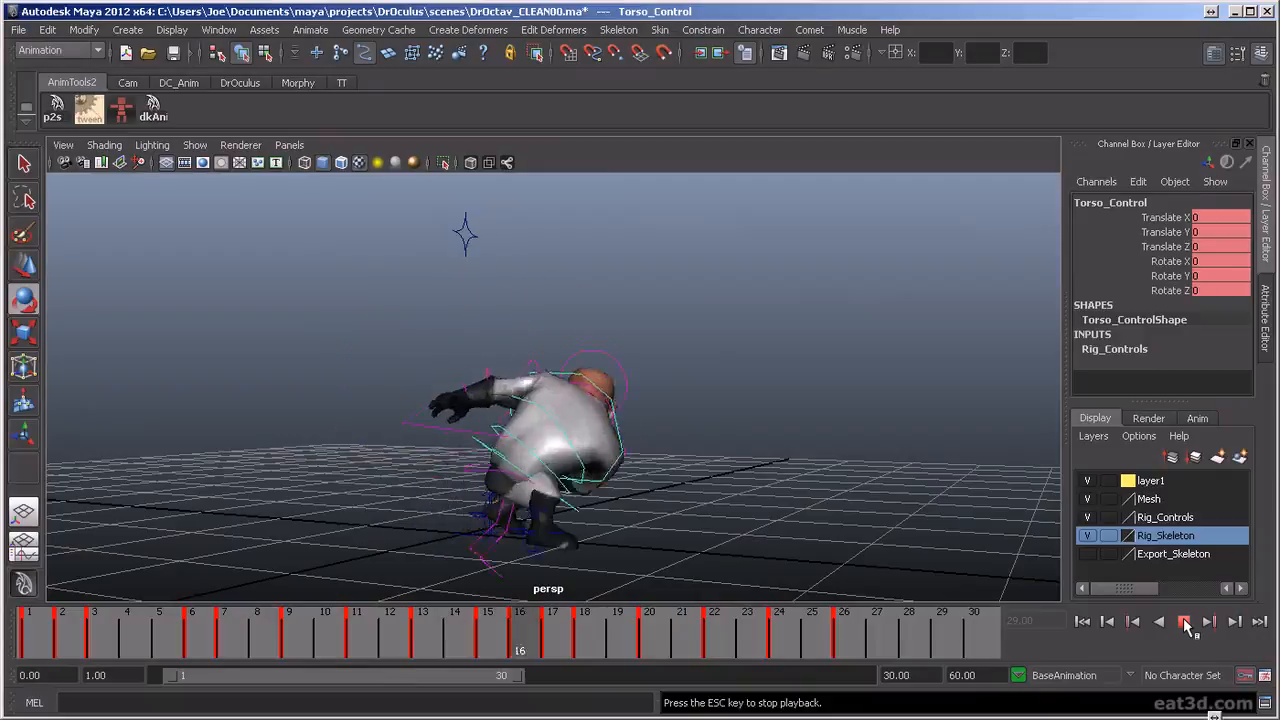
# Stop playback and examine the character's opening poses over frames 1 to 4 from a closer side view
pyautogui.click(1186, 624)
pyautogui.click(112, 651)
pyautogui.moveTo(147, 657); pyautogui.dragTo(112, 685)
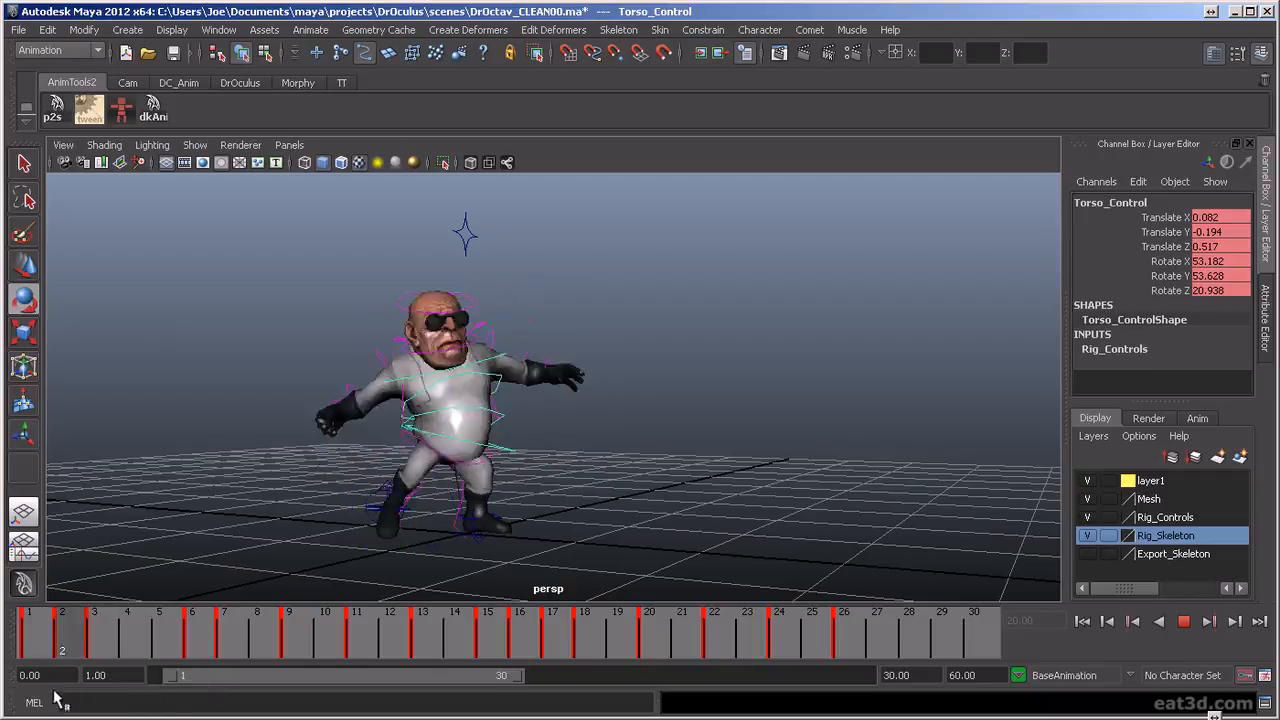
pyautogui.hotkey('alt', 'v')
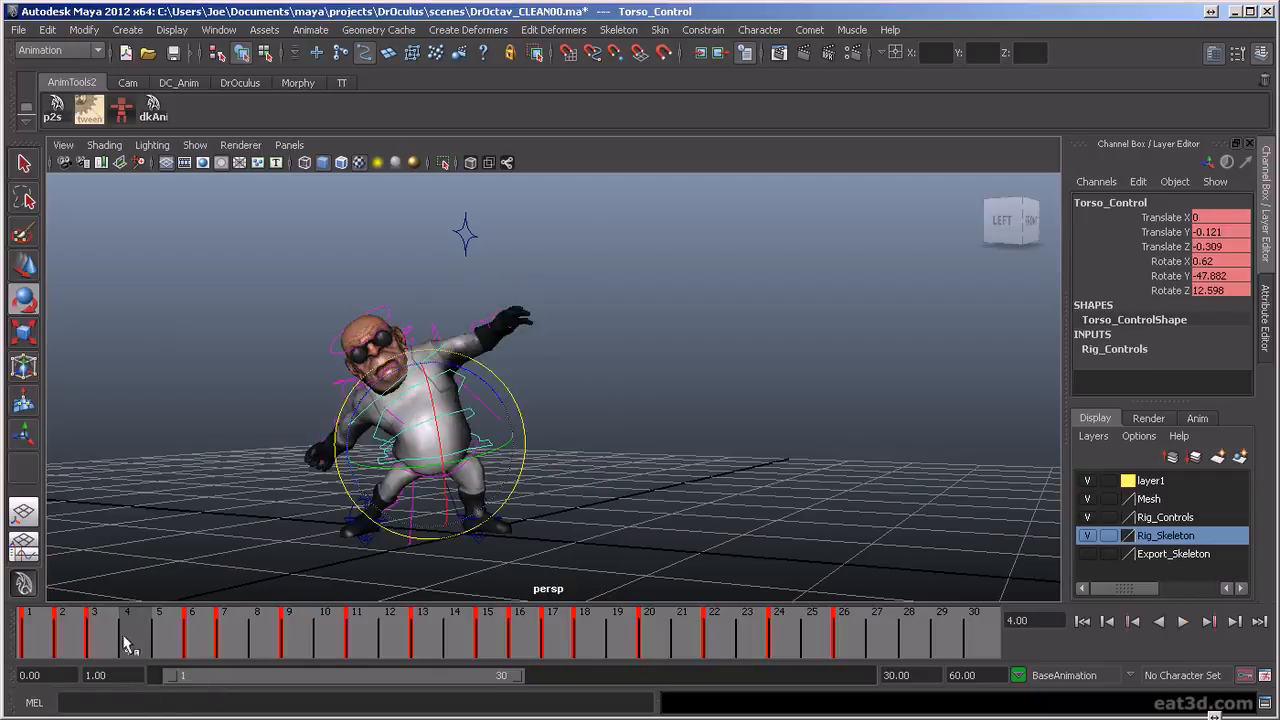
pyautogui.hotkey('alt', 'v')
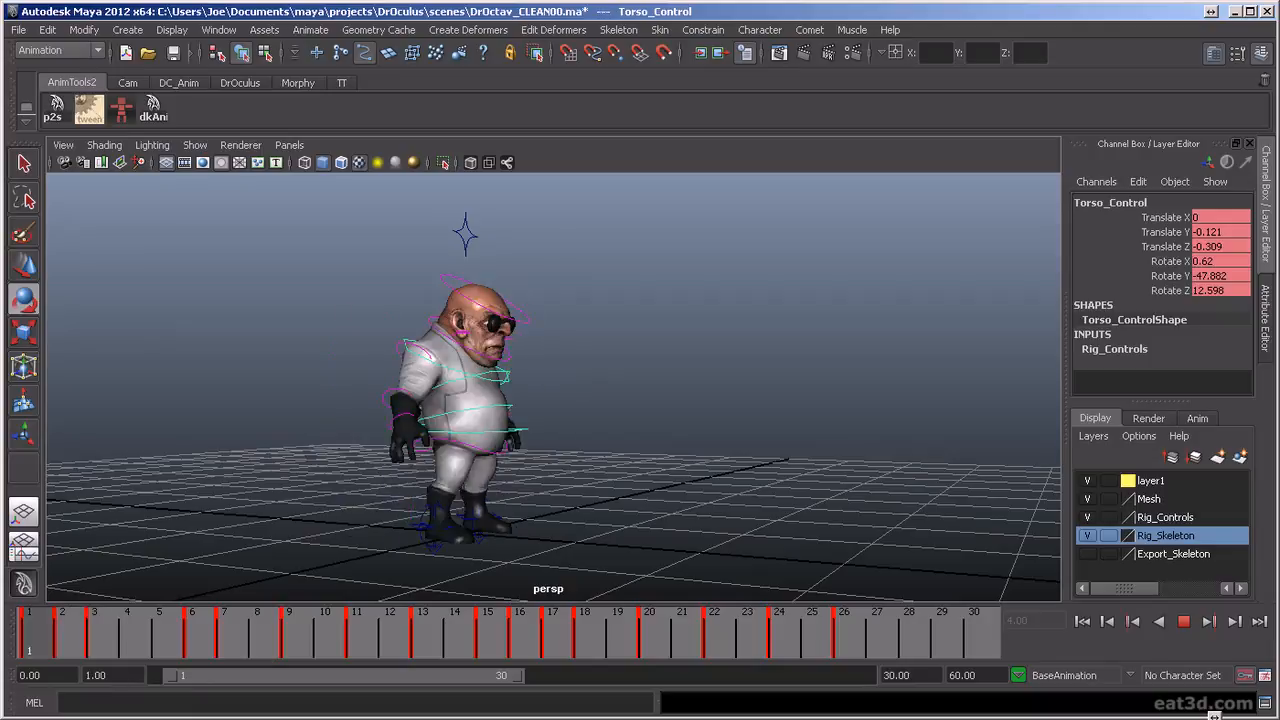
pyautogui.hotkey('alt', 'v')
pyautogui.keyDown('alt'); pyautogui.moveTo(514, 277); pyautogui.dragTo(450, 560); pyautogui.keyUp('alt')
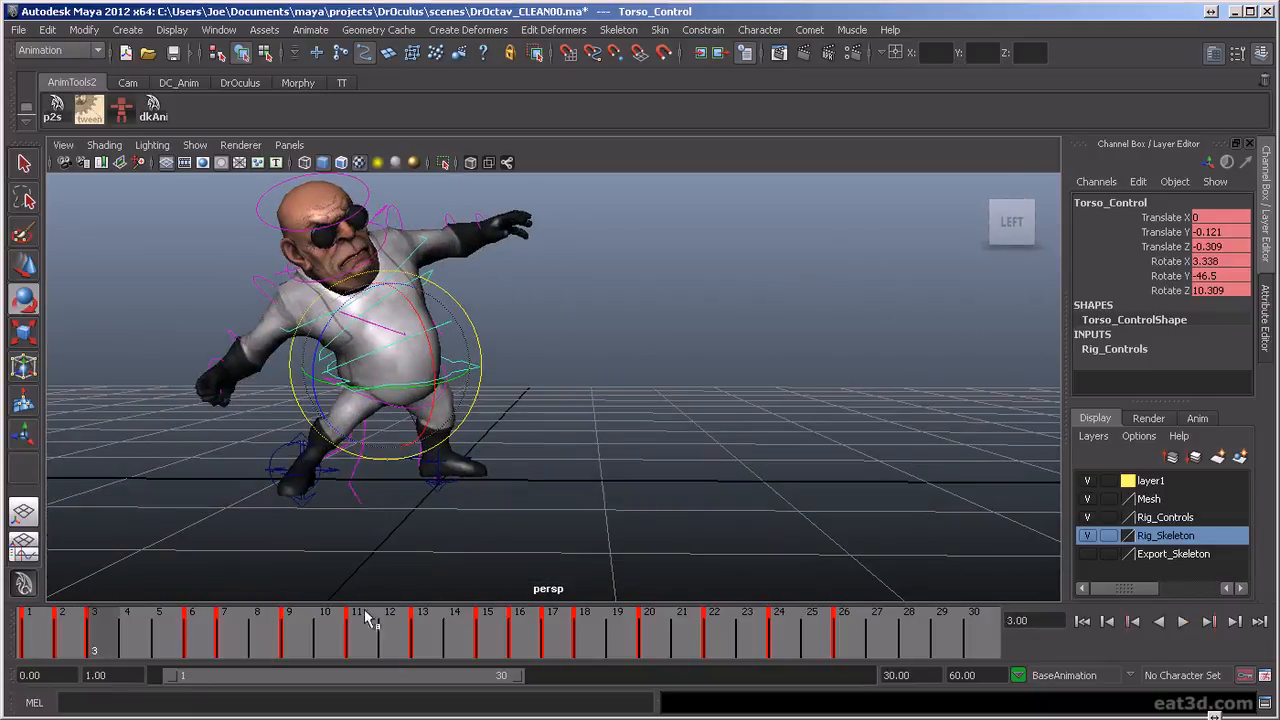
# Rotate the torso control at frame 3 to about X 8.265, Y -46.02, Z 3.494, checking it against neighbouring frames
pyautogui.hotkey('alt', 'v')
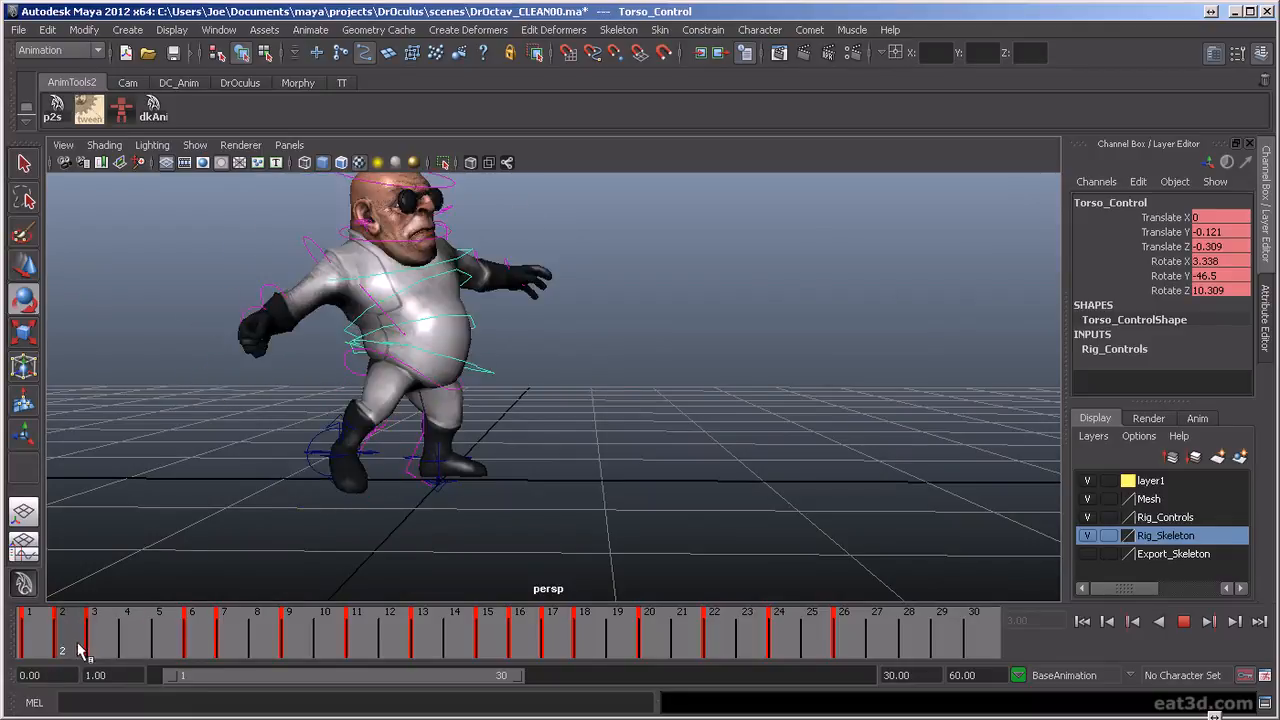
pyautogui.click(83, 650)
pyautogui.moveTo(337, 310); pyautogui.dragTo(352, 304)
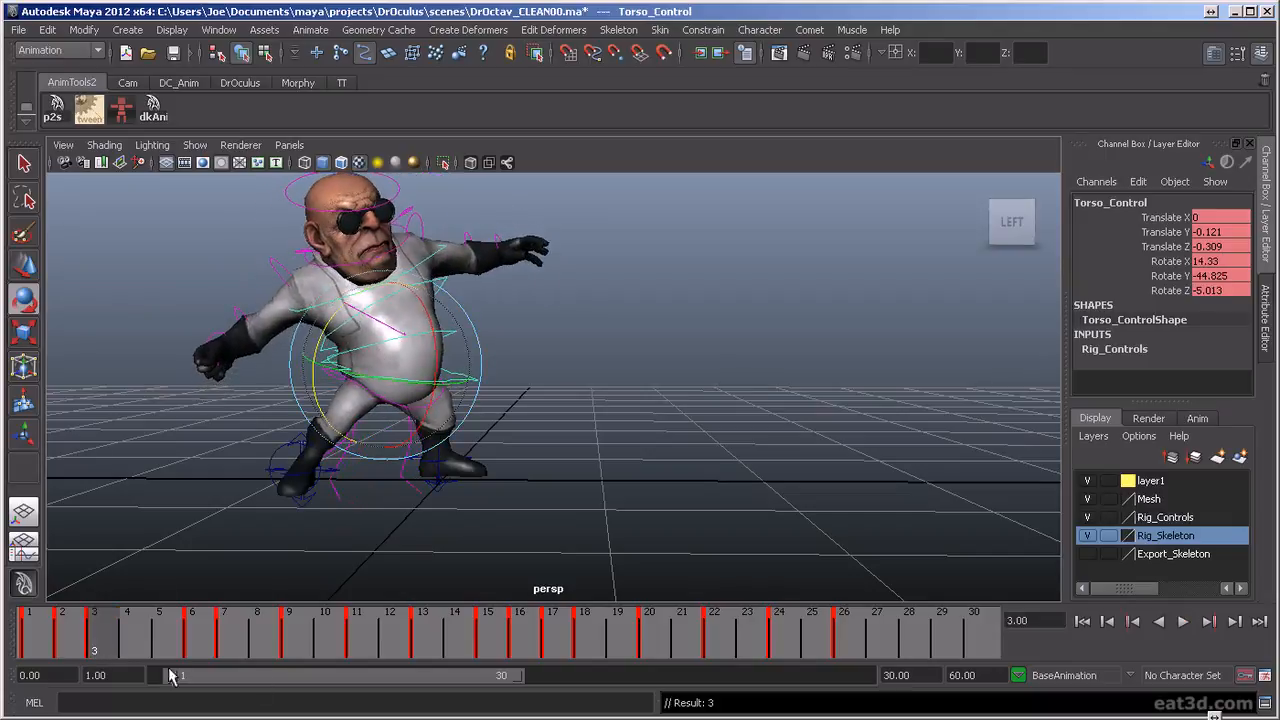
pyautogui.hotkey('alt', 'v')
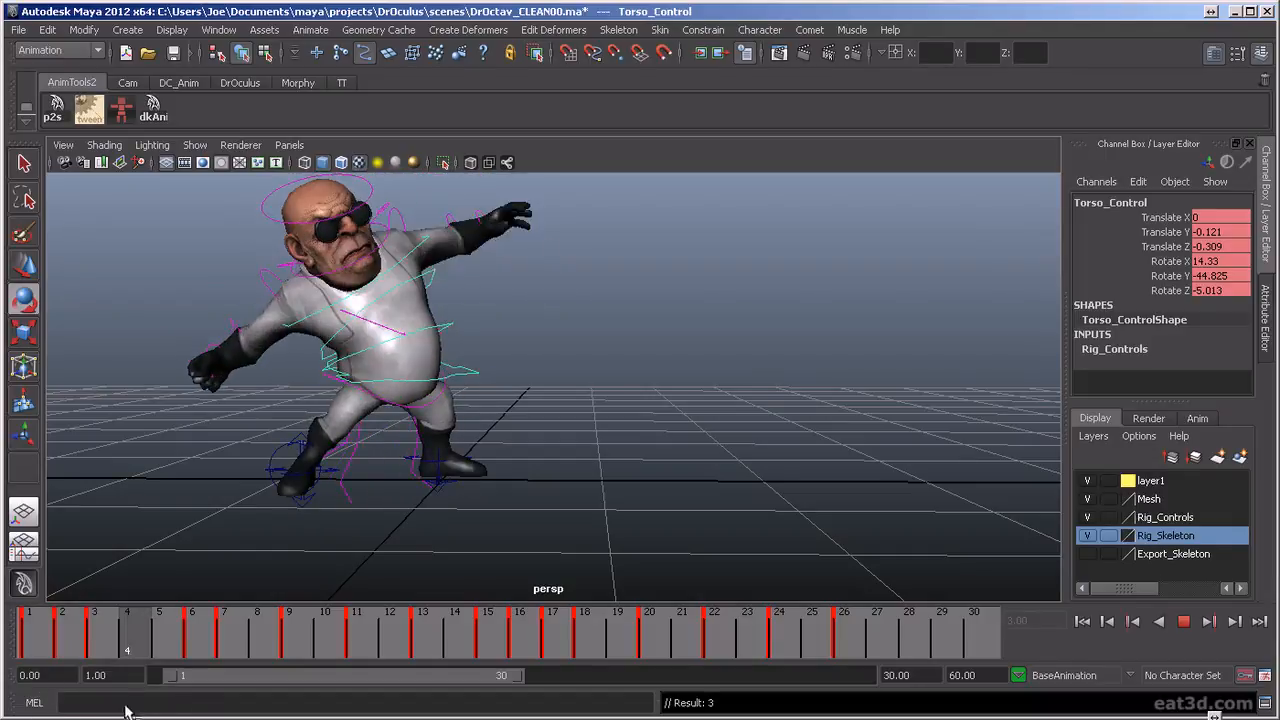
pyautogui.press('Escape')
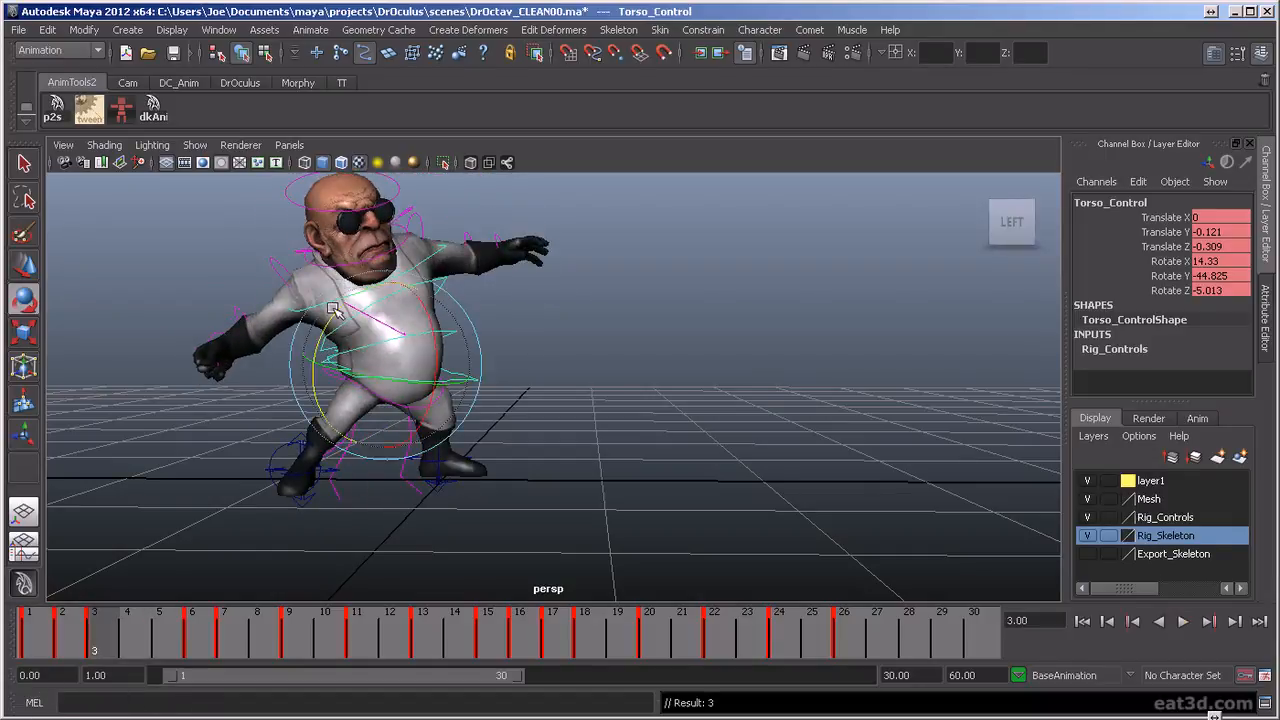
pyautogui.moveTo(333, 309); pyautogui.dragTo(330, 320)
pyautogui.hotkey('alt', 'v')
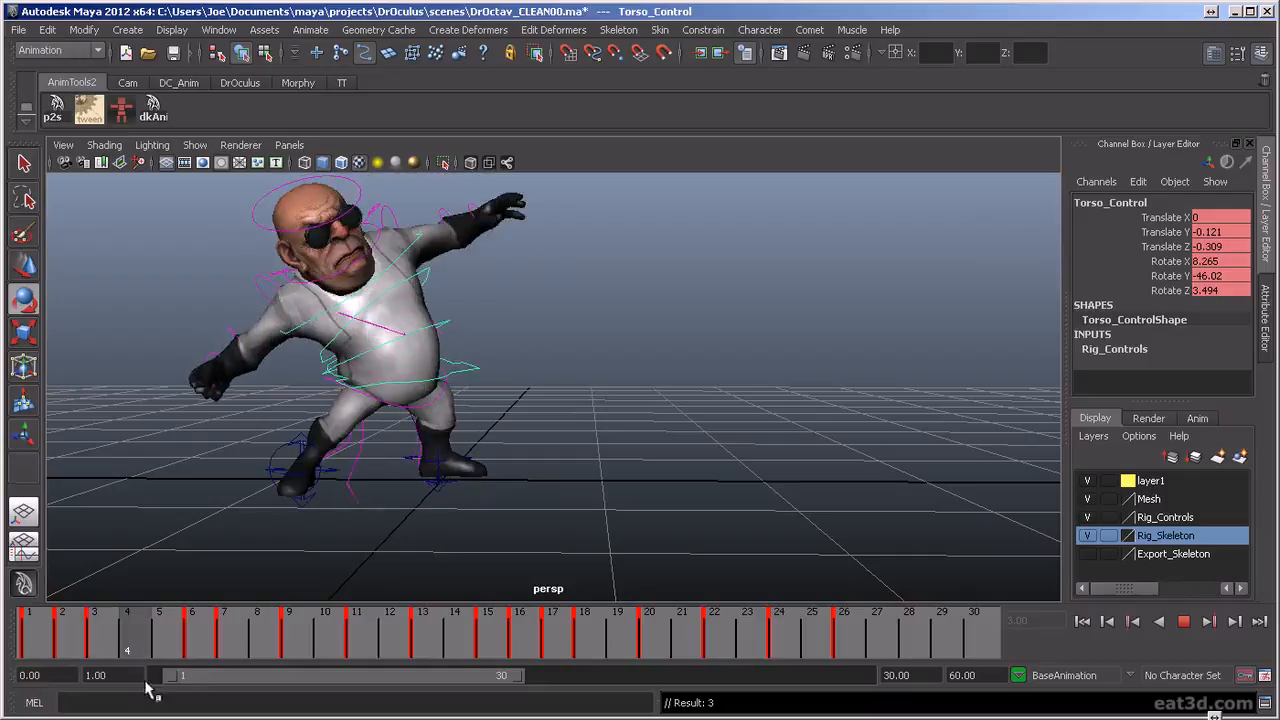
pyautogui.hotkey('alt', 'v')
# Check the torso from the front at frames 2 and 3, and rotate its control at frame 3 to about X 3.904, Y -47.563, Z 8.054
pyautogui.click(592, 375)
pyautogui.keyDown('alt'); pyautogui.moveTo(650, 383); pyautogui.dragTo(531, 416); pyautogui.keyUp('alt')
pyautogui.moveTo(102, 645)
pyautogui.mouseDown()
pyautogui.moveTo(24, 648)
pyautogui.moveTo(97, 647)
pyautogui.moveTo(80, 650)
pyautogui.mouseUp()
pyautogui.click(521, 398)
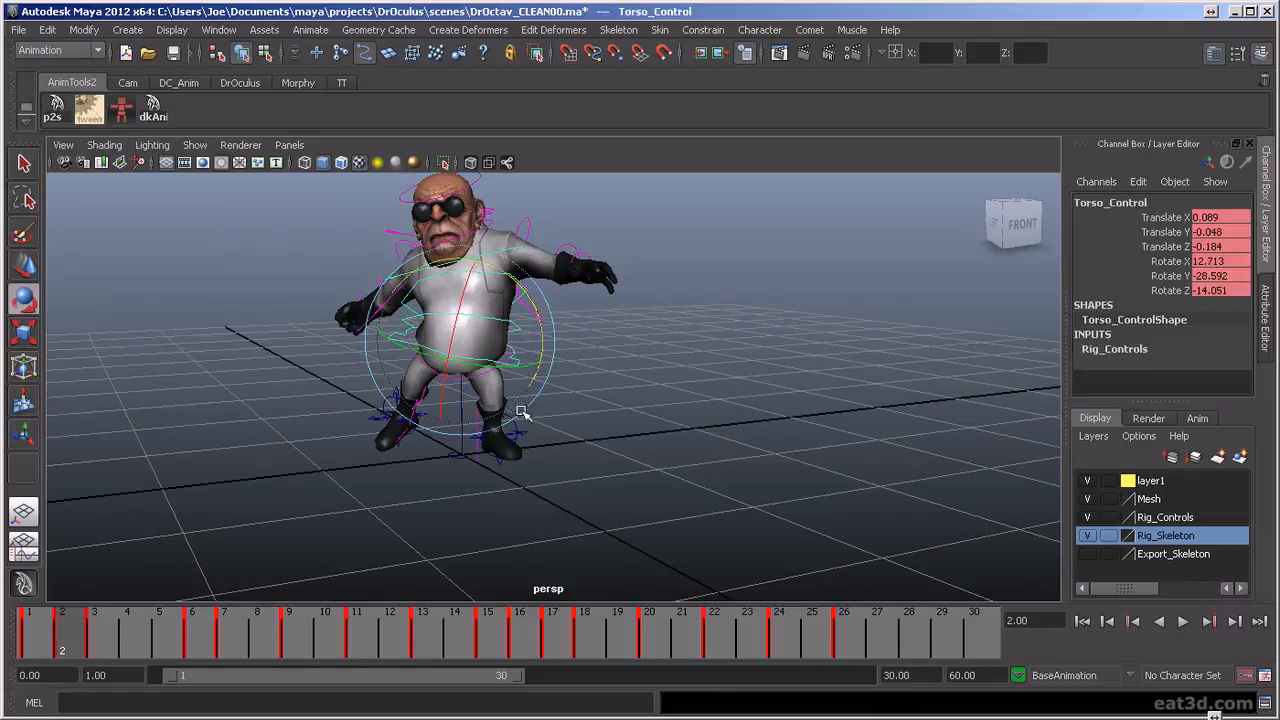
pyautogui.click(540, 314)
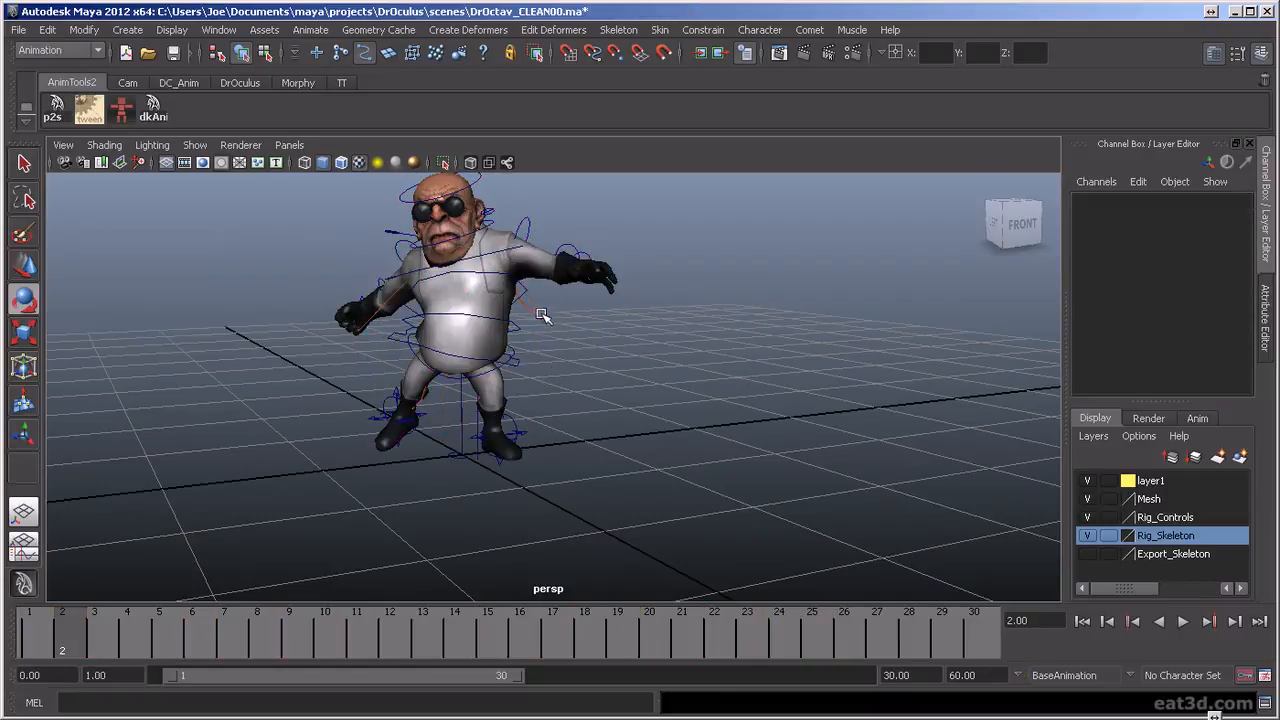
pyautogui.click(519, 366)
pyautogui.moveTo(519, 289); pyautogui.dragTo(510, 277)
pyautogui.click(92, 641)
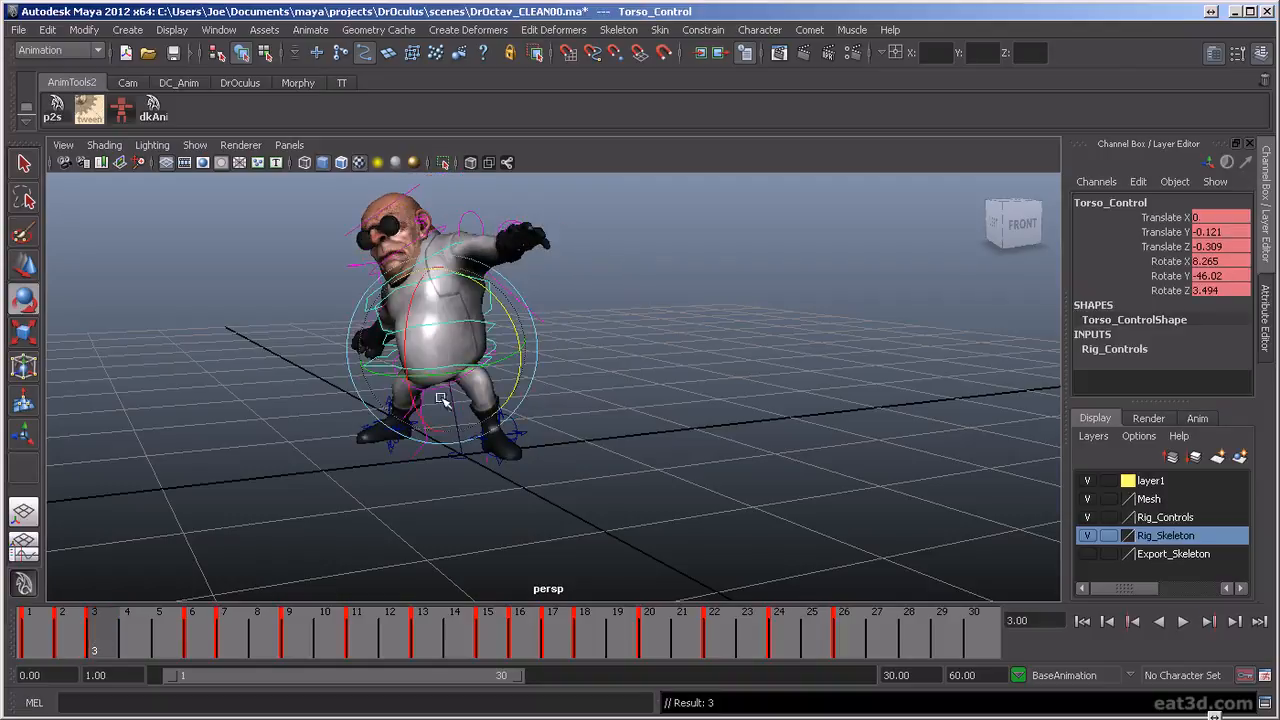
pyautogui.hotkey('alt', 'v')
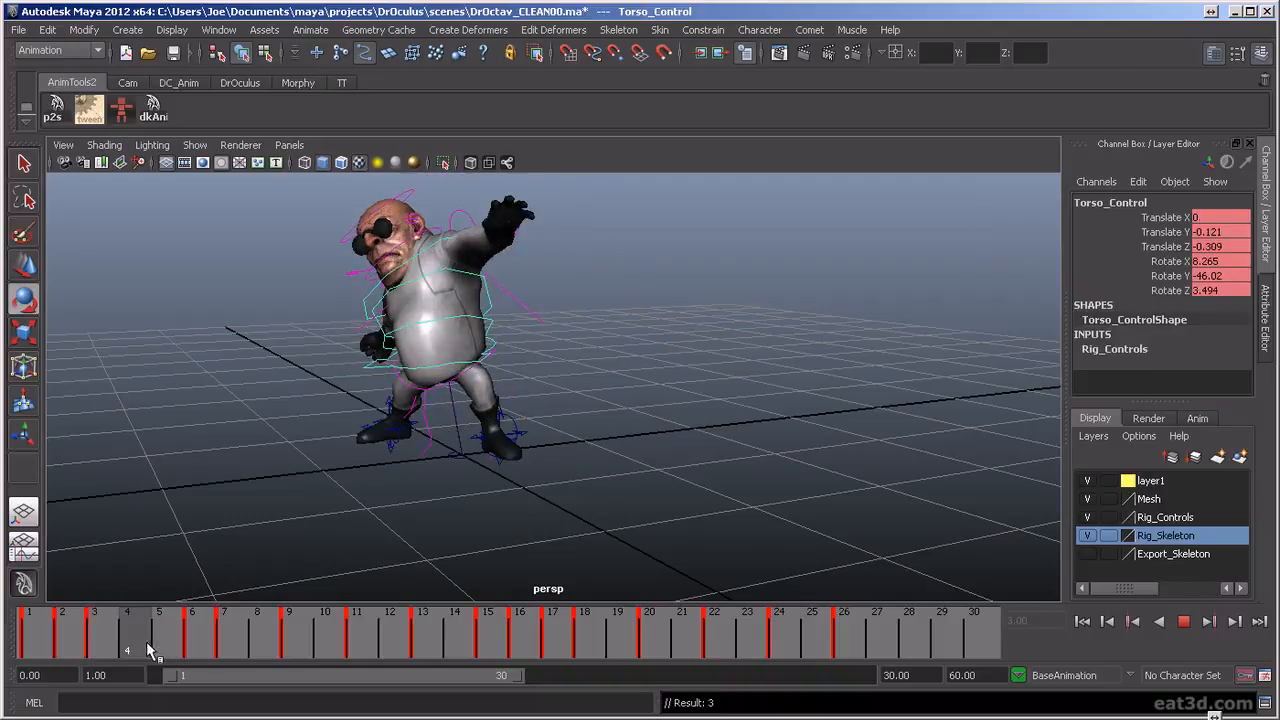
pyautogui.hotkey('alt', 'v')
pyautogui.click(102, 647)
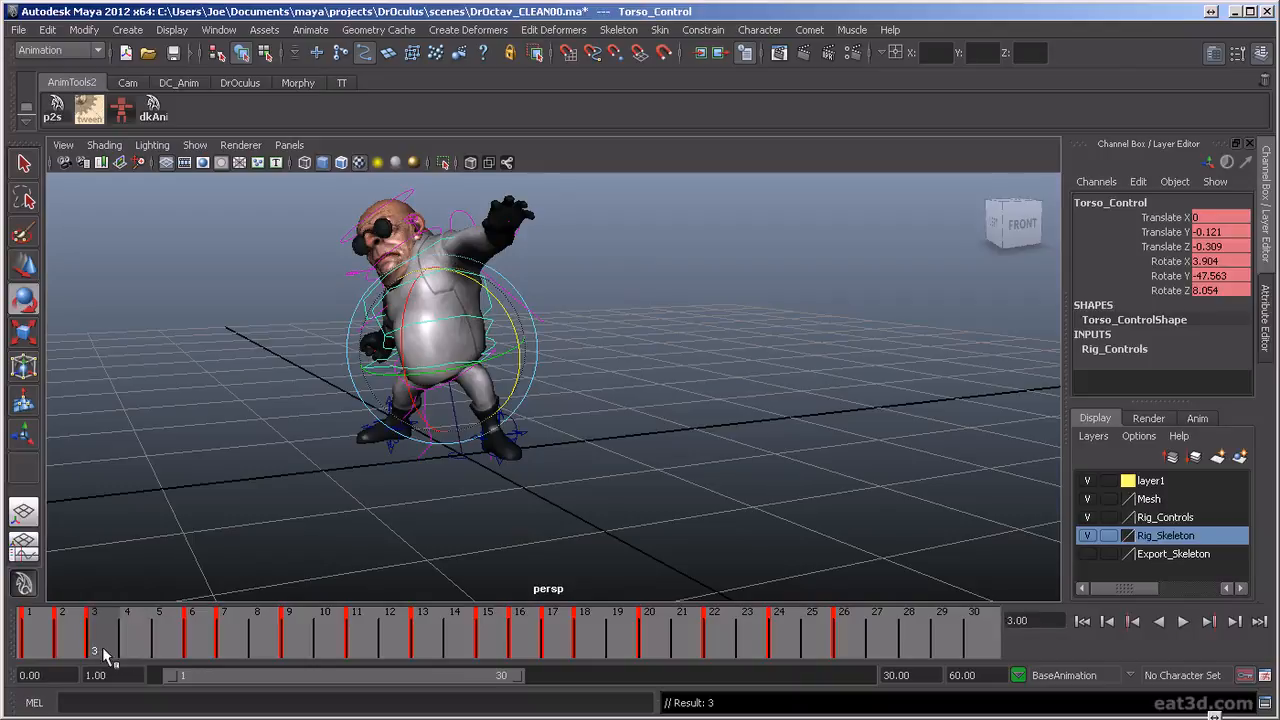
# At frame 6, lower the torso control to about Translate Y -0.156 and shift it slightly along Z
pyautogui.hotkey('alt', 'v')
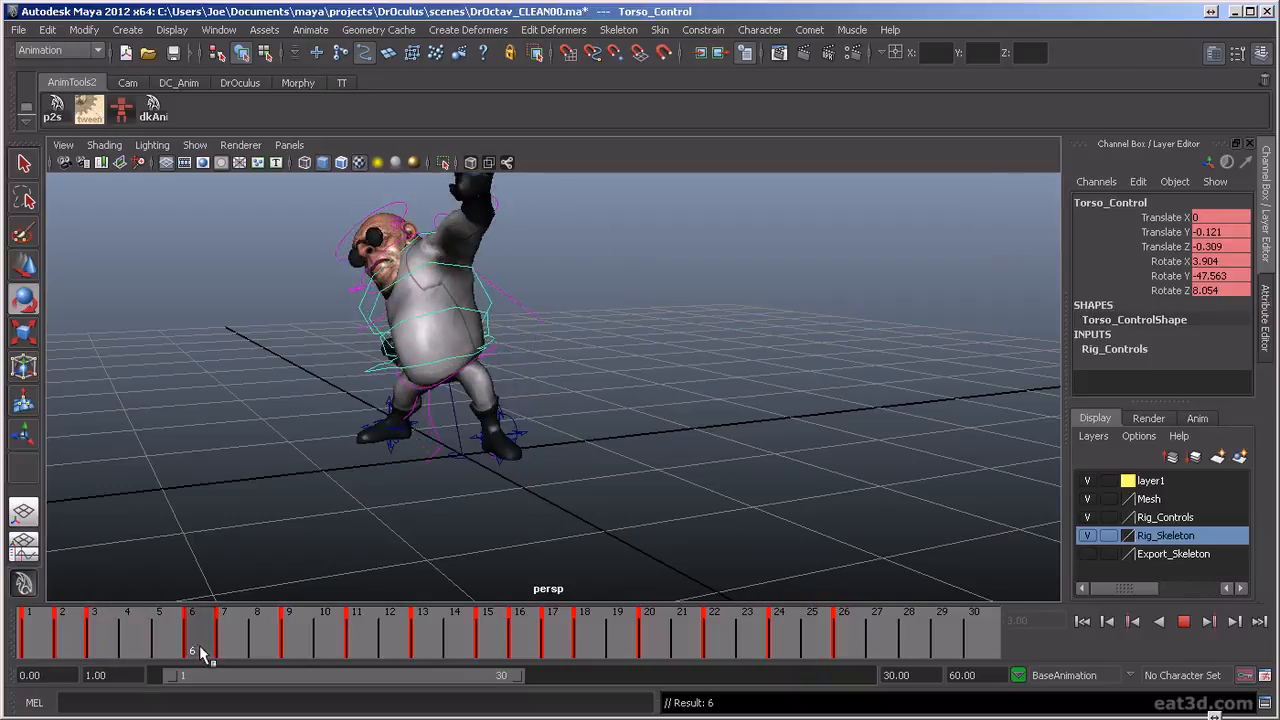
pyautogui.hotkey('alt', 'v')
pyautogui.keyDown('alt'); pyautogui.moveTo(373, 411); pyautogui.dragTo(480, 412); pyautogui.keyUp('alt')
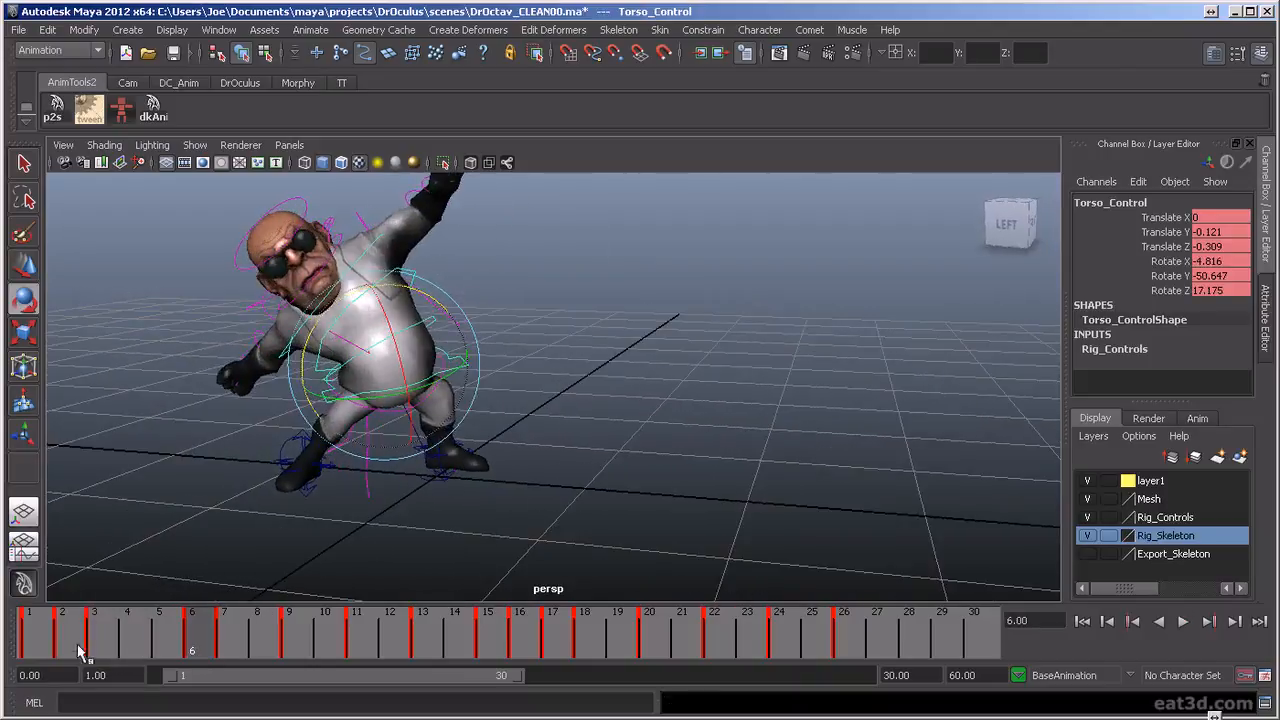
pyautogui.hotkey('alt', 'v')
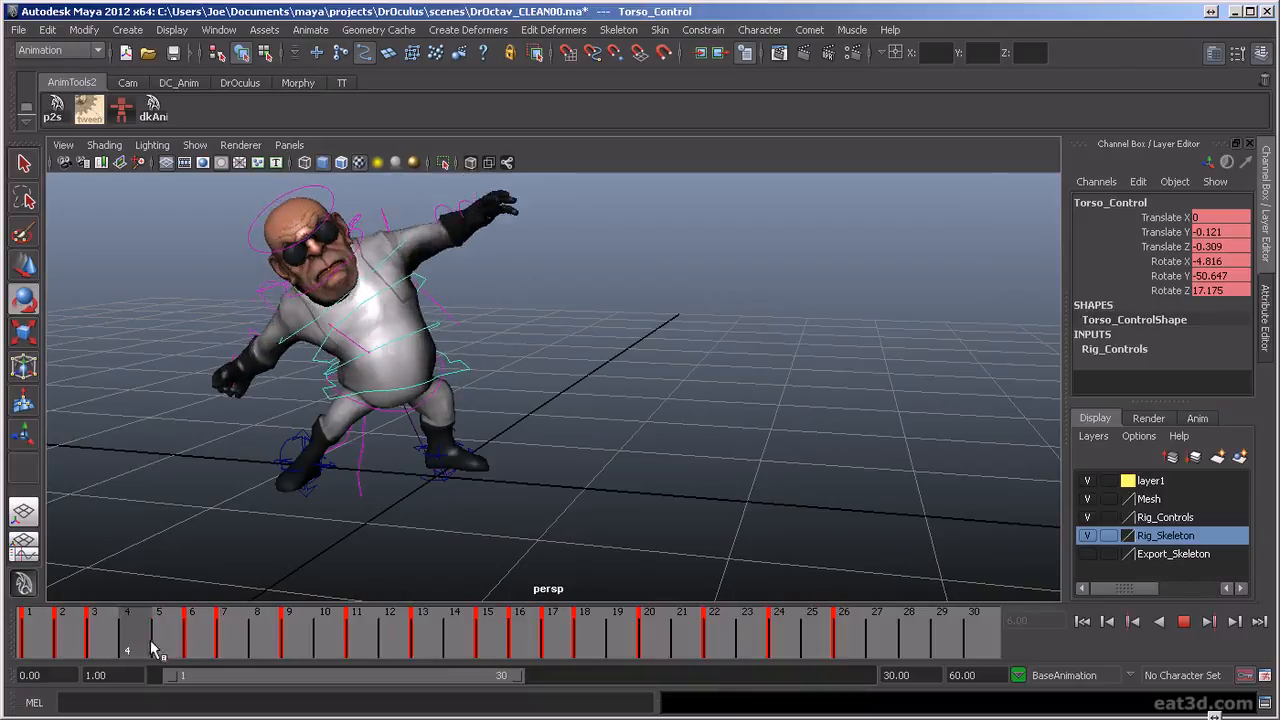
pyautogui.click(191, 650)
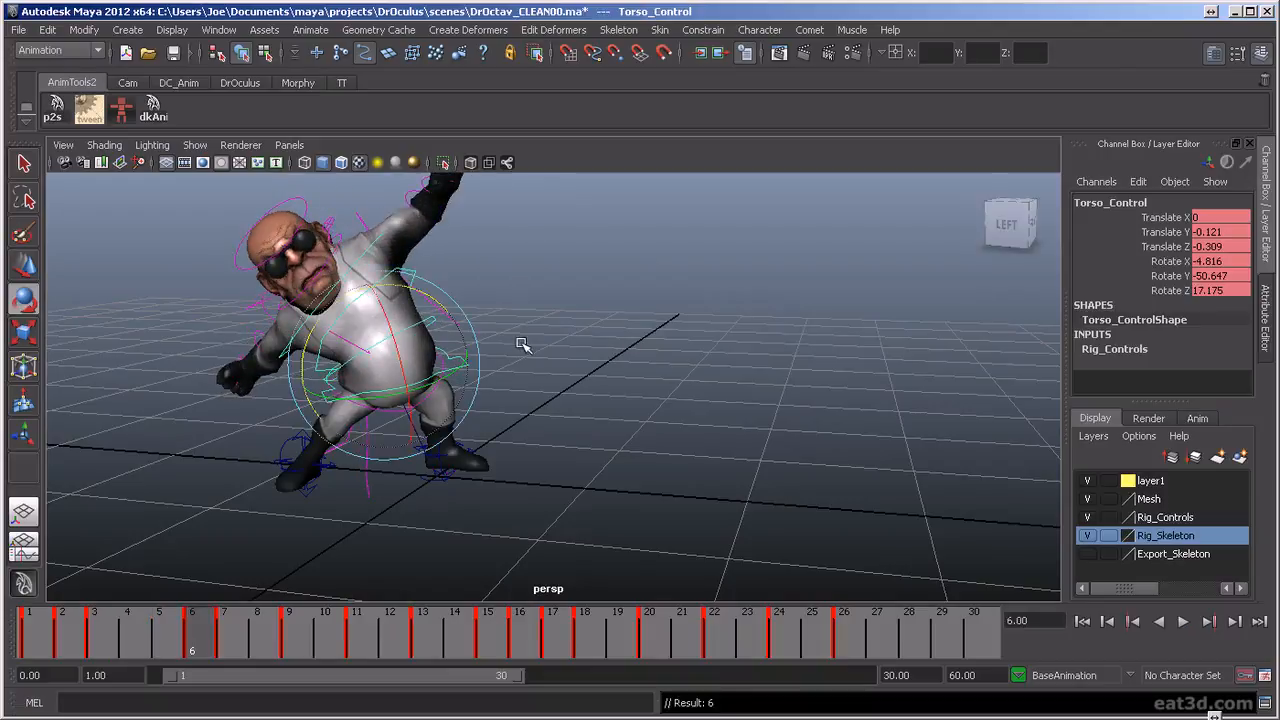
pyautogui.press('w')
pyautogui.moveTo(383, 308); pyautogui.dragTo(383, 313)
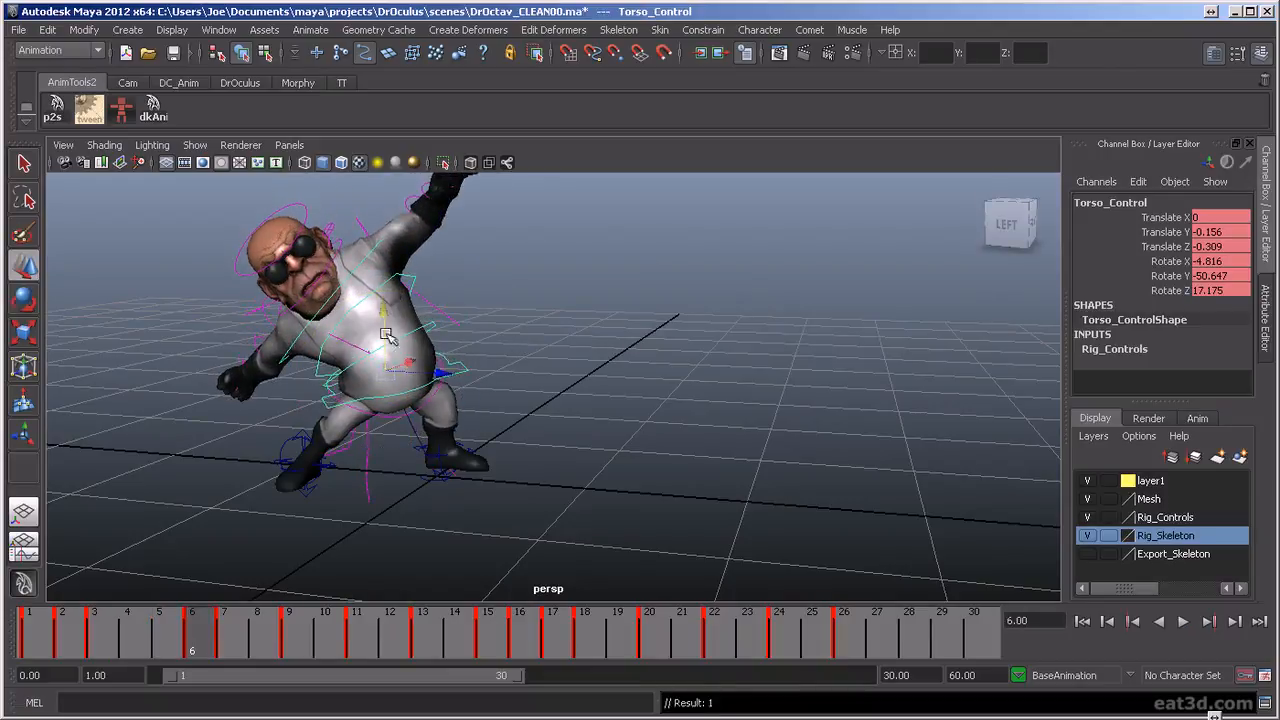
pyautogui.moveTo(445, 373); pyautogui.dragTo(437, 374)
pyautogui.moveTo(105, 652); pyautogui.dragTo(224, 655)
# Play the animation from the first frame and examine the body motion from several angles and distances
pyautogui.keyDown('alt'); pyautogui.moveTo(400, 409); pyautogui.dragTo(416, 419); pyautogui.keyUp('alt')
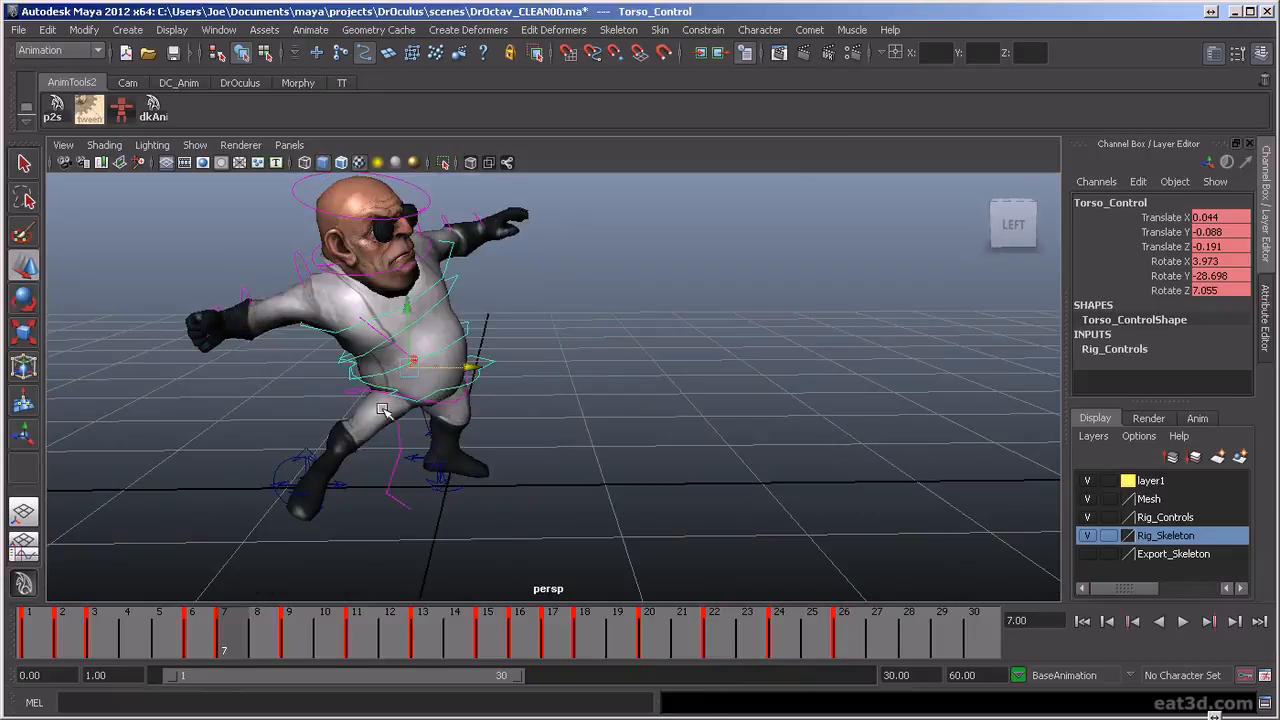
pyautogui.click(1083, 622)
pyautogui.click(1183, 621)
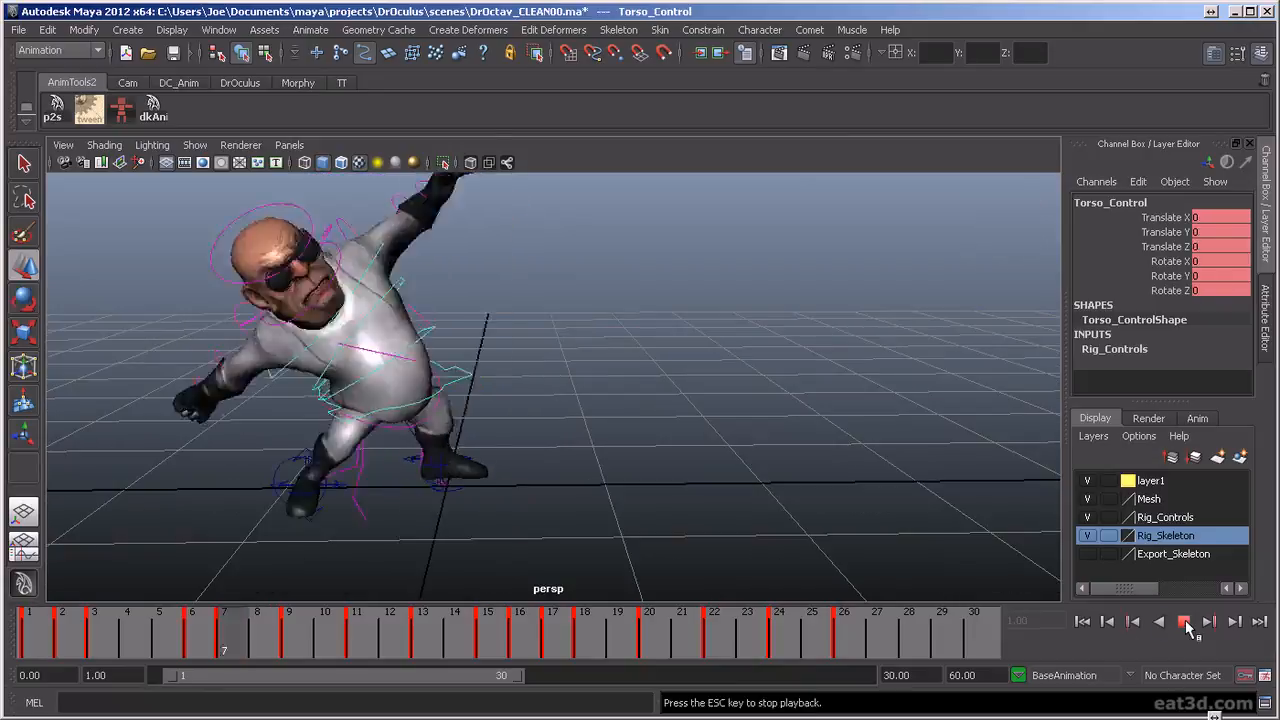
pyautogui.keyDown('alt'); pyautogui.moveTo(718, 410); pyautogui.dragTo(691, 406); pyautogui.keyUp('alt')
pyautogui.scroll(-5, 691, 406)
pyautogui.keyDown('alt'); pyautogui.moveTo(638, 502); pyautogui.dragTo(832, 493); pyautogui.keyUp('alt')
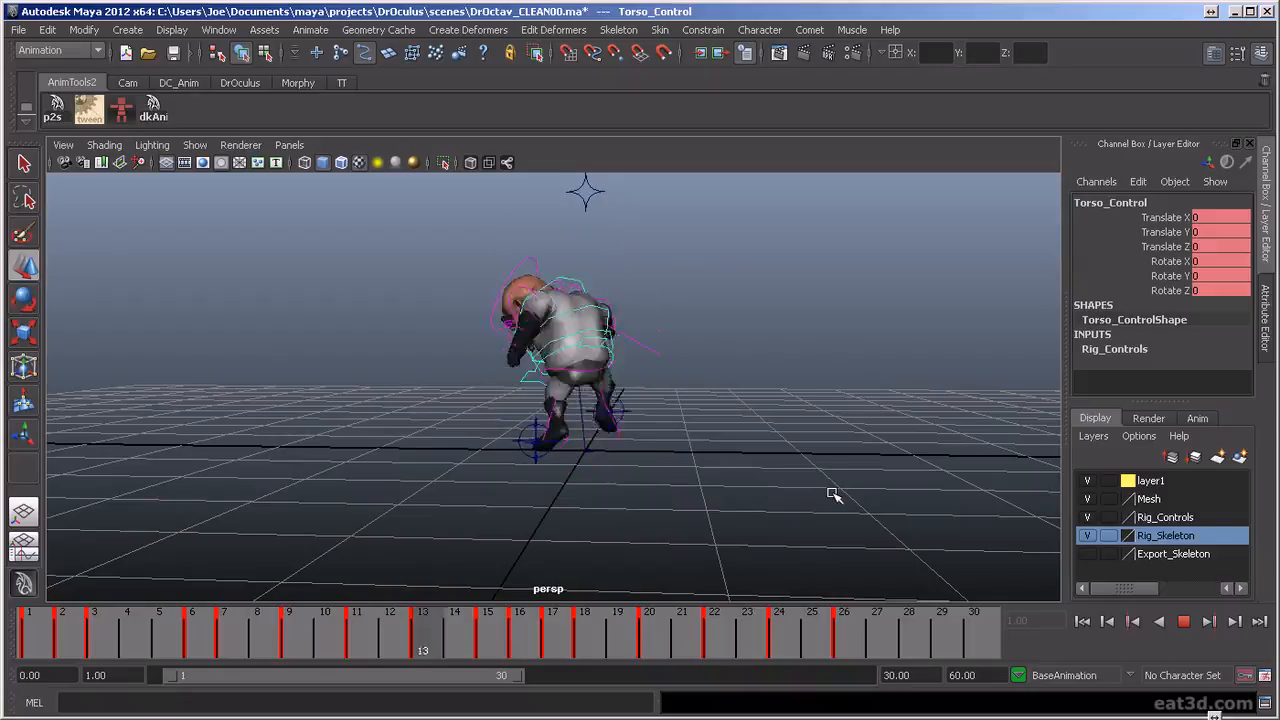
pyautogui.keyDown('alt'); pyautogui.moveTo(837, 491); pyautogui.dragTo(655, 494); pyautogui.keyUp('alt')
pyautogui.scroll(5, 655, 495)
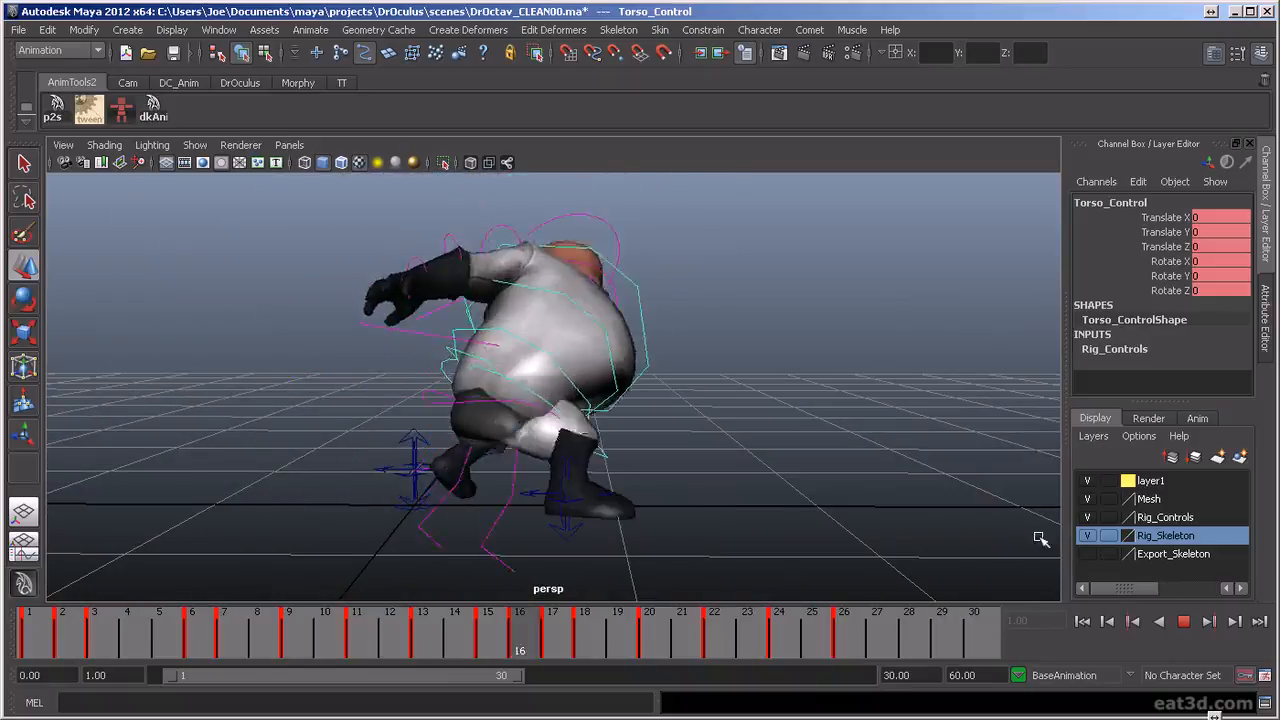
pyautogui.keyDown('alt'); pyautogui.moveTo(516, 417); pyautogui.dragTo(543, 420); pyautogui.keyUp('alt')
pyautogui.scroll(-2, 543, 420)
pyautogui.keyDown('alt'); pyautogui.moveTo(588, 406); pyautogui.dragTo(585, 431, button='middle'); pyautogui.keyUp('alt')
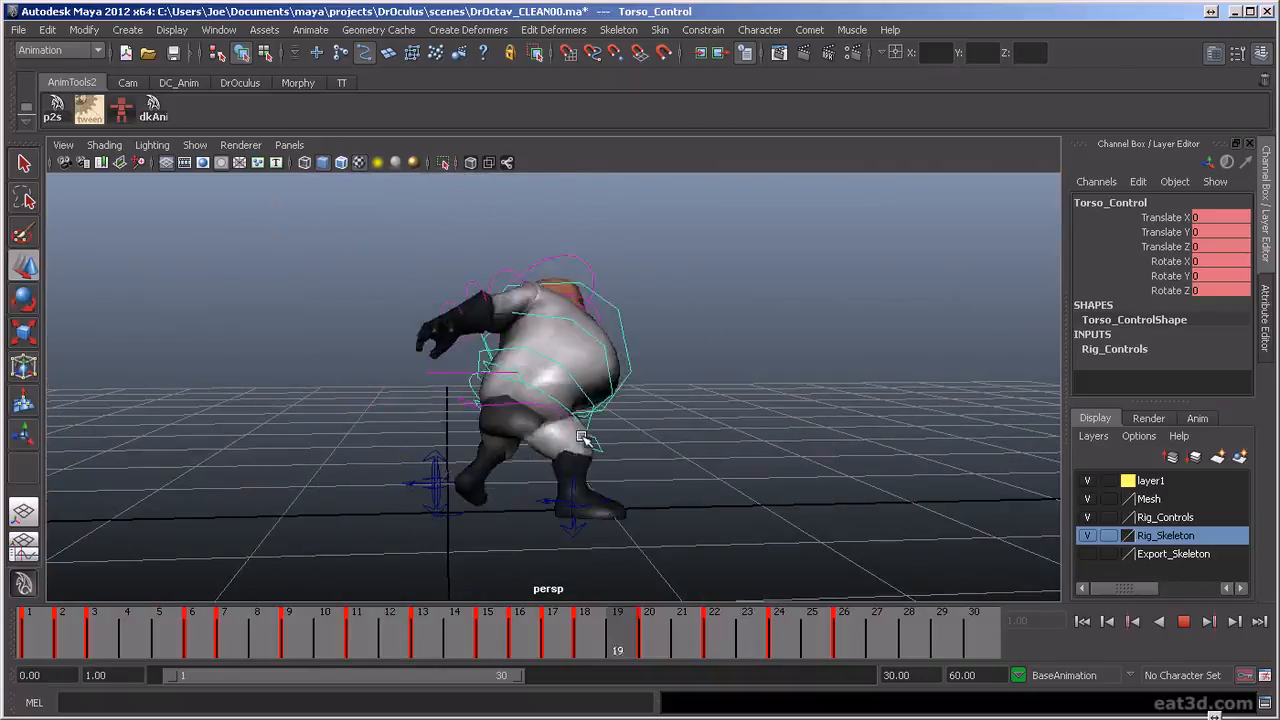
pyautogui.keyDown('alt'); pyautogui.moveTo(571, 443); pyautogui.dragTo(437, 443); pyautogui.keyUp('alt')
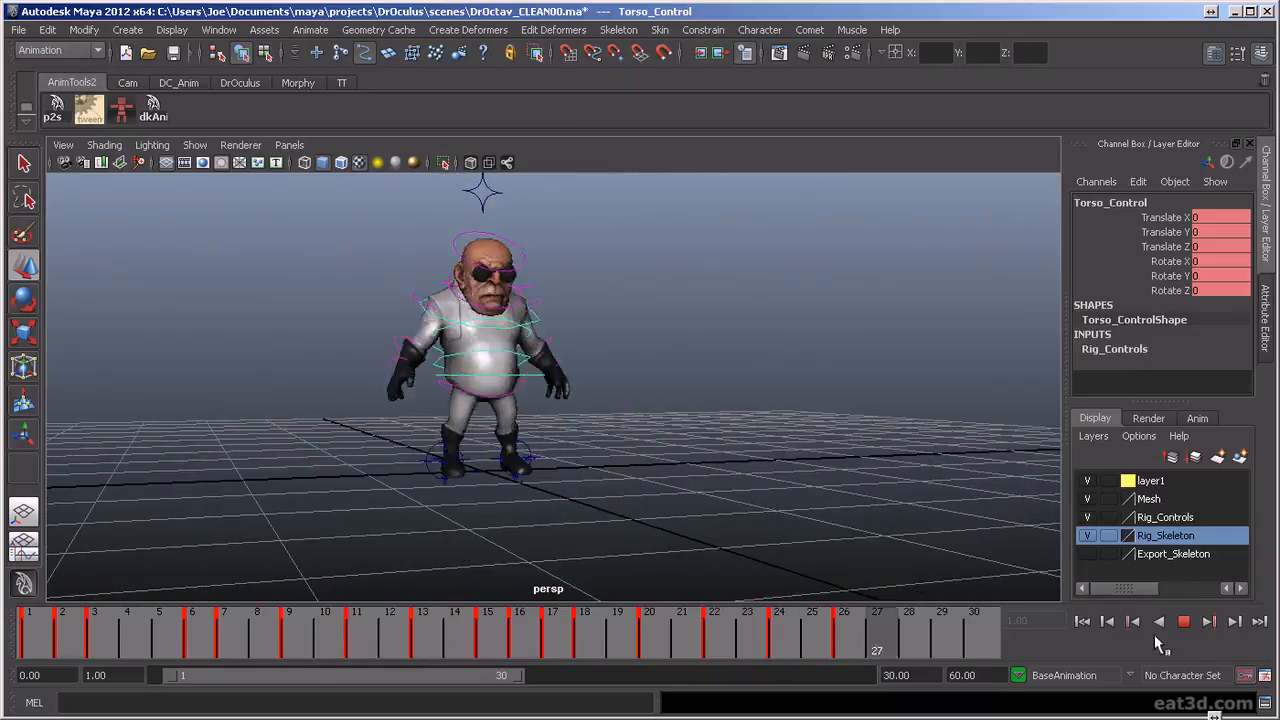
# Rotate the torso control at frame 9 to about X 22.762, Y 13.258, Z -8.268, checking the motion between frames 7 and 12
pyautogui.keyDown('alt'); pyautogui.moveTo(786, 431); pyautogui.dragTo(737, 428); pyautogui.keyUp('alt')
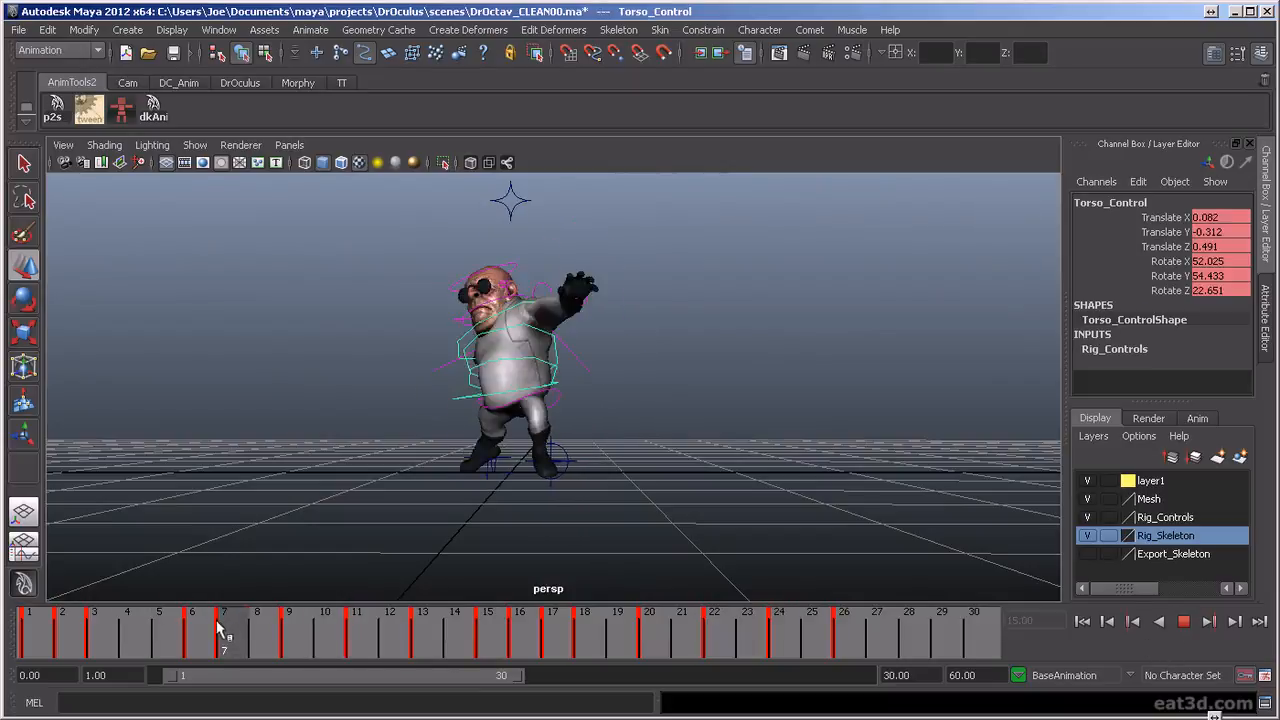
pyautogui.click(303, 625)
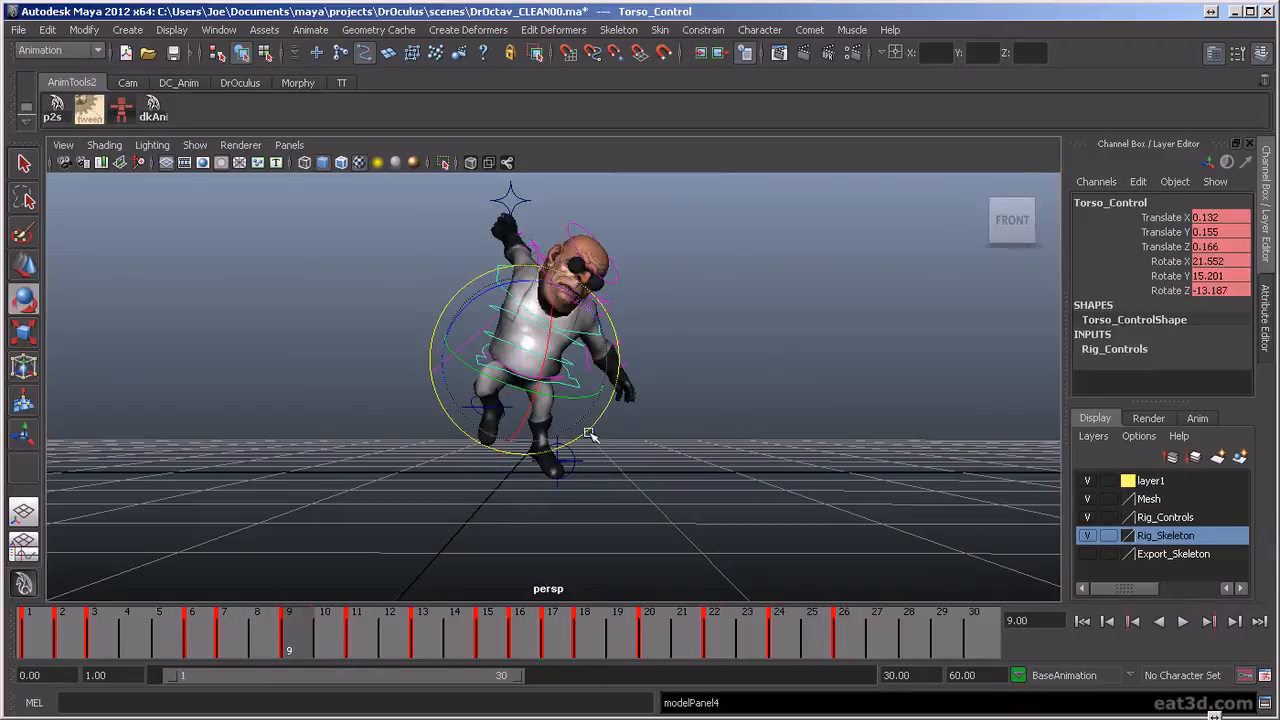
pyautogui.hotkey('alt', 'v')
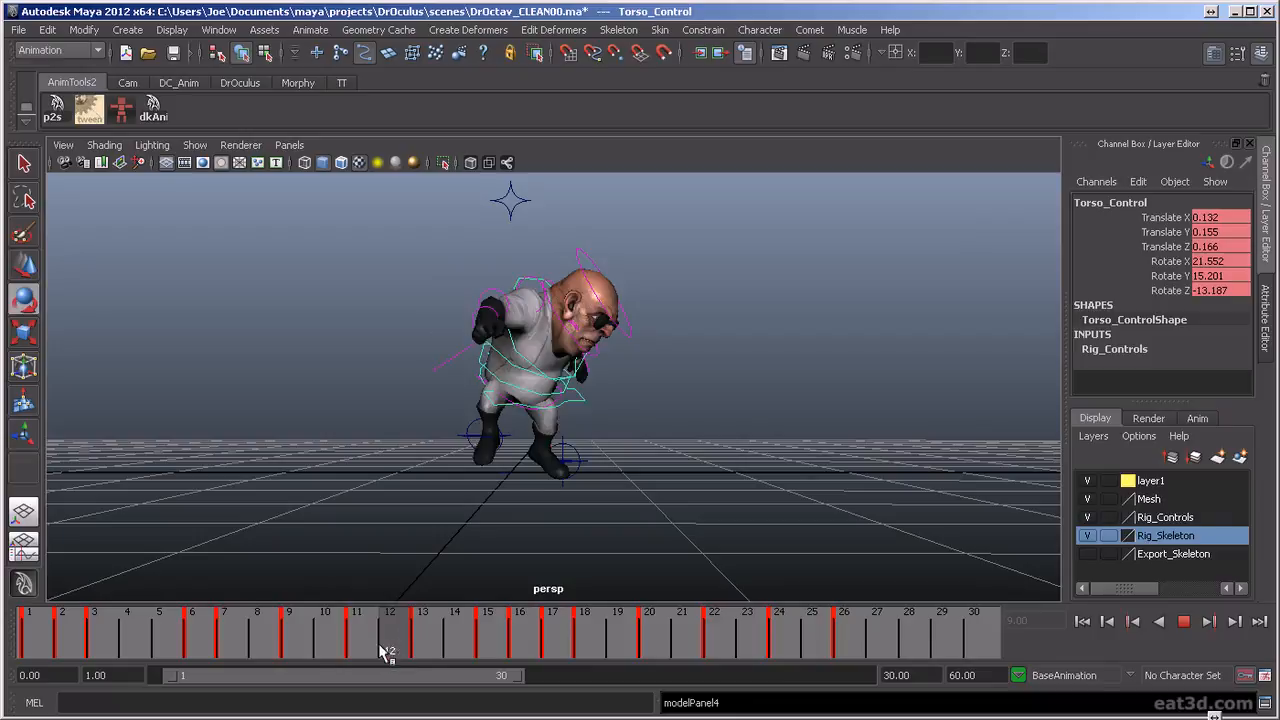
pyautogui.moveTo(369, 652); pyautogui.dragTo(304, 655)
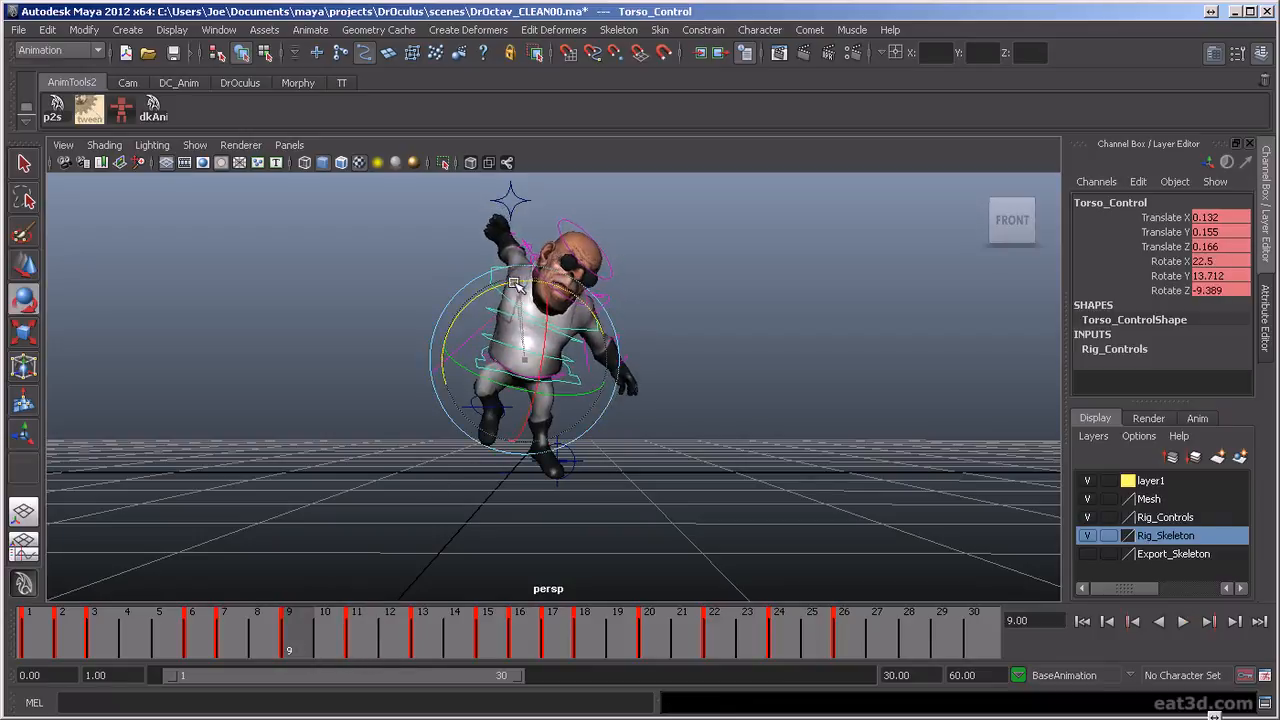
pyautogui.moveTo(284, 648); pyautogui.dragTo(240, 650)
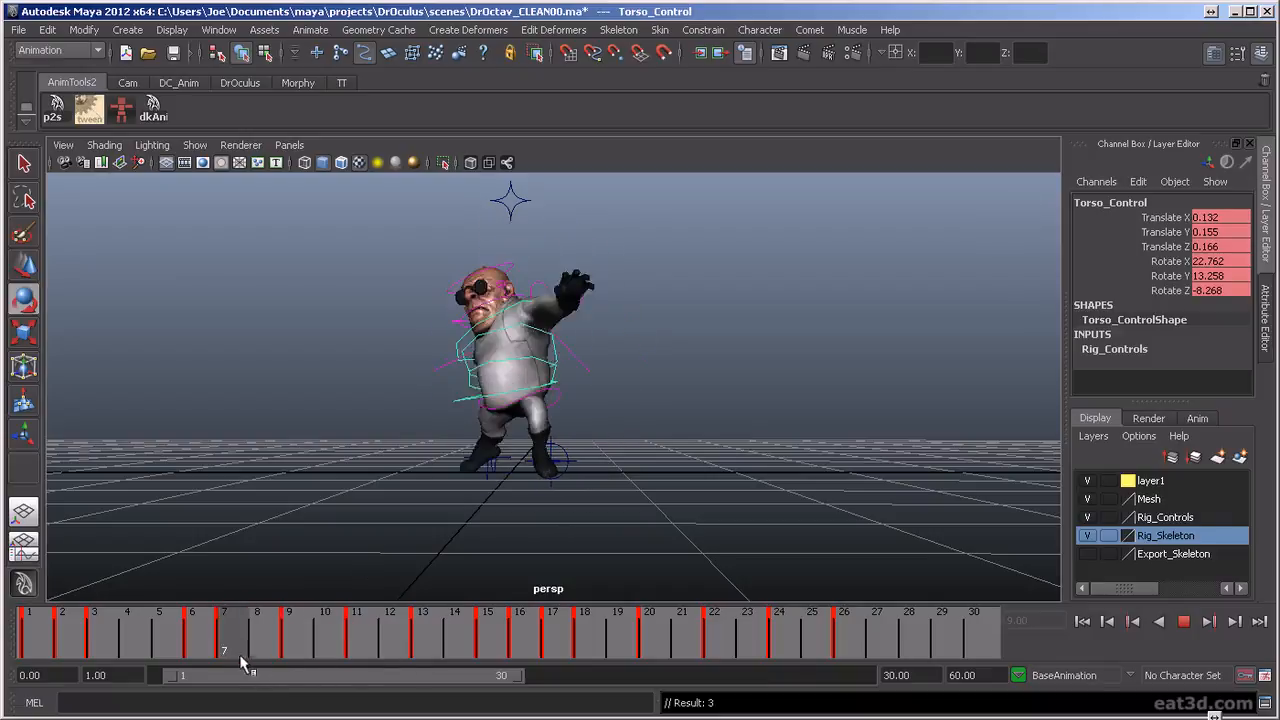
pyautogui.moveTo(397, 671); pyautogui.dragTo(273, 668)
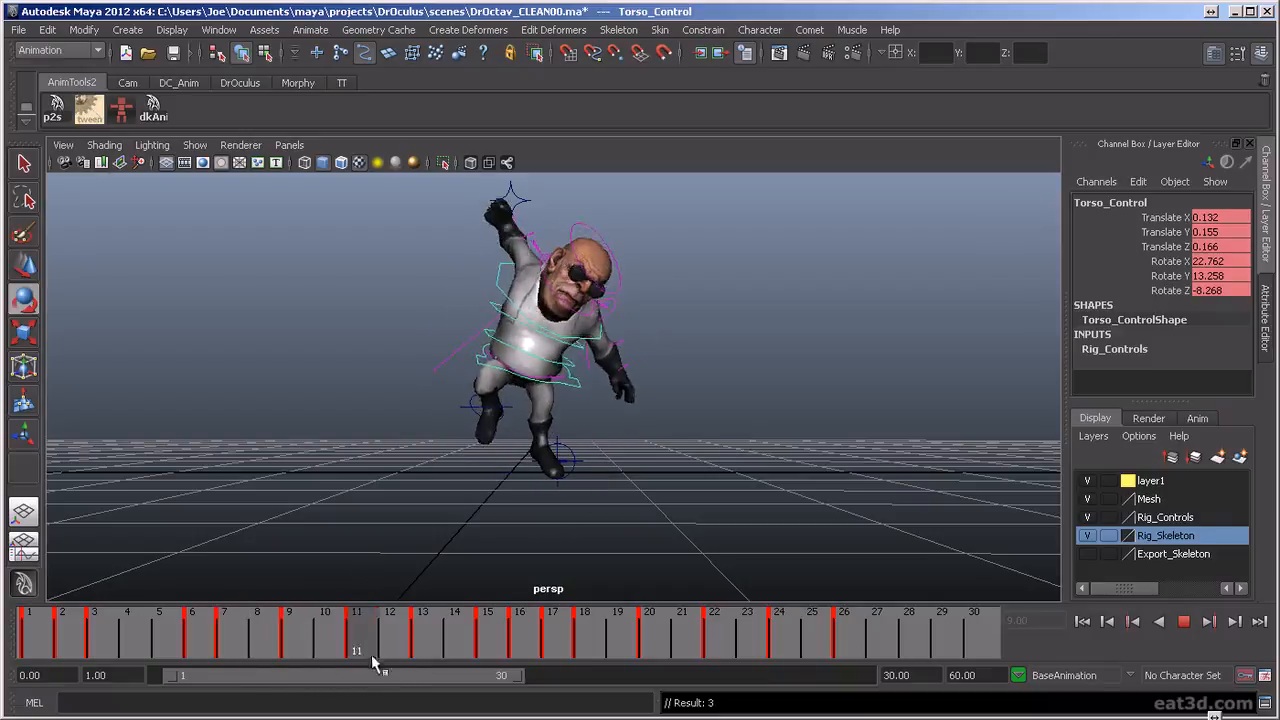
pyautogui.moveTo(365, 678)
pyautogui.mouseDown()
pyautogui.moveTo(237, 674)
pyautogui.moveTo(357, 674)
pyautogui.moveTo(226, 662)
pyautogui.moveTo(318, 657)
pyautogui.moveTo(296, 665)
pyautogui.mouseUp()
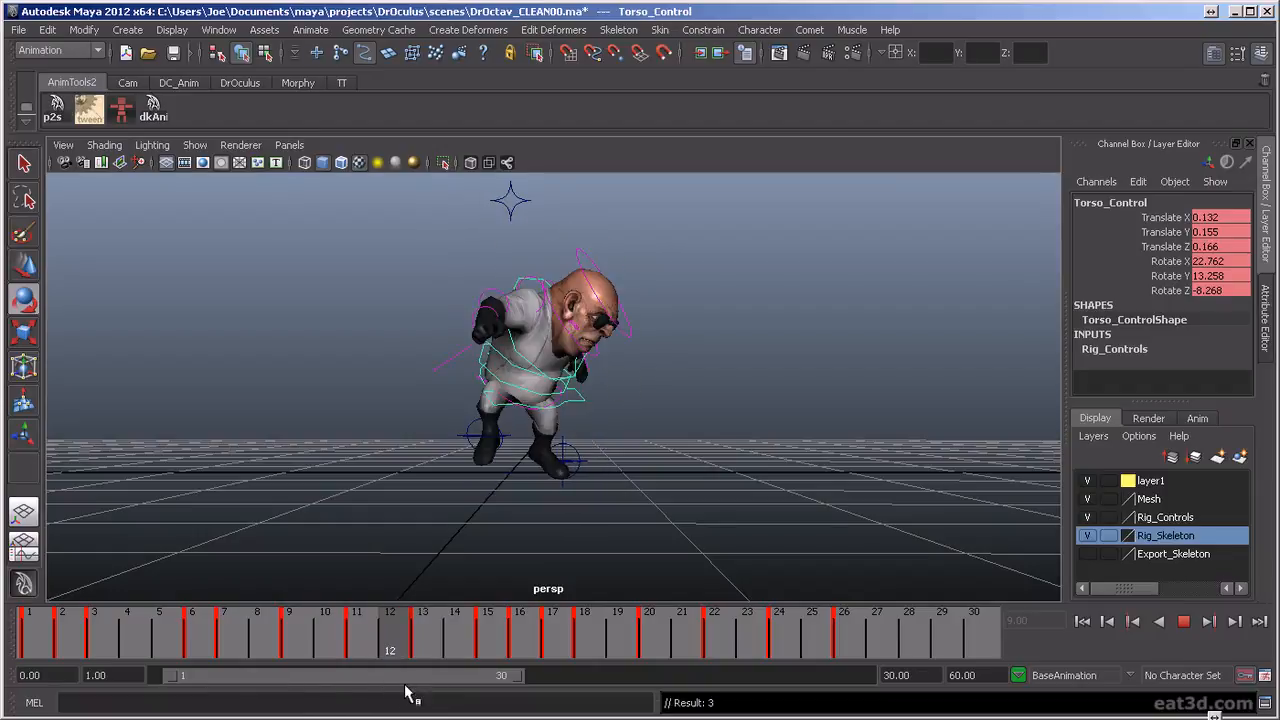
# Scrub through the frames after 12, and replay the animation to examine the body motion from the front and side
pyautogui.press('Escape')
pyautogui.keyDown('alt'); pyautogui.moveTo(522, 450); pyautogui.dragTo(519, 610); pyautogui.keyUp('alt')
pyautogui.moveTo(390, 628); pyautogui.dragTo(617, 632)
pyautogui.moveTo(390, 645); pyautogui.dragTo(682, 640)
pyautogui.keyDown('alt'); pyautogui.moveTo(704, 531); pyautogui.dragTo(558, 537); pyautogui.keyUp('alt')
pyautogui.click(1182, 622)
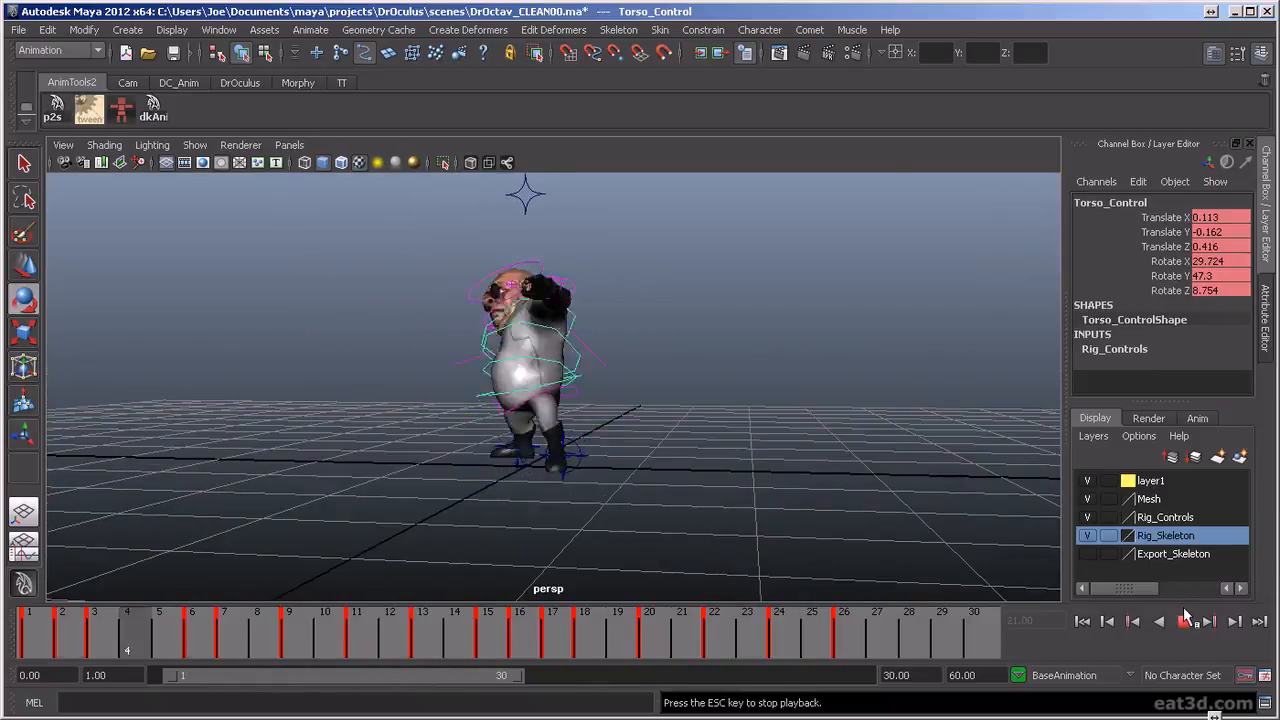
pyautogui.keyDown('alt'); pyautogui.moveTo(971, 523); pyautogui.dragTo(760, 534); pyautogui.keyUp('alt')
pyautogui.scroll(3, 773, 530)
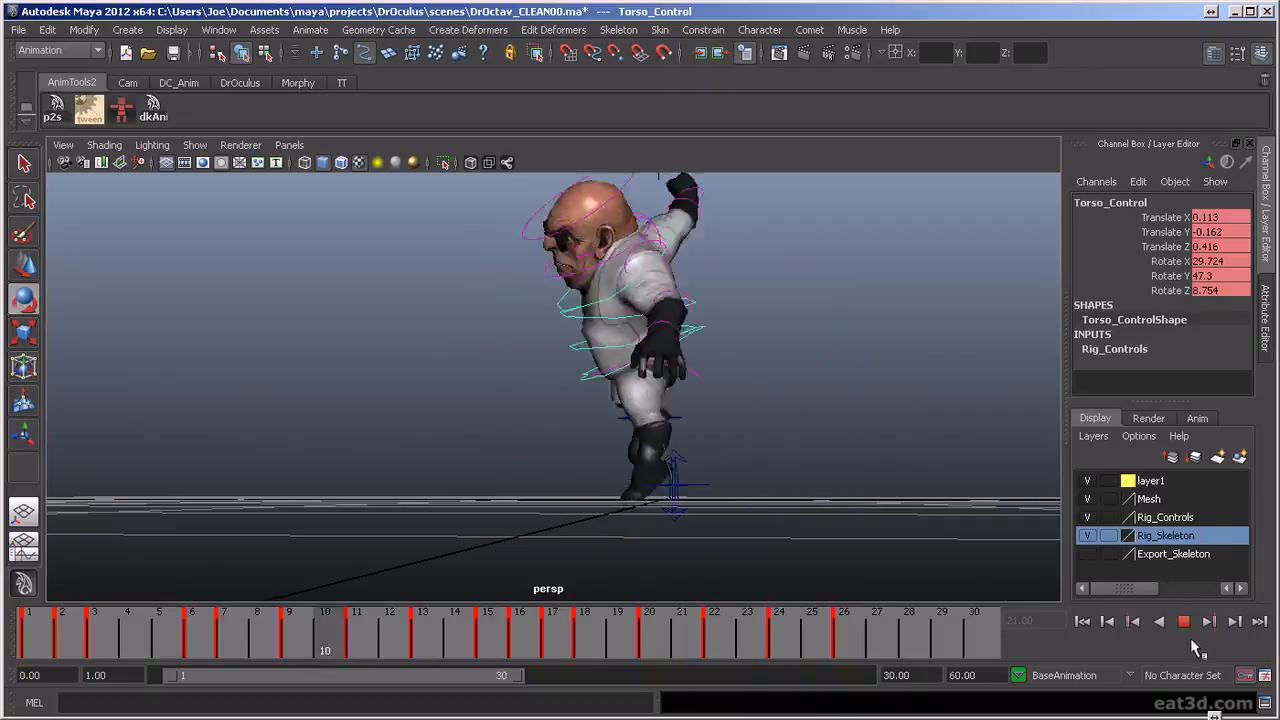
pyautogui.keyDown('alt'); pyautogui.moveTo(870, 462); pyautogui.dragTo(737, 471); pyautogui.keyUp('alt')
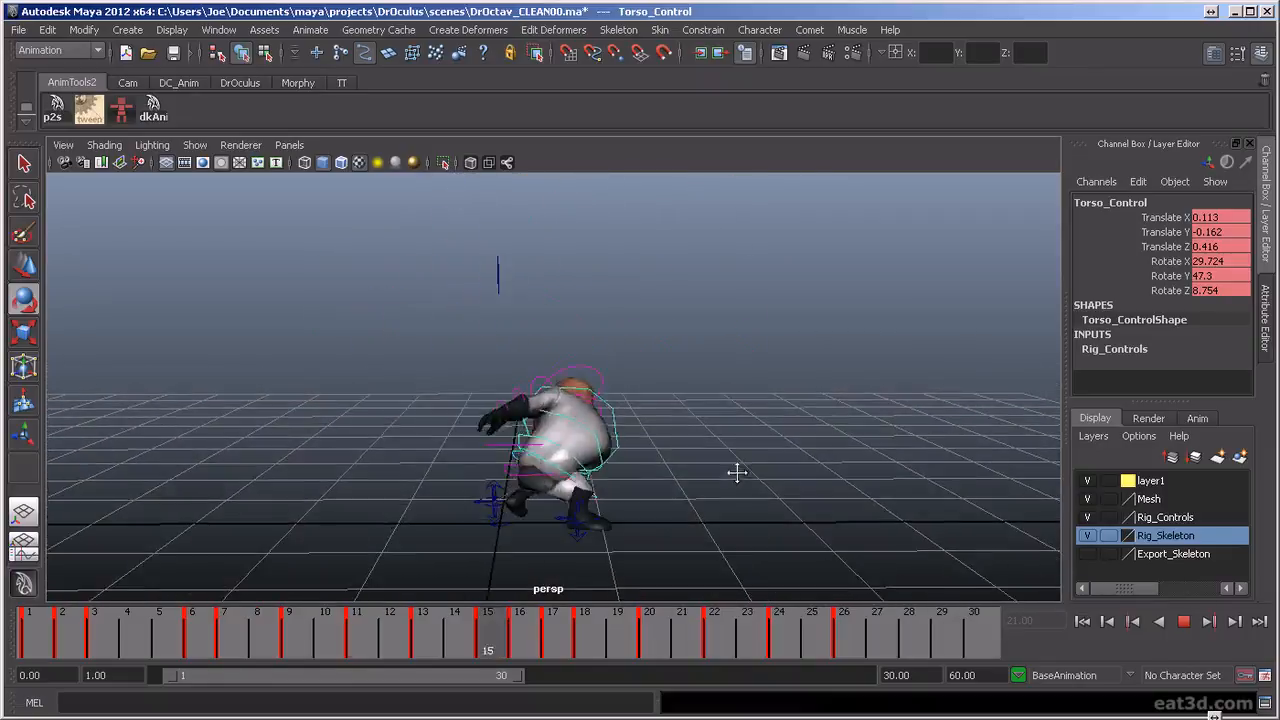
# Replay the animation and examine the motion from the side, along with the crouched pose at frame 16 from other angles
pyautogui.click(1183, 621)
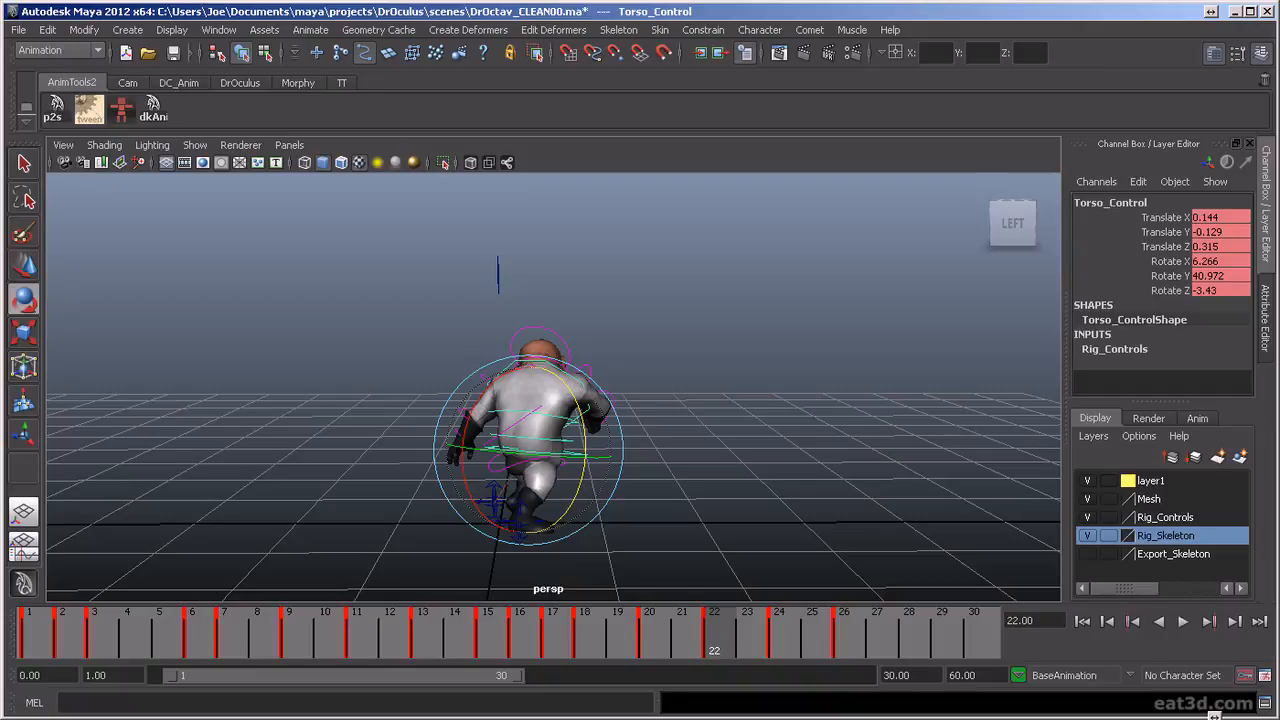
pyautogui.hotkey('alt', 'v')
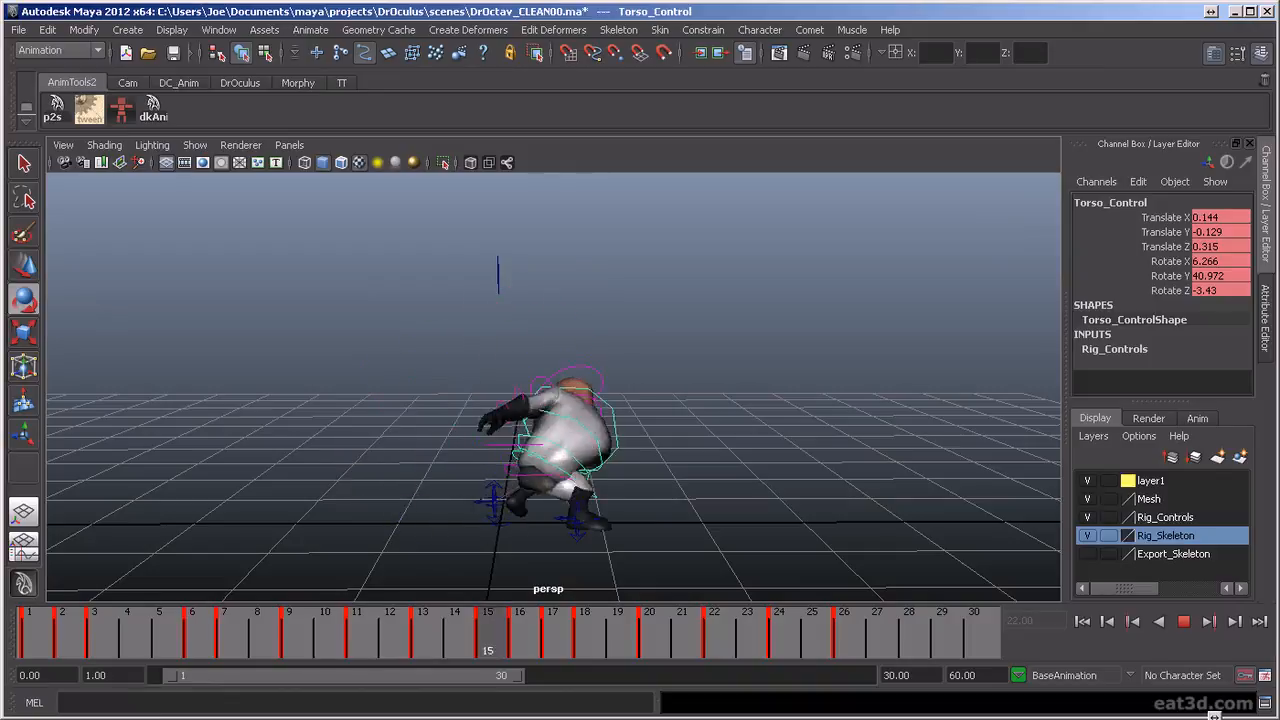
pyautogui.press('Escape')
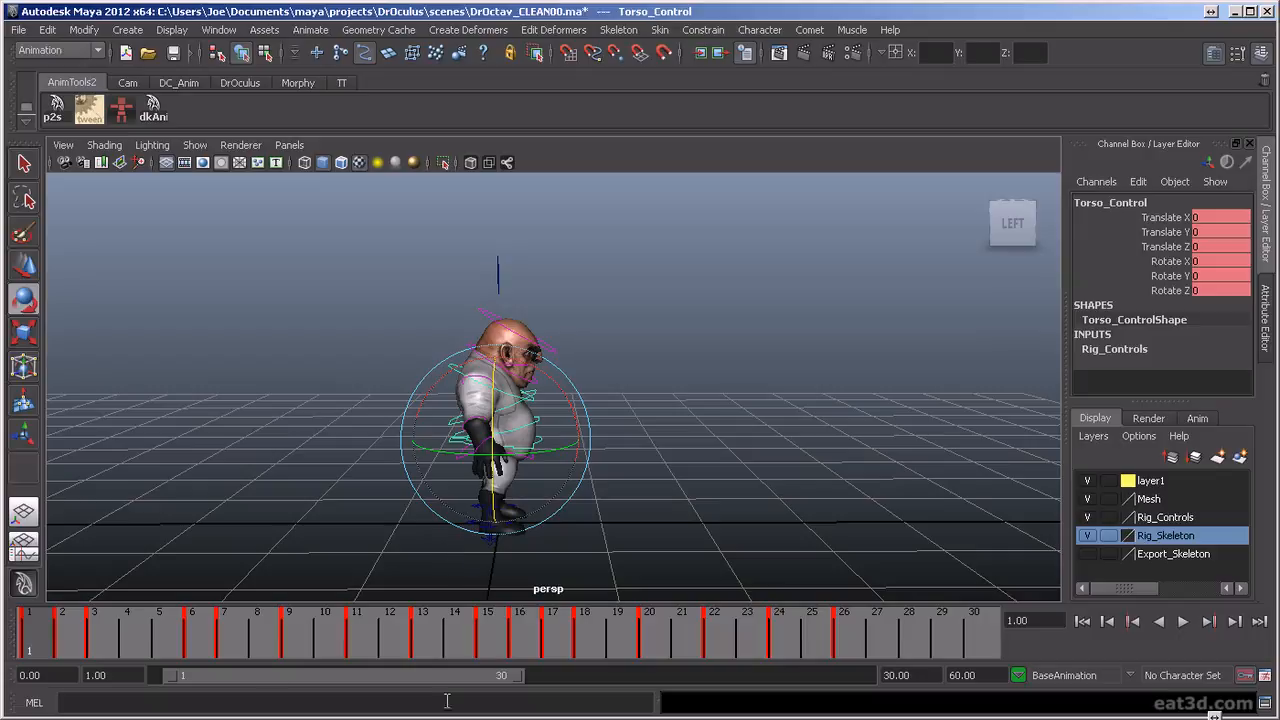
pyautogui.hotkey('alt', 'v')
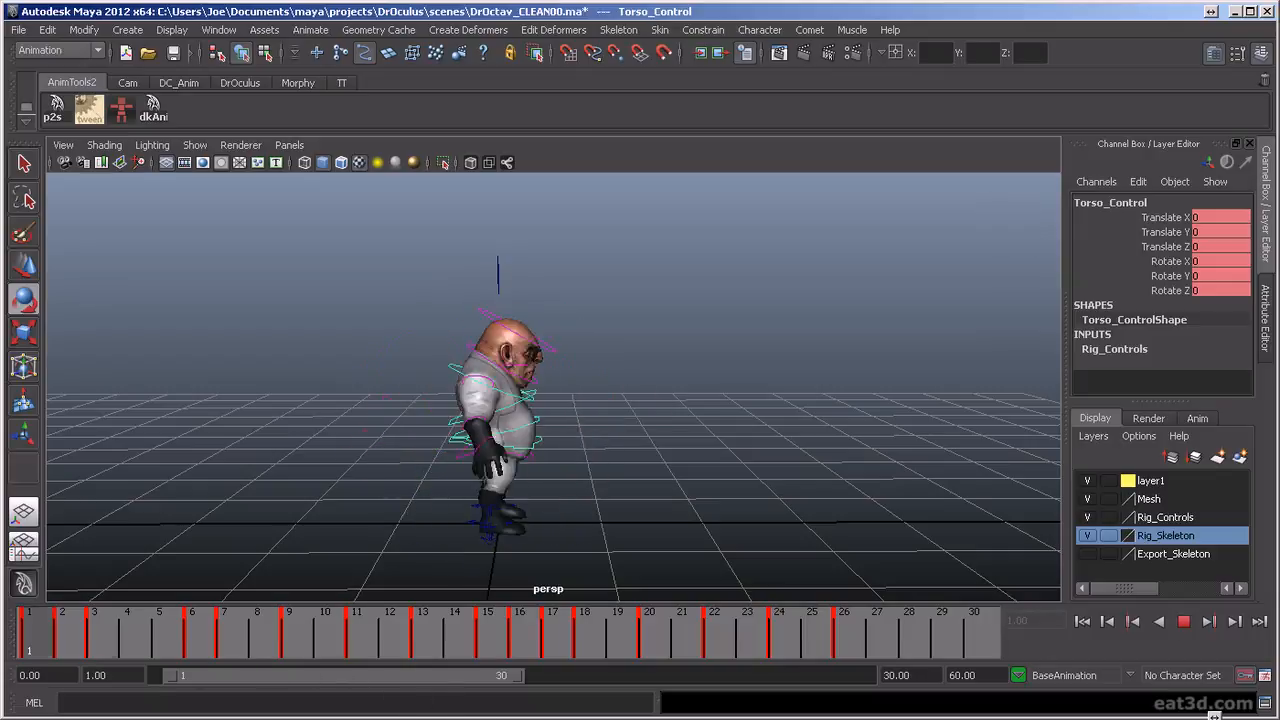
pyautogui.press('Escape')
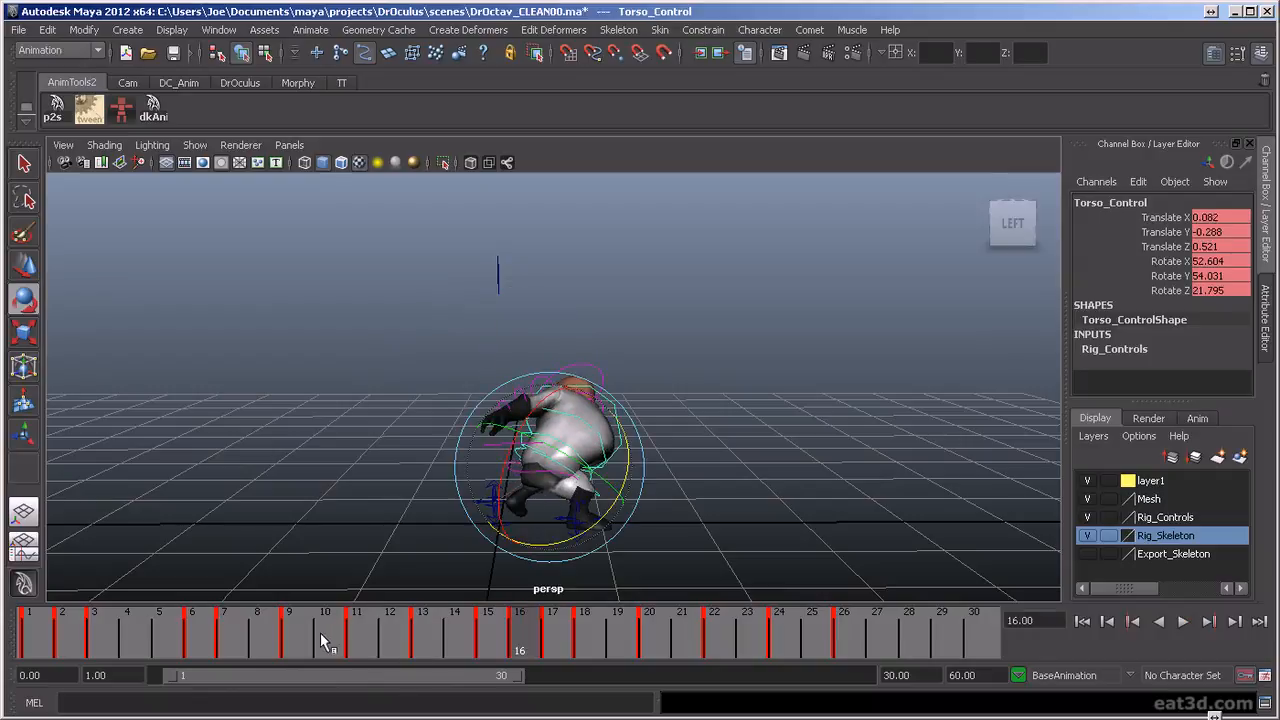
pyautogui.keyDown('alt'); pyautogui.moveTo(328, 531); pyautogui.dragTo(531, 516); pyautogui.keyUp('alt')
pyautogui.keyDown('alt'); pyautogui.moveTo(531, 516); pyautogui.dragTo(631, 531, button='right'); pyautogui.keyUp('alt')
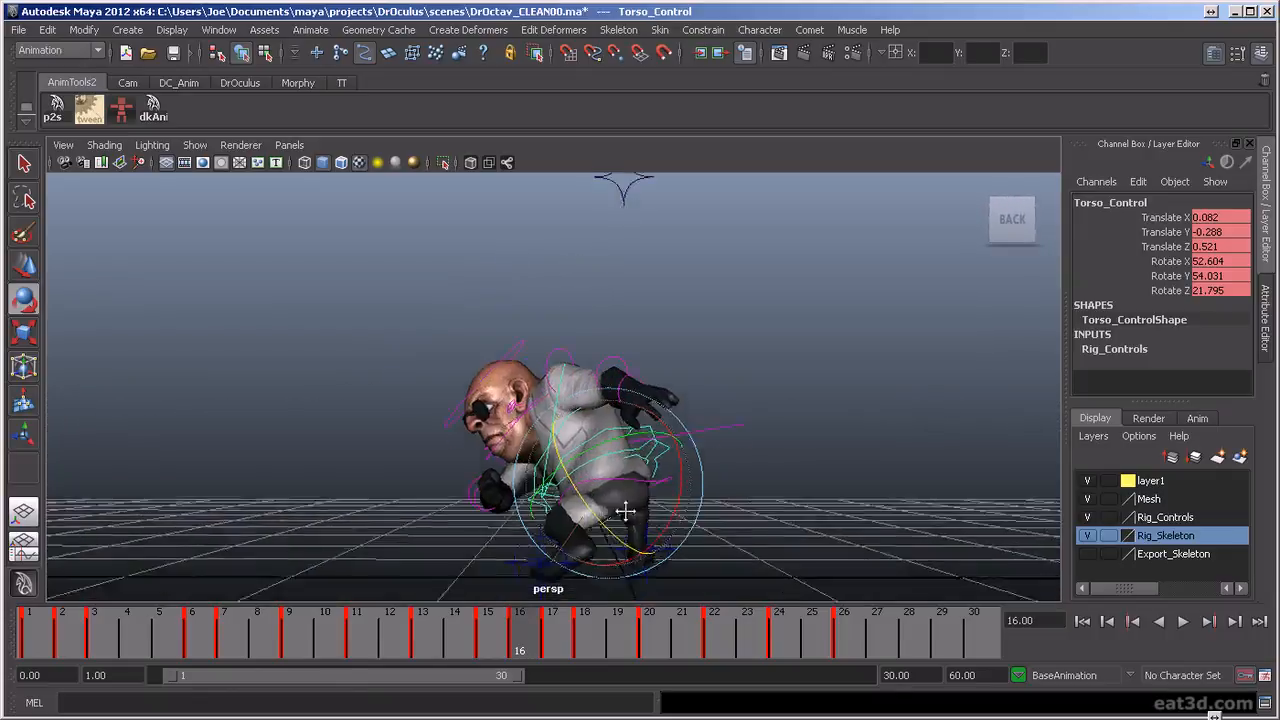
pyautogui.keyDown('alt'); pyautogui.moveTo(631, 531); pyautogui.dragTo(593, 467, button='middle'); pyautogui.keyUp('alt')
pyautogui.keyDown('alt'); pyautogui.moveTo(593, 467); pyautogui.dragTo(670, 564); pyautogui.keyUp('alt')
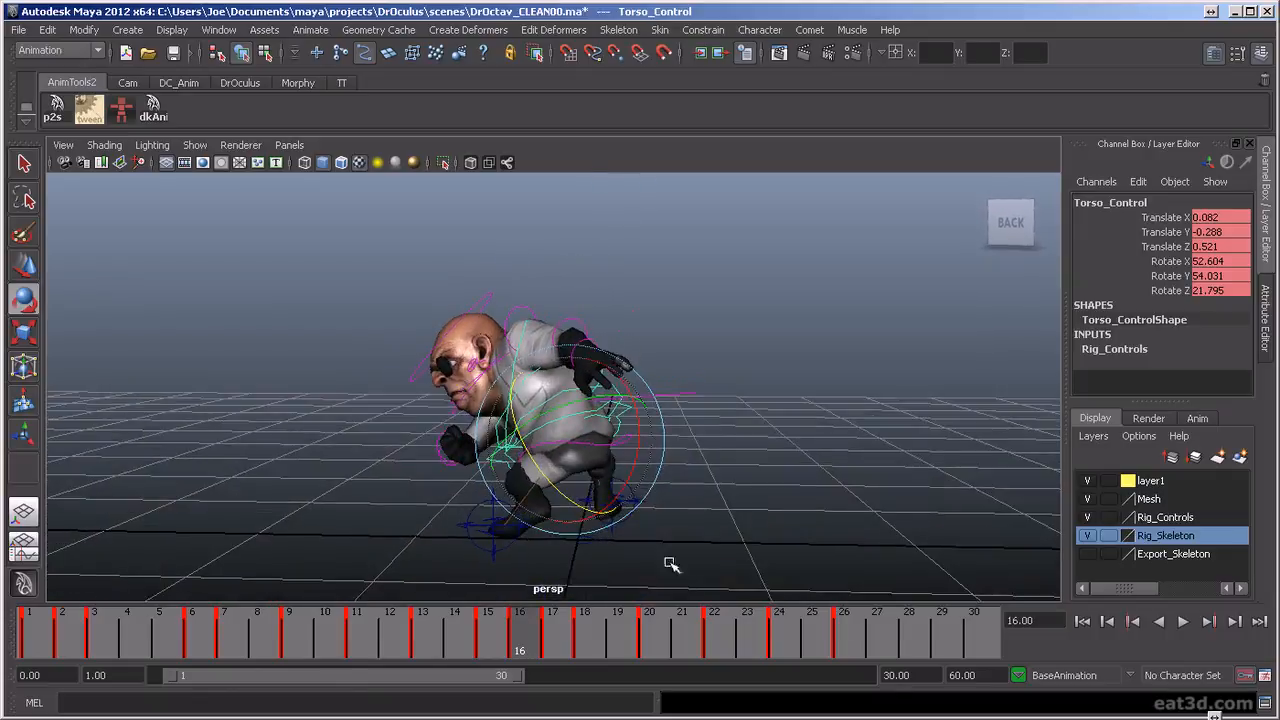
# Play the animation again and examine the torso's movement from behind and at ground level
pyautogui.click(1185, 621)
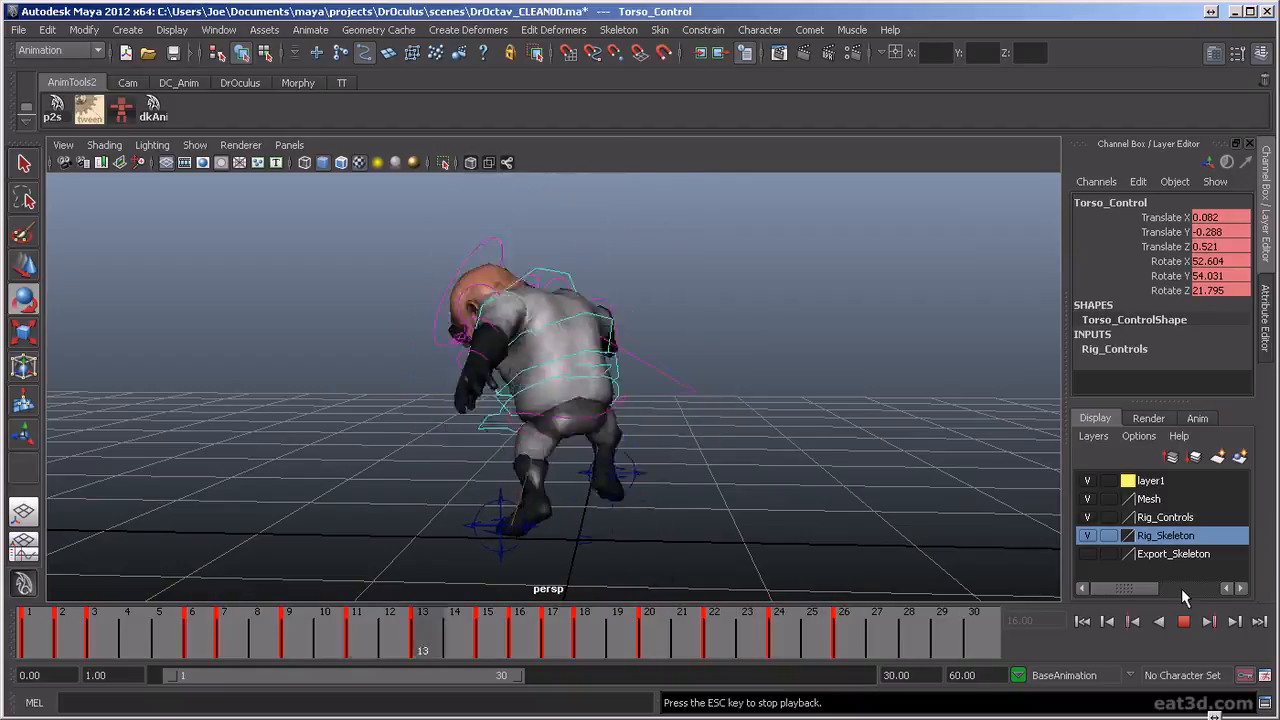
pyautogui.keyDown('alt'); pyautogui.moveTo(754, 383); pyautogui.dragTo(769, 486); pyautogui.keyUp('alt')
pyautogui.keyDown('alt'); pyautogui.moveTo(601, 497); pyautogui.dragTo(766, 517); pyautogui.keyUp('alt')
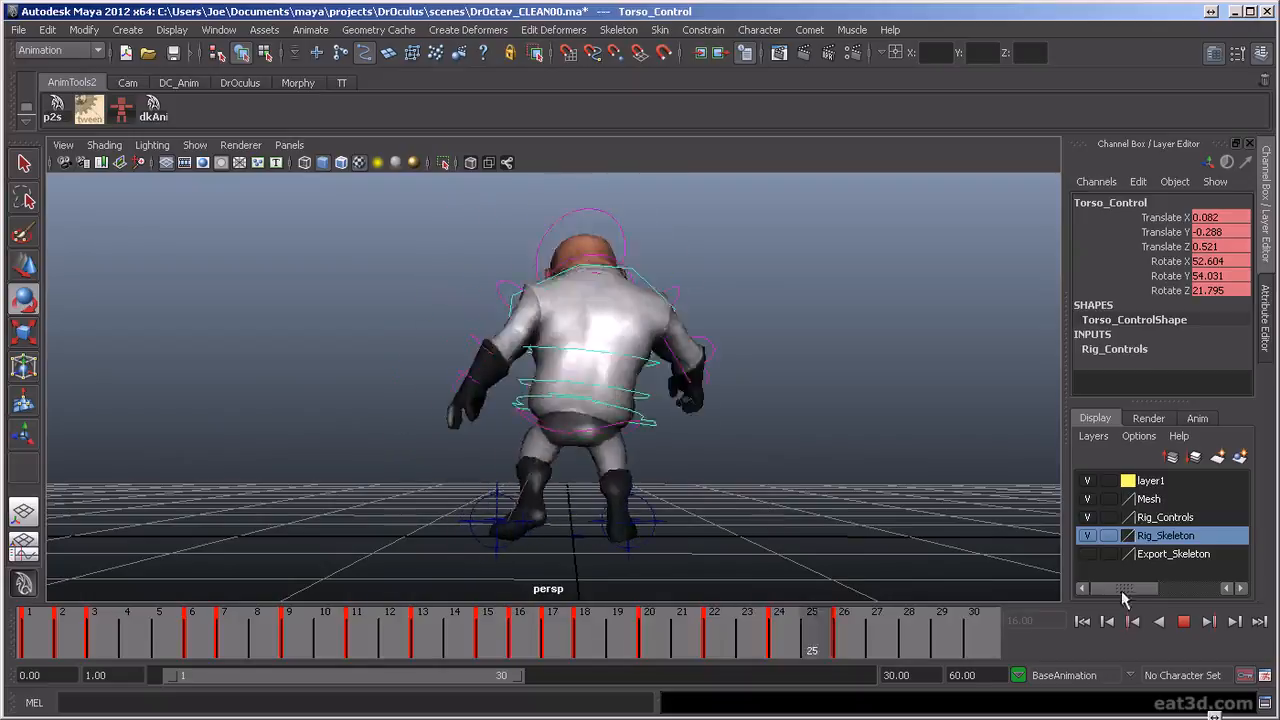
pyautogui.click(1188, 627)
pyautogui.keyDown('alt'); pyautogui.moveTo(808, 510); pyautogui.dragTo(620, 505); pyautogui.keyUp('alt')
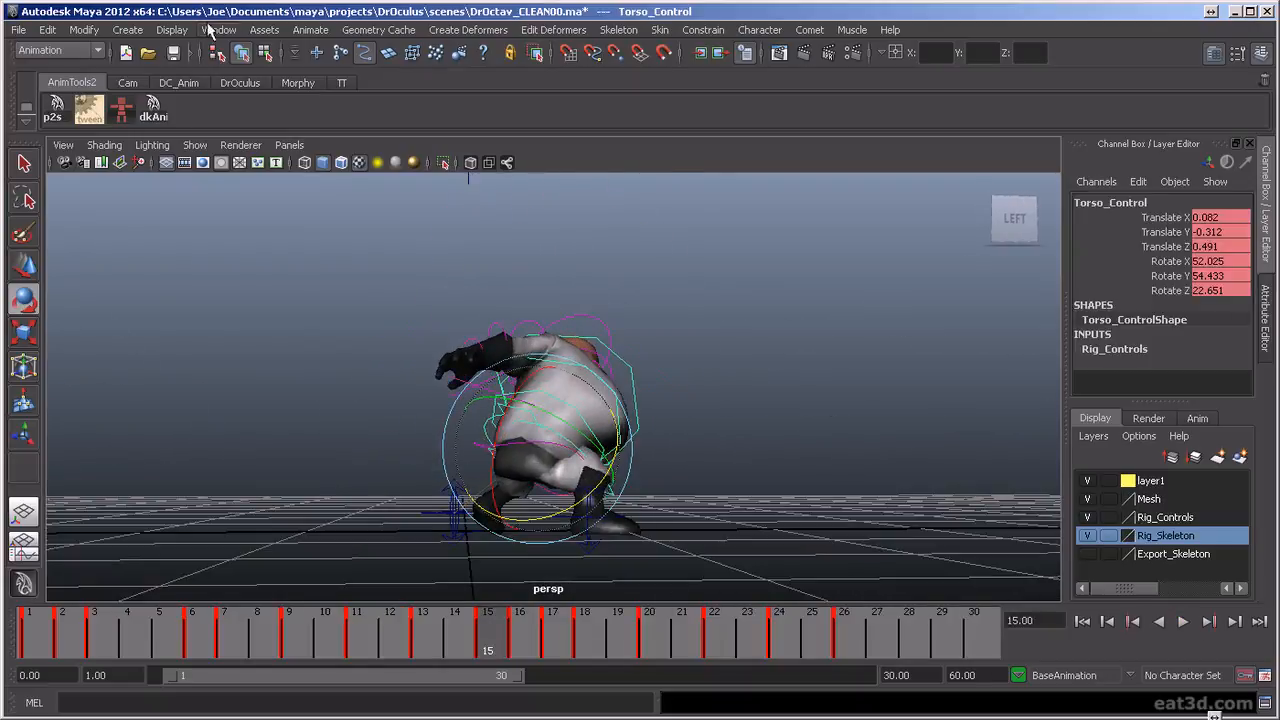
pyautogui.click(310, 30)
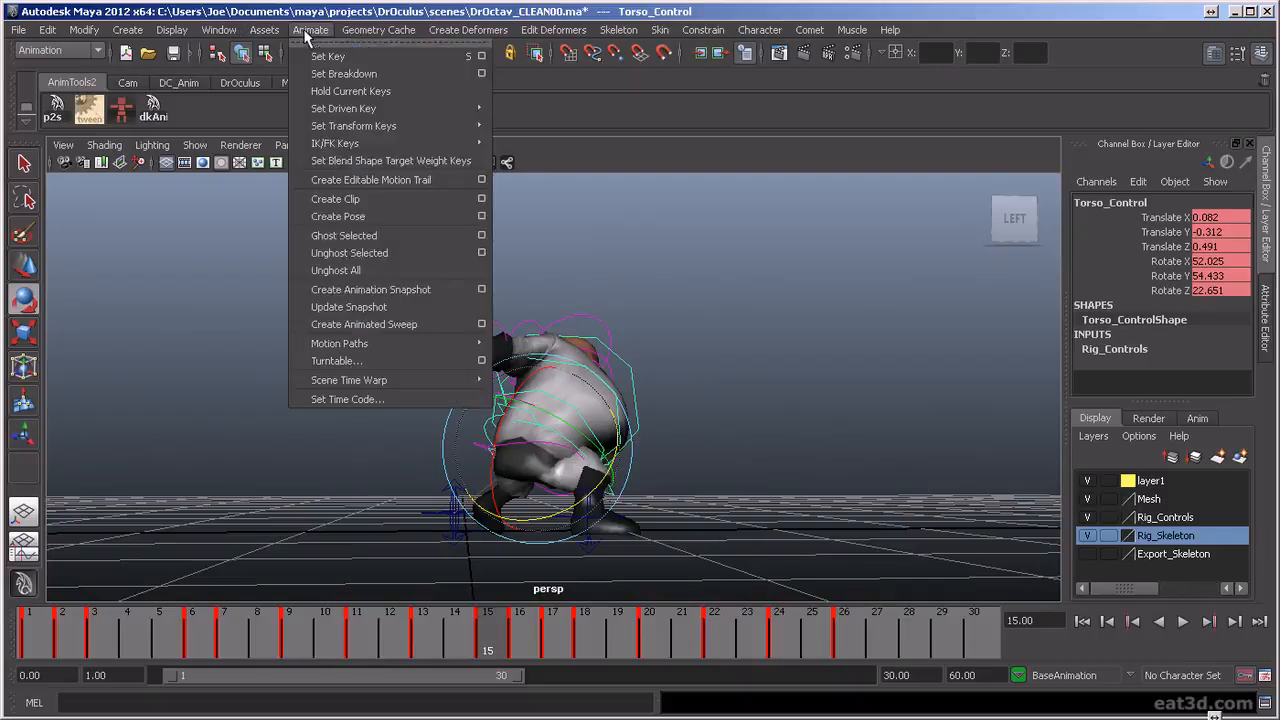
pyautogui.click(434, 294)
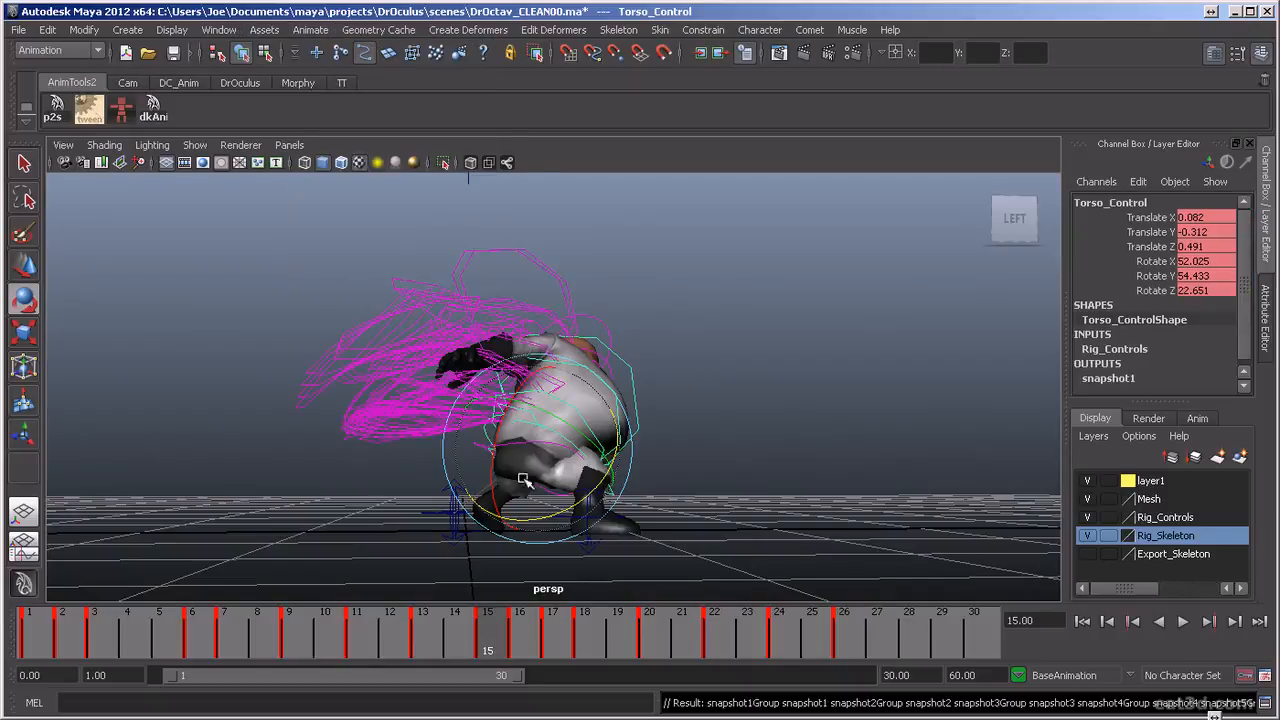
pyautogui.moveTo(478, 482)
pyautogui.keyDown('alt'); pyautogui.mouseDown()
pyautogui.moveTo(472, 520)
pyautogui.moveTo(458, 515)
pyautogui.moveTo(468, 500)
pyautogui.mouseUp(); pyautogui.keyUp('alt')
pyautogui.hotkey('ctrl', 'z')
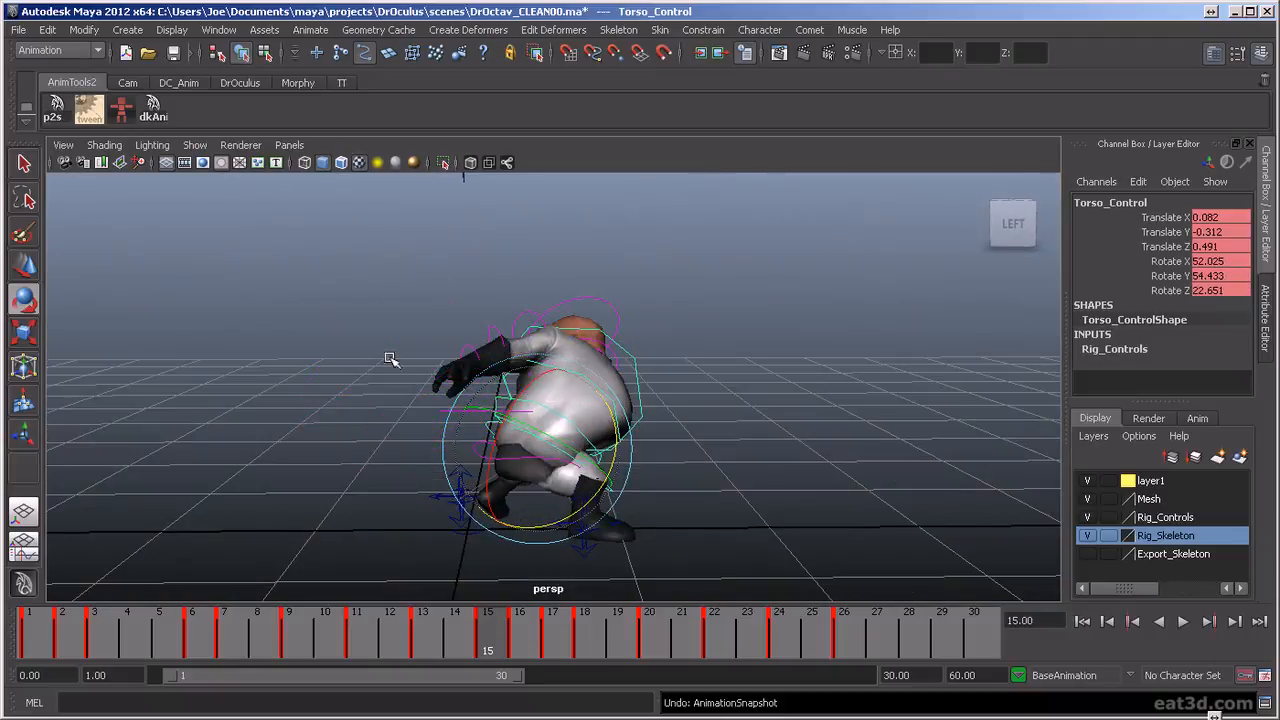
# Create an editable motion trail for the torso control and examine its path up close from the side
pyautogui.click(304, 30)
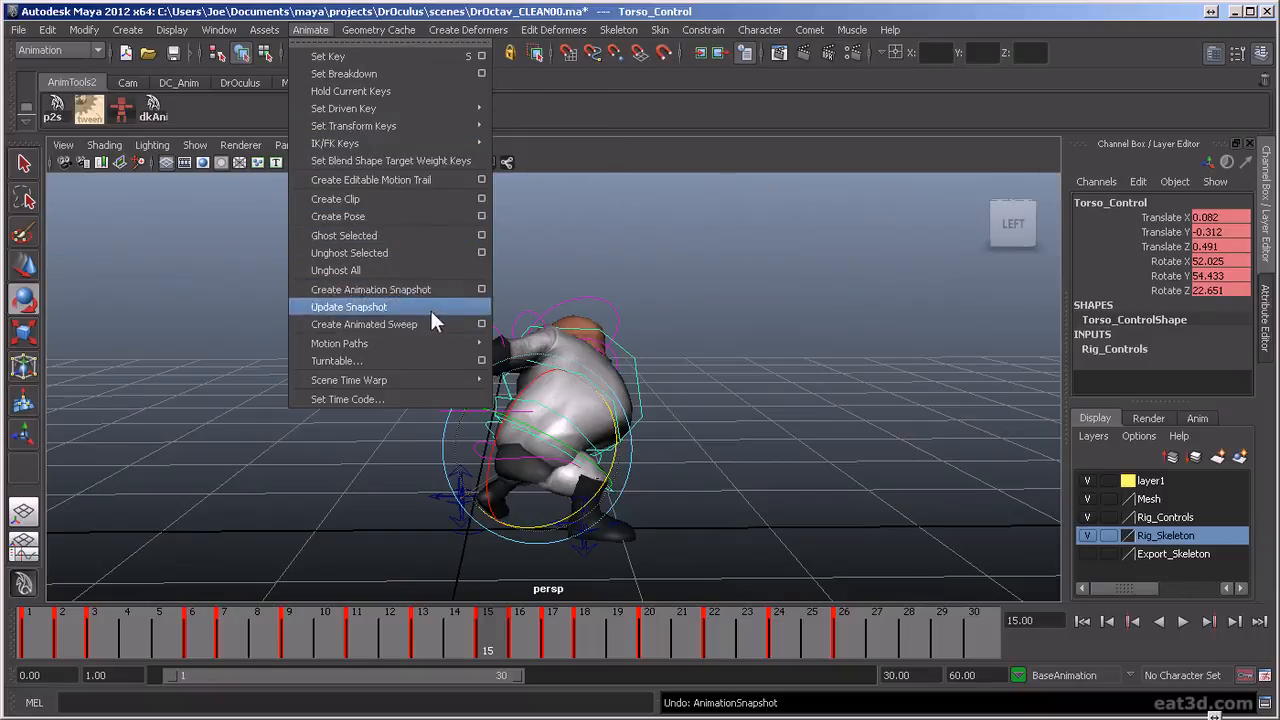
pyautogui.click(434, 178)
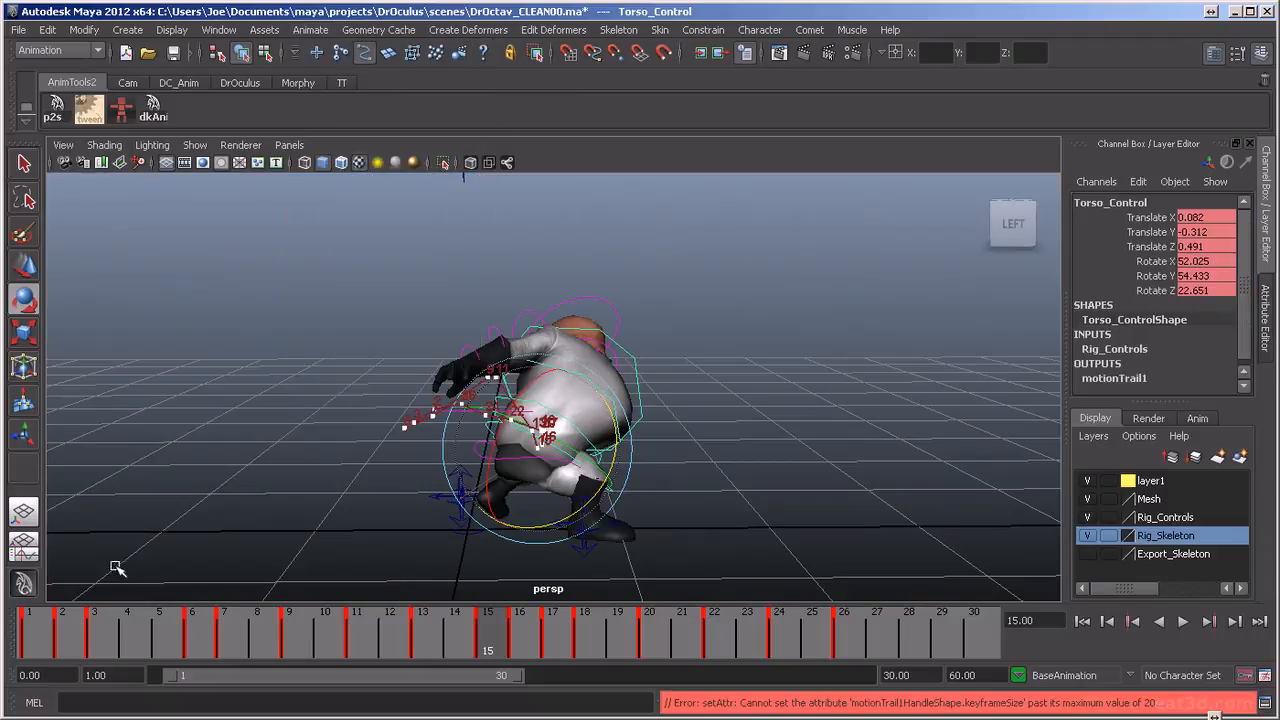
pyautogui.moveTo(22, 650); pyautogui.dragTo(357, 700)
pyautogui.keyDown('alt'); pyautogui.moveTo(484, 441); pyautogui.dragTo(550, 470, button='right'); pyautogui.keyUp('alt')
pyautogui.keyDown('alt'); pyautogui.moveTo(510, 485); pyautogui.dragTo(634, 454, button='middle'); pyautogui.keyUp('alt')
pyautogui.keyDown('alt'); pyautogui.moveTo(634, 454); pyautogui.dragTo(645, 495, button='right'); pyautogui.keyUp('alt')
pyautogui.moveTo(630, 505)
pyautogui.keyDown('alt'); pyautogui.mouseDown()
pyautogui.moveTo(622, 489)
pyautogui.moveTo(637, 489)
pyautogui.mouseUp(); pyautogui.keyUp('alt')
# At frame 9, lower the torso control to Translate Y 0.139 to smooth the peak of the motion trail
pyautogui.hotkey('alt', 'v')
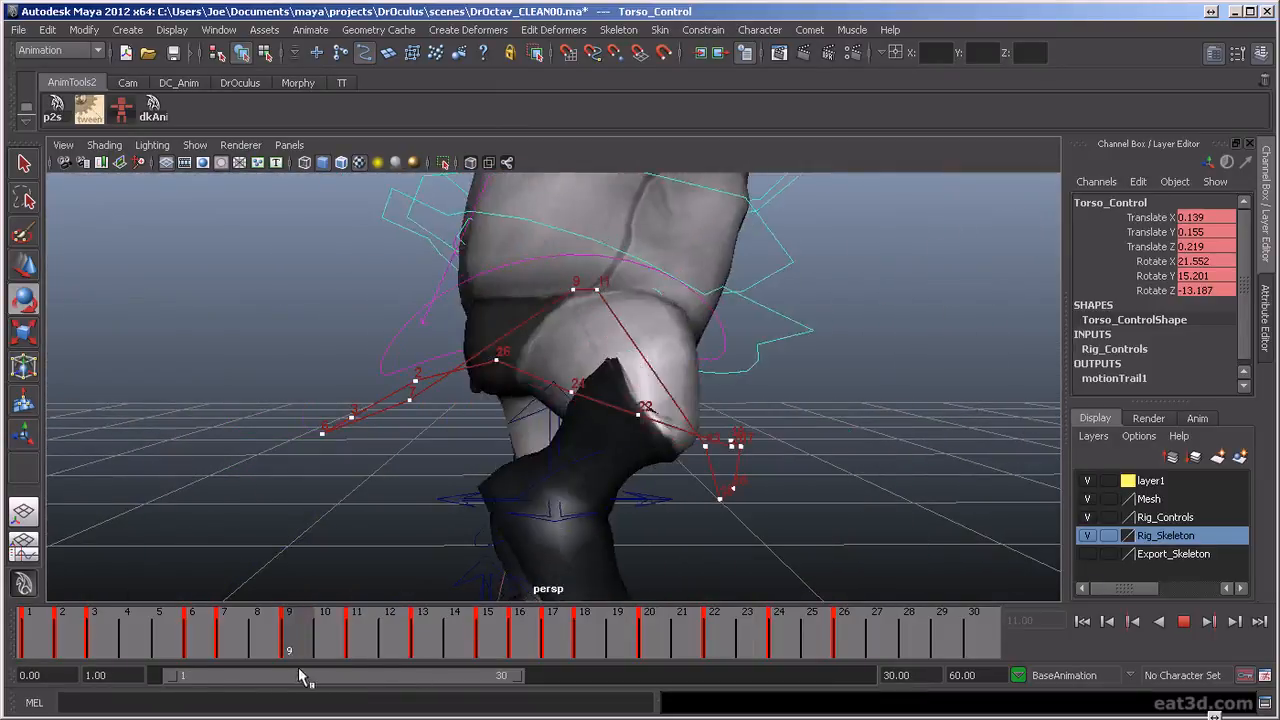
pyautogui.hotkey('alt', 'v')
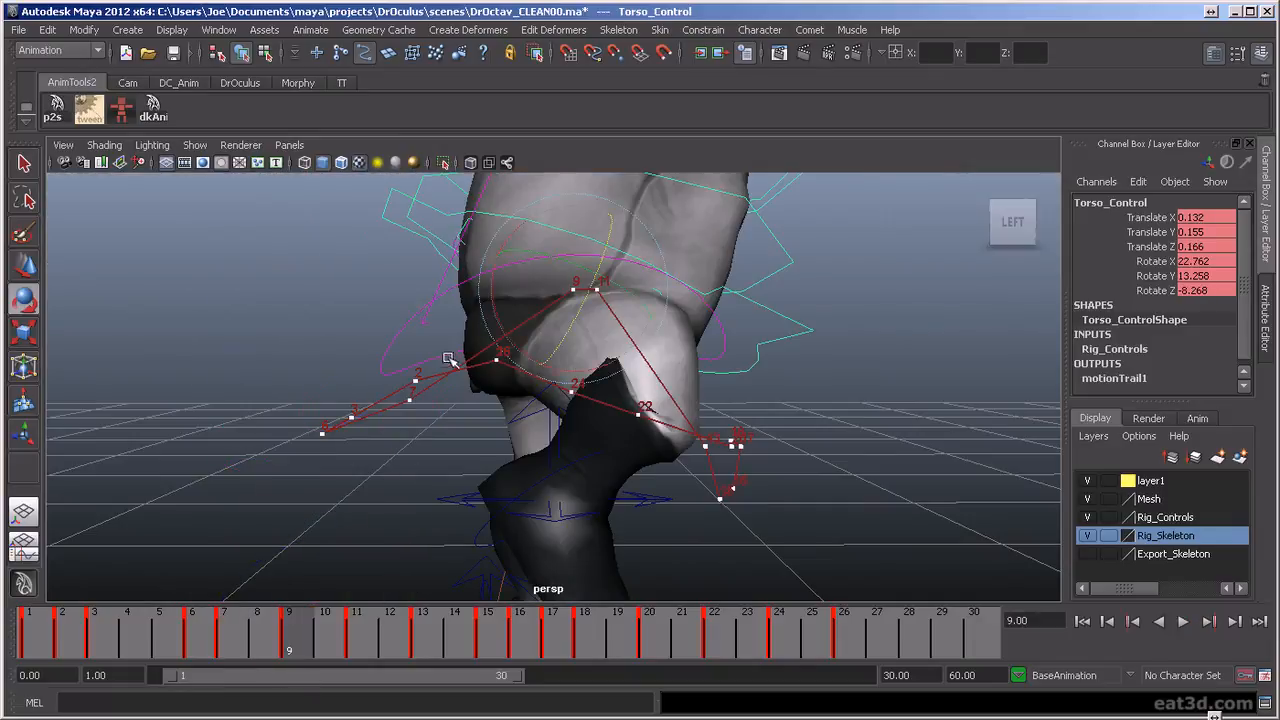
pyautogui.moveTo(573, 232); pyautogui.dragTo(570, 238)
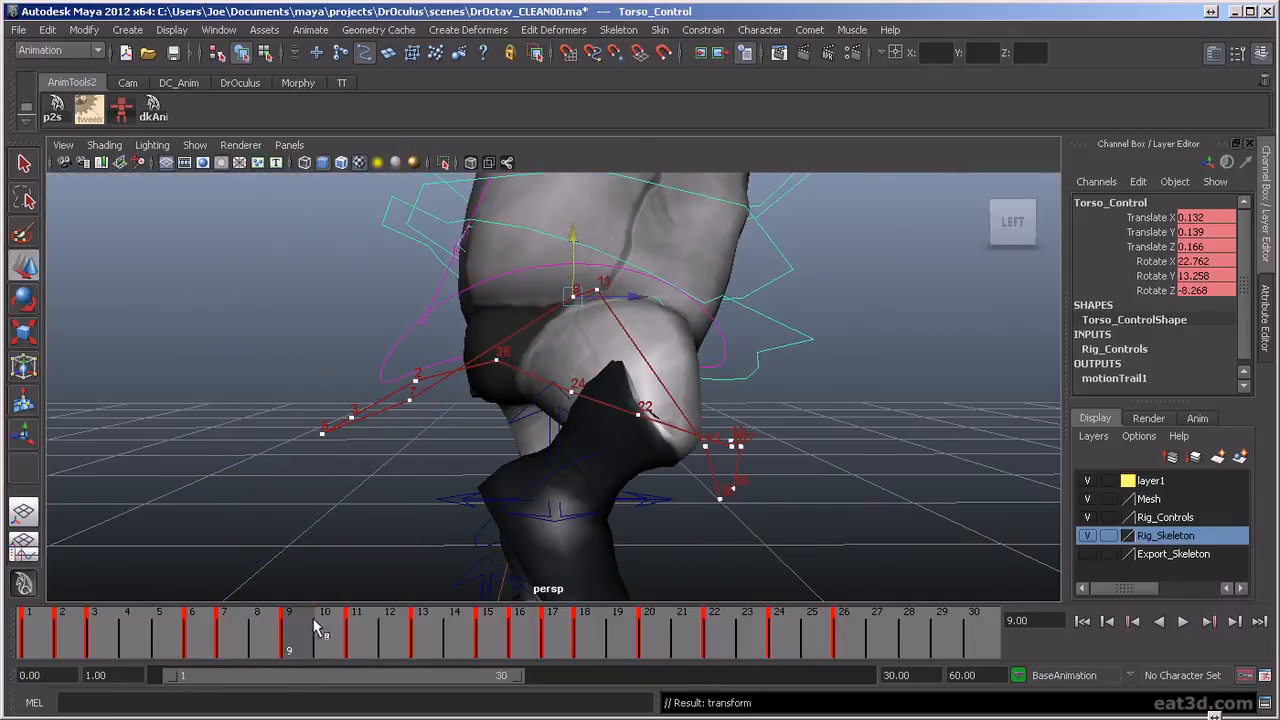
# Lower the torso control to Translate Y -0.304 at frame 16 and to -0.223 at frame 17
pyautogui.hotkey('alt', 'v')
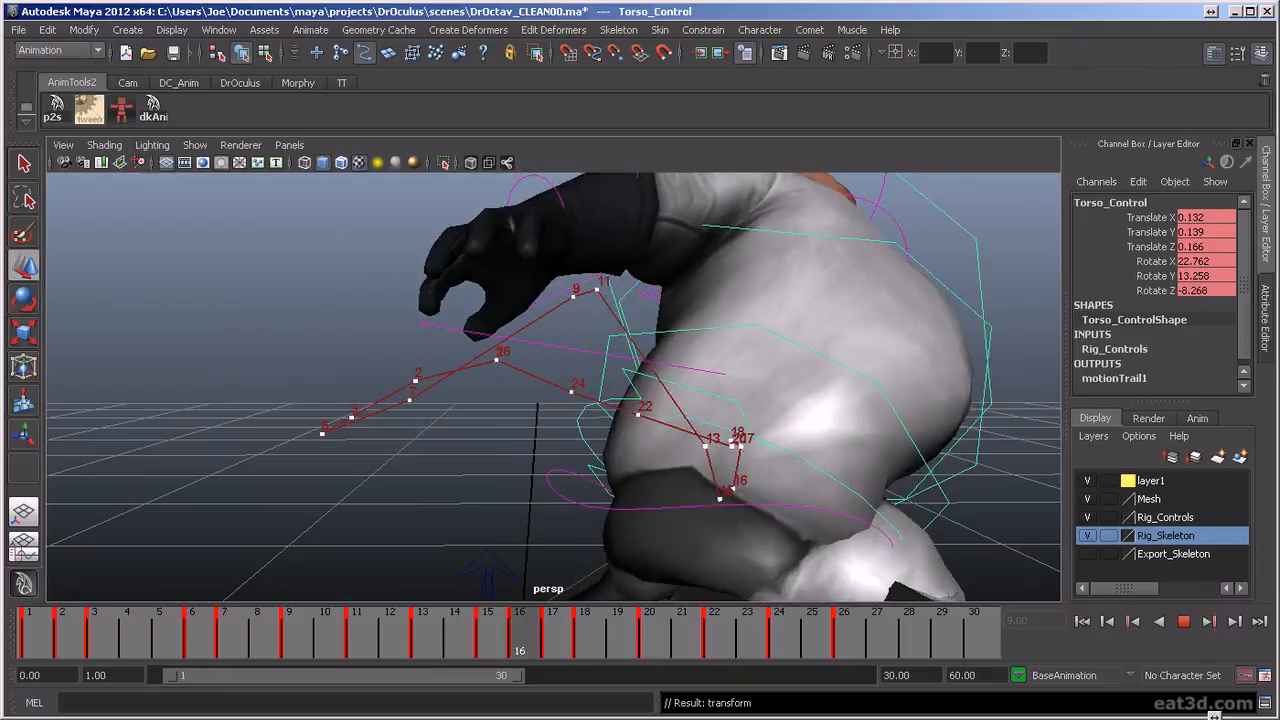
pyautogui.moveTo(487, 640); pyautogui.dragTo(521, 641)
pyautogui.moveTo(733, 425); pyautogui.dragTo(732, 432)
pyautogui.hotkey('alt', 'v')
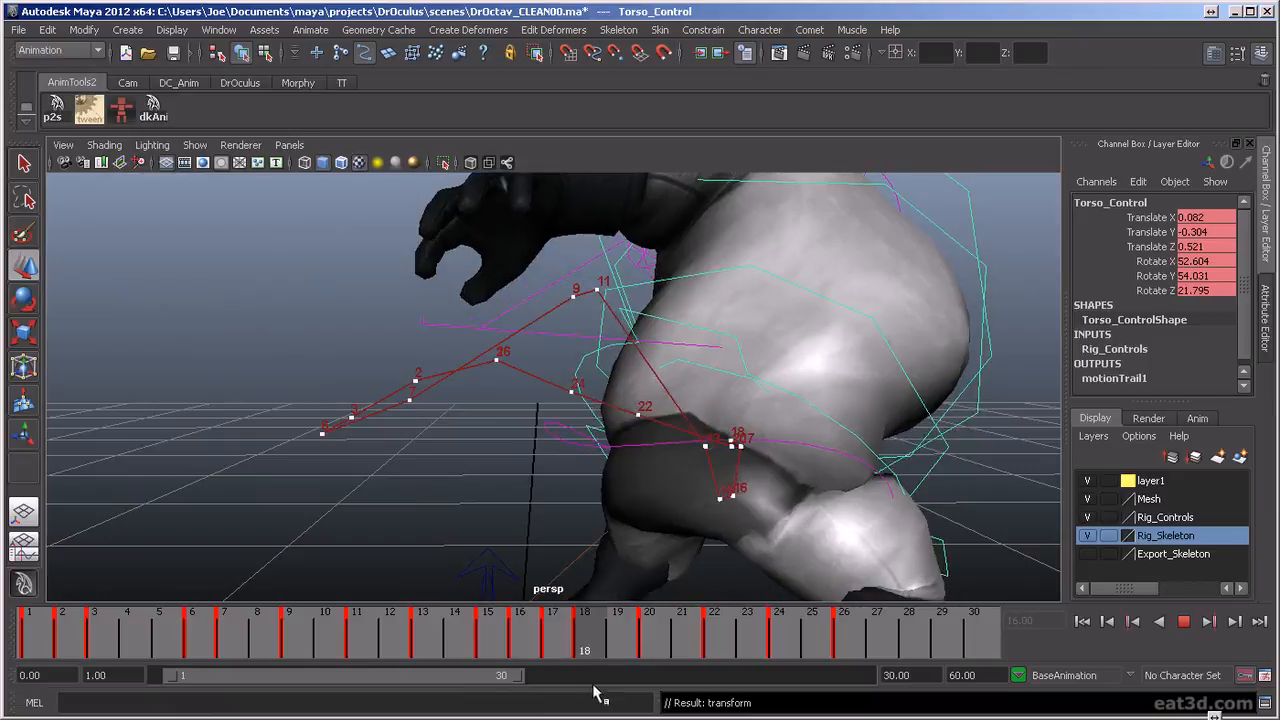
pyautogui.hotkey('alt', 'v')
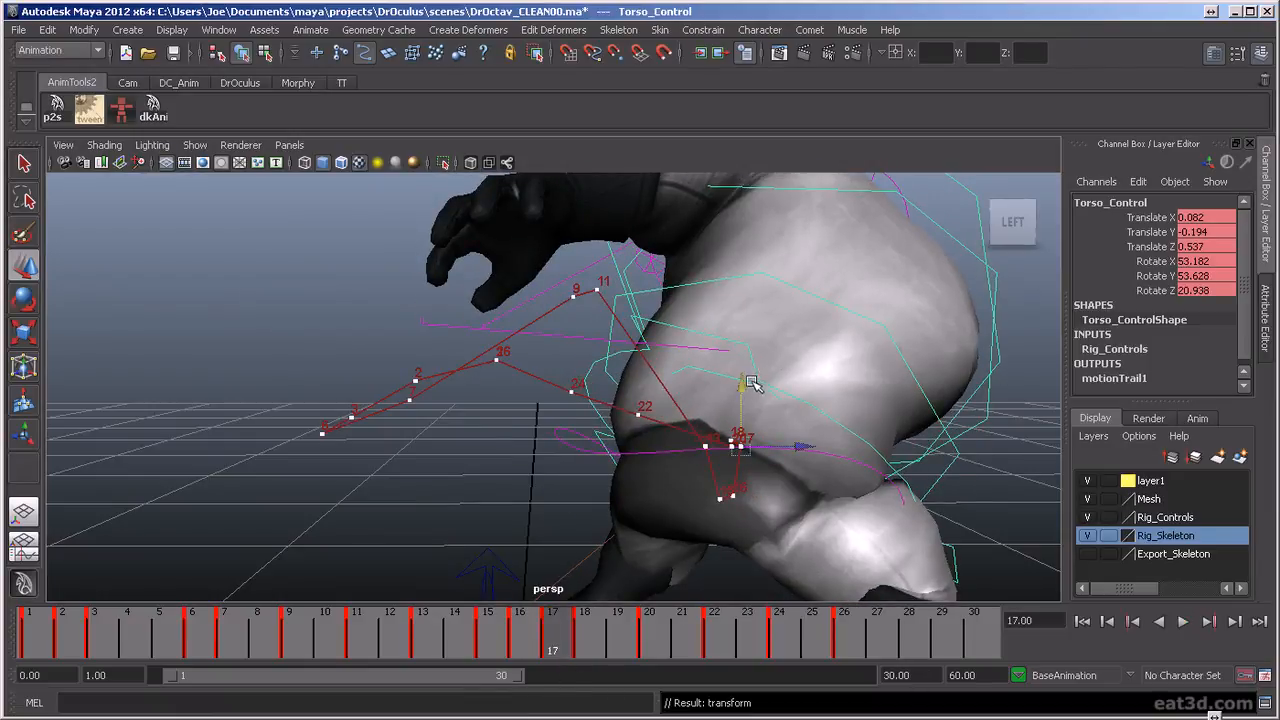
pyautogui.moveTo(745, 390); pyautogui.dragTo(744, 401)
# At frame 20, move the torso control to Translate Y -0.178 and Translate Z 0.497
pyautogui.hotkey('alt', 'v')
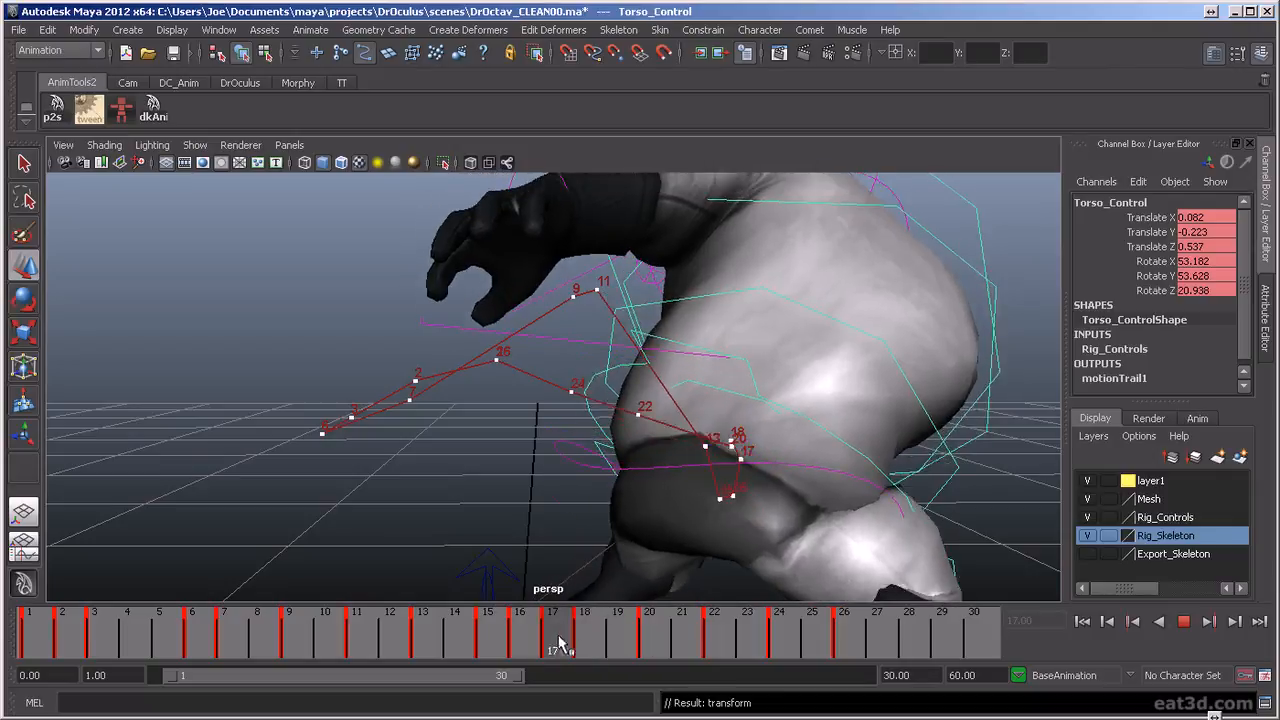
pyautogui.hotkey('alt', 'v')
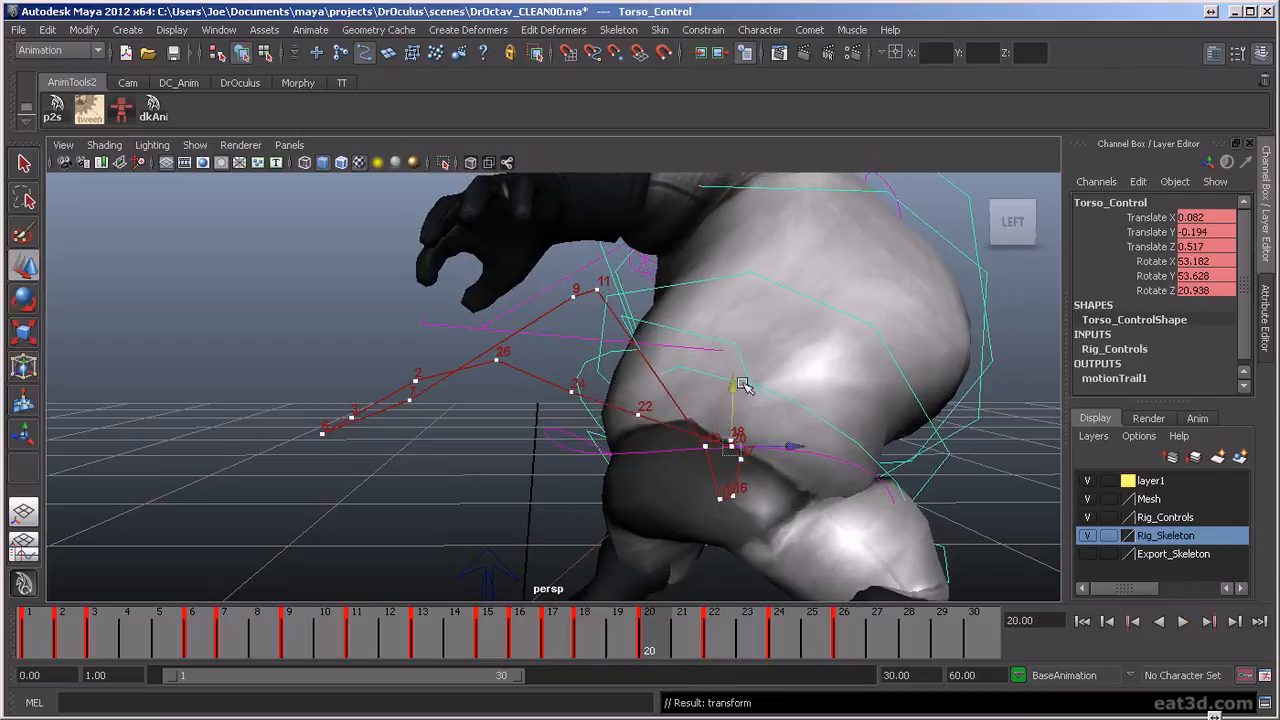
pyautogui.moveTo(732, 380); pyautogui.dragTo(733, 377)
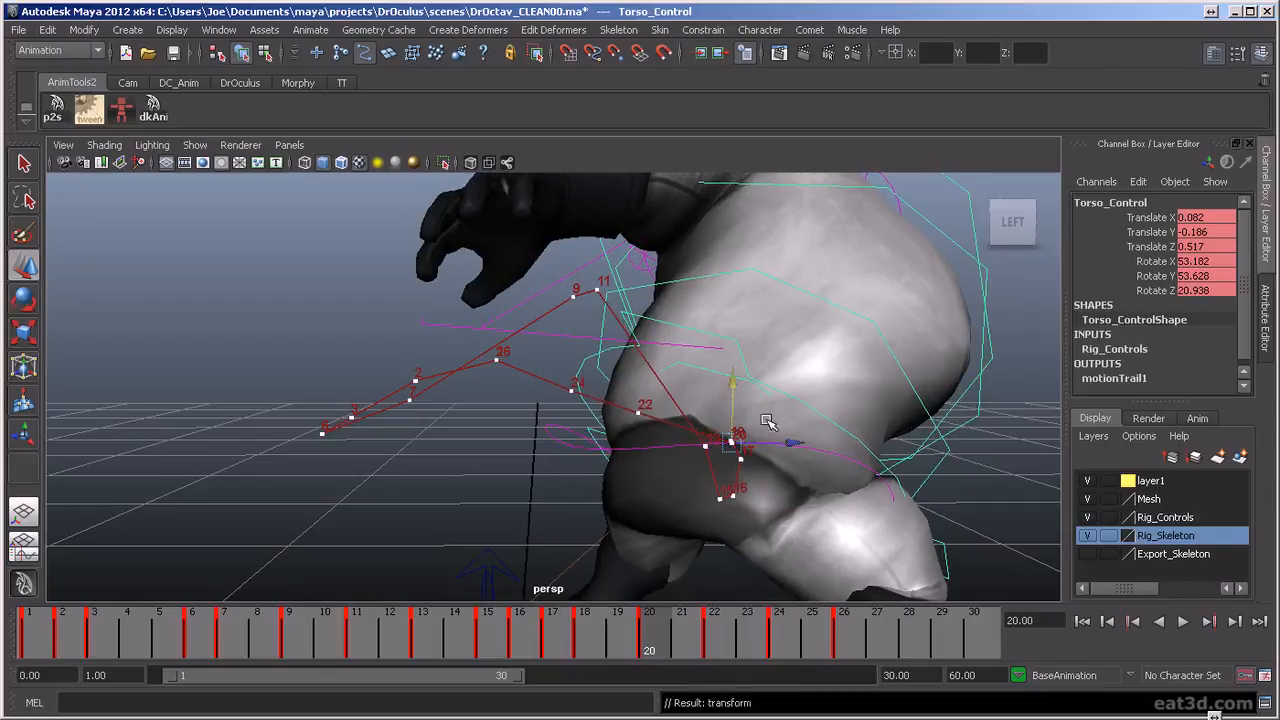
pyautogui.moveTo(790, 441); pyautogui.dragTo(787, 442)
pyautogui.moveTo(732, 386); pyautogui.dragTo(731, 384)
pyautogui.moveTo(791, 444); pyautogui.dragTo(787, 444)
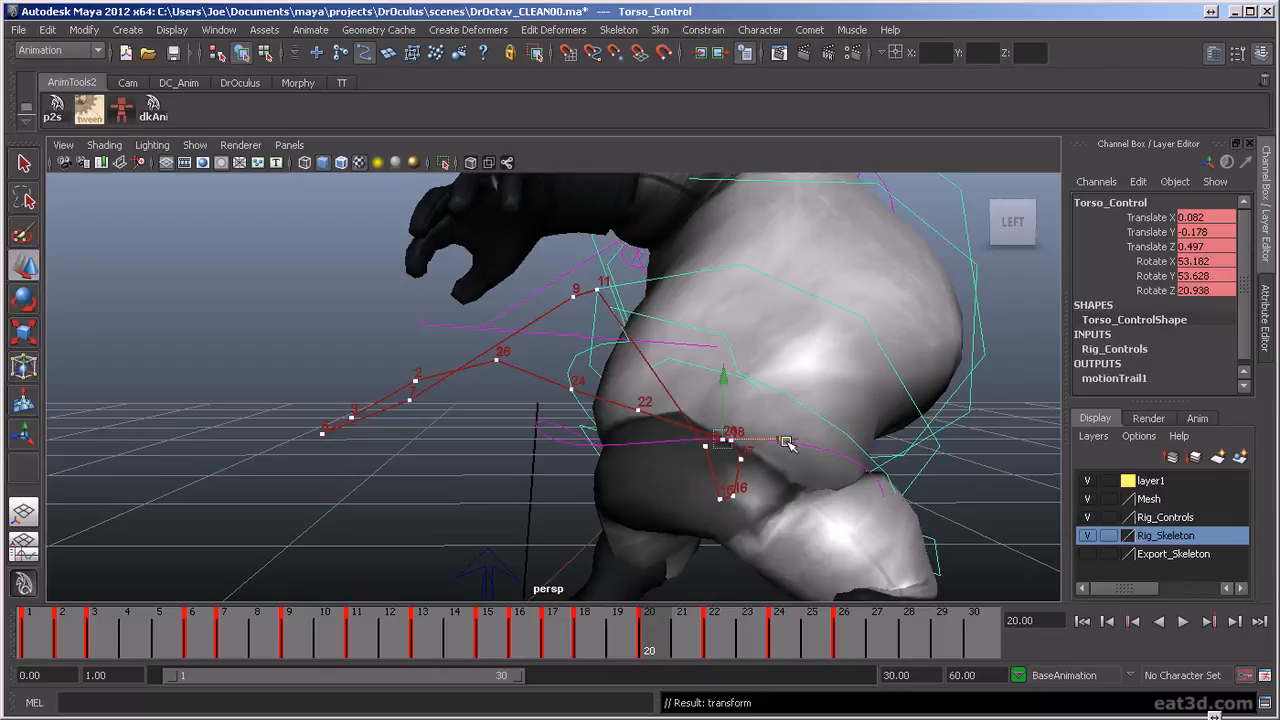
# Scrub through the later frames and replay the animation from frame 1, examining the torso's motion trail and the full body
pyautogui.hotkey('alt', 'v')
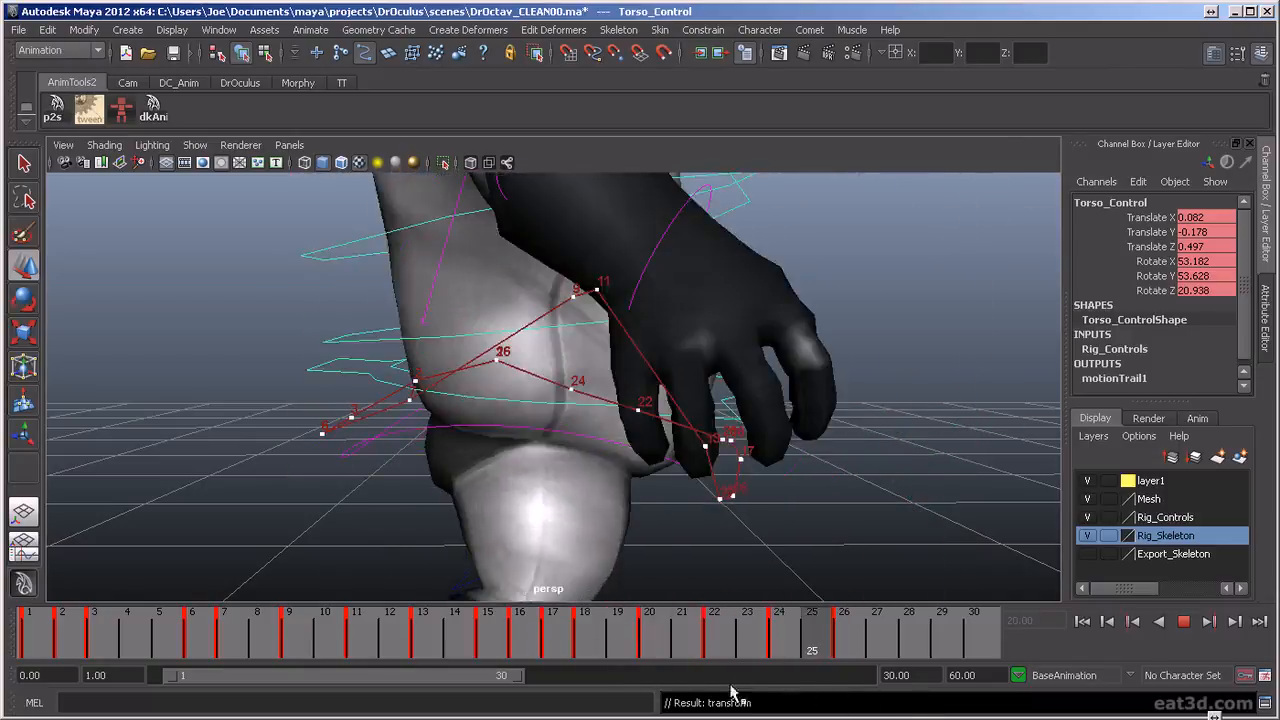
pyautogui.moveTo(517, 651); pyautogui.dragTo(716, 650)
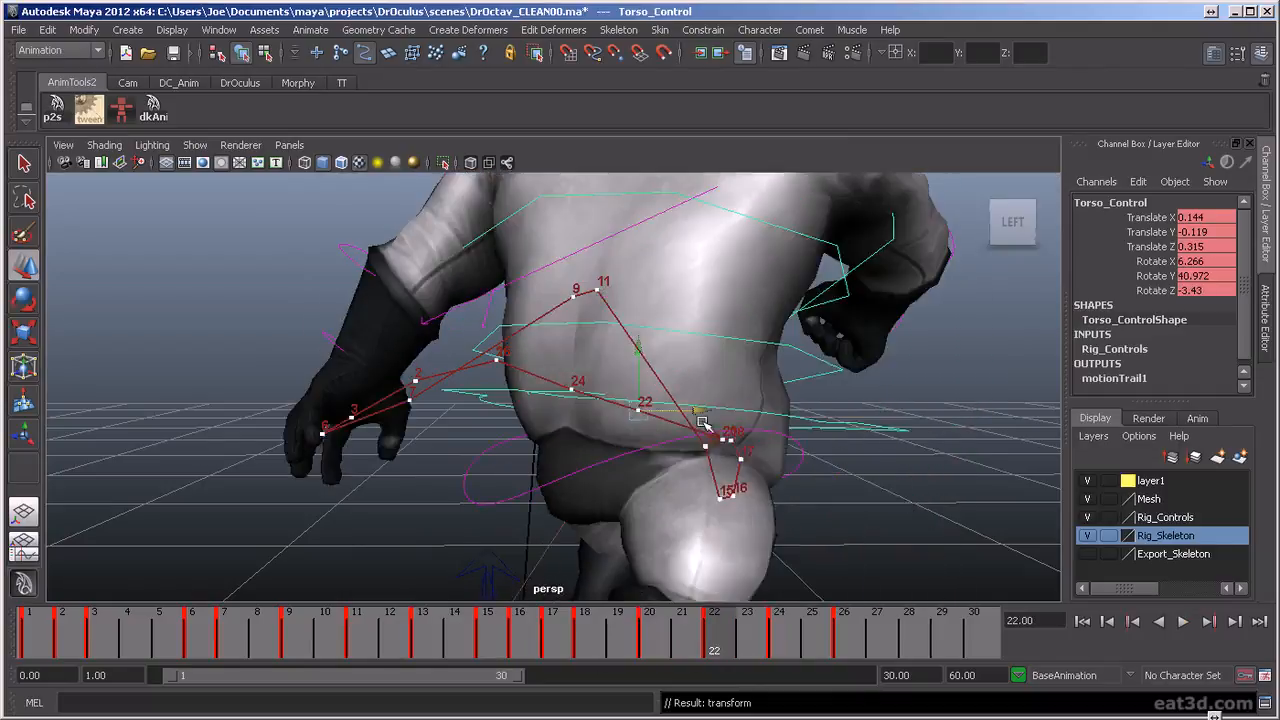
pyautogui.scroll(-2, 928, 482)
pyautogui.keyDown('alt'); pyautogui.moveTo(855, 436); pyautogui.dragTo(783, 462); pyautogui.keyUp('alt')
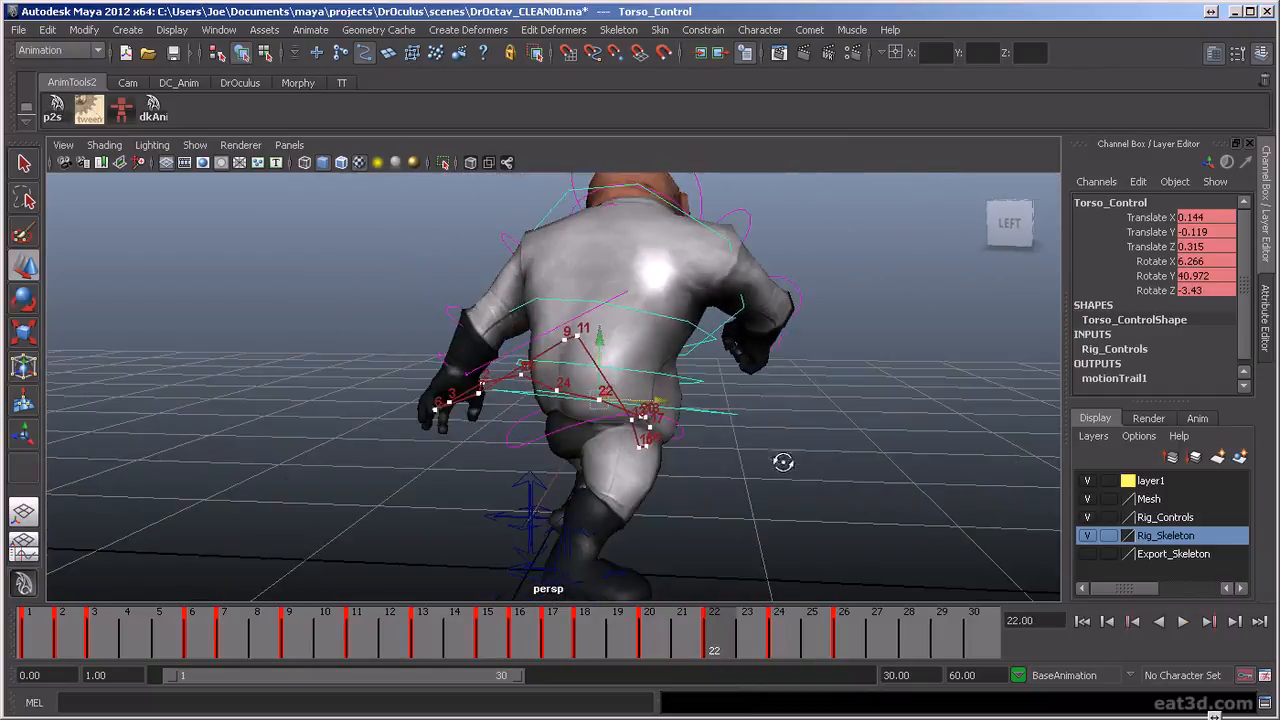
pyautogui.moveTo(712, 628); pyautogui.dragTo(30, 602)
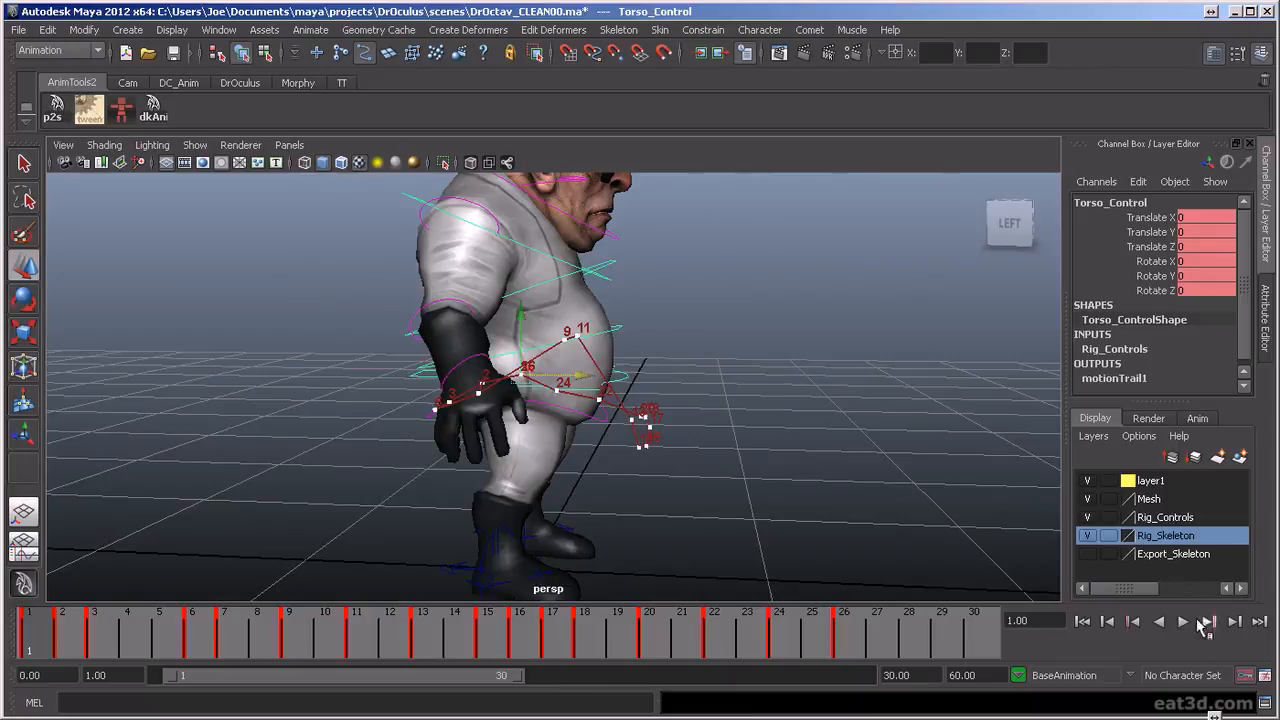
pyautogui.click(1183, 621)
pyautogui.keyDown('alt'); pyautogui.moveTo(813, 397); pyautogui.dragTo(814, 459, button='middle'); pyautogui.keyUp('alt')
pyautogui.keyDown('alt'); pyautogui.moveTo(814, 459); pyautogui.dragTo(811, 446); pyautogui.keyUp('alt')
pyautogui.scroll(-2, 811, 447)
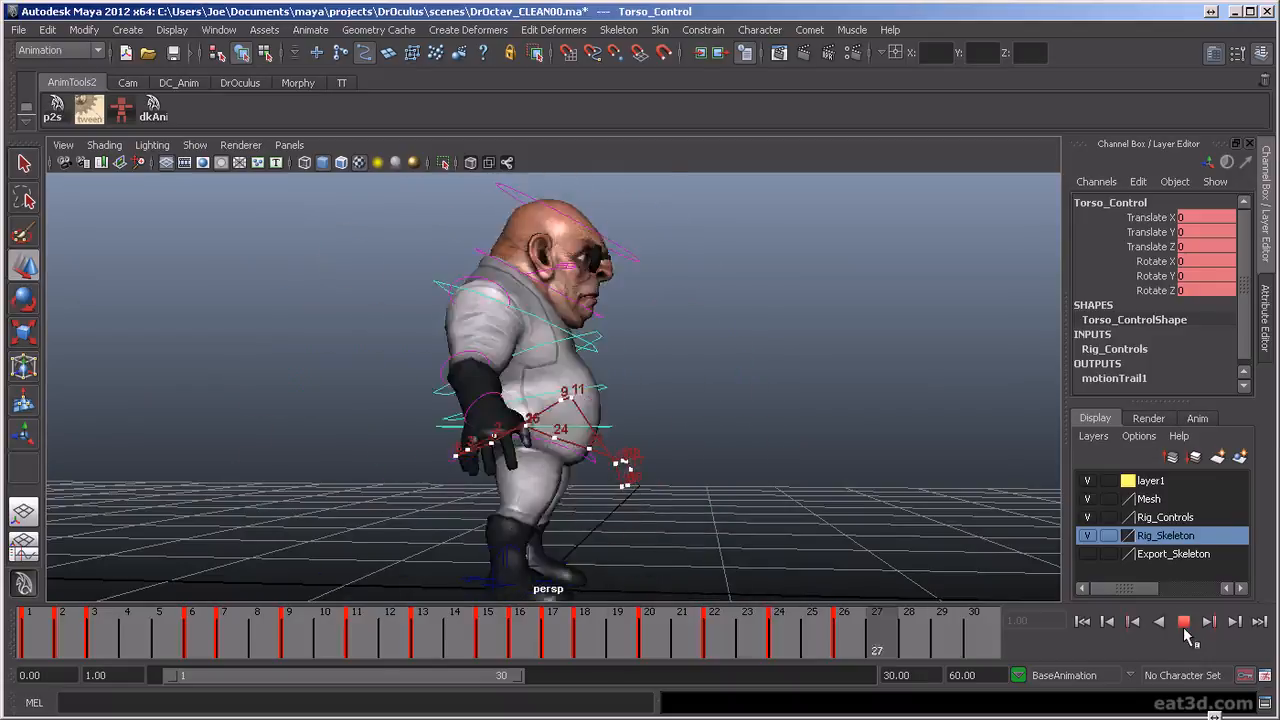
pyautogui.scroll(2, 664, 437)
pyautogui.scroll(-2, 829, 482)
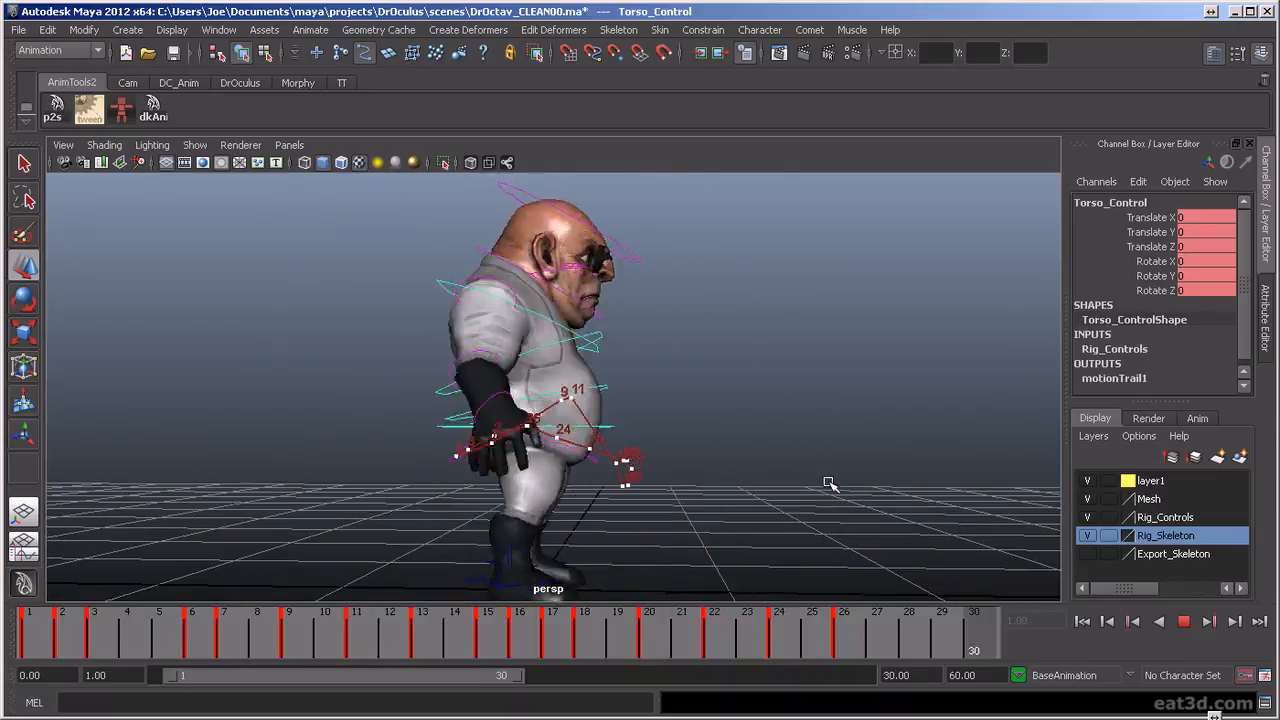
pyautogui.click(1184, 622)
# Go to frame 17 and select all of the character's rig controls with the Select All multi-select option
pyautogui.moveTo(496, 633); pyautogui.dragTo(544, 674)
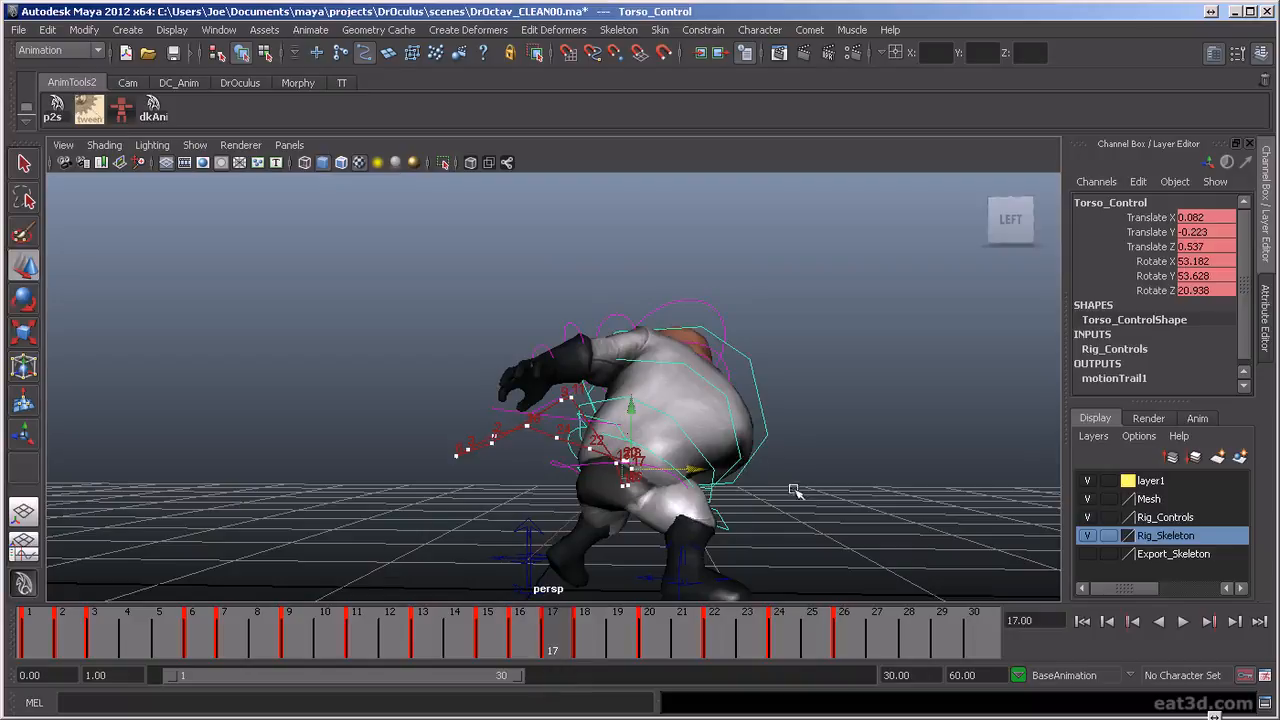
pyautogui.moveTo(818, 427); pyautogui.dragTo(810, 503)
pyautogui.moveTo(912, 515); pyautogui.dragTo(914, 515)
pyautogui.moveTo(873, 458); pyautogui.dragTo(868, 538)
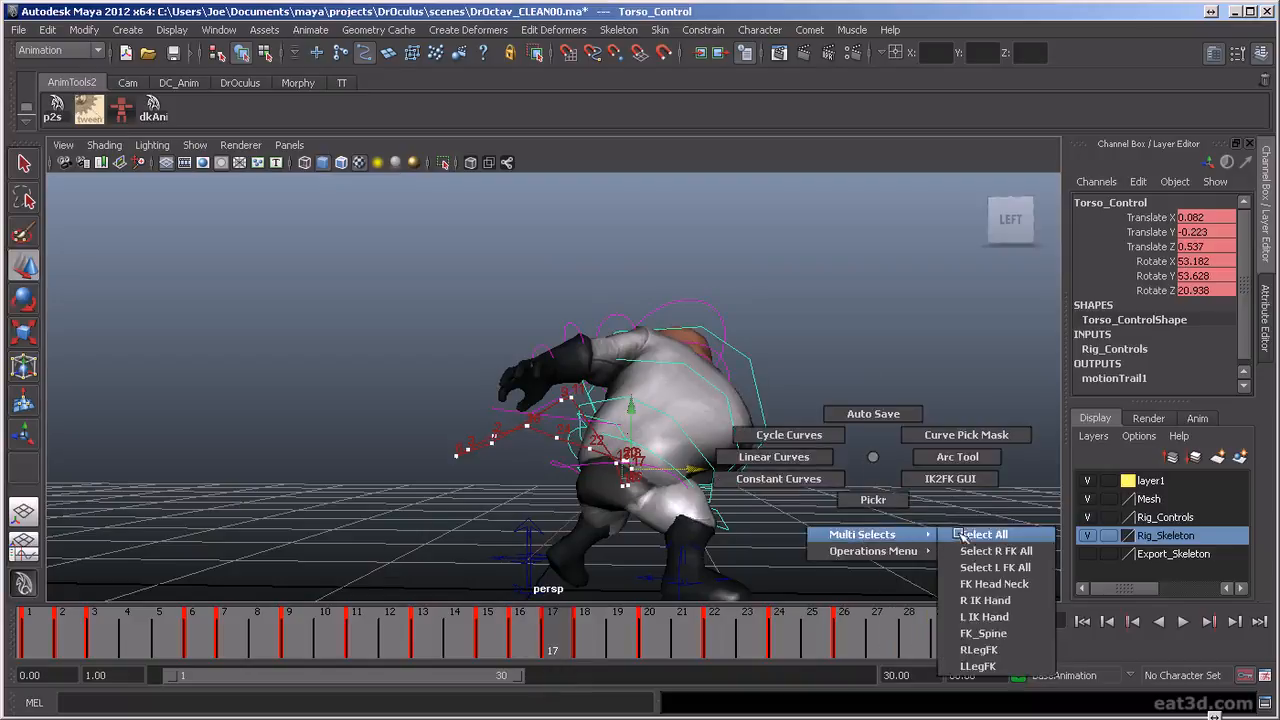
pyautogui.moveTo(962, 537); pyautogui.dragTo(962, 537)
pyautogui.hotkey('alt', 'v')
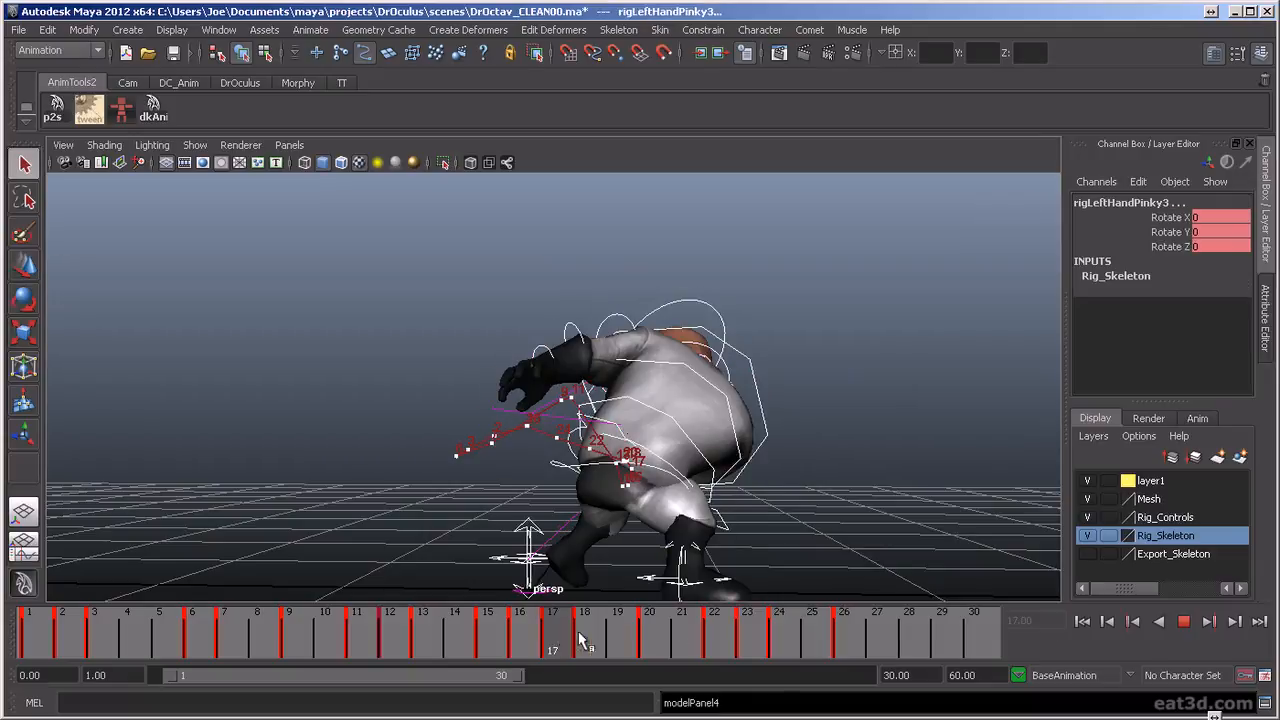
pyautogui.moveTo(538, 641); pyautogui.dragTo(549, 643)
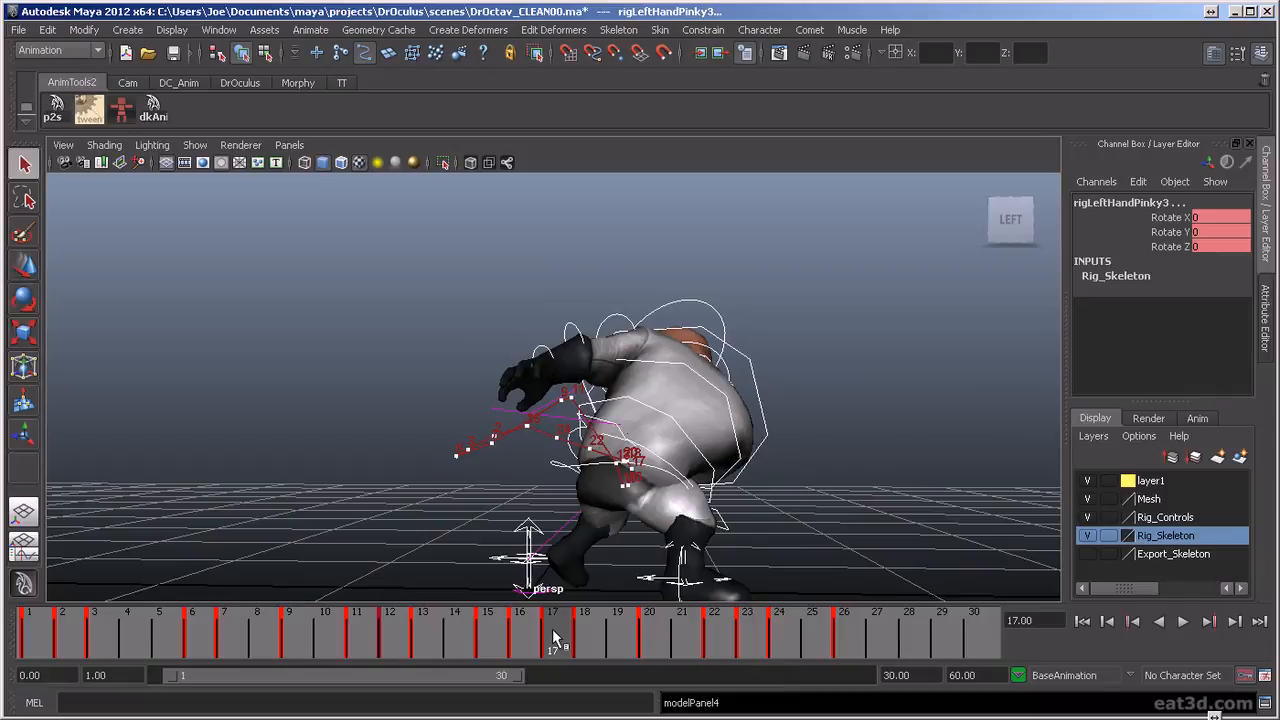
# Insert an in-between at frame 17 for all selected rig controls, moving the following keys one frame further, and review the playback
pyautogui.hotkey('alt', 'i')
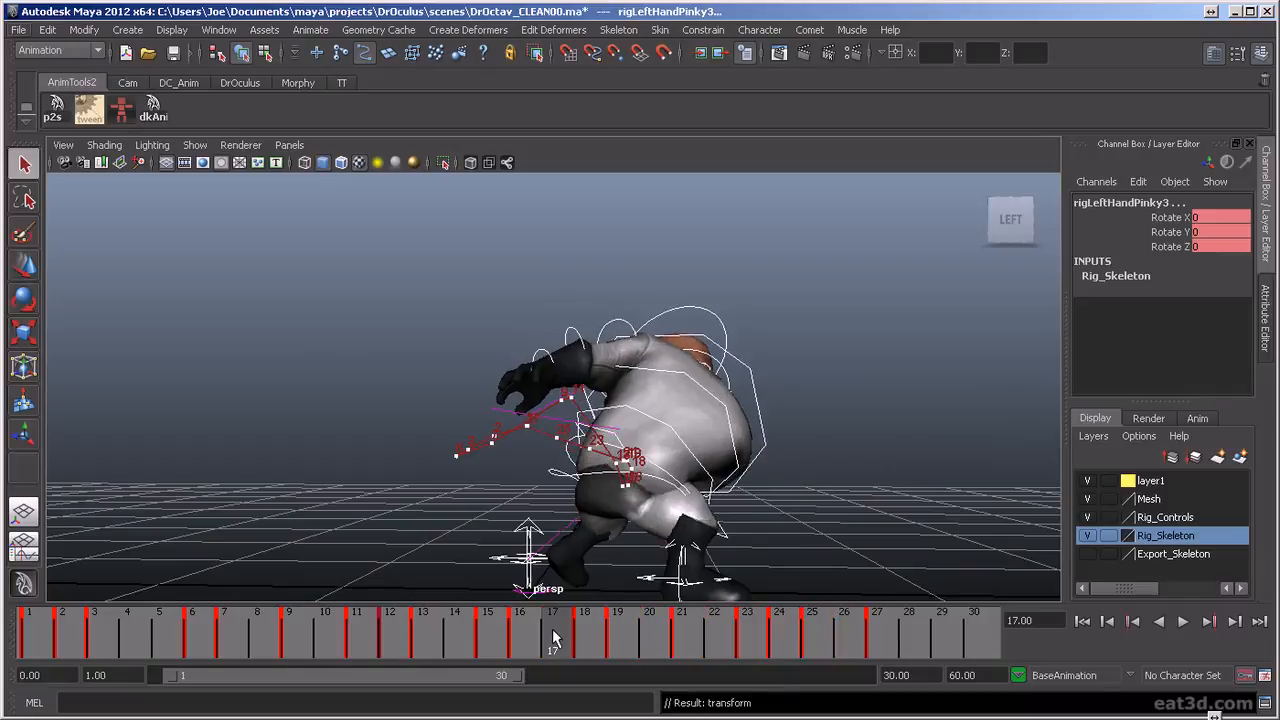
pyautogui.hotkey('alt', 'v')
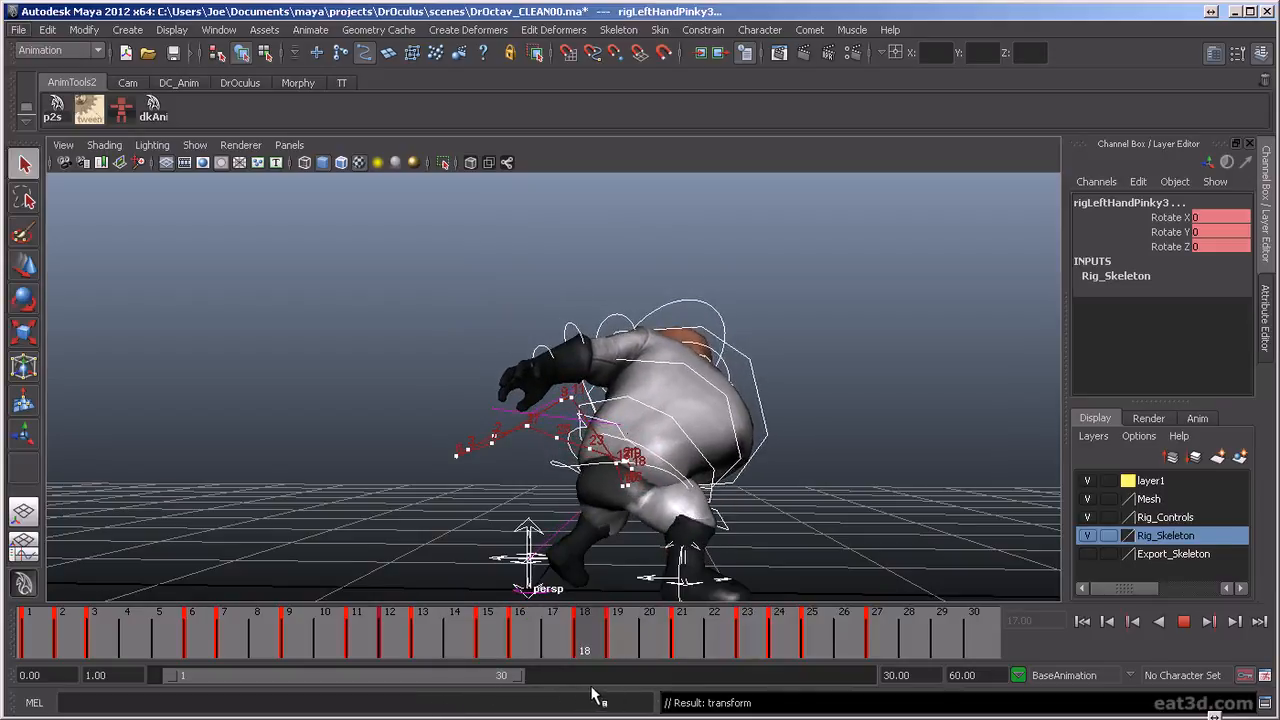
pyautogui.press('Escape')
# At frame 18, select only the torso control and undo the trial rotation applied to it
pyautogui.scroll(3, 704, 490)
pyautogui.press('e')
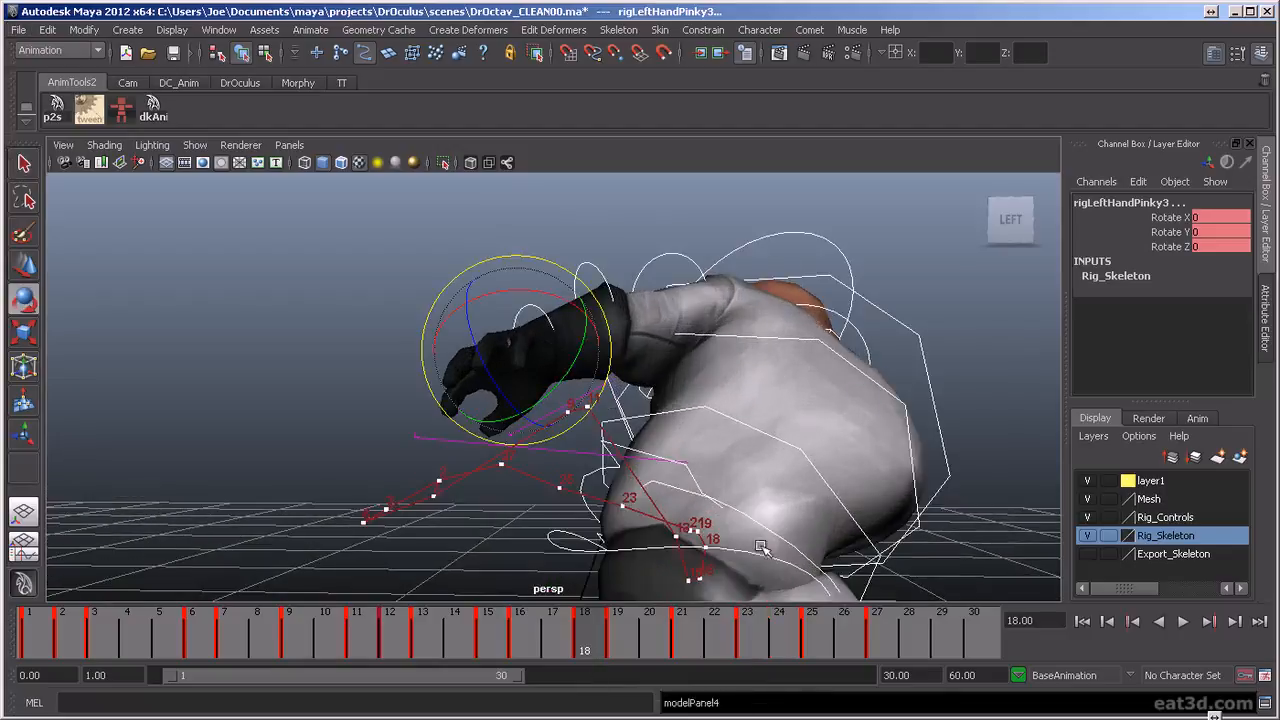
pyautogui.click(963, 505)
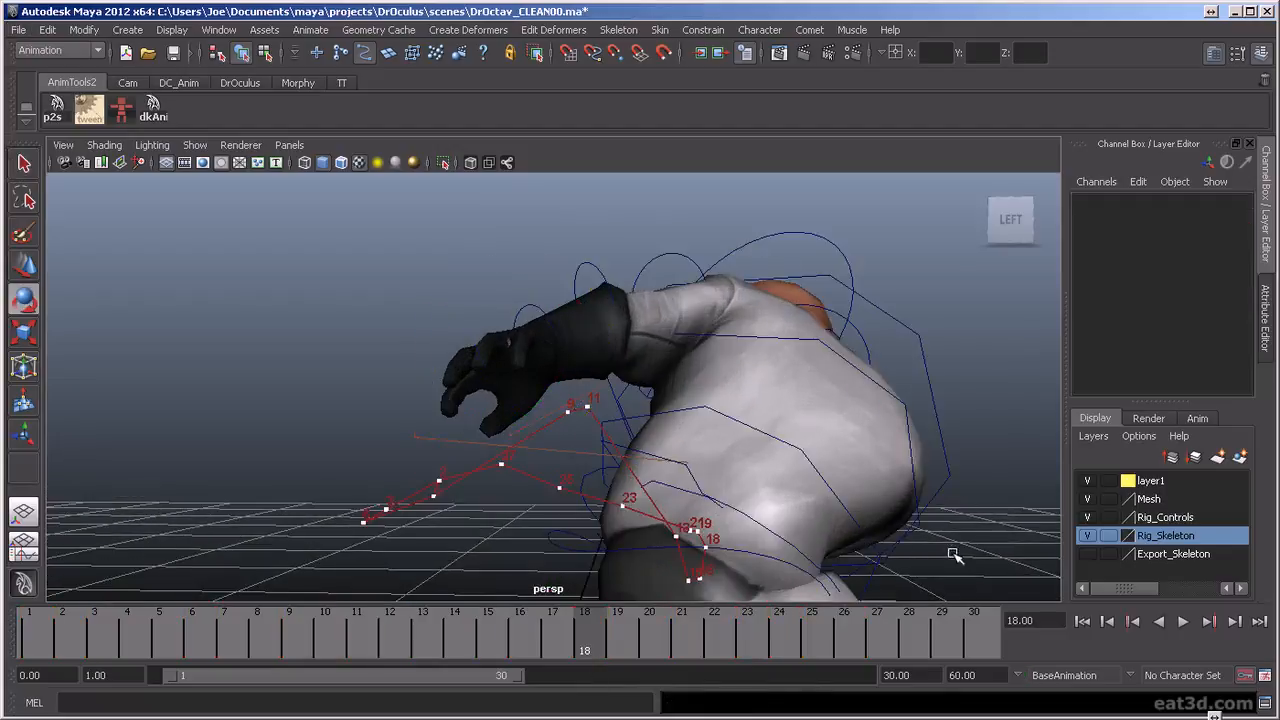
pyautogui.click(645, 455)
pyautogui.hotkey('ctrl', 'z')
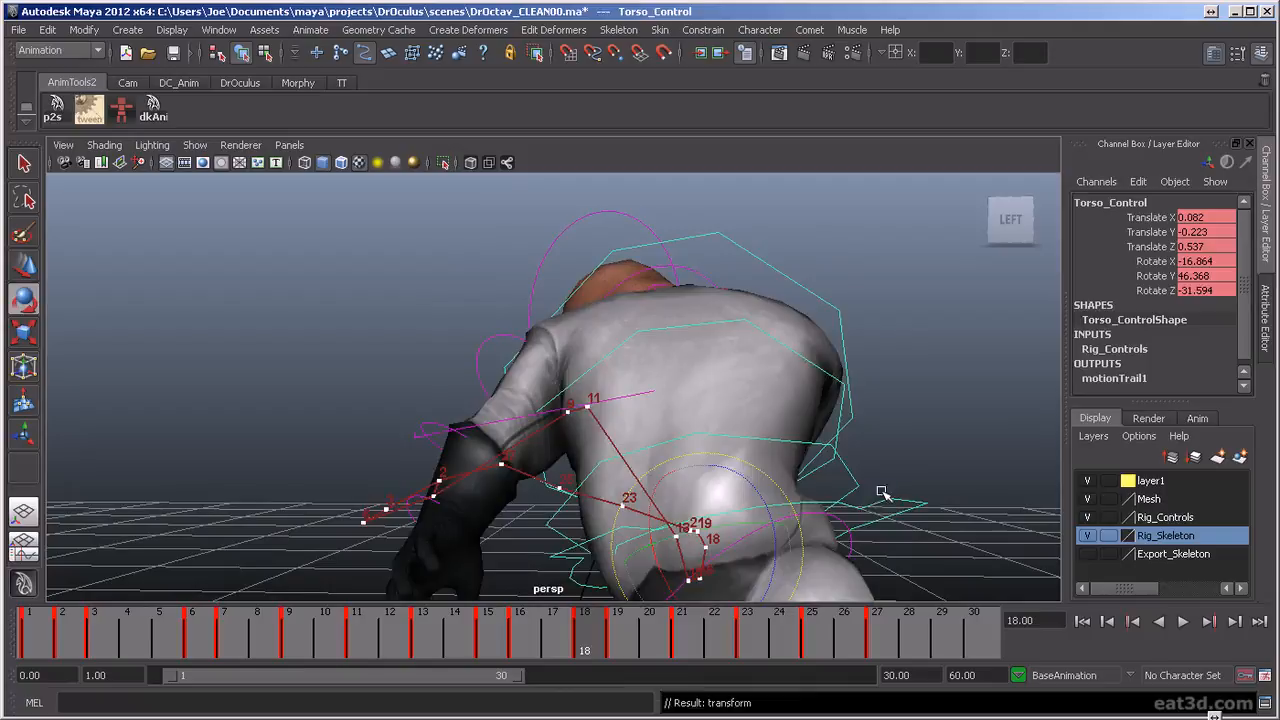
pyautogui.hotkey('shift', 'z')
pyautogui.keyDown('alt'); pyautogui.moveTo(960, 528); pyautogui.dragTo(861, 471); pyautogui.keyUp('alt')
pyautogui.scroll(2, 825, 482)
# Lower the torso control to Translate Y -0.244 at frame 18
pyautogui.hotkey('alt', 'v')
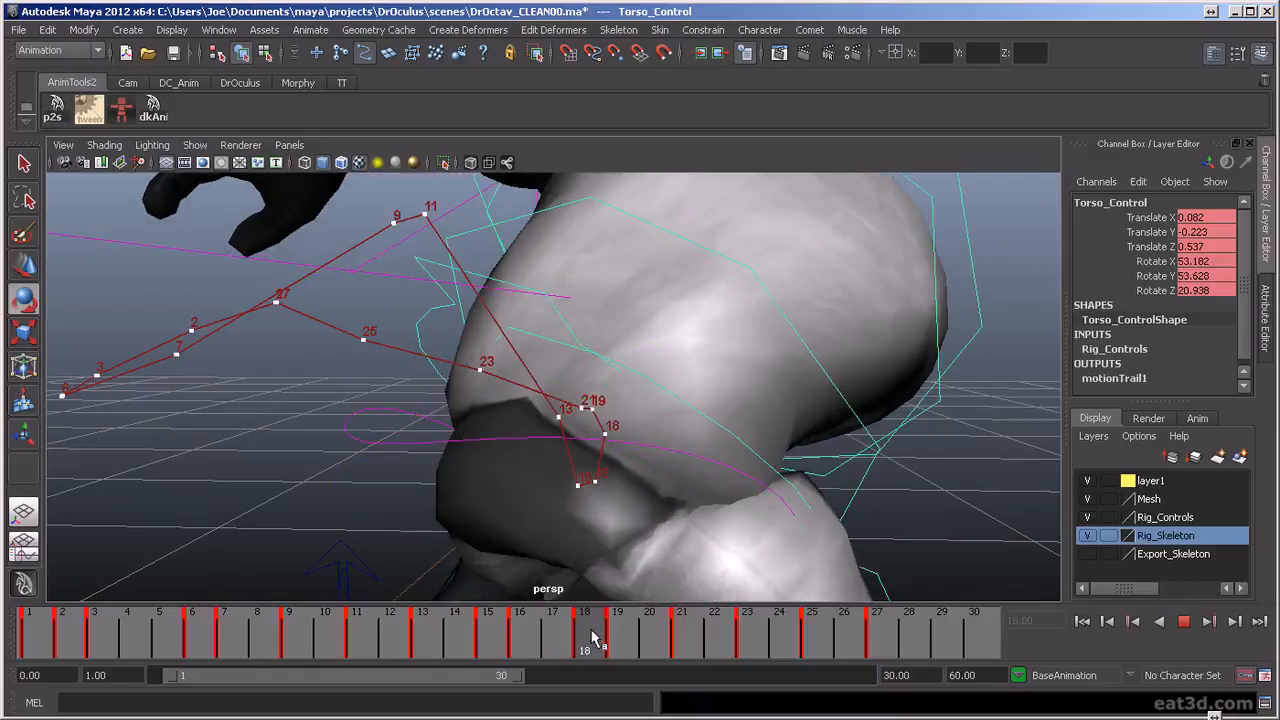
pyautogui.hotkey('alt', 'v')
pyautogui.press('w')
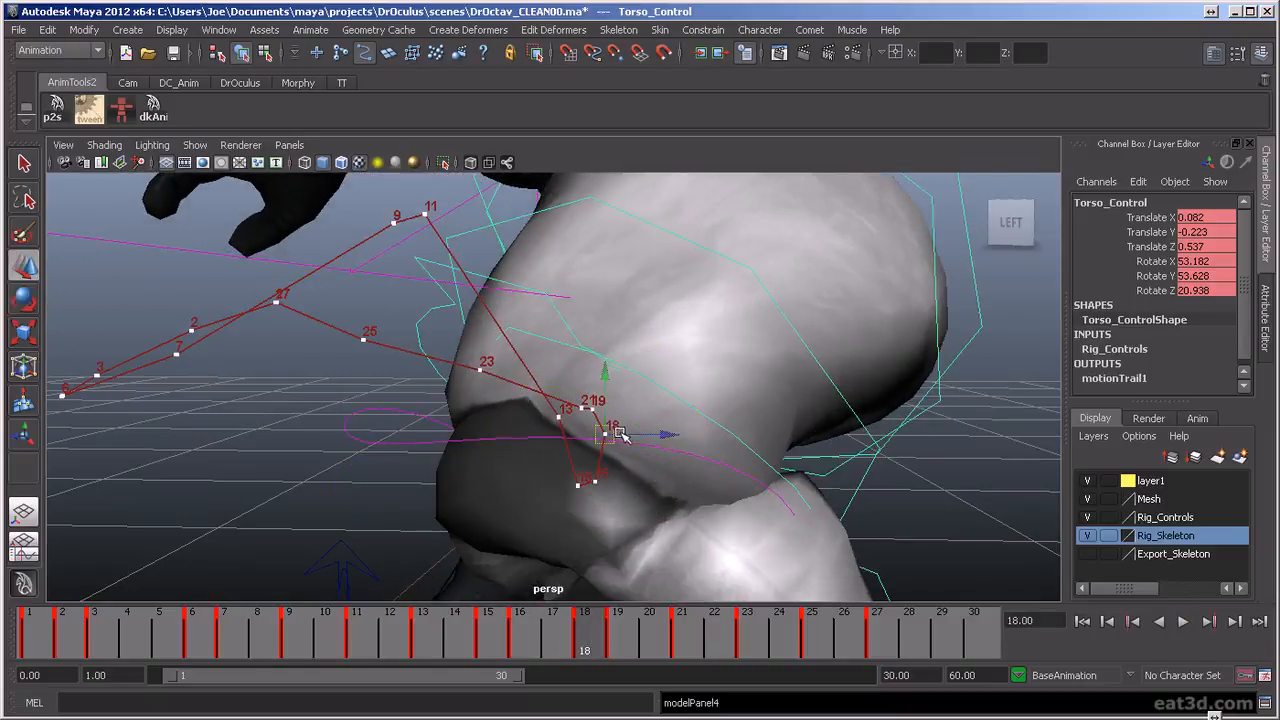
pyautogui.moveTo(608, 374); pyautogui.dragTo(607, 383)
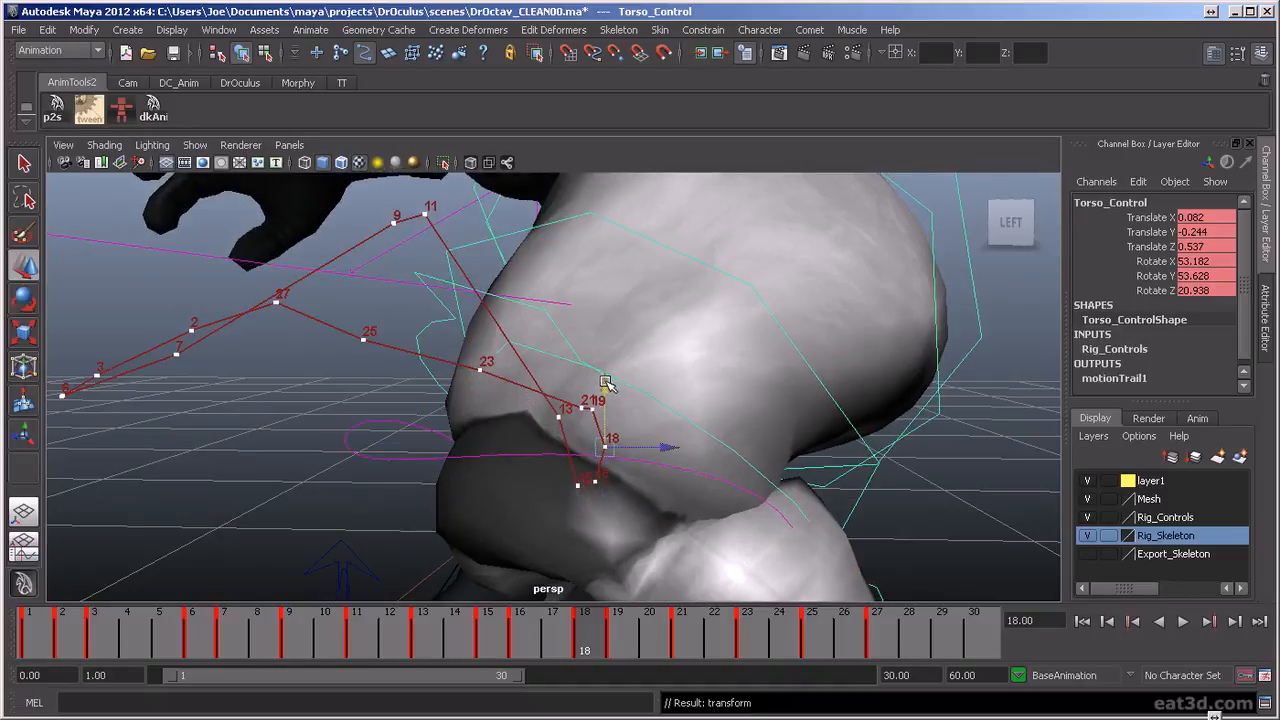
# At frame 19, move the torso control to Translate Y -0.193 and Translate Z 0.521
pyautogui.click(618, 648)
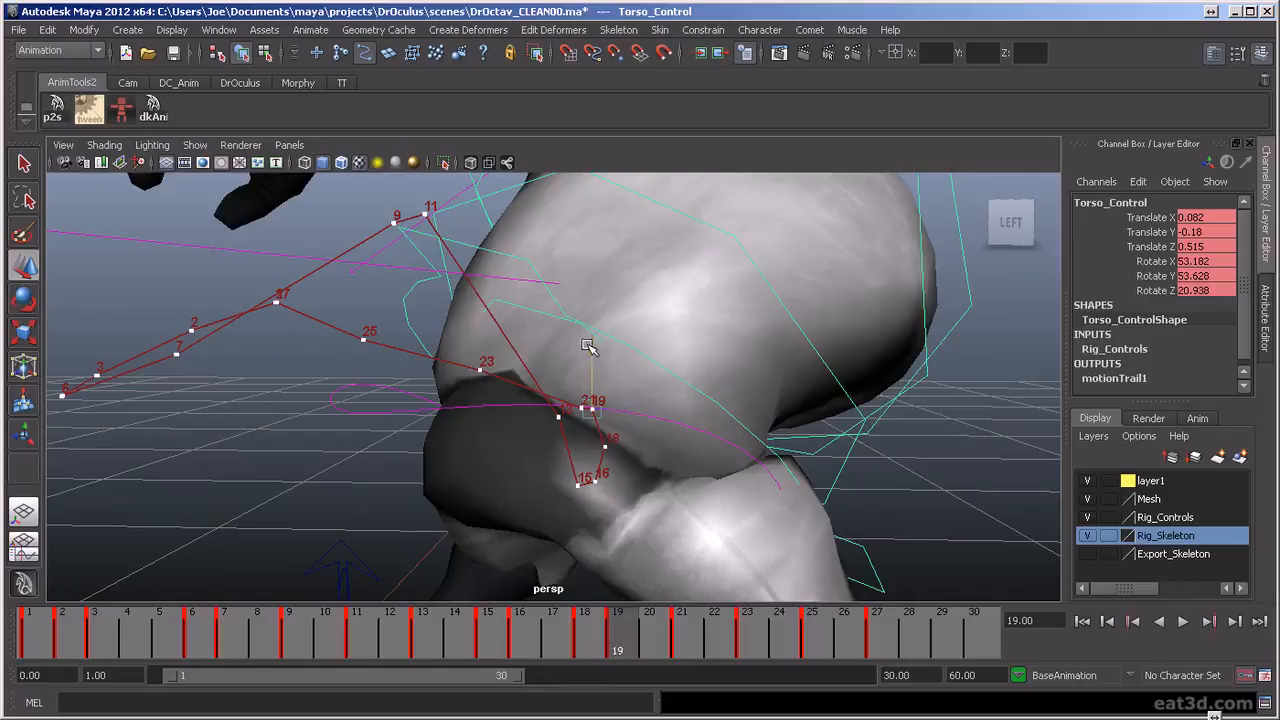
pyautogui.moveTo(588, 345); pyautogui.dragTo(591, 353)
pyautogui.moveTo(650, 415); pyautogui.dragTo(654, 414)
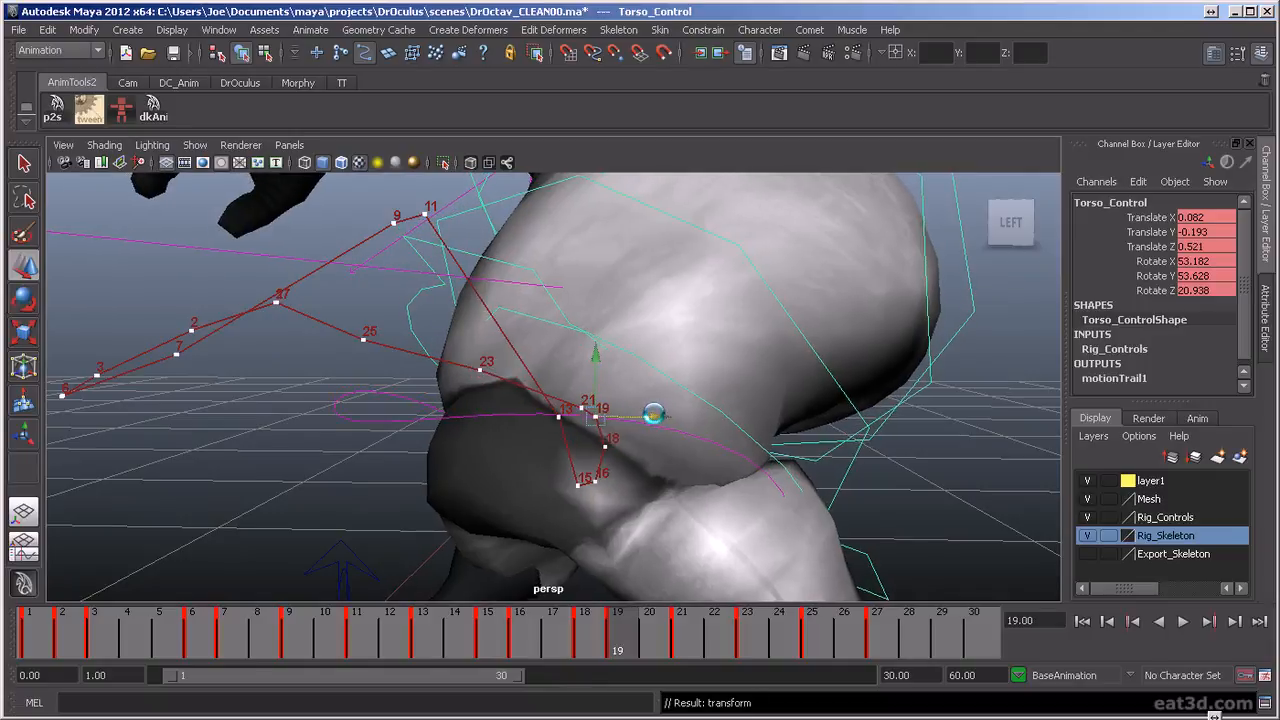
# Review the motion, and at frame 14 move the torso control to Translate Y -0.294 and Translate Z 0.481
pyautogui.hotkey('alt', 'v')
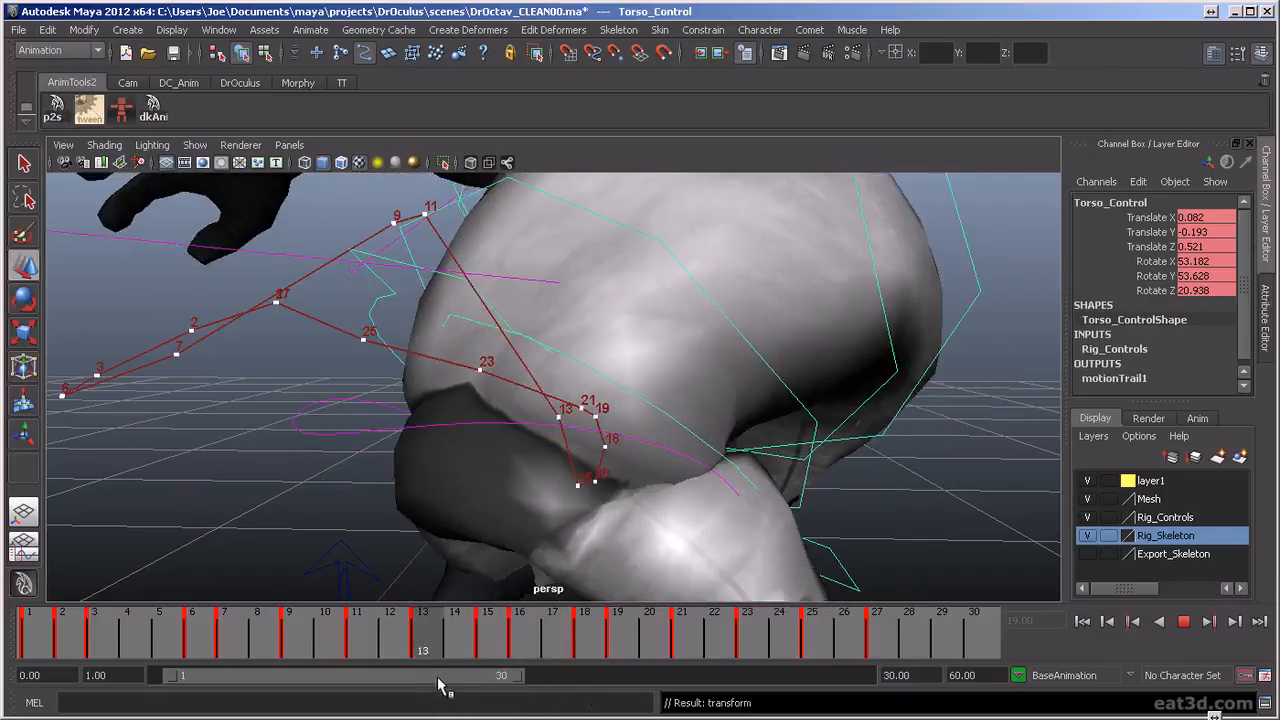
pyautogui.press('Escape')
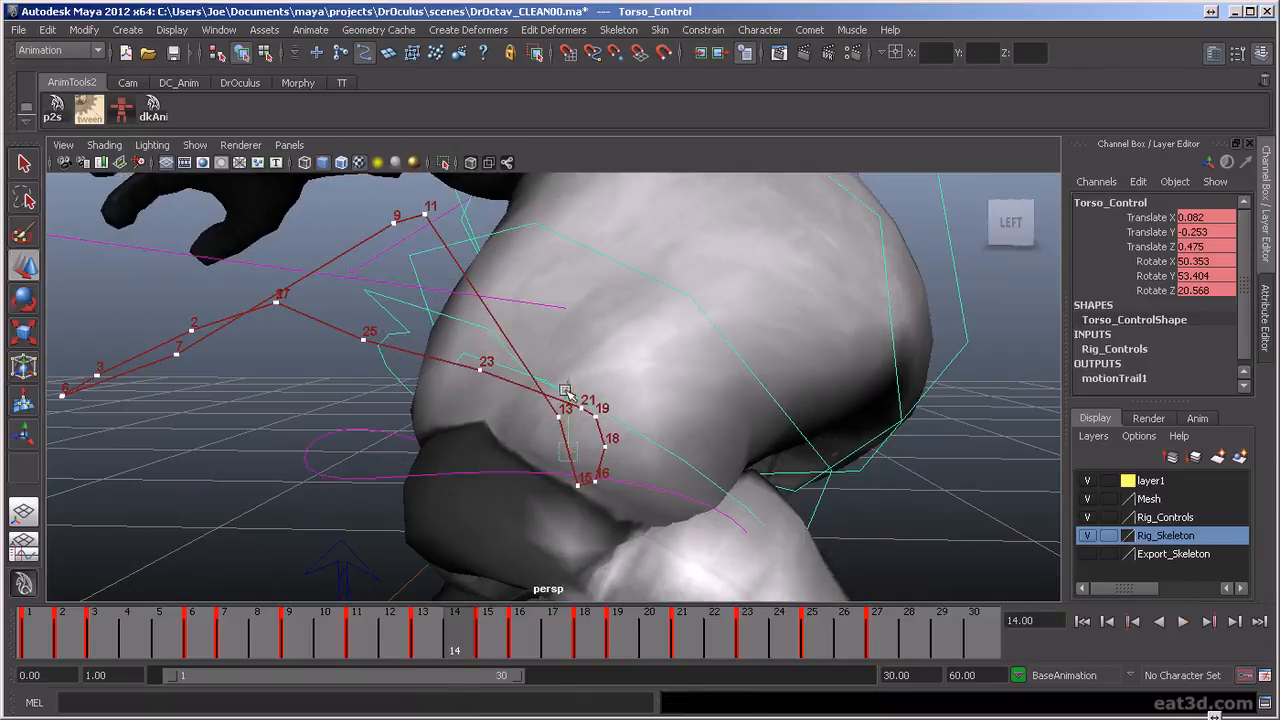
pyautogui.moveTo(565, 389); pyautogui.dragTo(567, 392)
pyautogui.moveTo(624, 457); pyautogui.dragTo(630, 456)
pyautogui.moveTo(577, 391); pyautogui.dragTo(571, 411)
# Lower the torso control slightly at frame 18 and to Translate Y -0.211 at frame 19
pyautogui.hotkey('alt', 'v')
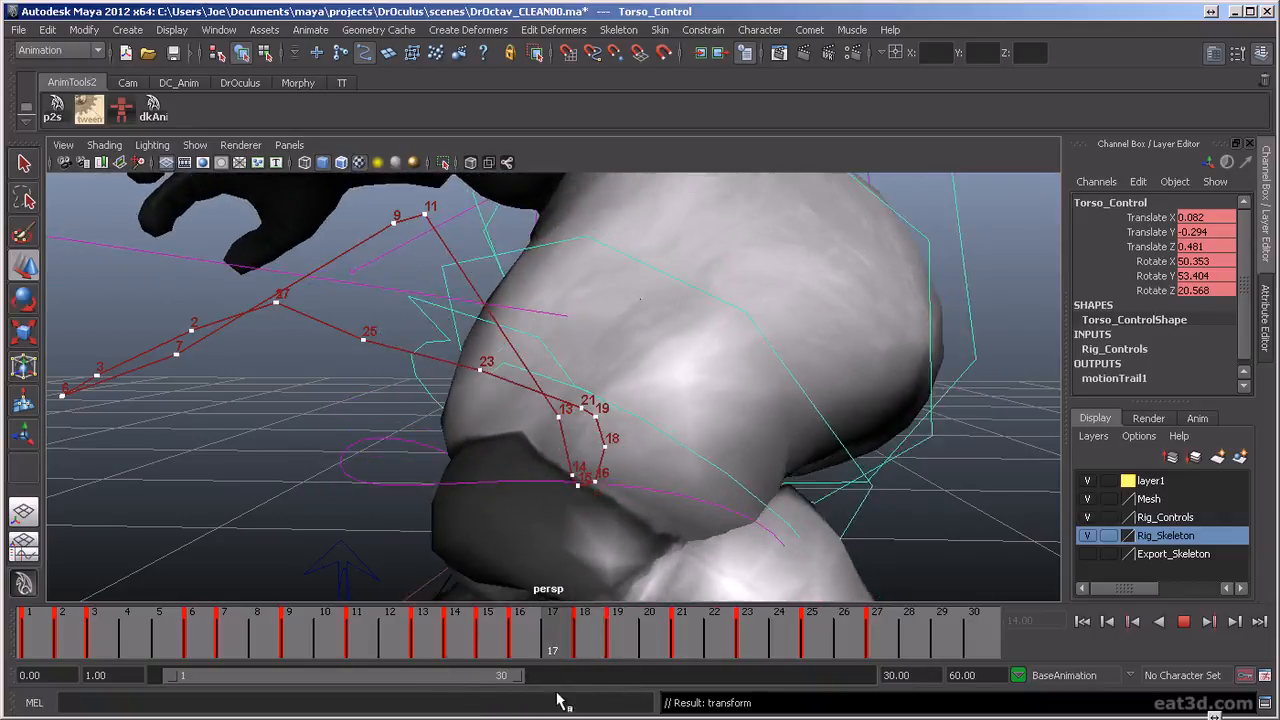
pyautogui.hotkey('alt', 'v')
pyautogui.moveTo(608, 384); pyautogui.dragTo(599, 369)
pyautogui.hotkey('alt', '.')
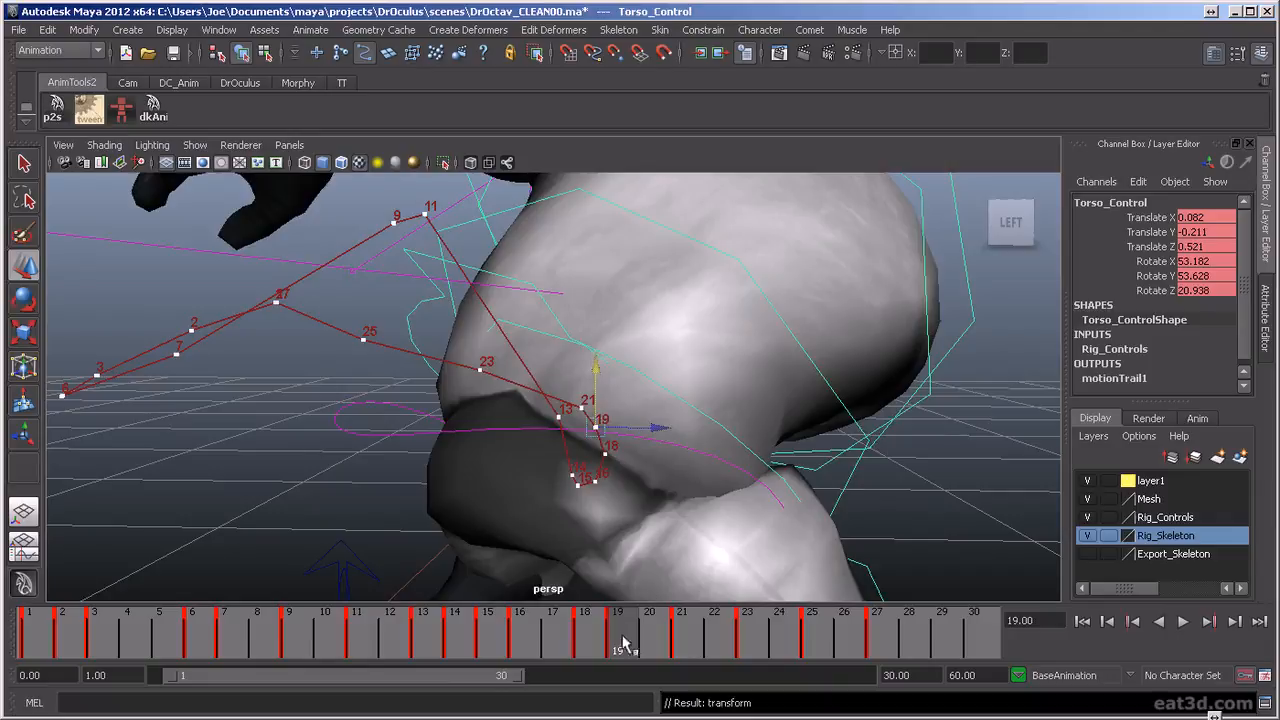
# Play and scrub the animation, examining the torso's motion trail up close and the full-body movement up to frame 15
pyautogui.hotkey('alt', 'v')
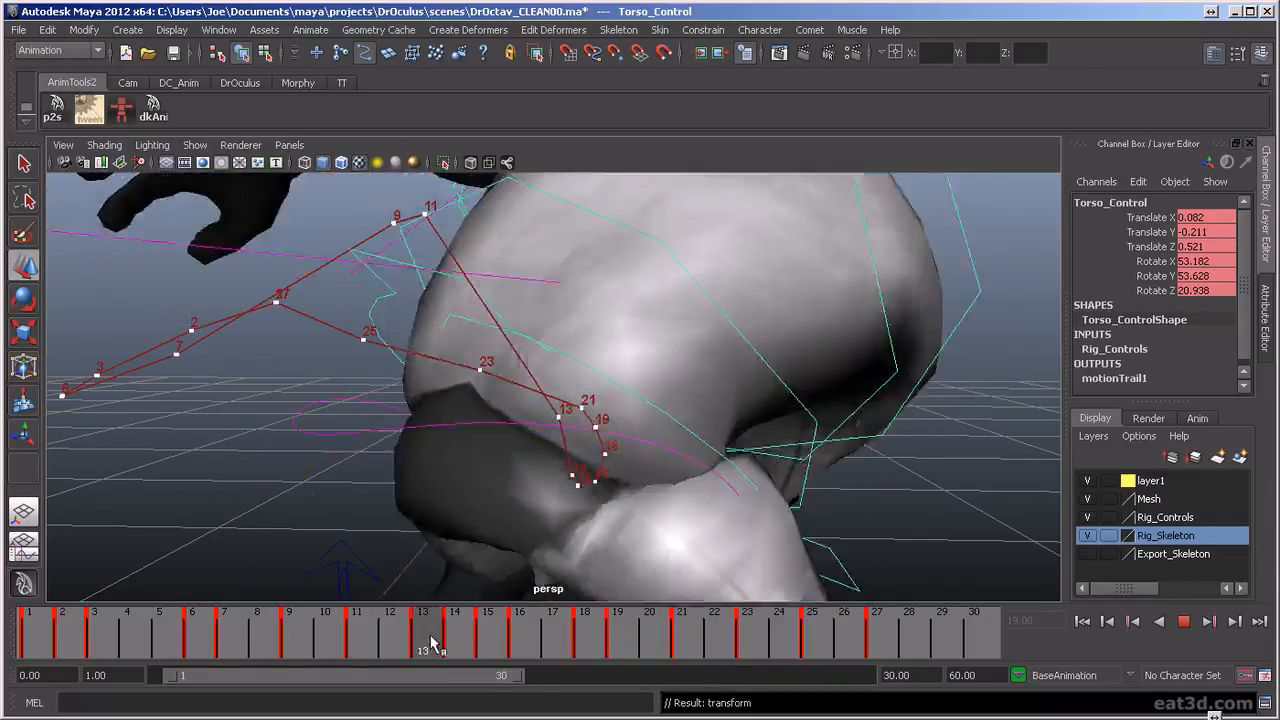
pyautogui.hotkey('alt', 'v')
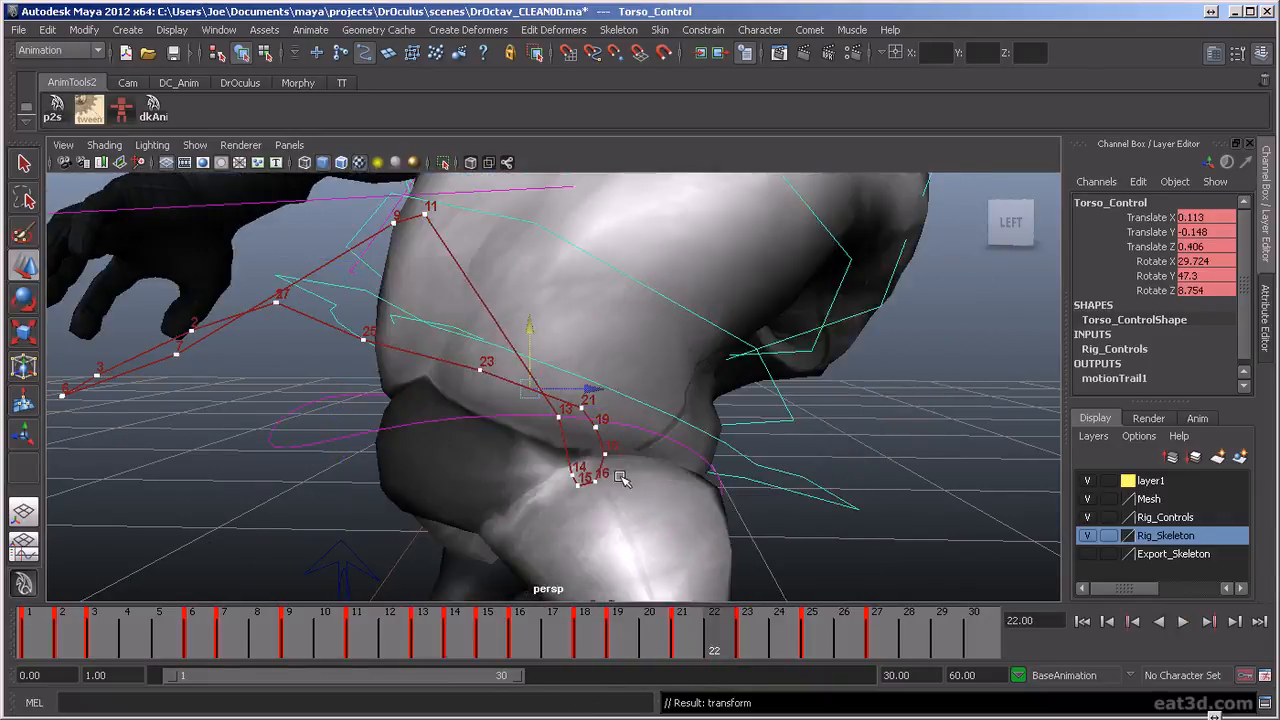
pyautogui.scroll(-5, 717, 436)
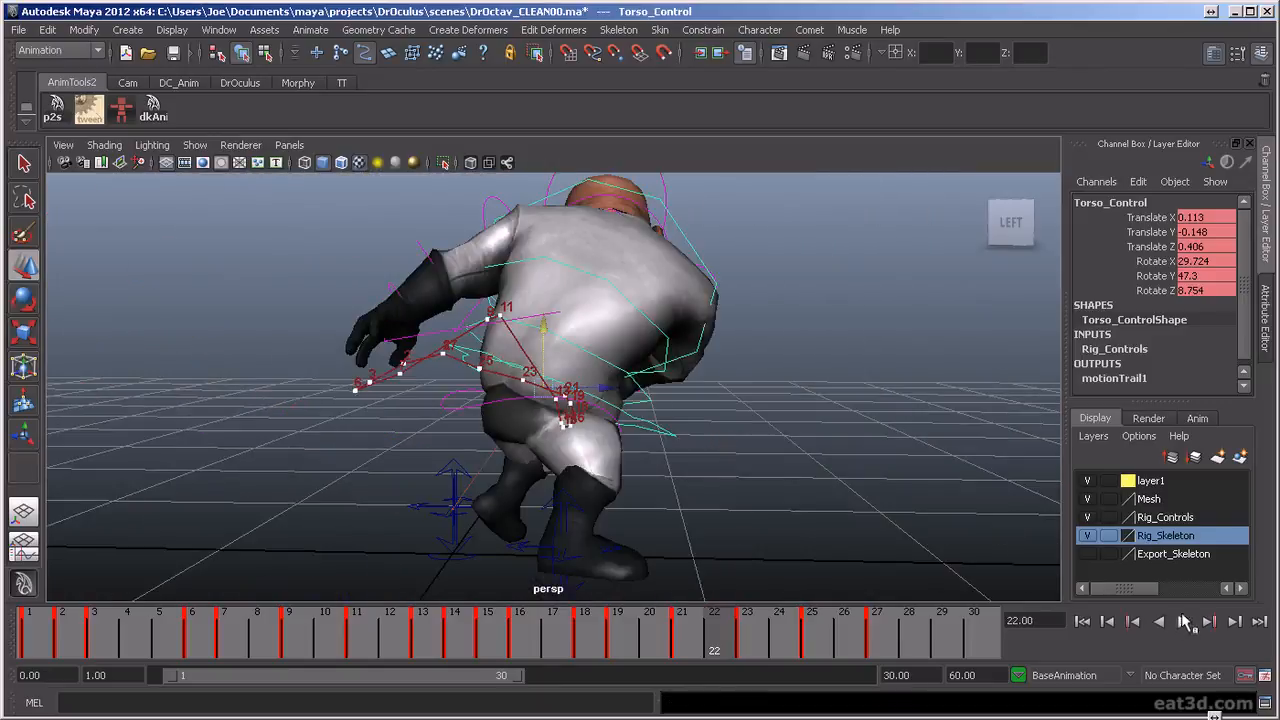
pyautogui.click(1184, 622)
pyautogui.scroll(-3, 818, 484)
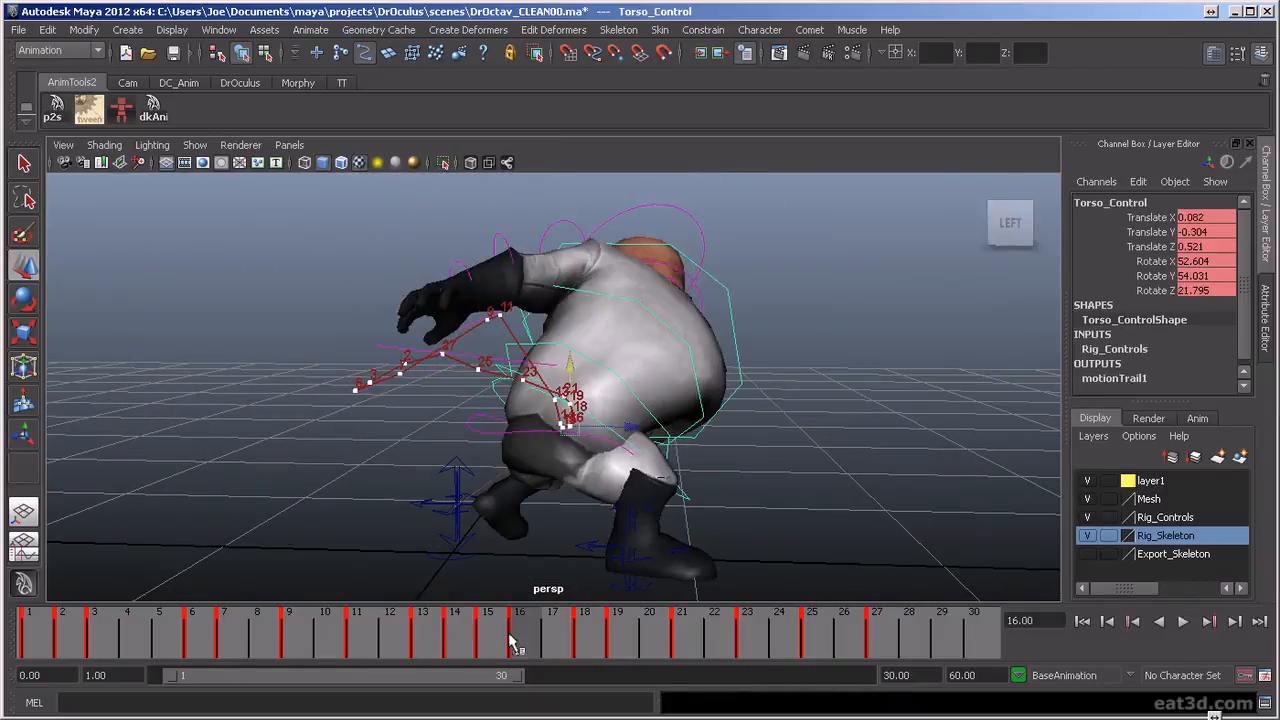
pyautogui.click(470, 640)
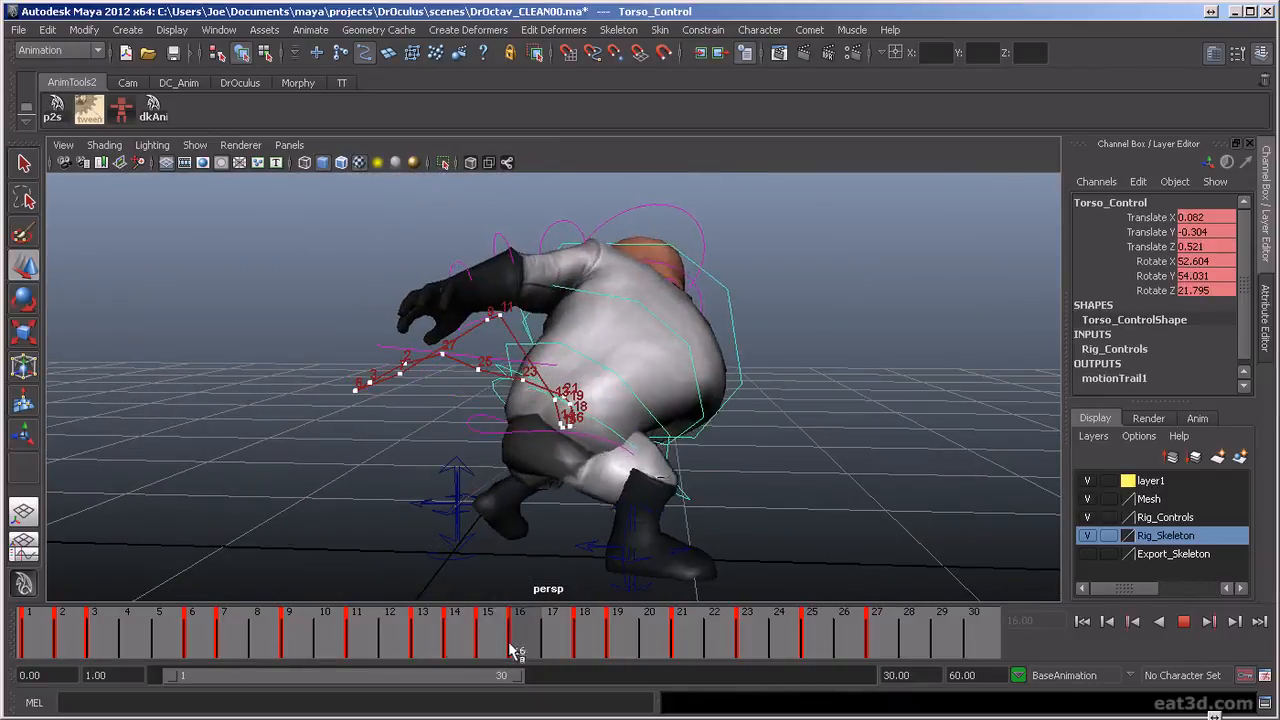
pyautogui.click(318, 650)
pyautogui.moveTo(318, 650); pyautogui.dragTo(486, 670)
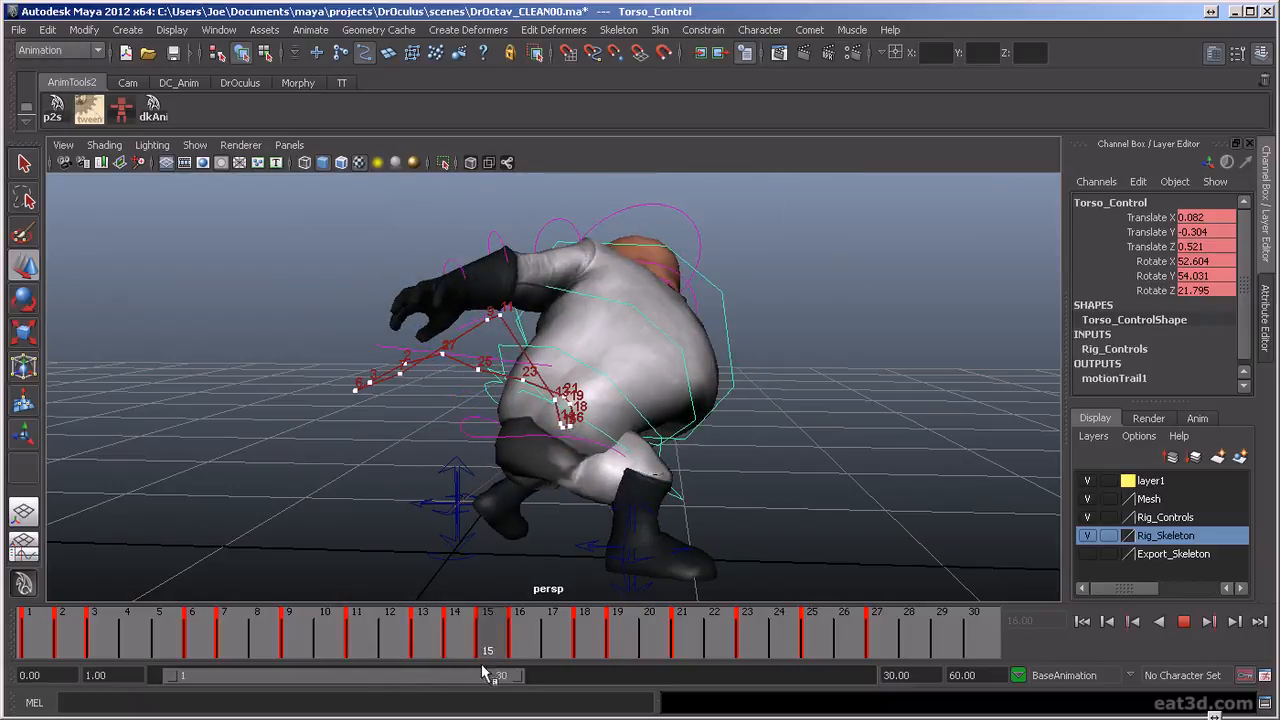
# At frame 15, rotate the three spine FK controls together until Spine3 has Rotate X -0.805, Rotate Y -0.011 and Rotate Z 2.098
pyautogui.click(630, 305)
pyautogui.press('e')
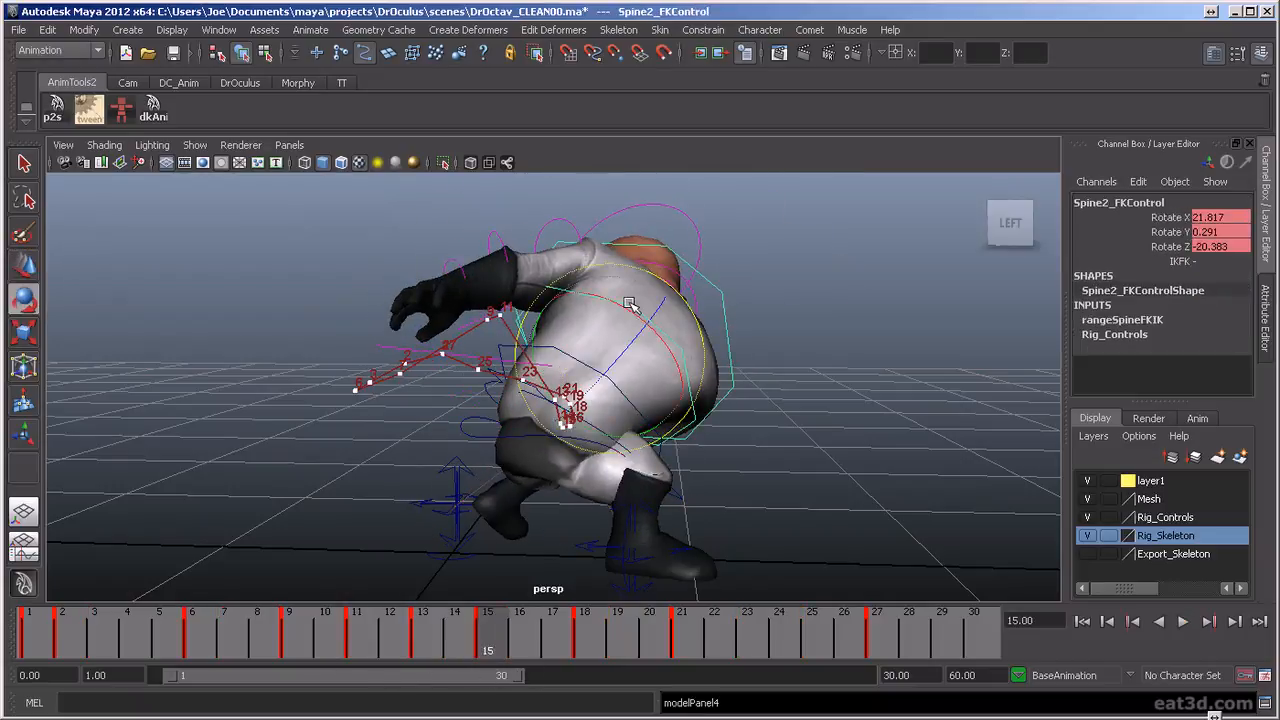
pyautogui.click(840, 425)
pyautogui.click(585, 345)
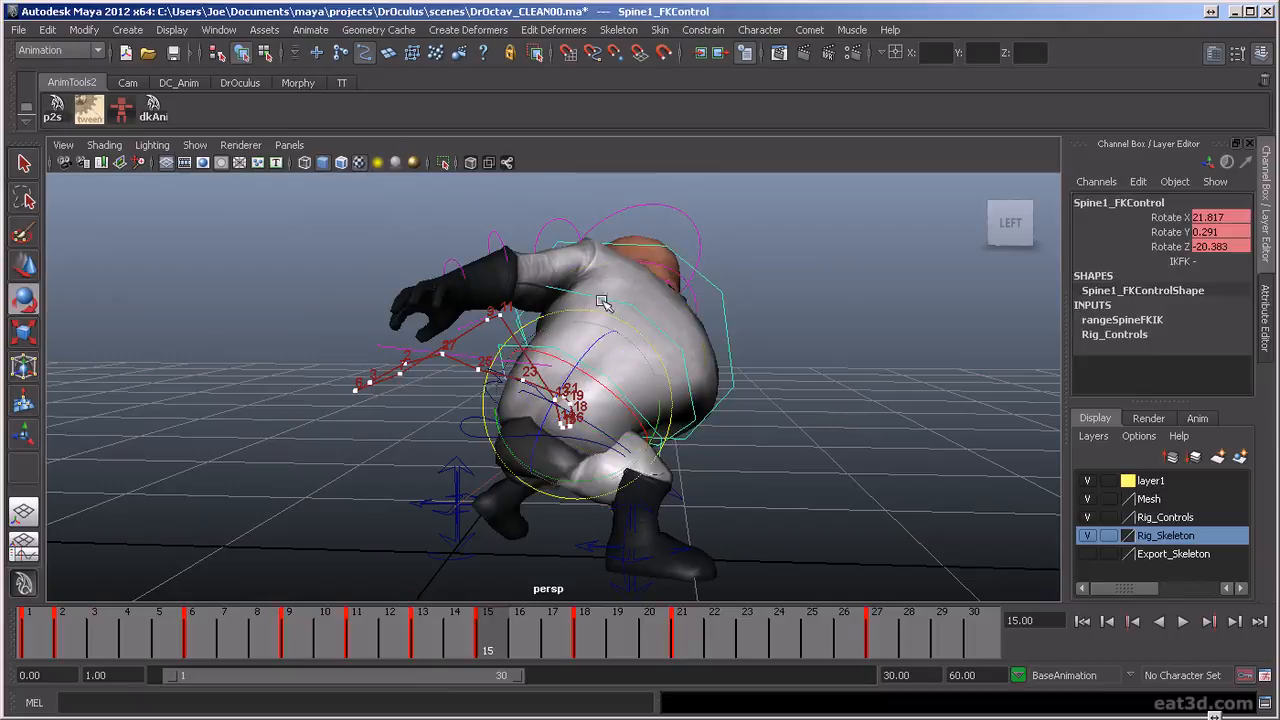
pyautogui.click(637, 246)
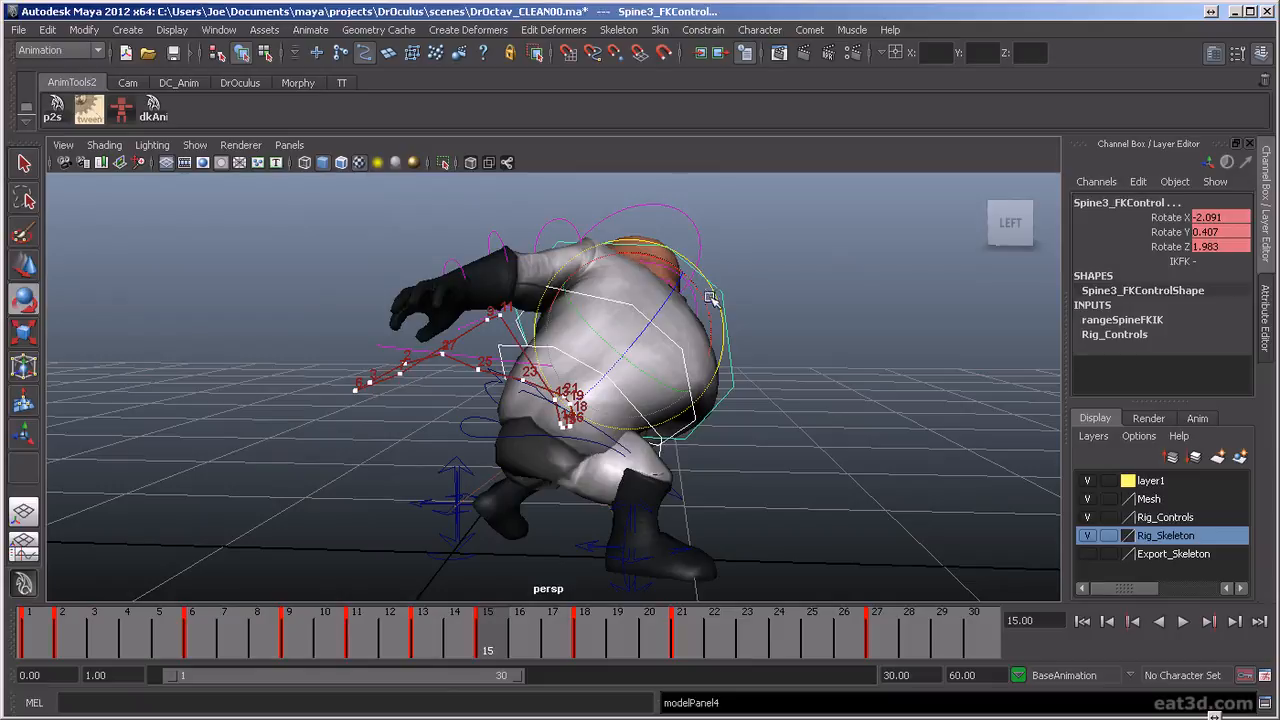
pyautogui.hotkey('ctrl', 'z')
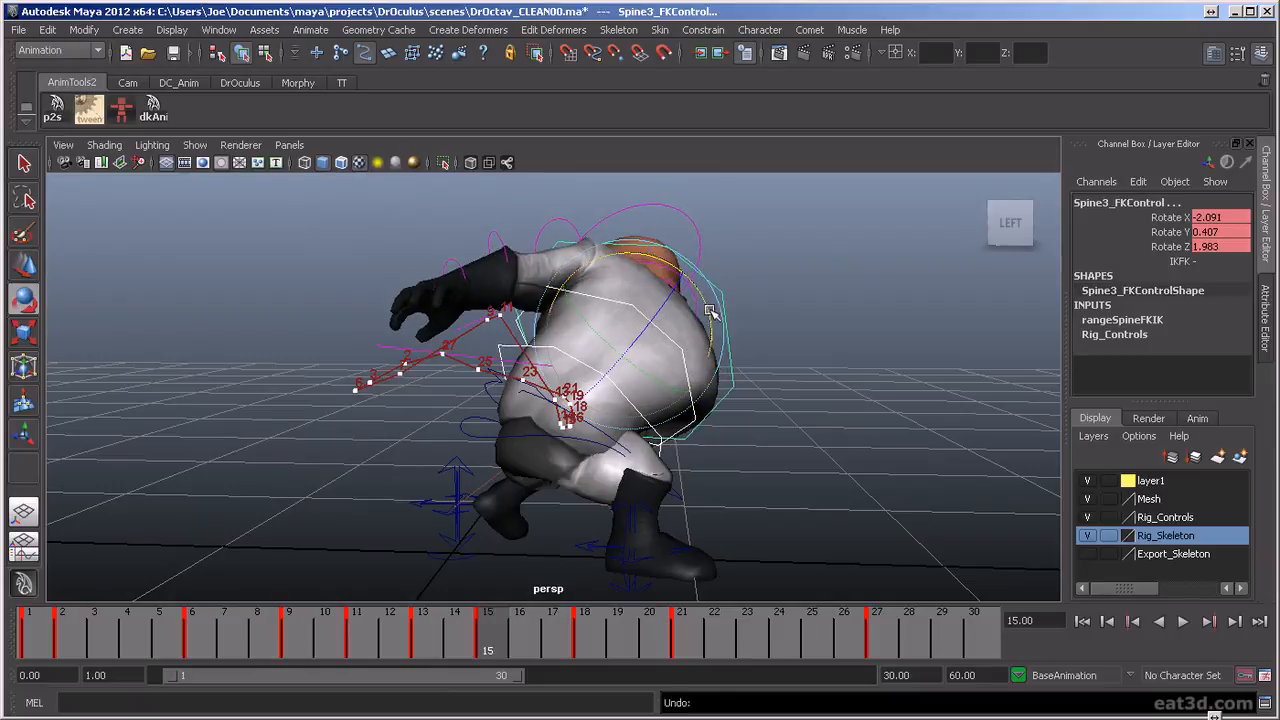
pyautogui.moveTo(706, 308); pyautogui.dragTo(716, 320)
pyautogui.hotkey('ctrl', 'z')
pyautogui.hotkey('ctrl', 'z')
pyautogui.press('w')
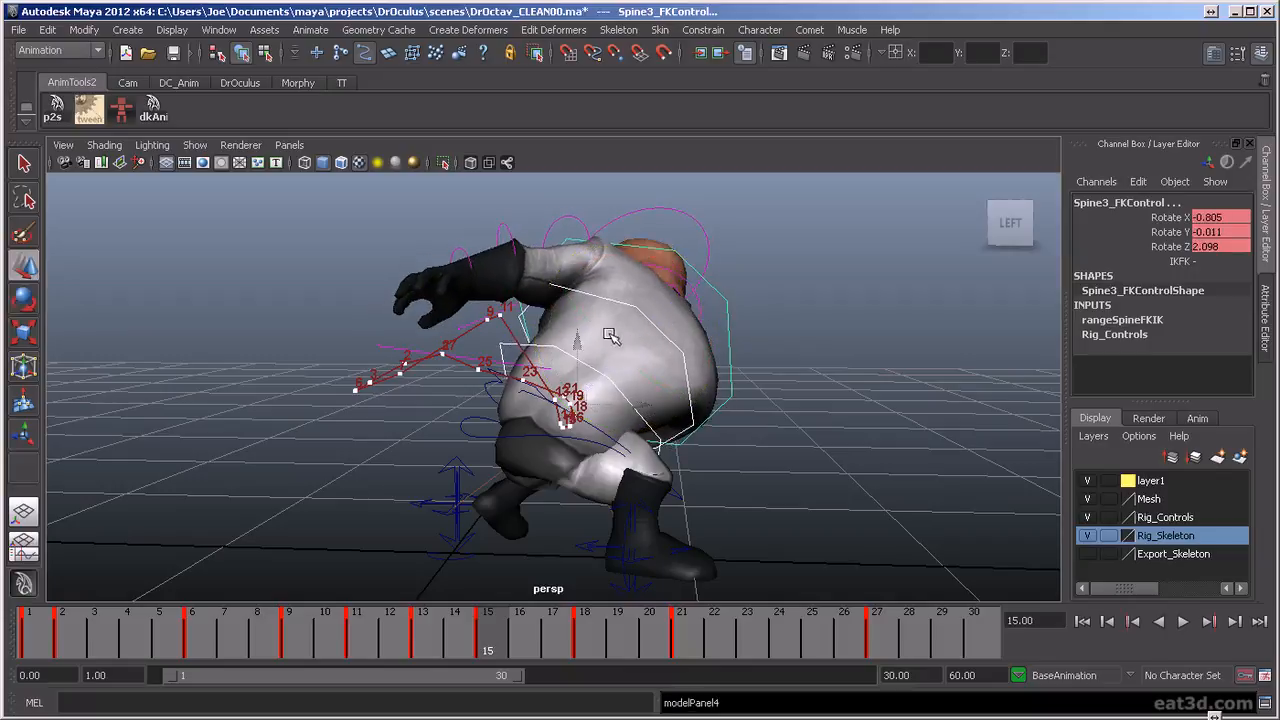
# Scrub around frame 18 and replay the whole animation, examining how the spine moves with the body
pyautogui.moveTo(458, 640); pyautogui.dragTo(585, 660)
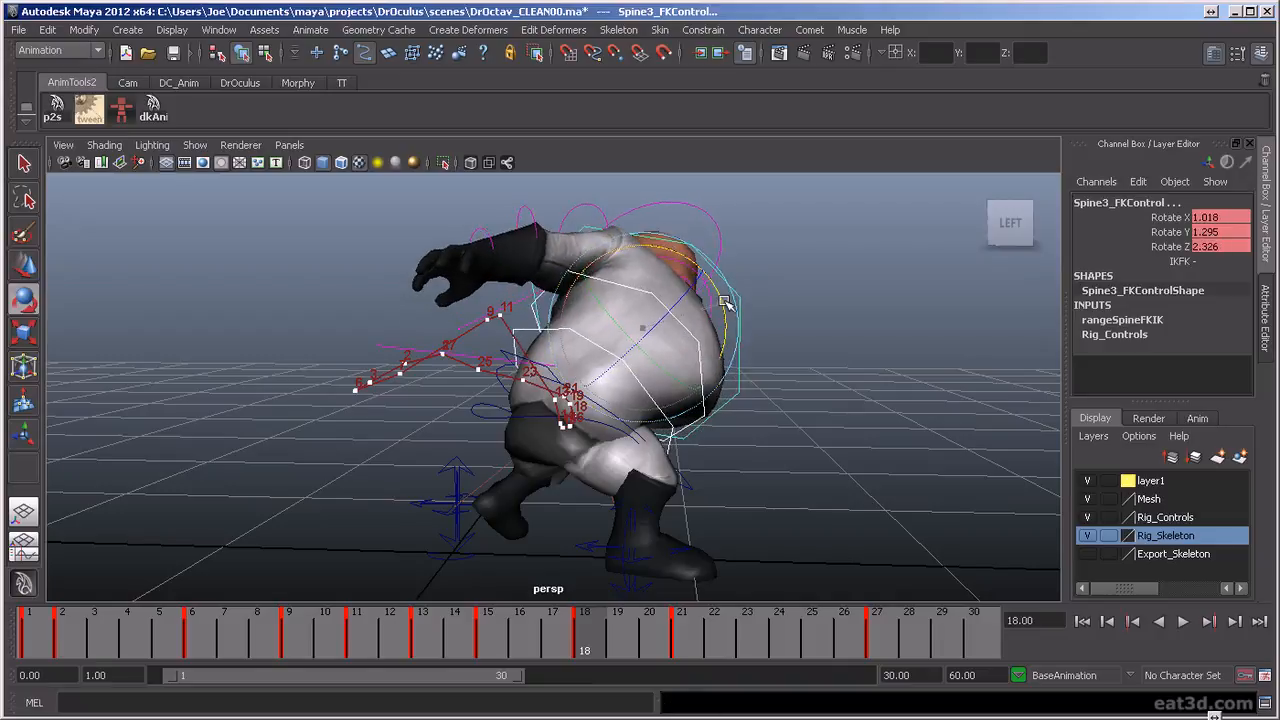
pyautogui.hotkey('alt', 'v')
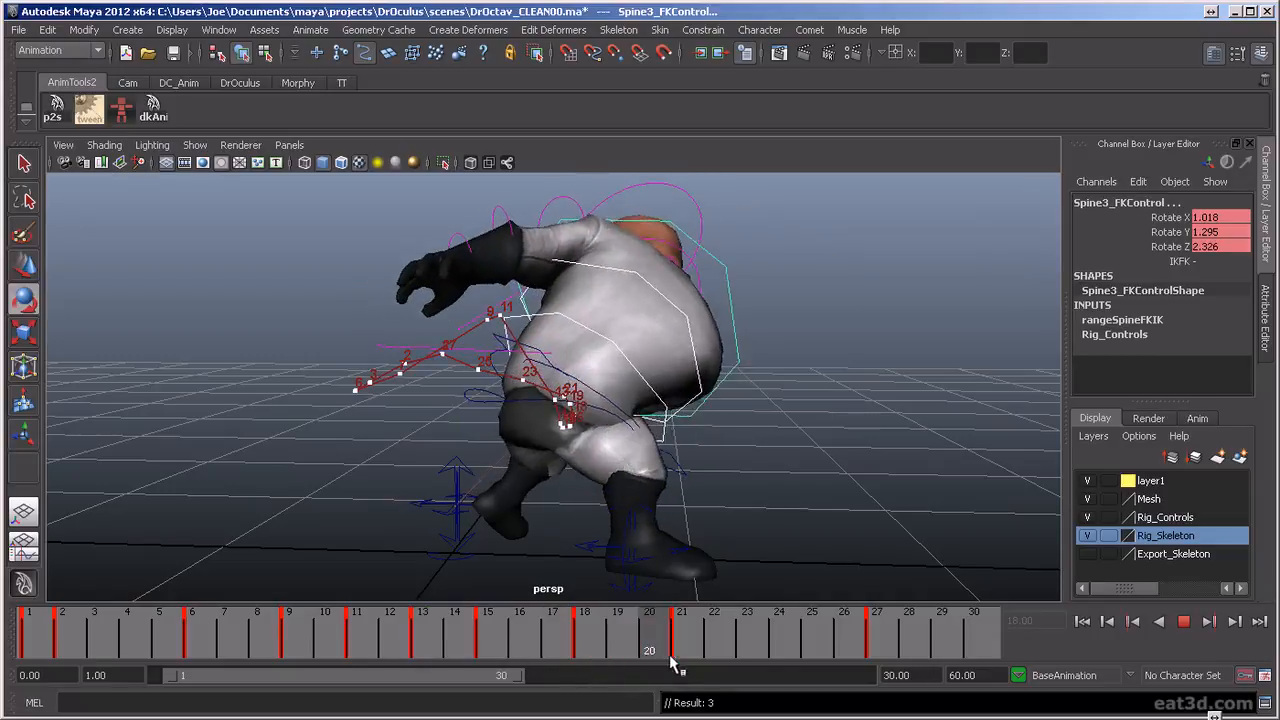
pyautogui.hotkey('alt', 'v')
pyautogui.click(1194, 624)
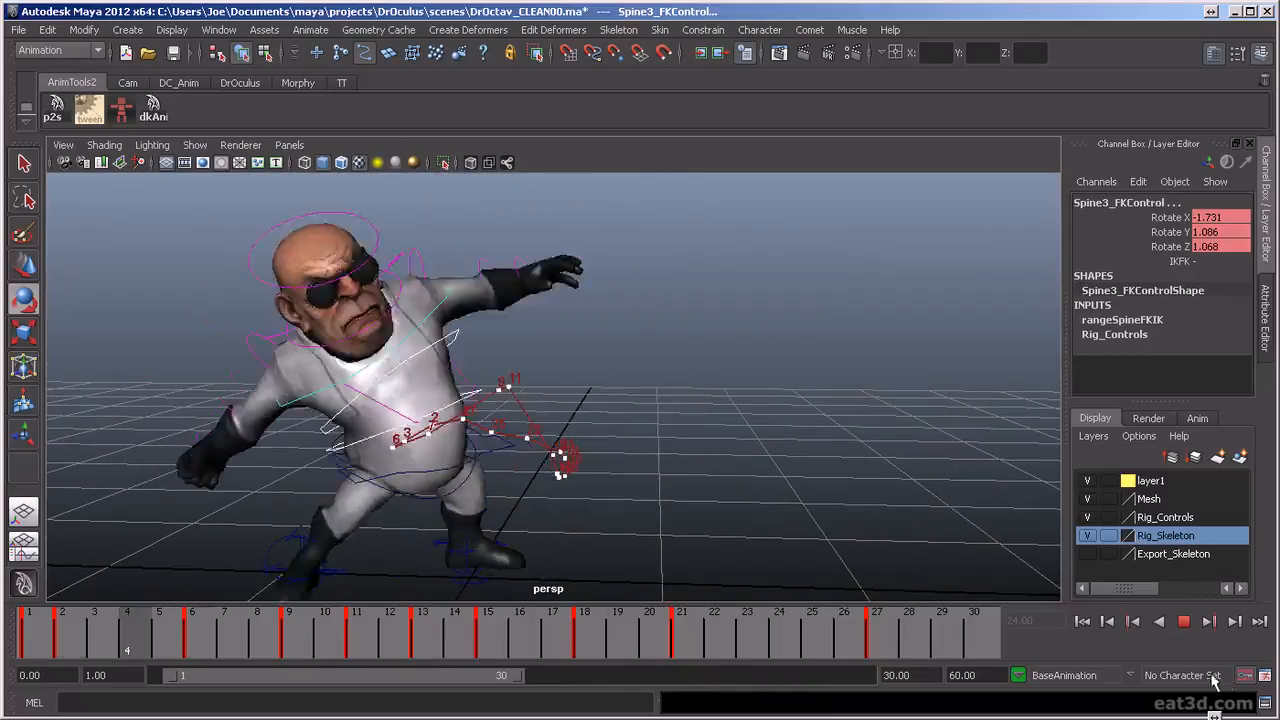
pyautogui.click(1187, 623)
pyautogui.moveTo(549, 628); pyautogui.dragTo(487, 700)
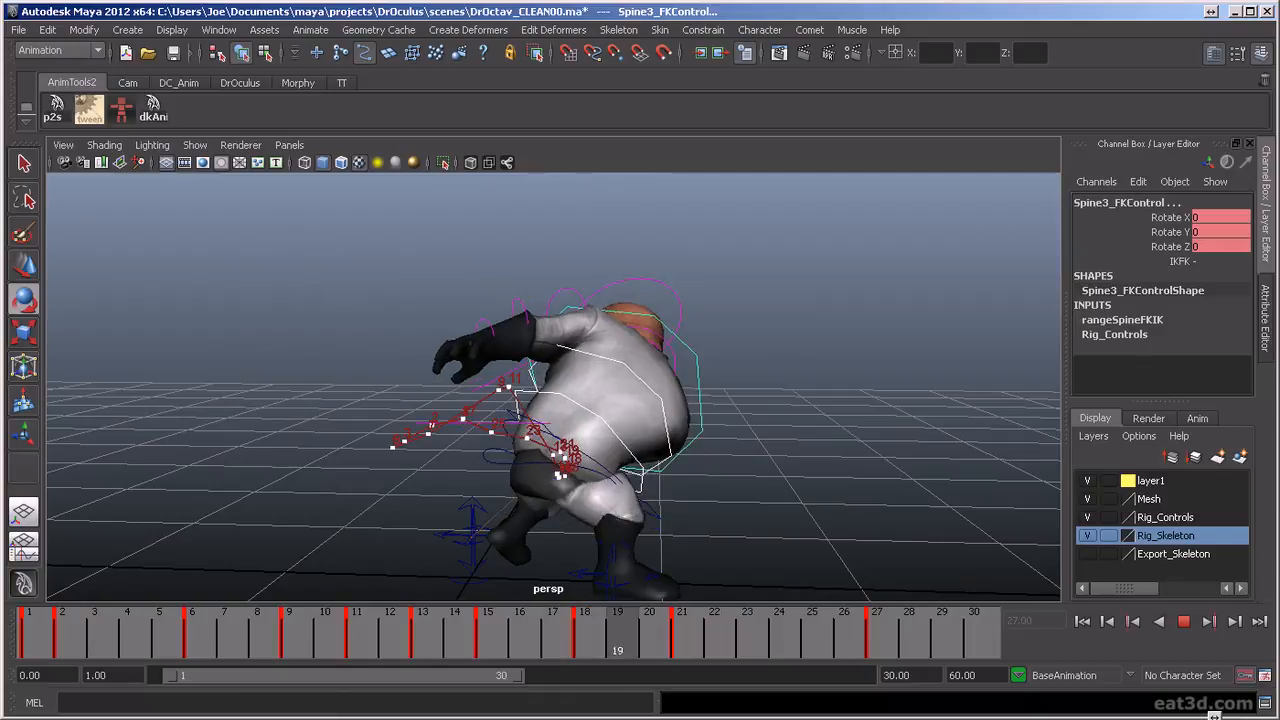
pyautogui.moveTo(590, 640); pyautogui.dragTo(460, 640)
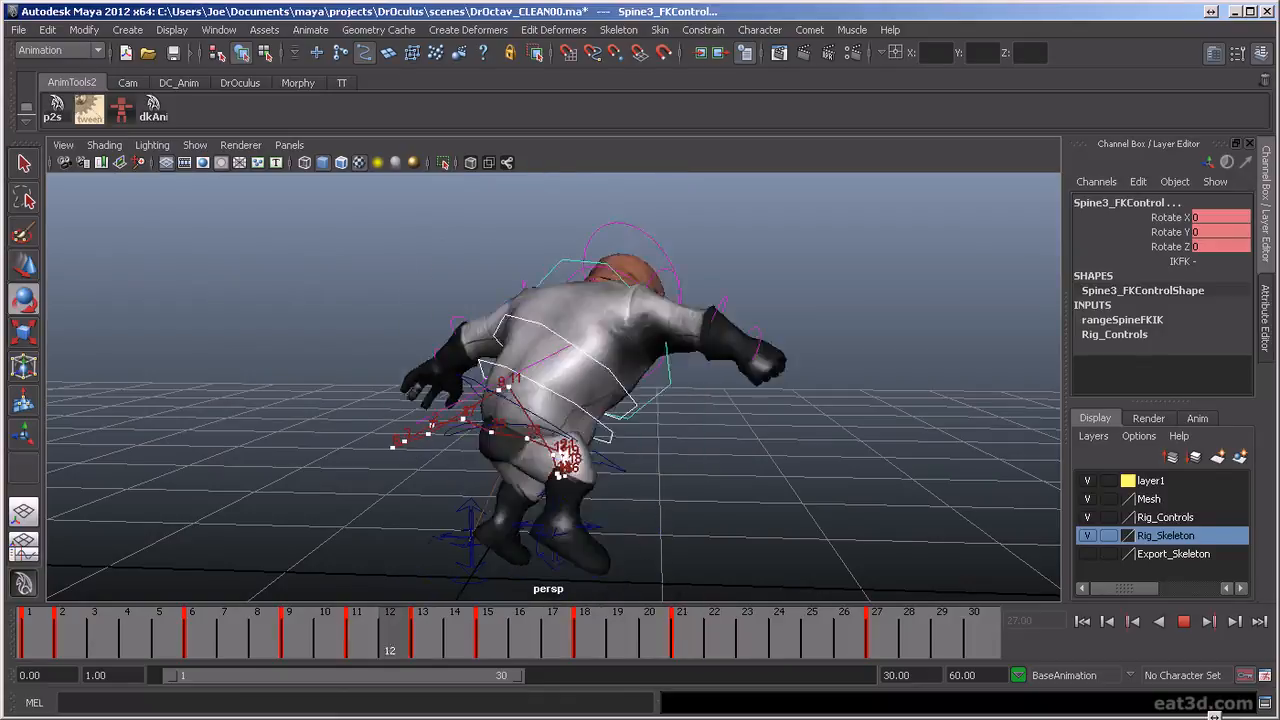
pyautogui.click(1184, 622)
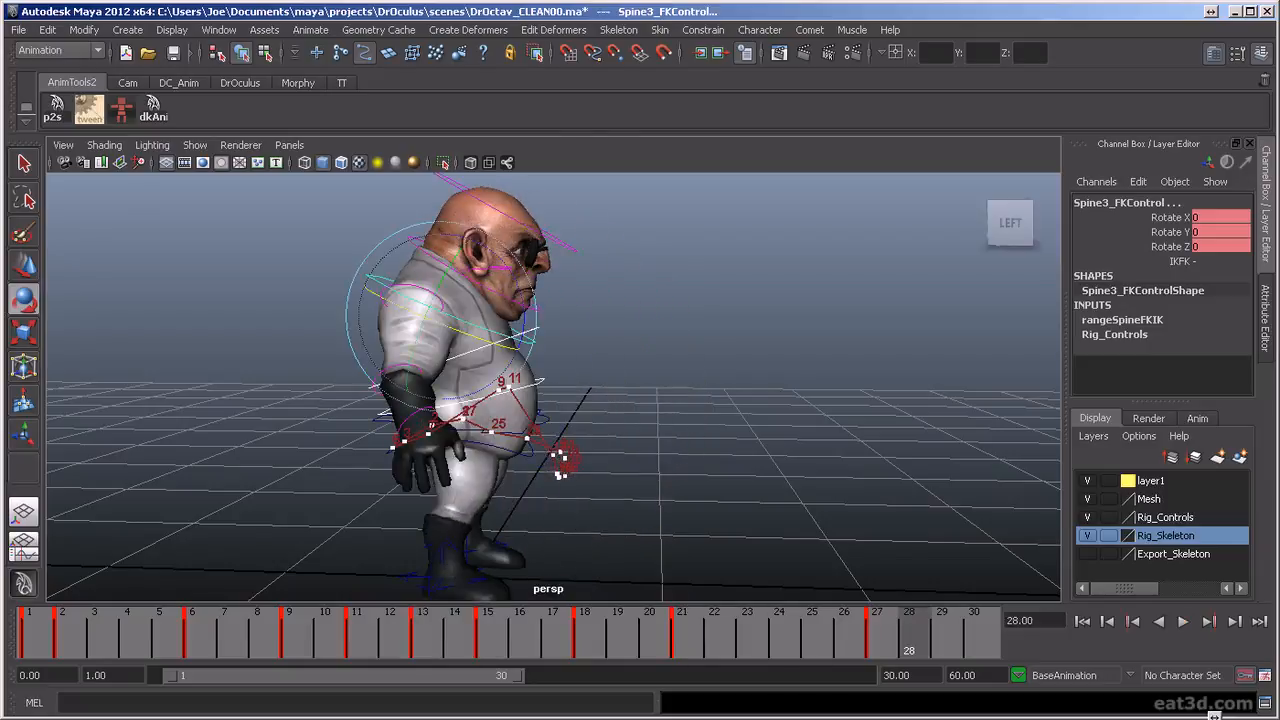
# Replay the animation from behind and from the side, examining the torso control's path and the overall body motion
pyautogui.click(1184, 622)
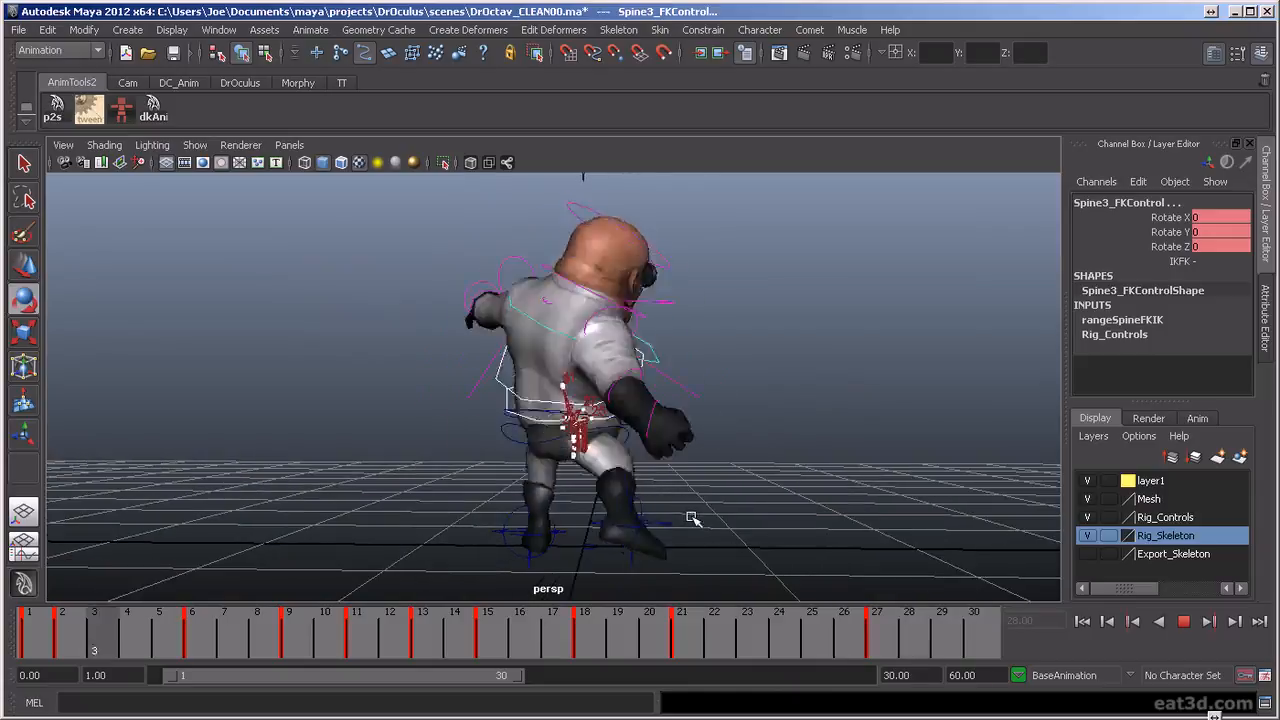
pyautogui.moveTo(573, 553)
pyautogui.keyDown('alt'); pyautogui.mouseDown()
pyautogui.moveTo(774, 544)
pyautogui.moveTo(557, 535)
pyautogui.moveTo(571, 546)
pyautogui.mouseUp(); pyautogui.keyUp('alt')
pyautogui.keyDown('alt'); pyautogui.moveTo(571, 546); pyautogui.dragTo(681, 567, button='right'); pyautogui.keyUp('alt')
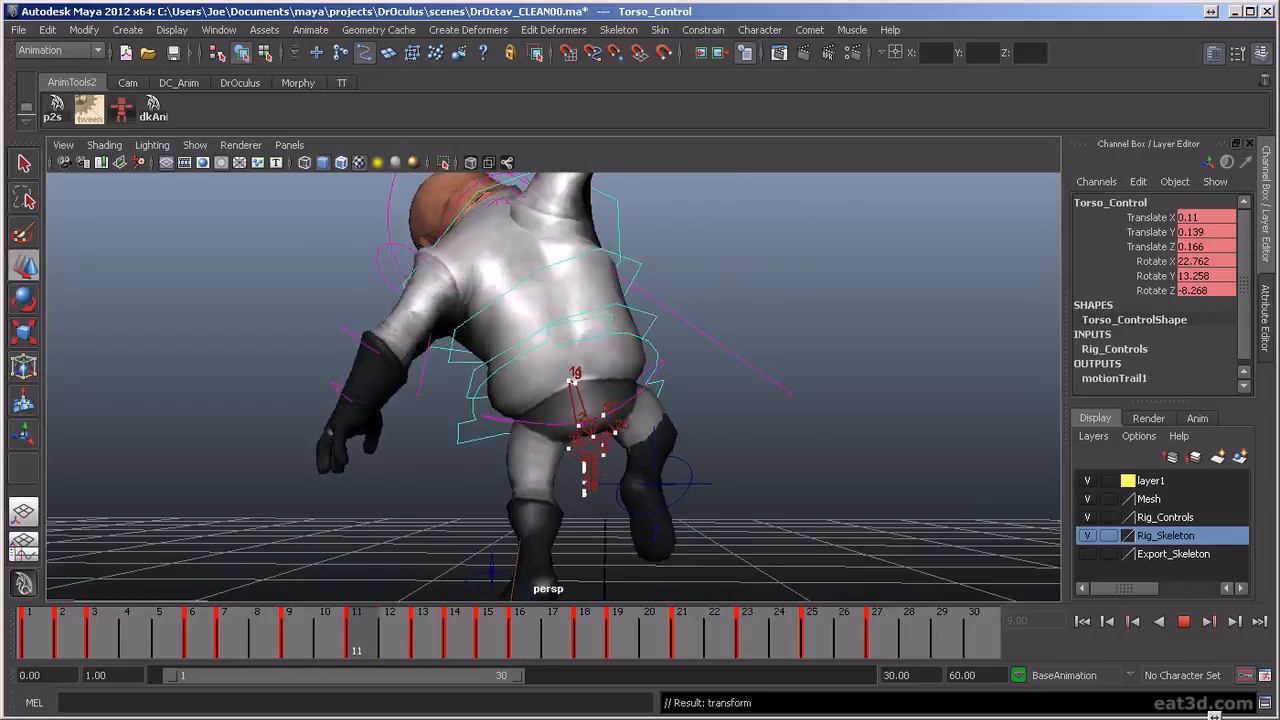
pyautogui.hotkey('alt', 'v')
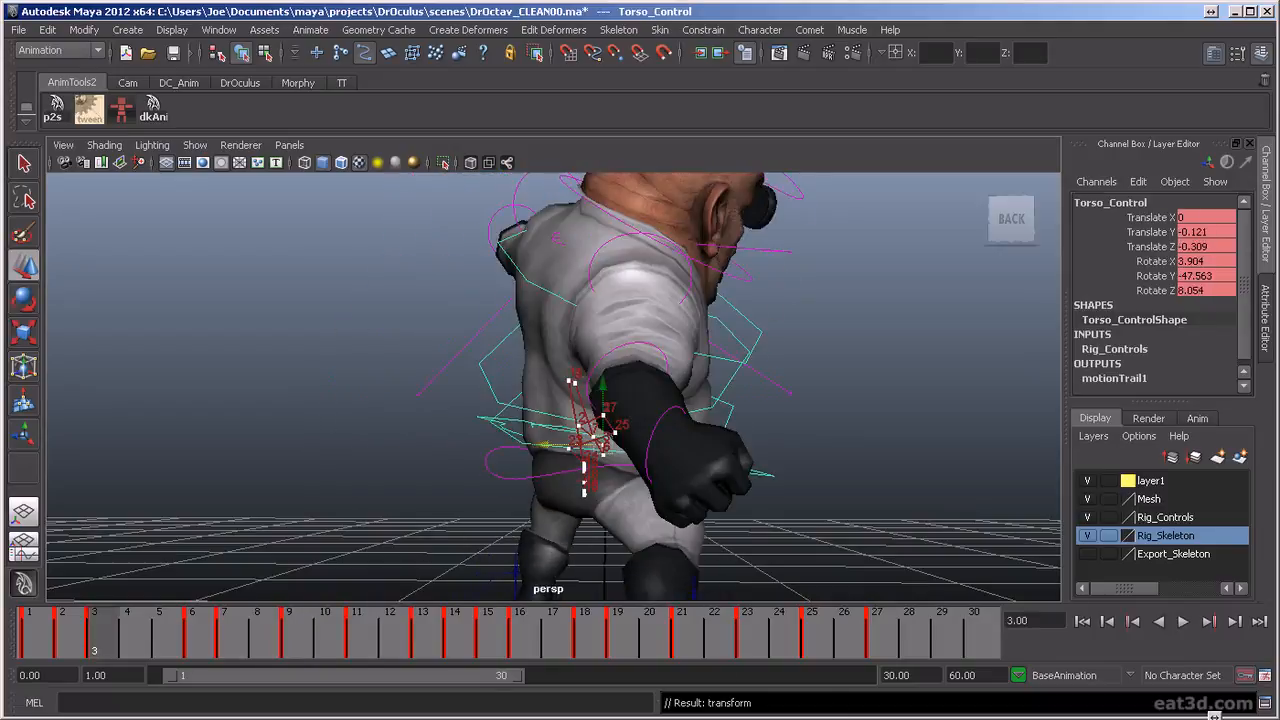
pyautogui.click(1184, 627)
pyautogui.scroll(-5, 863, 489)
pyautogui.keyDown('alt'); pyautogui.moveTo(863, 489); pyautogui.dragTo(700, 531); pyautogui.keyUp('alt')
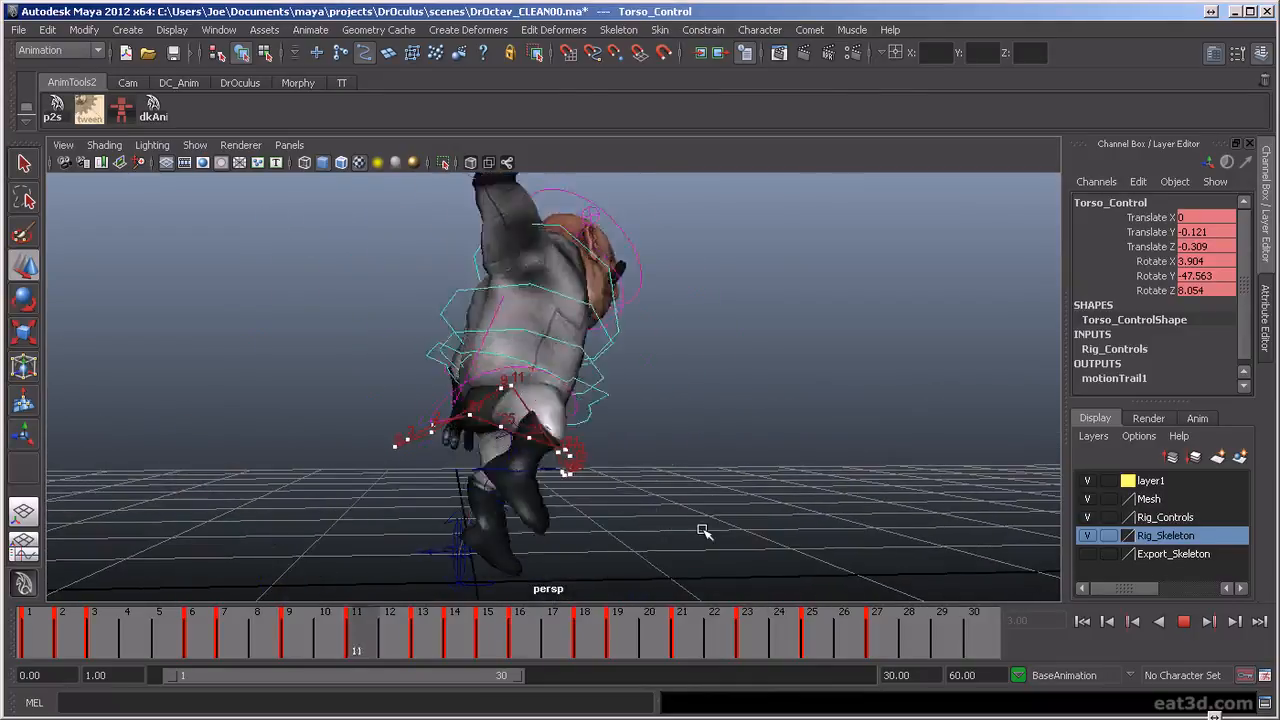
pyautogui.click(1185, 628)
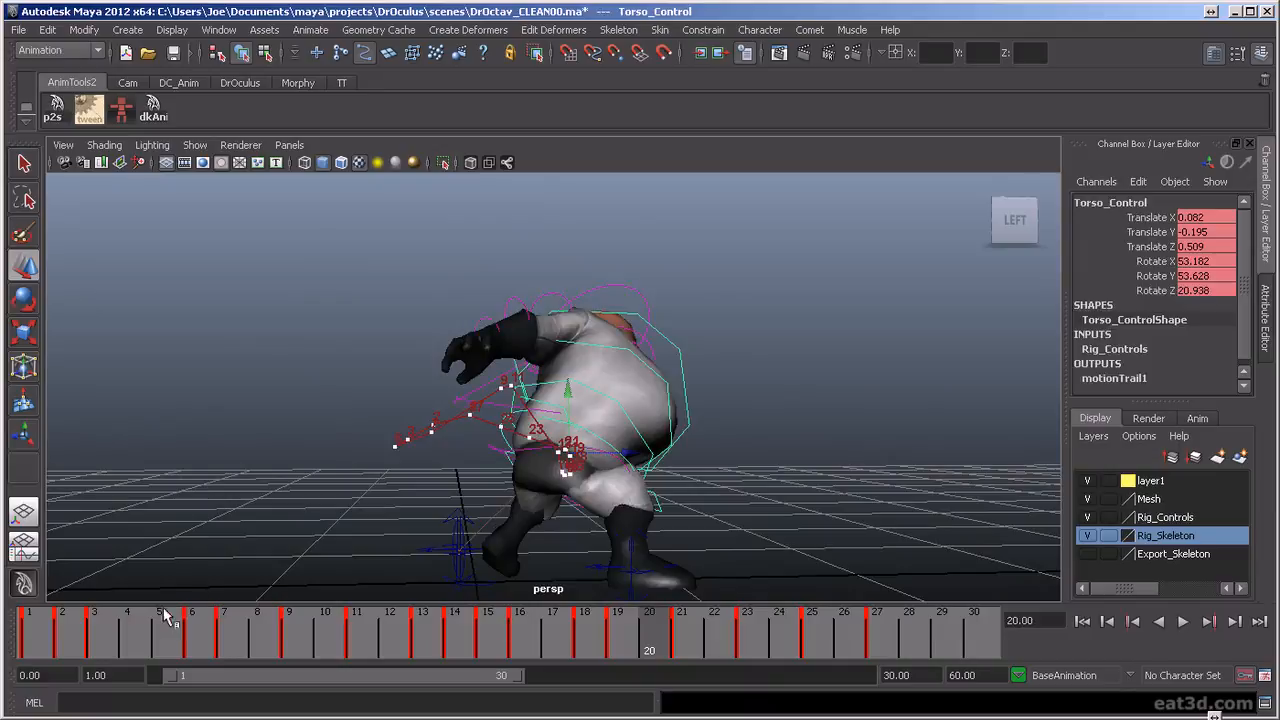
# Scrub and replay the first frames up to frame 9 with the right elbow FK control selected, examining the arm's movement from the side
pyautogui.moveTo(52, 645)
pyautogui.mouseDown()
pyautogui.moveTo(197, 655)
pyautogui.moveTo(94, 664)
pyautogui.moveTo(236, 662)
pyautogui.moveTo(105, 664)
pyautogui.moveTo(158, 660)
pyautogui.mouseUp()
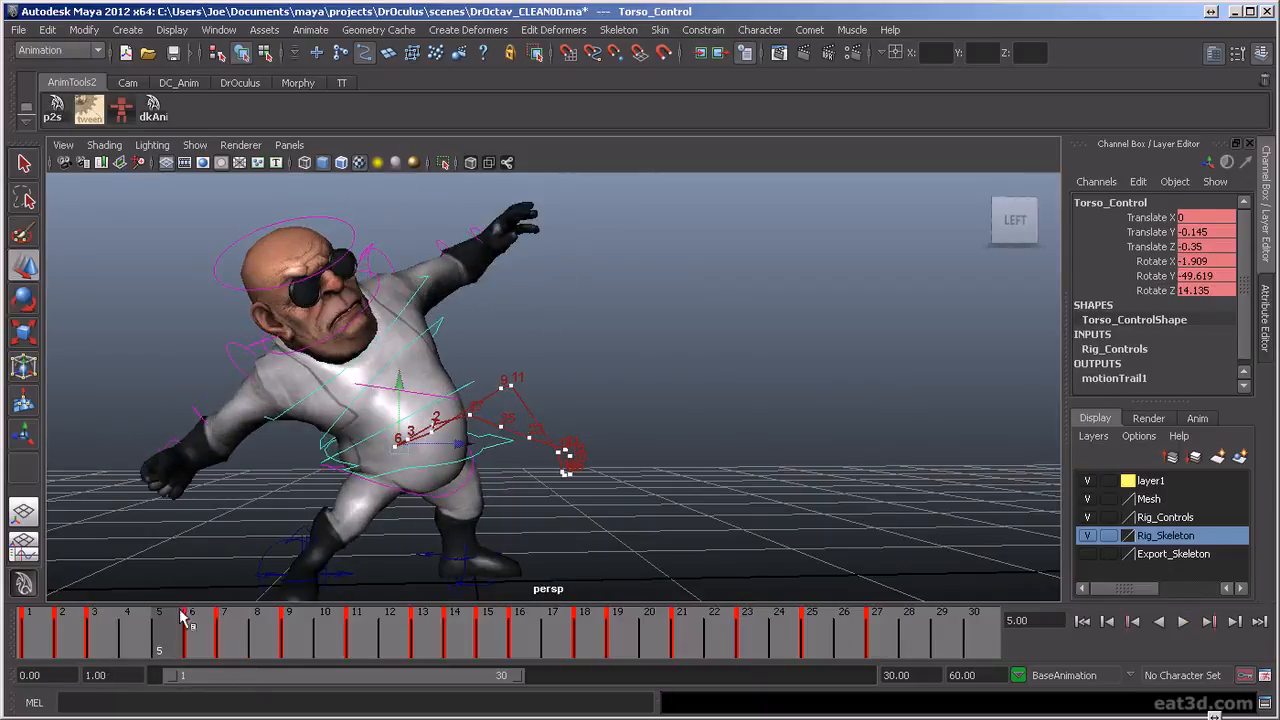
pyautogui.hotkey('alt', 'v')
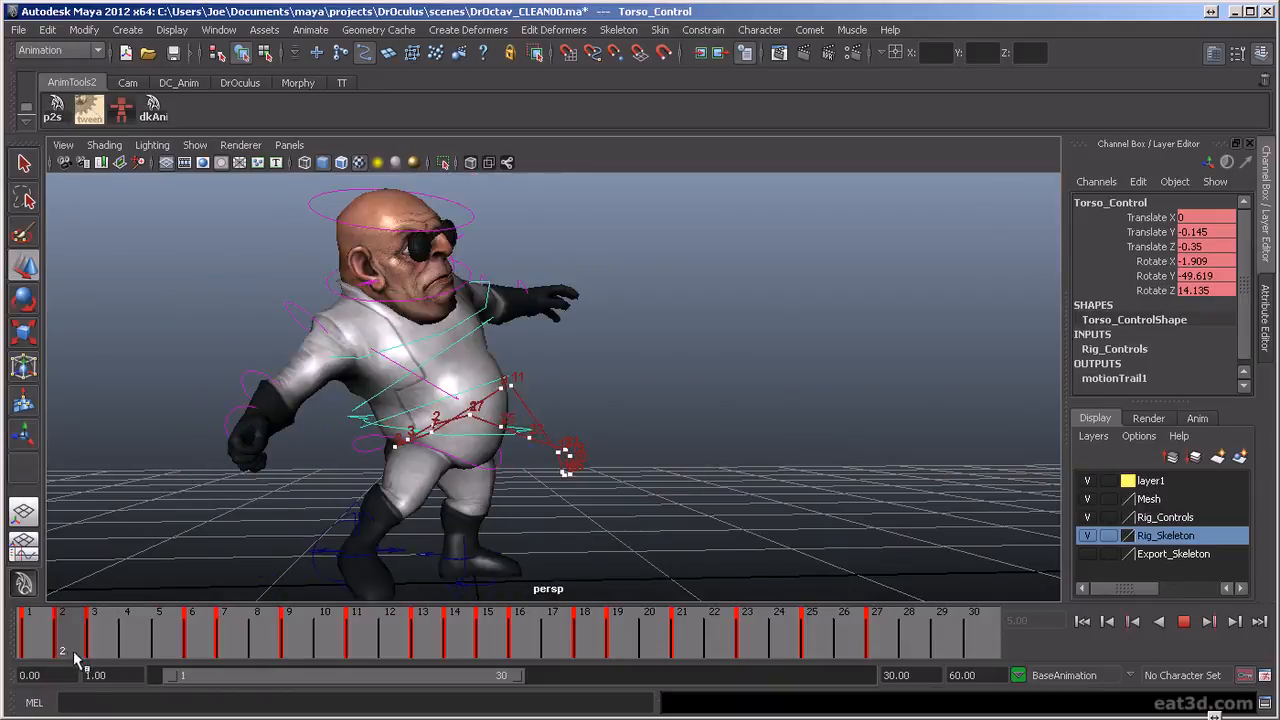
pyautogui.hotkey('alt', 'v')
pyautogui.click(251, 372)
pyautogui.press('e')
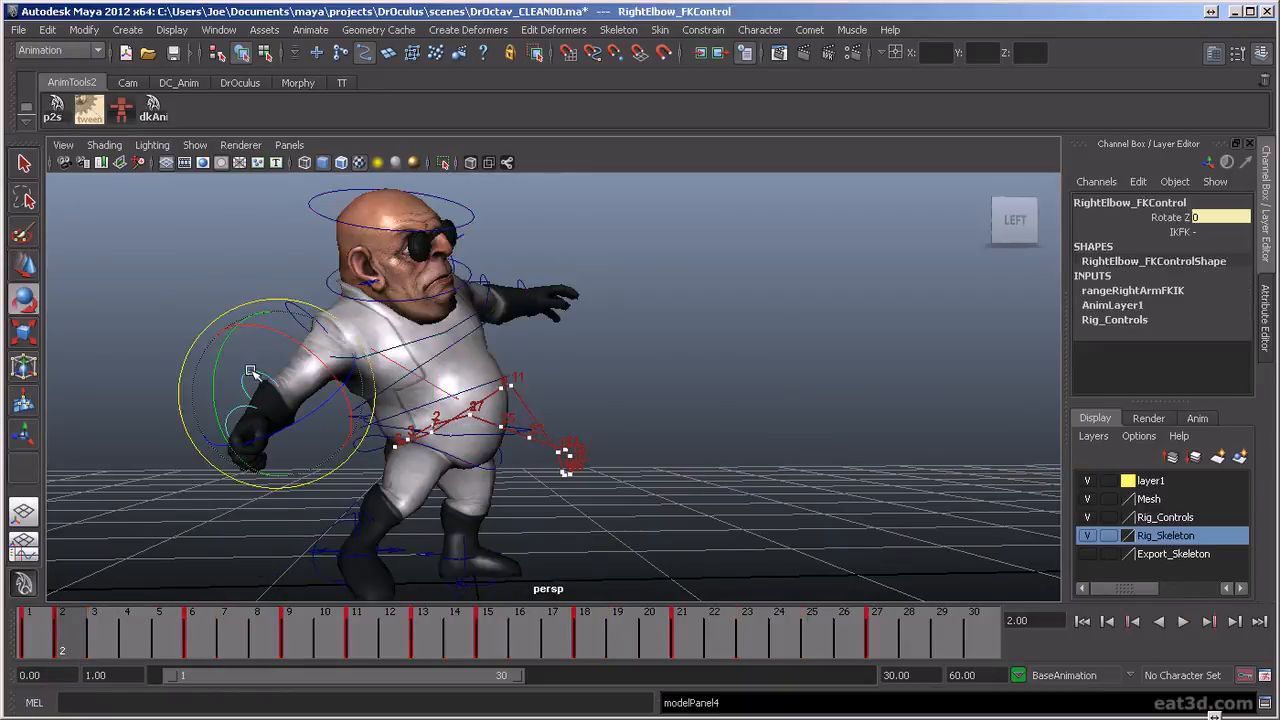
pyautogui.moveTo(66, 632)
pyautogui.mouseDown()
pyautogui.moveTo(40, 632)
pyautogui.moveTo(63, 632)
pyautogui.mouseUp()
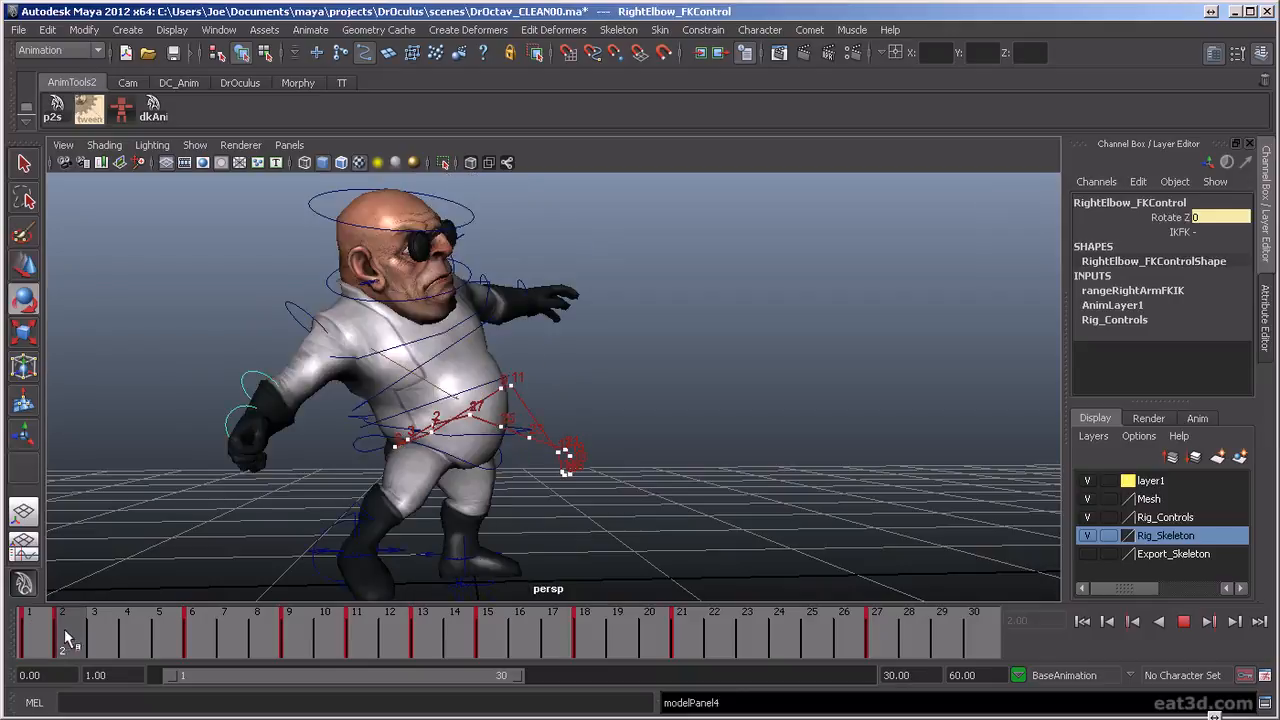
pyautogui.moveTo(300, 420); pyautogui.dragTo(89, 590)
pyautogui.moveTo(45, 645); pyautogui.dragTo(191, 640)
pyautogui.keyDown('alt'); pyautogui.moveTo(330, 440); pyautogui.dragTo(373, 494); pyautogui.keyUp('alt')
pyautogui.scroll(-3, 371, 491)
pyautogui.moveTo(49, 640); pyautogui.dragTo(289, 650)
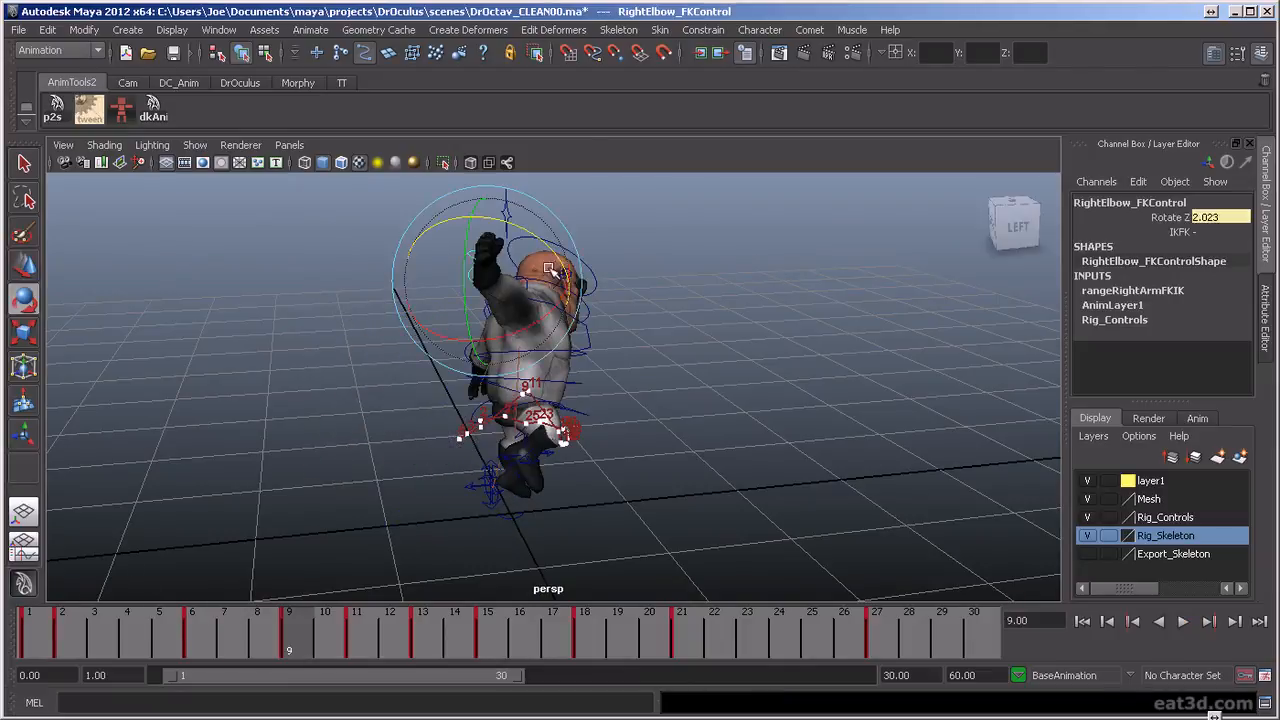
# At frame 9, rotate the right wrist FK control to Rotate X 69.262, Rotate Y -15.631 and Rotate Z -36.042
pyautogui.keyDown('alt'); pyautogui.moveTo(503, 231); pyautogui.dragTo(589, 349); pyautogui.keyUp('alt')
pyautogui.keyDown('alt'); pyautogui.moveTo(589, 349); pyautogui.dragTo(591, 438, button='middle'); pyautogui.keyUp('alt')
pyautogui.click(577, 366)
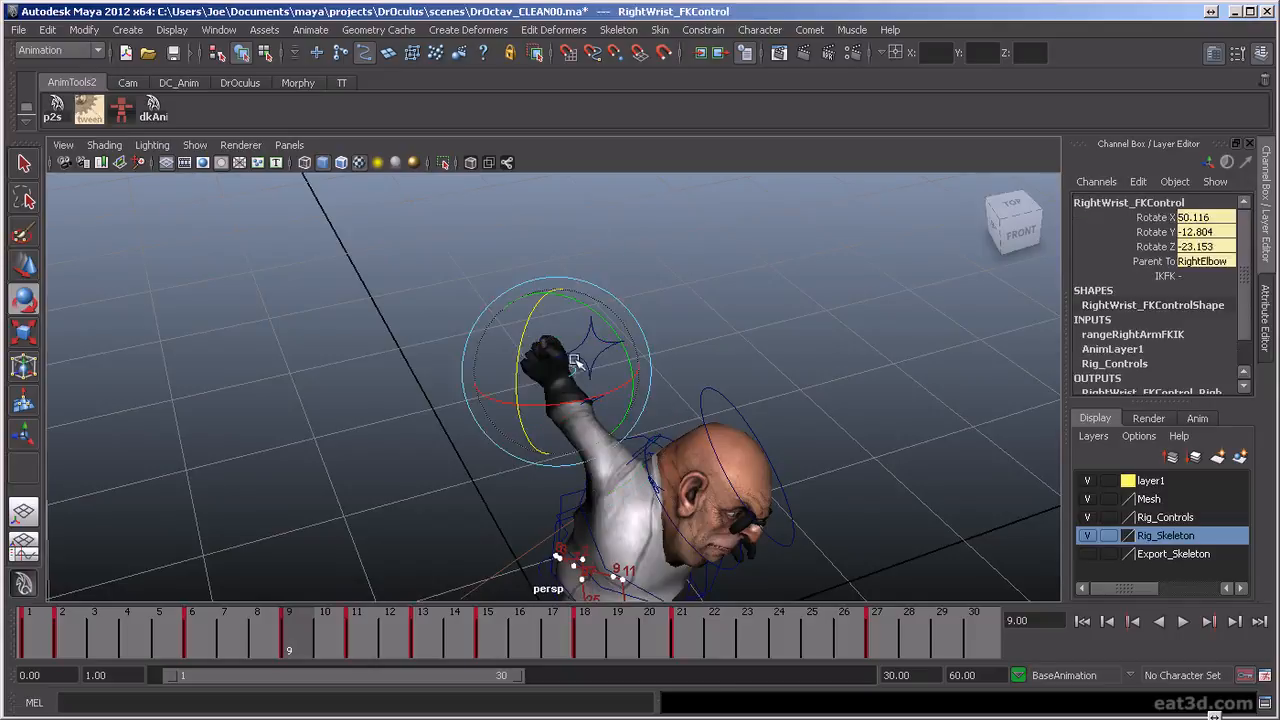
pyautogui.keyDown('alt'); pyautogui.moveTo(600, 360); pyautogui.dragTo(600, 560); pyautogui.keyUp('alt')
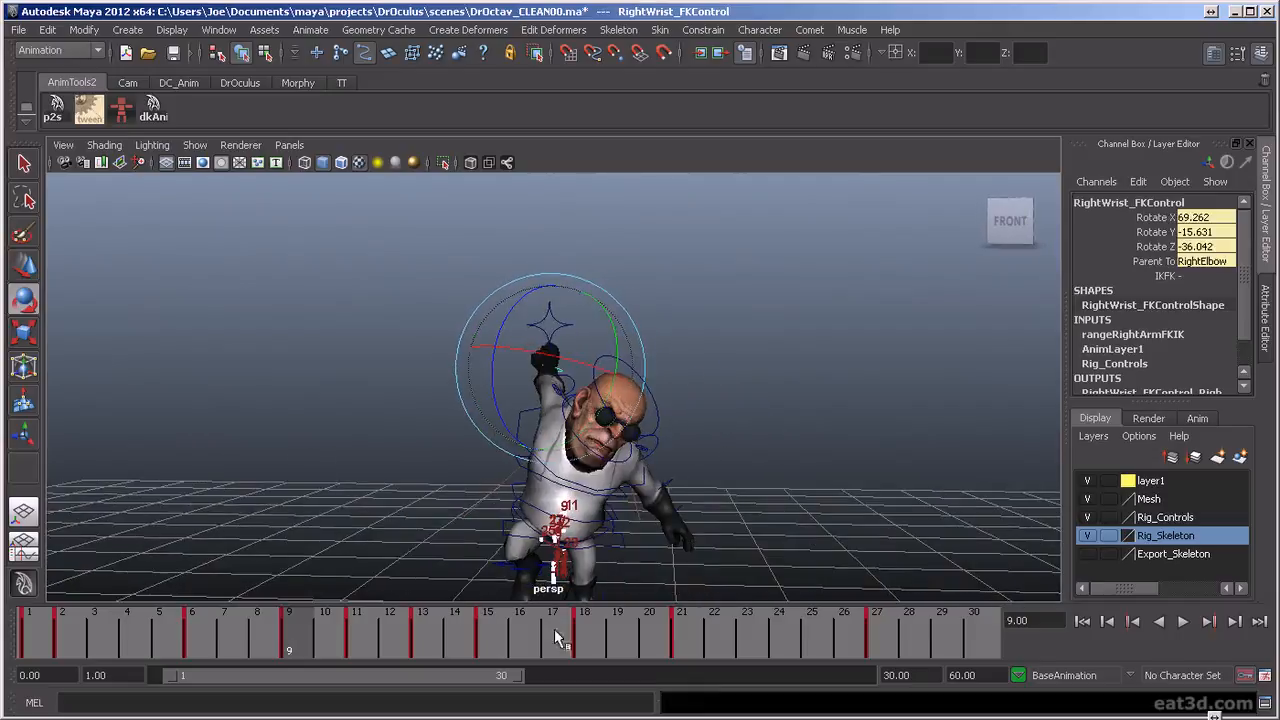
# Scrub through frame 14 and replay the animation from the side, front and back, examining the right arm's swing and overall body motion
pyautogui.moveTo(338, 627); pyautogui.dragTo(487, 634)
pyautogui.keyDown('alt'); pyautogui.moveTo(411, 417); pyautogui.dragTo(686, 440); pyautogui.keyUp('alt')
pyautogui.moveTo(136, 640); pyautogui.dragTo(458, 700)
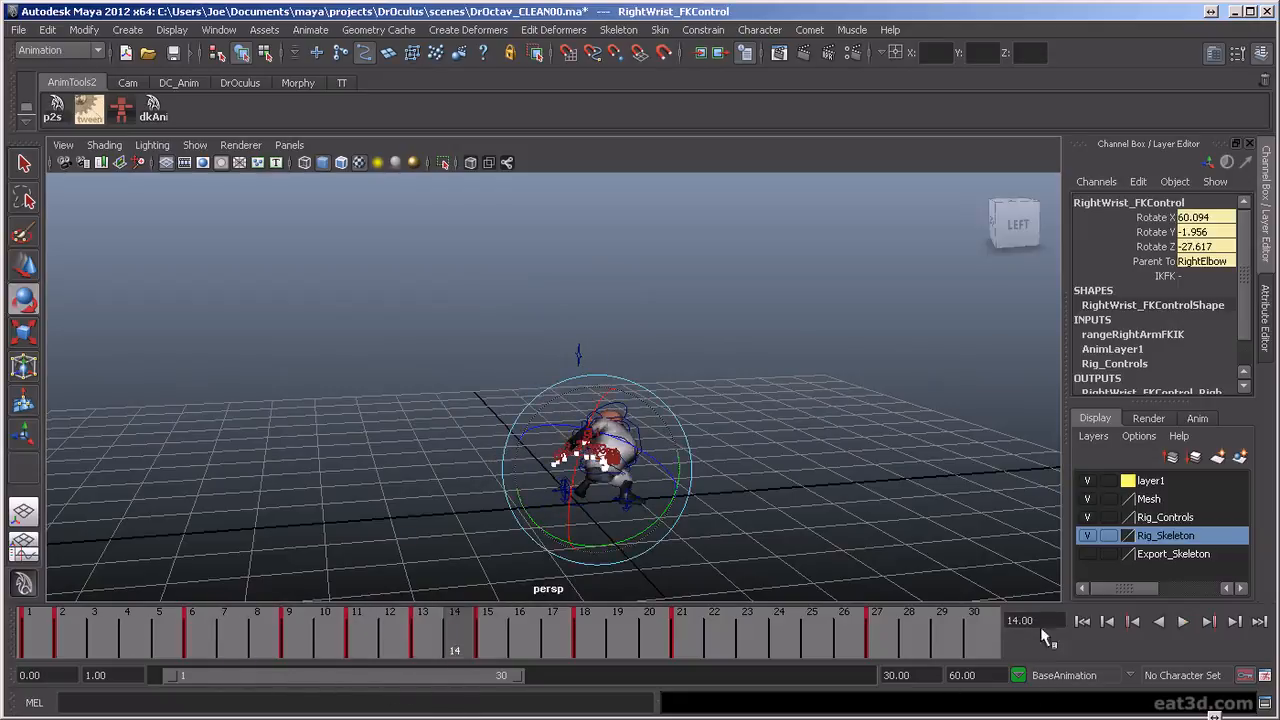
pyautogui.click(1182, 621)
pyautogui.keyDown('alt'); pyautogui.moveTo(770, 452); pyautogui.dragTo(724, 479); pyautogui.keyUp('alt')
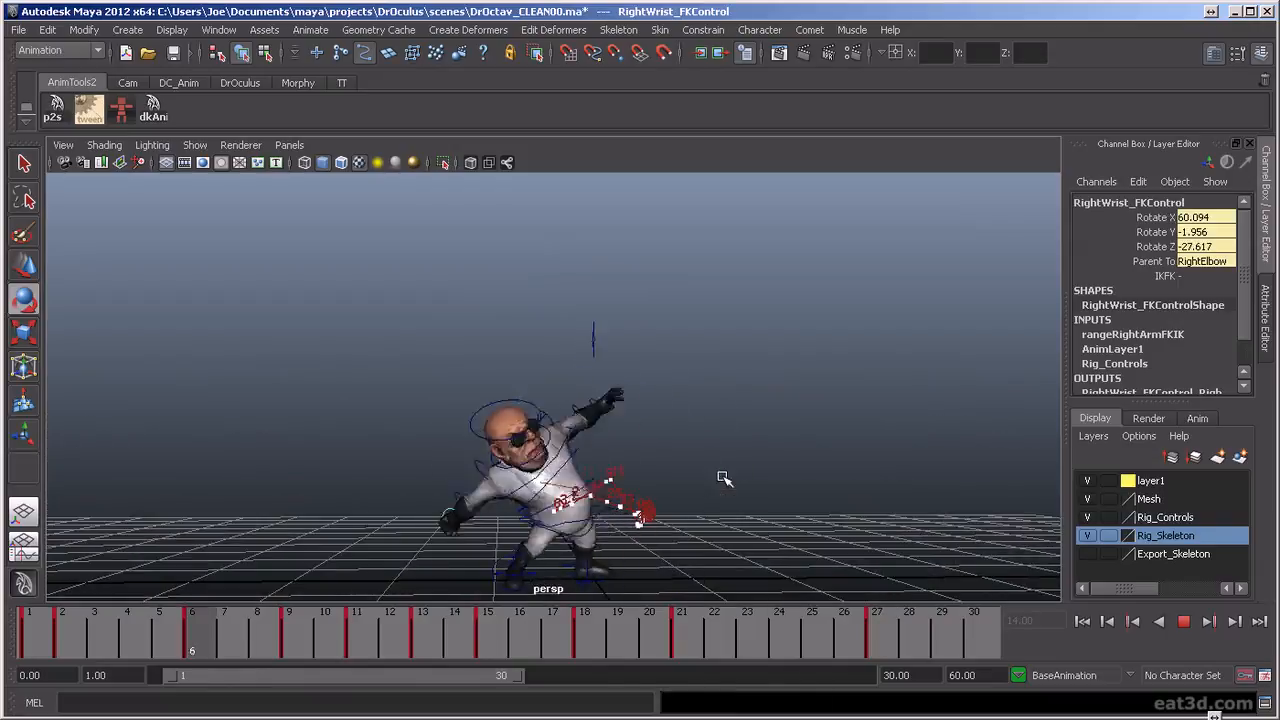
pyautogui.keyDown('alt'); pyautogui.moveTo(700, 490); pyautogui.dragTo(673, 533); pyautogui.keyUp('alt')
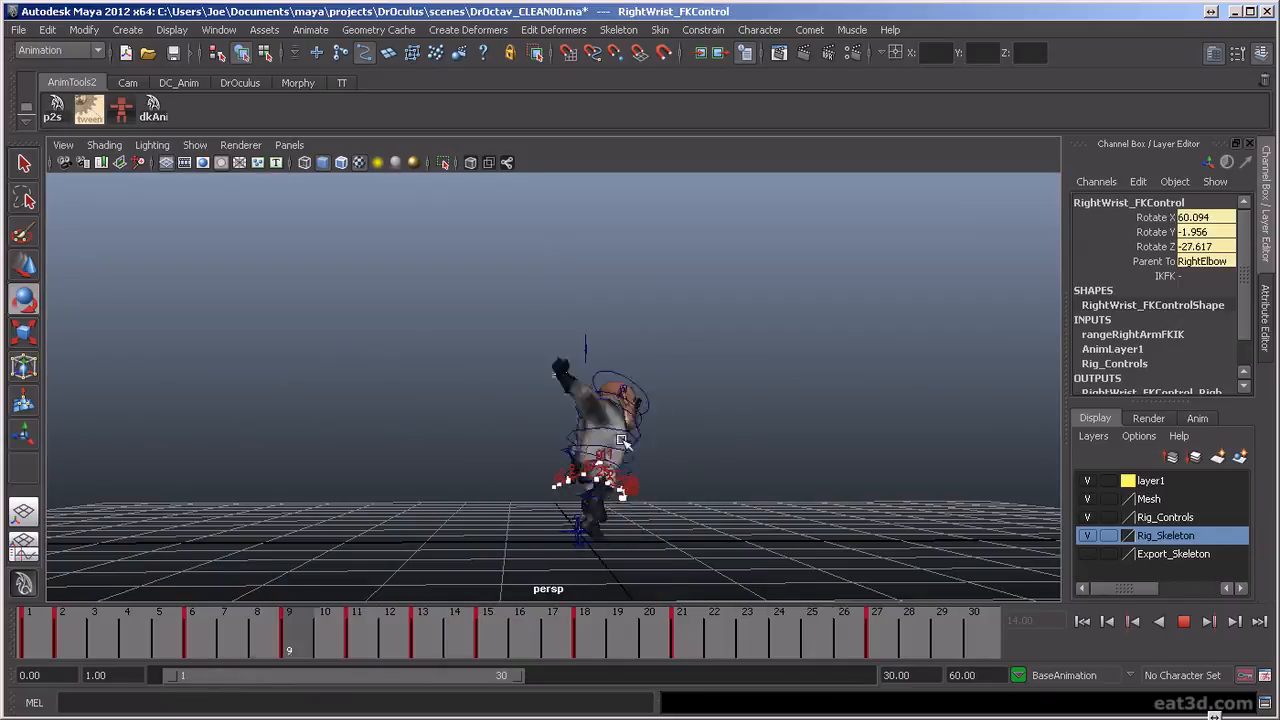
pyautogui.keyDown('alt'); pyautogui.moveTo(704, 500); pyautogui.dragTo(681, 469); pyautogui.keyUp('alt')
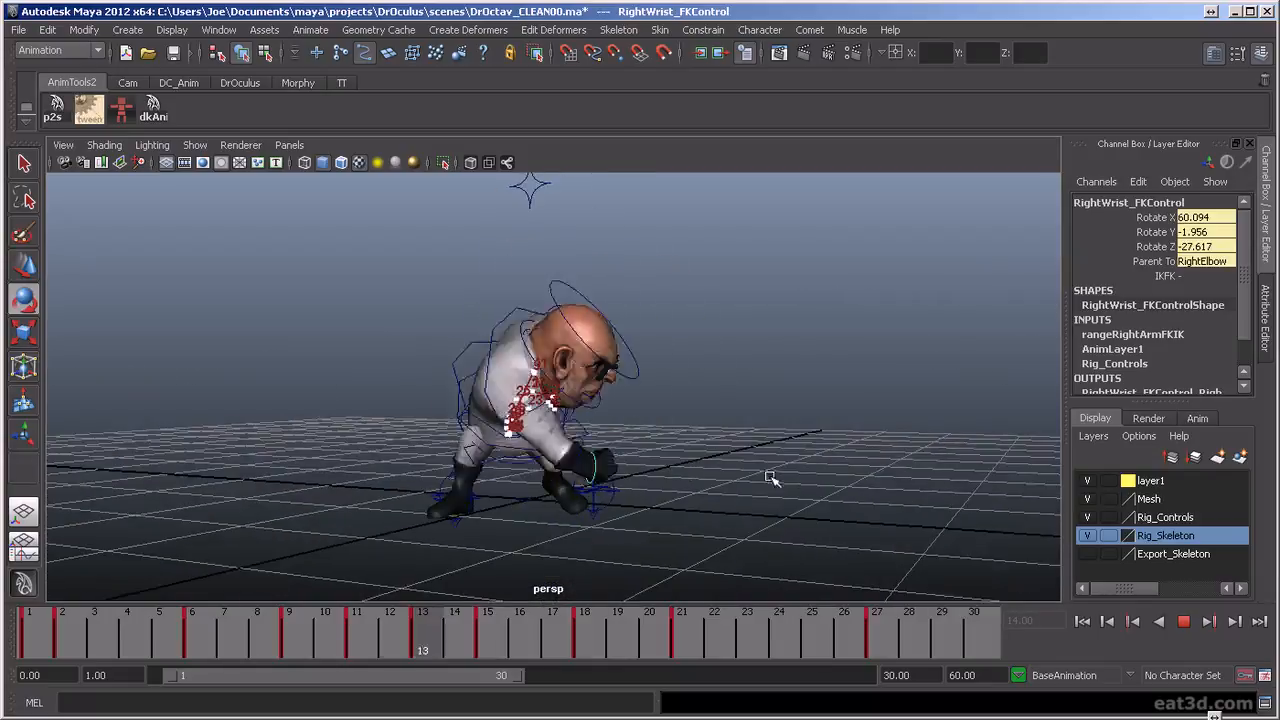
pyautogui.keyDown('alt'); pyautogui.moveTo(894, 484); pyautogui.dragTo(849, 478); pyautogui.keyUp('alt')
pyautogui.keyDown('alt'); pyautogui.moveTo(640, 465); pyautogui.dragTo(716, 472); pyautogui.keyUp('alt')
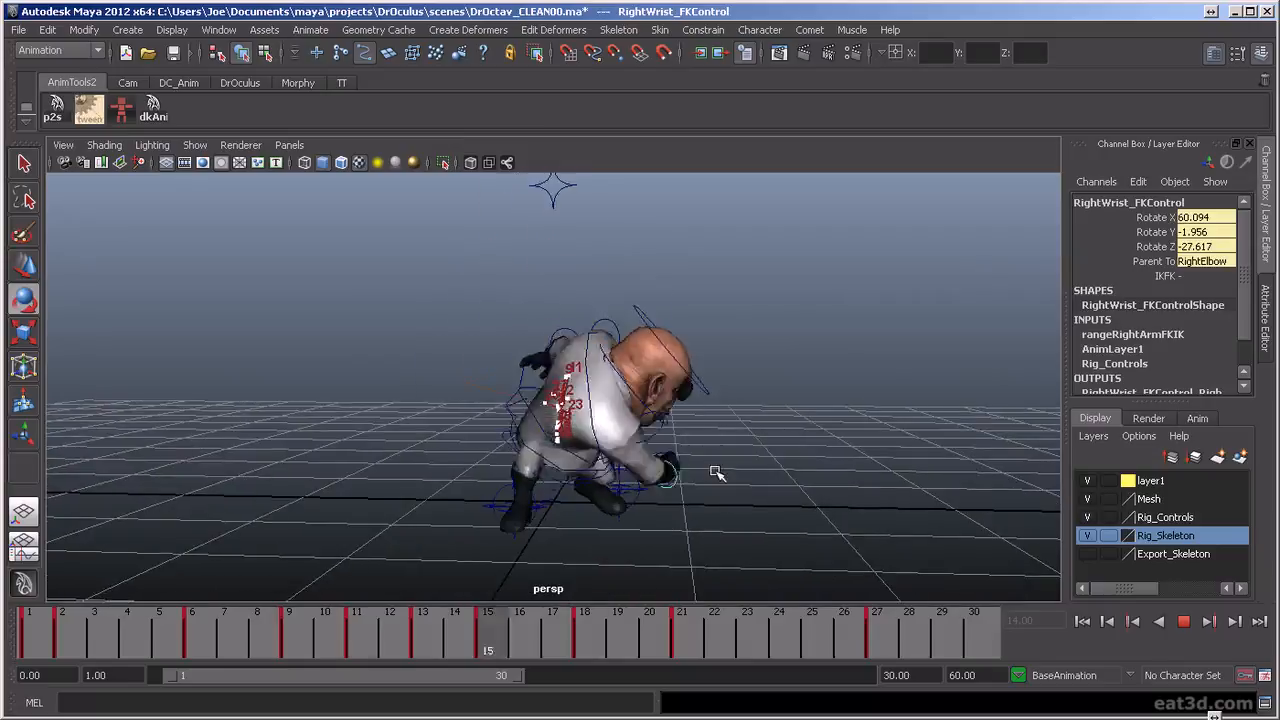
pyautogui.keyDown('alt'); pyautogui.moveTo(632, 473); pyautogui.dragTo(708, 484); pyautogui.keyUp('alt')
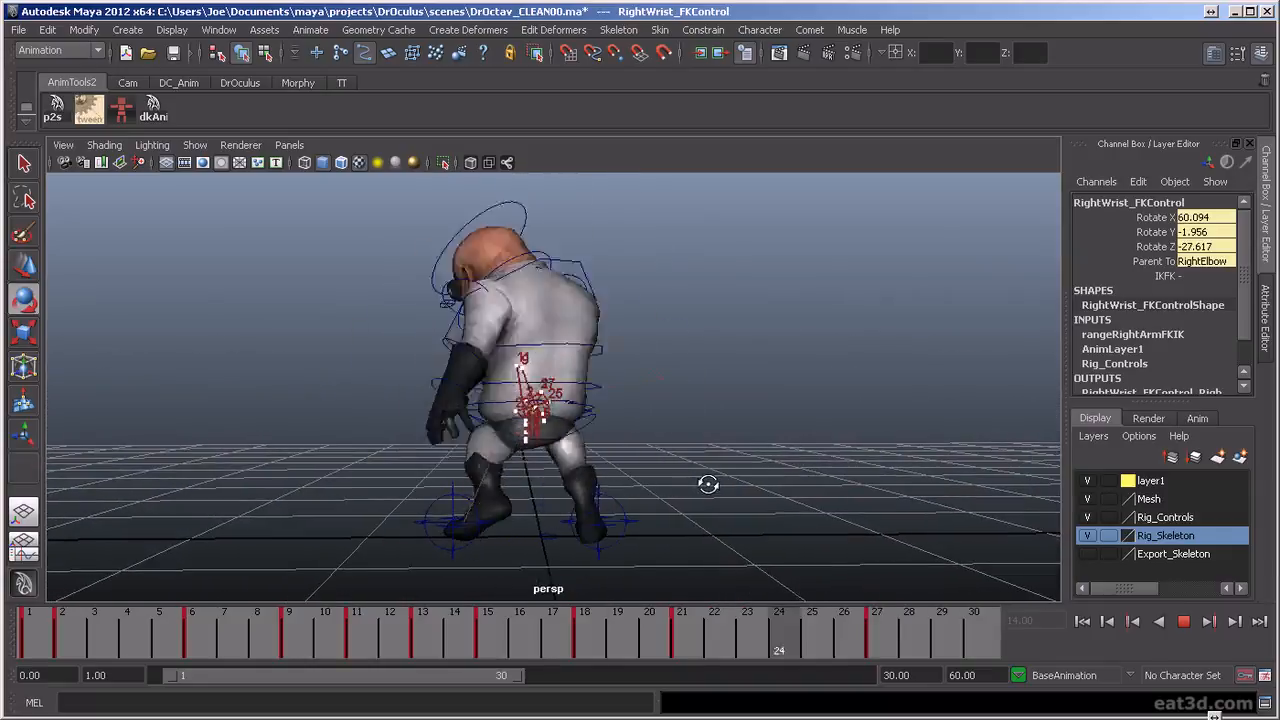
pyautogui.click(1183, 622)
# Select all of the character's rig controls and move their final keys from frame 27 to frame 29
pyautogui.click(680, 623)
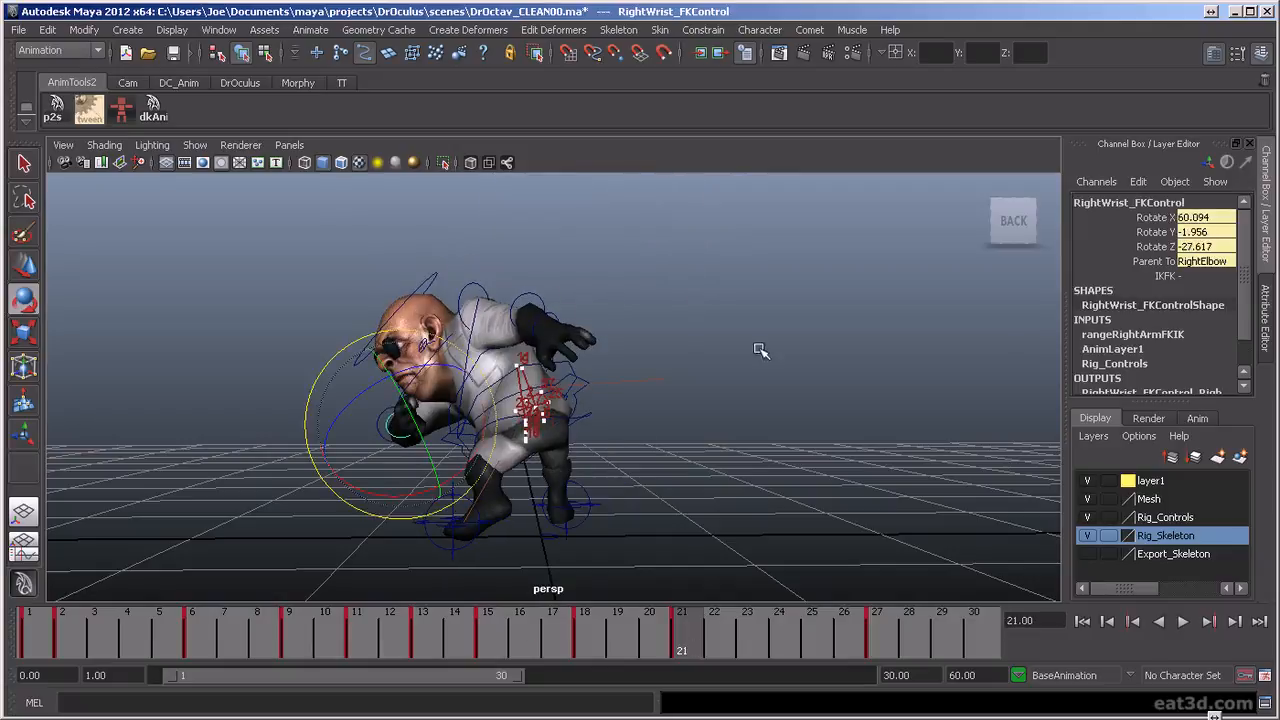
pyautogui.moveTo(758, 355); pyautogui.dragTo(886, 434)
pyautogui.click(780, 628)
pyautogui.moveTo(780, 628)
pyautogui.mouseDown()
pyautogui.moveTo(887, 649)
pyautogui.moveTo(780, 670)
pyautogui.moveTo(671, 654)
pyautogui.moveTo(690, 672)
pyautogui.moveTo(751, 674)
pyautogui.moveTo(856, 712)
pyautogui.moveTo(890, 706)
pyautogui.mouseUp()
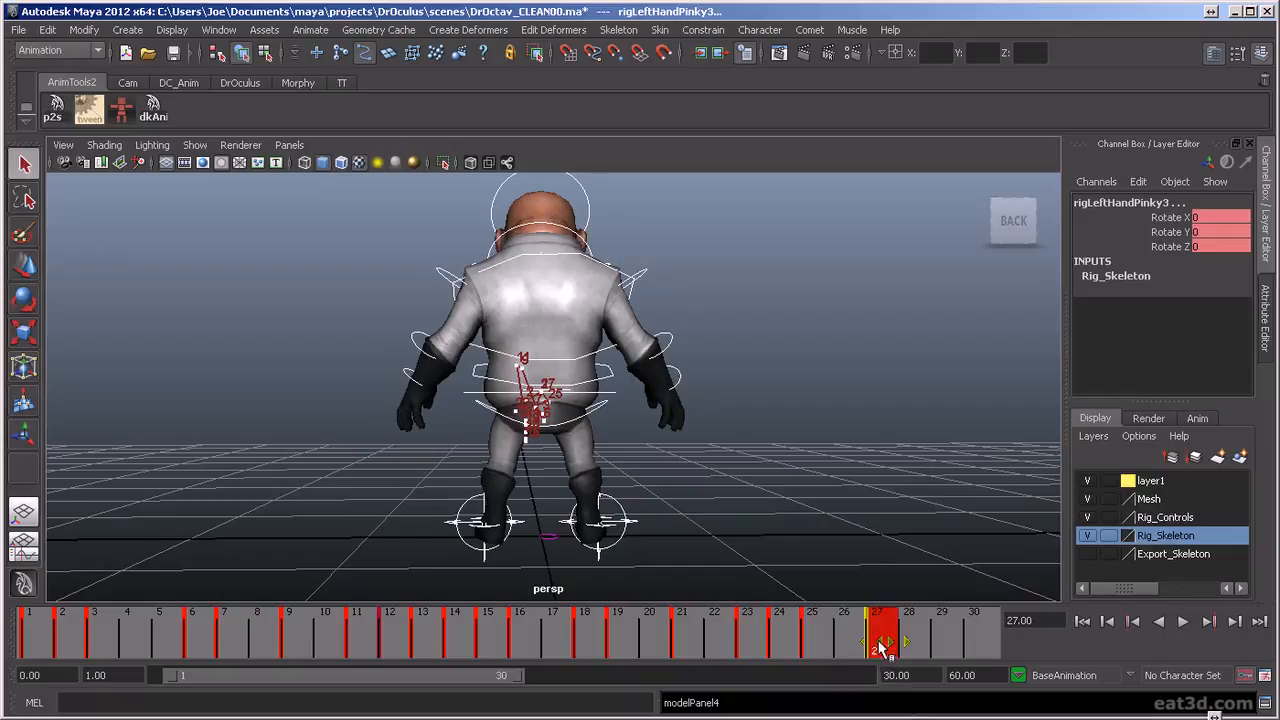
pyautogui.moveTo(922, 648); pyautogui.dragTo(955, 650)
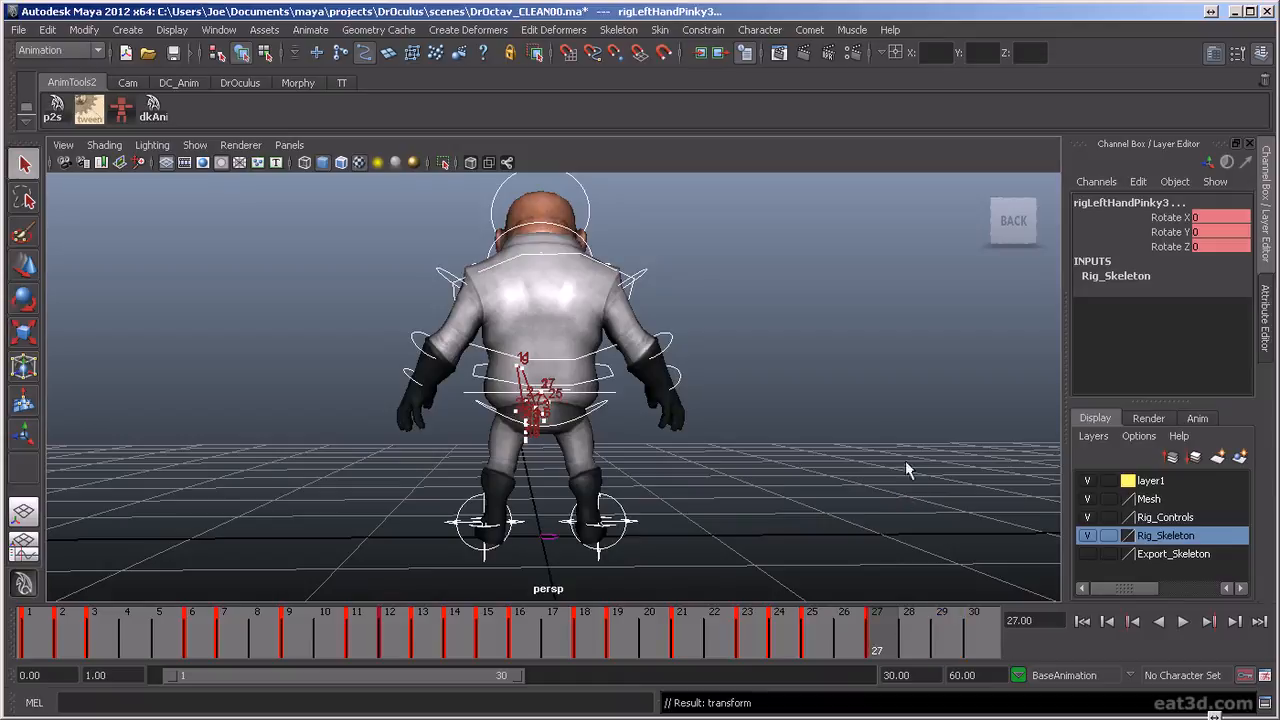
pyautogui.moveTo(893, 434); pyautogui.dragTo(891, 509)
pyautogui.moveTo(991, 517); pyautogui.dragTo(987, 521)
pyautogui.keyDown('shift'); pyautogui.click(876, 640); pyautogui.keyUp('shift')
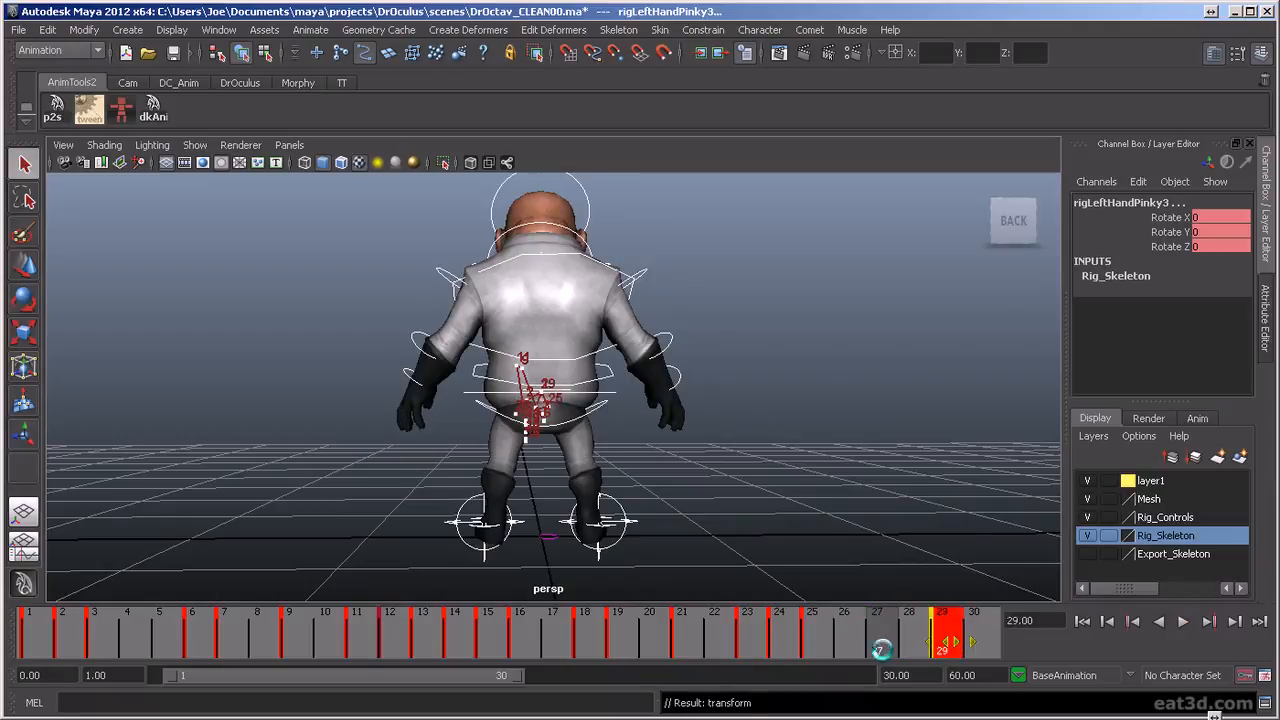
# Review the new ending, then move the left leg IK controls' final key to frame 28 and replay the animation
pyautogui.hotkey('alt', 'v')
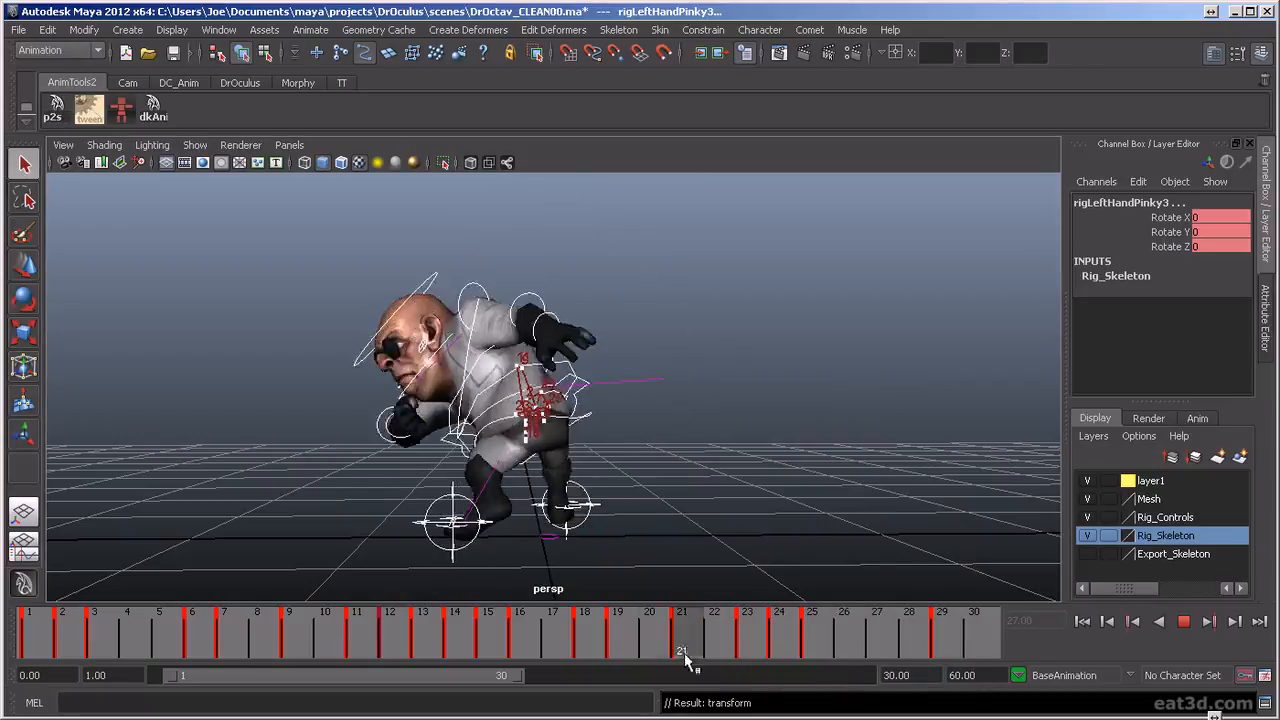
pyautogui.hotkey('alt', 'v')
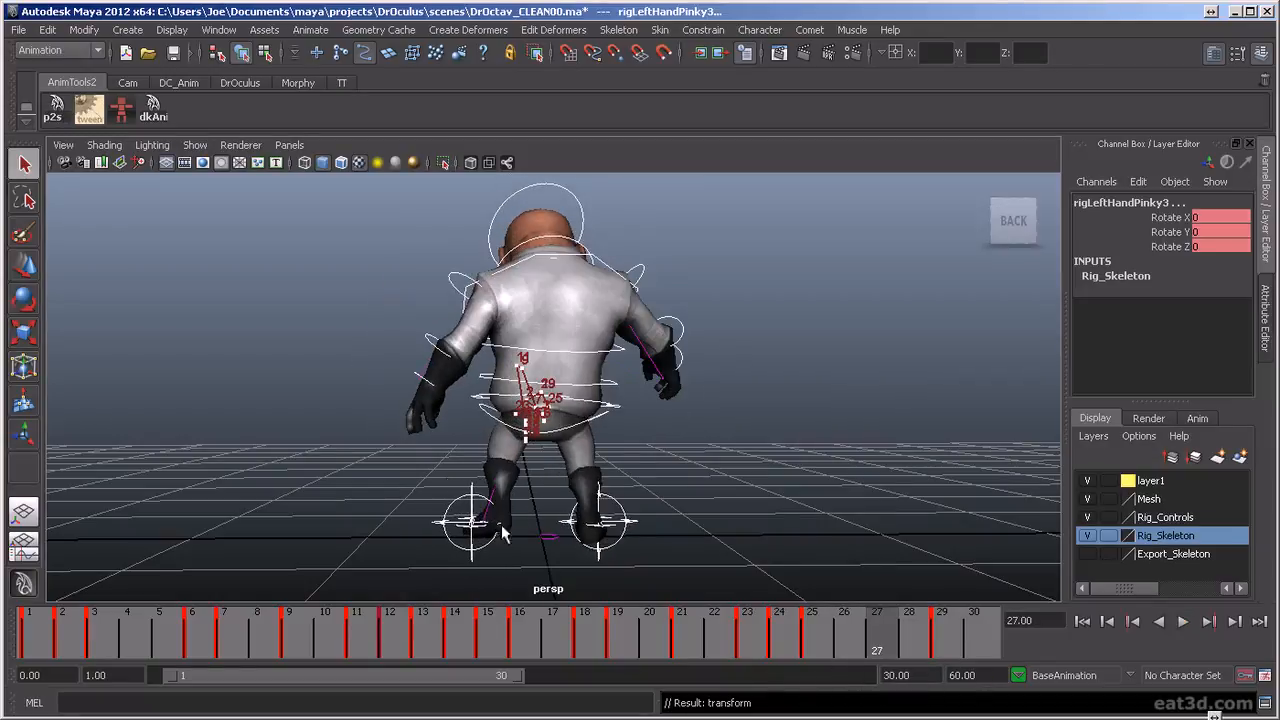
pyautogui.moveTo(447, 481); pyautogui.dragTo(479, 516)
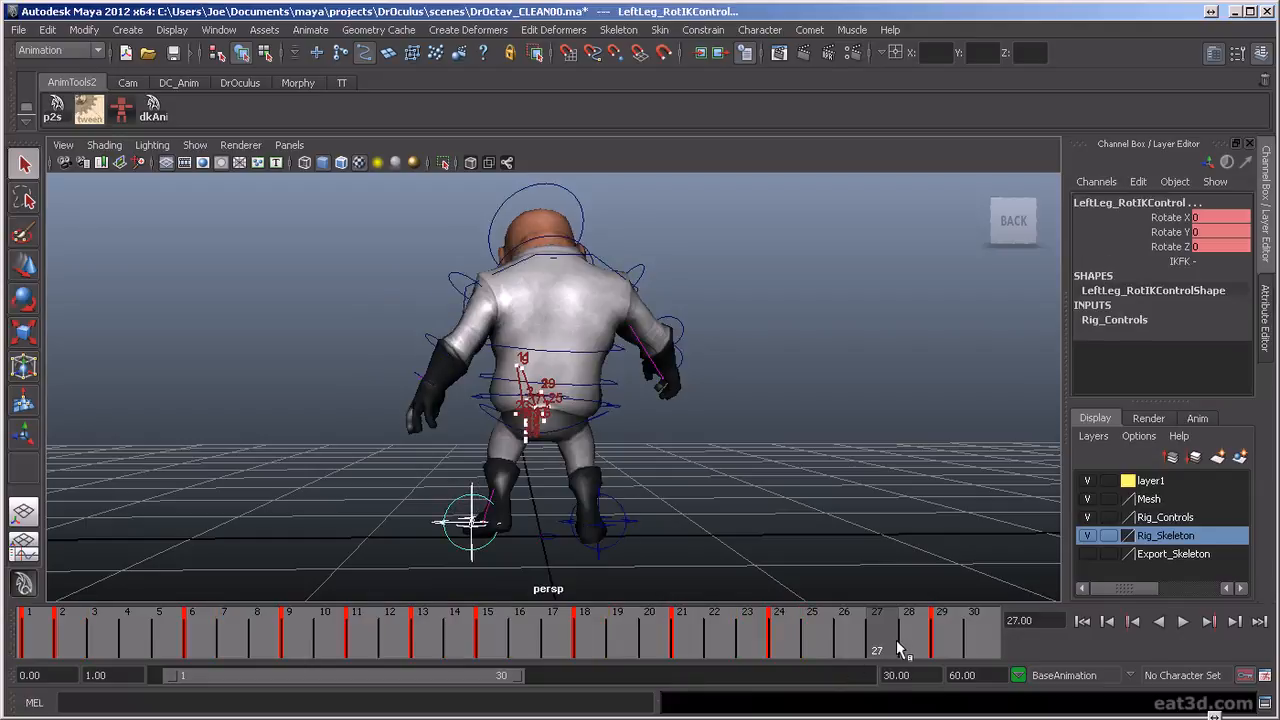
pyautogui.hotkey('alt', 'v')
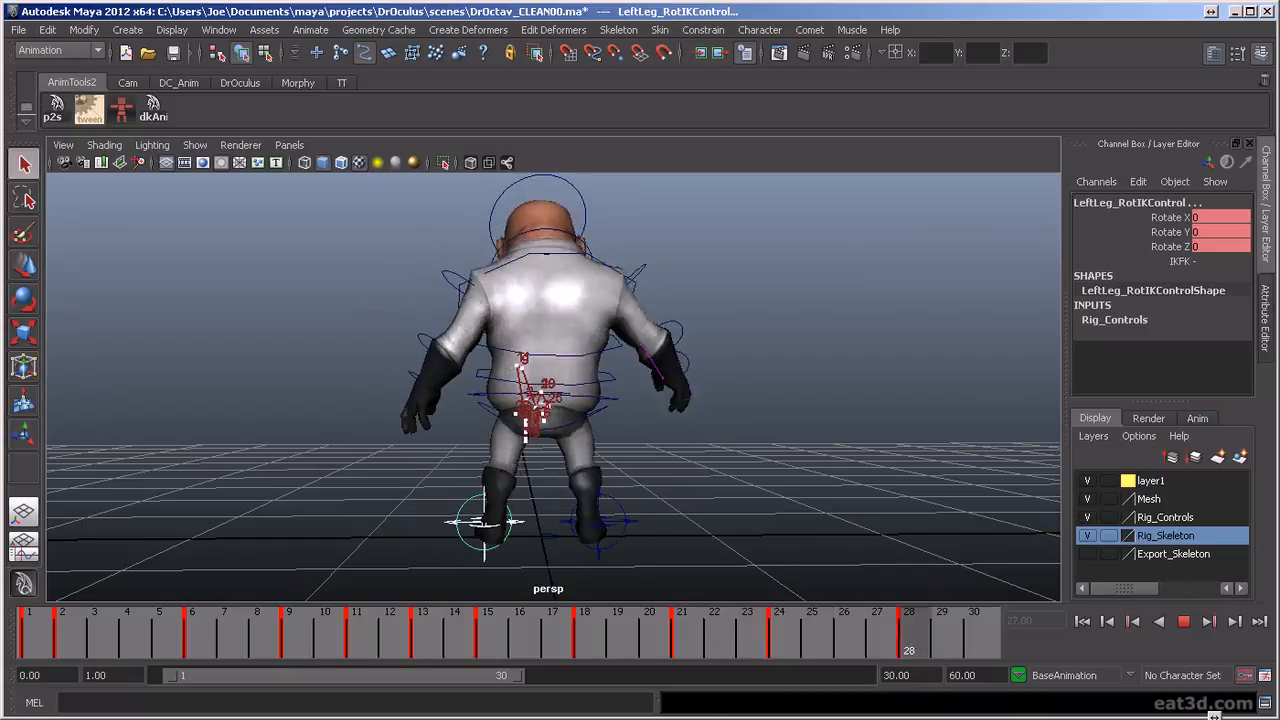
pyautogui.press('Escape')
# Replay and scrub the animation to frame 21, examining the torso's motion trail up close from the character's right side
pyautogui.click(1183, 621)
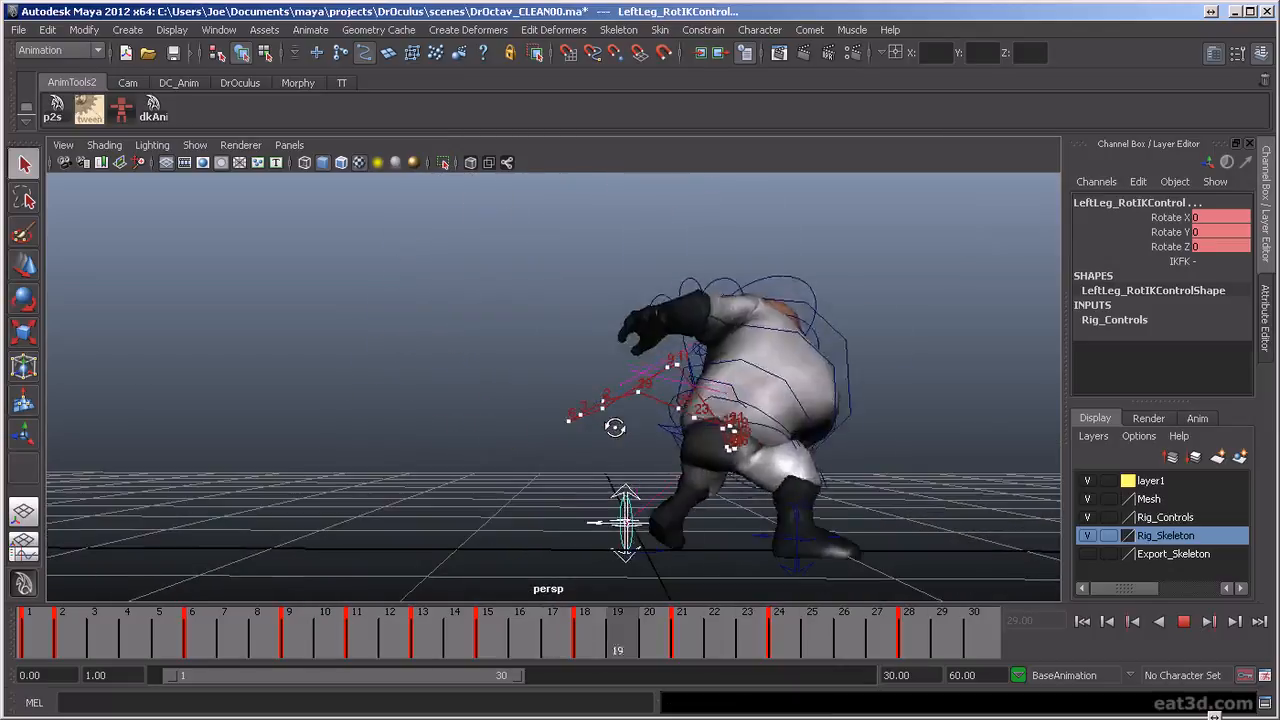
pyautogui.keyDown('alt'); pyautogui.moveTo(716, 482); pyautogui.dragTo(348, 482); pyautogui.keyUp('alt')
pyautogui.scroll(5, 365, 479)
pyautogui.keyDown('alt'); pyautogui.moveTo(425, 430); pyautogui.dragTo(637, 409, button='middle'); pyautogui.keyUp('alt')
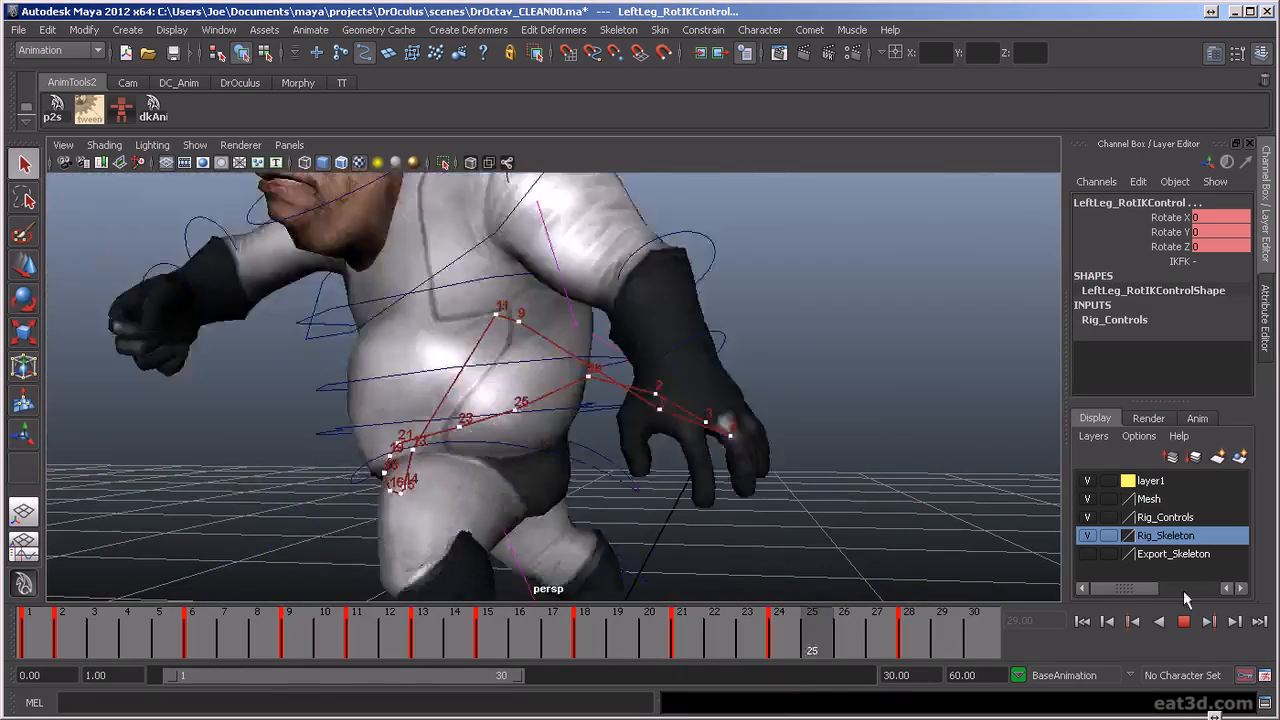
pyautogui.click(1183, 621)
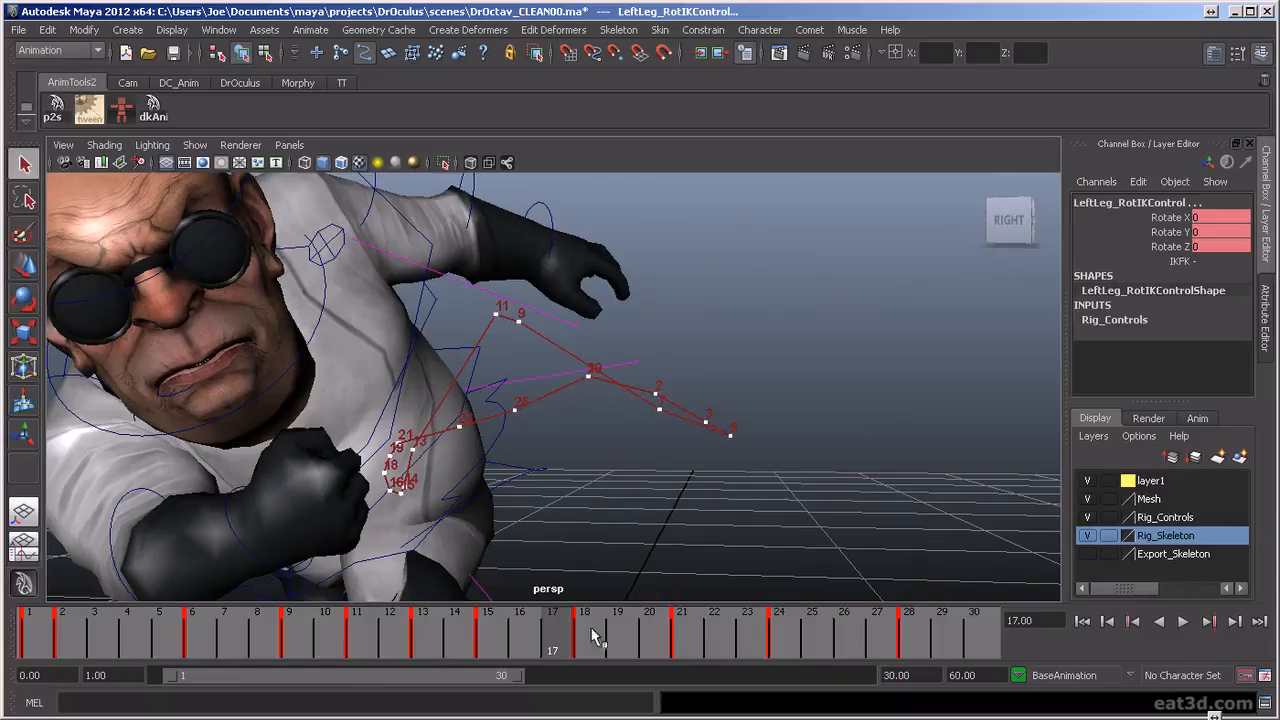
pyautogui.hotkey('alt', 'v')
pyautogui.click(675, 650)
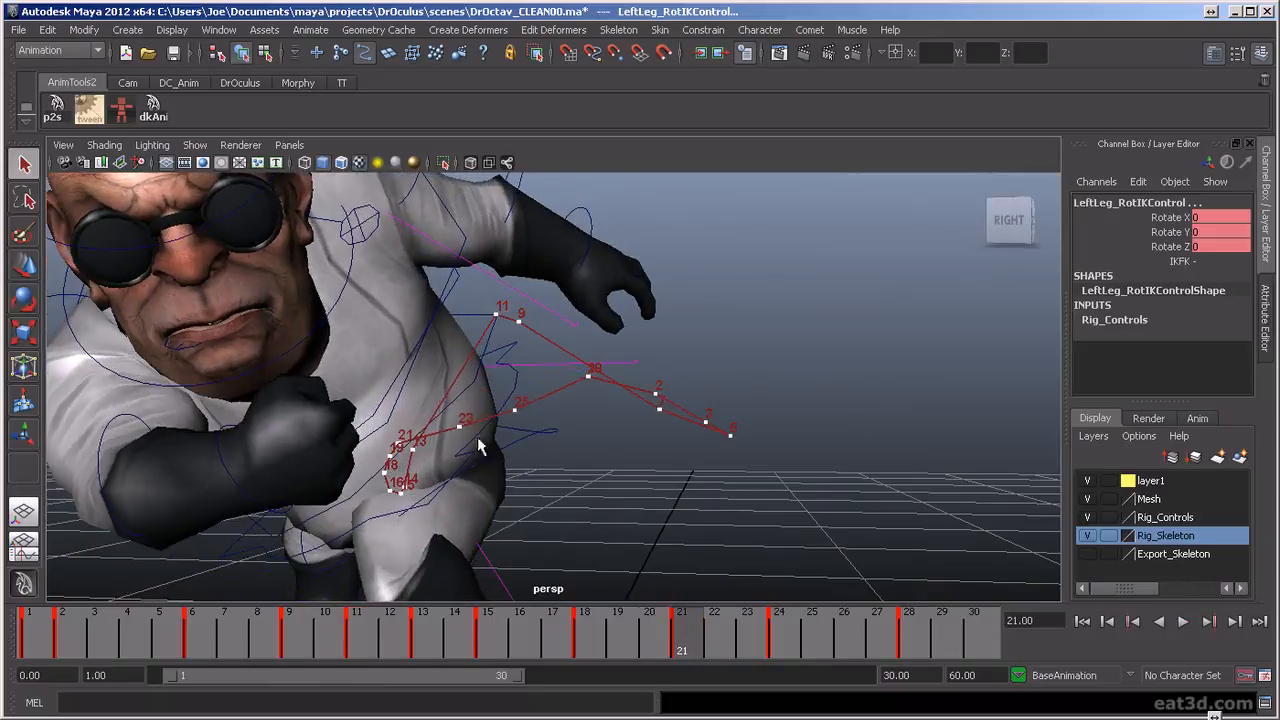
# Raise the torso control to Translate Y -0.101 at frame 23 and Translate Y -0.032 at frame 25 to smooth its arc
pyautogui.click(519, 385)
pyautogui.press('w')
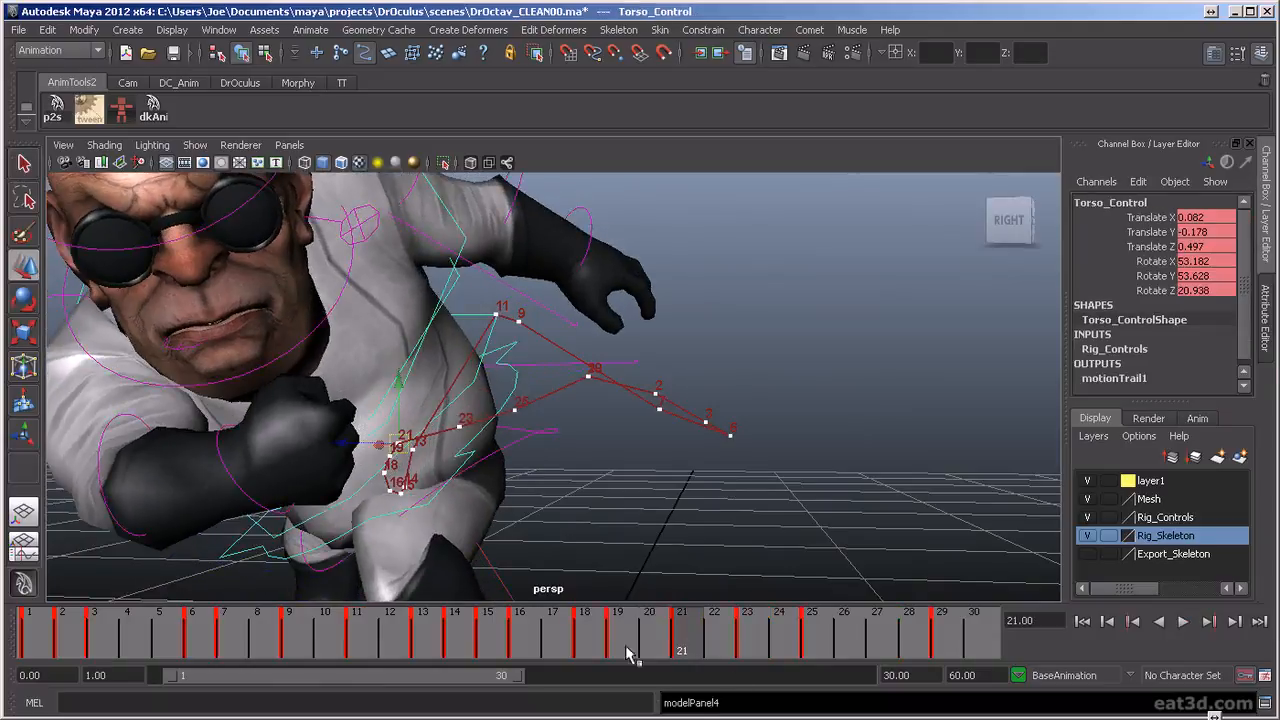
pyautogui.click(741, 648)
pyautogui.moveTo(463, 366); pyautogui.dragTo(456, 349)
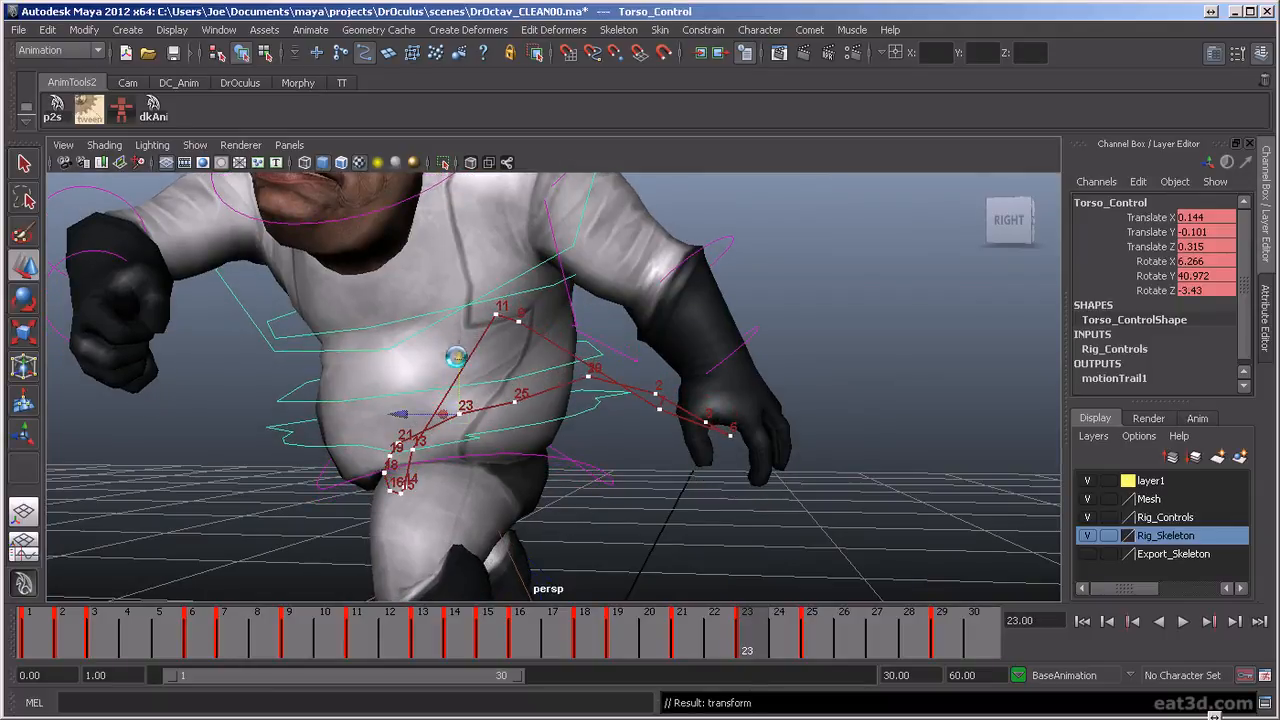
pyautogui.click(813, 630)
pyautogui.moveTo(513, 335); pyautogui.dragTo(513, 322)
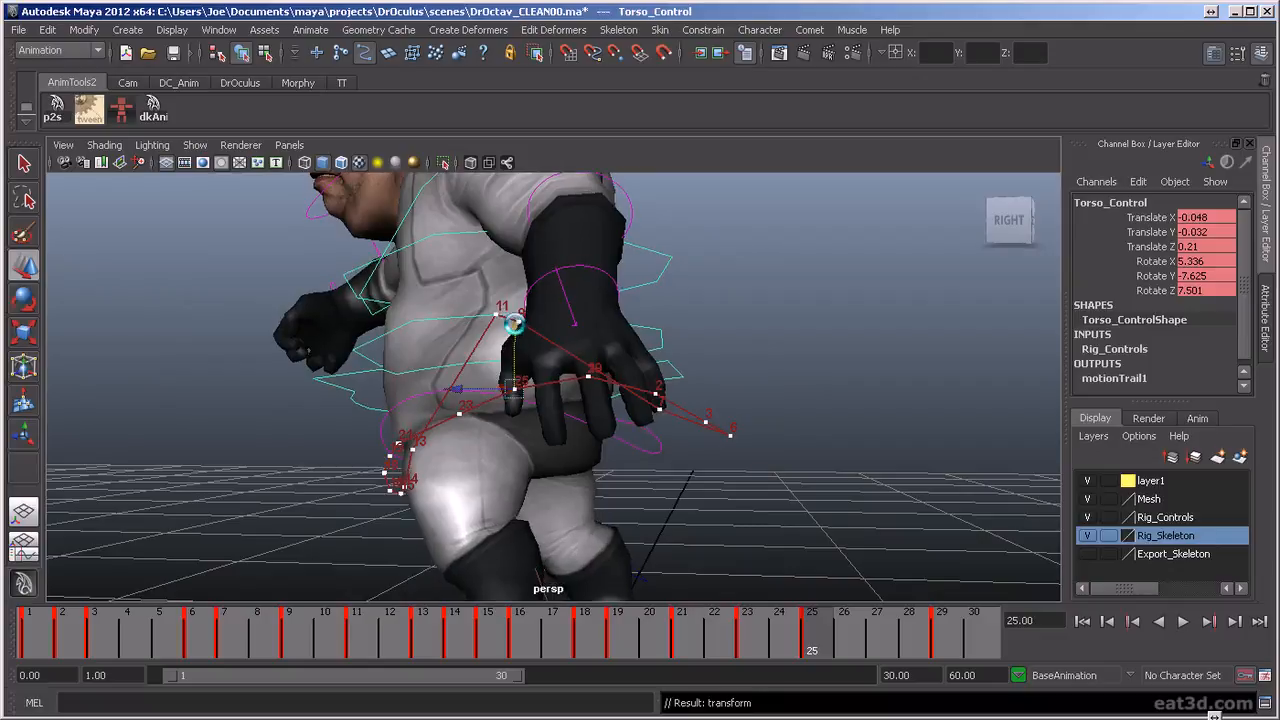
# Scrub to frame 30 and replay the animation from several angles, examining the full-body motion with the adjusted torso arc
pyautogui.moveTo(838, 632); pyautogui.dragTo(1012, 704)
pyautogui.keyDown('alt'); pyautogui.moveTo(940, 420); pyautogui.dragTo(857, 403, button='right'); pyautogui.keyUp('alt')
pyautogui.keyDown('alt'); pyautogui.moveTo(857, 403); pyautogui.dragTo(443, 451); pyautogui.keyUp('alt')
pyautogui.click(1181, 622)
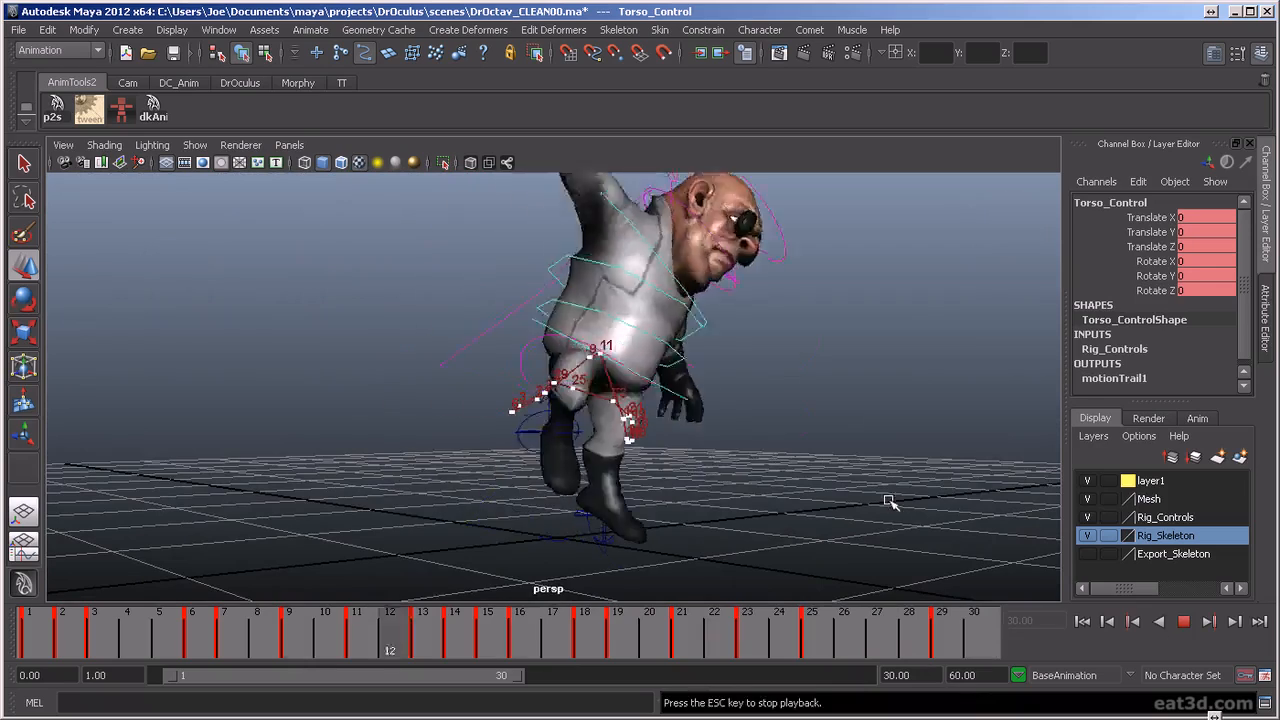
pyautogui.keyDown('alt'); pyautogui.moveTo(871, 500); pyautogui.dragTo(616, 459); pyautogui.keyUp('alt')
pyautogui.keyDown('alt'); pyautogui.moveTo(754, 396); pyautogui.dragTo(718, 455); pyautogui.keyUp('alt')
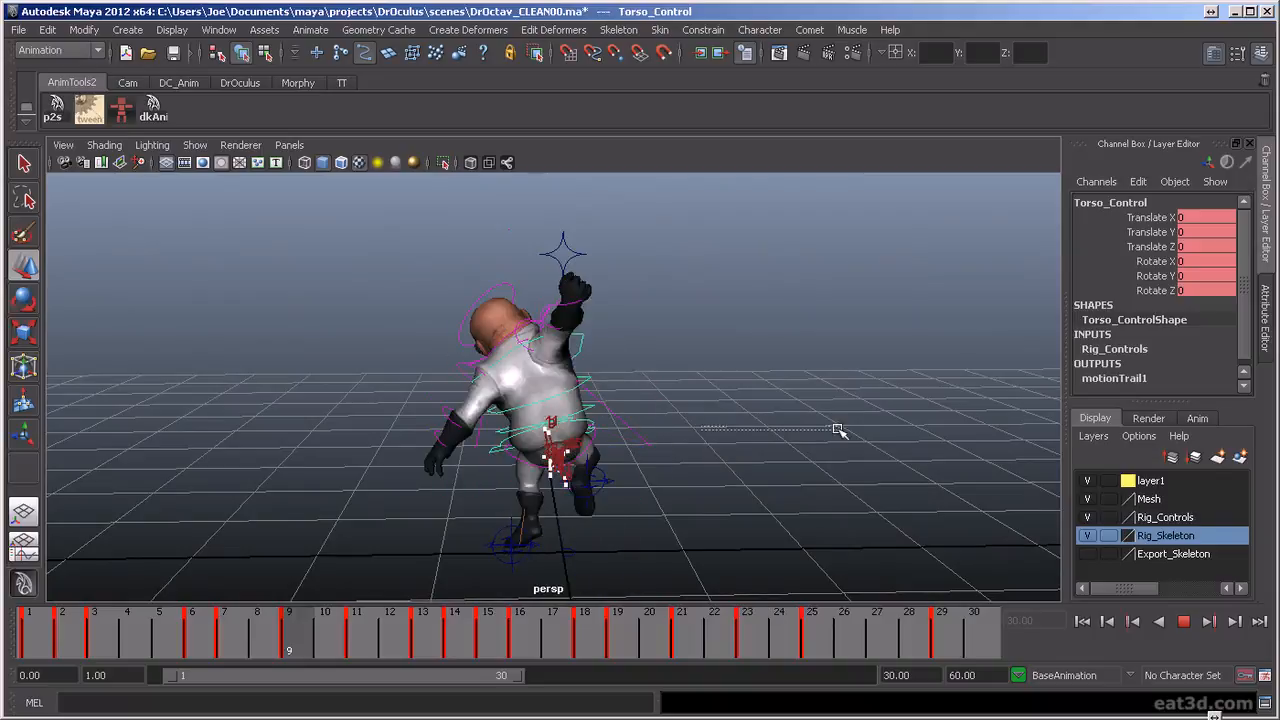
pyautogui.keyDown('alt'); pyautogui.moveTo(743, 432); pyautogui.dragTo(762, 484); pyautogui.keyUp('alt')
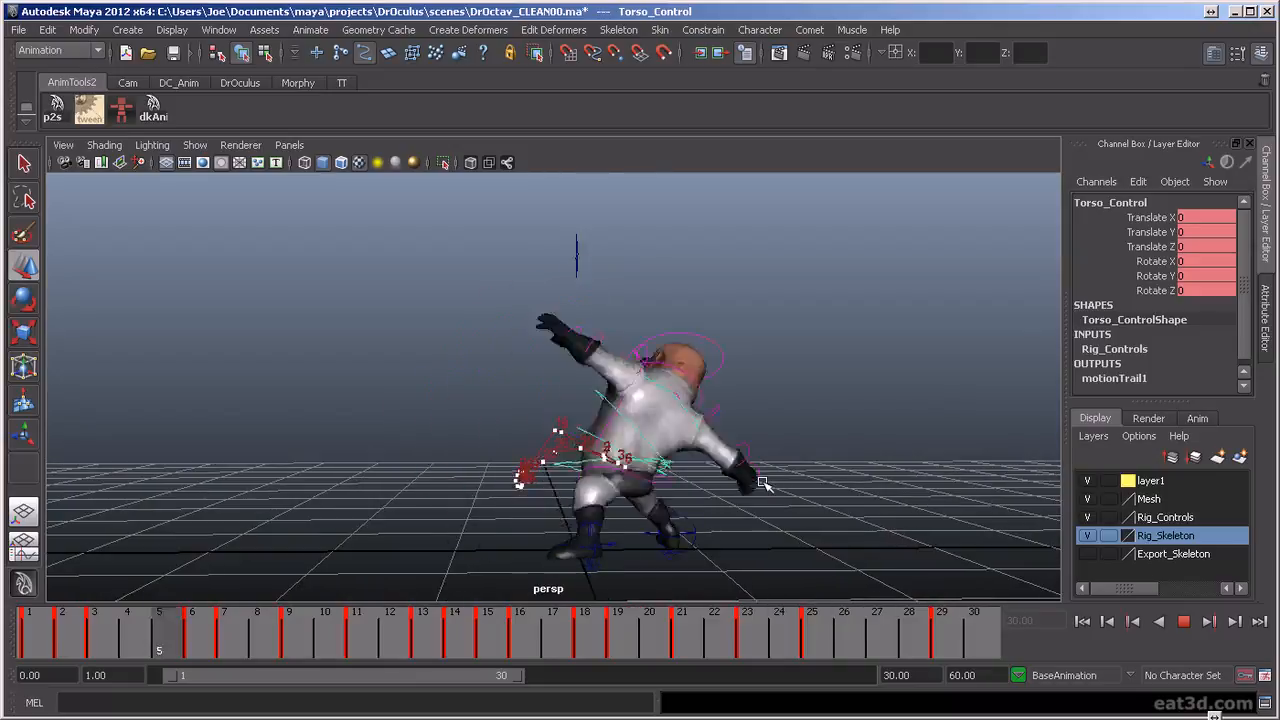
pyautogui.click(1185, 622)
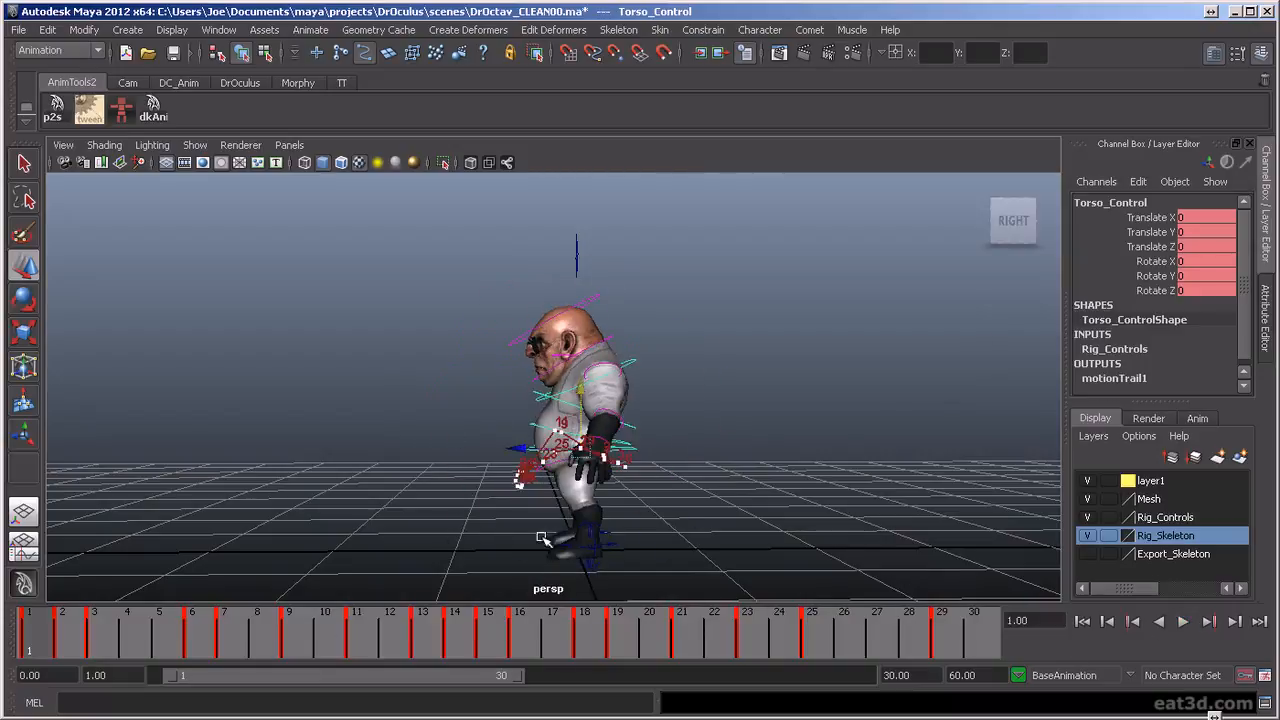
# Replay the animation from the right side and scrub around frames 13 to 16, examining the crouched punch pose
pyautogui.click(1183, 622)
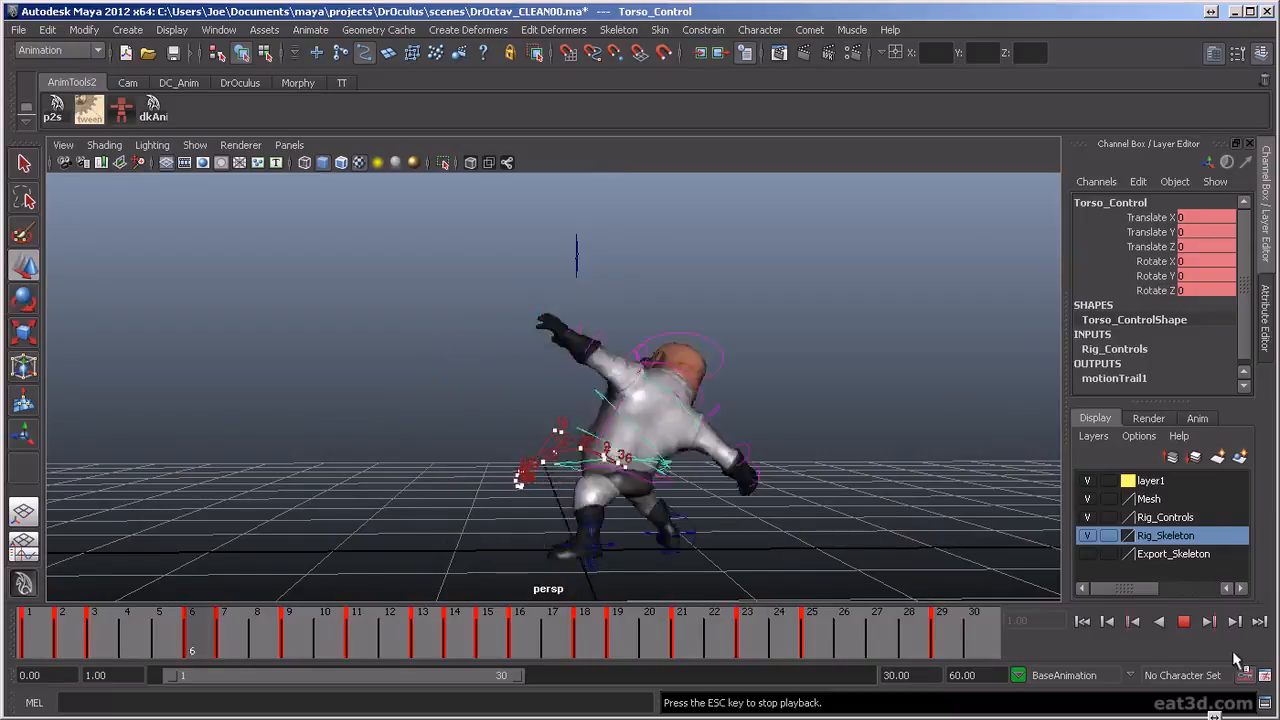
pyautogui.click(1188, 623)
pyautogui.moveTo(430, 624); pyautogui.dragTo(396, 624)
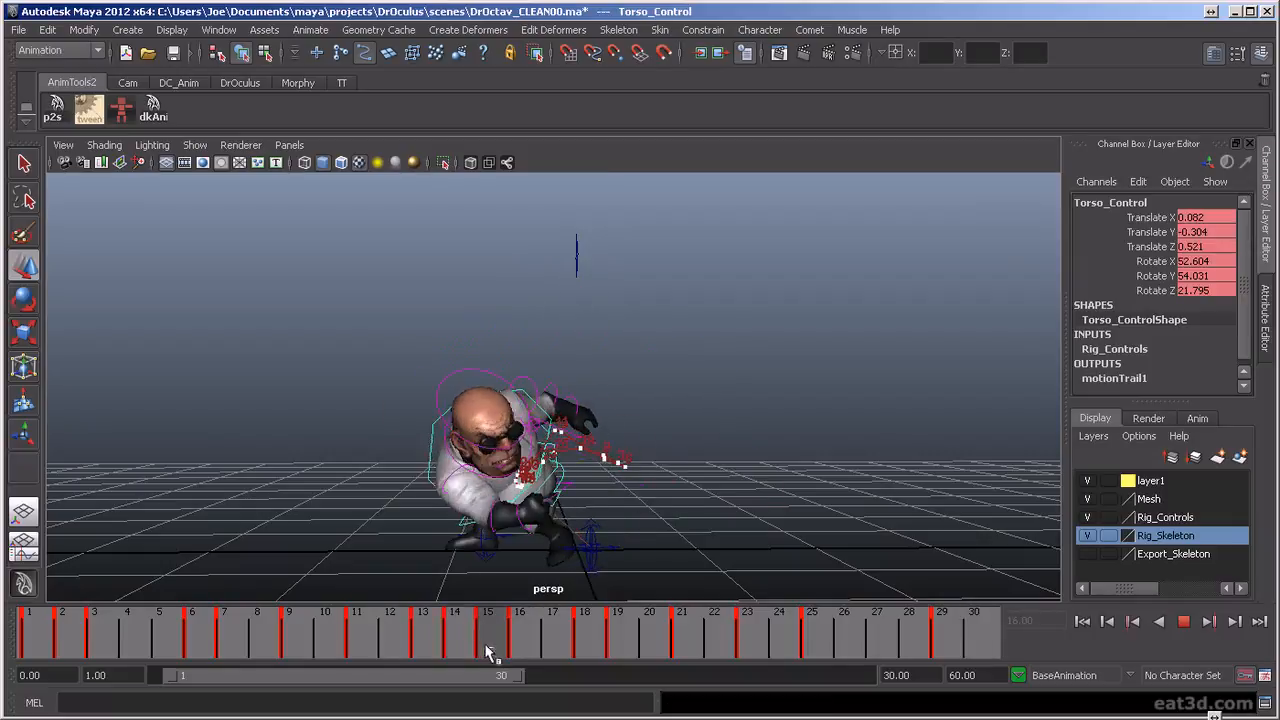
pyautogui.moveTo(497, 657); pyautogui.dragTo(555, 690)
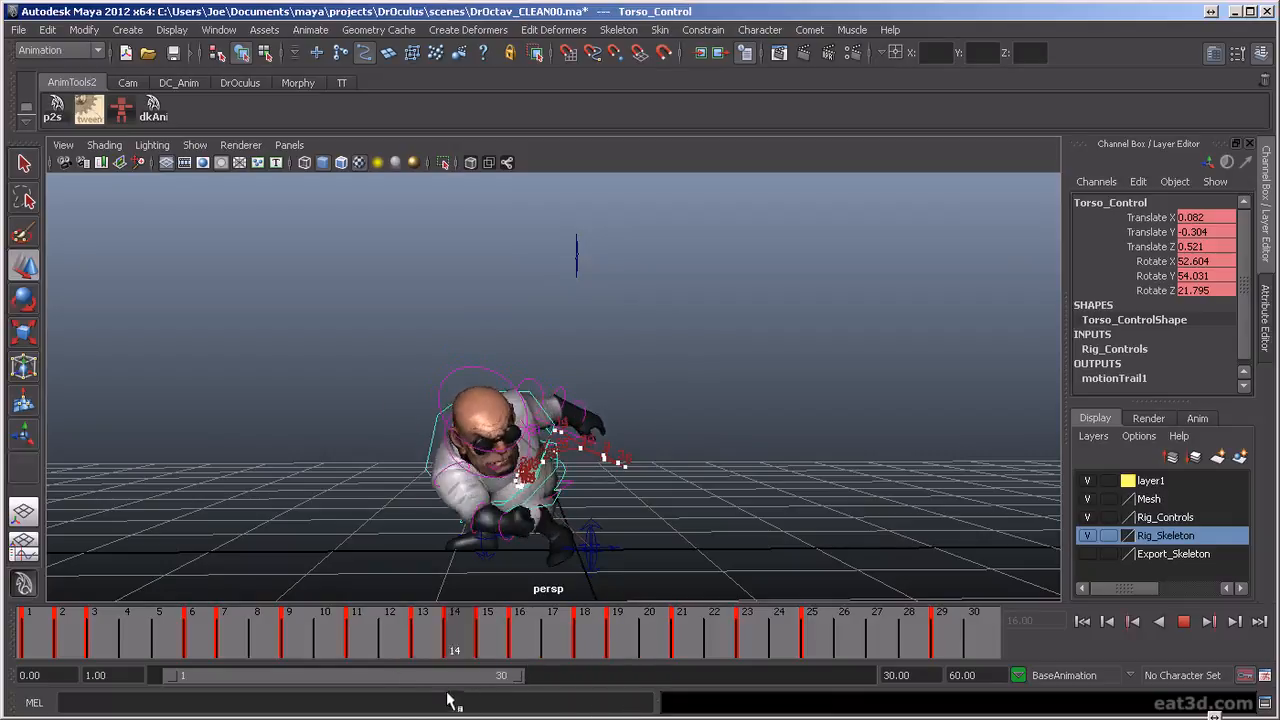
# Step frame by frame through frames 13 to 19 in a close-up from the right, examining the head and torso in the crouched punch
pyautogui.moveTo(452, 703); pyautogui.dragTo(436, 575)
pyautogui.scroll(5, 513, 522)
pyautogui.keyDown('alt'); pyautogui.moveTo(458, 500); pyautogui.dragTo(490, 375); pyautogui.keyUp('alt')
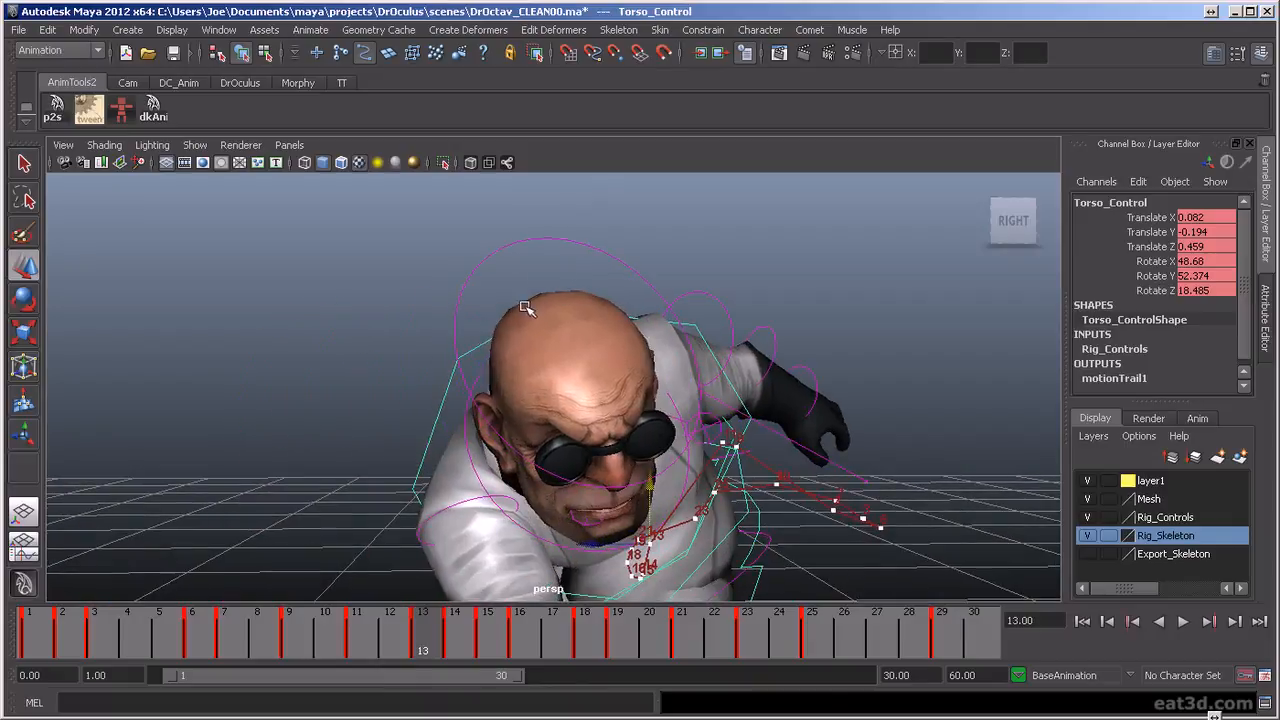
pyautogui.moveTo(412, 630); pyautogui.dragTo(486, 638)
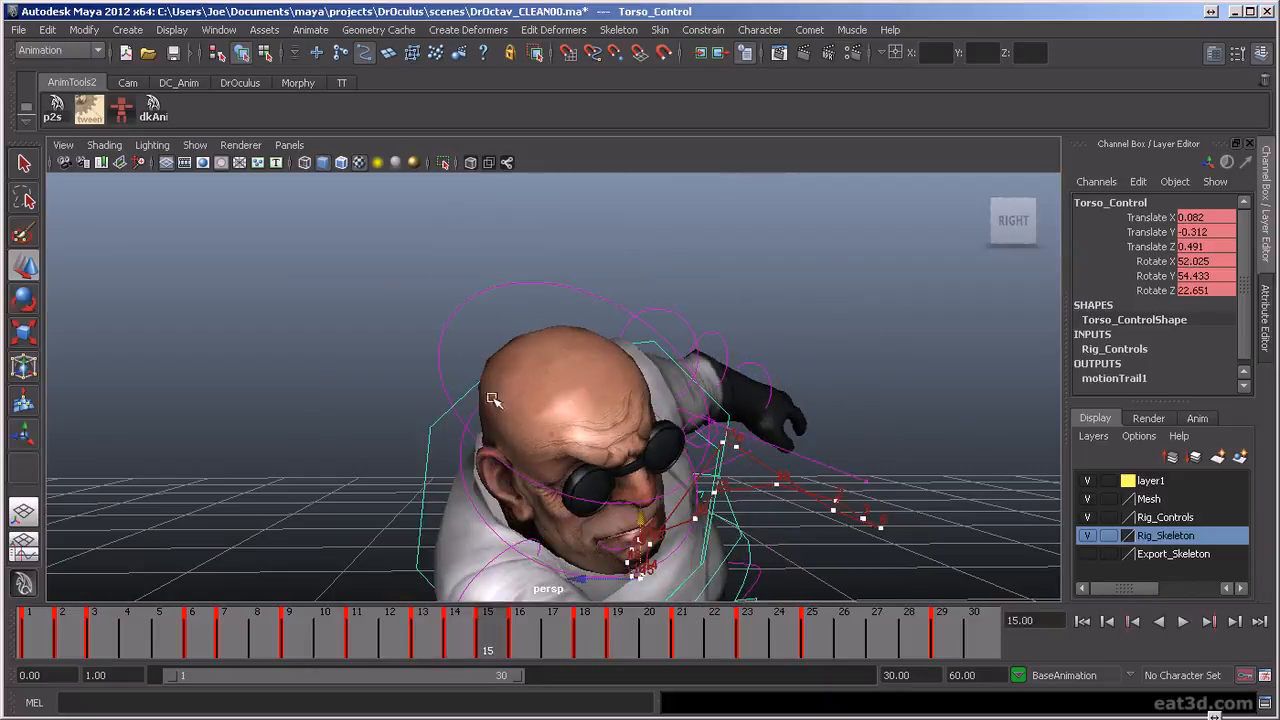
pyautogui.hotkey('alt', ',')
pyautogui.hotkey('alt', '.')
pyautogui.hotkey('alt', ',')
pyautogui.hotkey('alt', ',')
pyautogui.hotkey('alt', '.')
pyautogui.hotkey('alt', '.')
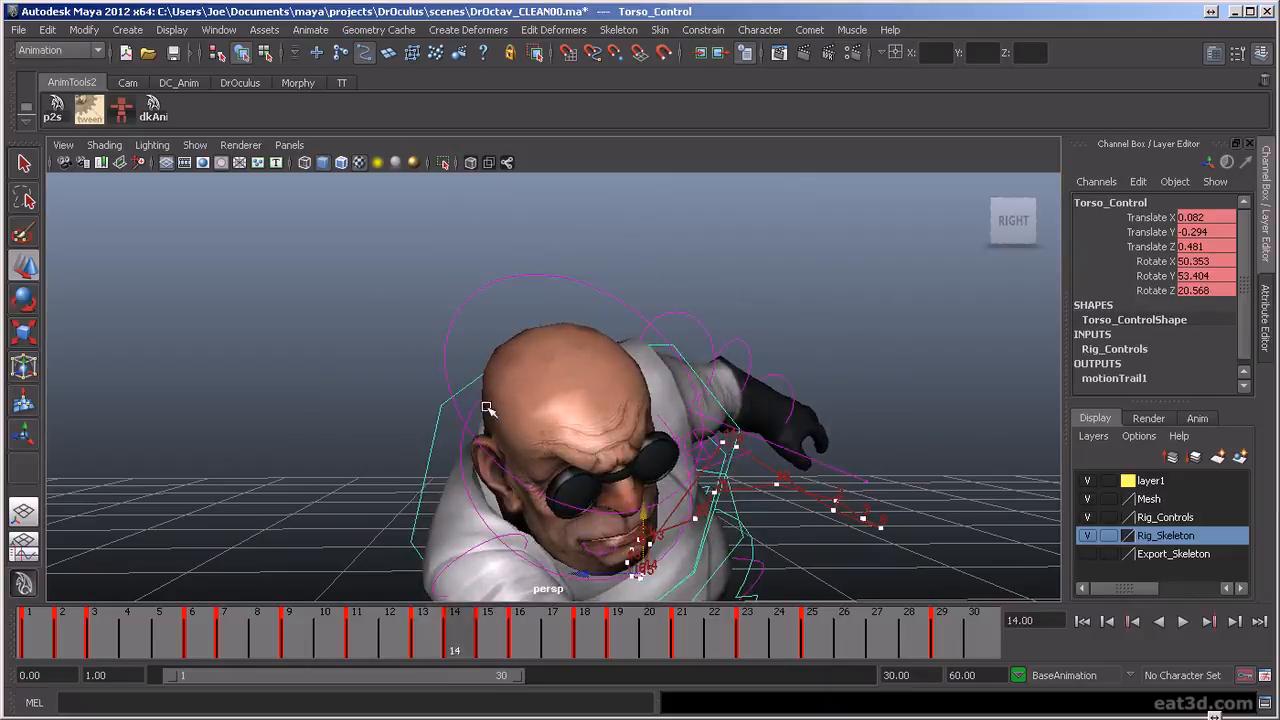
pyautogui.hotkey('alt', '.')
pyautogui.hotkey('alt', '.')
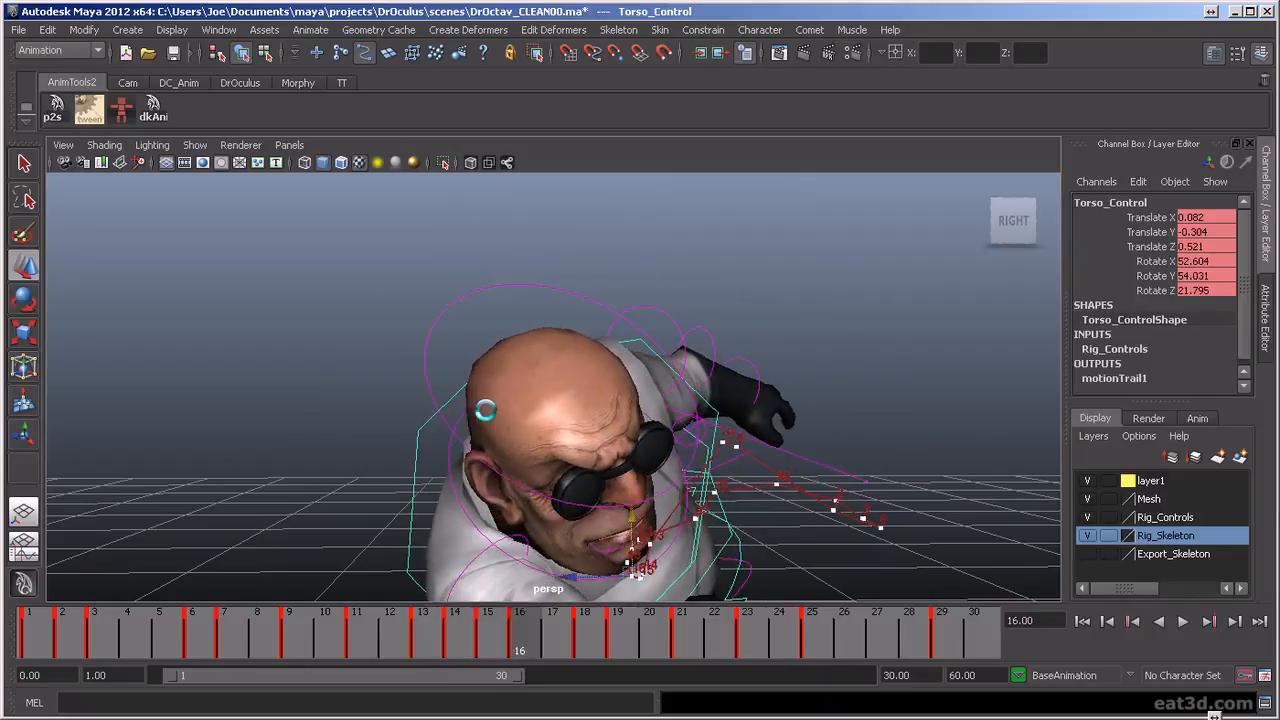
pyautogui.hotkey('alt', '.')
pyautogui.hotkey('alt', '.')
pyautogui.hotkey('alt', '.')
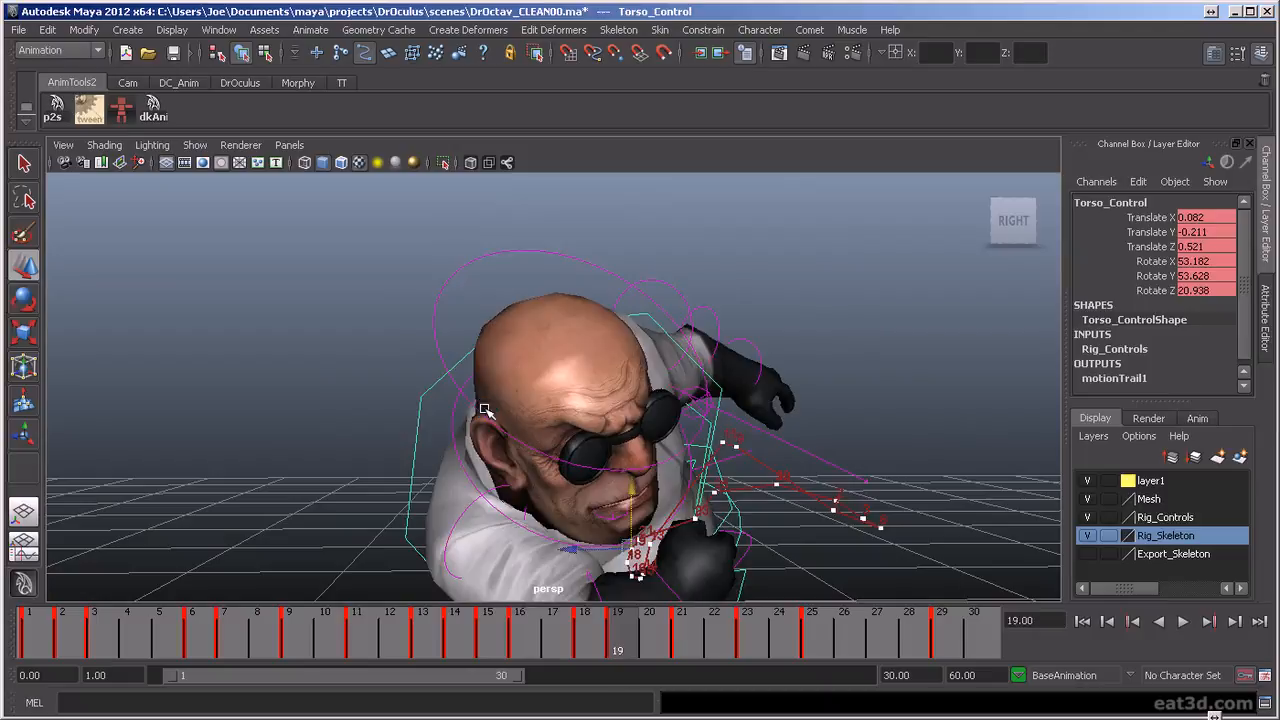
# Step back and forth through the torso control's keys between frames 13 and 19, examining how the crouch settles
pyautogui.press(',')
pyautogui.press(',')
pyautogui.press('.')
pyautogui.press(',')
pyautogui.press('.')
pyautogui.press('.')
pyautogui.press('.')
pyautogui.press(',')
pyautogui.press(',')
pyautogui.press(',')
pyautogui.press(',')
pyautogui.press(',')
pyautogui.press(',')
pyautogui.press(',')
pyautogui.press(',')
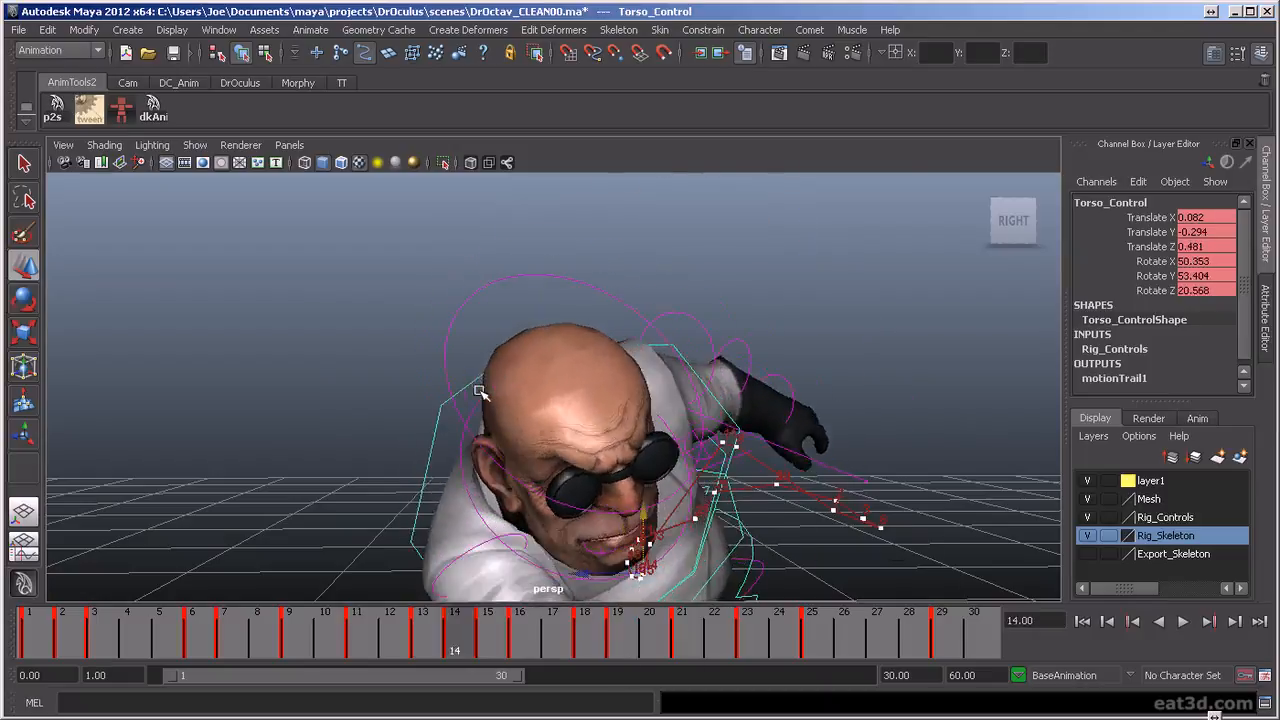
pyautogui.press('.')
pyautogui.press('.')
pyautogui.press('.')
pyautogui.press('.')
pyautogui.press('.')
pyautogui.press(',')
pyautogui.press(',')
pyautogui.press(',')
pyautogui.press(',')
pyautogui.press(',')
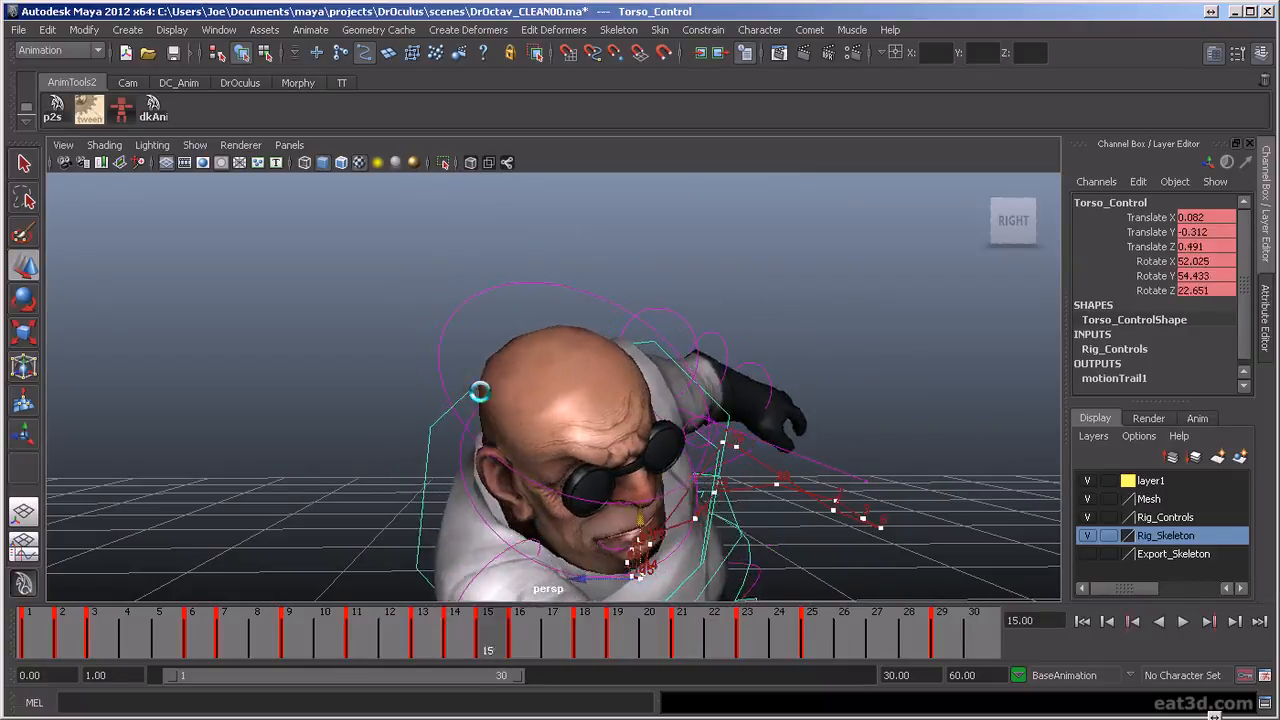
pyautogui.press('.')
pyautogui.press('.')
pyautogui.press('.')
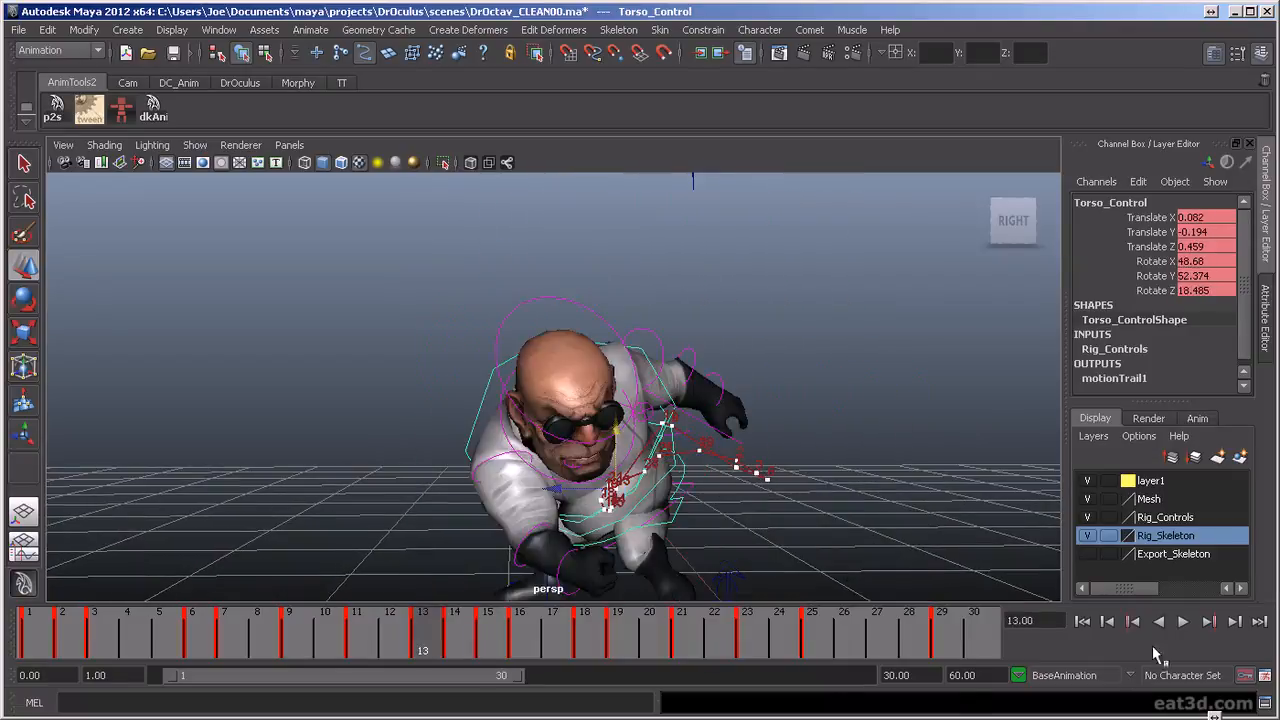
# Replay the animation and stop at frame 17, examining the whole crouched figure from a low right-side angle
pyautogui.click(1183, 622)
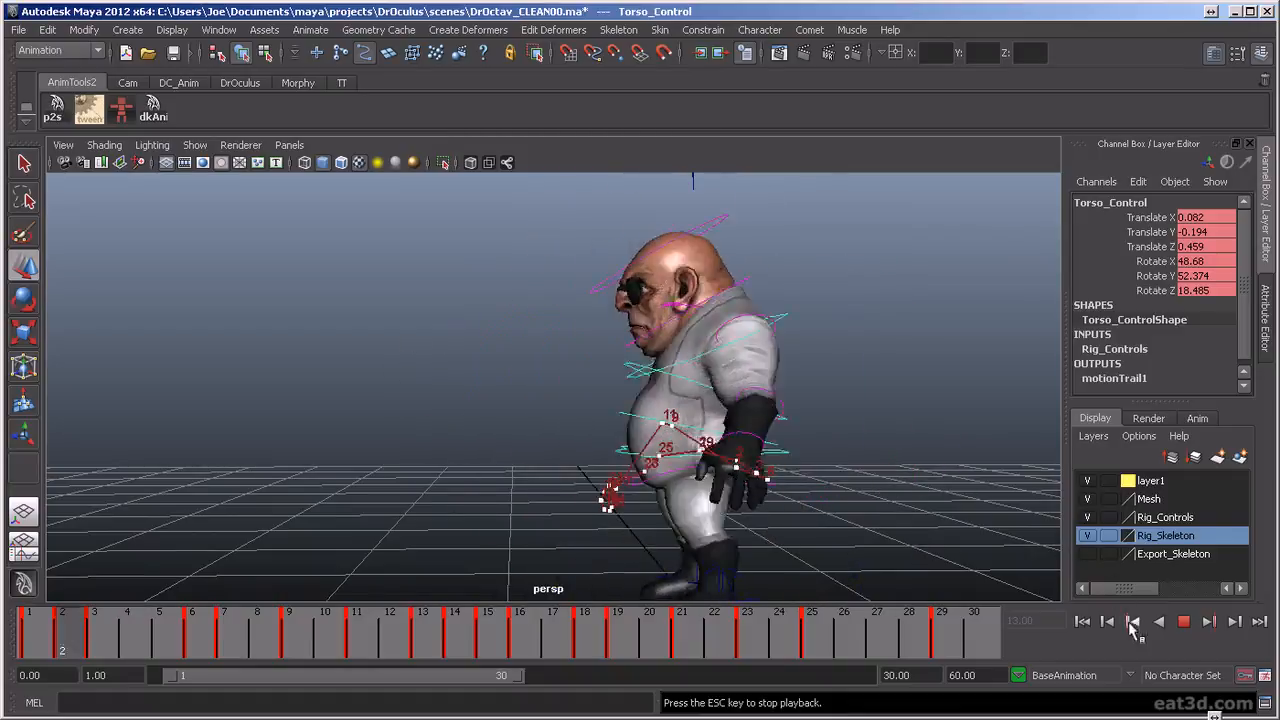
pyautogui.click(1190, 626)
pyautogui.hotkey('alt', 'v')
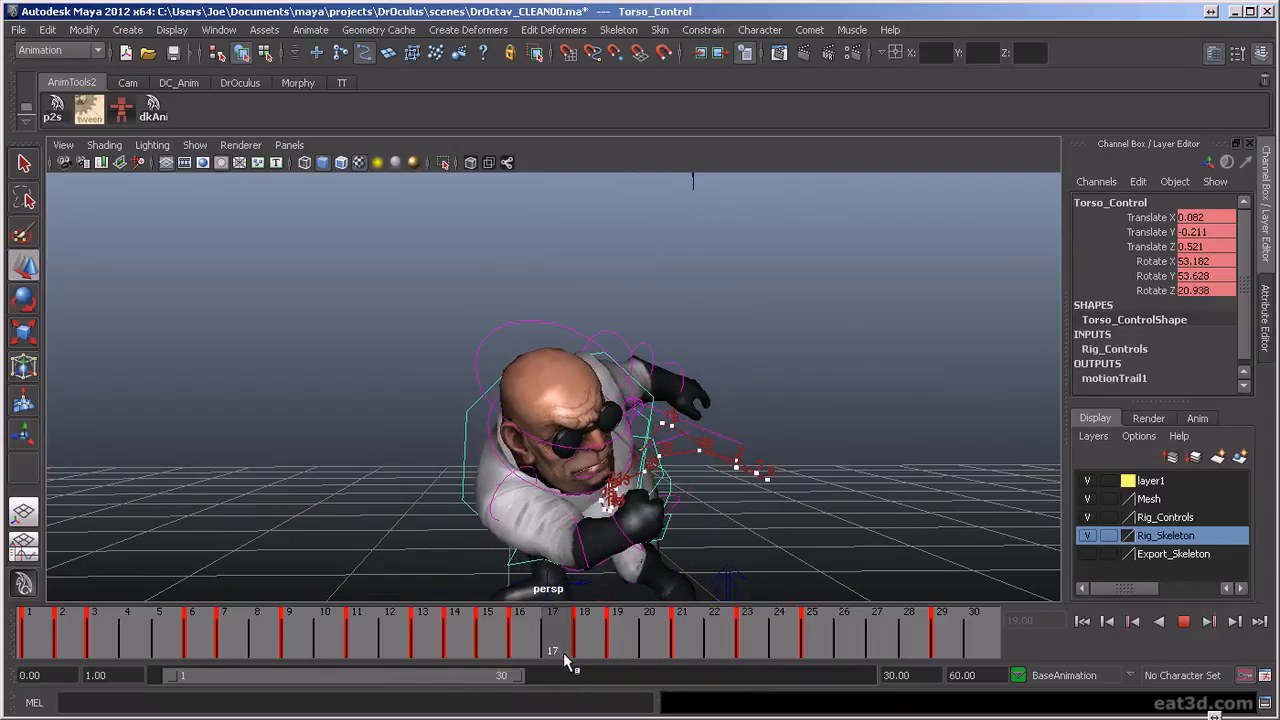
pyautogui.hotkey('alt', 'v')
pyautogui.keyDown('alt'); pyautogui.moveTo(707, 531); pyautogui.dragTo(711, 520); pyautogui.keyUp('alt')
pyautogui.keyDown('alt'); pyautogui.moveTo(711, 520); pyautogui.dragTo(730, 519, button='right'); pyautogui.keyUp('alt')
pyautogui.keyDown('alt'); pyautogui.moveTo(730, 519); pyautogui.dragTo(737, 400, button='middle'); pyautogui.keyUp('alt')
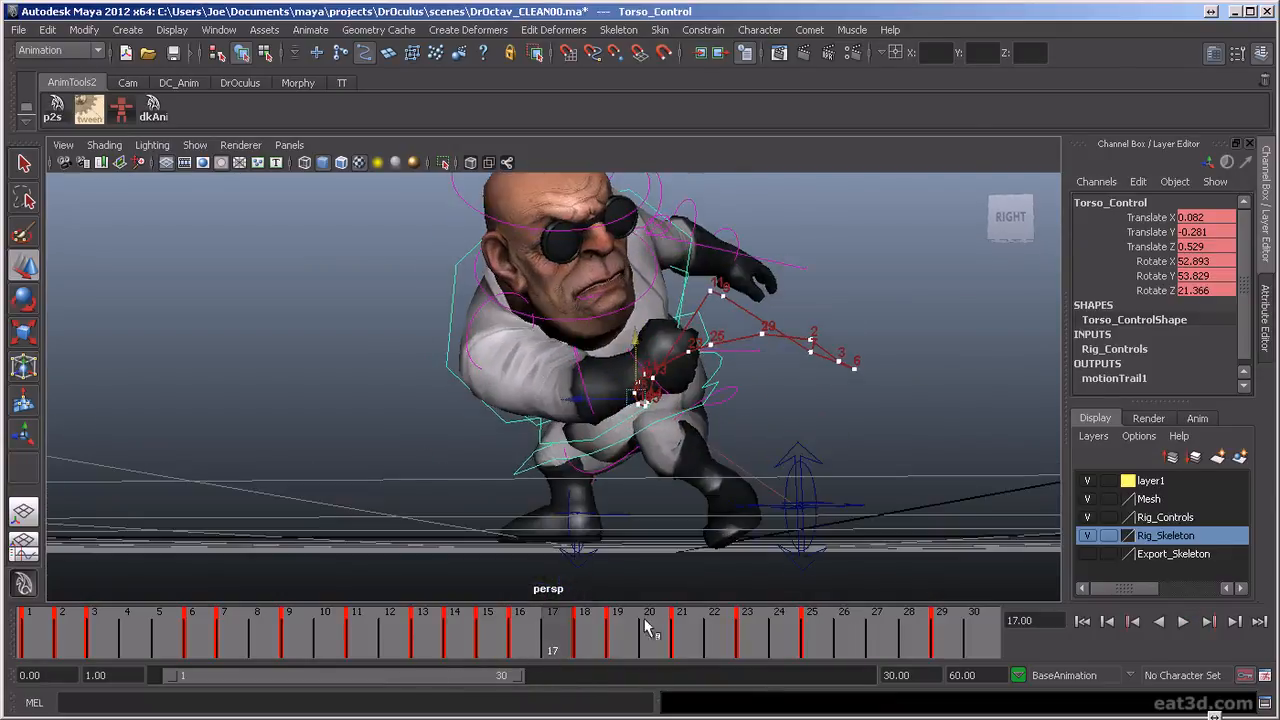
# Shift the torso control to Translate Z 0.506 at frame 16 and Translate Z 0.499 at frame 15 to smooth its trail
pyautogui.hotkey('alt', 'v')
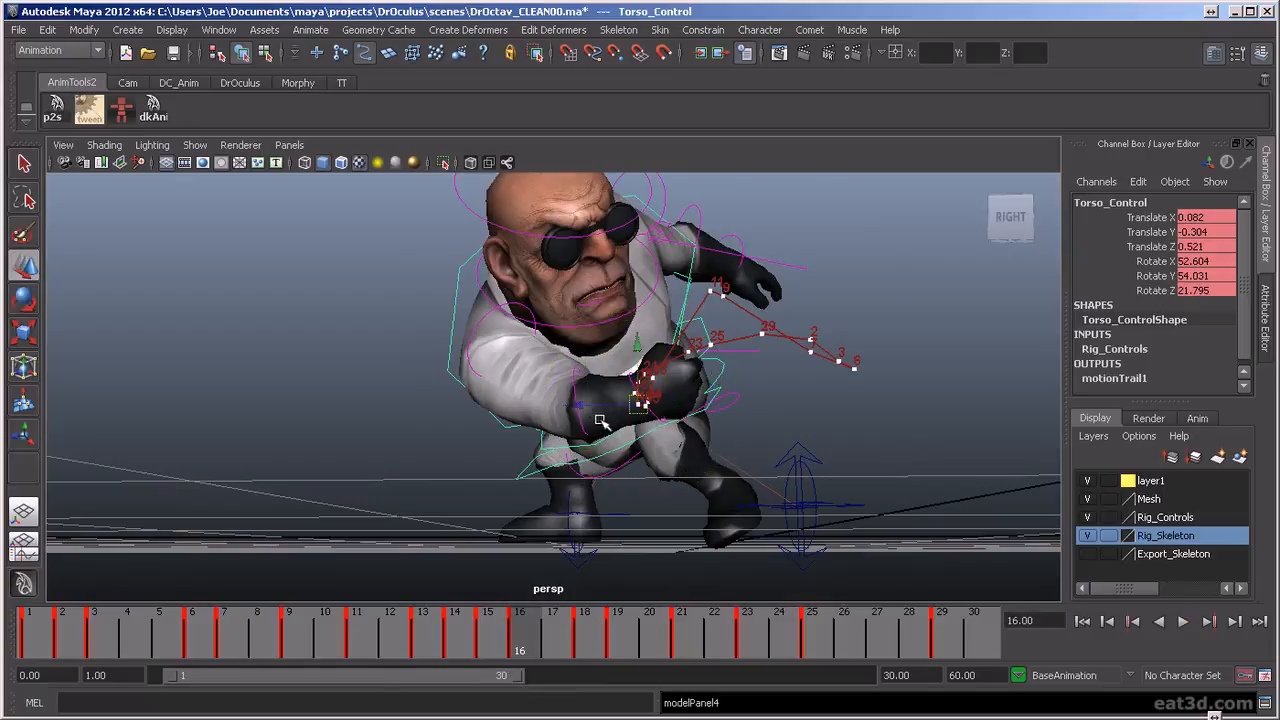
pyautogui.moveTo(586, 408); pyautogui.dragTo(588, 409)
pyautogui.press(',')
pyautogui.press(',')
pyautogui.press(',')
pyautogui.press('.')
pyautogui.press('.')
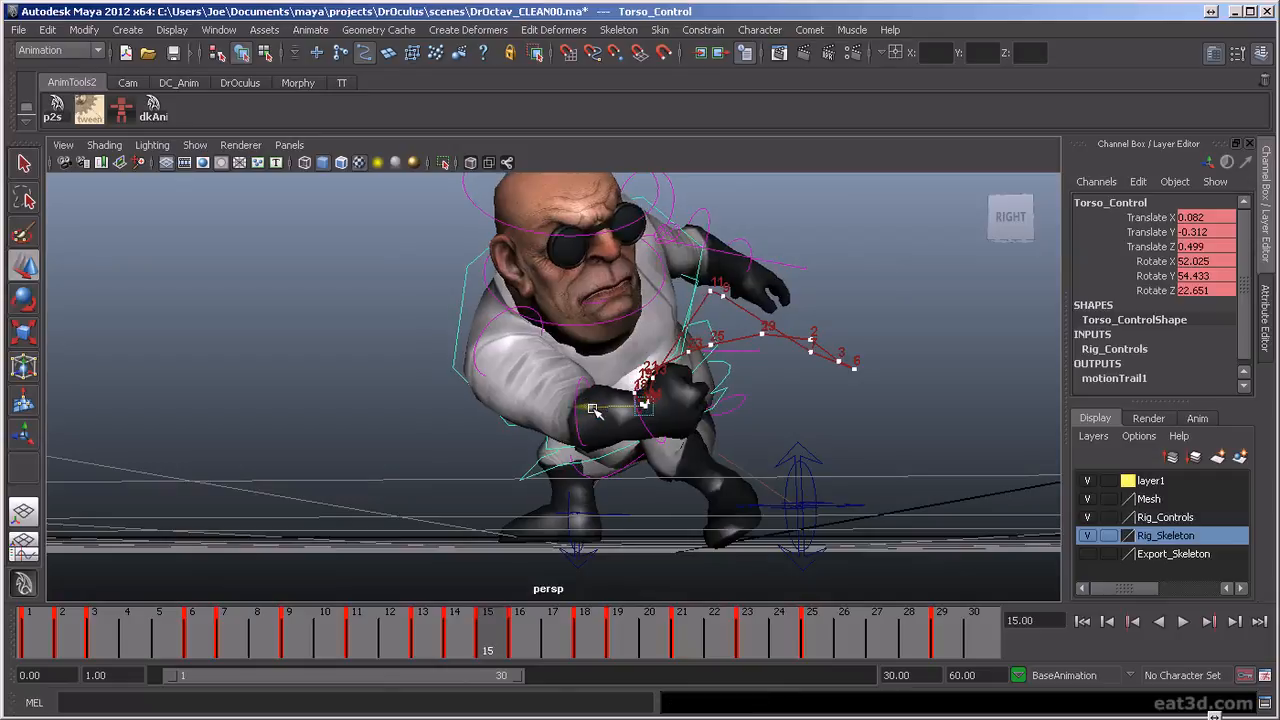
# Step repeatedly through the torso control's keys around frames 13 to 19, checking the adjusted trail at the bottom of the crouch
pyautogui.press(',')
pyautogui.press(',')
pyautogui.press('.')
pyautogui.press('.')
pyautogui.press('.')
pyautogui.press('.')
pyautogui.press(',')
pyautogui.press(',')
pyautogui.press(',')
pyautogui.press(',')
pyautogui.press('.')
pyautogui.press('.')
pyautogui.press('.')
pyautogui.press('.')
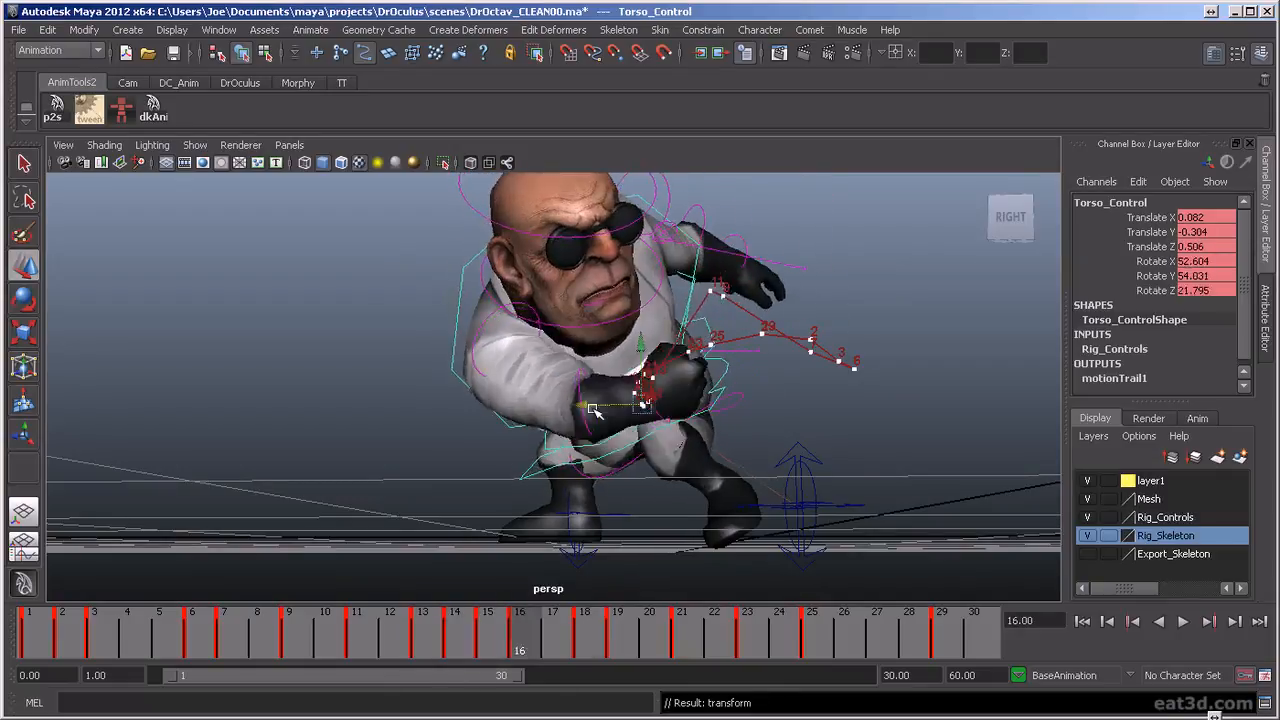
pyautogui.press(',')
pyautogui.press(',')
pyautogui.press(',')
pyautogui.press('.')
pyautogui.press('.')
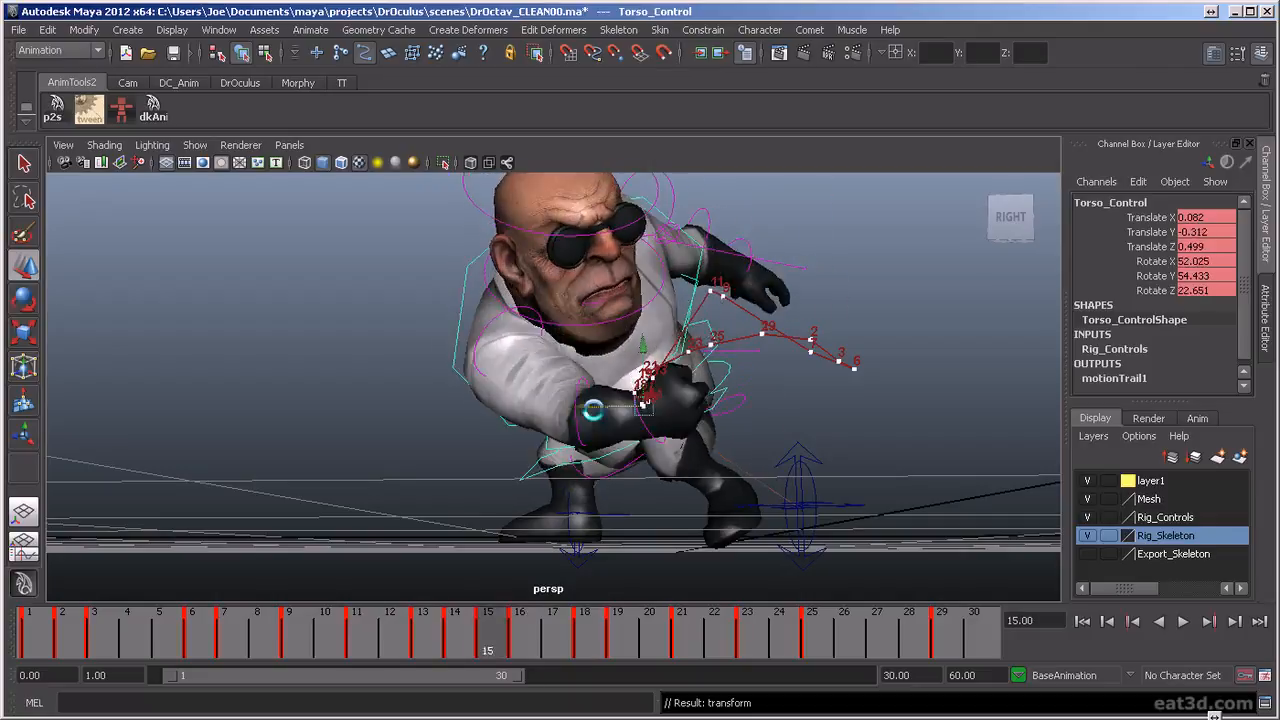
pyautogui.press('.')
pyautogui.press('.')
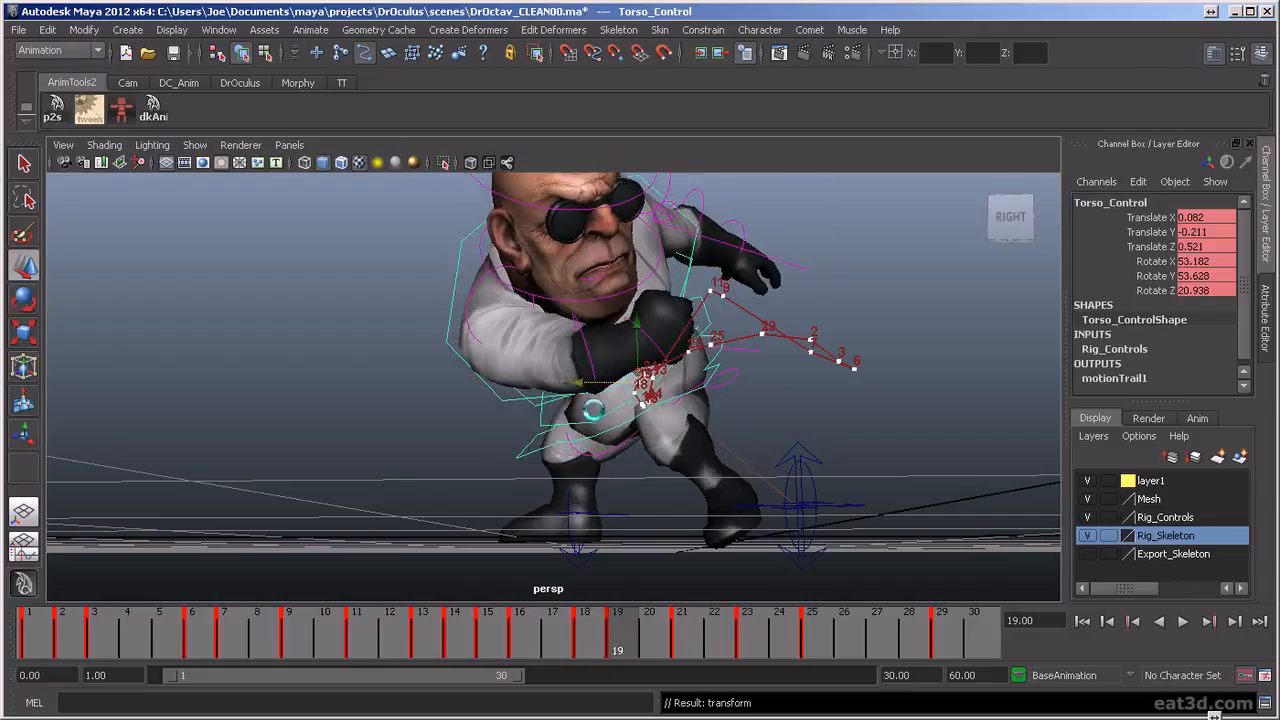
pyautogui.press(',')
pyautogui.press(',')
pyautogui.press(',')
pyautogui.press(',')
pyautogui.press(',')
pyautogui.press('.')
pyautogui.press('.')
pyautogui.press('.')
pyautogui.press('.')
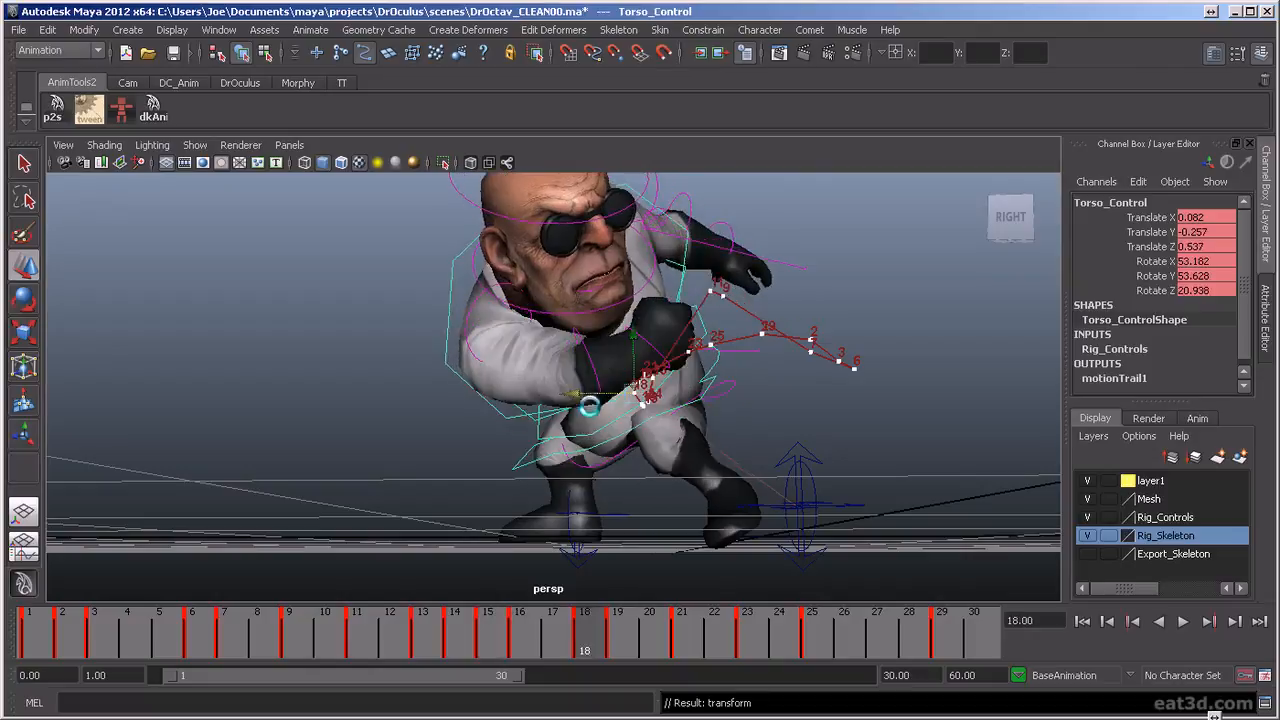
pyautogui.press(',')
pyautogui.press(',')
pyautogui.press(',')
pyautogui.press(',')
pyautogui.press('.')
pyautogui.press('.')
pyautogui.press('.')
pyautogui.press('.')
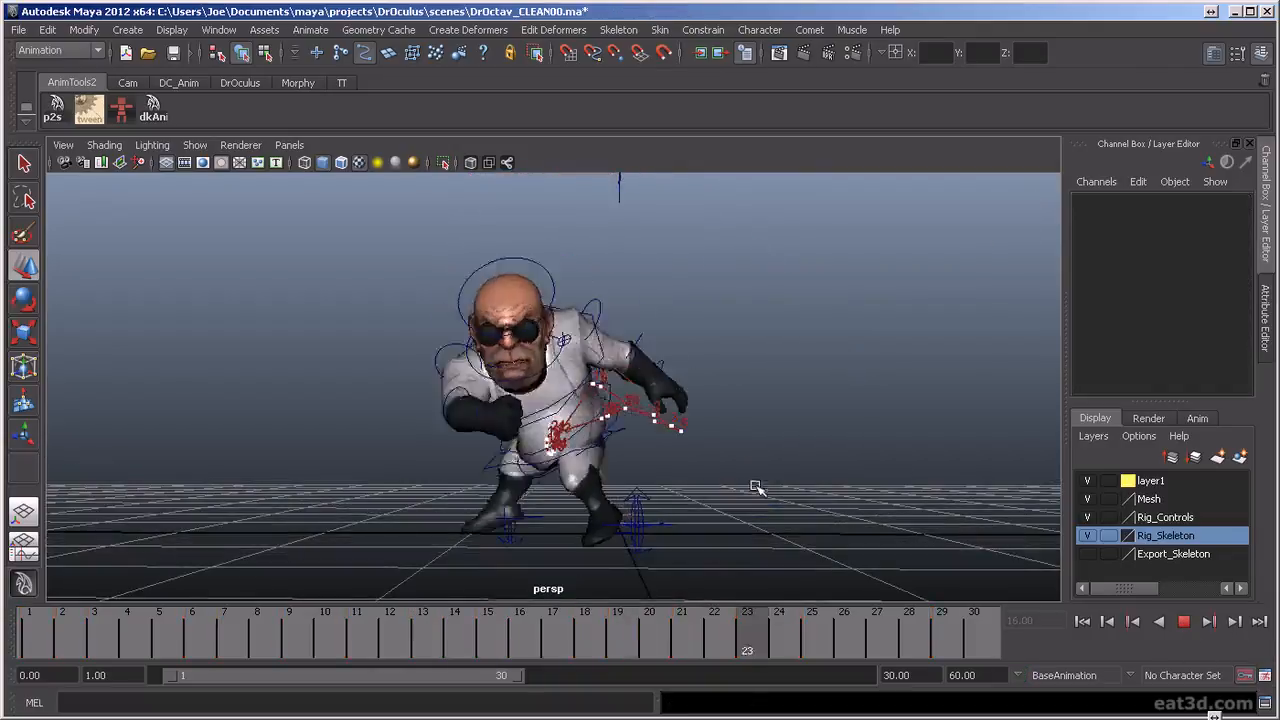
# Replay the animation with nothing selected, reviewing the full-body motion from both sides and from behind
pyautogui.keyDown('alt'); pyautogui.moveTo(911, 449); pyautogui.dragTo(326, 466); pyautogui.keyUp('alt')
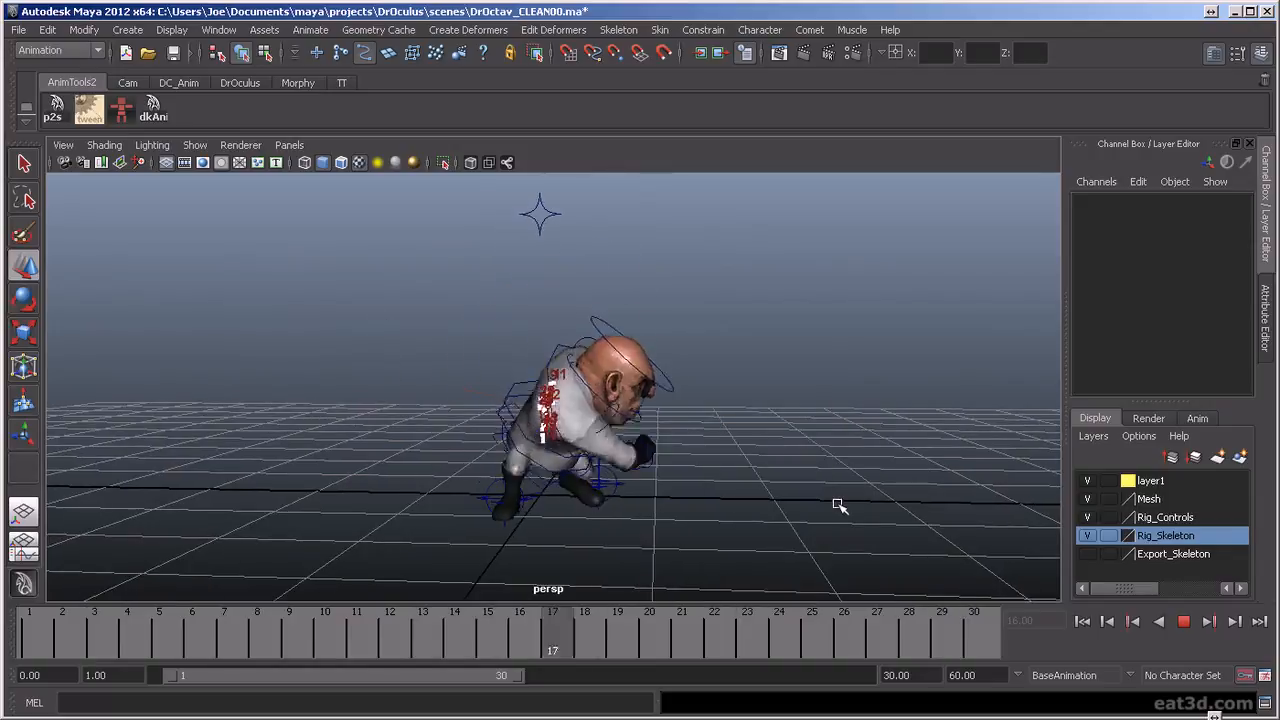
pyautogui.keyDown('alt'); pyautogui.moveTo(785, 506); pyautogui.dragTo(638, 505); pyautogui.keyUp('alt')
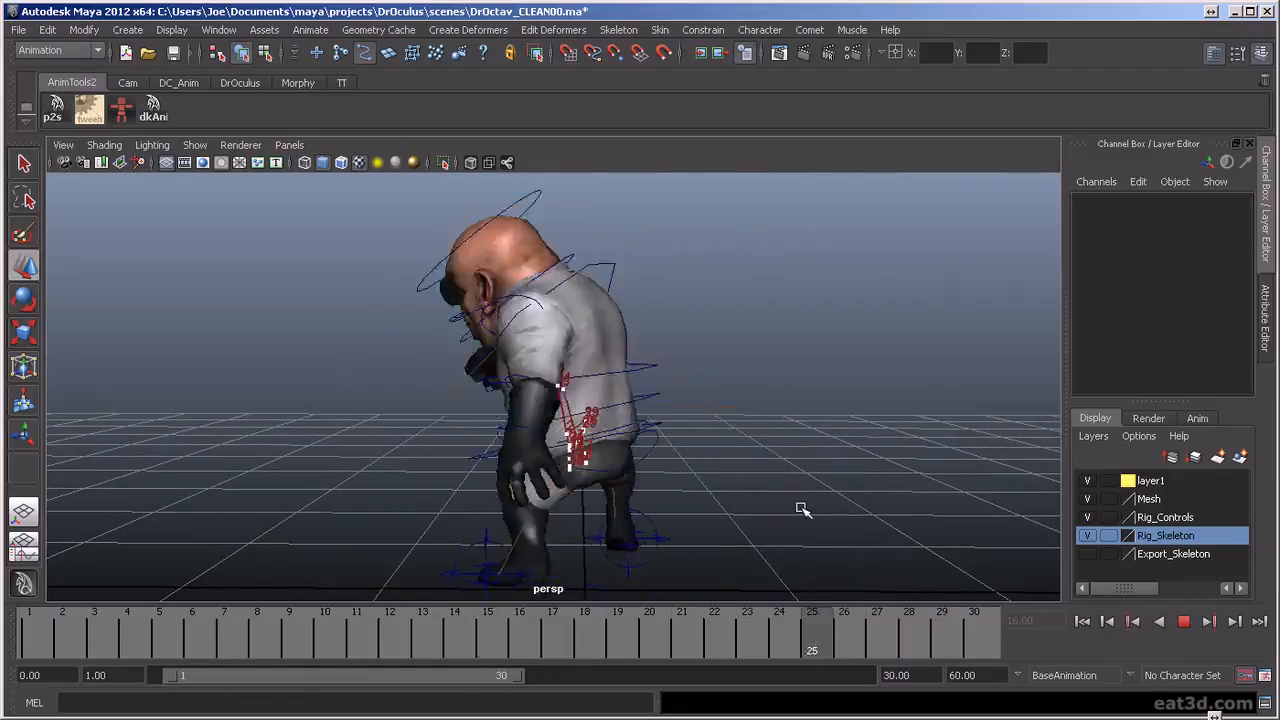
pyautogui.click(1183, 622)
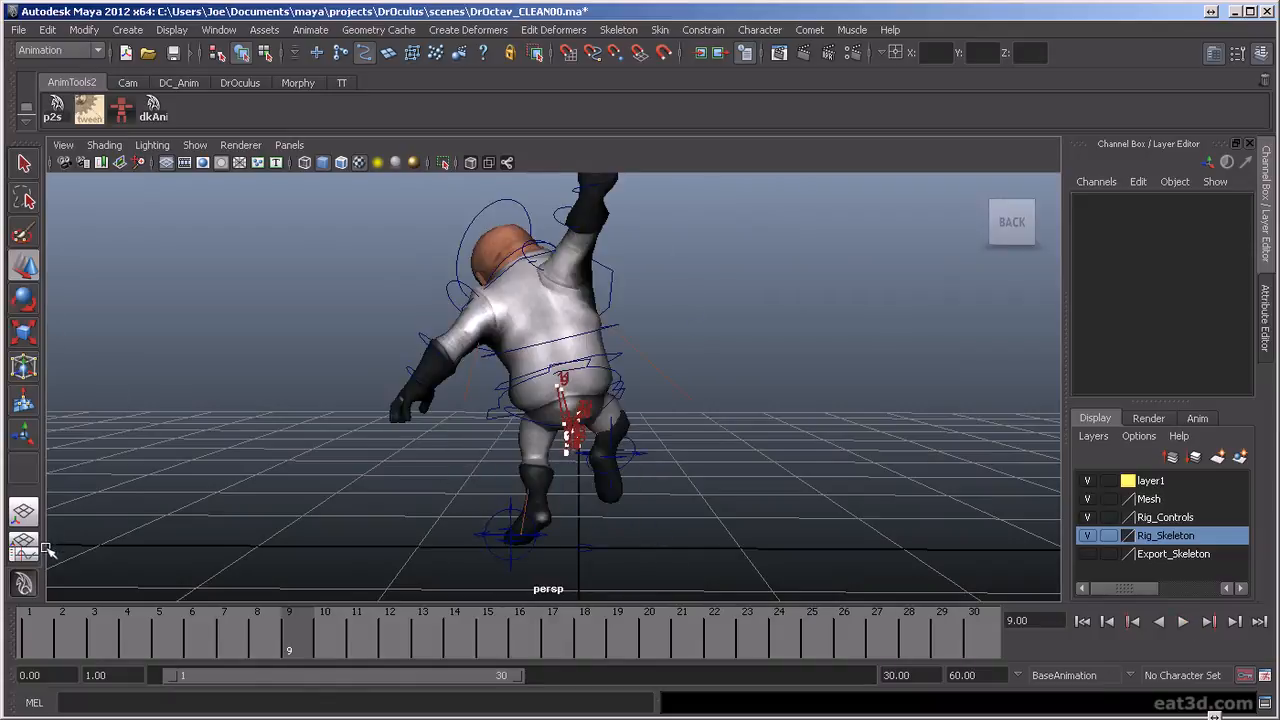
# Delete the torso's motion trail, motionTrail1Handle, from the scene using the Outliner
pyautogui.hotkey('shift', 'o')
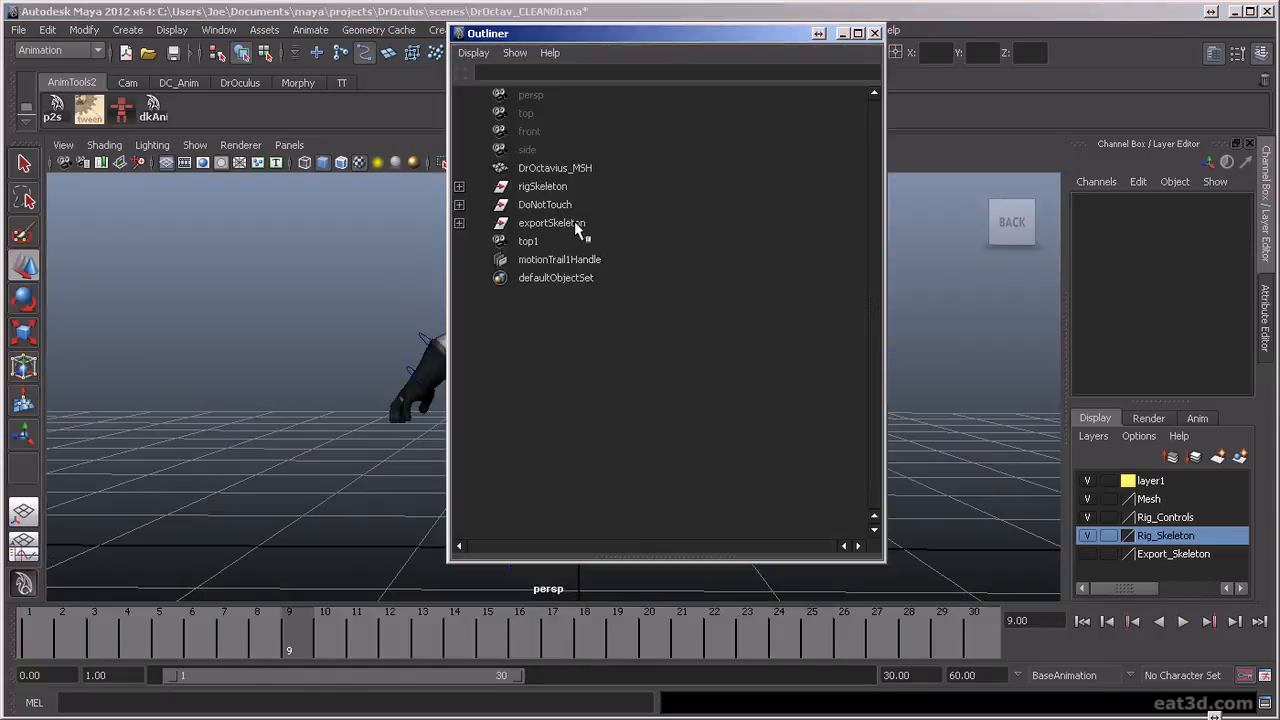
pyautogui.click(585, 259)
pyautogui.press('Delete')
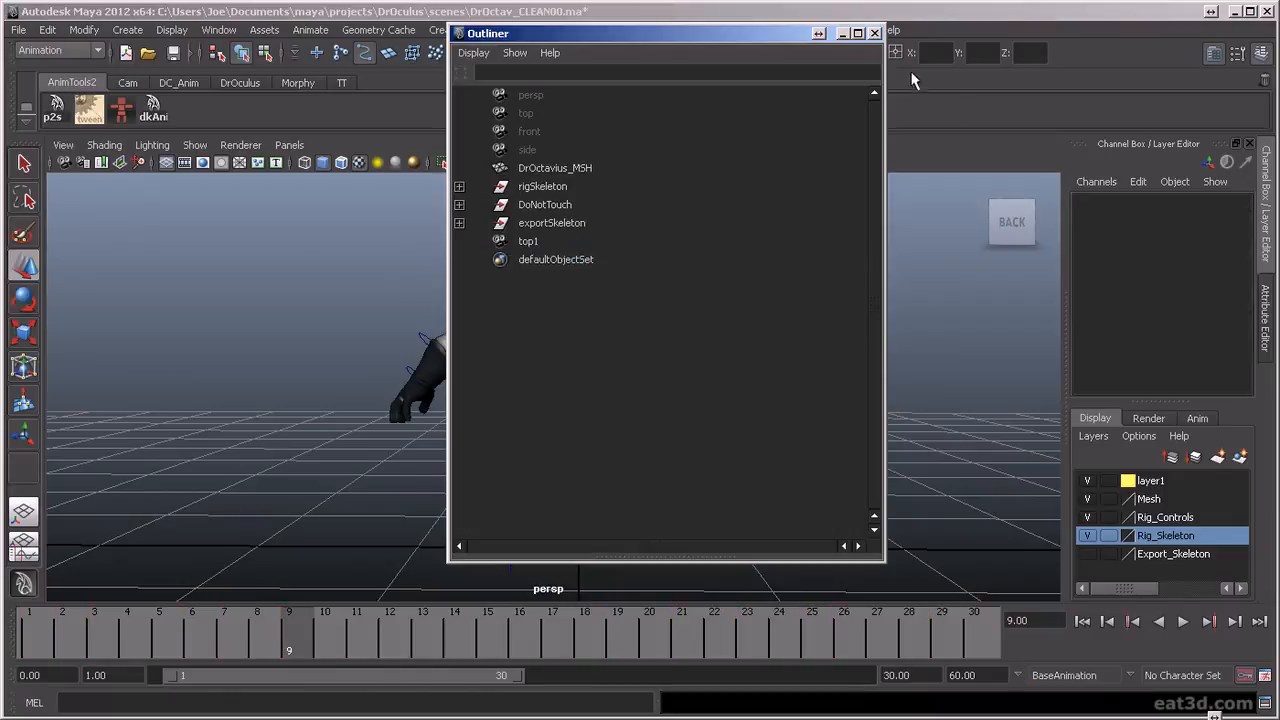
pyautogui.click(875, 33)
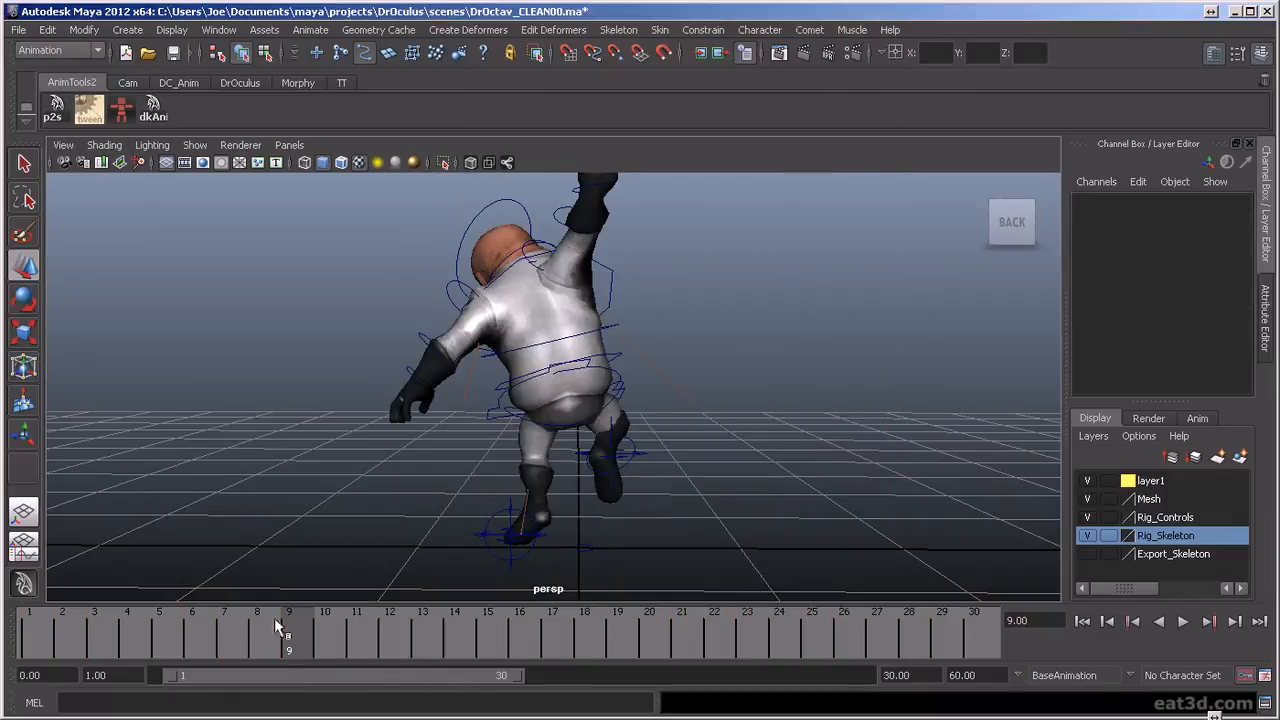
# Replay the animation without the trail and scrub to frame 12, examining the stepping right leg from the character's left side
pyautogui.click(1186, 622)
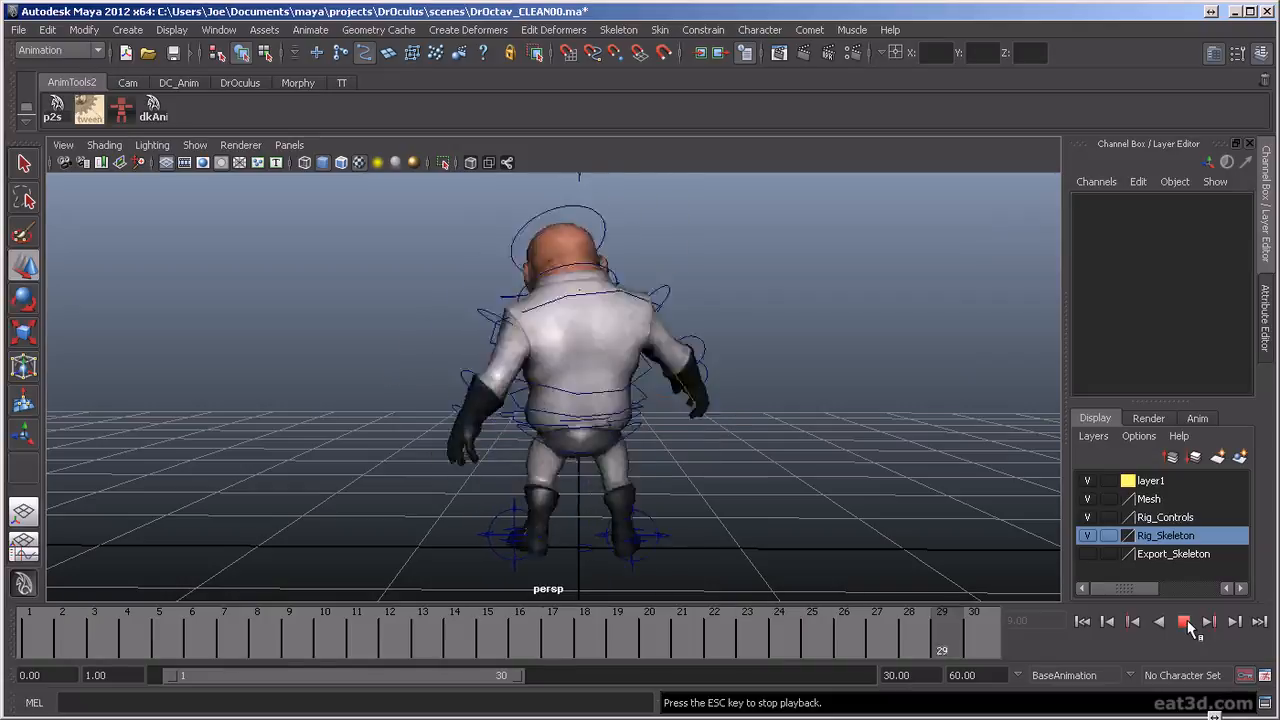
pyautogui.click(1184, 622)
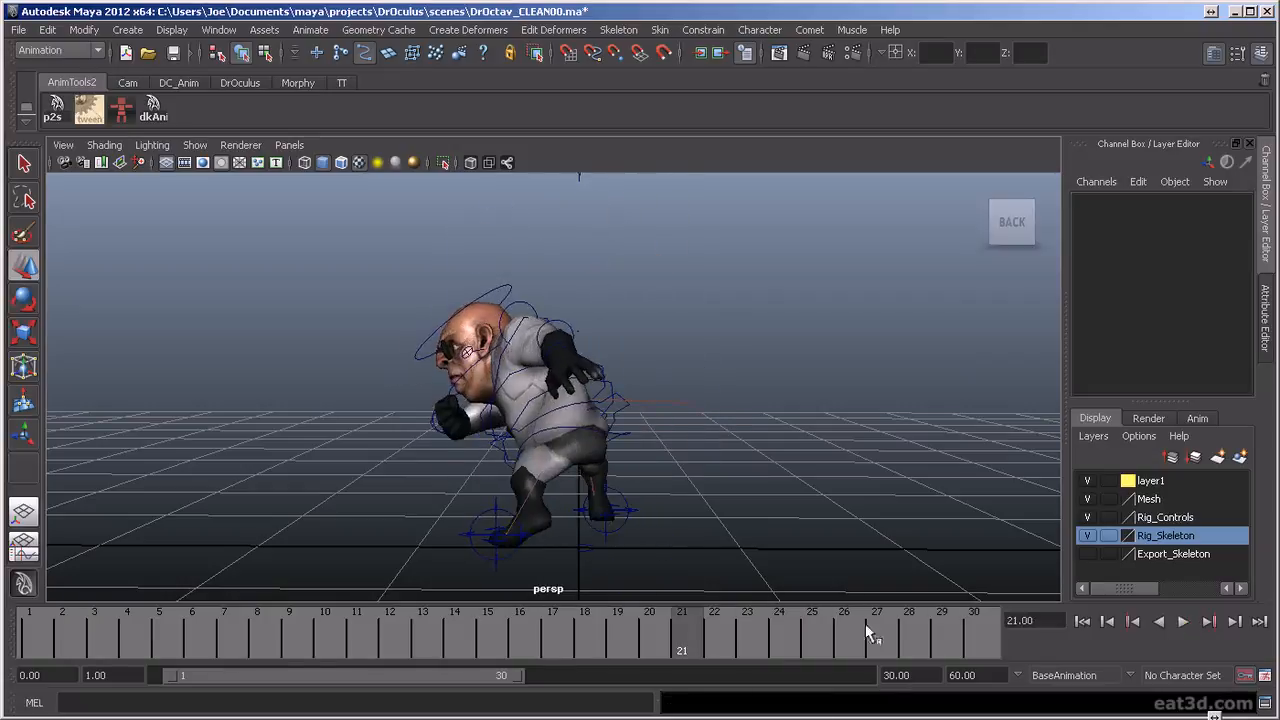
pyautogui.hotkey('alt', 'v')
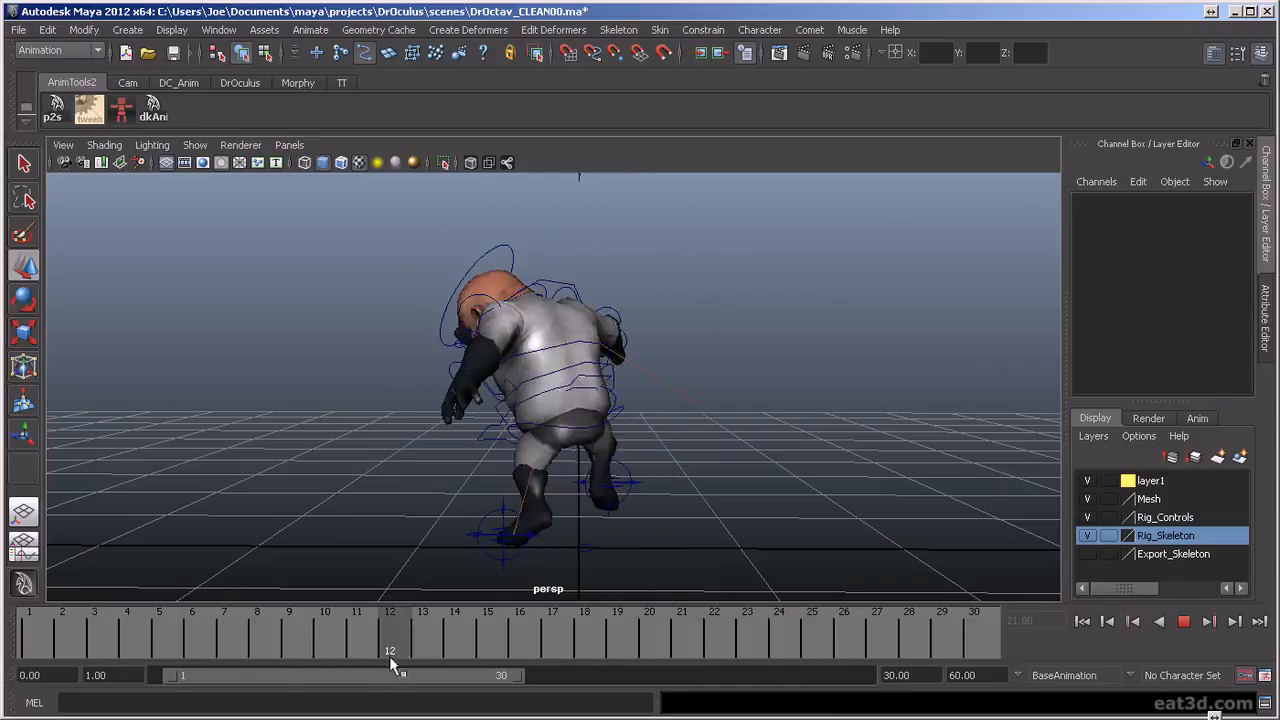
pyautogui.moveTo(460, 667); pyautogui.dragTo(390, 646)
pyautogui.keyDown('alt'); pyautogui.moveTo(801, 414); pyautogui.dragTo(604, 410); pyautogui.keyUp('alt')
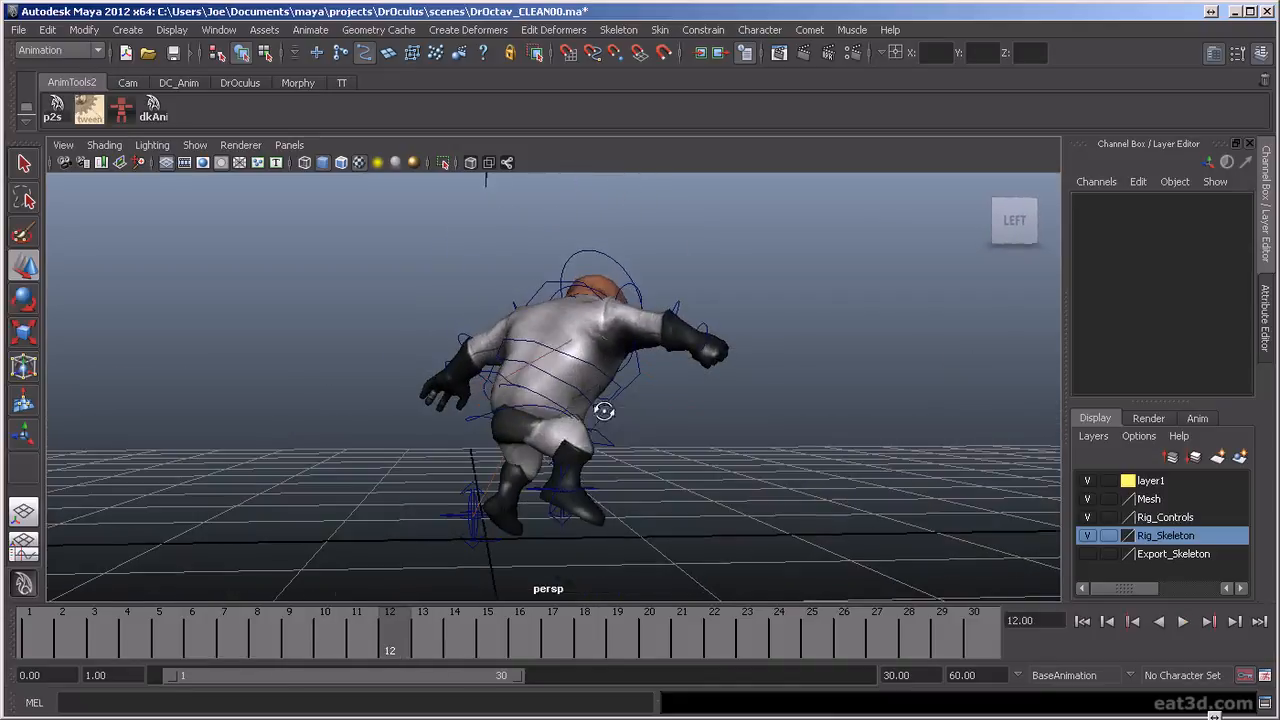
# Select the right leg's IK control and move its foot-plant key from frame 13 to frame 12
pyautogui.click(592, 489)
pyautogui.hotkey('alt', 'v')
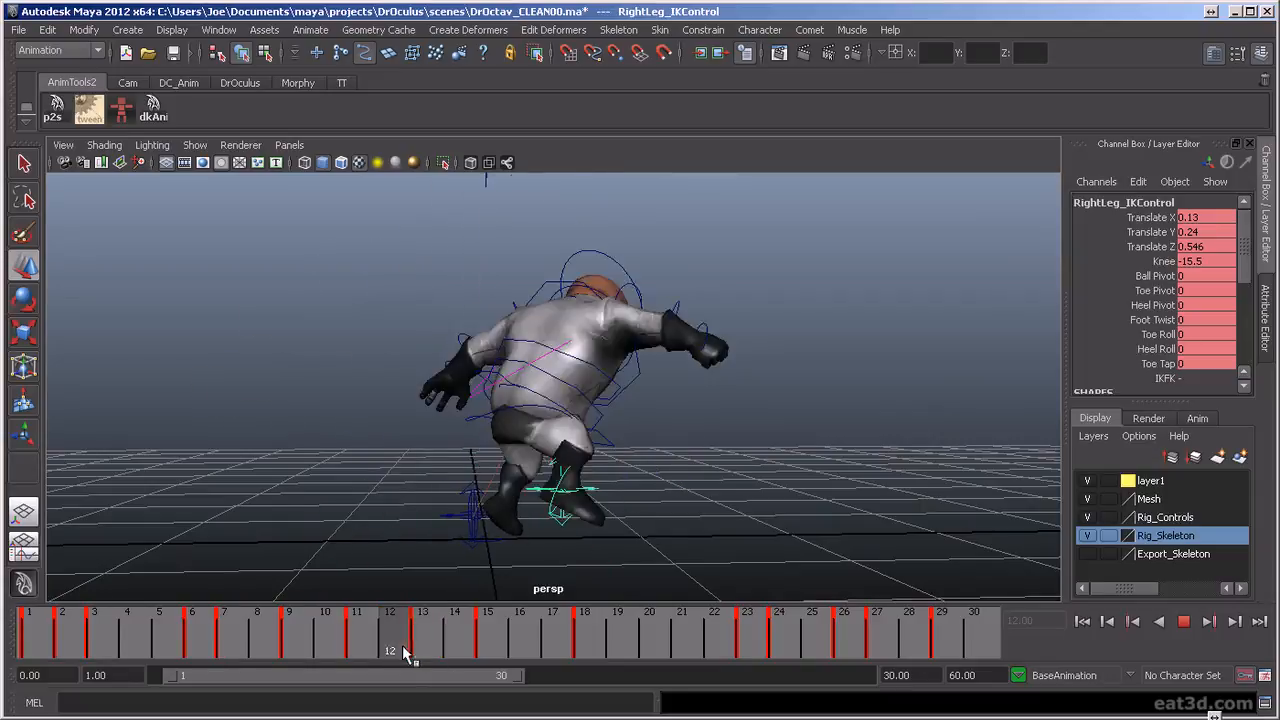
pyautogui.hotkey('alt', 'v')
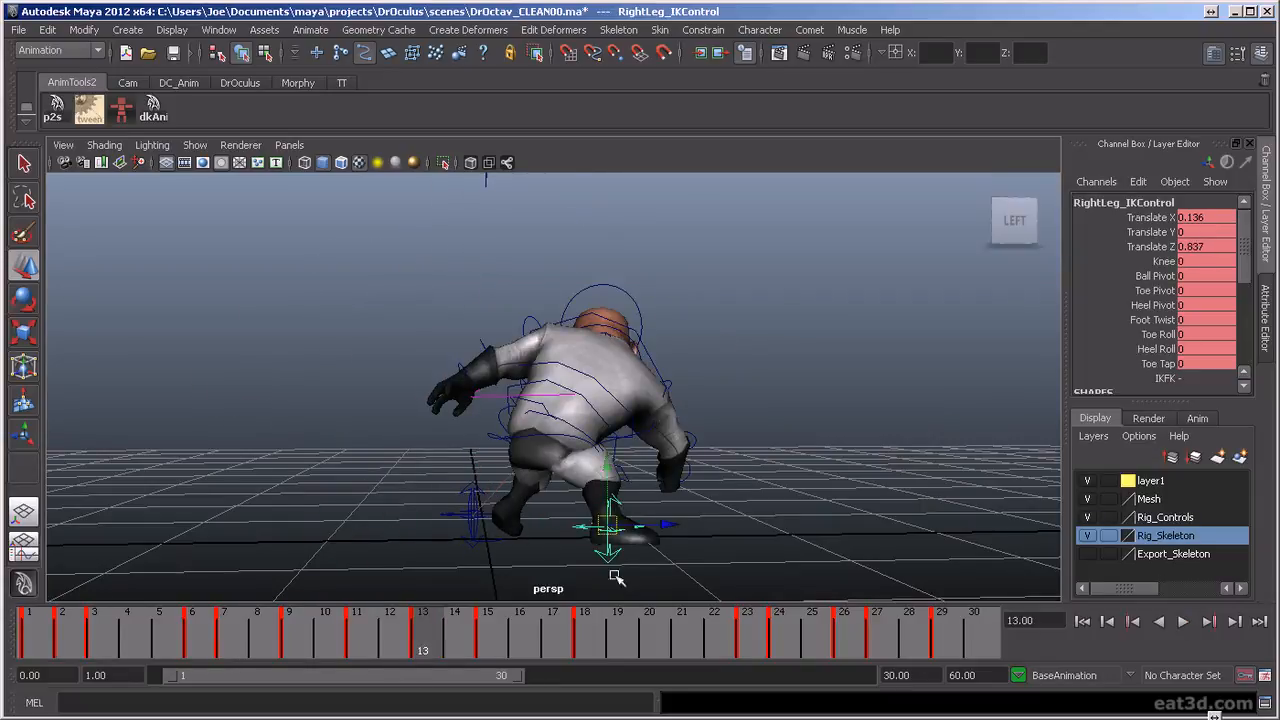
pyautogui.moveTo(429, 645); pyautogui.dragTo(390, 652)
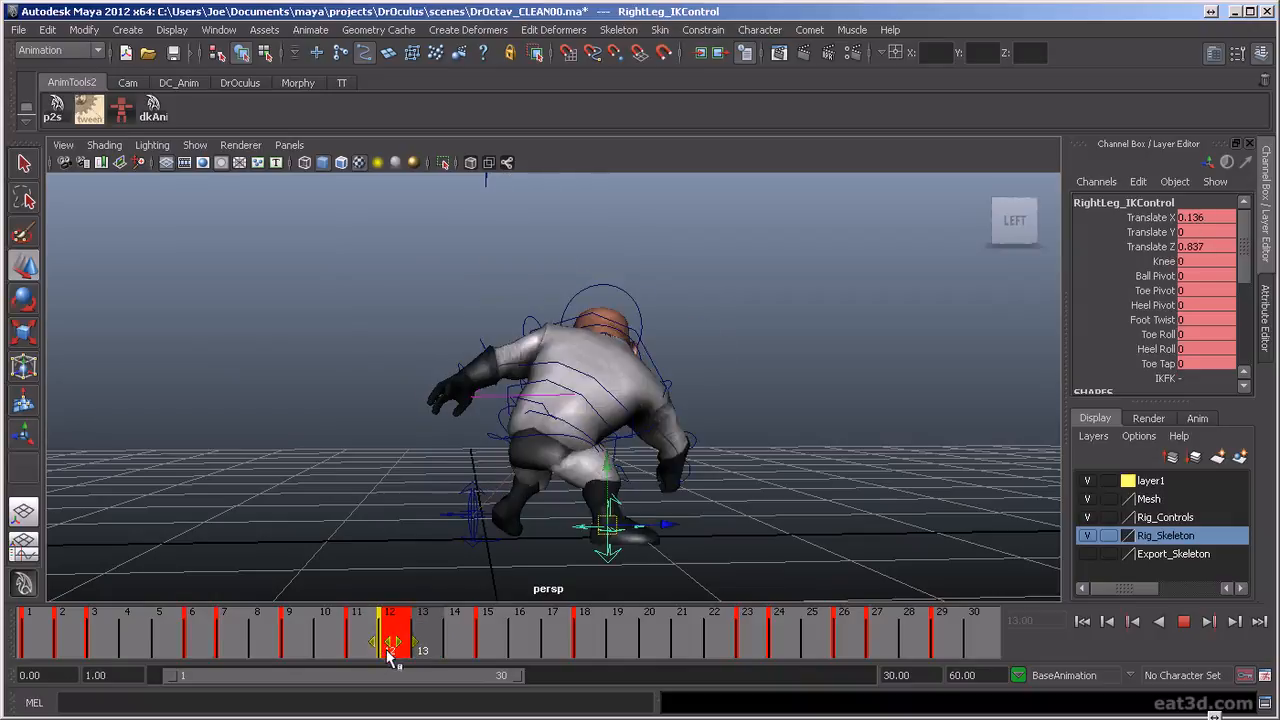
pyautogui.moveTo(286, 645); pyautogui.dragTo(389, 654)
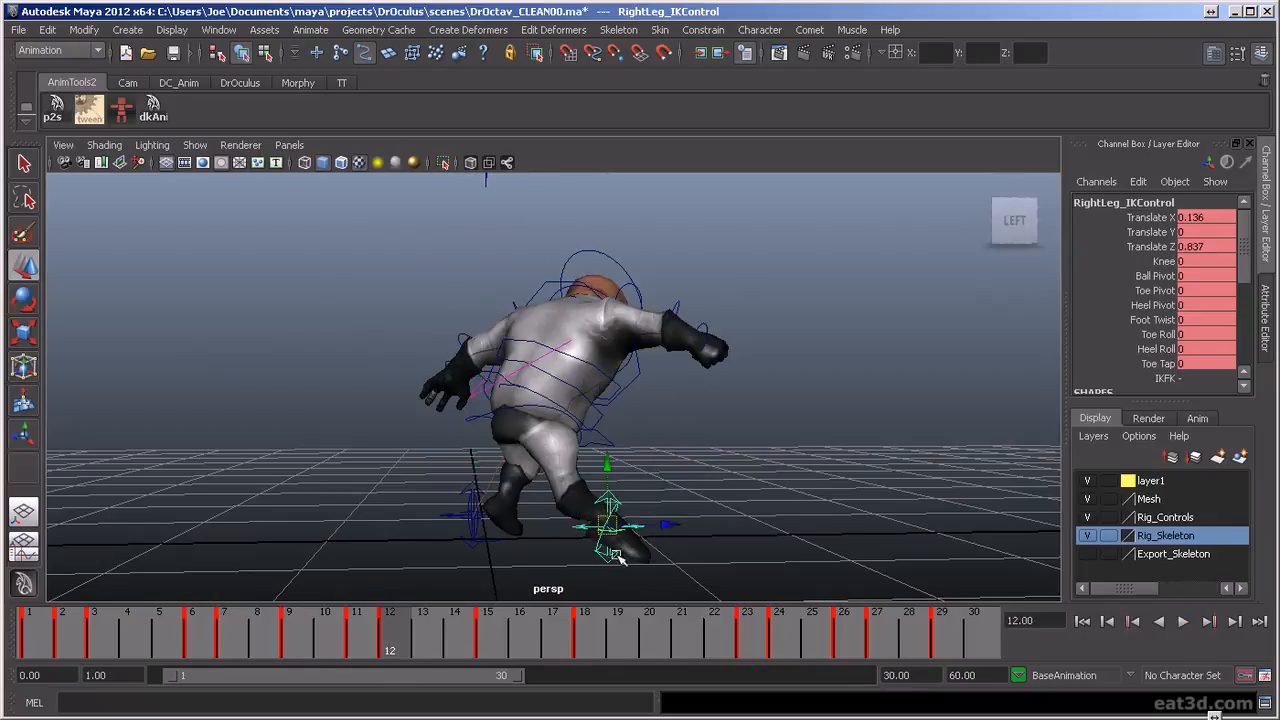
# Move the right foot rotation control's key from frame 13 to frame 12 and rotate the foot to about Rotate Z 12.4
pyautogui.press('w')
pyautogui.click(632, 541)
pyautogui.press('e')
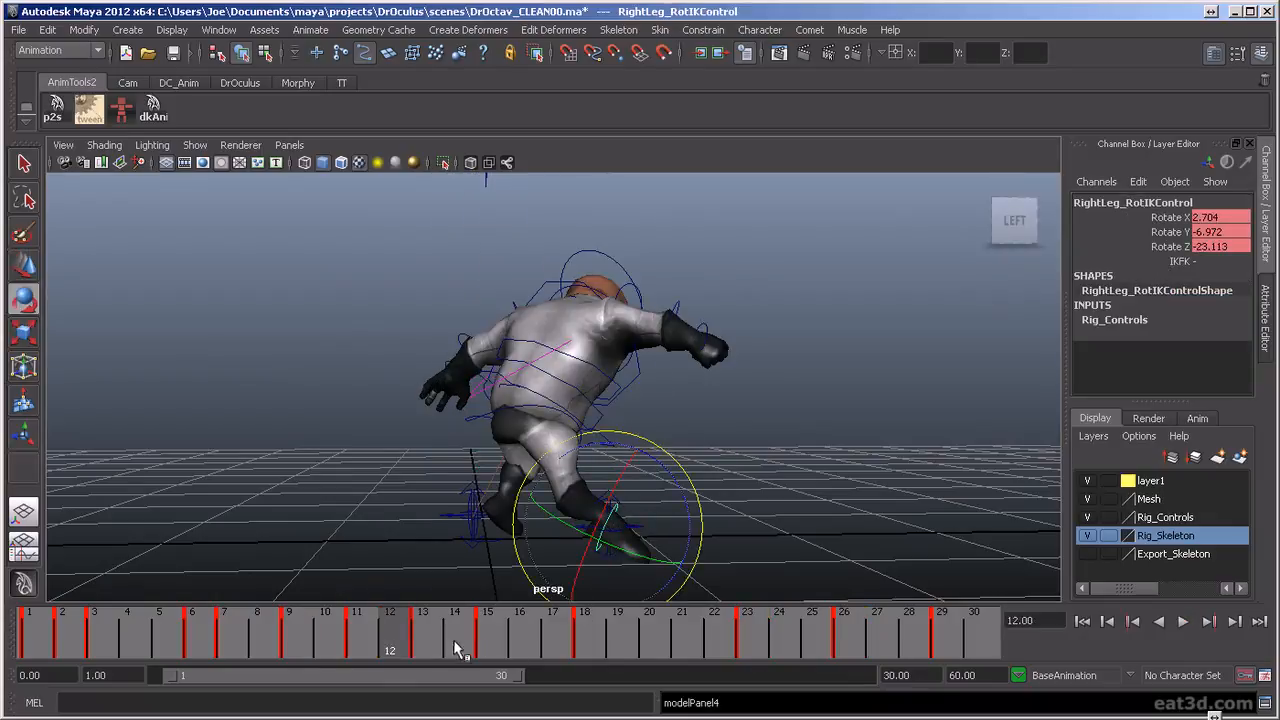
pyautogui.doubleClick(425, 643)
pyautogui.keyDown('shift'); pyautogui.click(427, 645); pyautogui.keyUp('shift')
pyautogui.moveTo(424, 651); pyautogui.dragTo(390, 648)
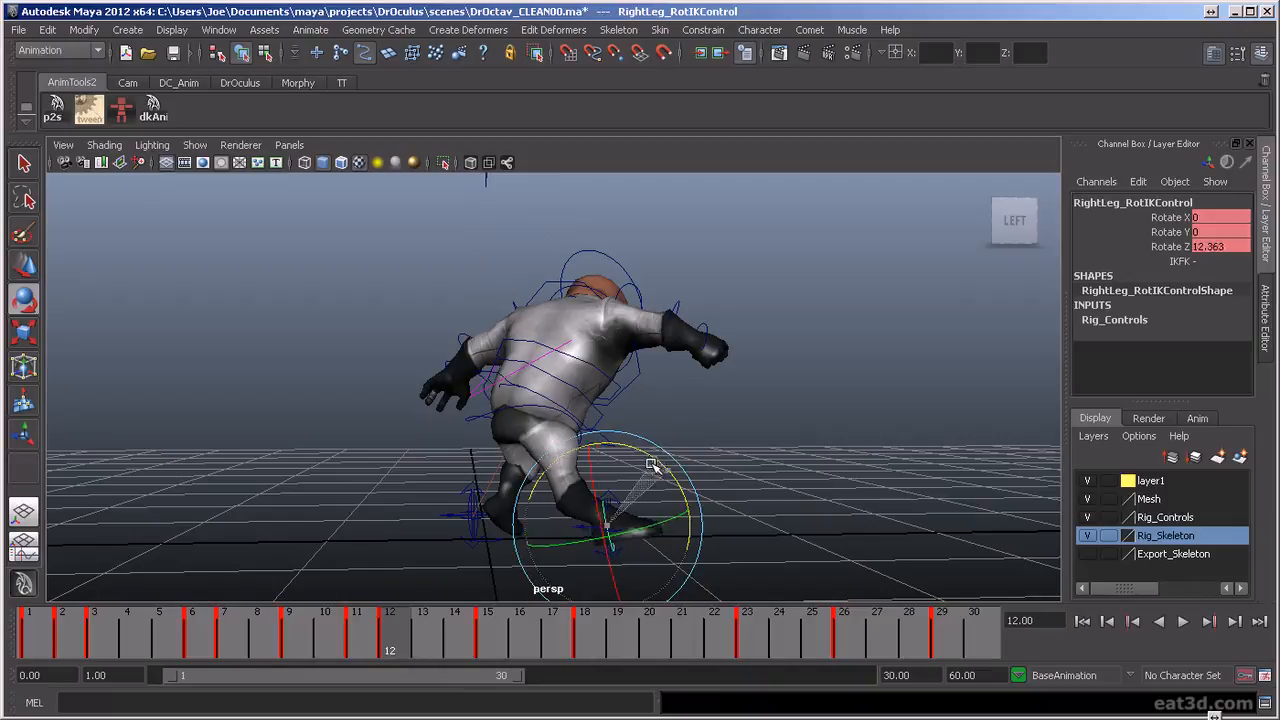
# Lift and pull back the right leg's IK control at frame 12 to Translate X 0.141, Y 0.127 and Z 0.78
pyautogui.click(617, 480)
pyautogui.press('w')
pyautogui.moveTo(640, 499); pyautogui.dragTo(600, 498)
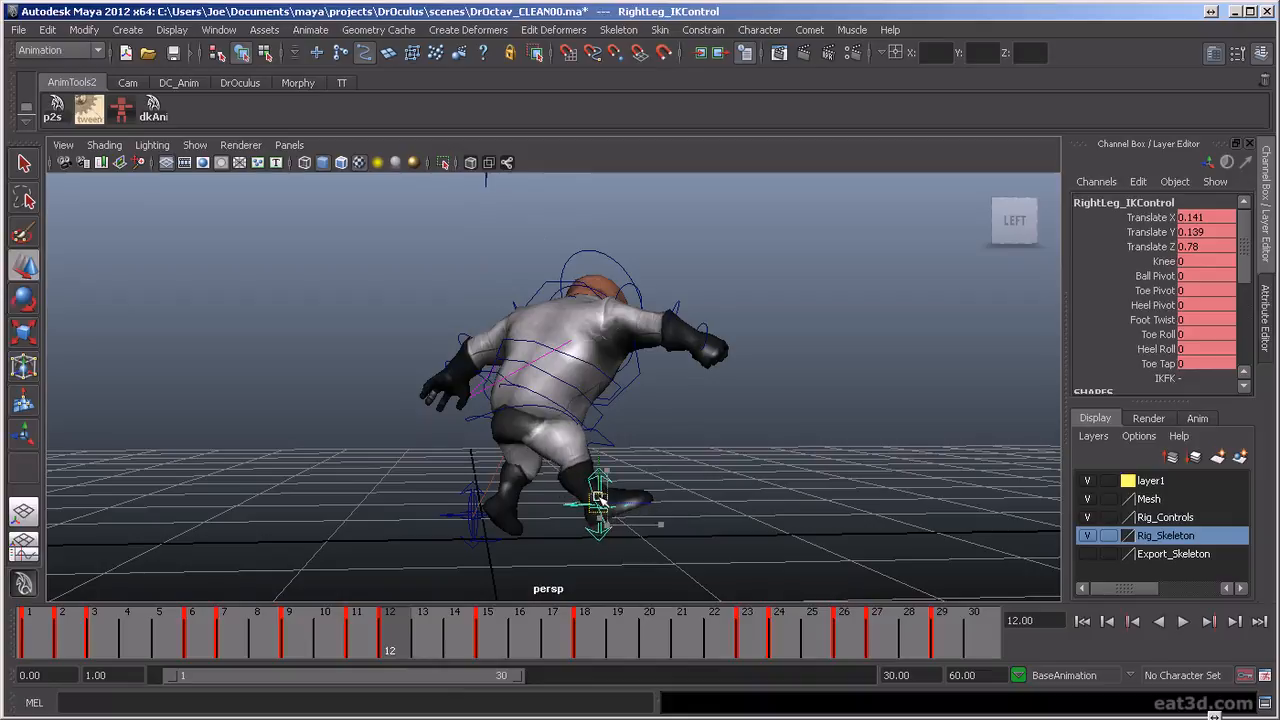
# Set the right leg IK control's Toe Tap to 2.2 at frame 12 and play back the result
pyautogui.click(1157, 365)
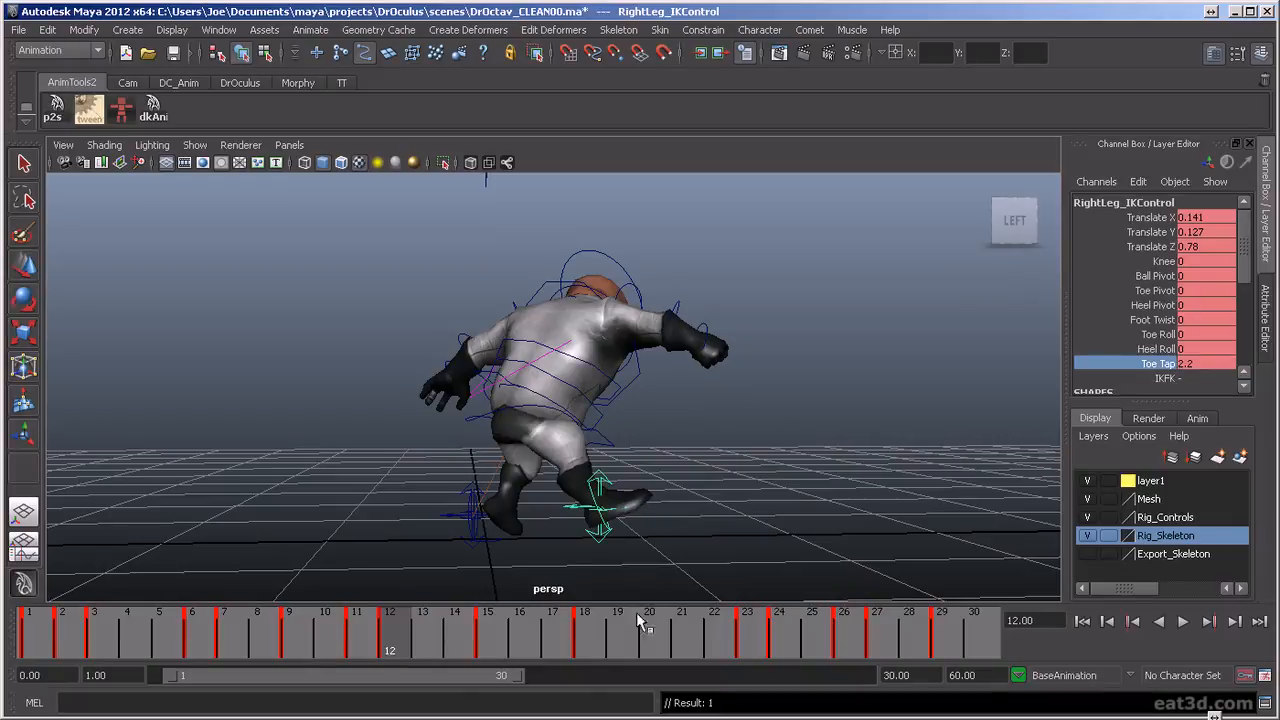
pyautogui.hotkey('alt', 'v')
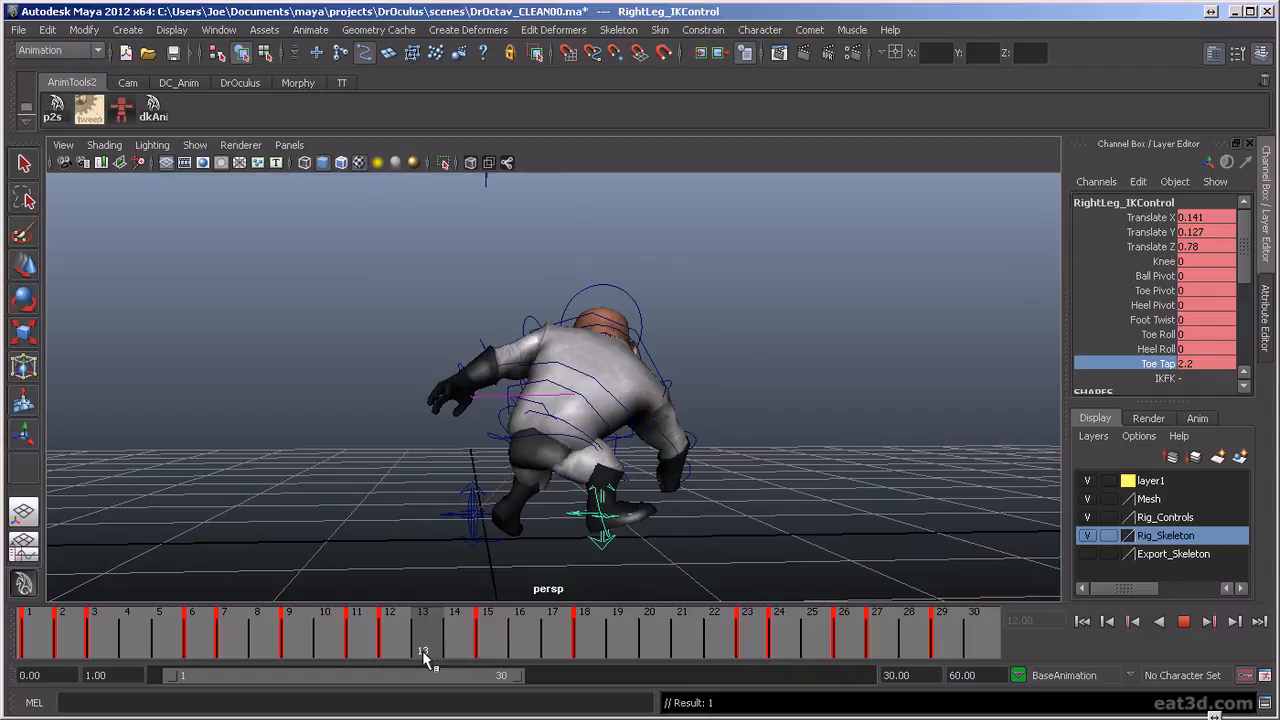
pyautogui.hotkey('alt', 'v')
# Plant the right foot flat at frame 13 by setting its rotation control's Rotate Z and its IK control's Translate Y and Toe Tap to 0
pyautogui.press('Up')
pyautogui.press('e')
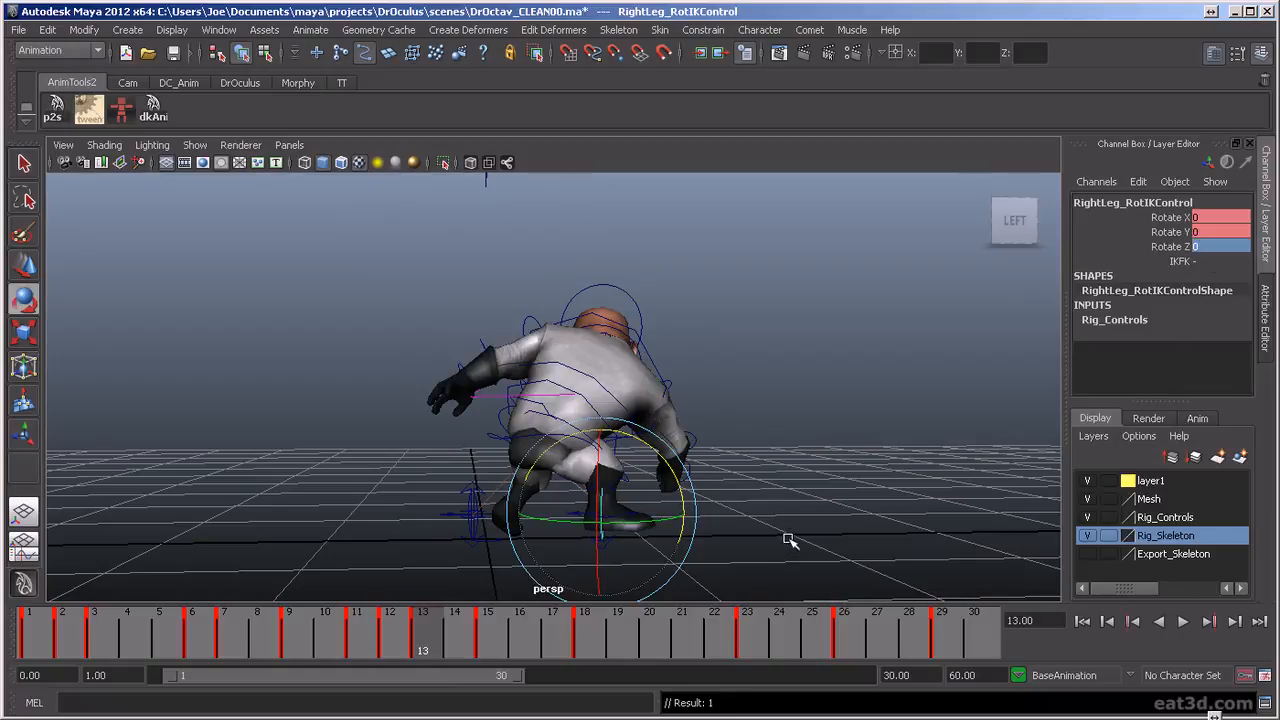
pyautogui.press('Down')
pyautogui.press('w')
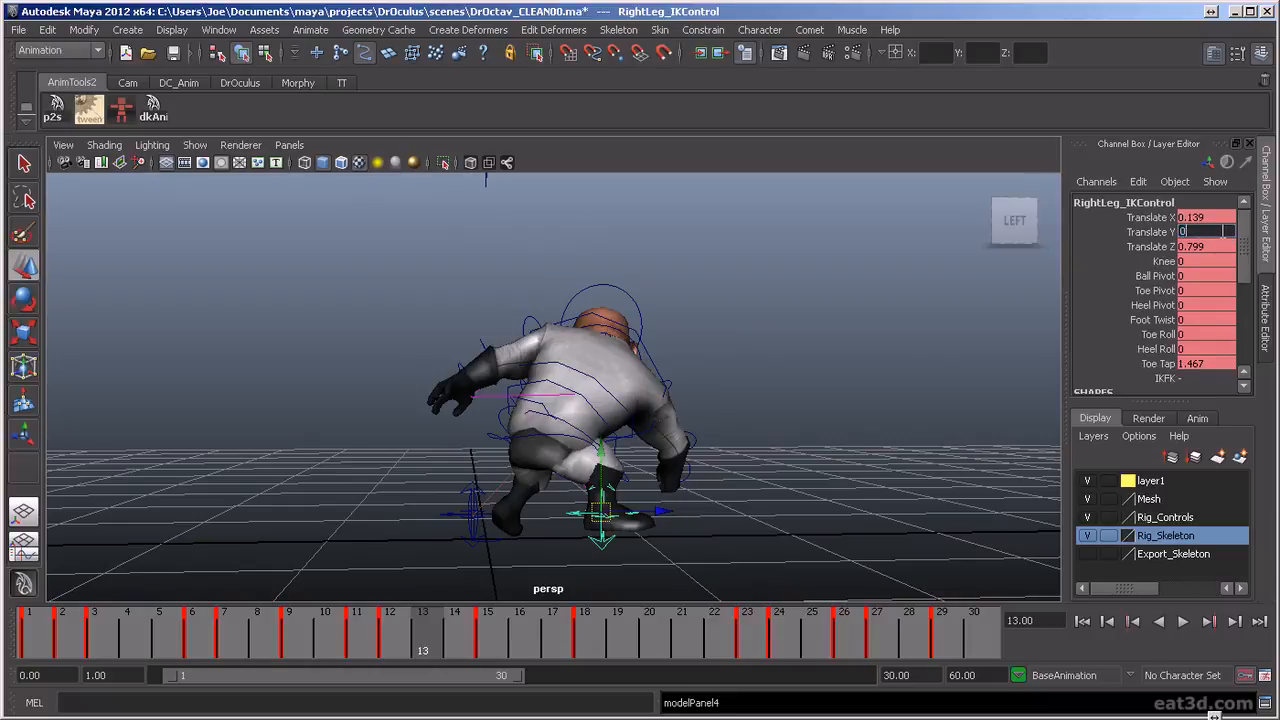
pyautogui.press('Return')
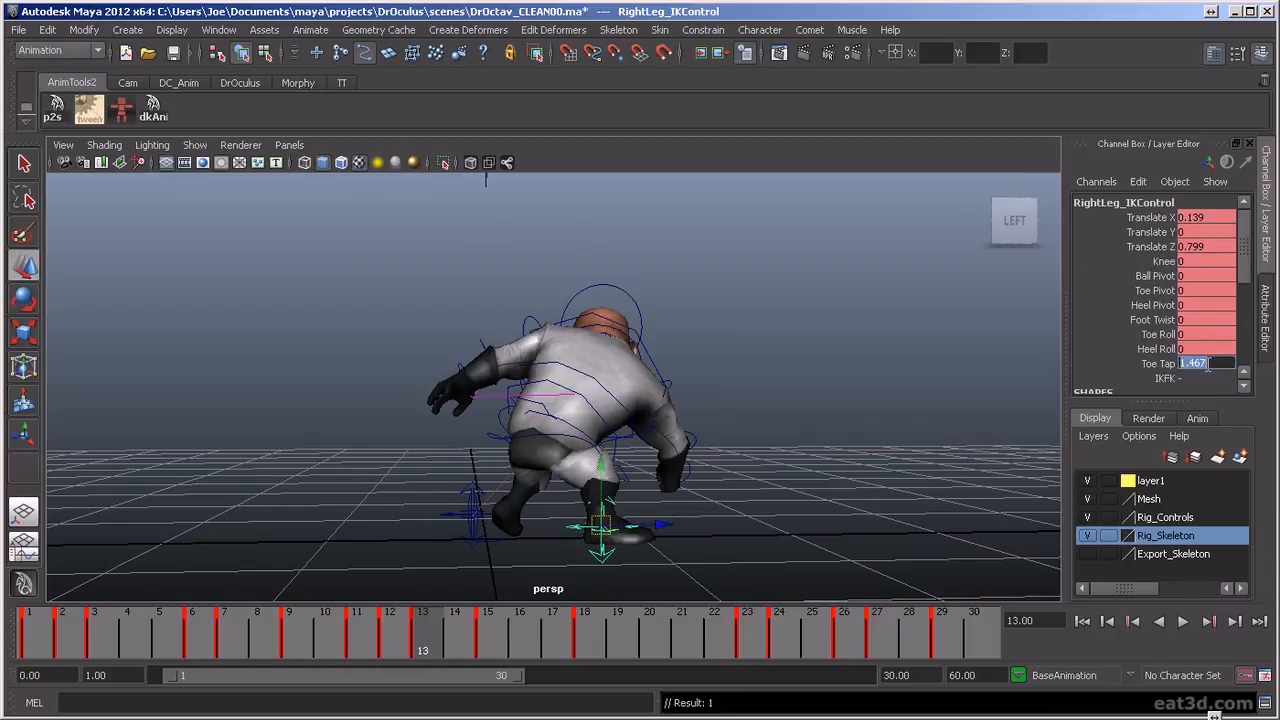
# Play back and scrub through frames 12 to 19 from the character's left side, examining how the right foot lands
pyautogui.moveTo(428, 638); pyautogui.dragTo(519, 655)
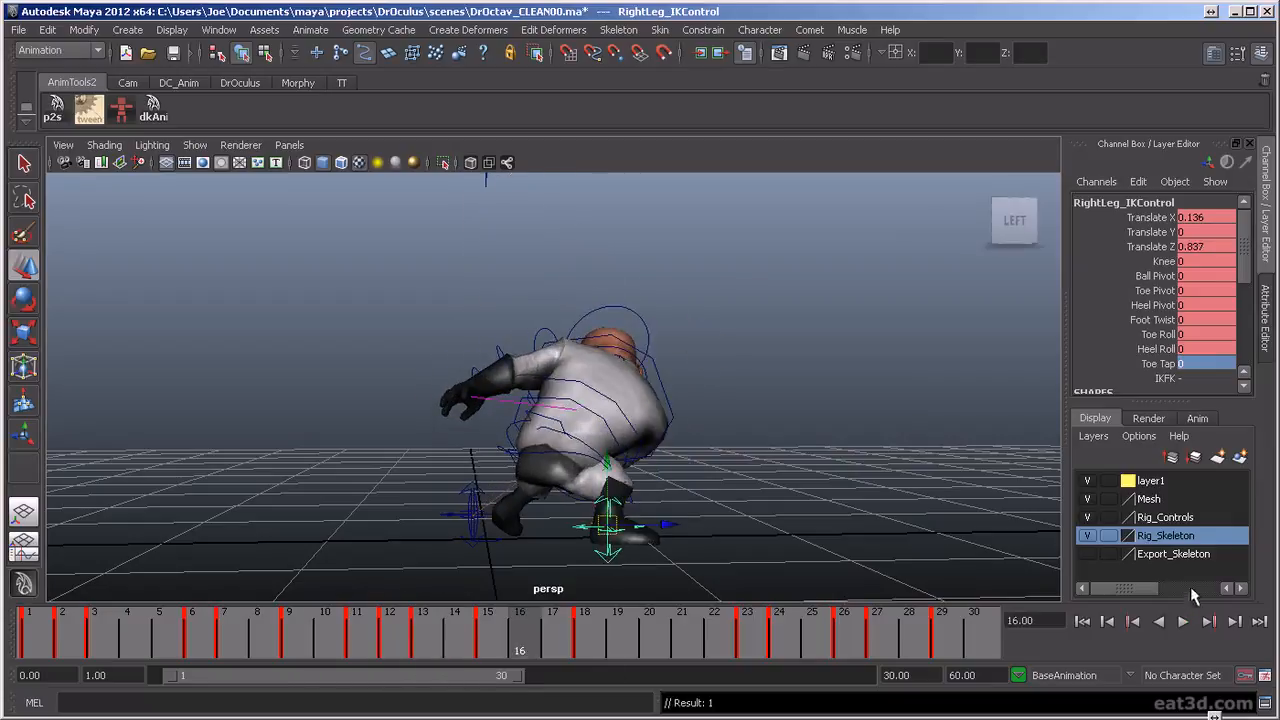
pyautogui.click(1184, 622)
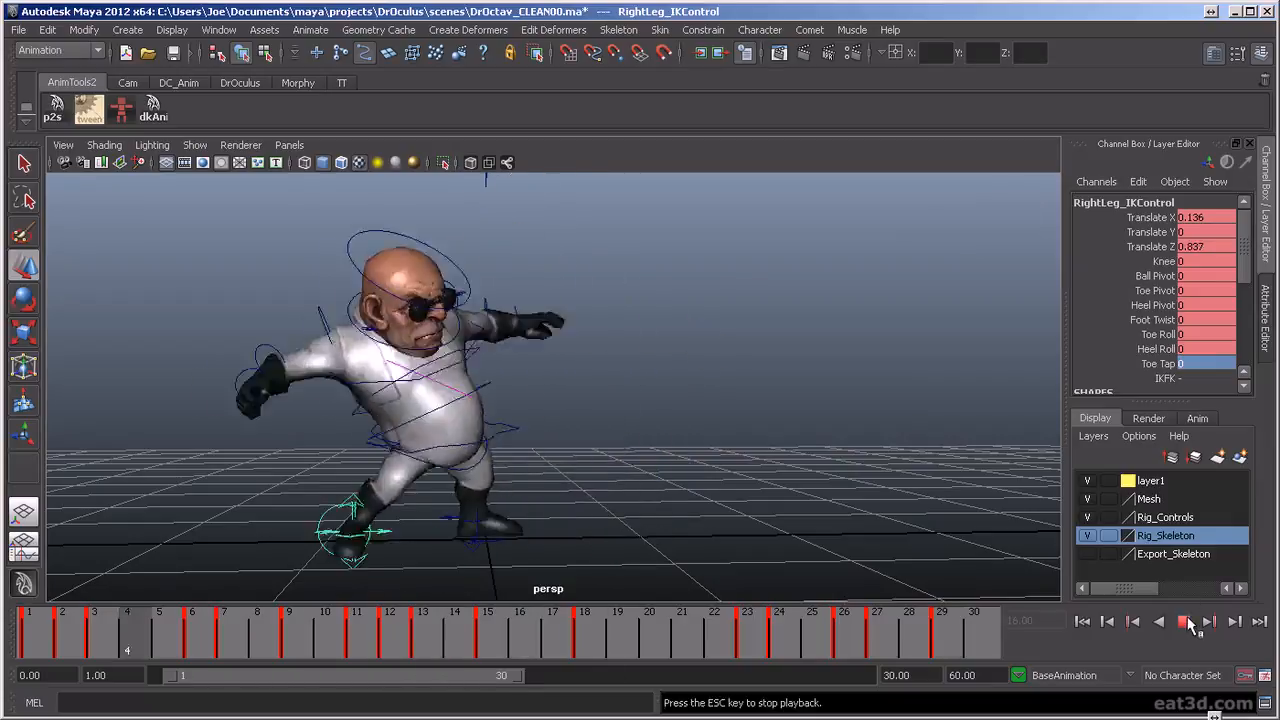
pyautogui.click(1186, 622)
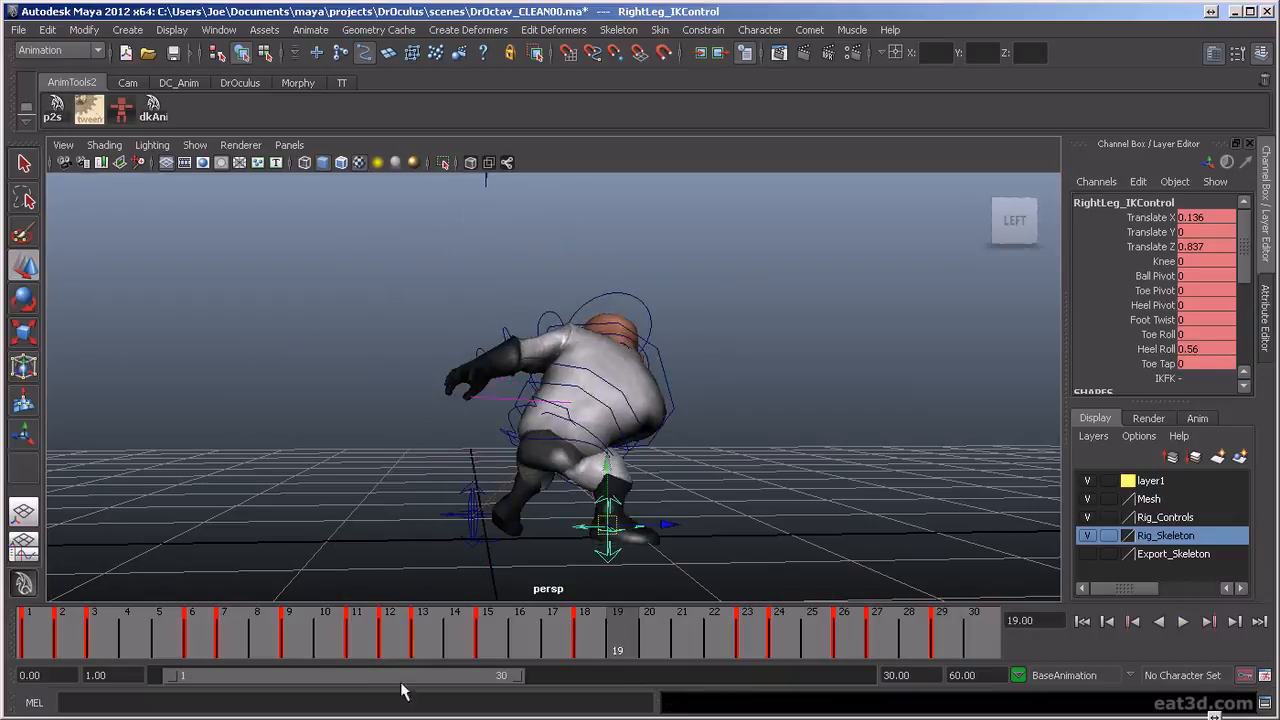
pyautogui.moveTo(370, 655); pyautogui.dragTo(428, 645)
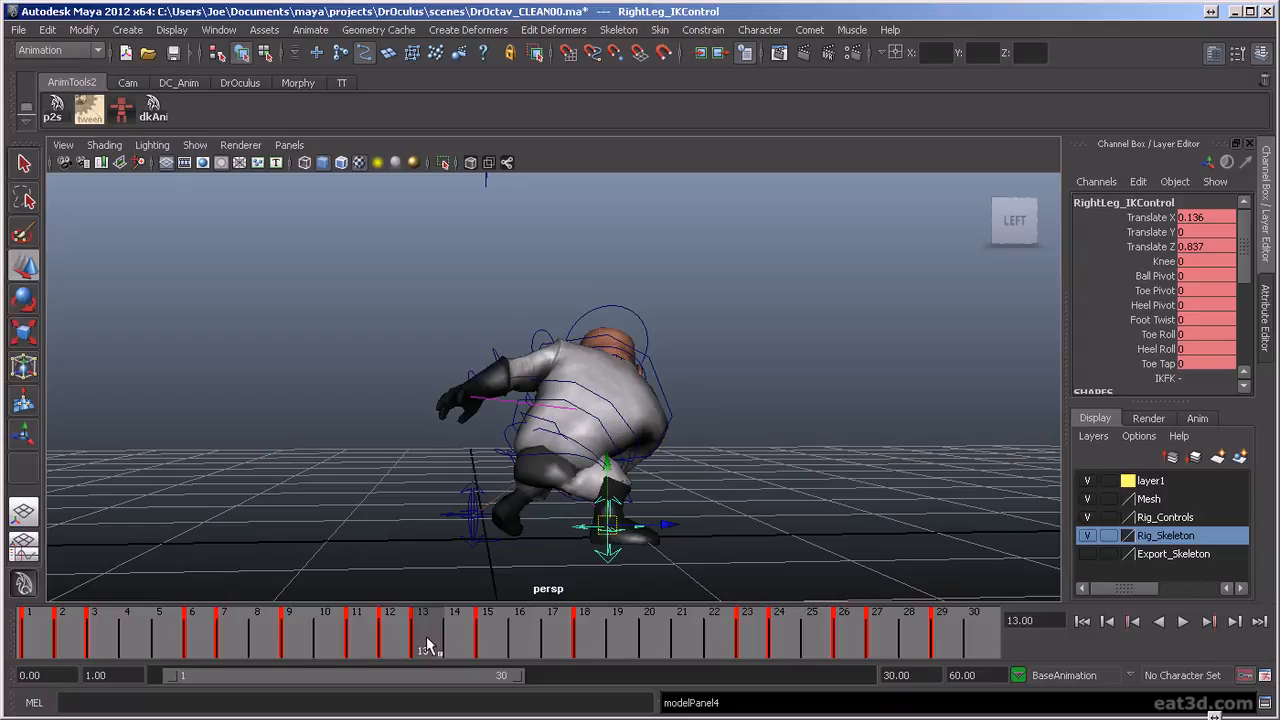
pyautogui.hotkey('alt', 'v')
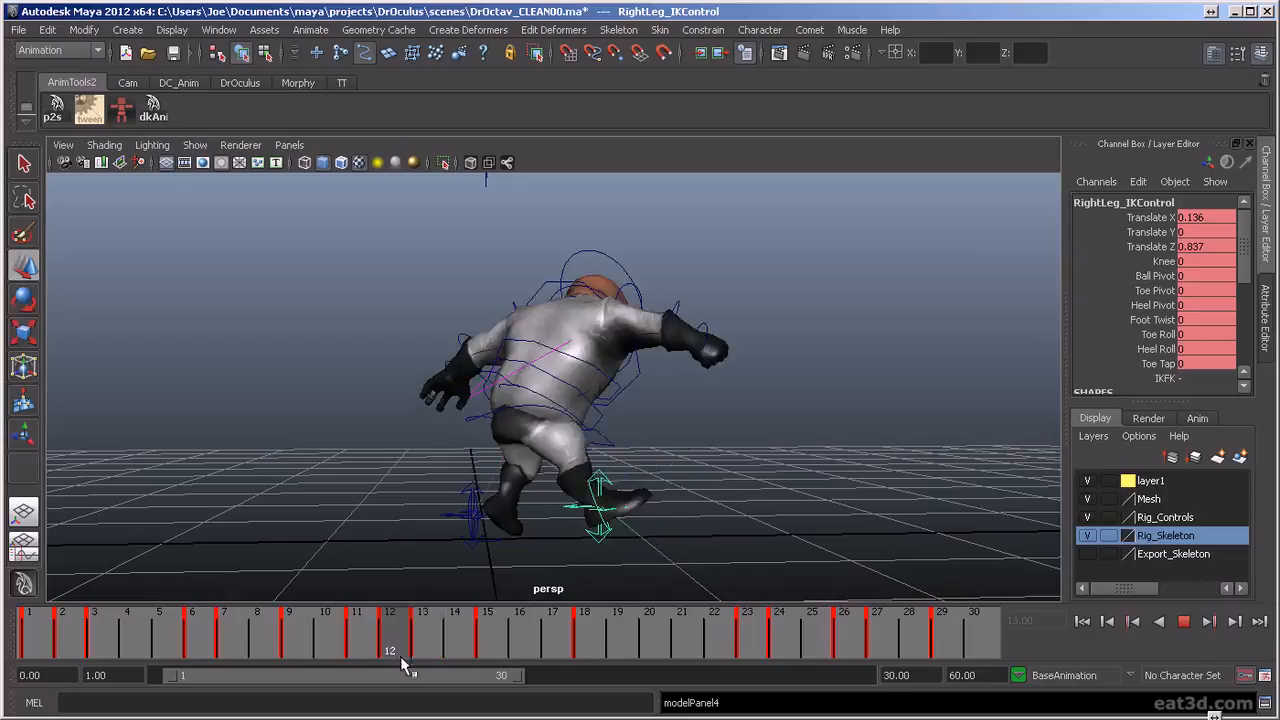
pyautogui.hotkey('alt', 'v')
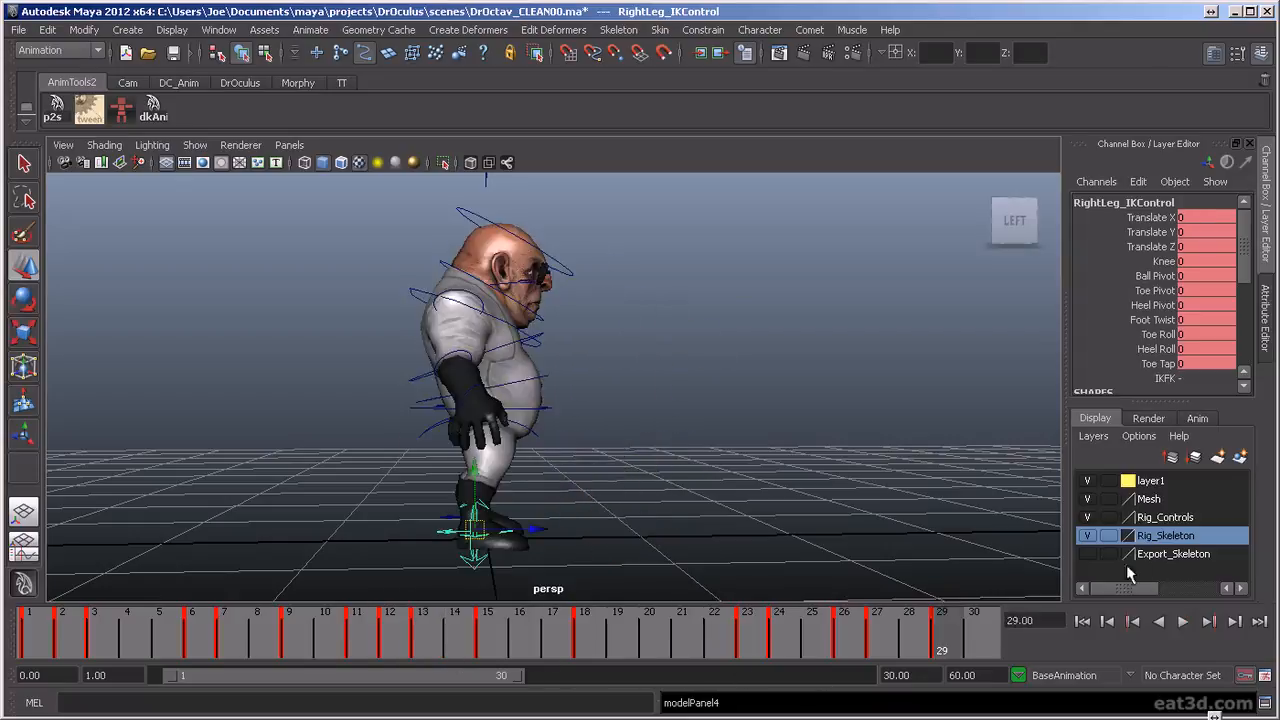
pyautogui.click(1184, 622)
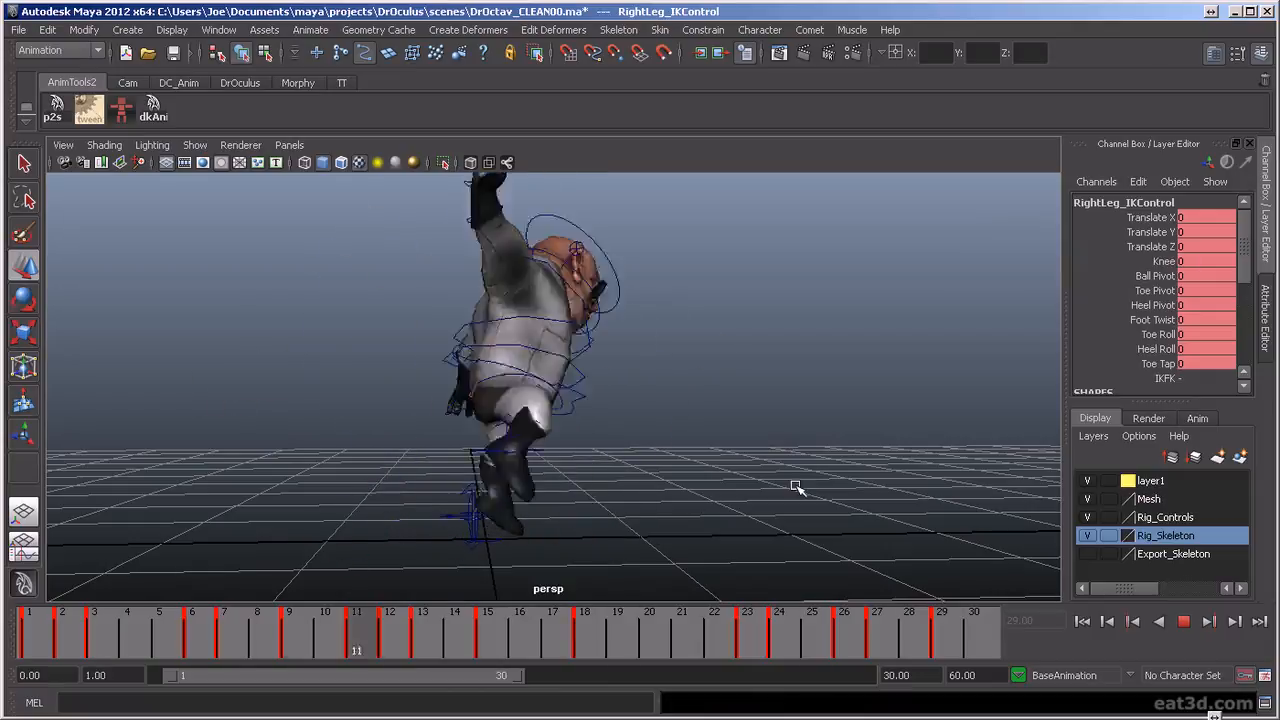
pyautogui.keyDown('alt'); pyautogui.moveTo(629, 534); pyautogui.dragTo(590, 541); pyautogui.keyUp('alt')
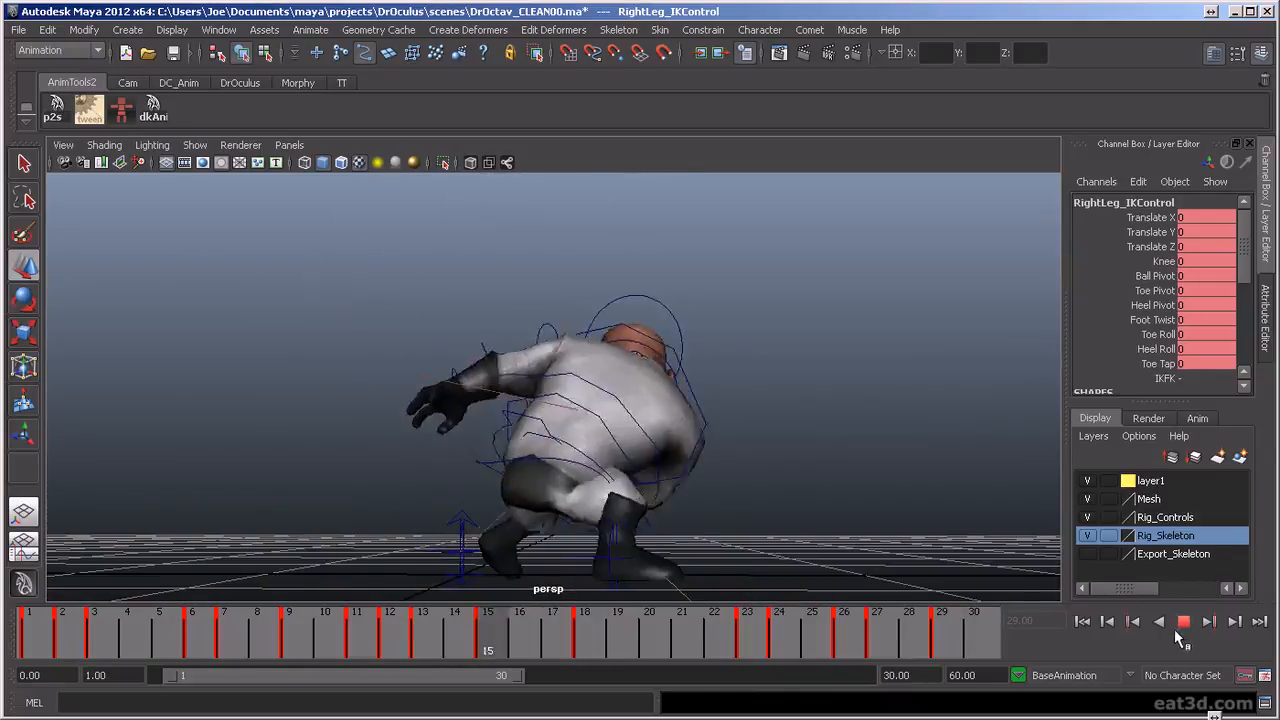
pyautogui.click(1185, 624)
# Select the right foot rotation control at frame 12 and tilt the toes up further, to about Rotate Z 31
pyautogui.click(860, 500)
pyautogui.moveTo(407, 629)
pyautogui.mouseDown()
pyautogui.moveTo(345, 632)
pyautogui.moveTo(400, 637)
pyautogui.moveTo(353, 644)
pyautogui.moveTo(395, 650)
pyautogui.moveTo(646, 668)
pyautogui.moveTo(443, 651)
pyautogui.moveTo(309, 614)
pyautogui.moveTo(662, 640)
pyautogui.moveTo(170, 650)
pyautogui.moveTo(534, 694)
pyautogui.moveTo(375, 688)
pyautogui.moveTo(514, 686)
pyautogui.moveTo(351, 706)
pyautogui.moveTo(420, 709)
pyautogui.moveTo(397, 716)
pyautogui.mouseUp()
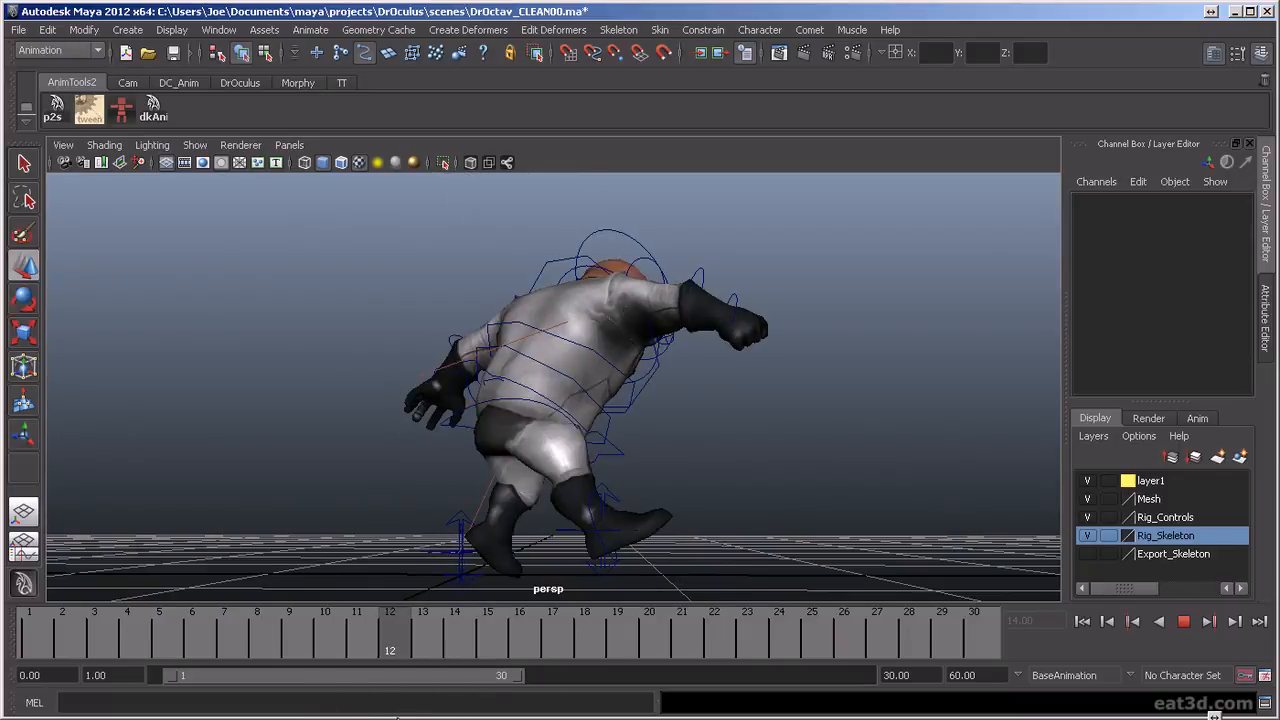
pyautogui.click(598, 520)
pyautogui.press('e')
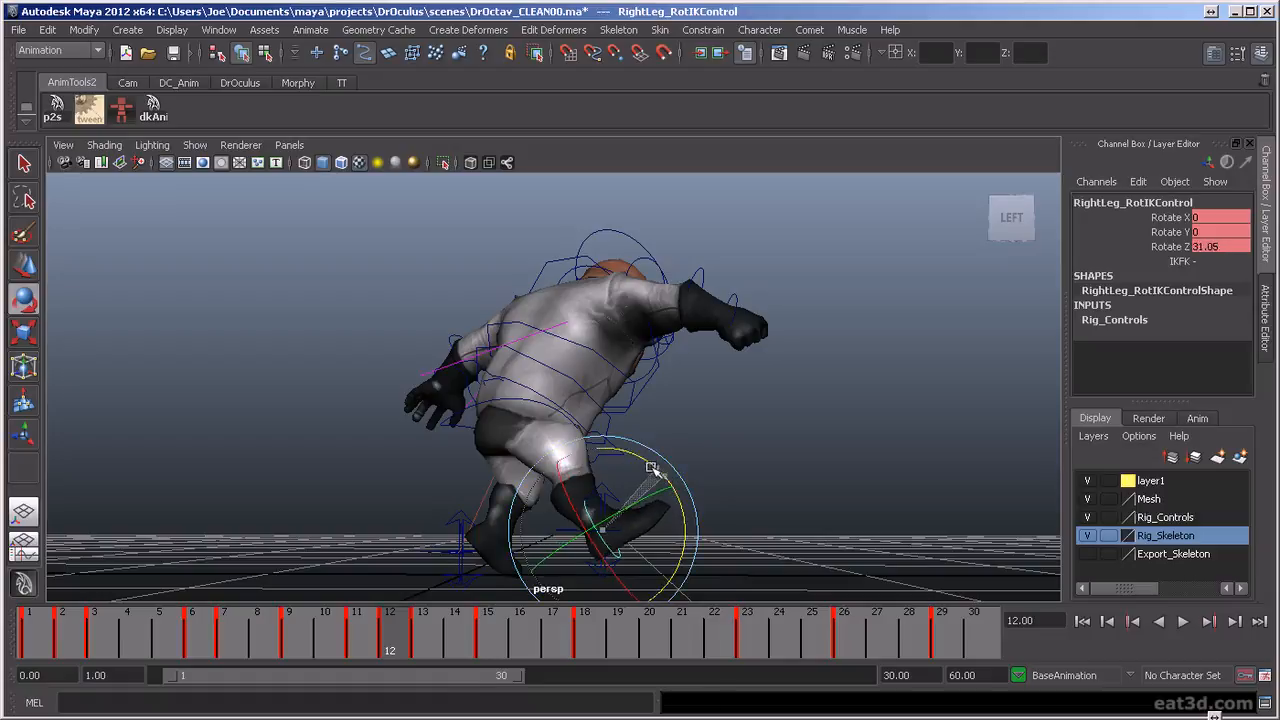
# Replay the punch from the side and the front, checking the foot landing and the swing of the right arm
pyautogui.moveTo(395, 630)
pyautogui.mouseDown()
pyautogui.moveTo(596, 647)
pyautogui.moveTo(945, 642)
pyautogui.mouseUp()
pyautogui.click(1182, 622)
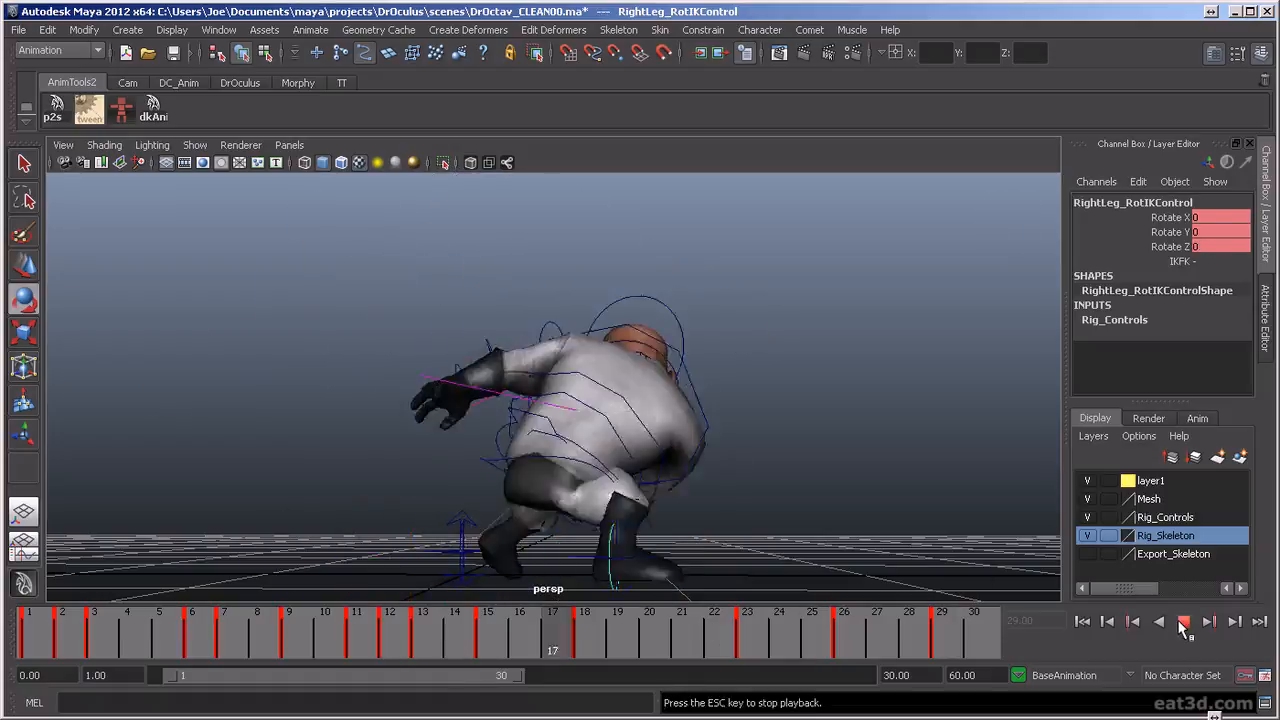
pyautogui.moveTo(889, 513)
pyautogui.keyDown('alt'); pyautogui.mouseDown()
pyautogui.moveTo(674, 534)
pyautogui.moveTo(682, 512)
pyautogui.mouseUp(); pyautogui.keyUp('alt')
pyautogui.moveTo(684, 510)
pyautogui.keyDown('alt'); pyautogui.mouseDown()
pyautogui.moveTo(700, 520)
pyautogui.moveTo(680, 517)
pyautogui.mouseUp(); pyautogui.keyUp('alt')
pyautogui.hotkey('alt', '.')
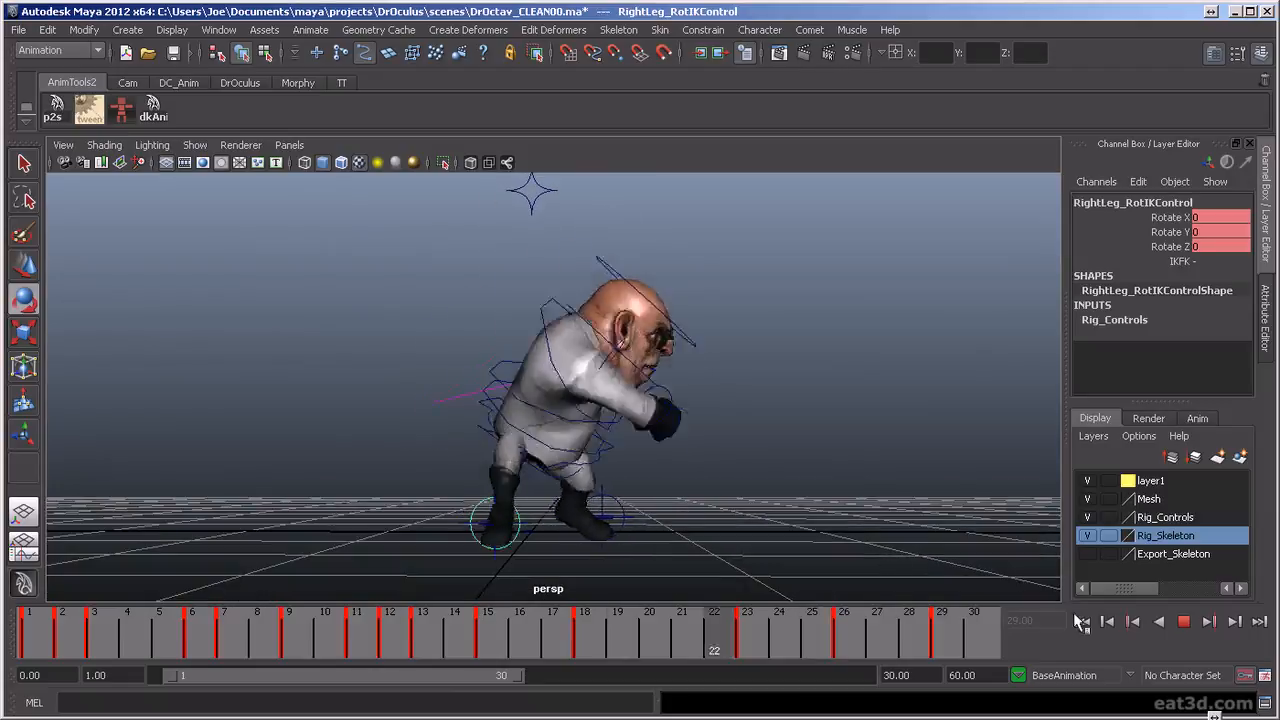
pyautogui.click(1184, 621)
# Create an editable motion trail for the right wrist FK control and examine the fist's arc up to frame 12
pyautogui.click(670, 471)
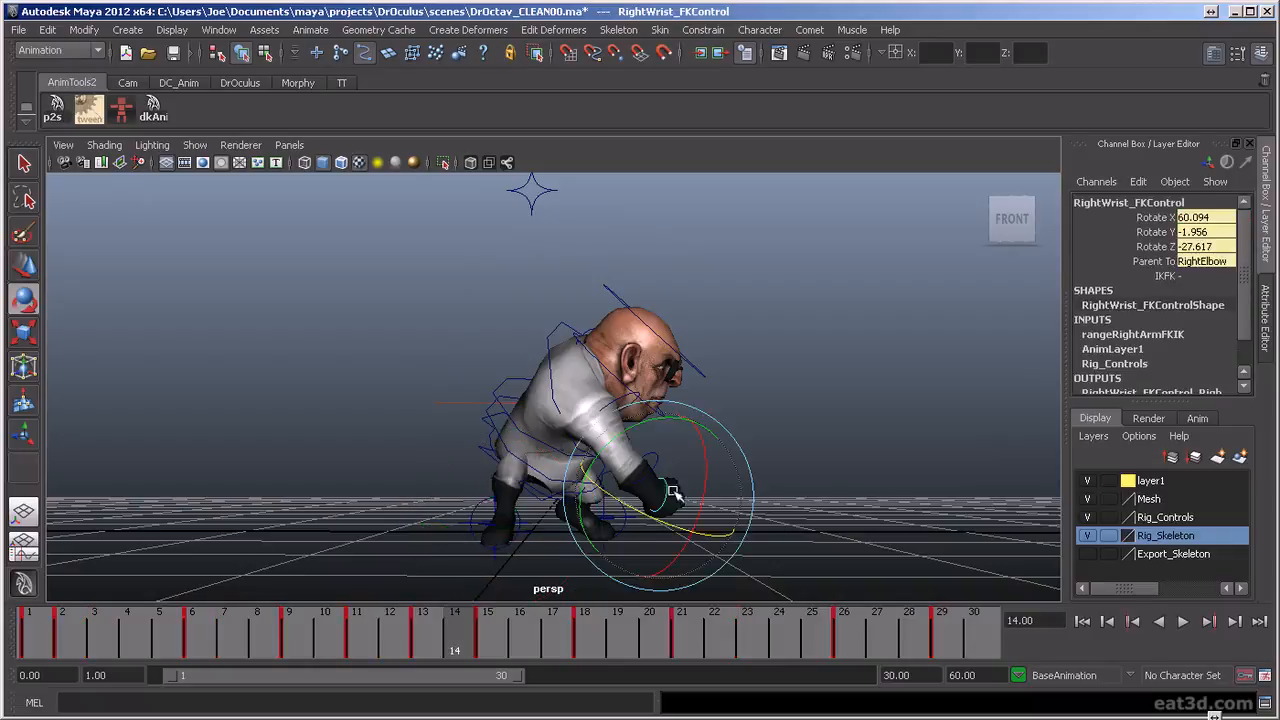
pyautogui.click(309, 30)
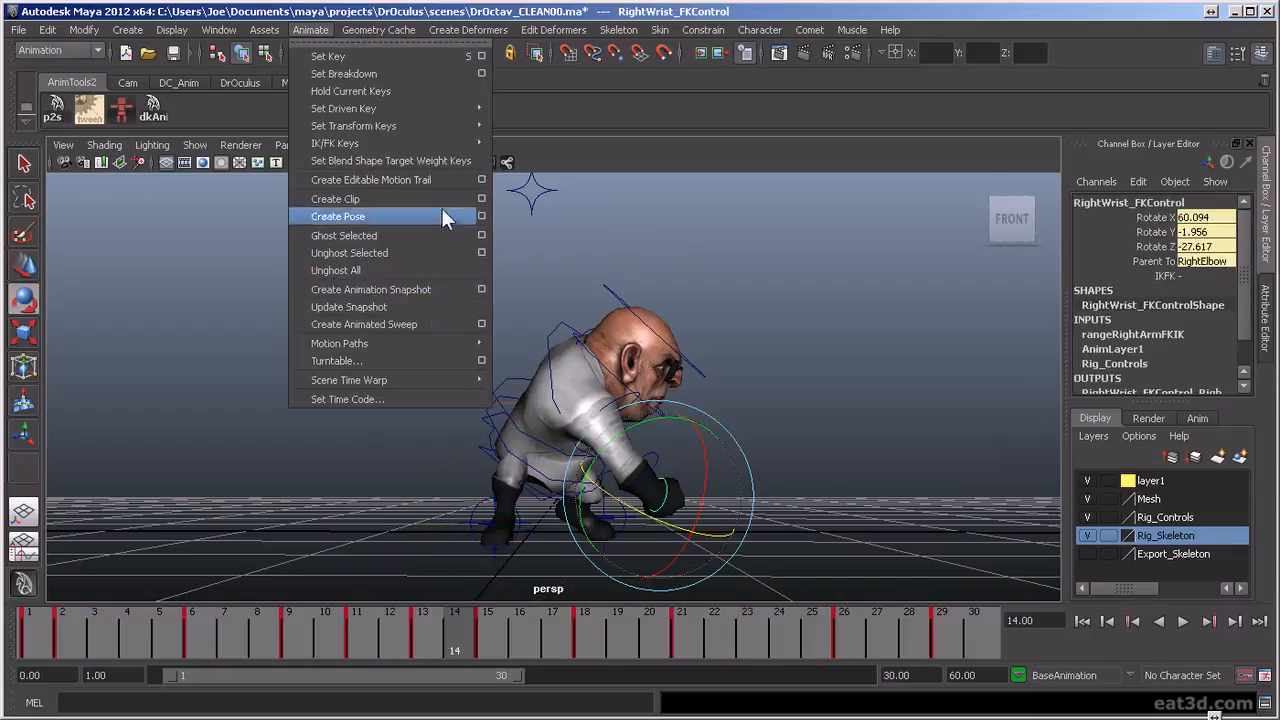
pyautogui.click(430, 179)
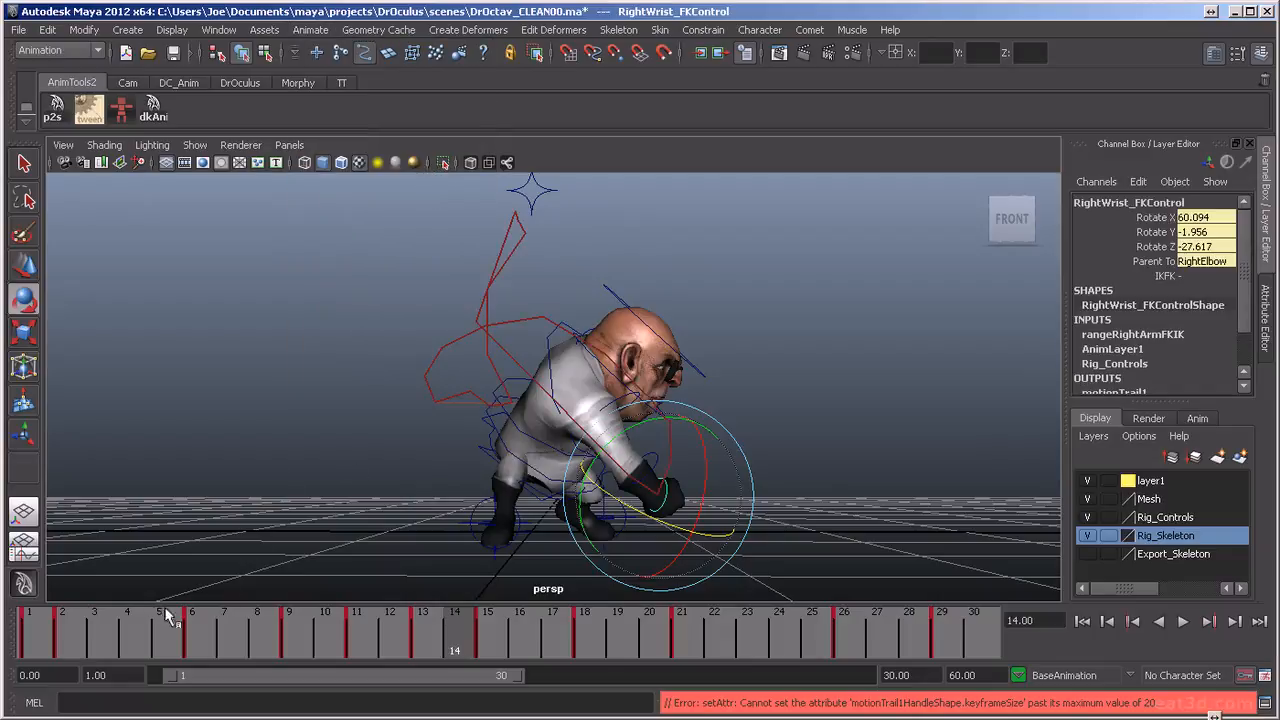
pyautogui.moveTo(70, 635)
pyautogui.mouseDown()
pyautogui.moveTo(165, 665)
pyautogui.moveTo(423, 694)
pyautogui.moveTo(333, 705)
pyautogui.moveTo(287, 695)
pyautogui.moveTo(429, 701)
pyautogui.moveTo(386, 714)
pyautogui.moveTo(165, 663)
pyautogui.moveTo(355, 704)
pyautogui.moveTo(388, 700)
pyautogui.moveTo(390, 680)
pyautogui.mouseUp()
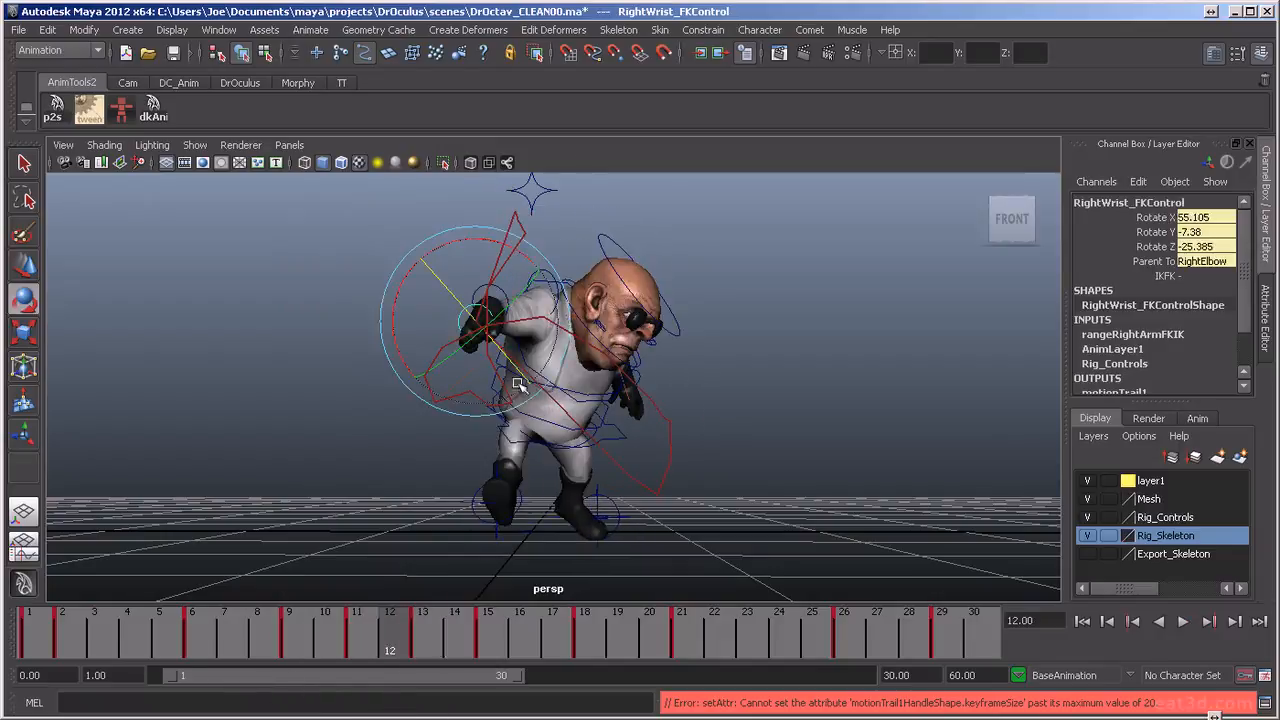
pyautogui.keyDown('alt'); pyautogui.moveTo(573, 387); pyautogui.dragTo(595, 355); pyautogui.keyUp('alt')
pyautogui.click(600, 345)
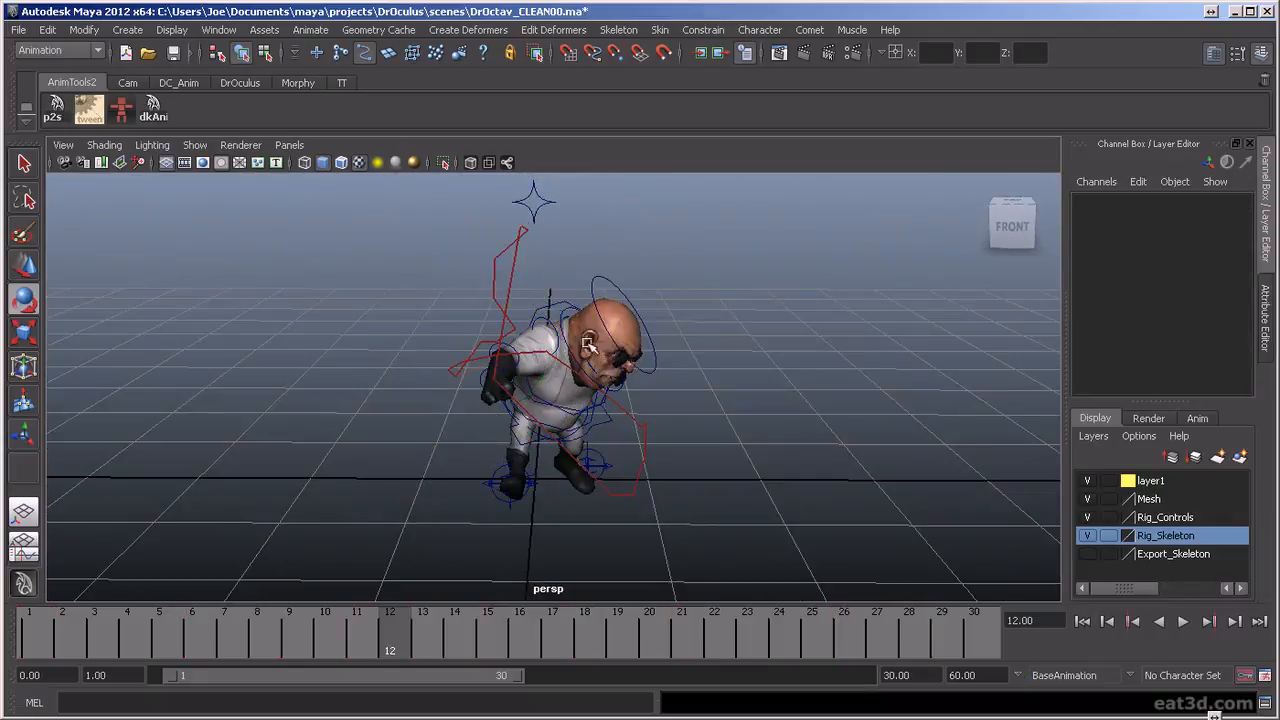
# Select the right shoulder FK control and rotate it at frame 9 to about X 16.3, Y 5.7, Z -41.3, checking from behind
pyautogui.click(560, 335)
pyautogui.keyDown('alt'); pyautogui.moveTo(429, 409); pyautogui.dragTo(739, 411); pyautogui.keyUp('alt')
pyautogui.moveTo(280, 620)
pyautogui.mouseDown()
pyautogui.moveTo(257, 640)
pyautogui.moveTo(117, 609)
pyautogui.moveTo(240, 640)
pyautogui.moveTo(335, 645)
pyautogui.moveTo(258, 645)
pyautogui.moveTo(303, 648)
pyautogui.mouseUp()
pyautogui.press('e')
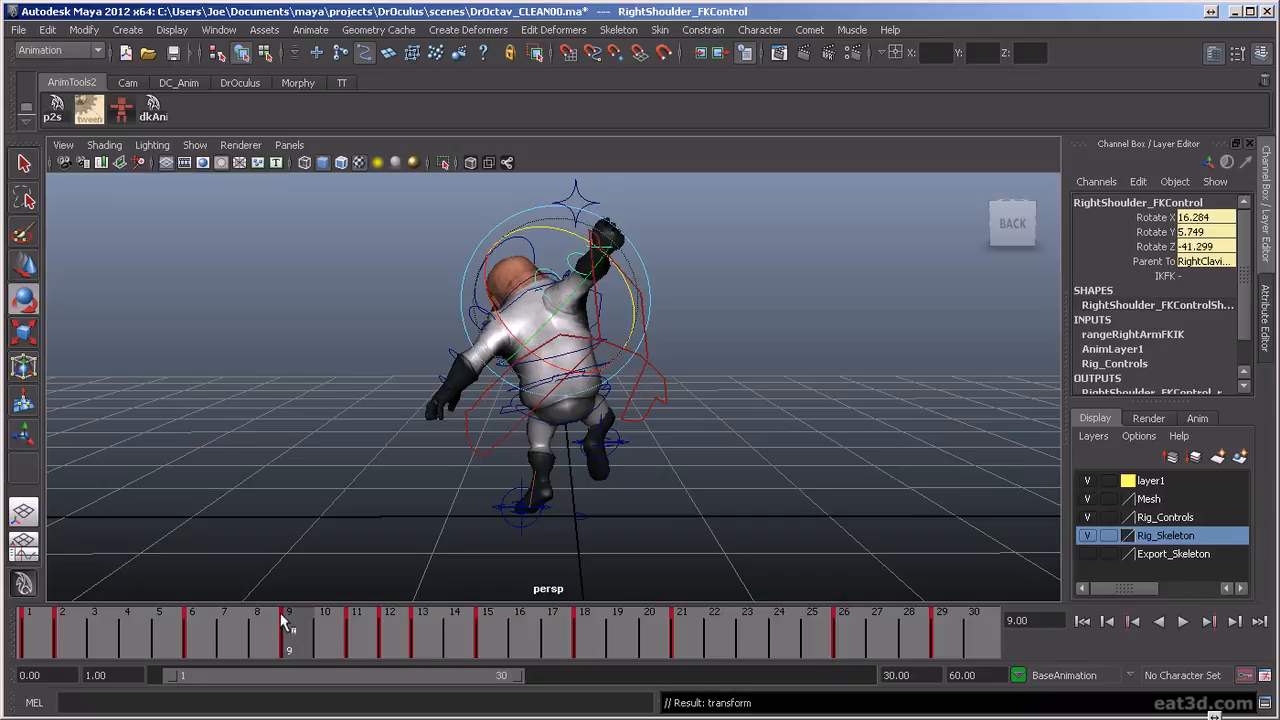
pyautogui.hotkey('alt', 'v')
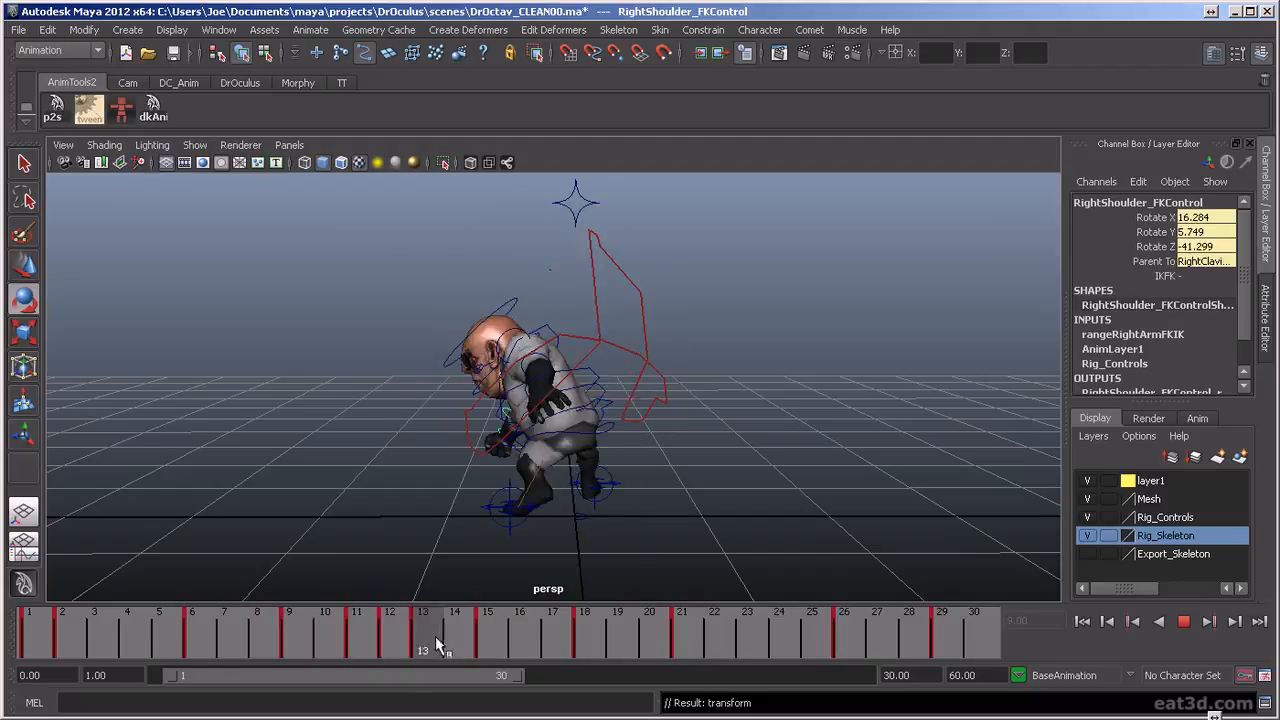
# Smooth the wrist trail at frame 12 by rotating the right shoulder FK control to about X 6.4, Y -1.1, Z -45.2, and replay
pyautogui.moveTo(400, 656)
pyautogui.mouseDown()
pyautogui.moveTo(309, 666)
pyautogui.moveTo(482, 673)
pyautogui.moveTo(323, 677)
pyautogui.moveTo(398, 680)
pyautogui.mouseUp()
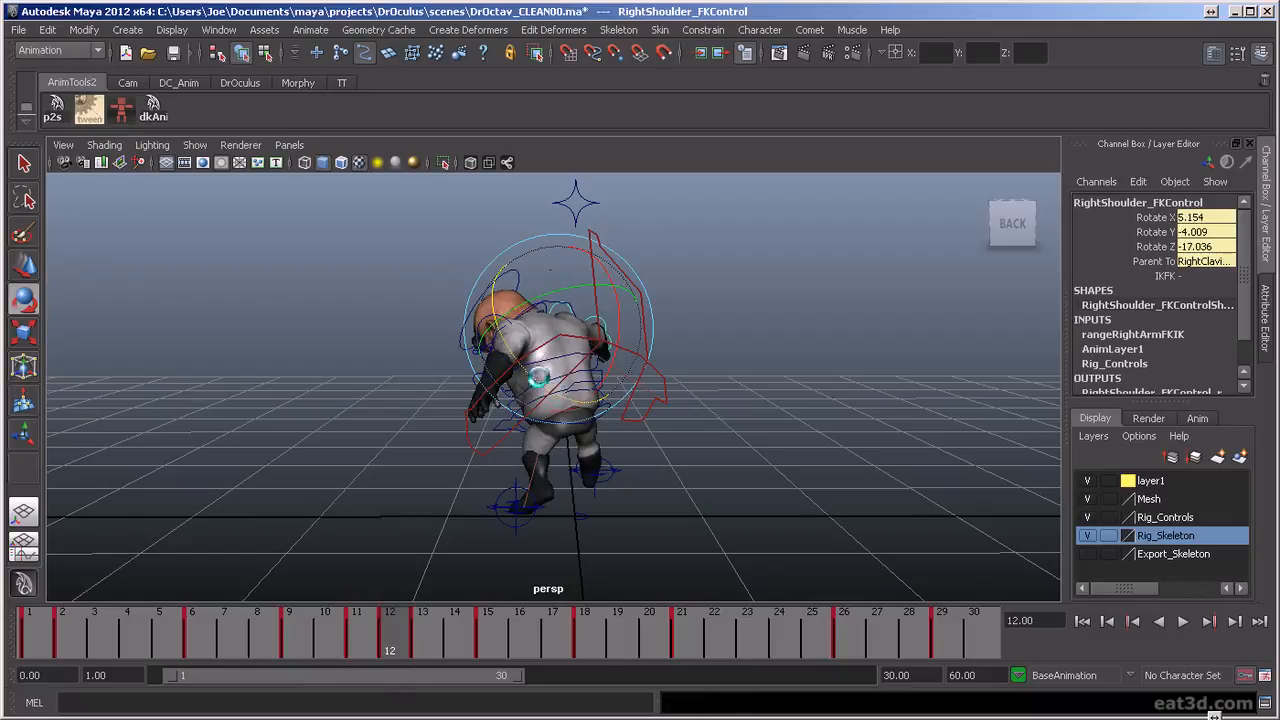
pyautogui.keyDown('alt'); pyautogui.moveTo(638, 482); pyautogui.dragTo(615, 476); pyautogui.keyUp('alt')
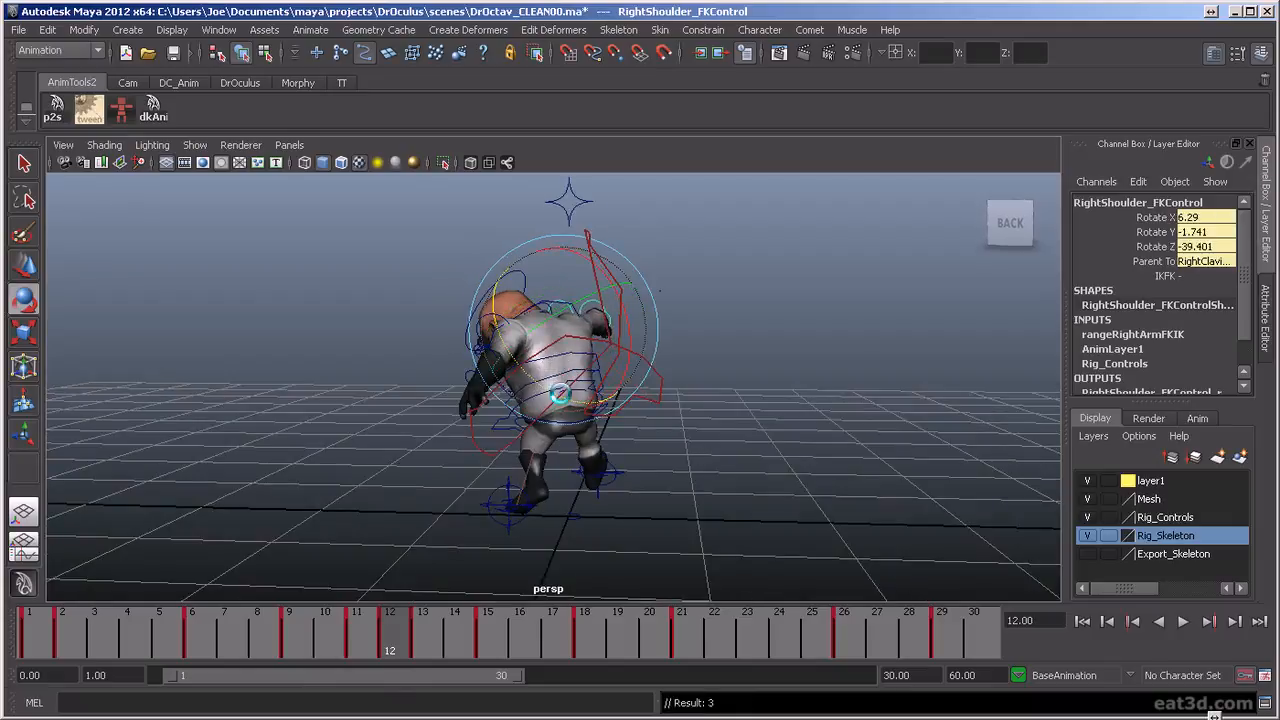
pyautogui.moveTo(603, 362)
pyautogui.keyDown('alt'); pyautogui.mouseDown()
pyautogui.moveTo(586, 363)
pyautogui.moveTo(612, 360)
pyautogui.mouseUp(); pyautogui.keyUp('alt')
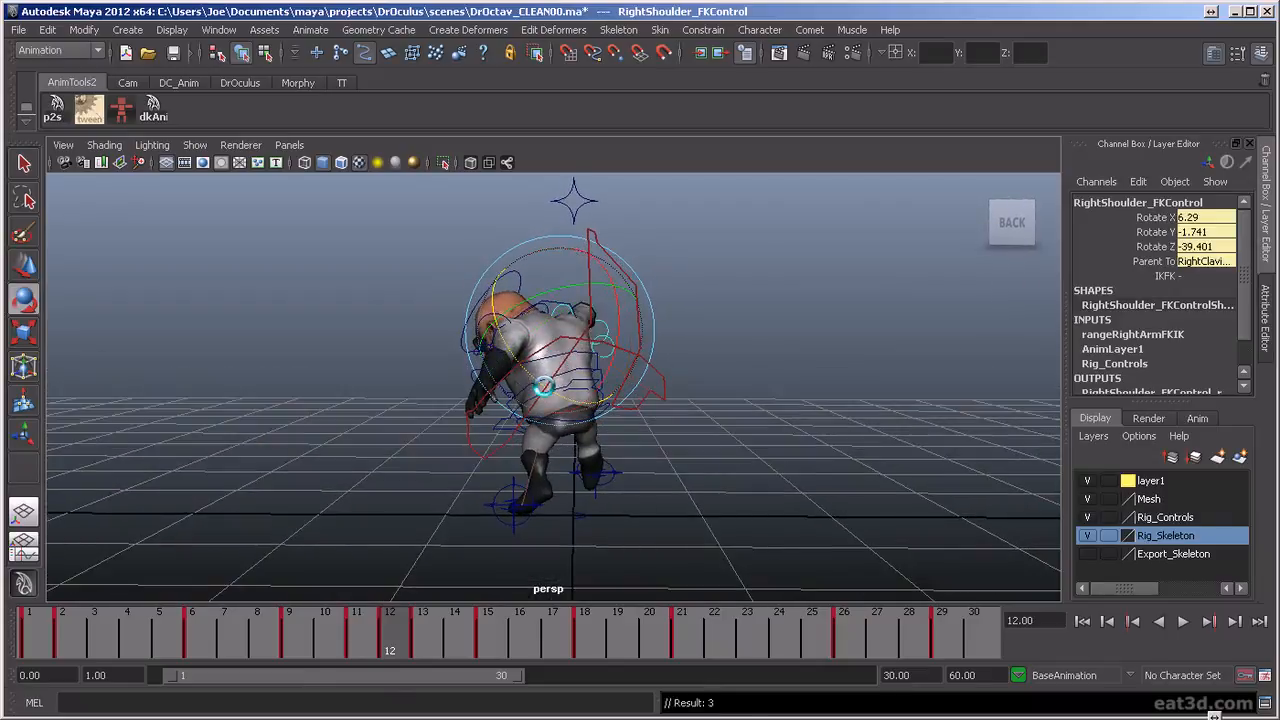
pyautogui.hotkey('ctrl', 'z')
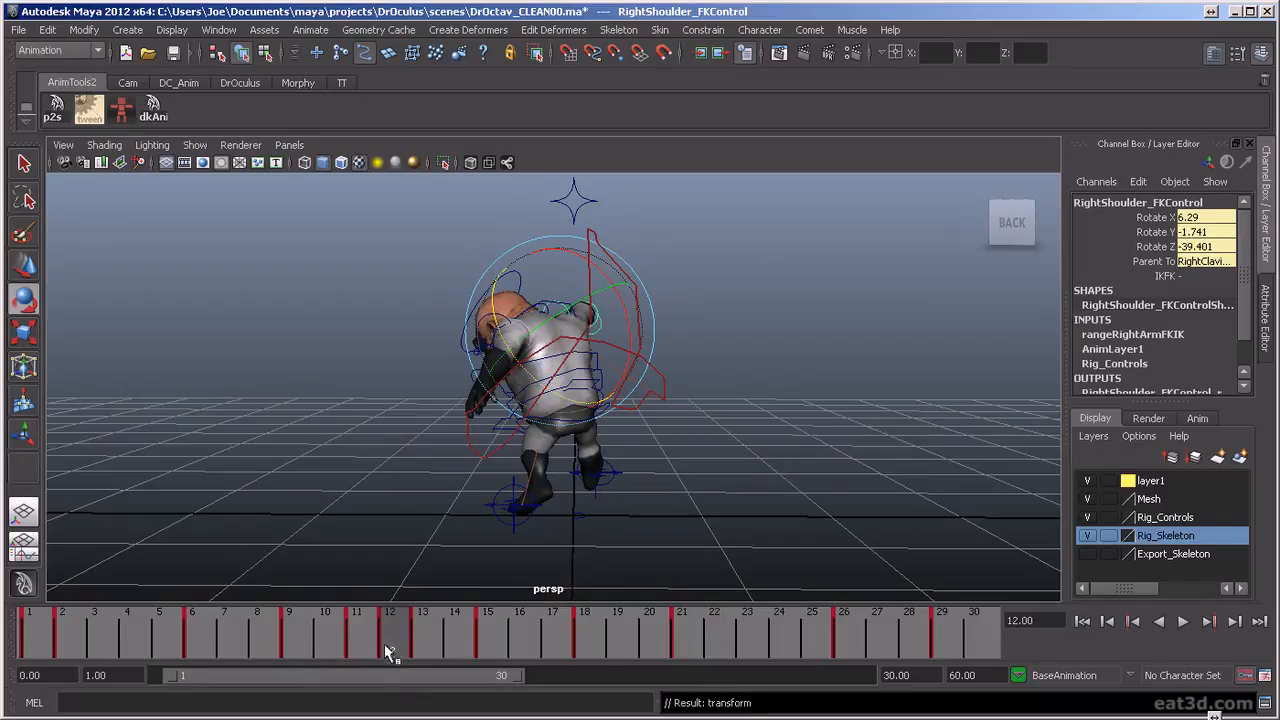
pyautogui.moveTo(378, 632); pyautogui.dragTo(389, 640)
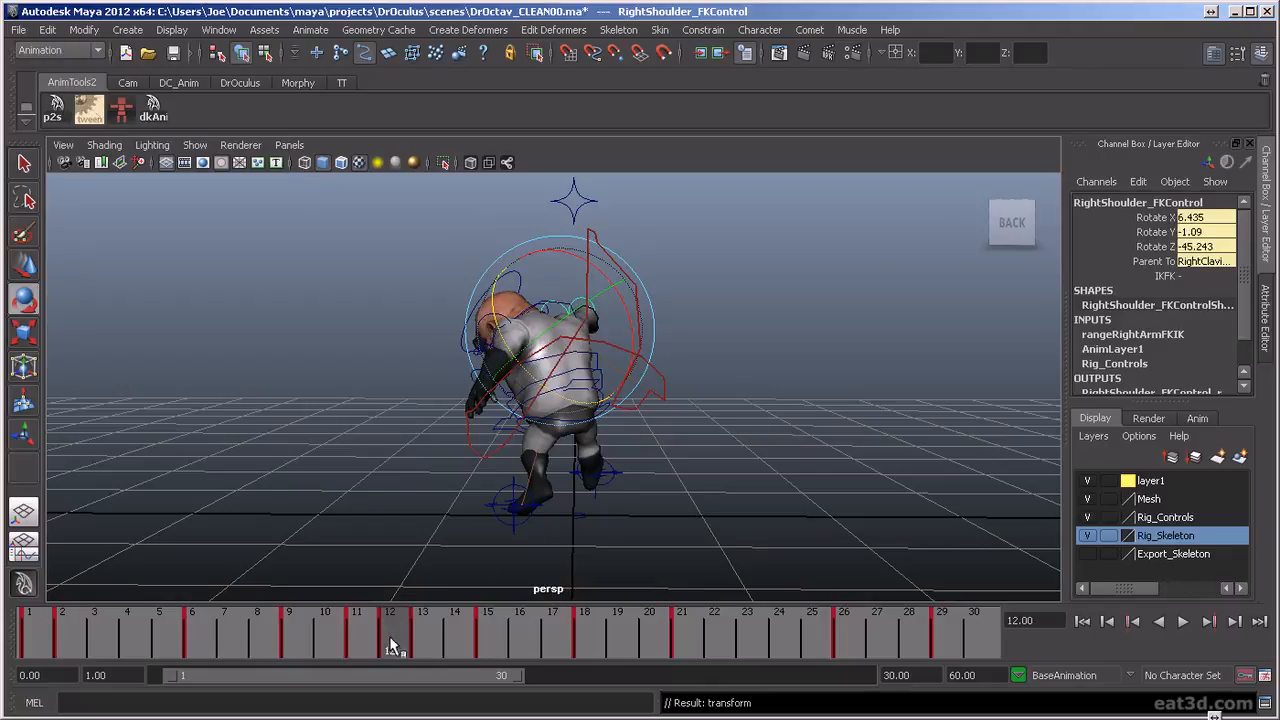
pyautogui.moveTo(395, 640); pyautogui.dragTo(439, 642)
pyautogui.hotkey('alt', 'v')
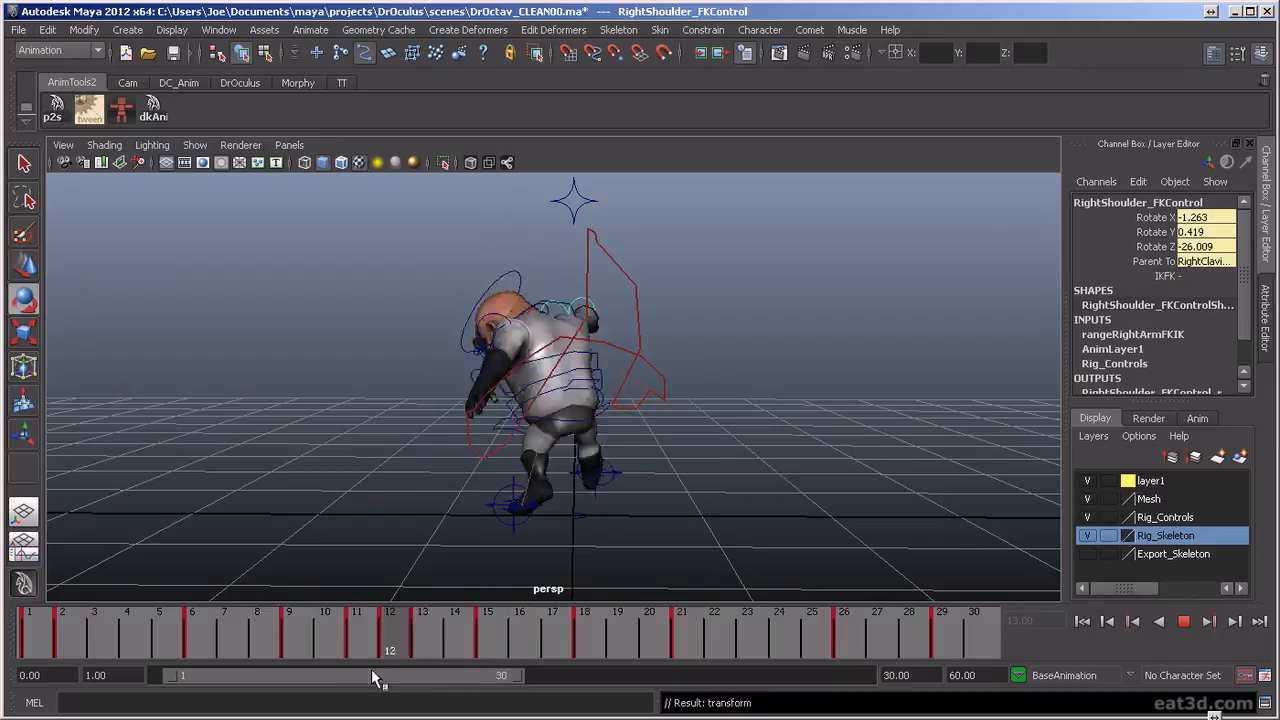
pyautogui.hotkey('alt', 'v')
# Return to frame 9 and rotate the right shoulder FK control to about X 16.2, Y 2.6, Z -42.2
pyautogui.moveTo(883, 382)
pyautogui.keyDown('alt'); pyautogui.mouseDown()
pyautogui.moveTo(615, 416)
pyautogui.moveTo(457, 366)
pyautogui.moveTo(505, 466)
pyautogui.moveTo(809, 449)
pyautogui.moveTo(876, 401)
pyautogui.mouseUp(); pyautogui.keyUp('alt')
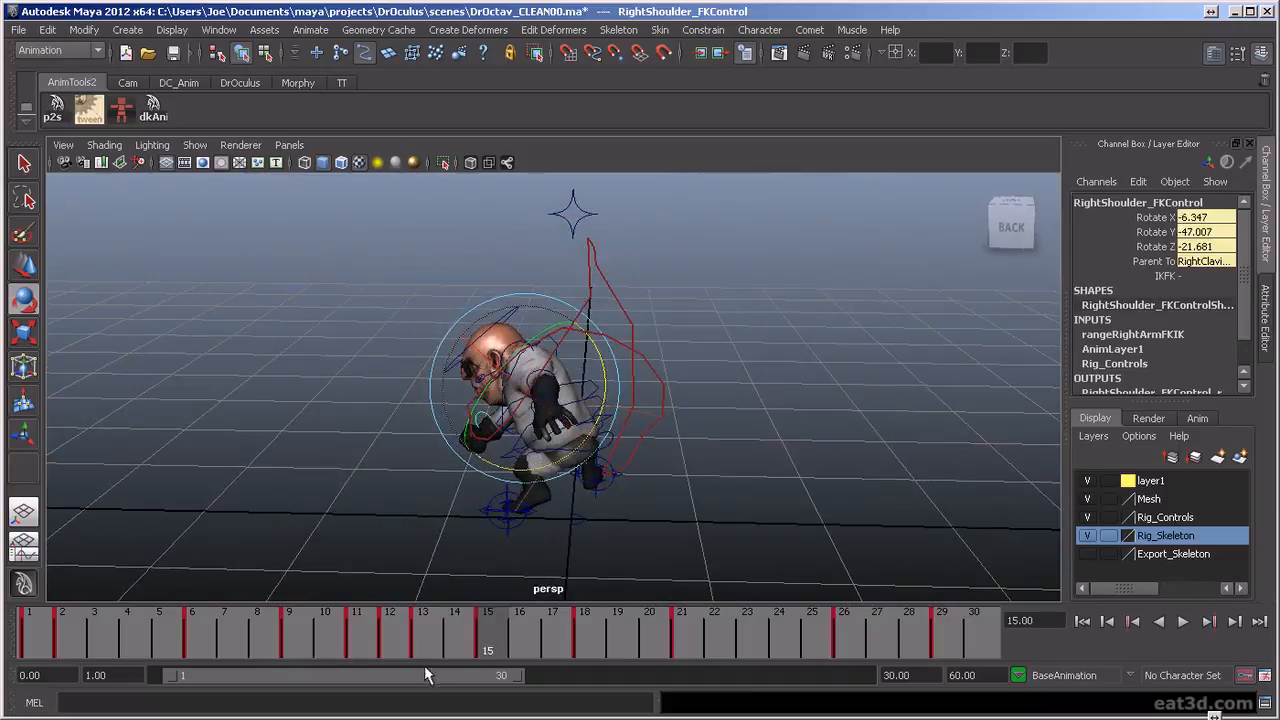
pyautogui.hotkey('alt', 'v')
pyautogui.moveTo(322, 650); pyautogui.dragTo(305, 650)
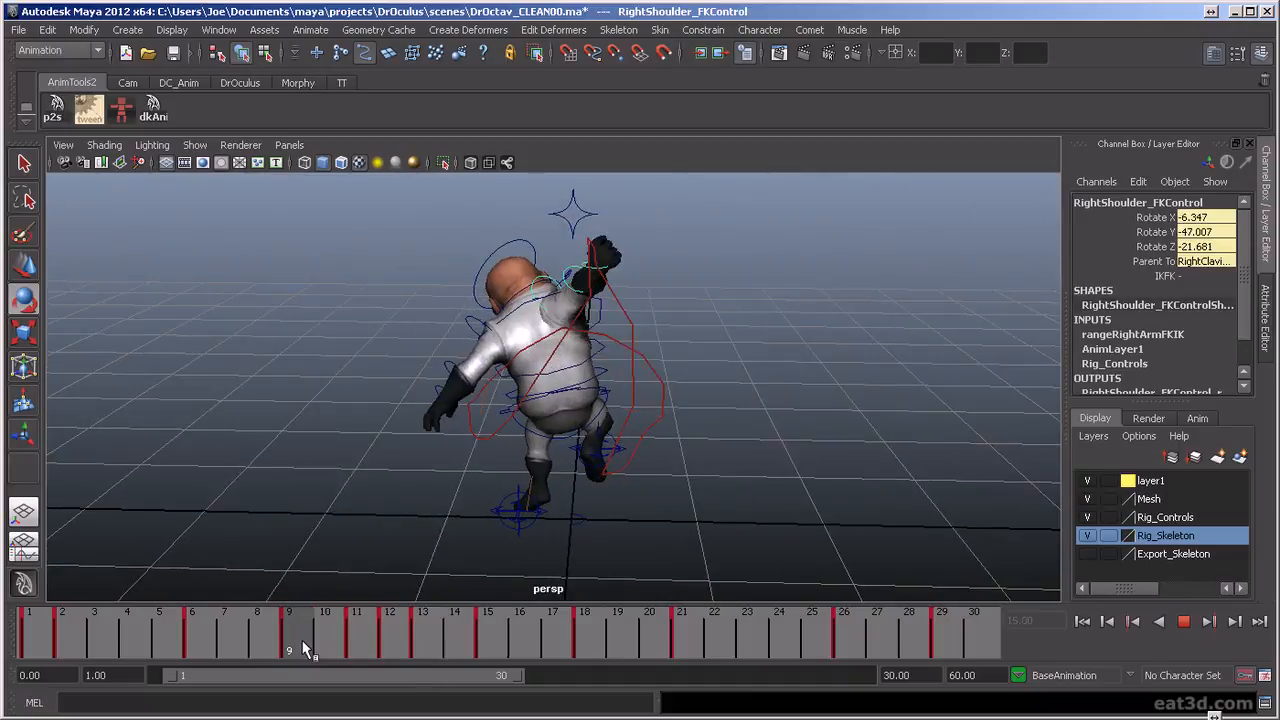
pyautogui.hotkey('alt', 'v')
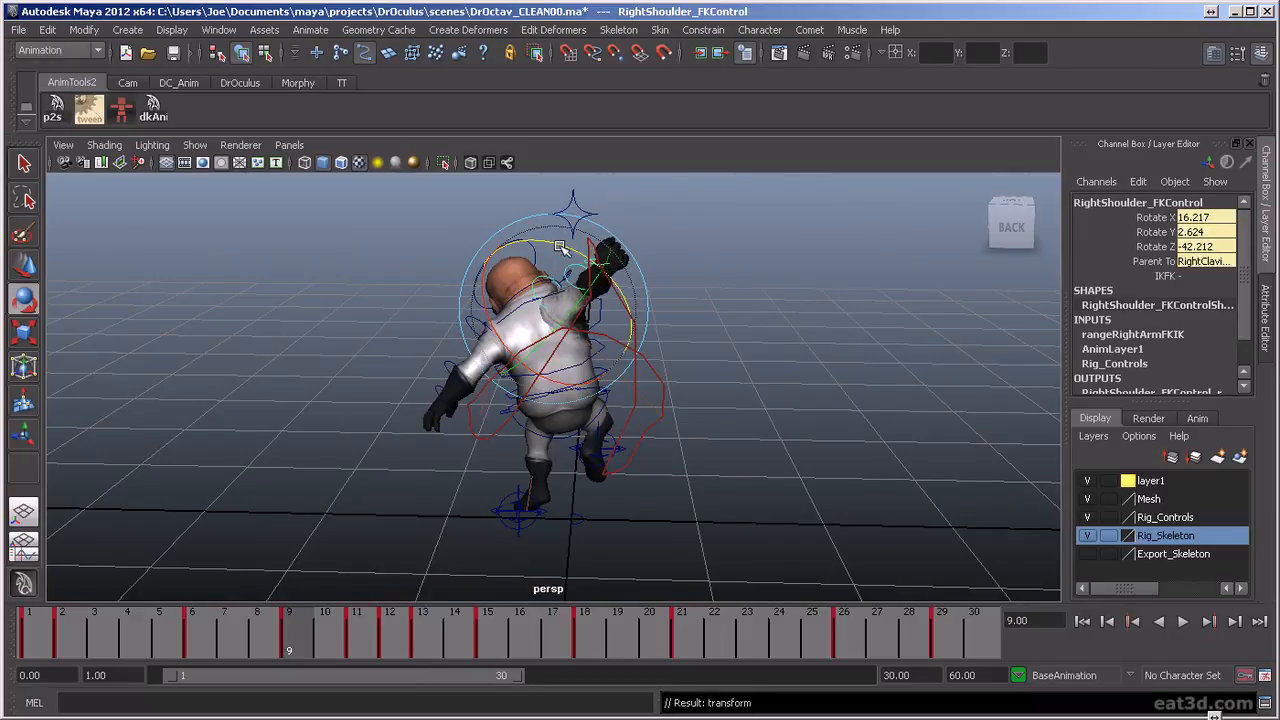
# Scrub frames 9 to 17 and replay the punch from above, behind and the side to examine the right wrist's motion trail
pyautogui.keyDown('alt'); pyautogui.moveTo(808, 333); pyautogui.dragTo(604, 572); pyautogui.keyUp('alt')
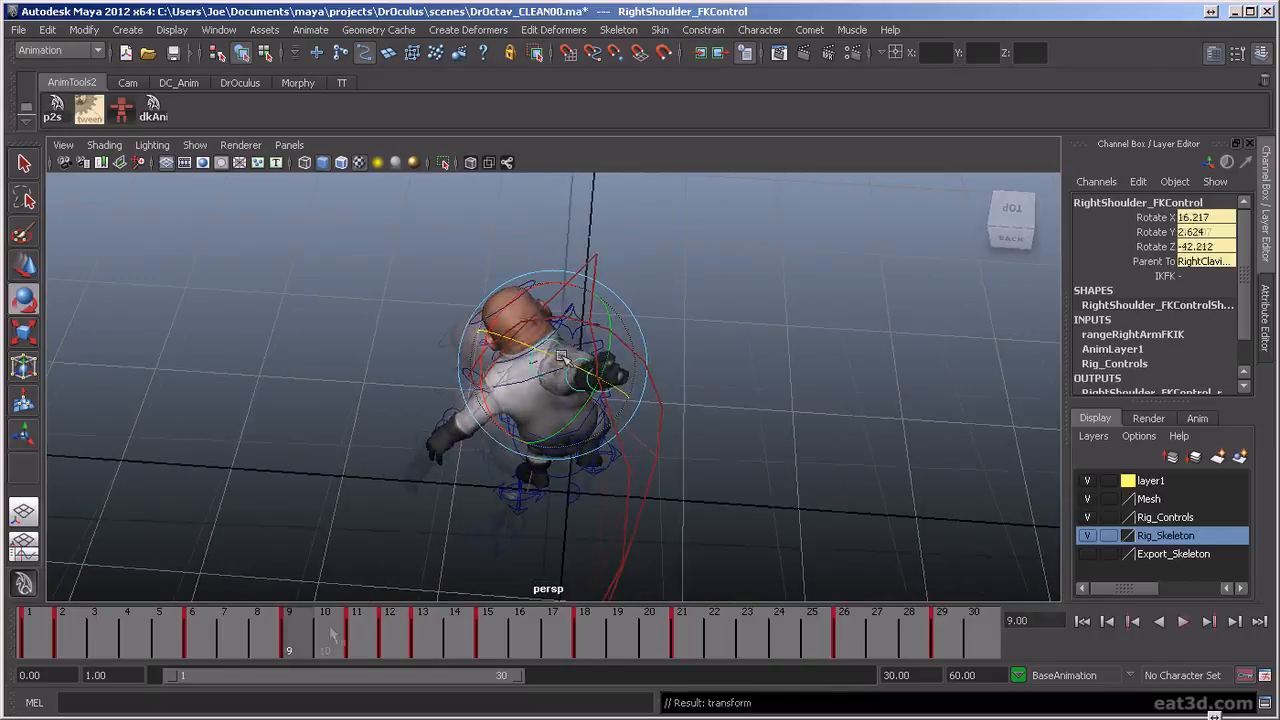
pyautogui.hotkey('alt', 'v')
pyautogui.moveTo(305, 633)
pyautogui.mouseDown()
pyautogui.moveTo(365, 633)
pyautogui.moveTo(339, 640)
pyautogui.mouseUp()
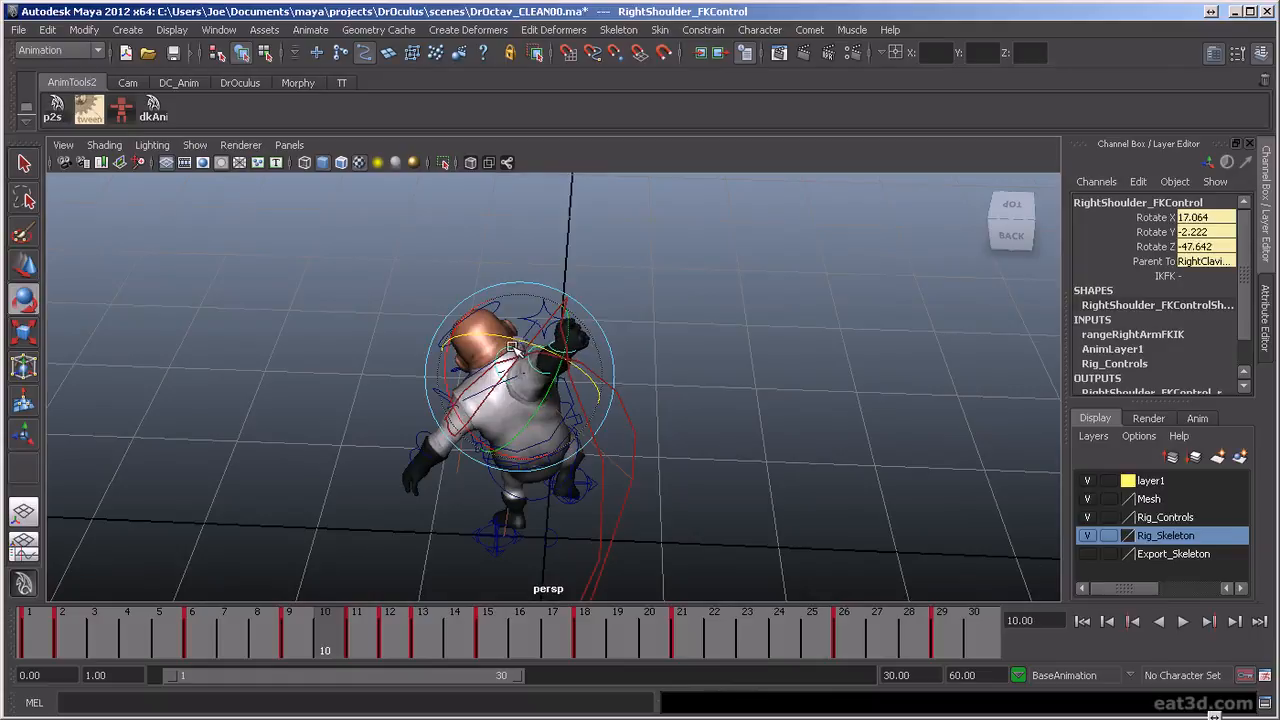
pyautogui.keyDown('alt'); pyautogui.moveTo(748, 462); pyautogui.dragTo(745, 500); pyautogui.keyUp('alt')
pyautogui.moveTo(323, 650); pyautogui.dragTo(552, 648)
pyautogui.keyDown('alt'); pyautogui.moveTo(660, 440); pyautogui.dragTo(673, 347); pyautogui.keyUp('alt')
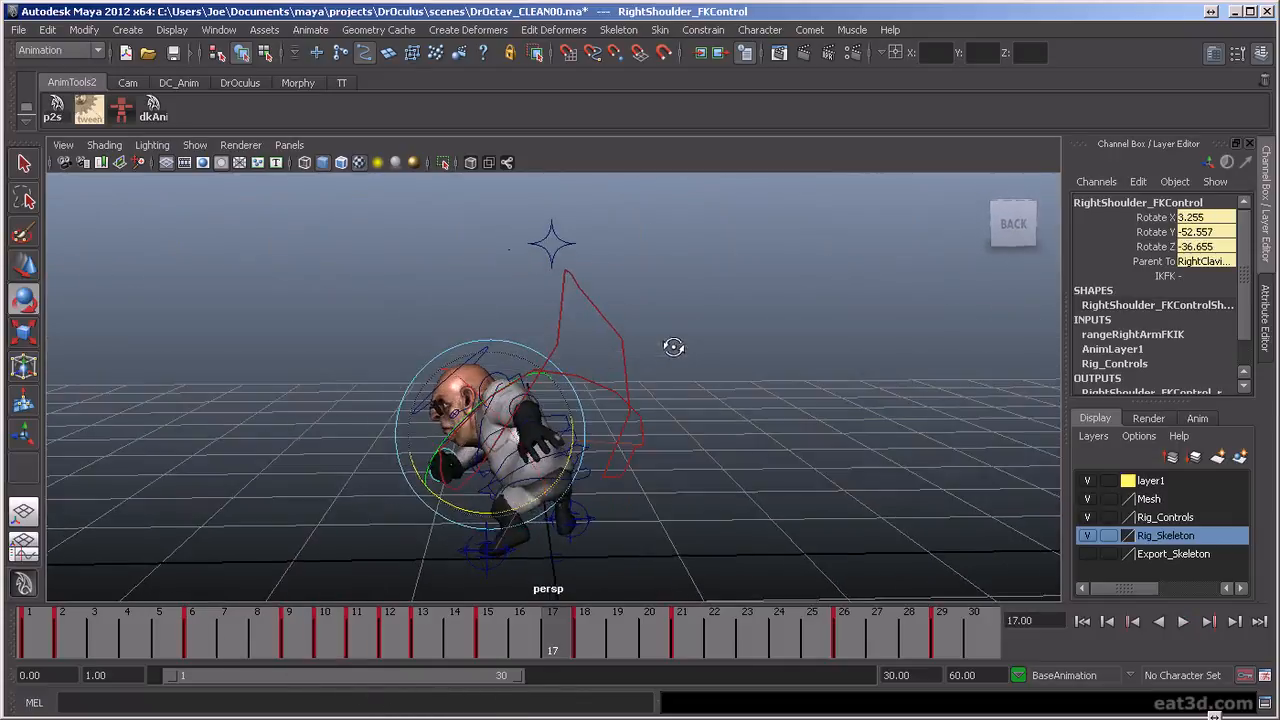
pyautogui.click(1183, 621)
pyautogui.keyDown('alt'); pyautogui.moveTo(860, 425); pyautogui.dragTo(465, 427); pyautogui.keyUp('alt')
pyautogui.keyDown('alt'); pyautogui.moveTo(570, 424); pyautogui.dragTo(578, 425); pyautogui.keyUp('alt')
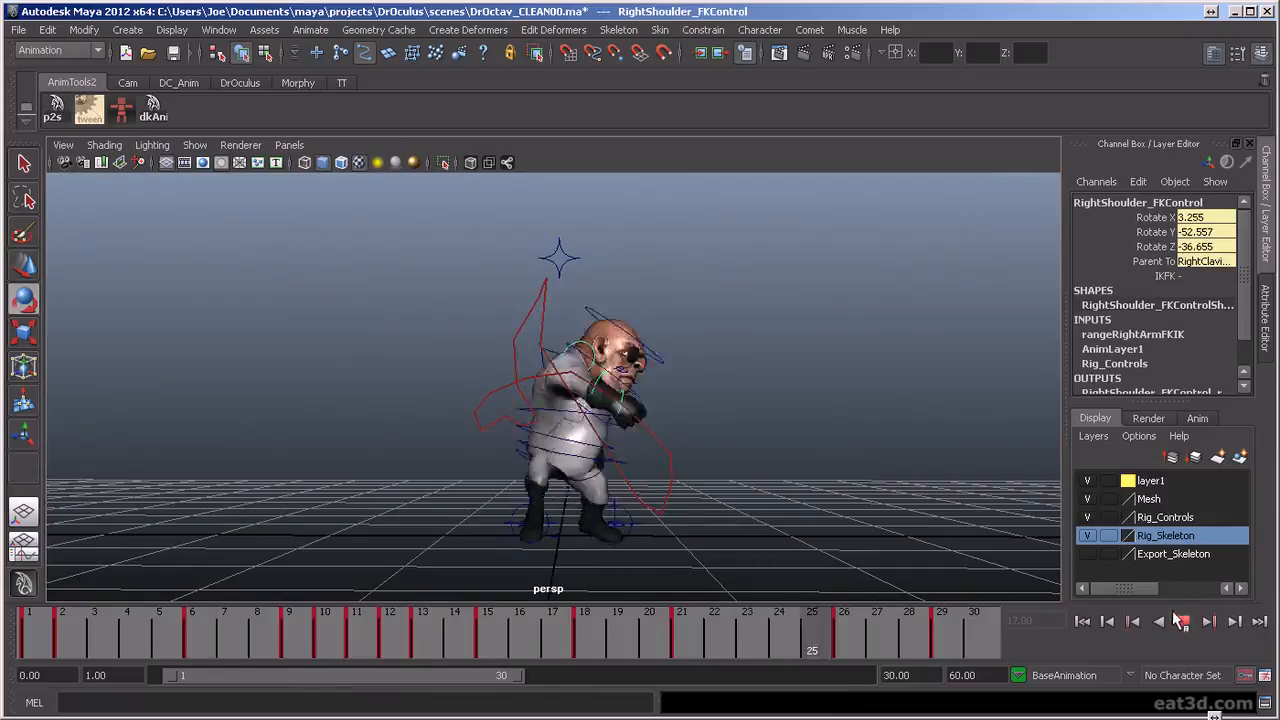
pyautogui.keyDown('alt'); pyautogui.moveTo(600, 440); pyautogui.dragTo(766, 423); pyautogui.keyUp('alt')
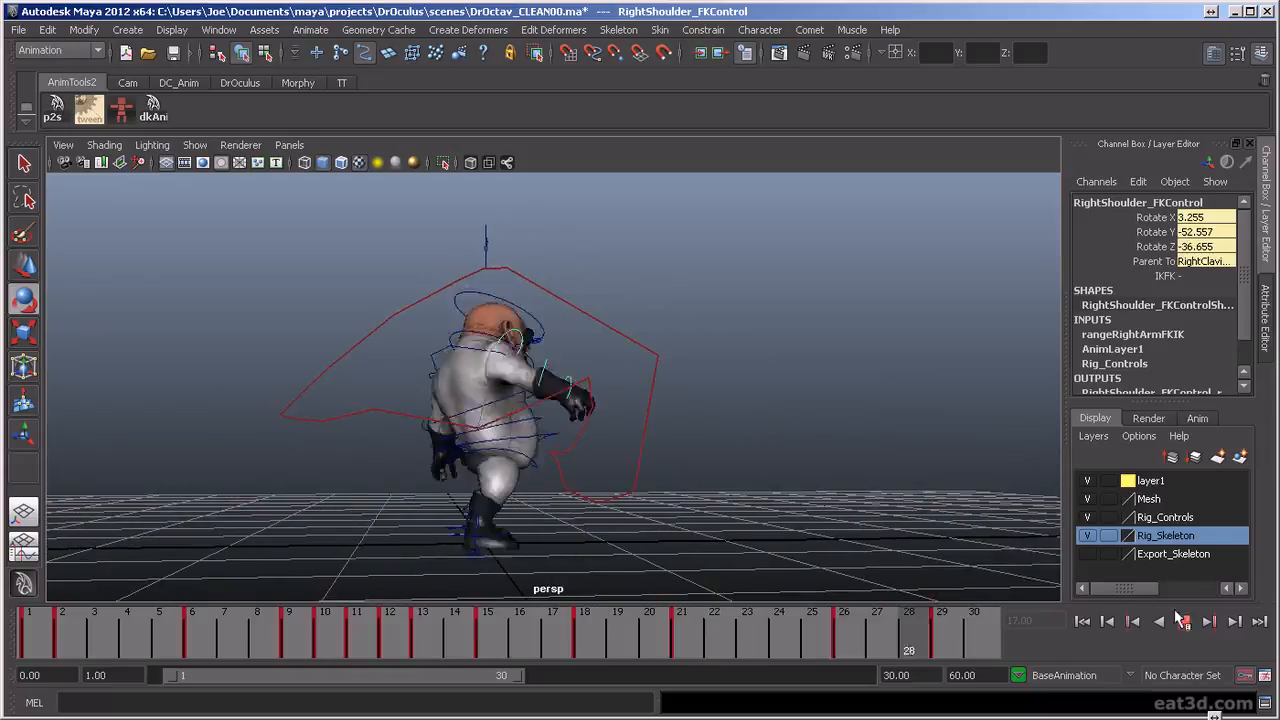
pyautogui.press('Escape')
pyautogui.hotkey('alt', 'v')
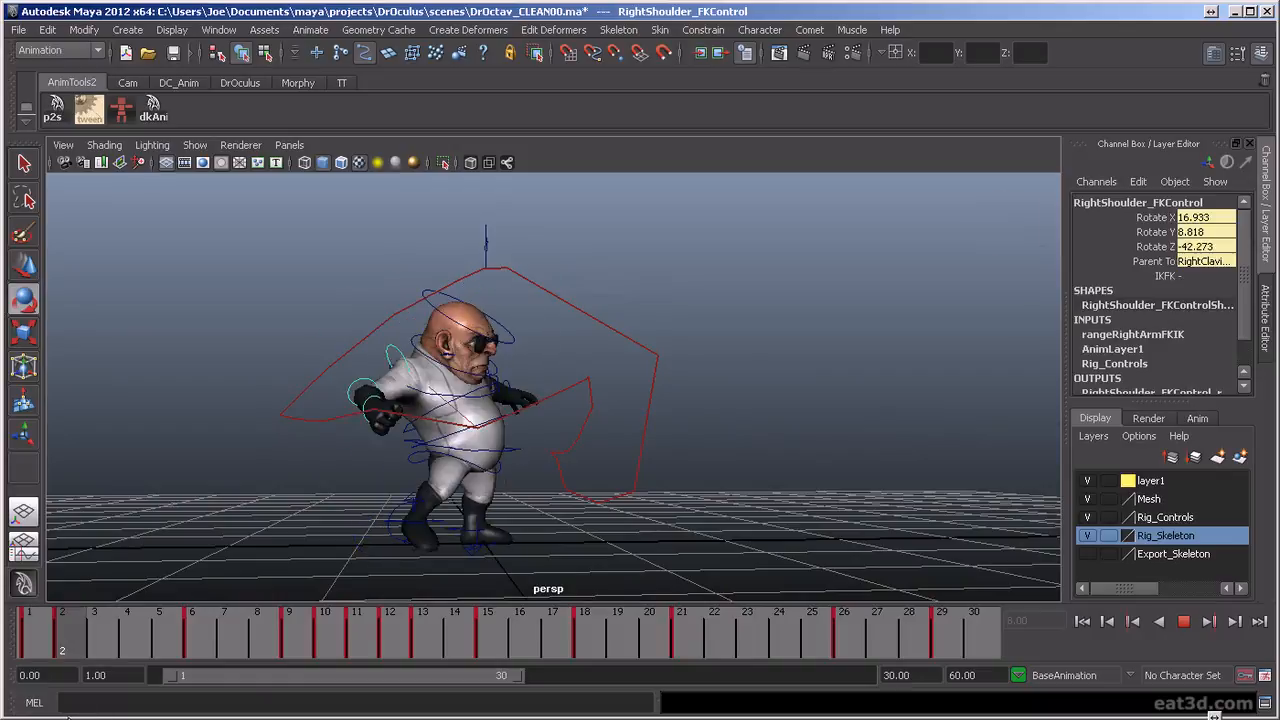
# Rotate the right shoulder FK control at frame 2 to about X 13.8, Y 10.3, Z -10.9, and scrub through to frame 18
pyautogui.press('Escape')
pyautogui.moveTo(364, 437); pyautogui.dragTo(365, 443)
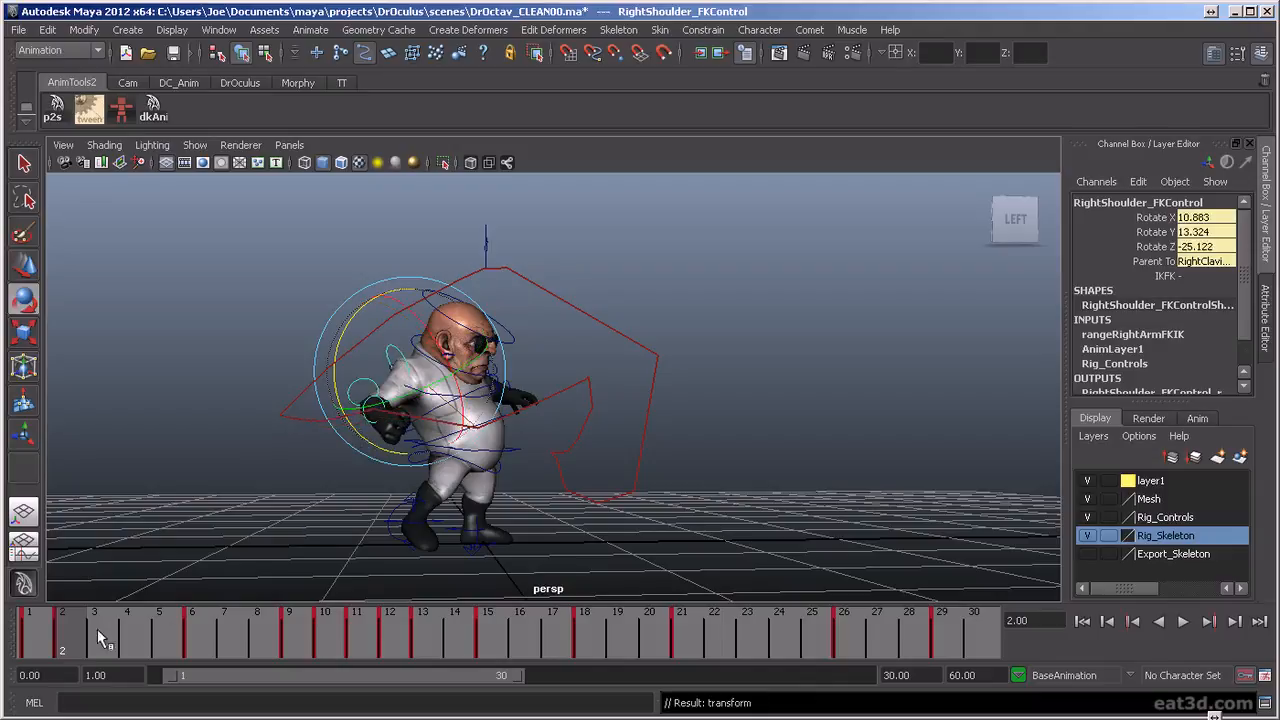
pyautogui.hotkey('alt', 'v')
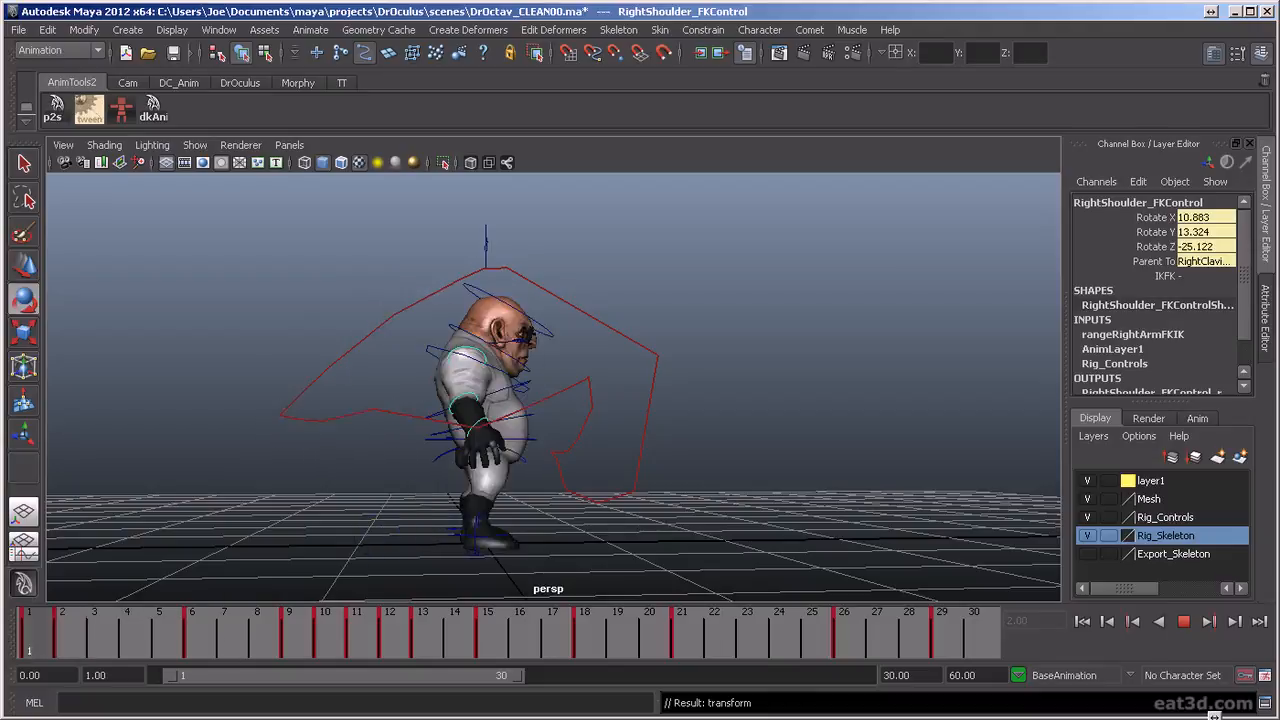
pyautogui.moveTo(44, 649)
pyautogui.mouseDown()
pyautogui.moveTo(423, 700)
pyautogui.moveTo(383, 706)
pyautogui.moveTo(468, 706)
pyautogui.moveTo(268, 708)
pyautogui.moveTo(555, 712)
pyautogui.moveTo(14, 698)
pyautogui.moveTo(118, 708)
pyautogui.moveTo(52, 716)
pyautogui.moveTo(73, 714)
pyautogui.mouseUp()
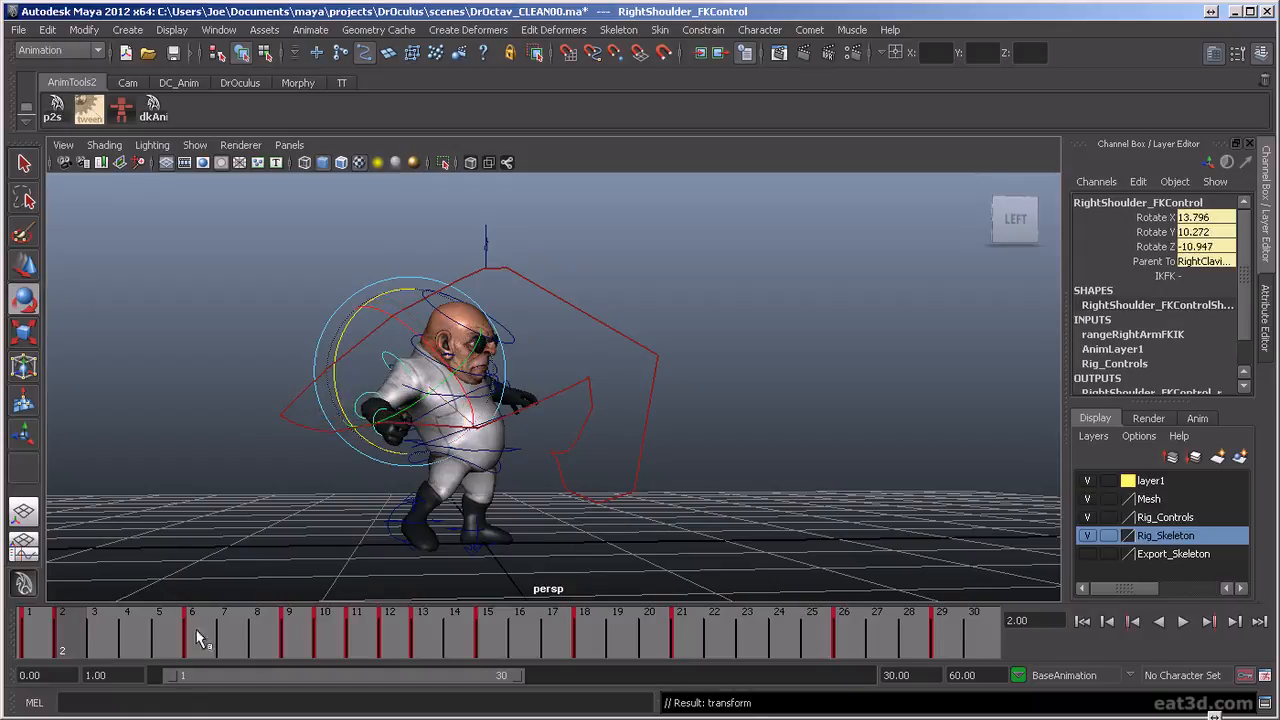
pyautogui.hotkey('alt', 'v')
pyautogui.moveTo(84, 648); pyautogui.dragTo(584, 650)
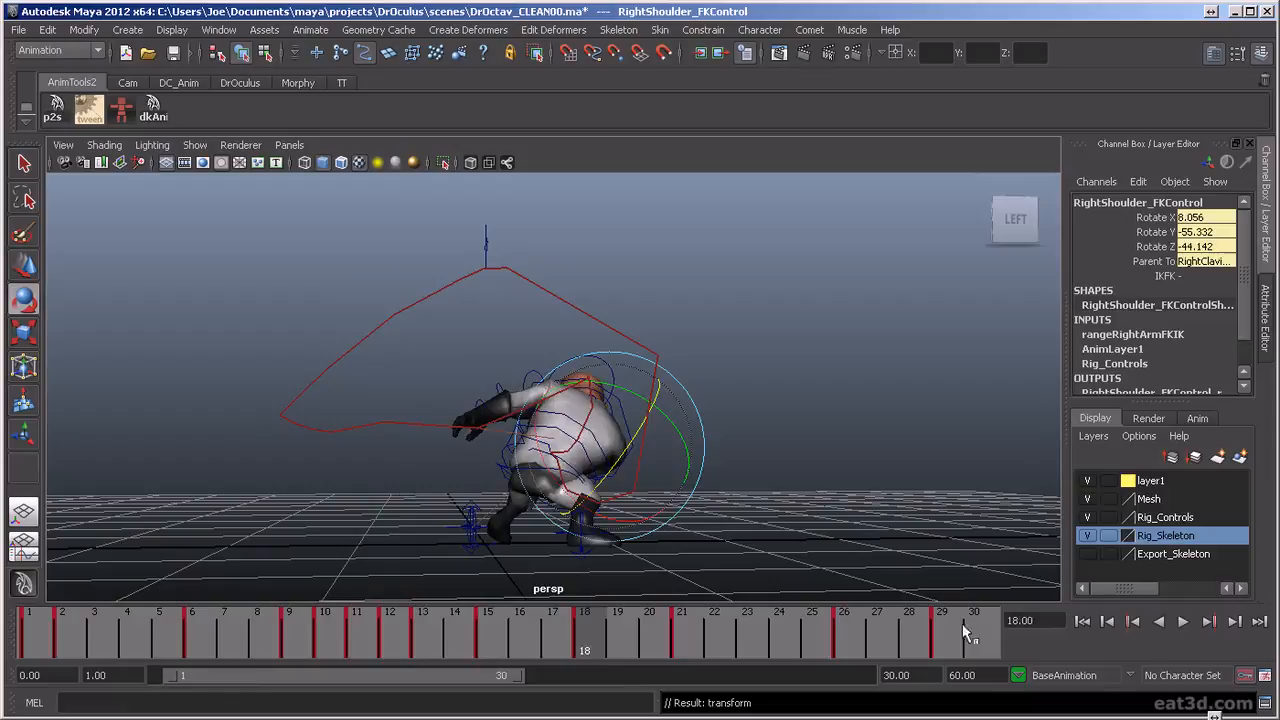
# Replay the punch from behind at different distances to check the body's recovery after the hit
pyautogui.click(1183, 622)
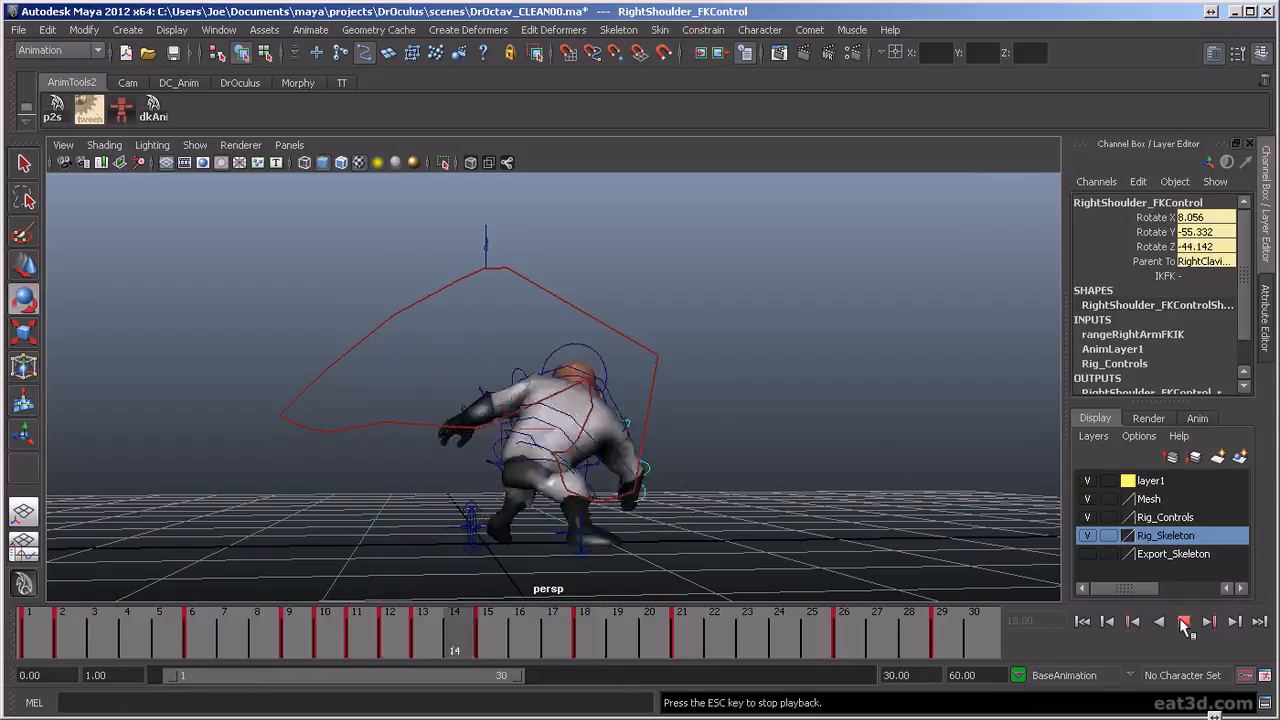
pyautogui.keyDown('alt'); pyautogui.moveTo(744, 411); pyautogui.dragTo(920, 434); pyautogui.keyUp('alt')
pyautogui.keyDown('alt'); pyautogui.moveTo(682, 468); pyautogui.dragTo(674, 457); pyautogui.keyUp('alt')
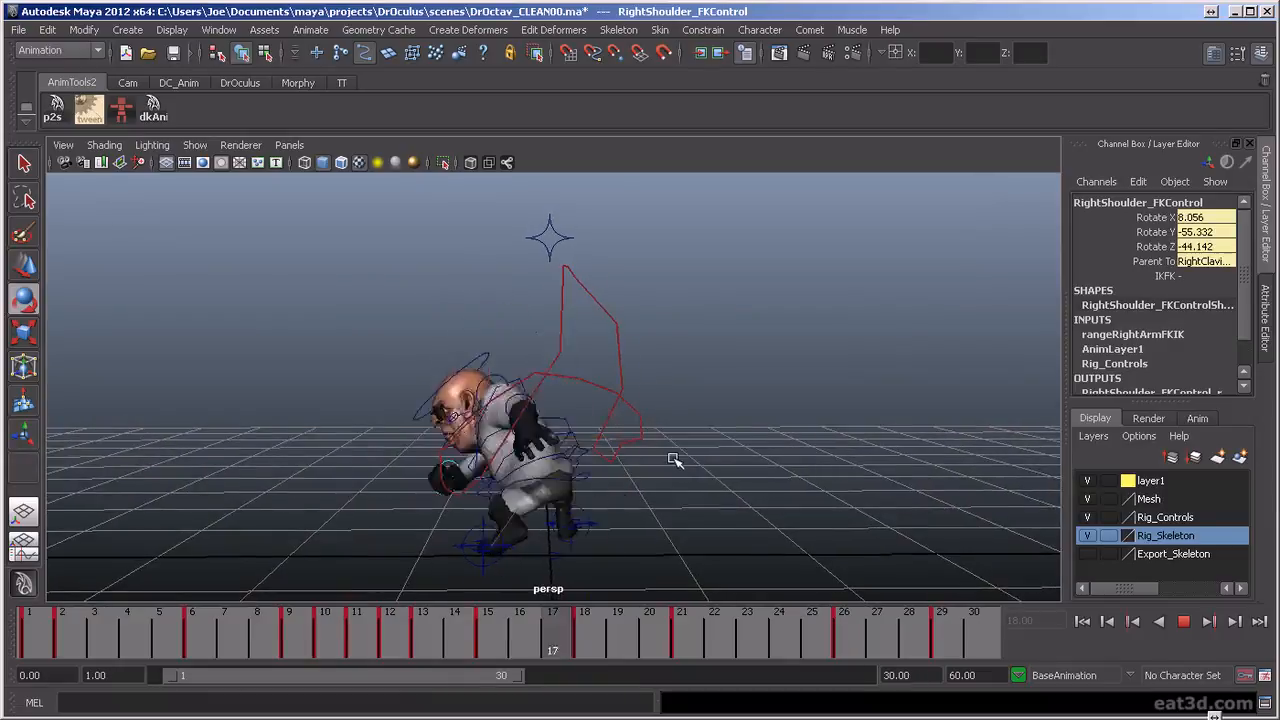
pyautogui.scroll(-2, 673, 459)
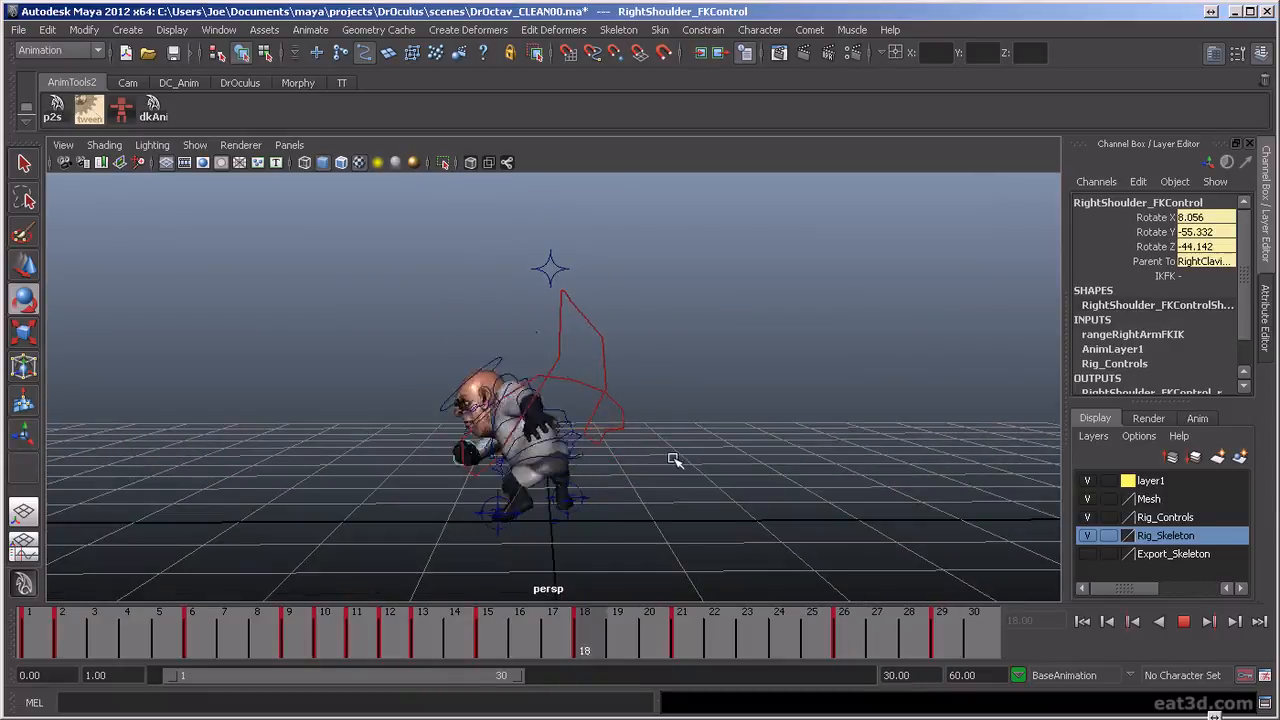
pyautogui.scroll(2, 673, 459)
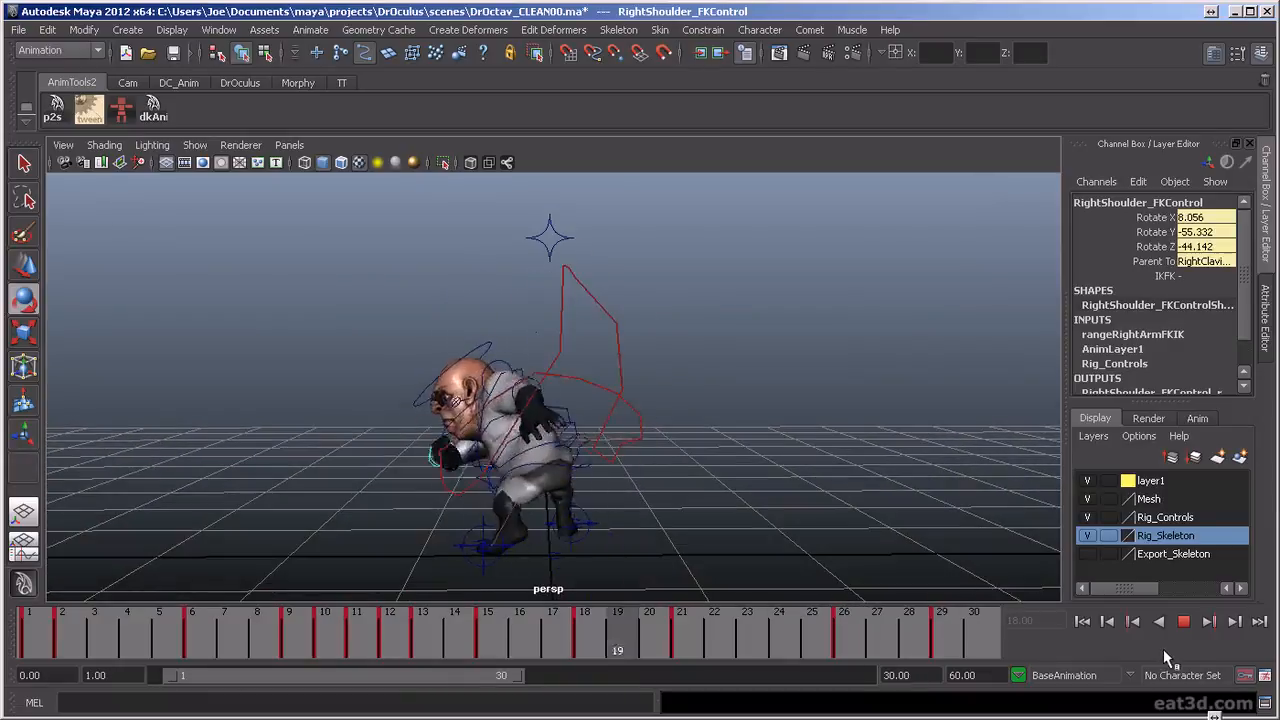
pyautogui.moveTo(686, 500)
pyautogui.keyDown('alt'); pyautogui.mouseDown()
pyautogui.moveTo(880, 493)
pyautogui.moveTo(823, 491)
pyautogui.moveTo(747, 532)
pyautogui.moveTo(660, 514)
pyautogui.moveTo(688, 515)
pyautogui.mouseUp(); pyautogui.keyUp('alt')
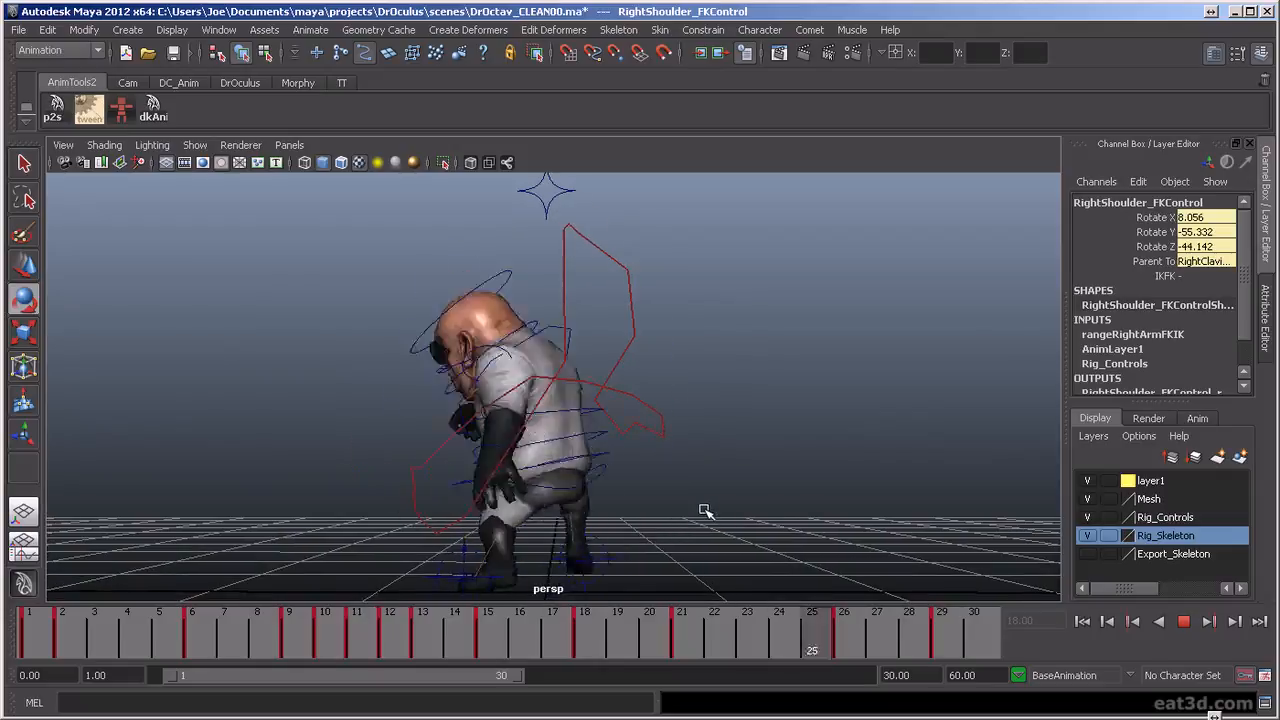
# Select the torso control and shift it sideways at frame 23 to a Translate X of about 0.116
pyautogui.click(1184, 622)
pyautogui.click(472, 456)
pyautogui.press('w')
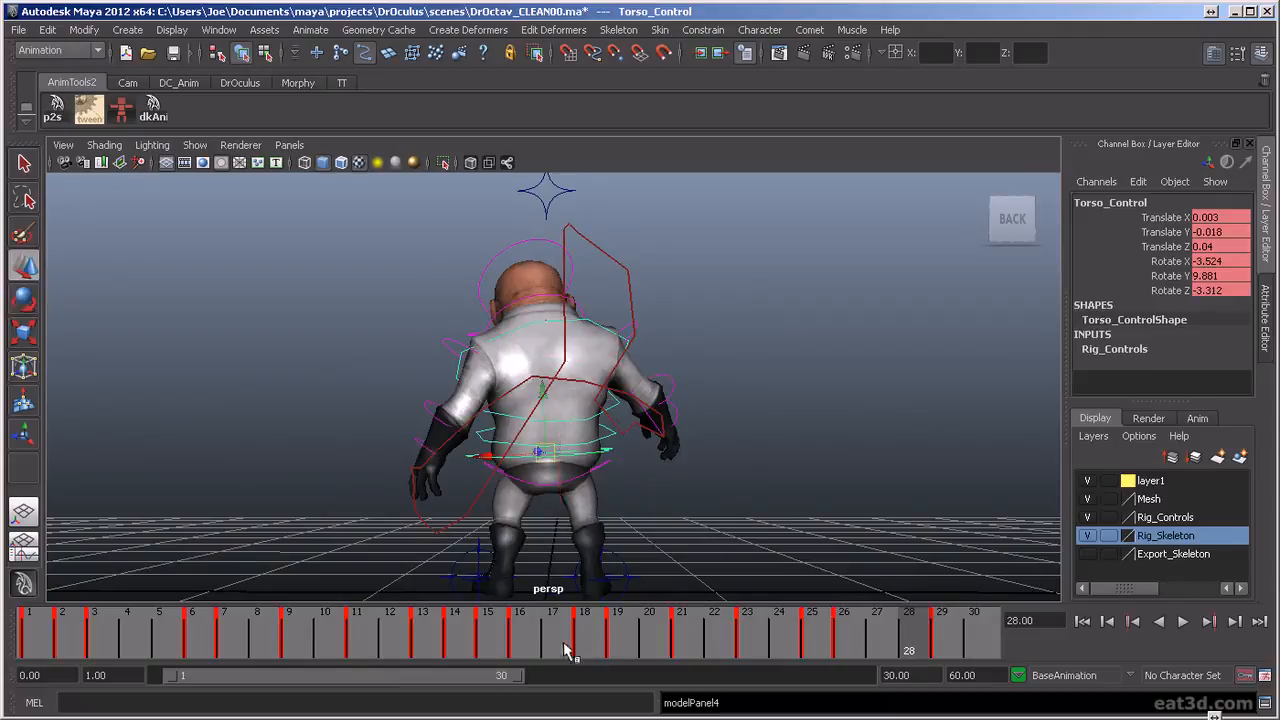
pyautogui.hotkey('alt', 'v')
pyautogui.moveTo(795, 665)
pyautogui.mouseDown()
pyautogui.moveTo(643, 668)
pyautogui.moveTo(772, 672)
pyautogui.mouseUp()
pyautogui.hotkey('alt', 'v')
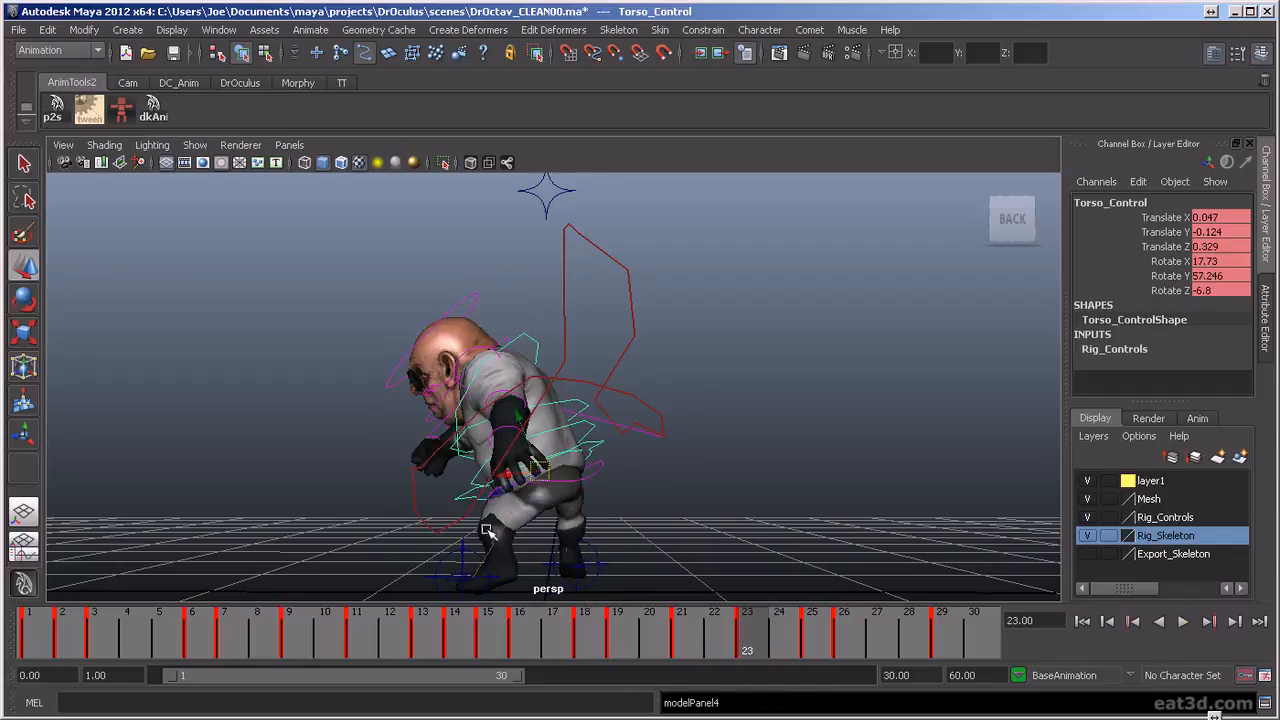
pyautogui.press('w')
pyautogui.moveTo(645, 495); pyautogui.dragTo(568, 499)
pyautogui.moveTo(476, 471); pyautogui.dragTo(469, 471)
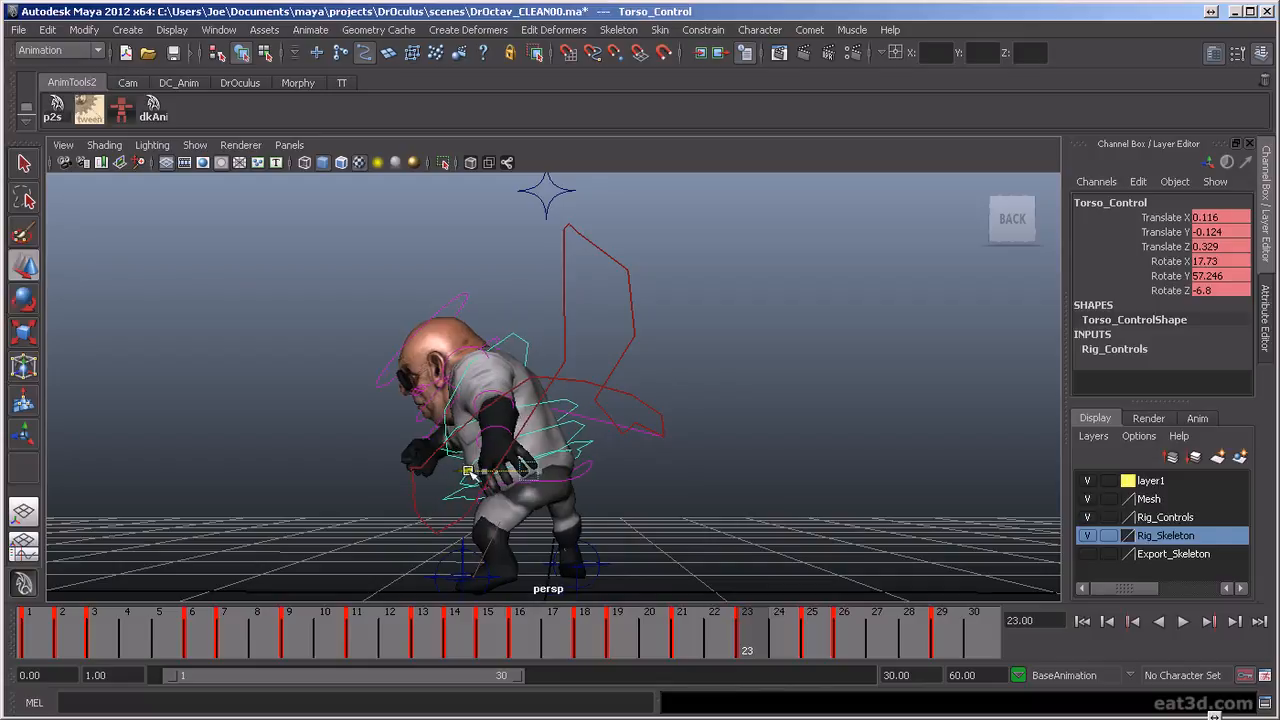
# Shift the torso control at frame 25 to a Translate X of about 0.091 and tilt it further to the side
pyautogui.moveTo(754, 648); pyautogui.dragTo(812, 676)
pyautogui.moveTo(489, 470); pyautogui.dragTo(470, 467)
pyautogui.press('e')
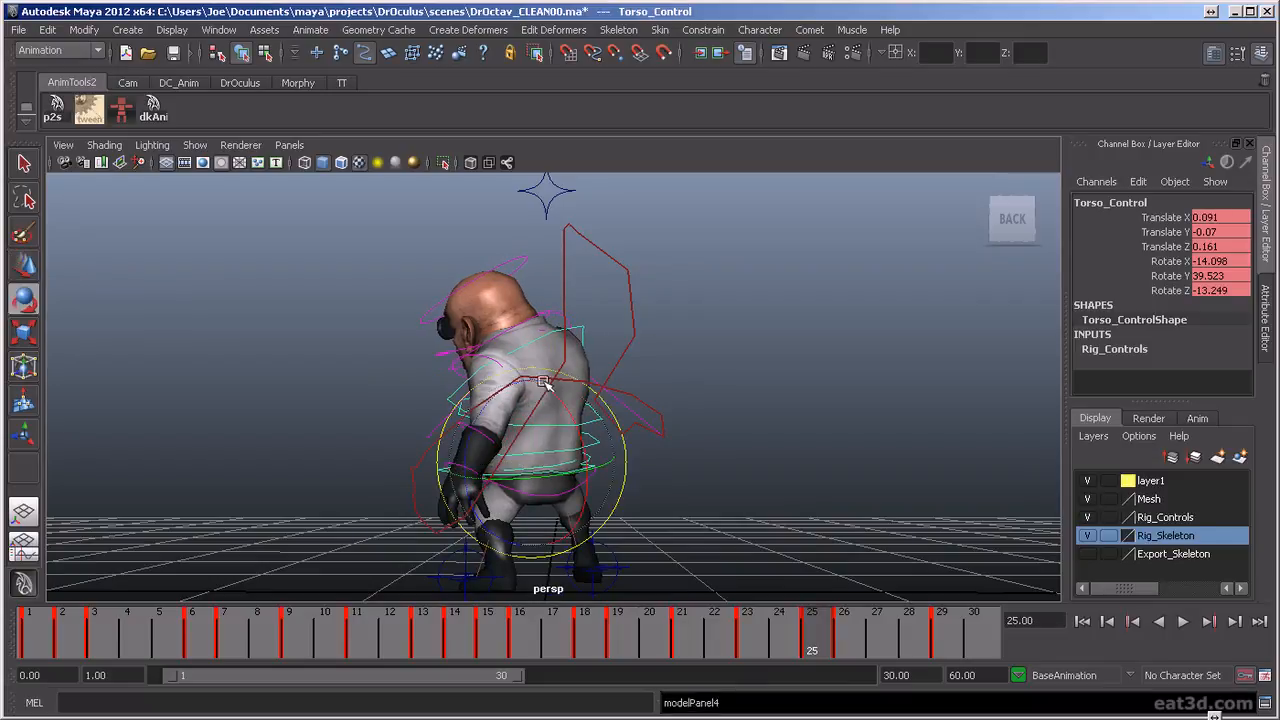
pyautogui.moveTo(526, 369); pyautogui.dragTo(519, 372)
# Delete the torso control's key at frame 26 and replay the recovery
pyautogui.click(757, 638)
pyautogui.moveTo(755, 637); pyautogui.dragTo(855, 665)
pyautogui.rightClick(855, 665)
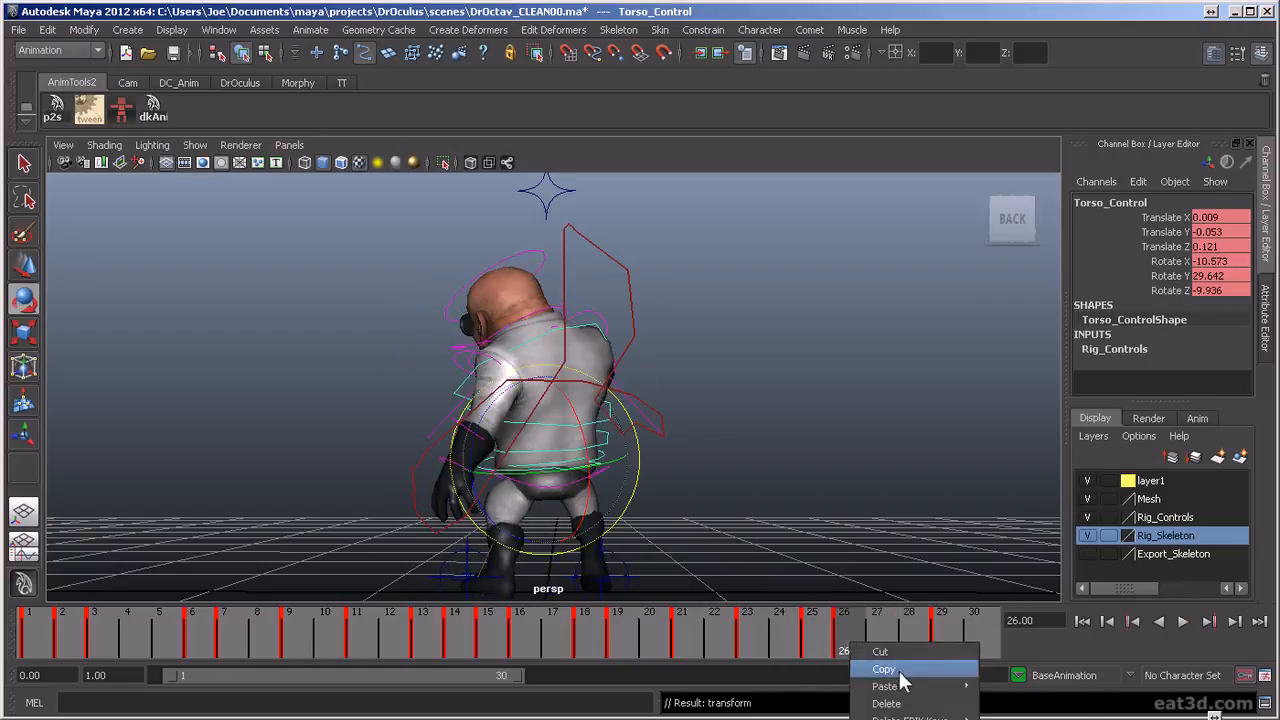
pyautogui.click(887, 704)
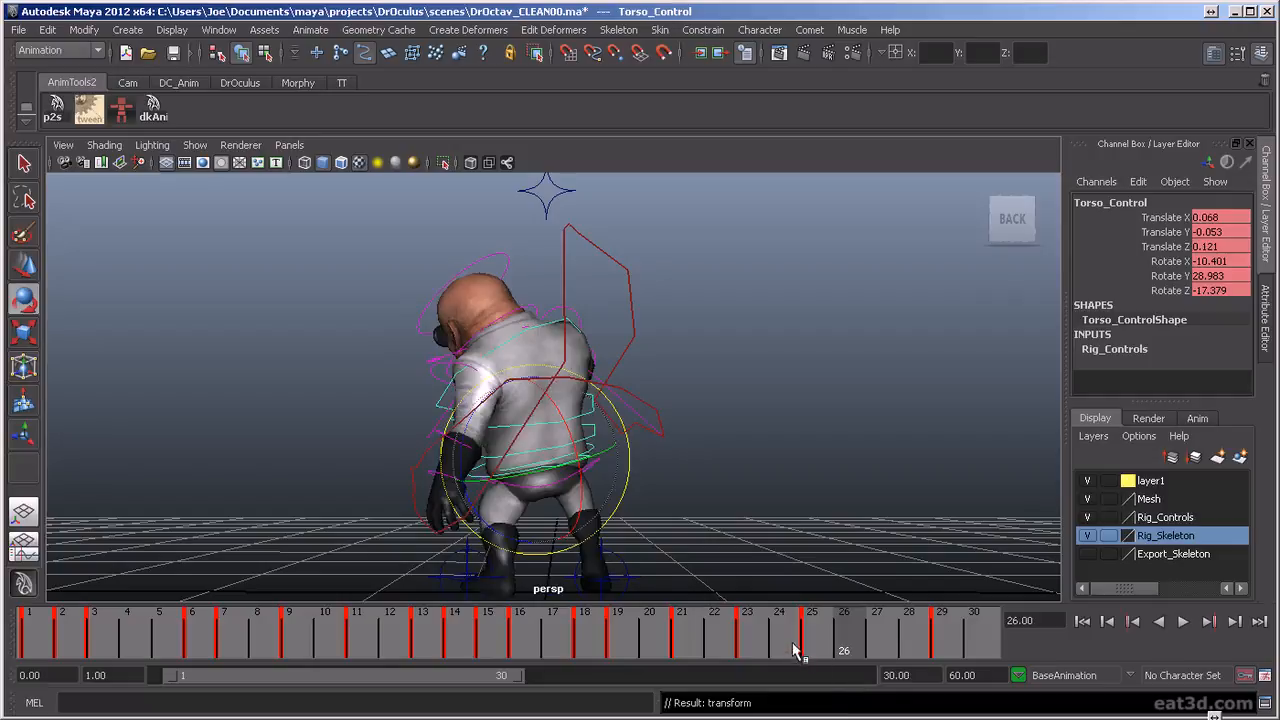
pyautogui.hotkey('alt', 'v')
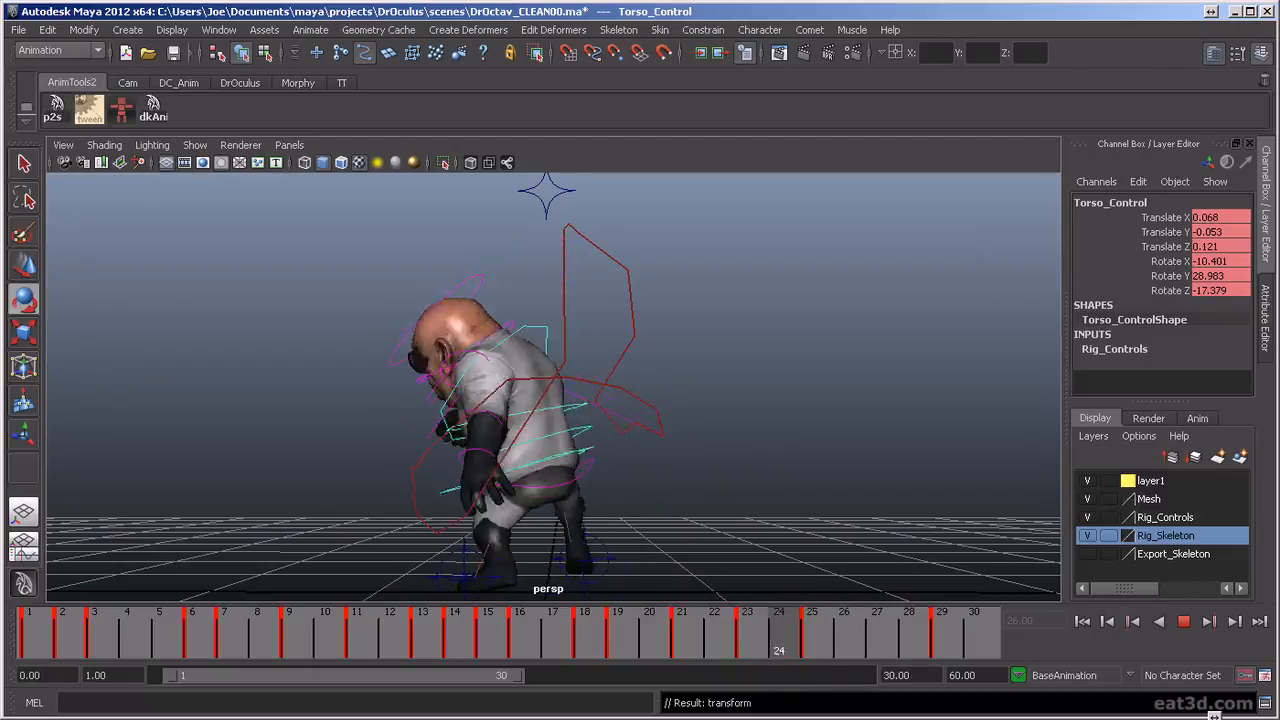
pyautogui.press('Escape')
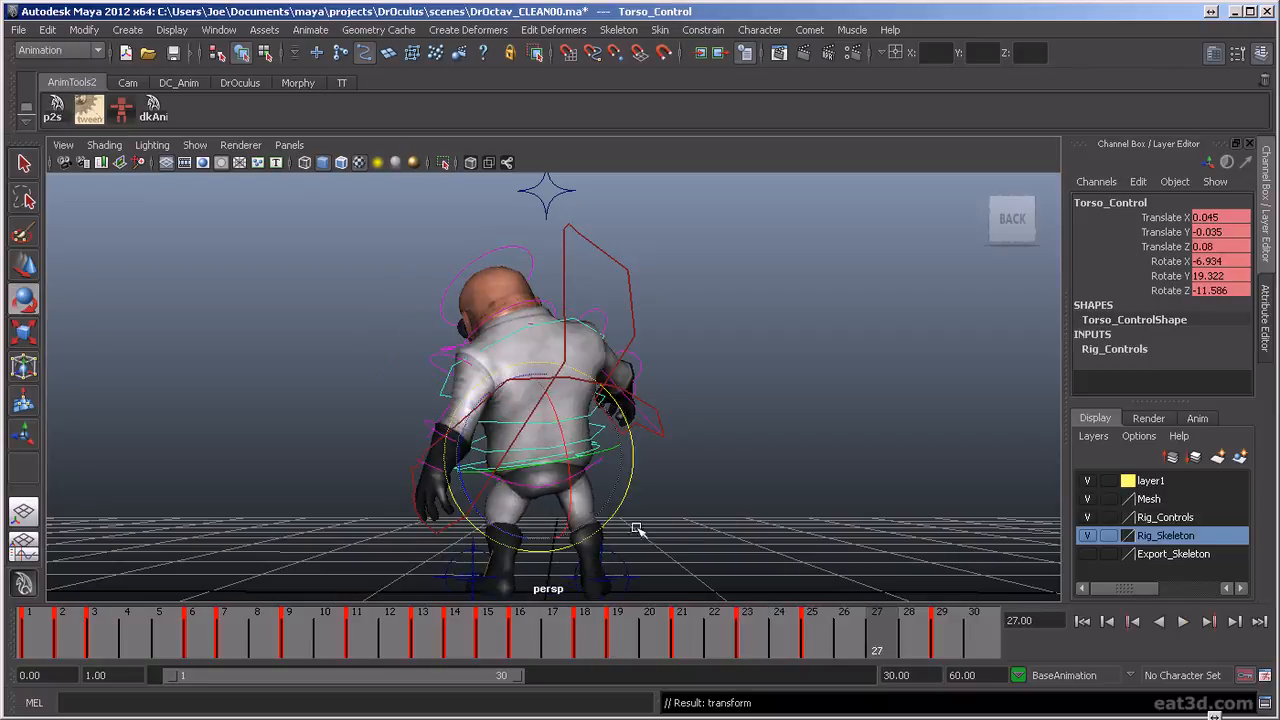
# Key the torso at frame 27 with rotation about X -4.5, Y 20, Z -4.4 and Translate X about 0.012
pyautogui.moveTo(868, 642)
pyautogui.mouseDown()
pyautogui.moveTo(815, 646)
pyautogui.moveTo(878, 652)
pyautogui.mouseUp()
pyautogui.moveTo(520, 383); pyautogui.dragTo(524, 379)
pyautogui.hotkey('ctrl', 'z')
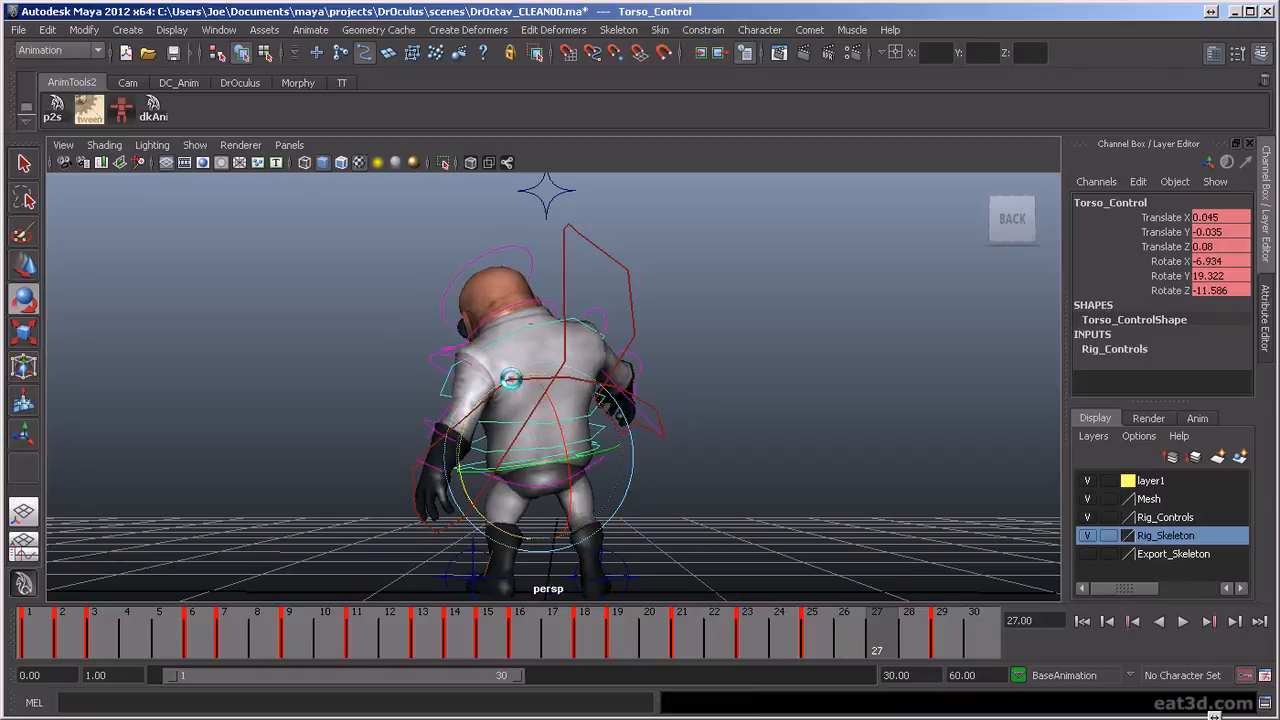
pyautogui.moveTo(518, 381); pyautogui.dragTo(534, 381)
pyautogui.press('w')
pyautogui.press('w')
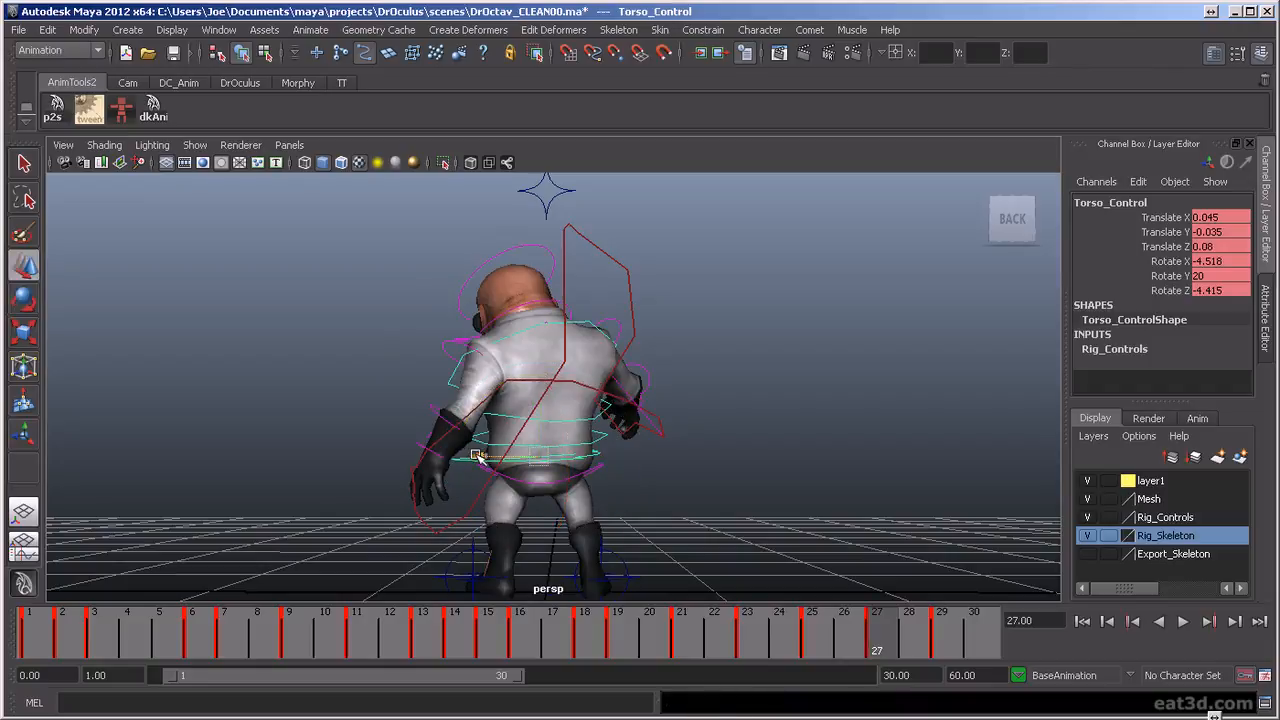
pyautogui.moveTo(478, 455); pyautogui.dragTo(484, 457)
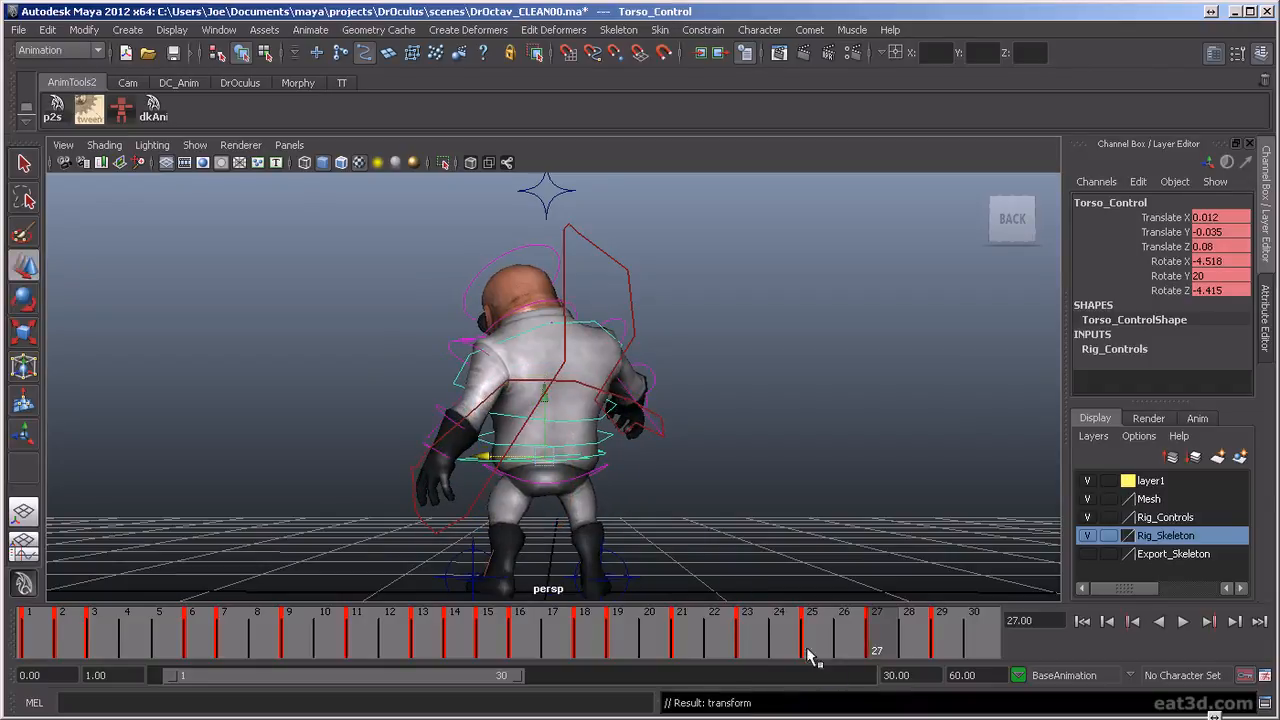
# Offset the torso control at frame 29 to Translate X about -0.033 and Rotate Z about 3.8, and scrub the ending
pyautogui.hotkey('alt', 'v')
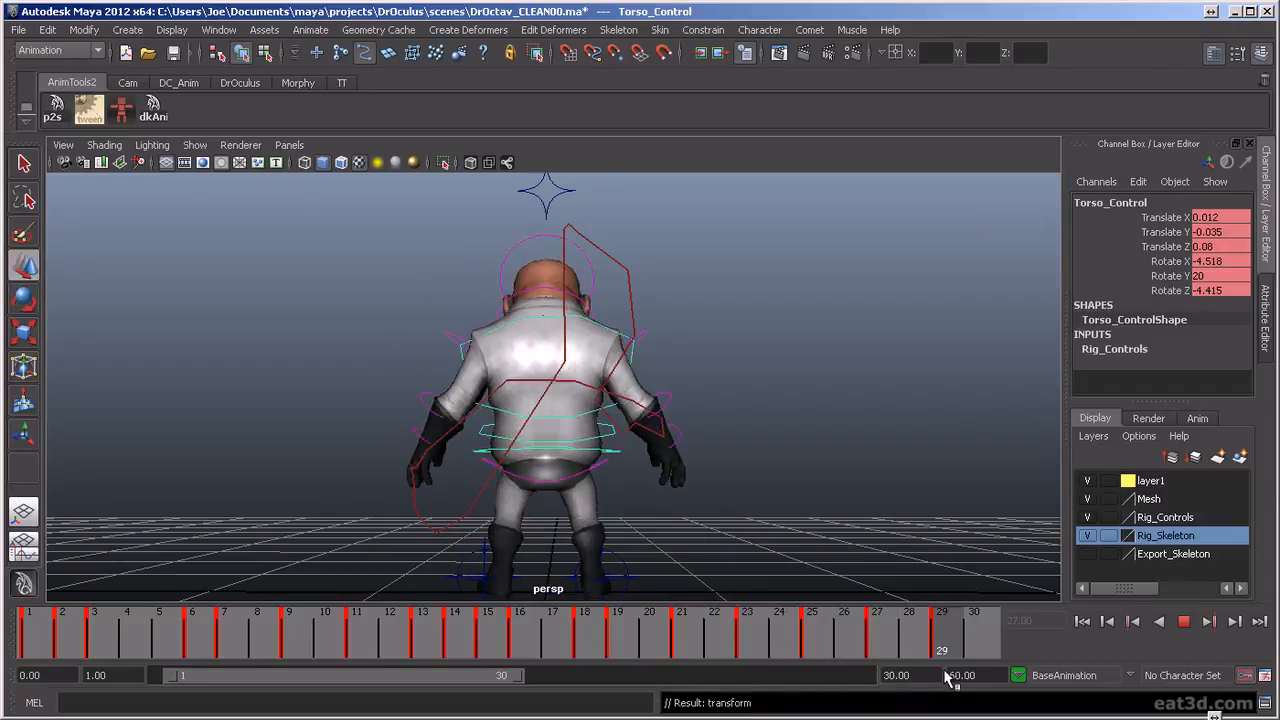
pyautogui.moveTo(946, 673); pyautogui.dragTo(945, 672)
pyautogui.moveTo(493, 450); pyautogui.dragTo(500, 452)
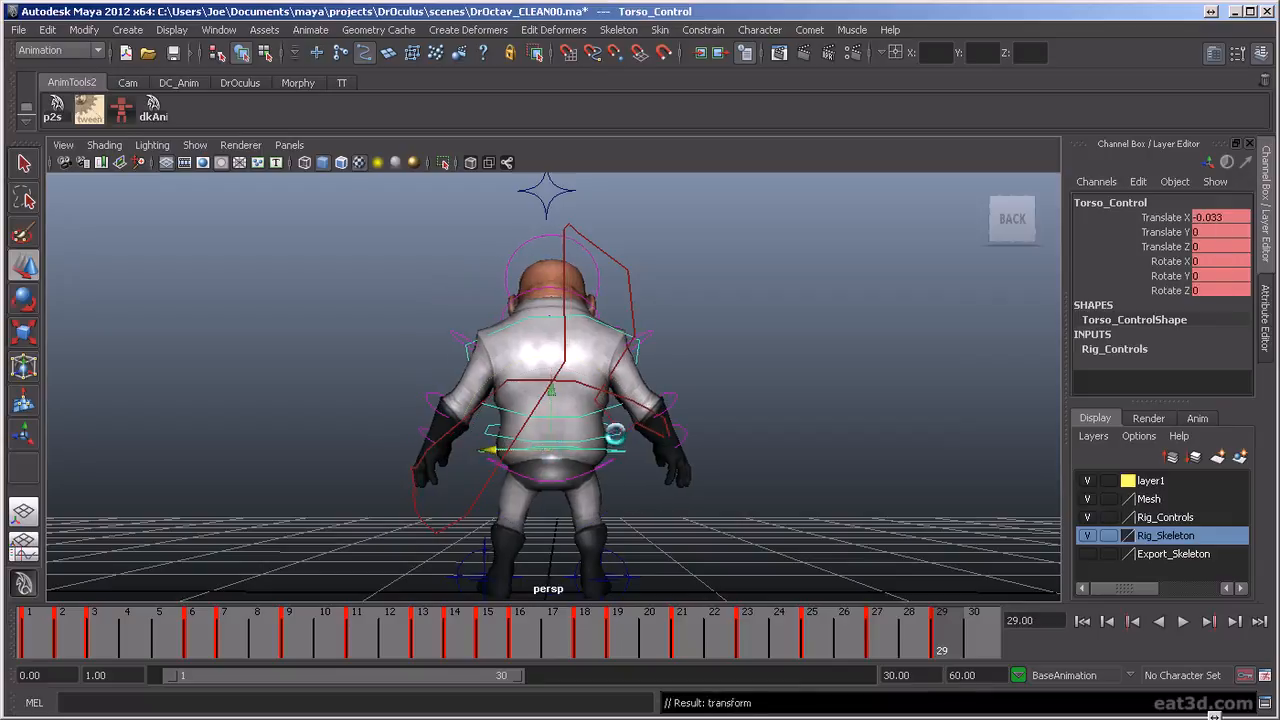
pyautogui.press('e')
pyautogui.moveTo(628, 442); pyautogui.dragTo(634, 452)
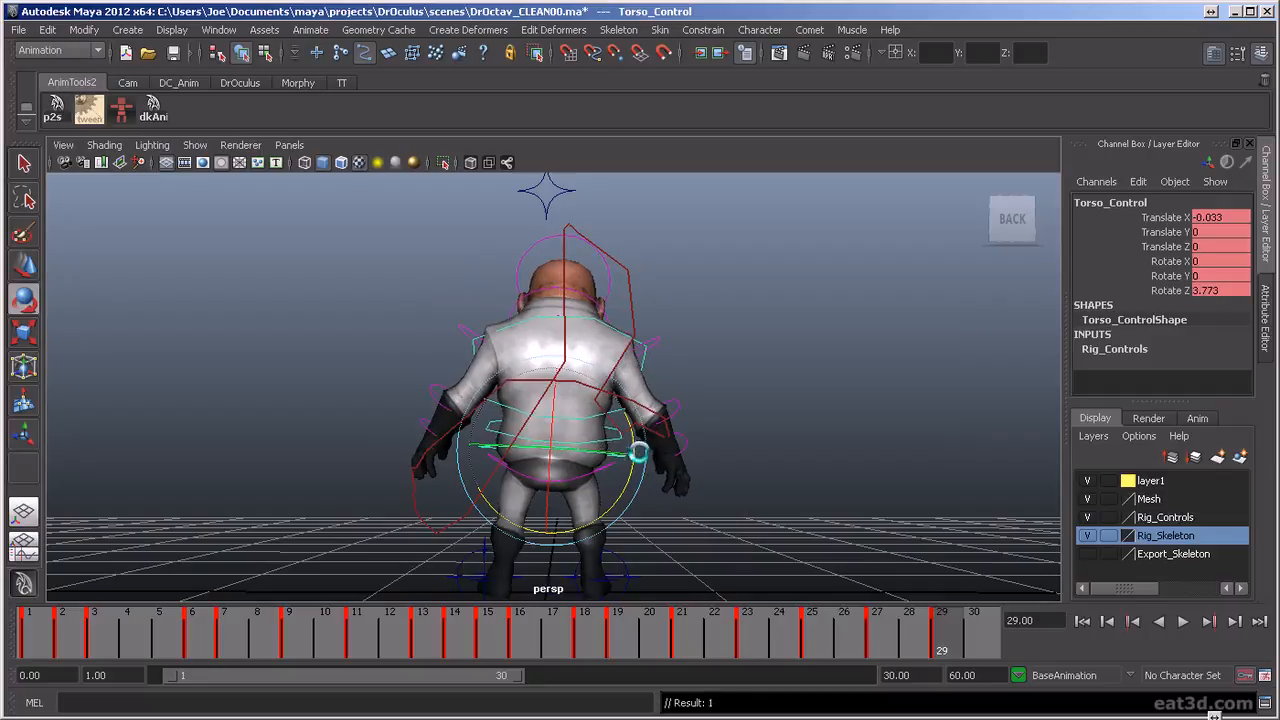
pyautogui.moveTo(826, 638); pyautogui.dragTo(944, 670)
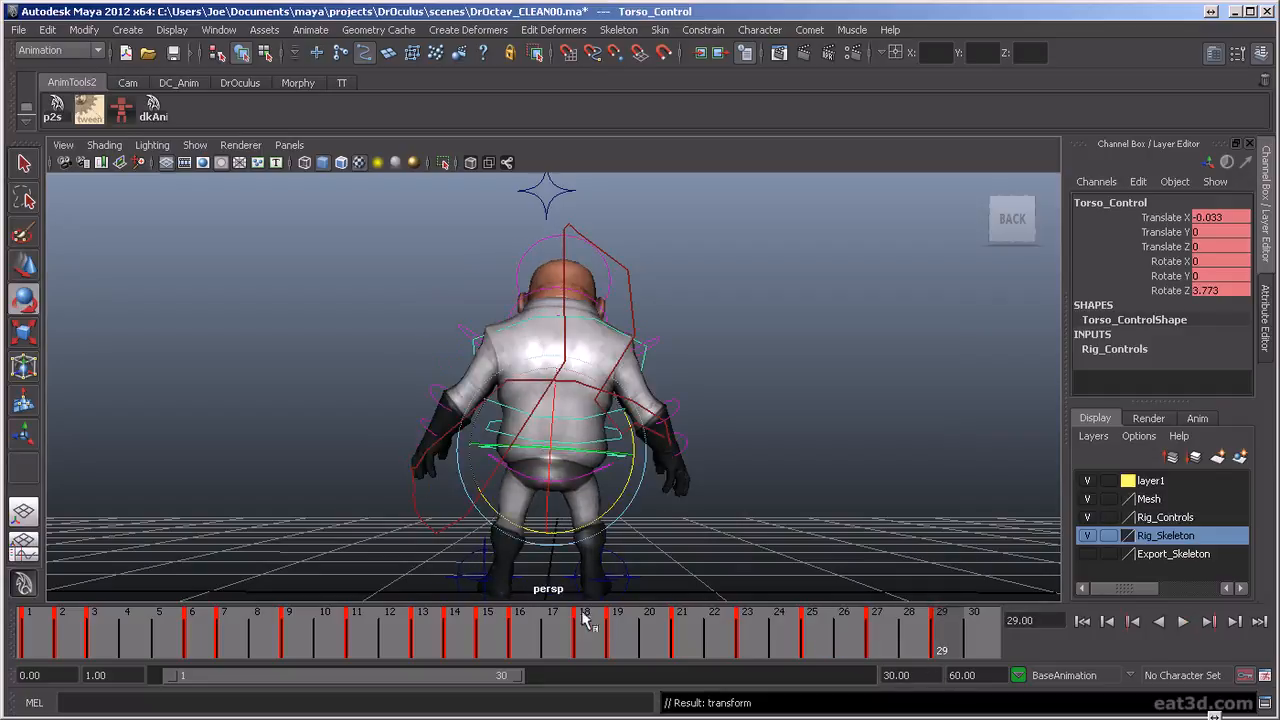
# Select the left leg IK controls and extend the playback range to end at frame 34
pyautogui.moveTo(503, 570); pyautogui.dragTo(504, 572)
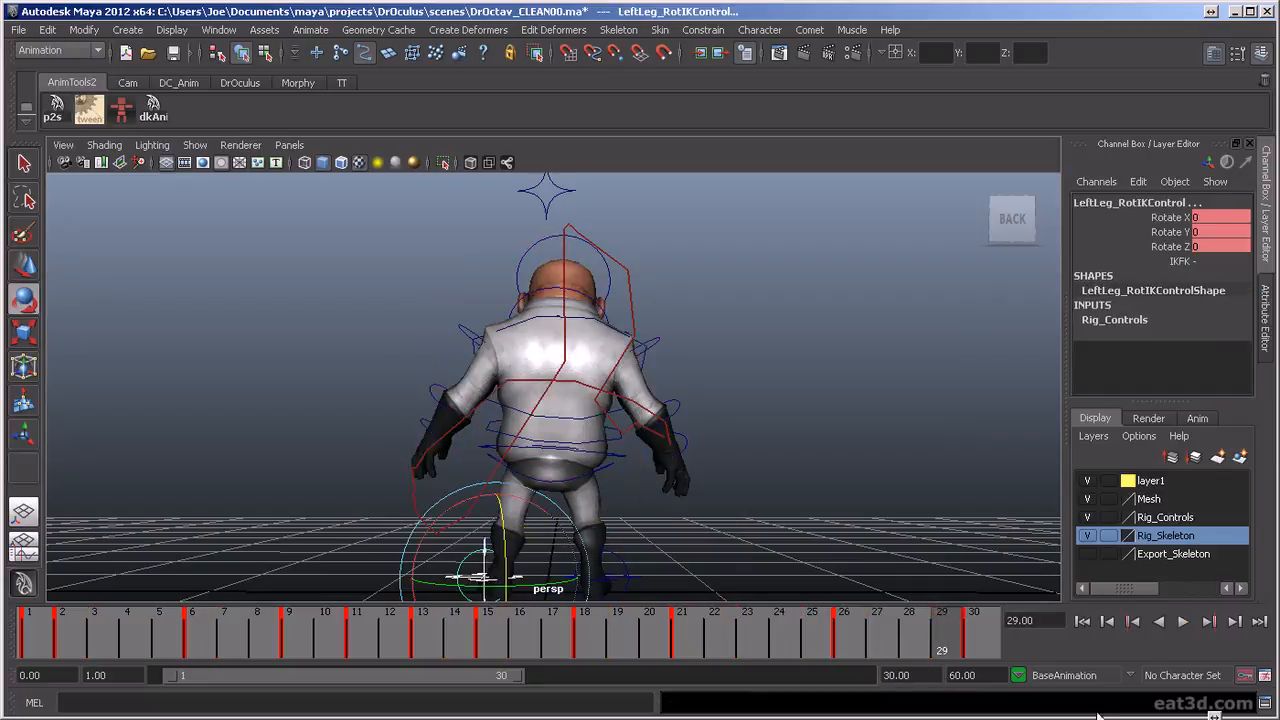
pyautogui.moveTo(516, 678); pyautogui.dragTo(557, 684)
pyautogui.click(863, 650)
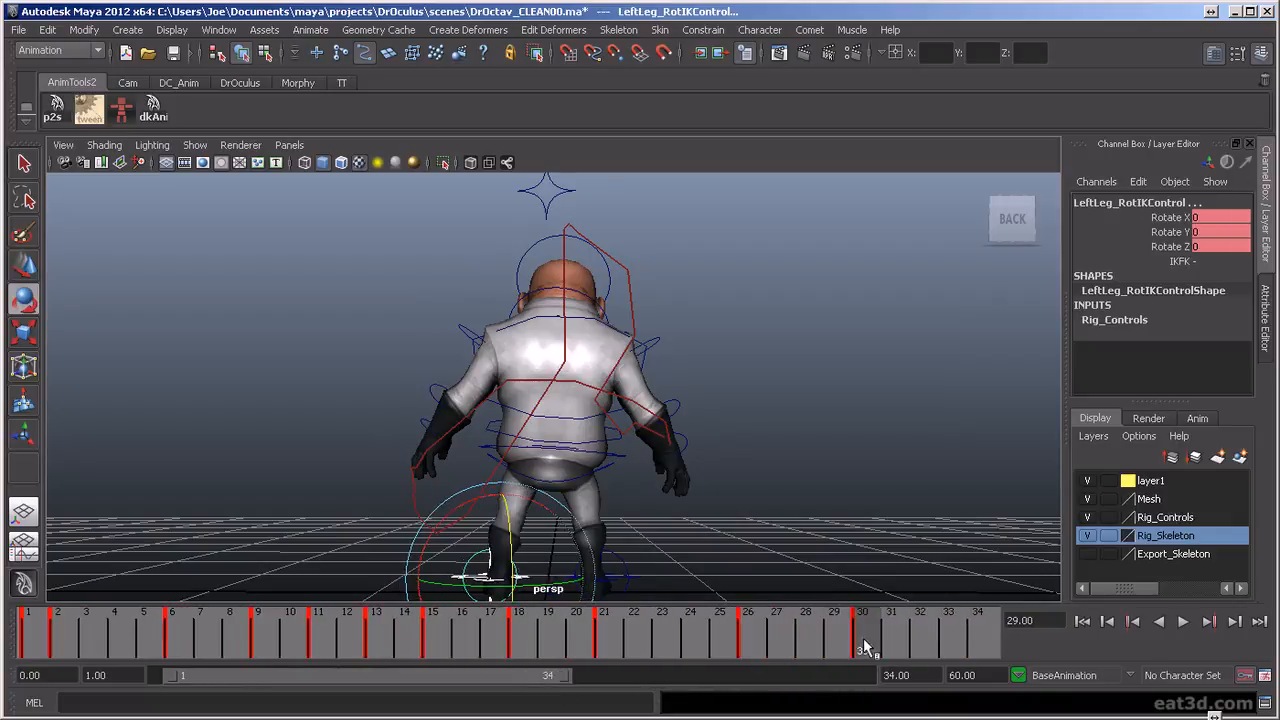
pyautogui.hotkey('alt', 'v')
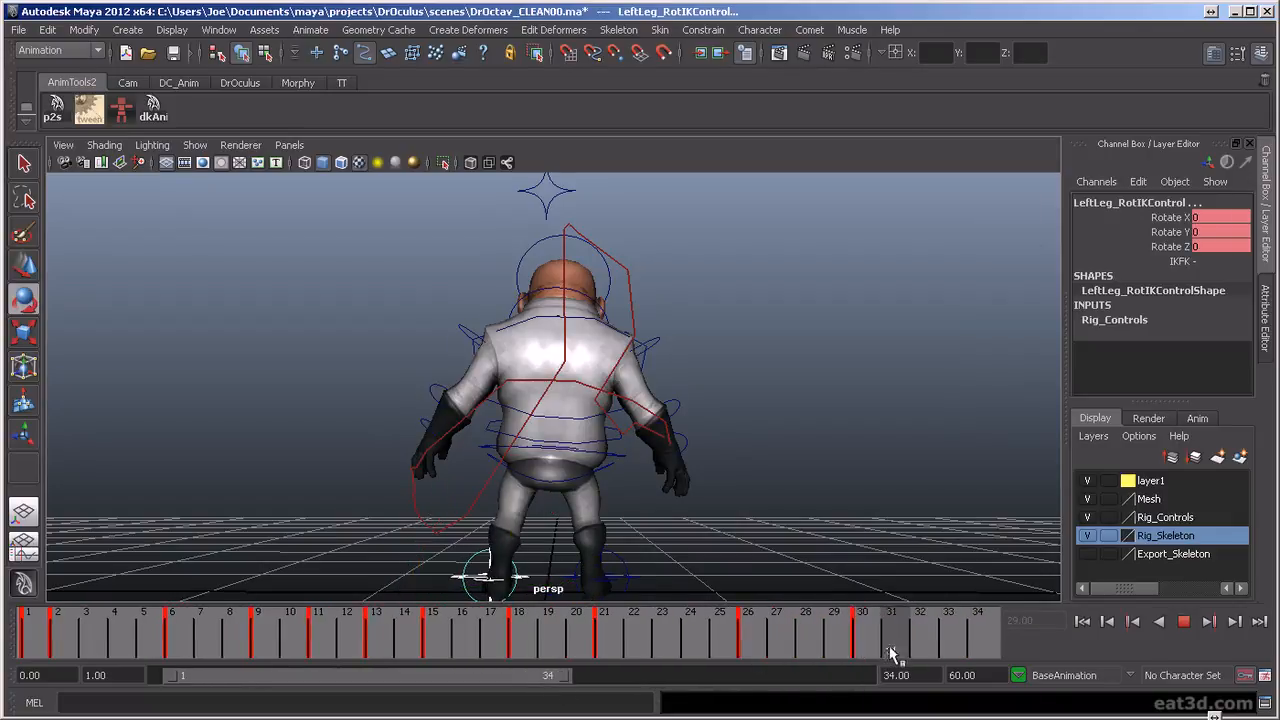
# Move the left leg IK keys from frame 30 to 32 and from frame 26 to 28, and scrub the result
pyautogui.click(864, 652)
pyautogui.moveTo(866, 650); pyautogui.dragTo(916, 654)
pyautogui.moveTo(745, 645)
pyautogui.mouseDown()
pyautogui.moveTo(812, 650)
pyautogui.moveTo(765, 648)
pyautogui.mouseUp()
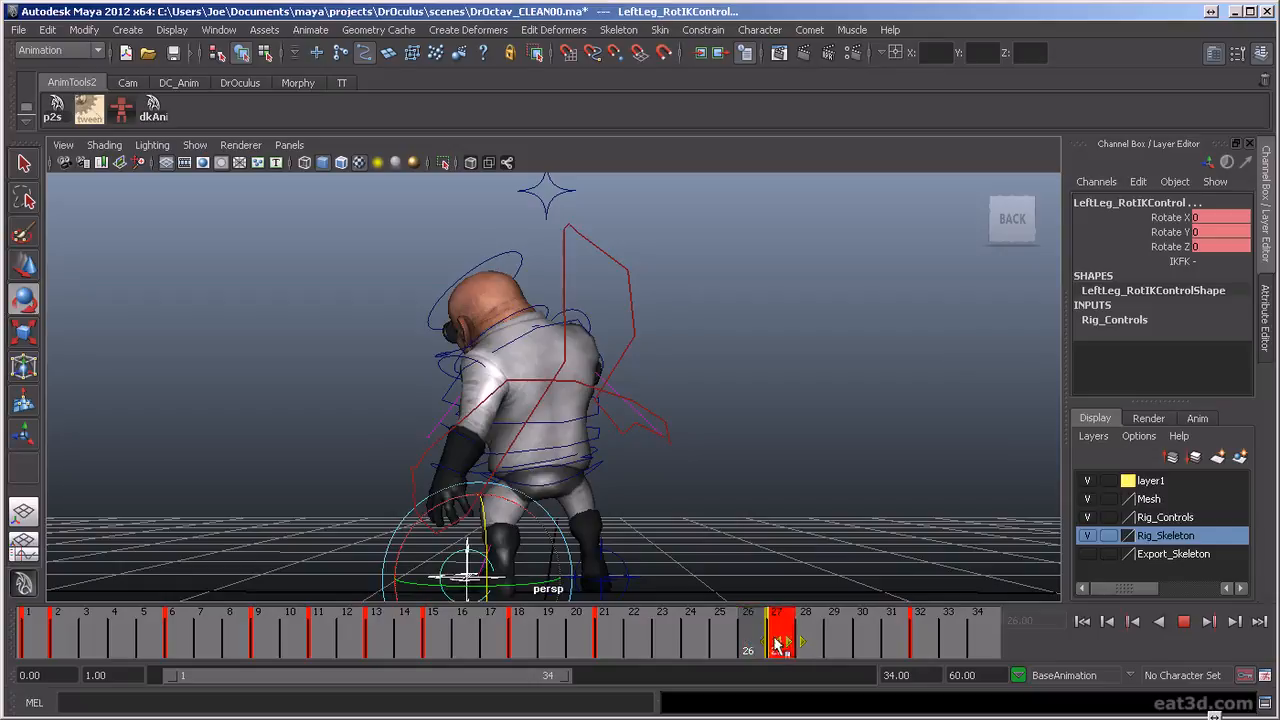
pyautogui.moveTo(771, 648); pyautogui.dragTo(809, 648, button='middle')
pyautogui.moveTo(746, 640); pyautogui.dragTo(896, 715)
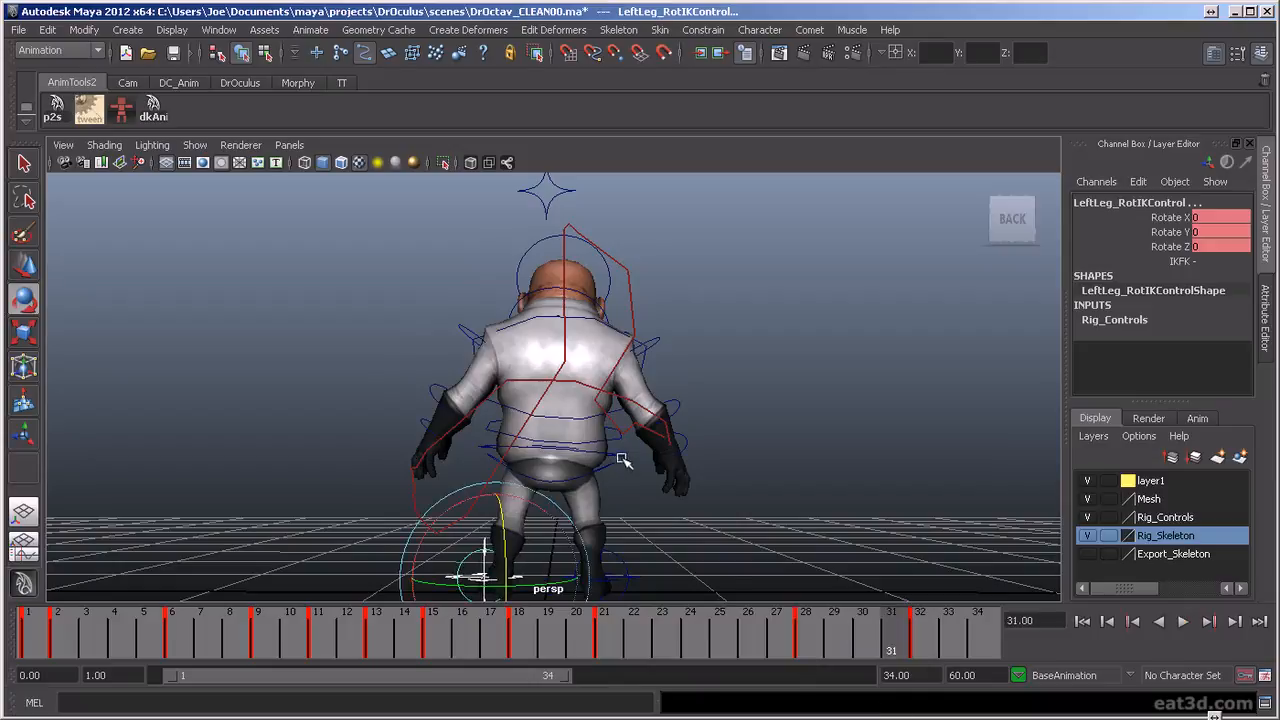
# Select all the rig controls and key them at frame 34 with the starting pose from frame 1
pyautogui.click(591, 472)
pyautogui.moveTo(765, 382); pyautogui.dragTo(873, 461)
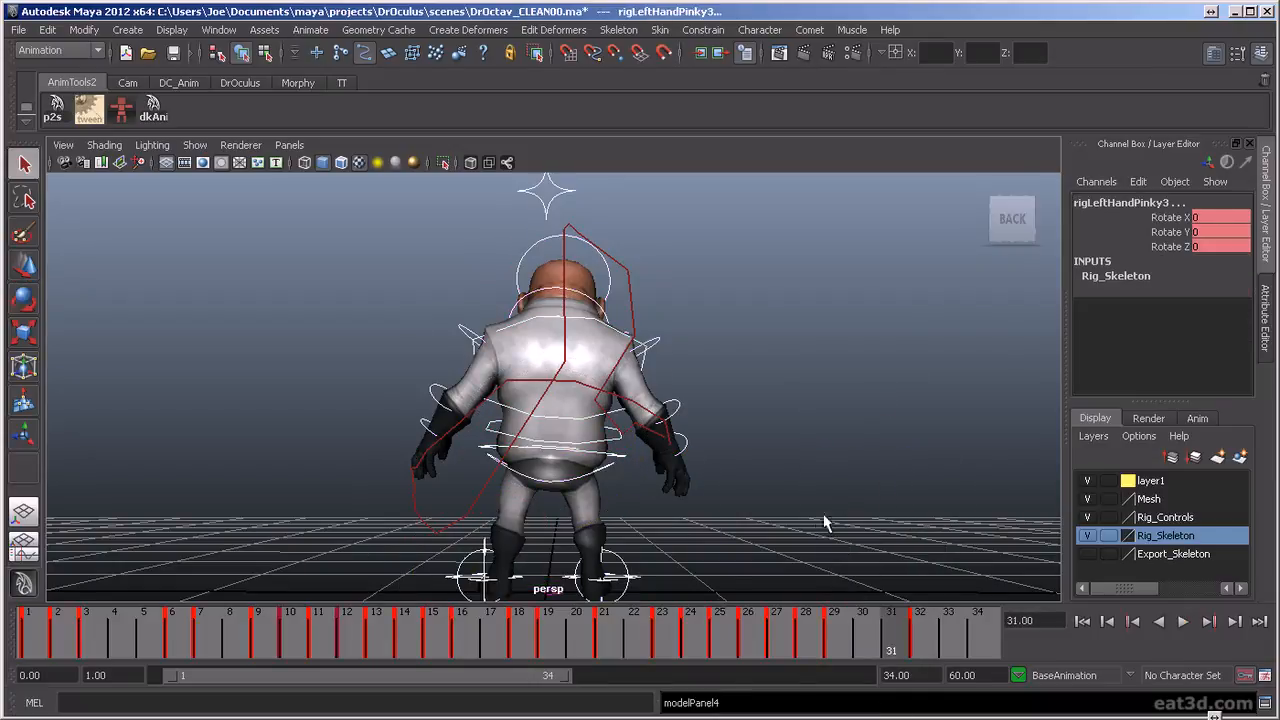
pyautogui.click(907, 651)
pyautogui.click(40, 625)
pyautogui.hotkey('alt', 'v')
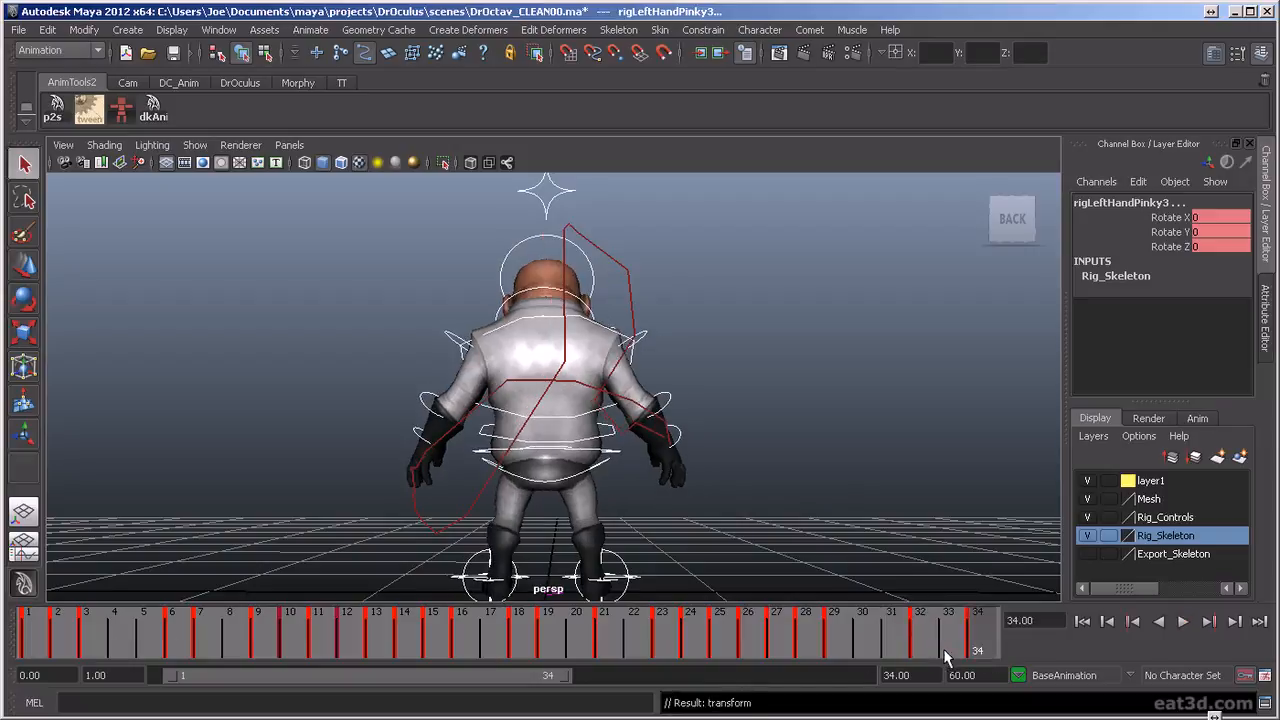
# Play back the recovery and inspect it from behind and from the side
pyautogui.hotkey('alt', 'v')
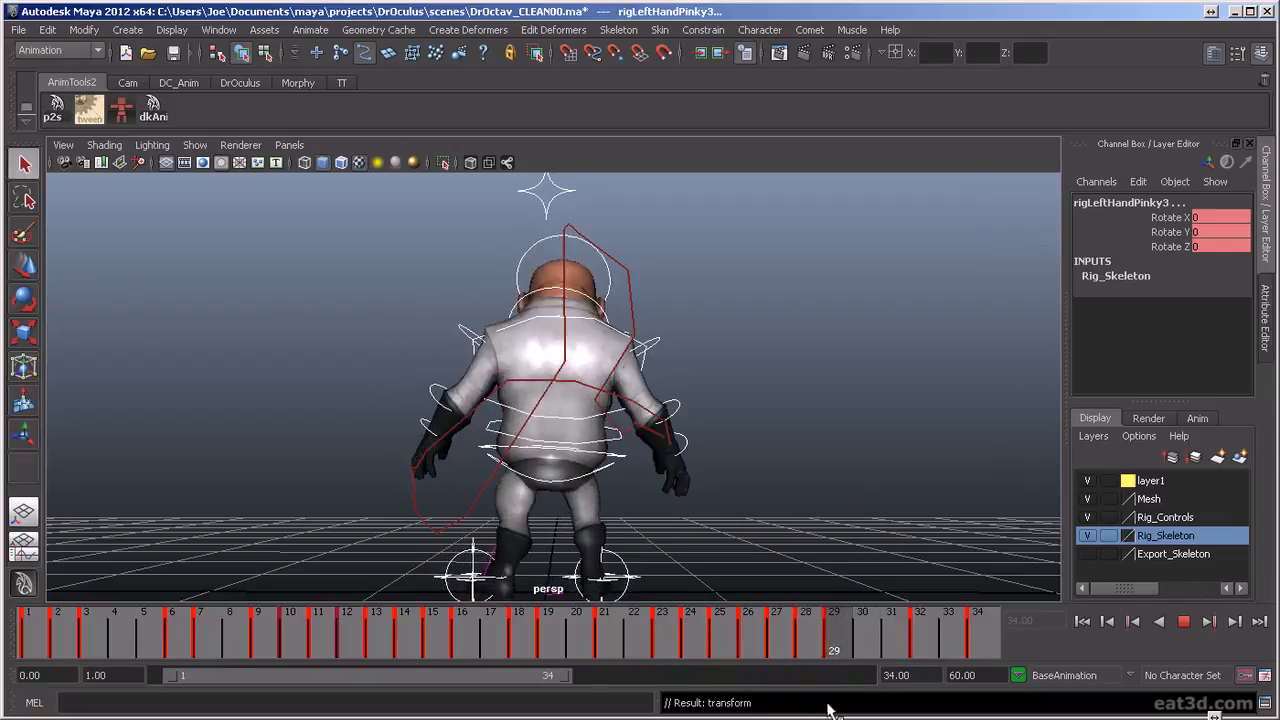
pyautogui.hotkey('alt', 'v')
pyautogui.keyDown('alt'); pyautogui.moveTo(530, 545); pyautogui.dragTo(665, 568); pyautogui.keyUp('alt')
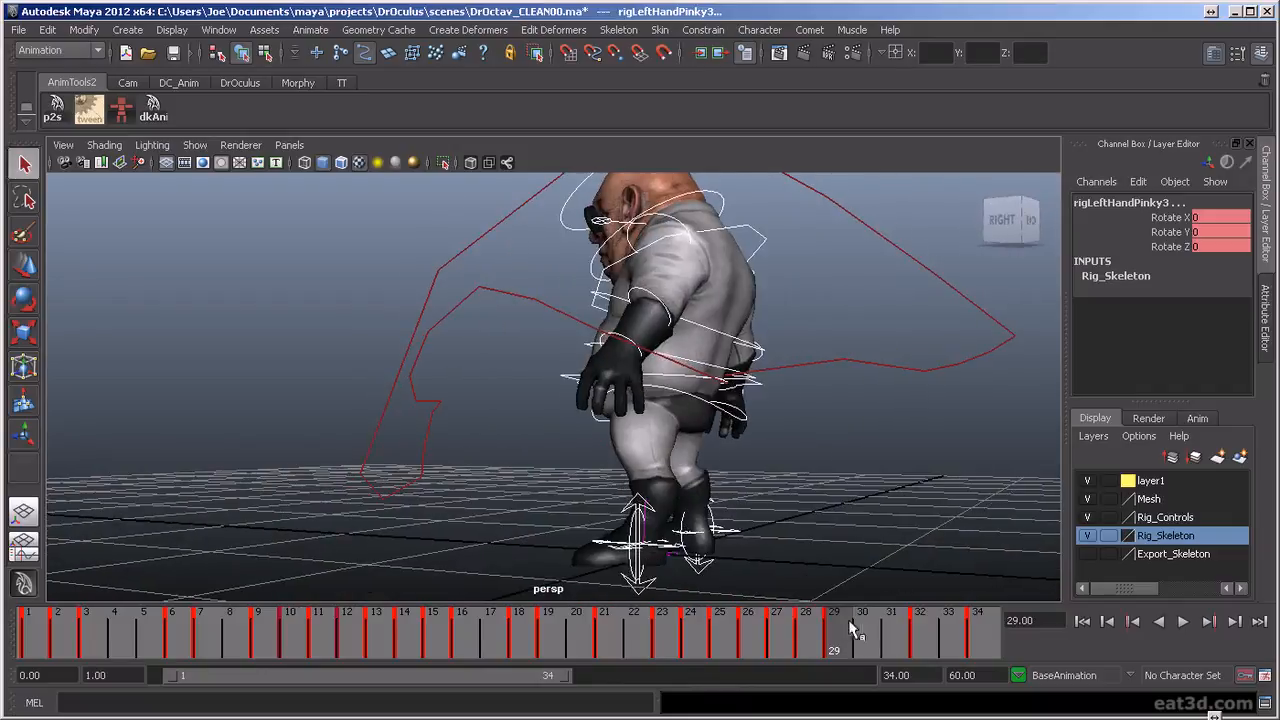
pyautogui.hotkey('alt', 'v')
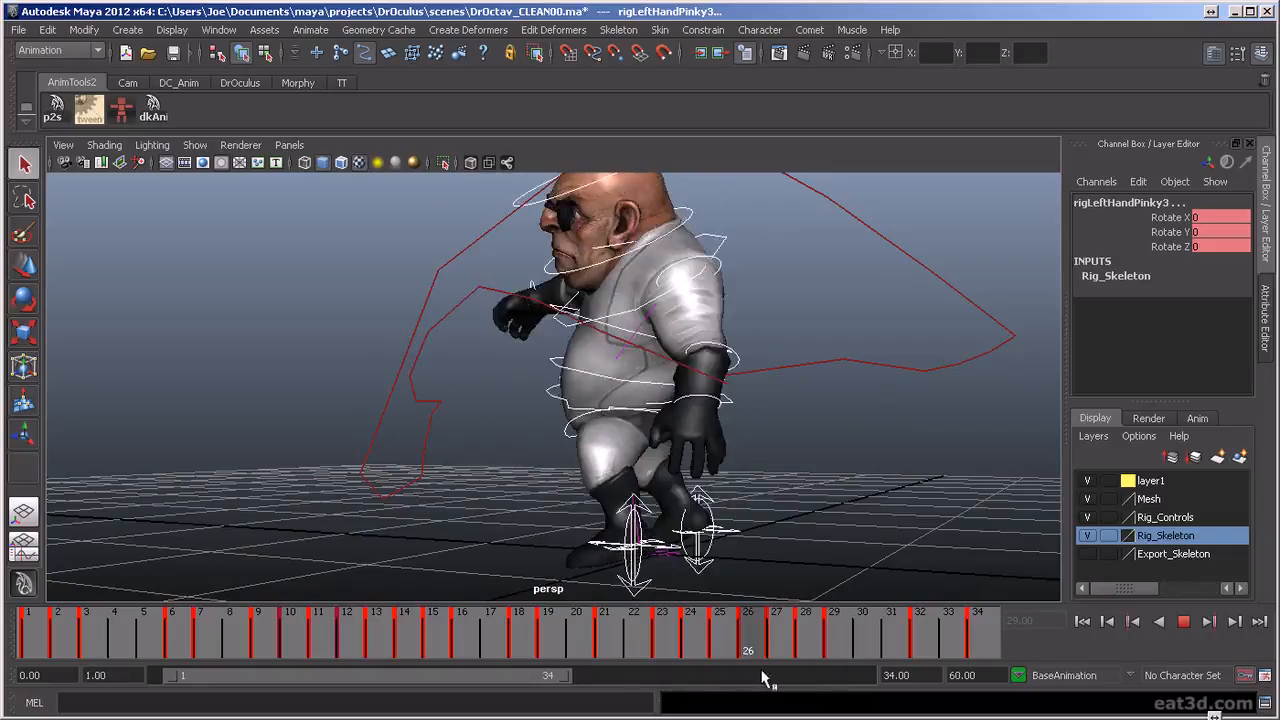
pyautogui.hotkey('alt', 'v')
pyautogui.keyDown('alt'); pyautogui.moveTo(774, 523); pyautogui.dragTo(710, 554); pyautogui.keyUp('alt')
# Shift the torso control at frame 29 to Translate X about -0.084
pyautogui.click(826, 636)
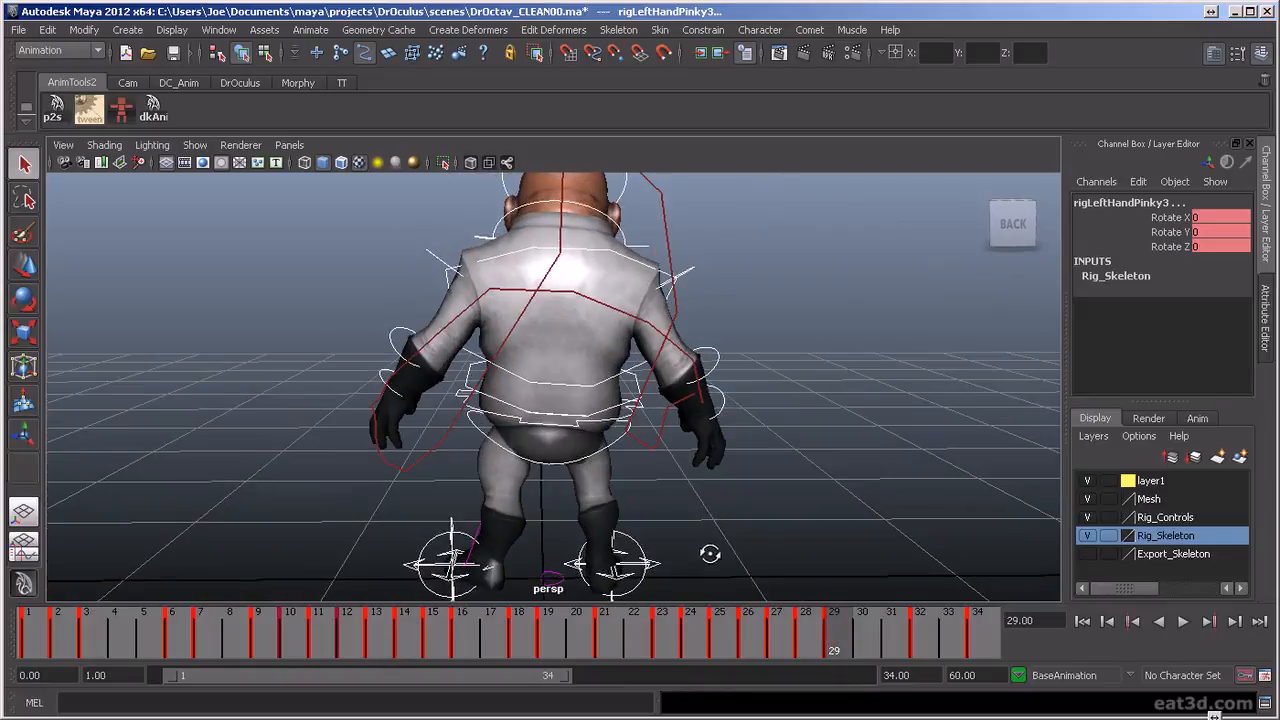
pyautogui.click(458, 398)
pyautogui.press('w')
pyautogui.moveTo(494, 406); pyautogui.dragTo(507, 407)
pyautogui.press('e')
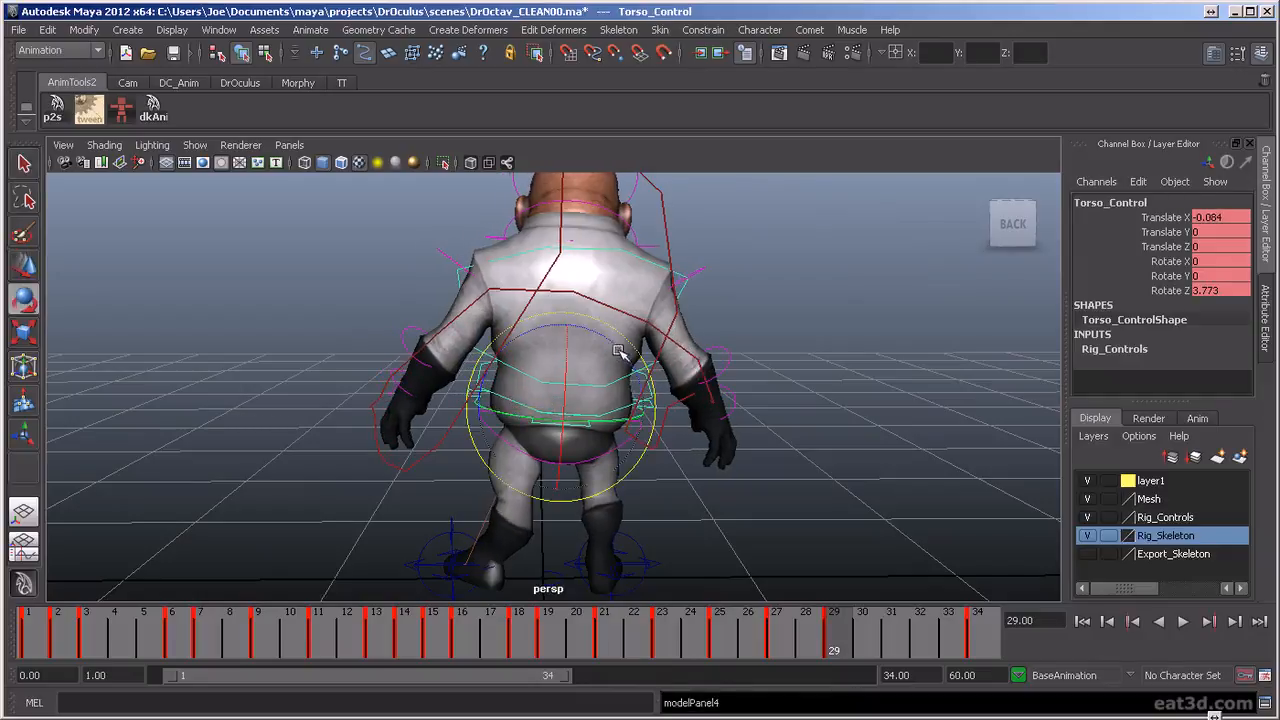
# Lift the left leg IK control at frame 29 to Translate Y about 0.112
pyautogui.moveTo(624, 353); pyautogui.dragTo(708, 535)
pyautogui.press('w')
pyautogui.click(657, 516)
pyautogui.moveTo(822, 632); pyautogui.dragTo(834, 655)
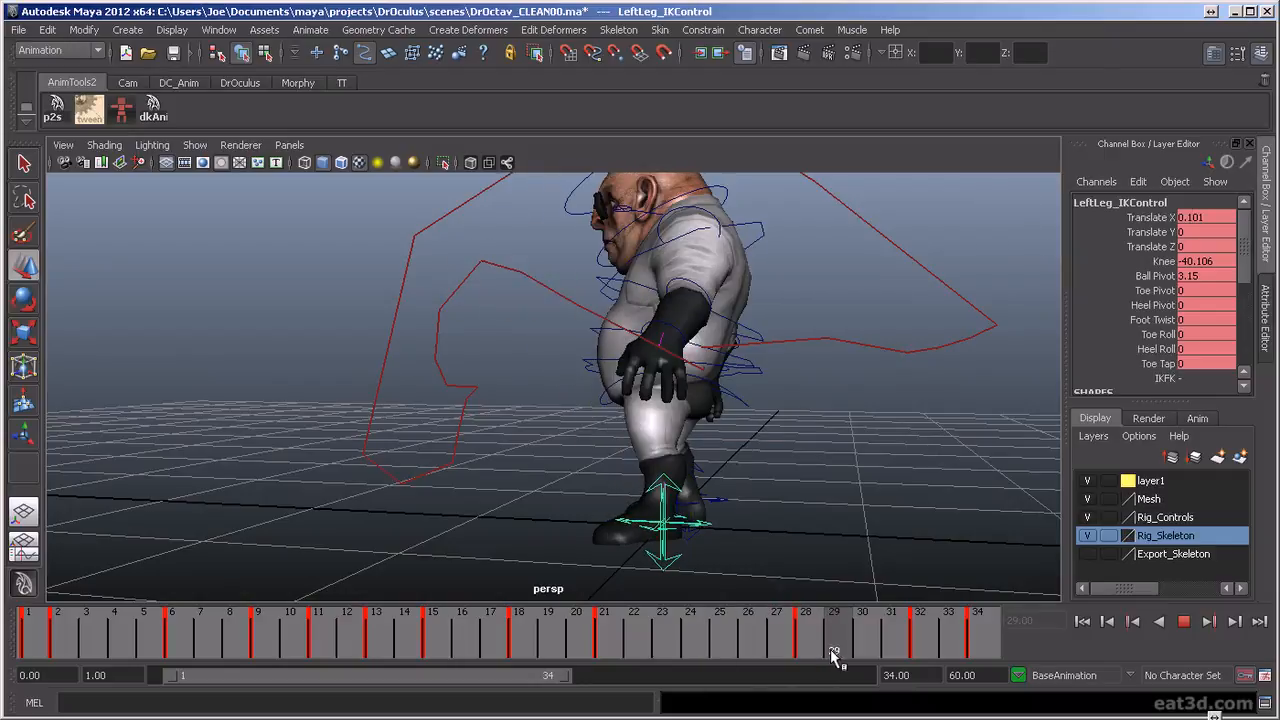
pyautogui.moveTo(664, 470); pyautogui.dragTo(665, 452)
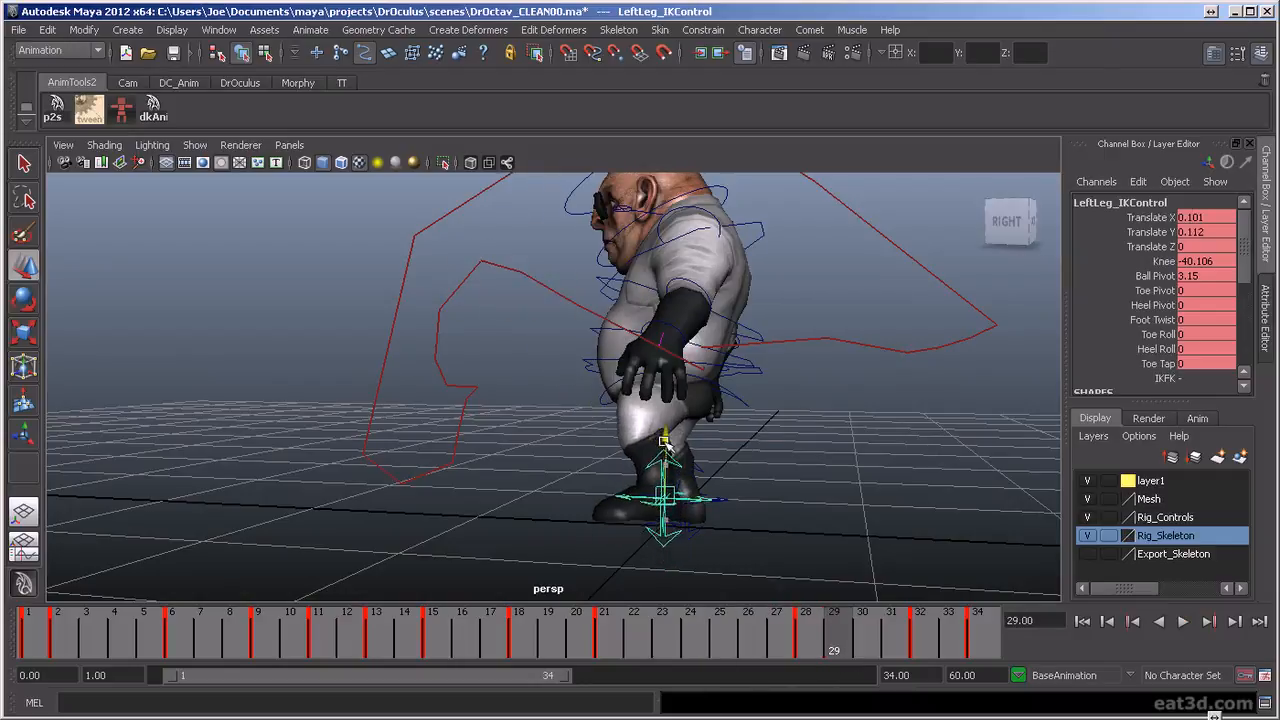
# Rotate the left leg's rotation IK control at frame 29 to Rotate Z about -17.3 and review the foot's motion
pyautogui.click(636, 415)
pyautogui.press('e')
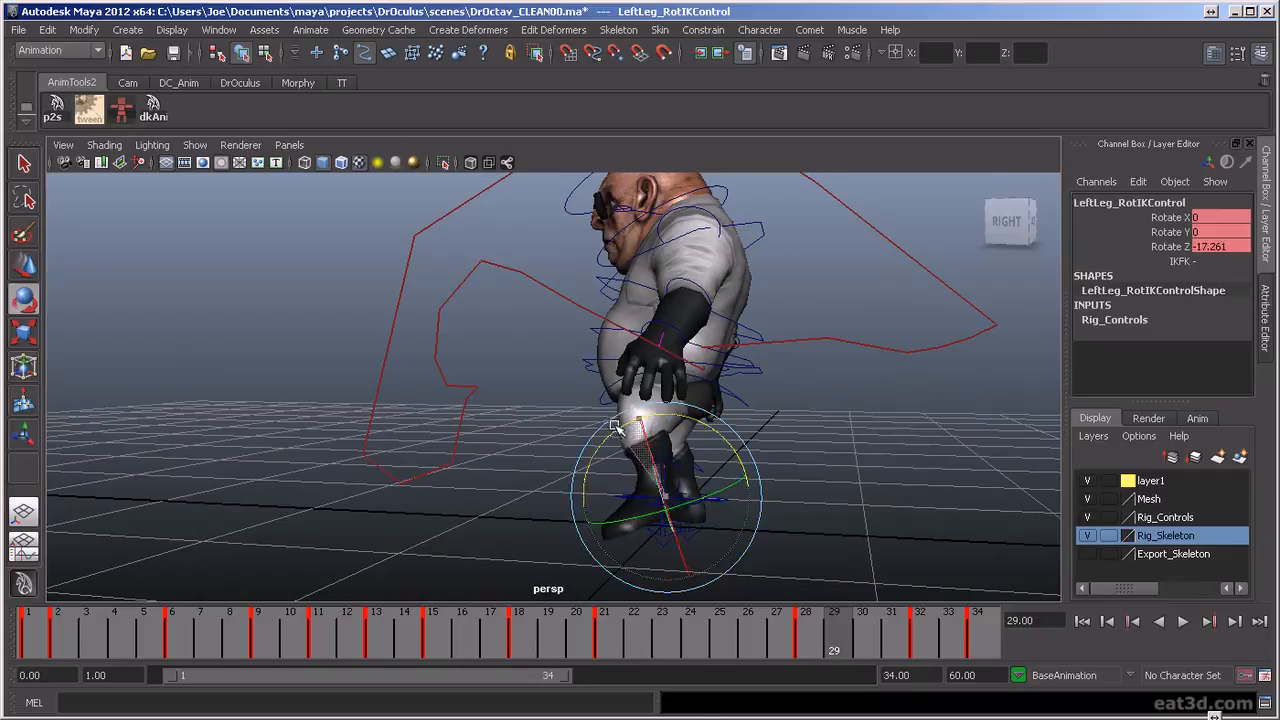
pyautogui.moveTo(822, 645)
pyautogui.mouseDown()
pyautogui.moveTo(938, 678)
pyautogui.moveTo(443, 680)
pyautogui.moveTo(697, 716)
pyautogui.mouseUp()
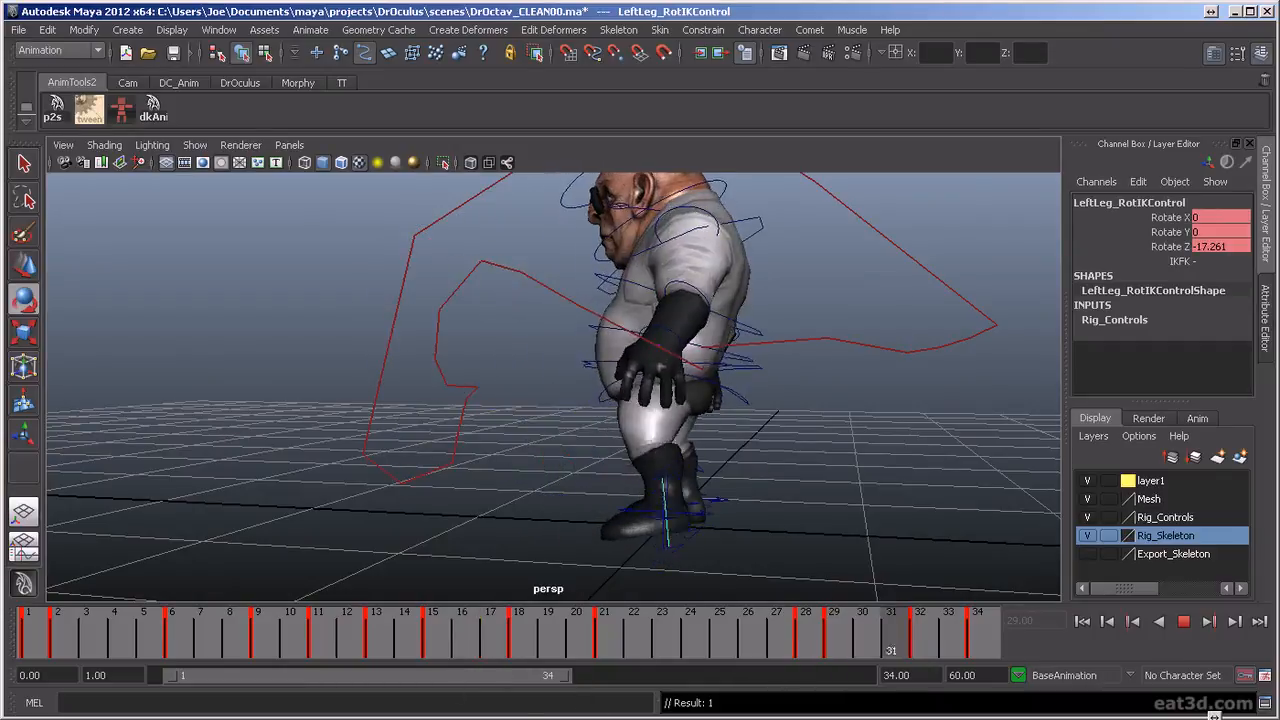
pyautogui.keyDown('alt'); pyautogui.moveTo(714, 526); pyautogui.dragTo(551, 537); pyautogui.keyUp('alt')
pyautogui.hotkey('alt', 'v')
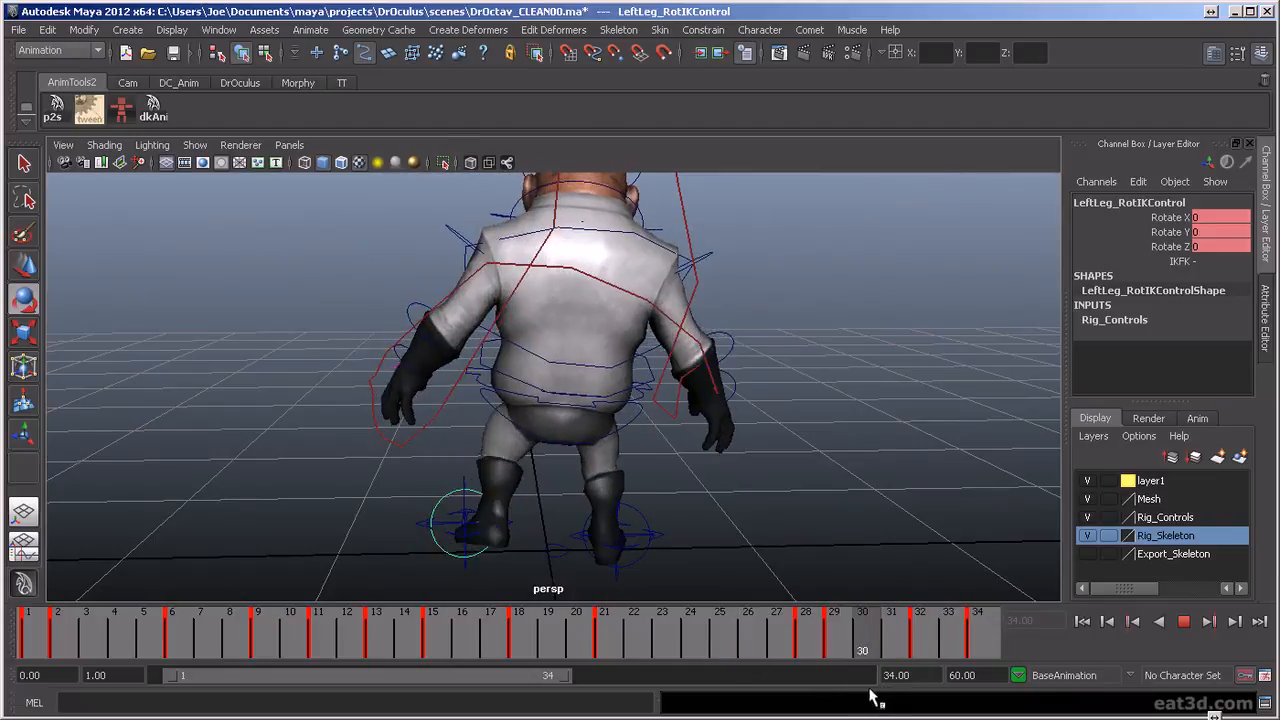
pyautogui.moveTo(862, 700); pyautogui.dragTo(832, 676)
pyautogui.keyDown('alt'); pyautogui.moveTo(622, 475); pyautogui.dragTo(792, 440); pyautogui.keyUp('alt')
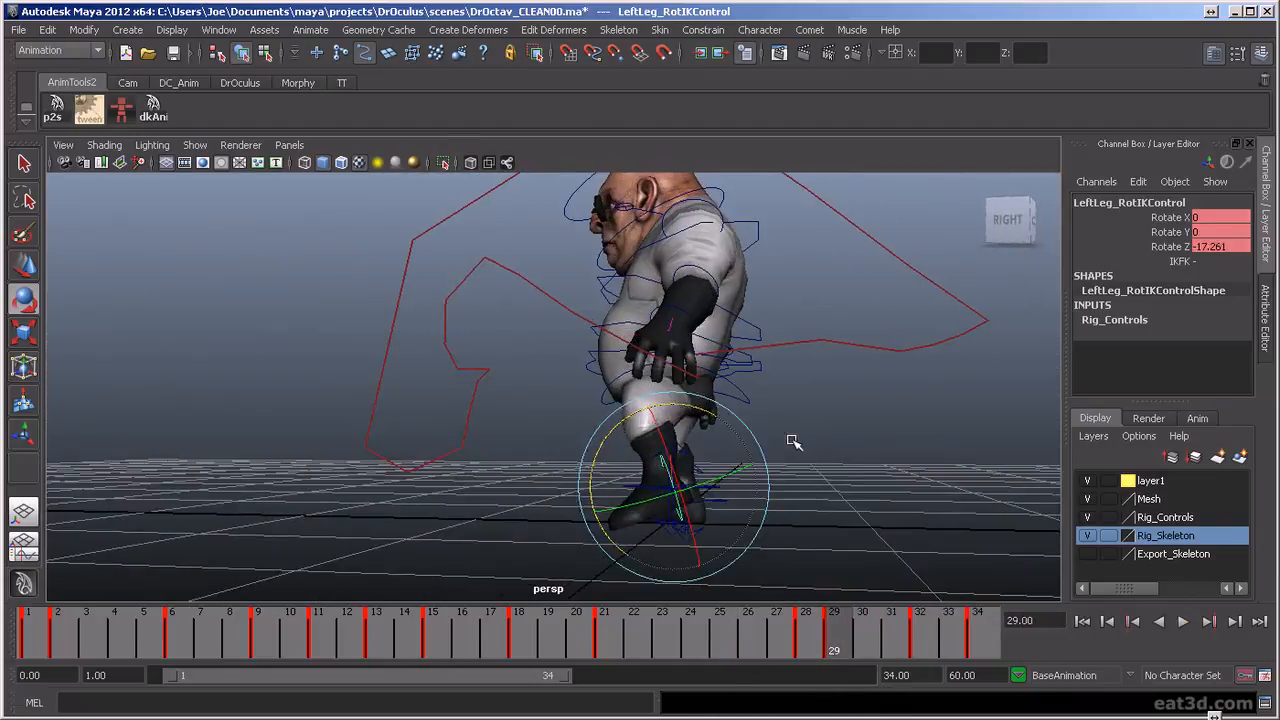
# Refine the left foot at frame 29 by lowering its IK control to Translate Y about 0.086 and setting Rotate Z to about -12.2
pyautogui.press('Up')
pyautogui.press('w')
pyautogui.keyDown('alt'); pyautogui.moveTo(661, 478); pyautogui.dragTo(677, 470); pyautogui.keyUp('alt')
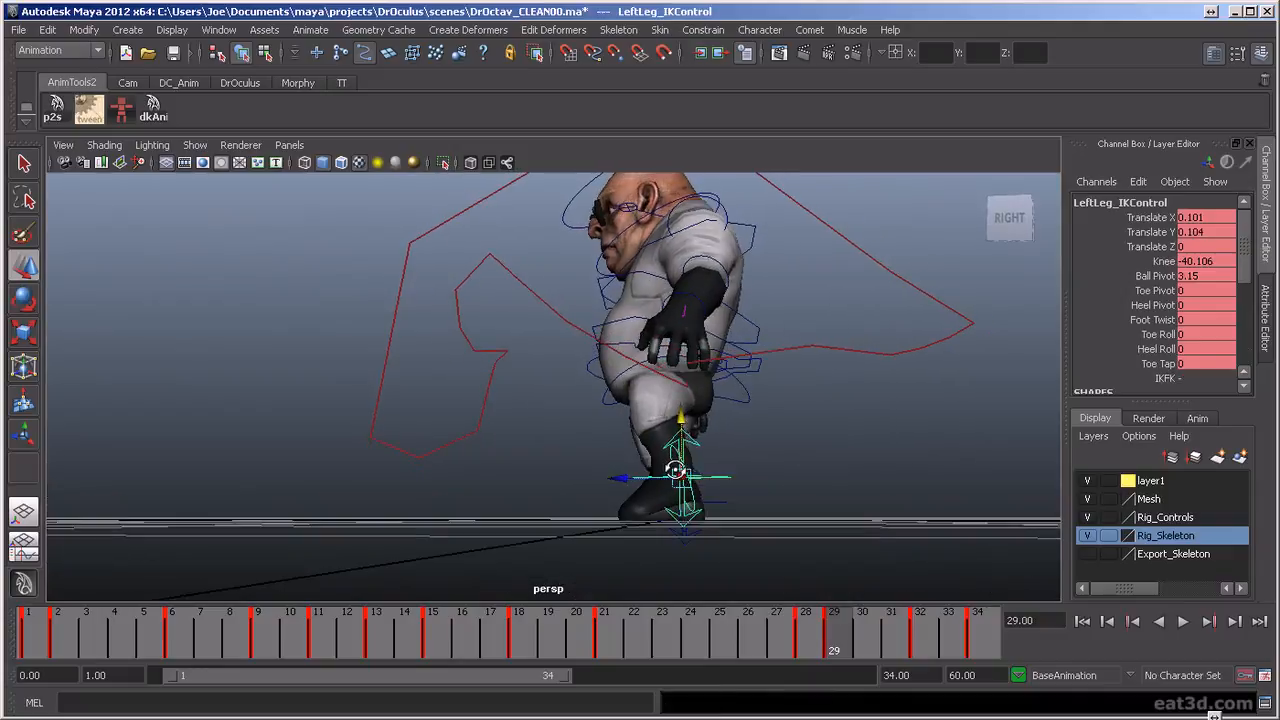
pyautogui.moveTo(820, 634); pyautogui.dragTo(838, 682)
pyautogui.click(695, 484)
pyautogui.press('e')
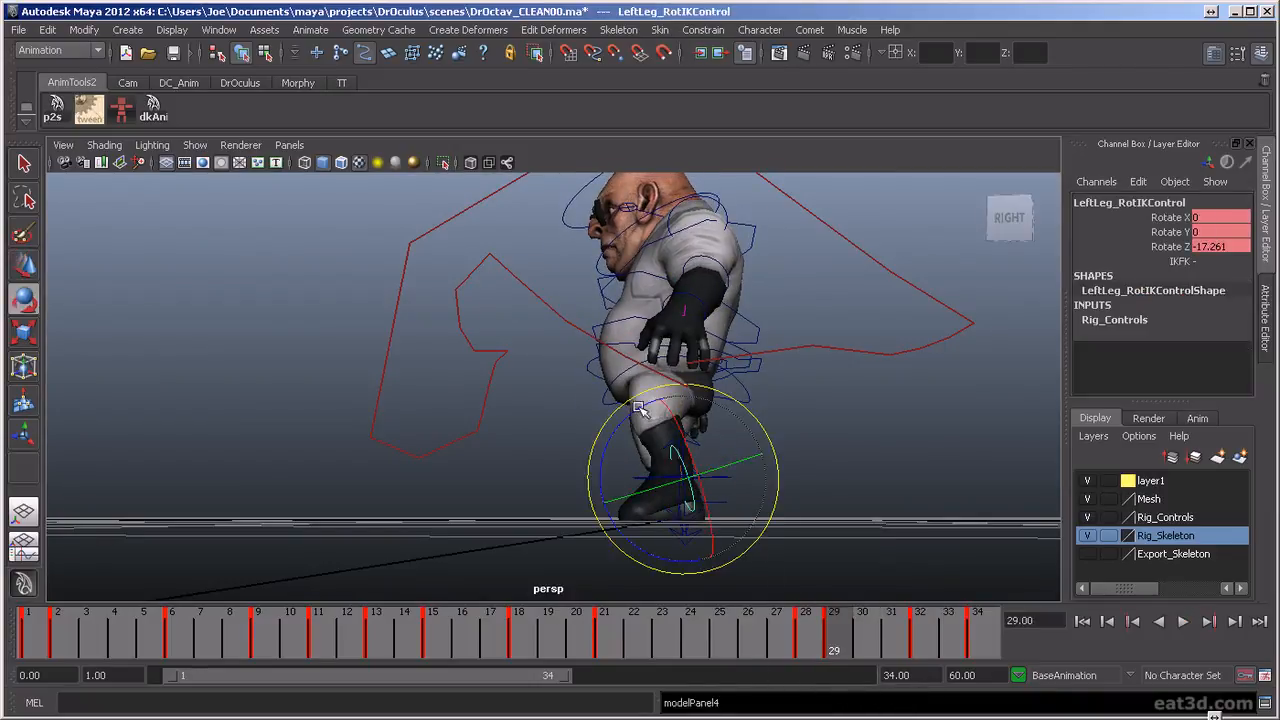
pyautogui.press('z')
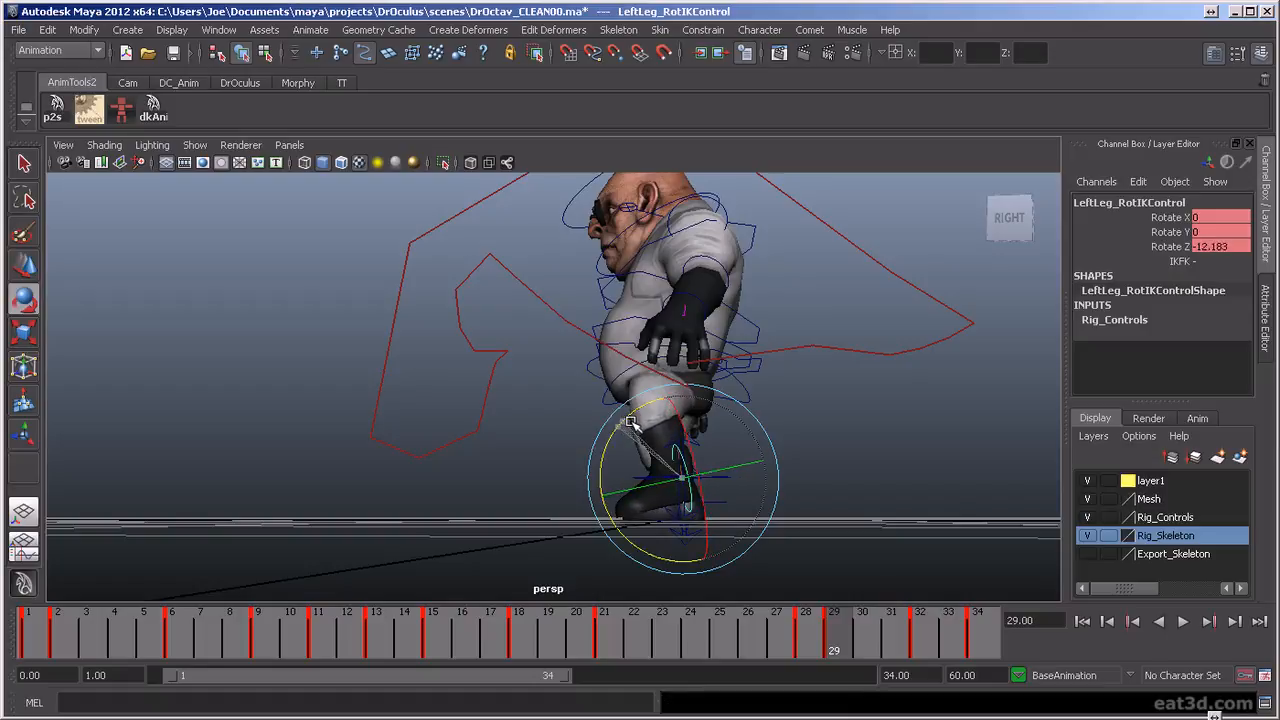
pyautogui.click(681, 432)
pyautogui.press('w')
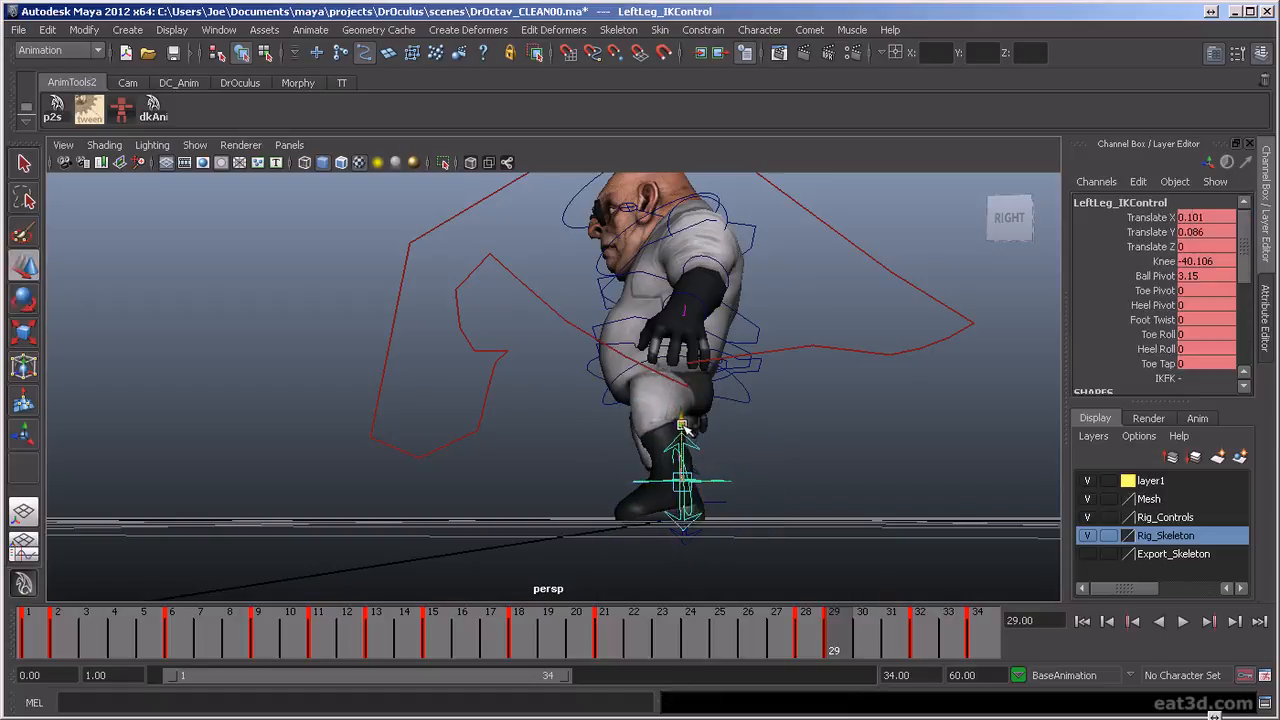
# Scrub the ending and play the whole punch animation from behind to check the left foot's step
pyautogui.moveTo(833, 648); pyautogui.dragTo(1076, 690)
pyautogui.keyDown('alt'); pyautogui.moveTo(880, 430); pyautogui.dragTo(630, 455); pyautogui.keyUp('alt')
pyautogui.click(1172, 621)
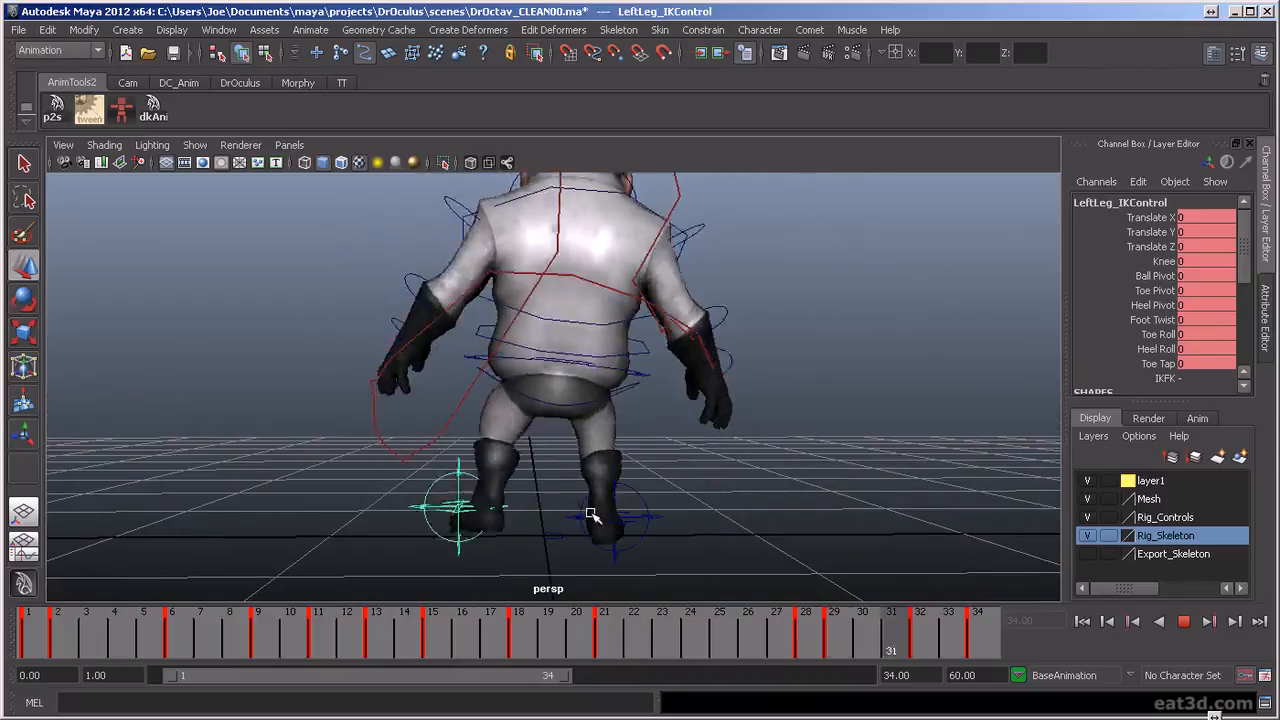
pyautogui.scroll(-2, 806, 473)
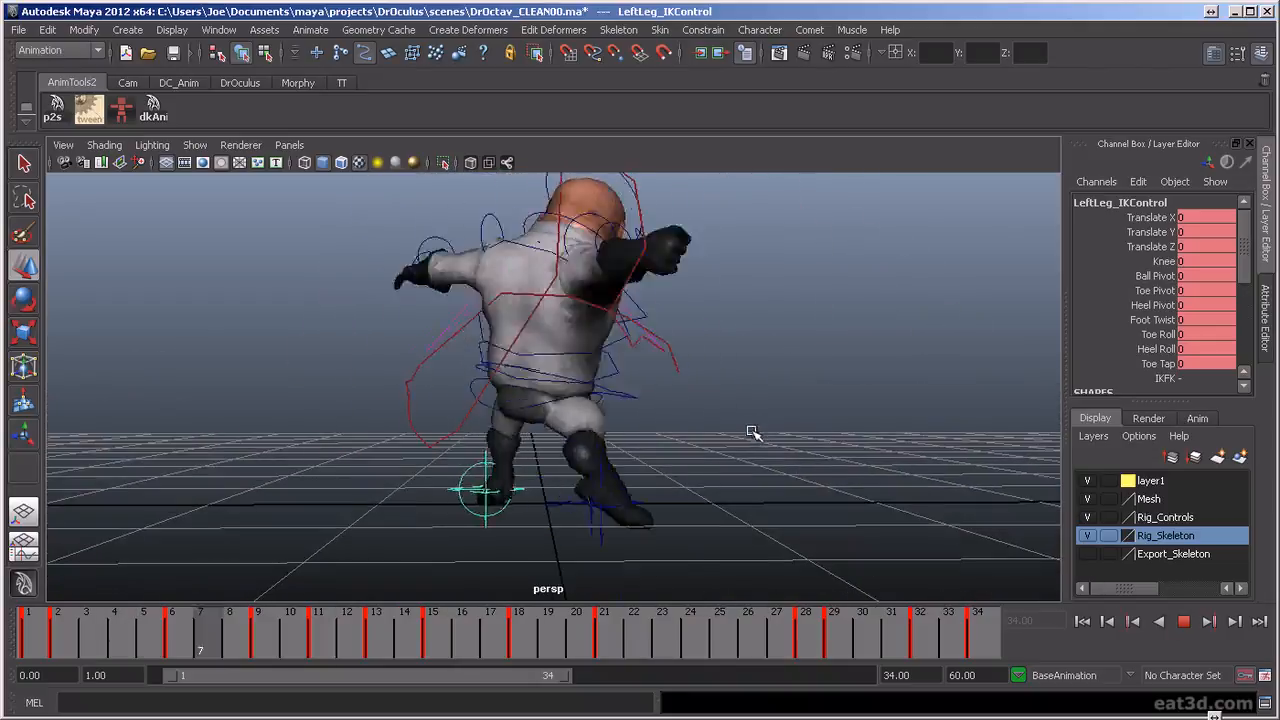
pyautogui.keyDown('alt'); pyautogui.moveTo(752, 429); pyautogui.dragTo(754, 503, button='middle'); pyautogui.keyUp('alt')
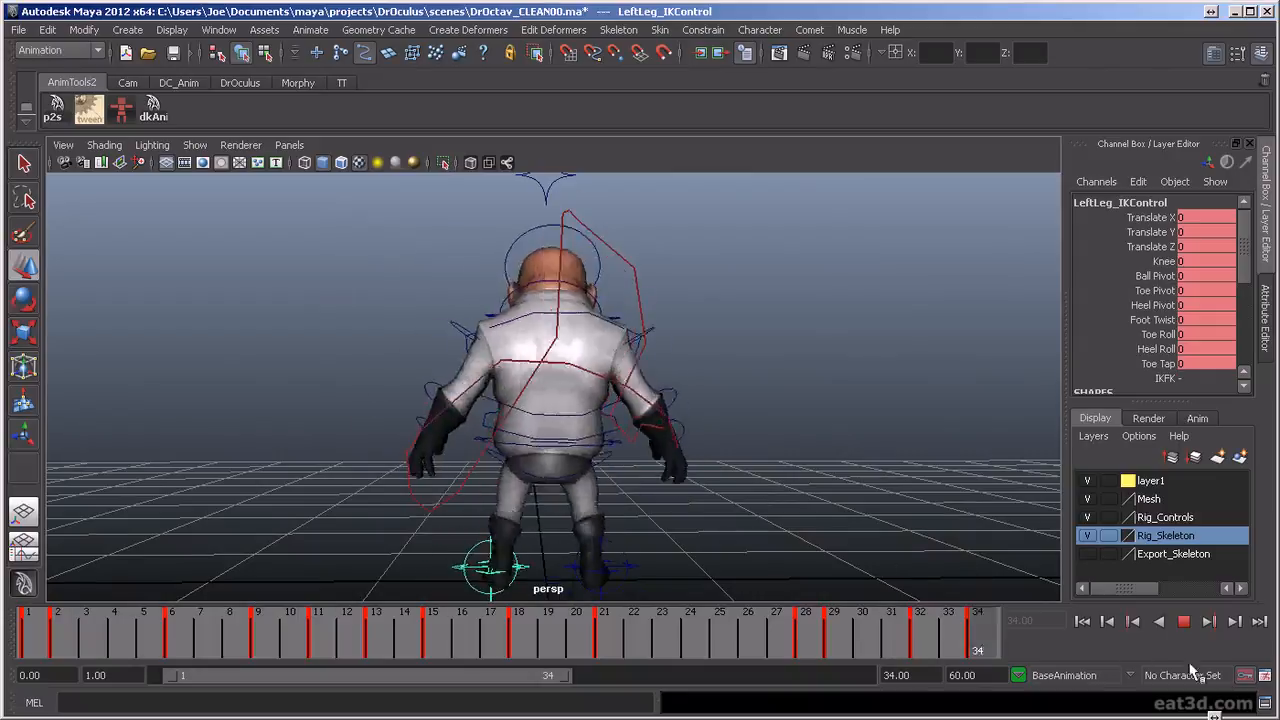
pyautogui.click(1183, 622)
# Rotate the spine FK controls at frame 26 to about X 9.3, Y 2.7 and Z -9.8
pyautogui.click(551, 418)
pyautogui.press('e')
pyautogui.press('w')
pyautogui.click(528, 455)
pyautogui.press('e')
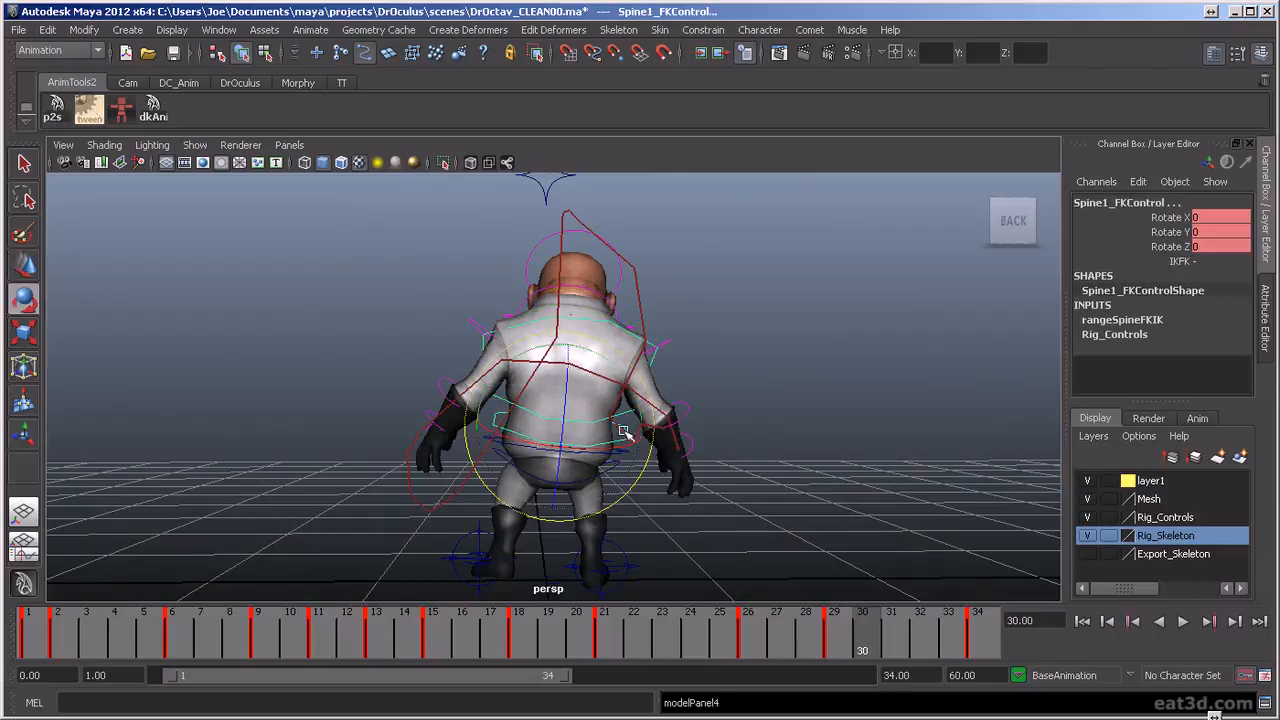
pyautogui.moveTo(824, 629); pyautogui.dragTo(750, 643)
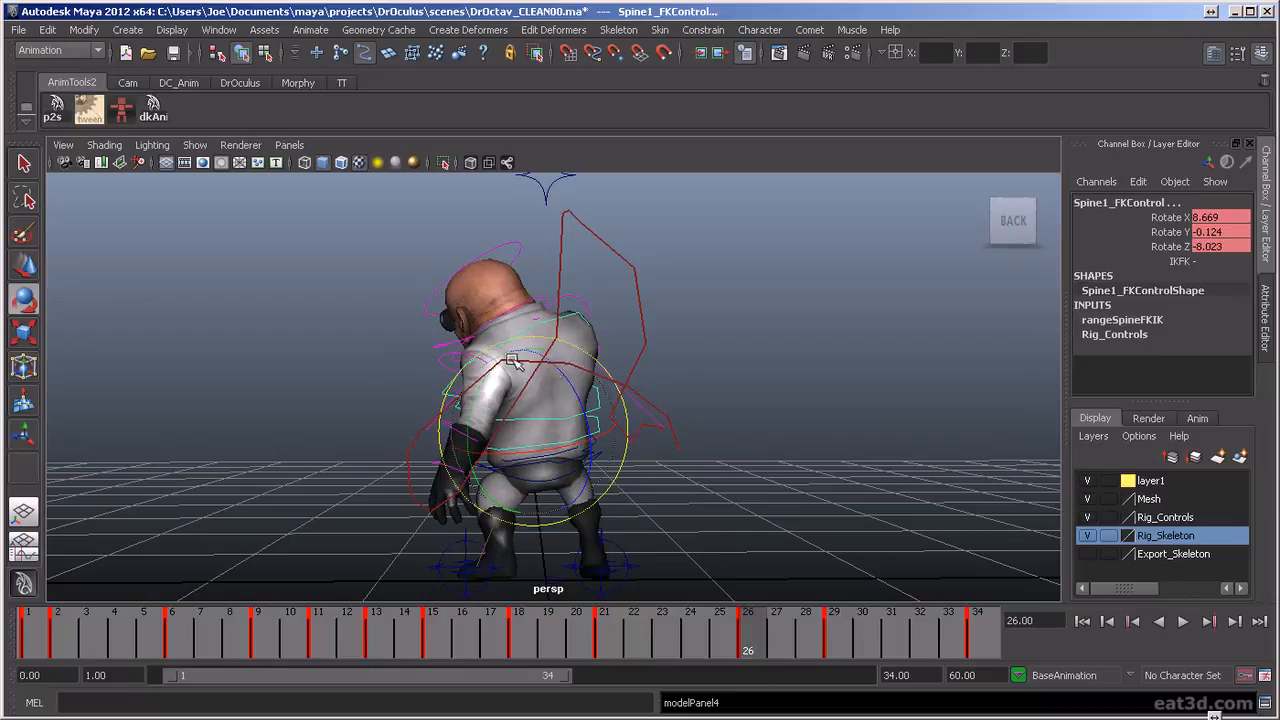
pyautogui.moveTo(525, 340); pyautogui.dragTo(520, 340)
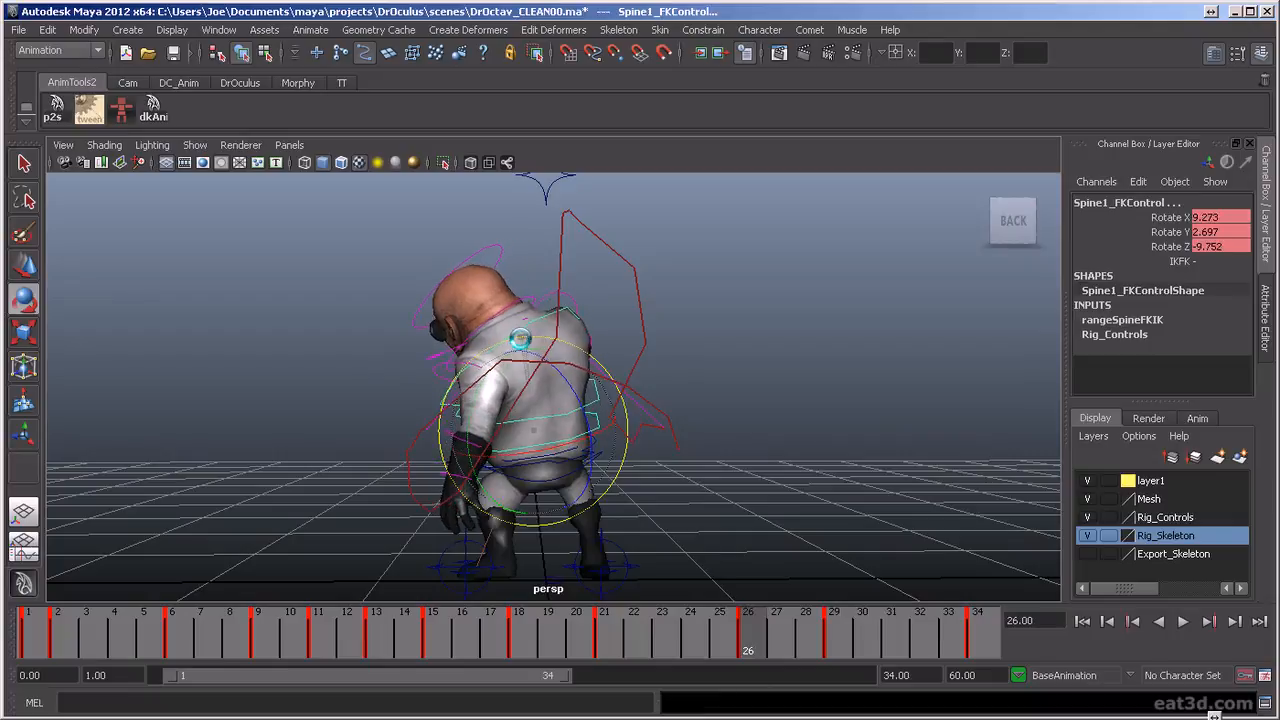
# Rotate the spine FK controls at frame 29 to Rotate Y about 5.3 and play back the ending
pyautogui.hotkey('alt', 'v')
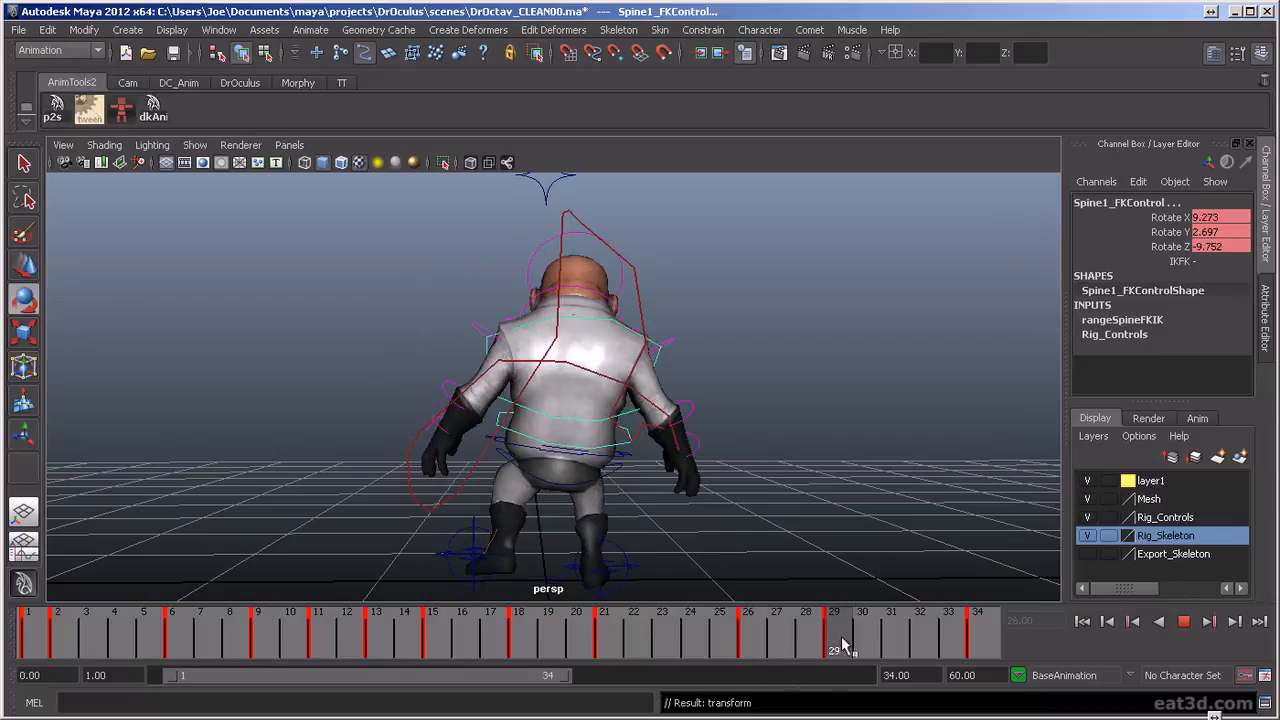
pyautogui.hotkey('alt', 'v')
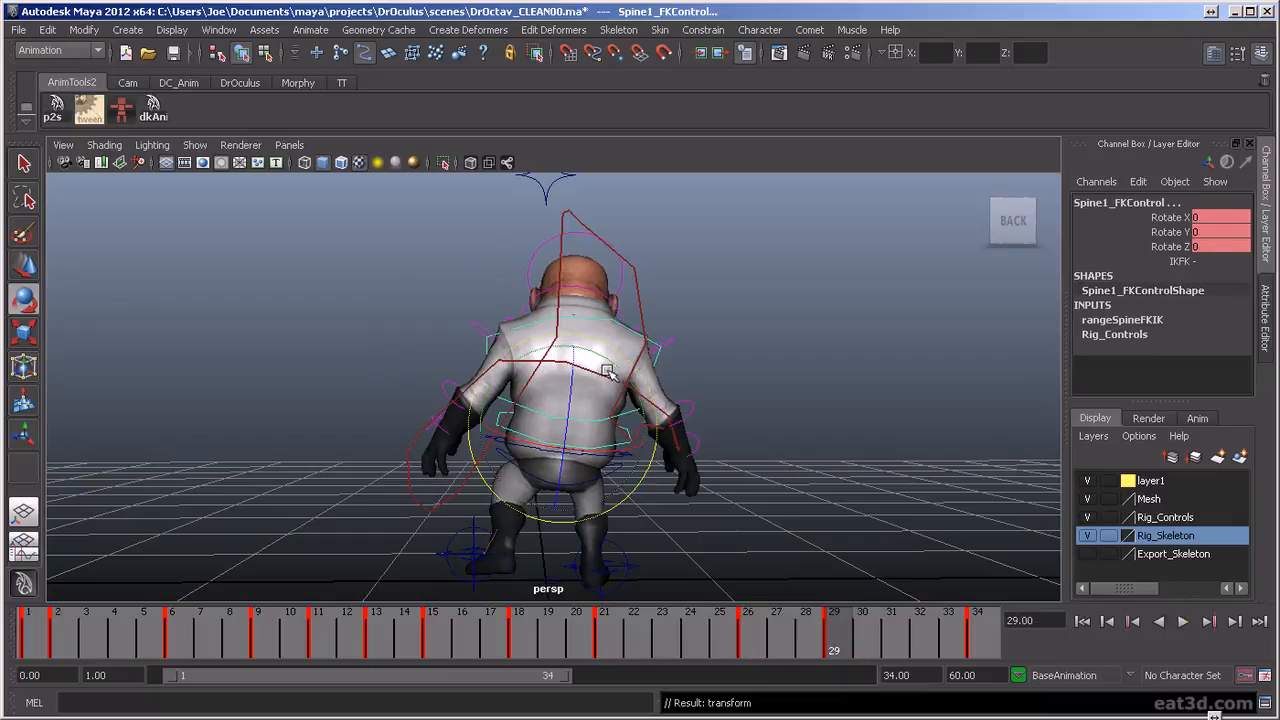
pyautogui.moveTo(624, 368); pyautogui.dragTo(622, 367)
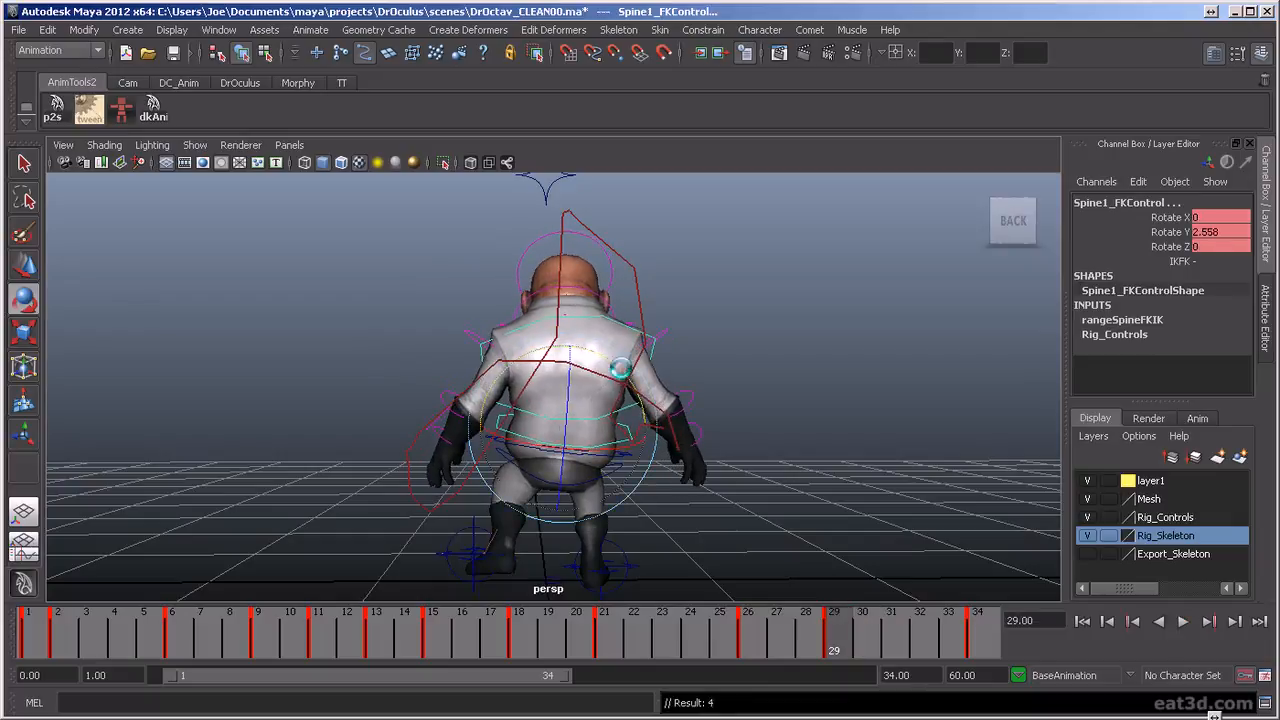
pyautogui.moveTo(633, 392); pyautogui.dragTo(632, 388)
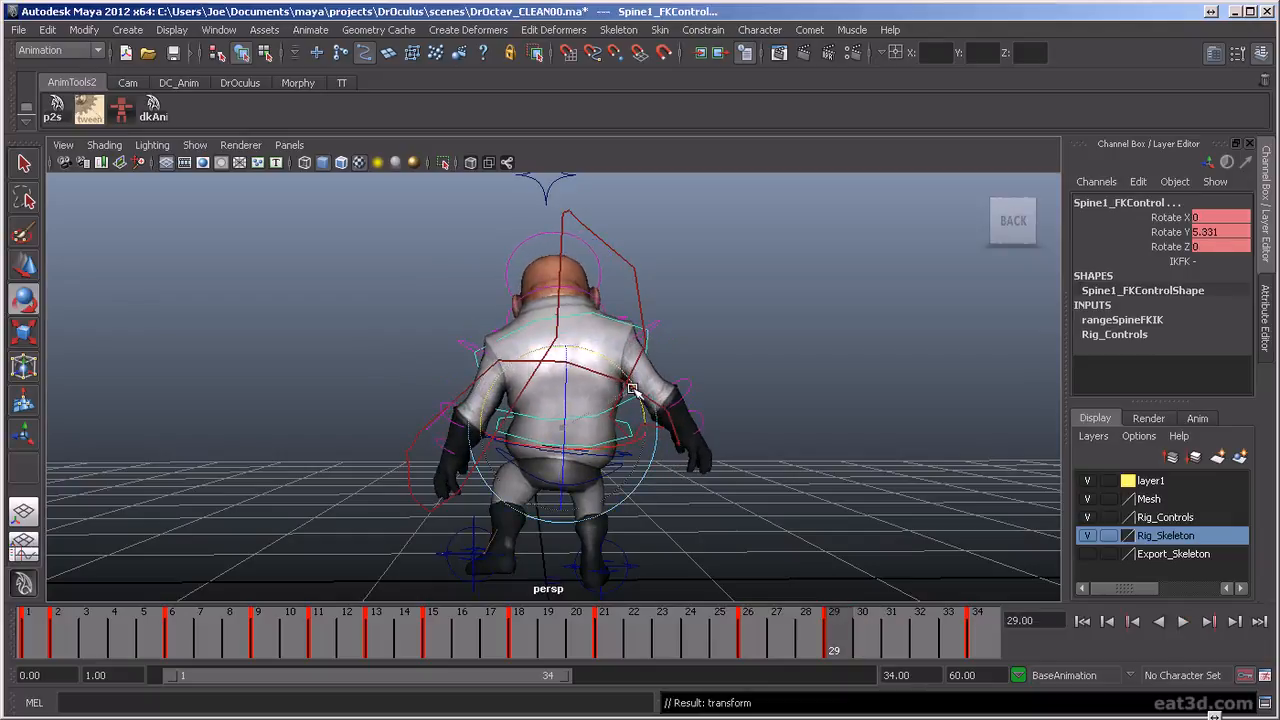
pyautogui.hotkey('alt', 'v')
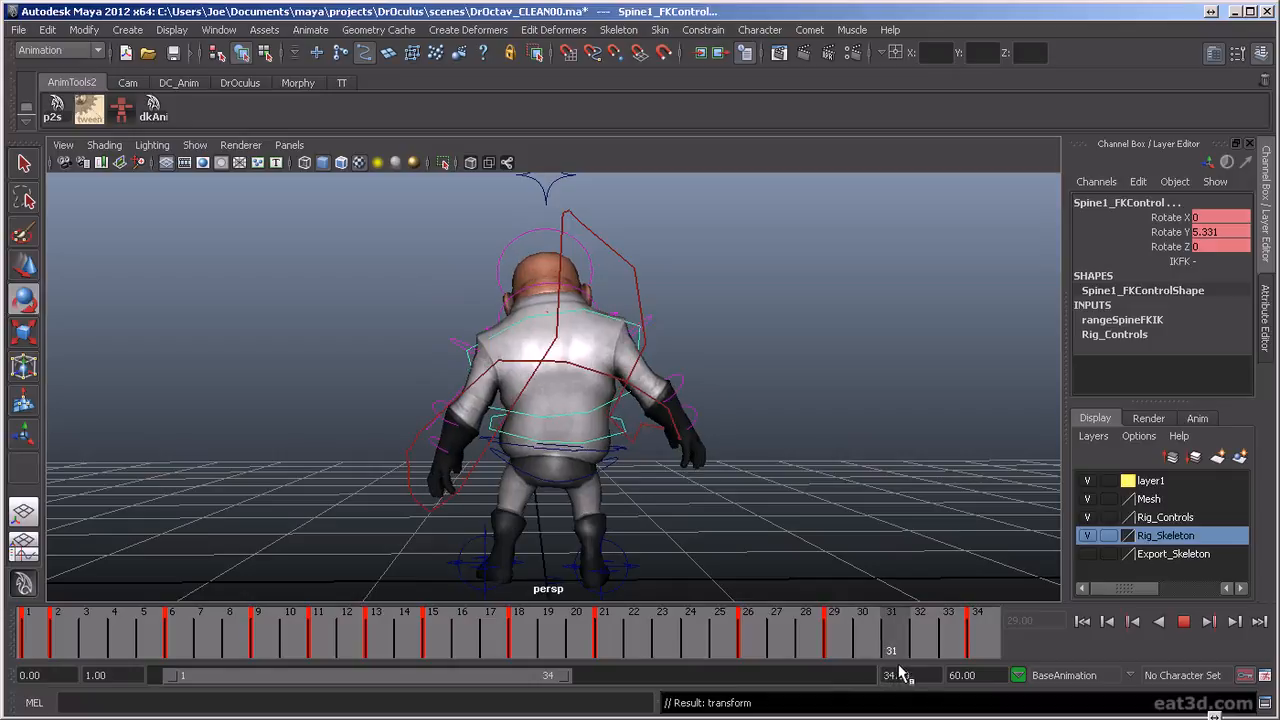
# Key an adjusted spine FK rotation at frame 31, scrub to frame 34 and play the full animation
pyautogui.hotkey('alt', 'v')
pyautogui.moveTo(621, 378); pyautogui.dragTo(624, 383)
pyautogui.moveTo(908, 640); pyautogui.dragTo(977, 645)
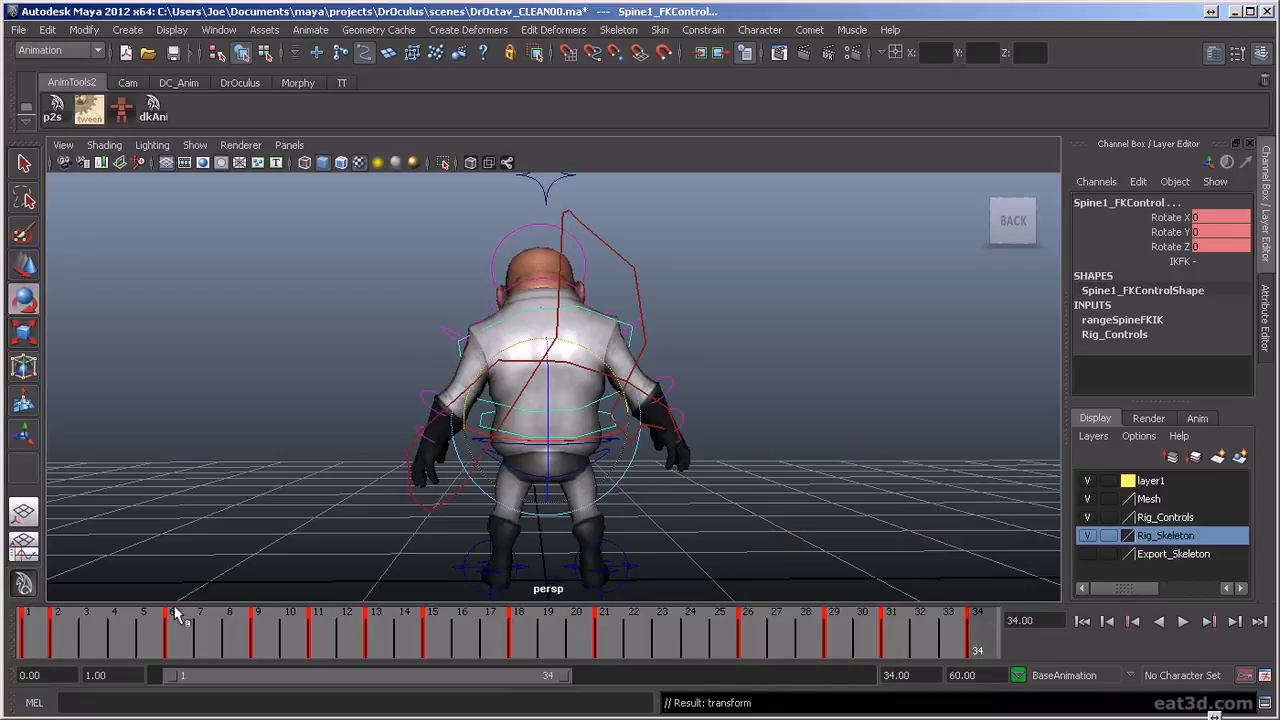
pyautogui.click(1185, 628)
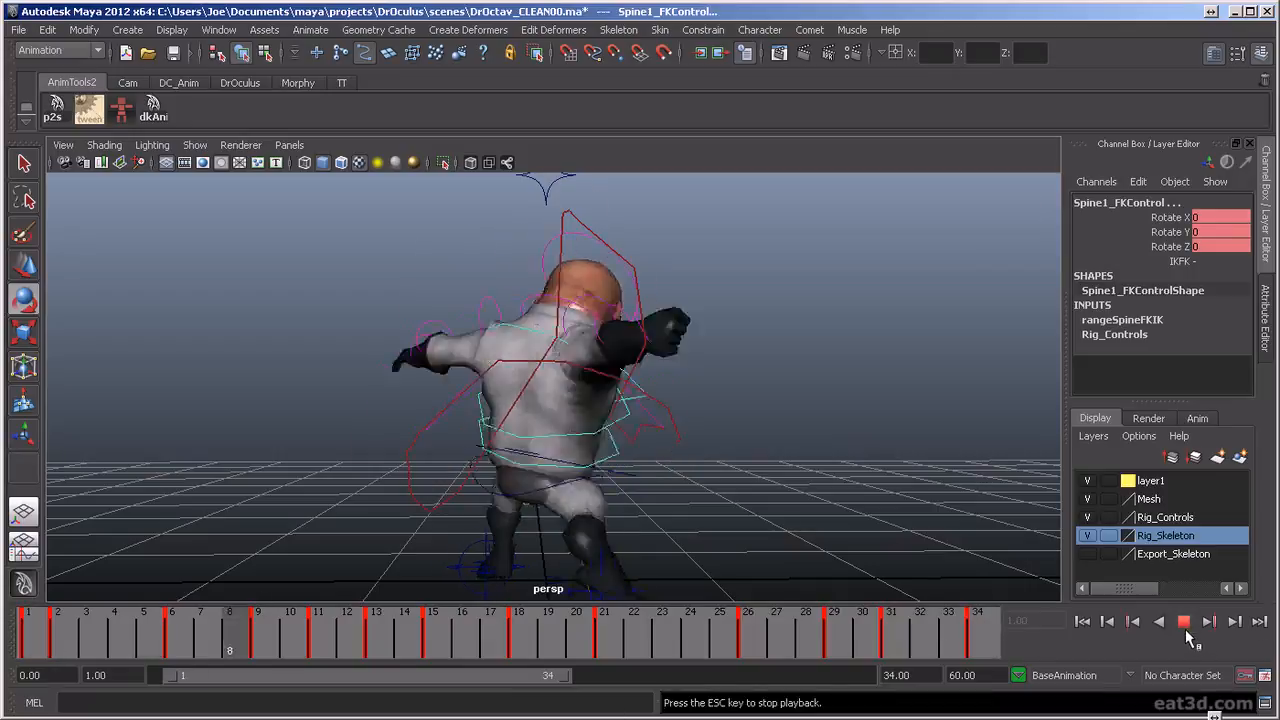
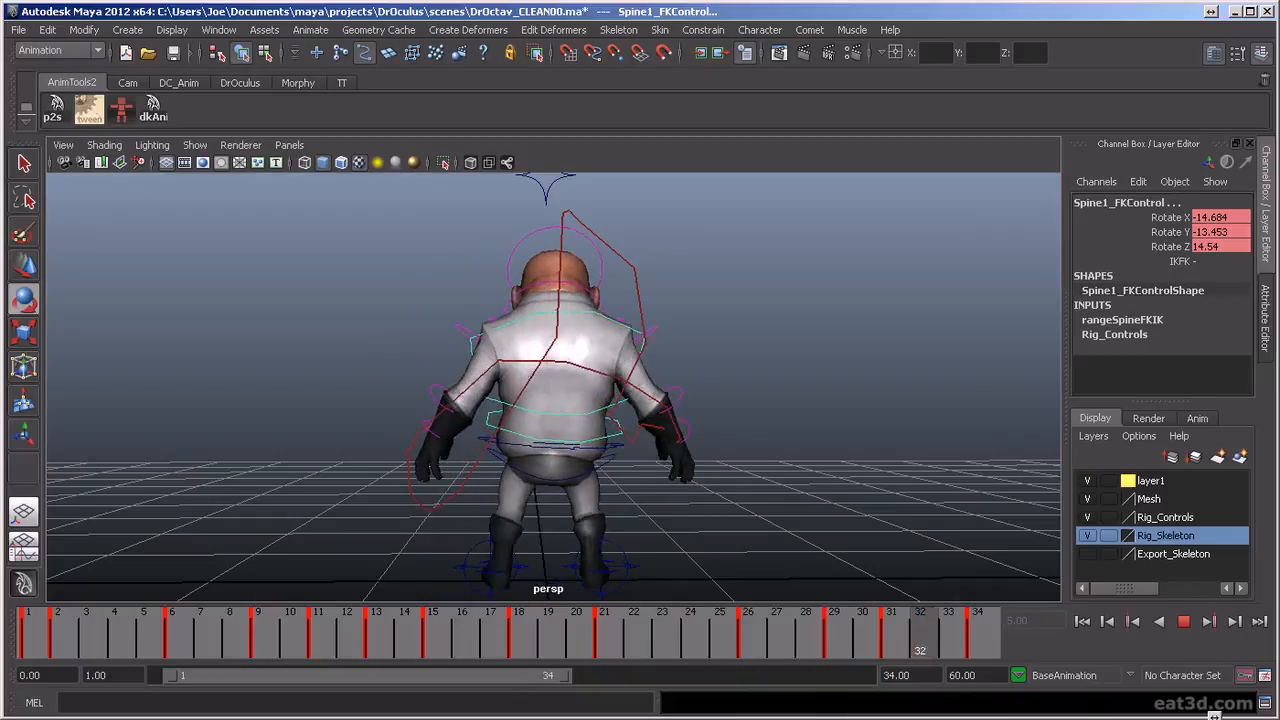
# Play the punch animation and examine the full body motion from behind and from several angles
pyautogui.press('Escape')
pyautogui.click(1183, 622)
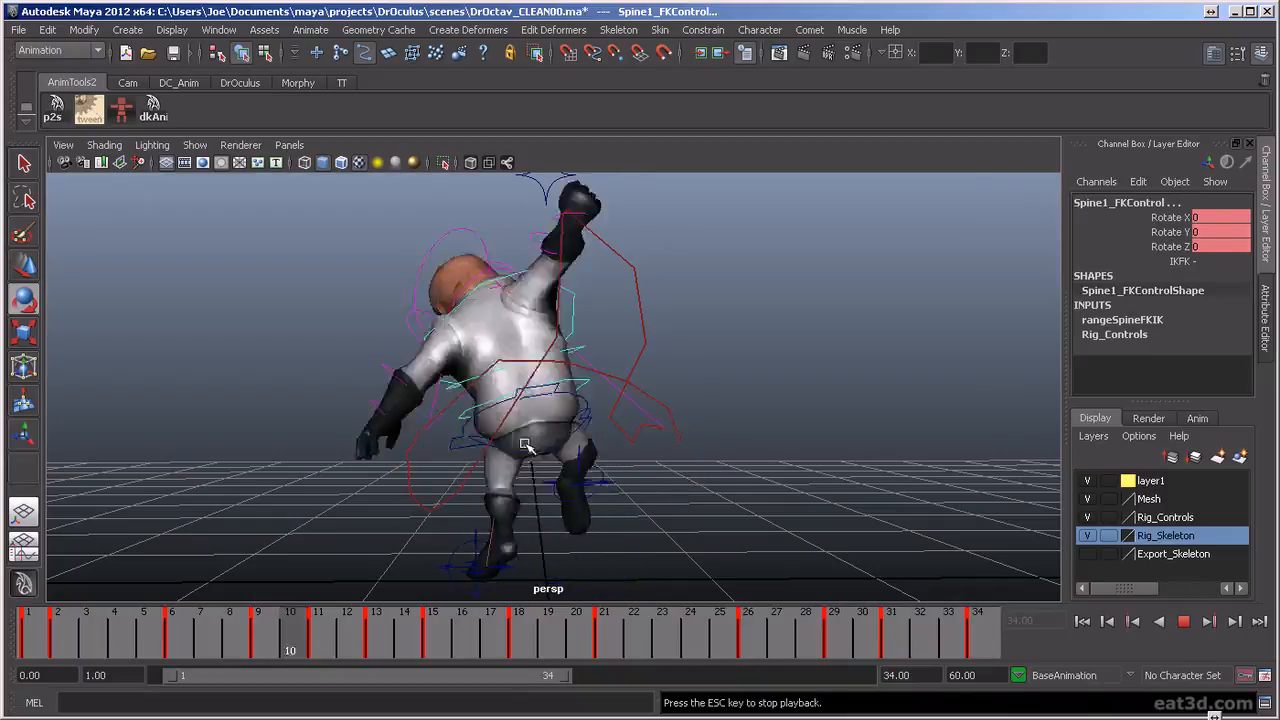
pyautogui.keyDown('alt'); pyautogui.moveTo(581, 425); pyautogui.dragTo(311, 440); pyautogui.keyUp('alt')
pyautogui.keyDown('alt'); pyautogui.moveTo(311, 440); pyautogui.dragTo(522, 505, button='right'); pyautogui.keyUp('alt')
pyautogui.keyDown('alt'); pyautogui.moveTo(522, 505); pyautogui.dragTo(571, 451, button='middle'); pyautogui.keyUp('alt')
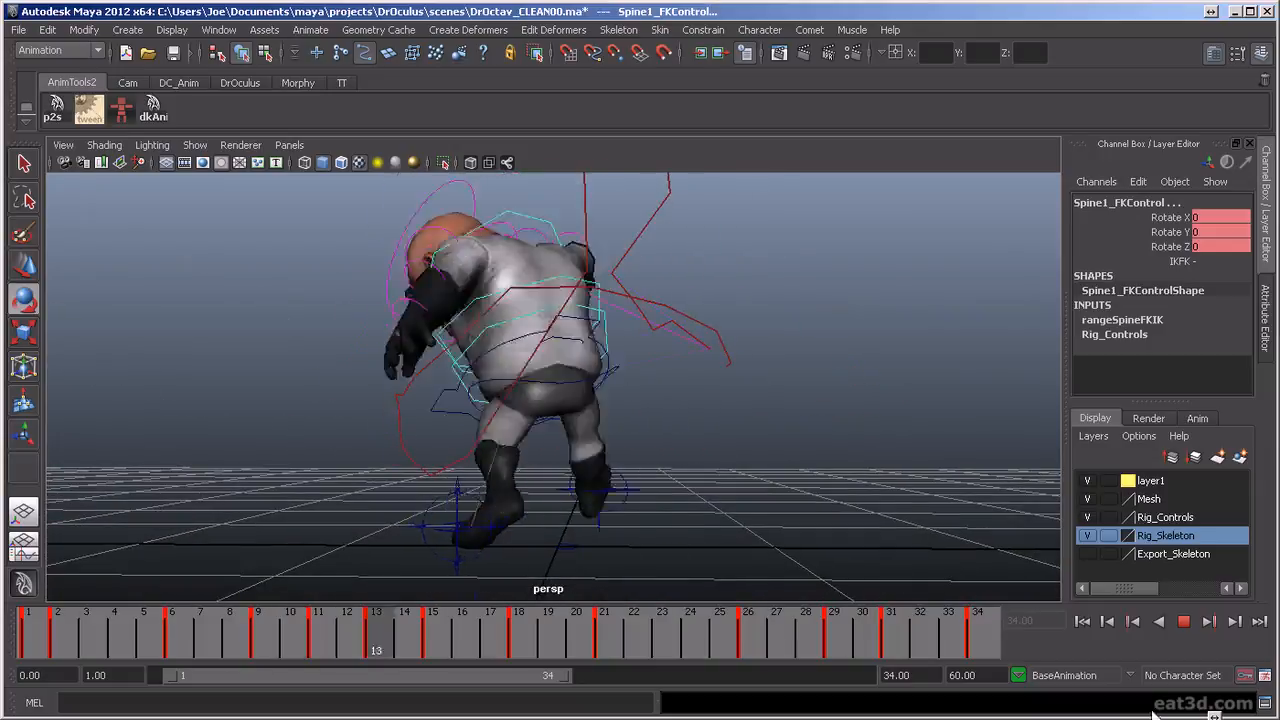
pyautogui.press('Escape')
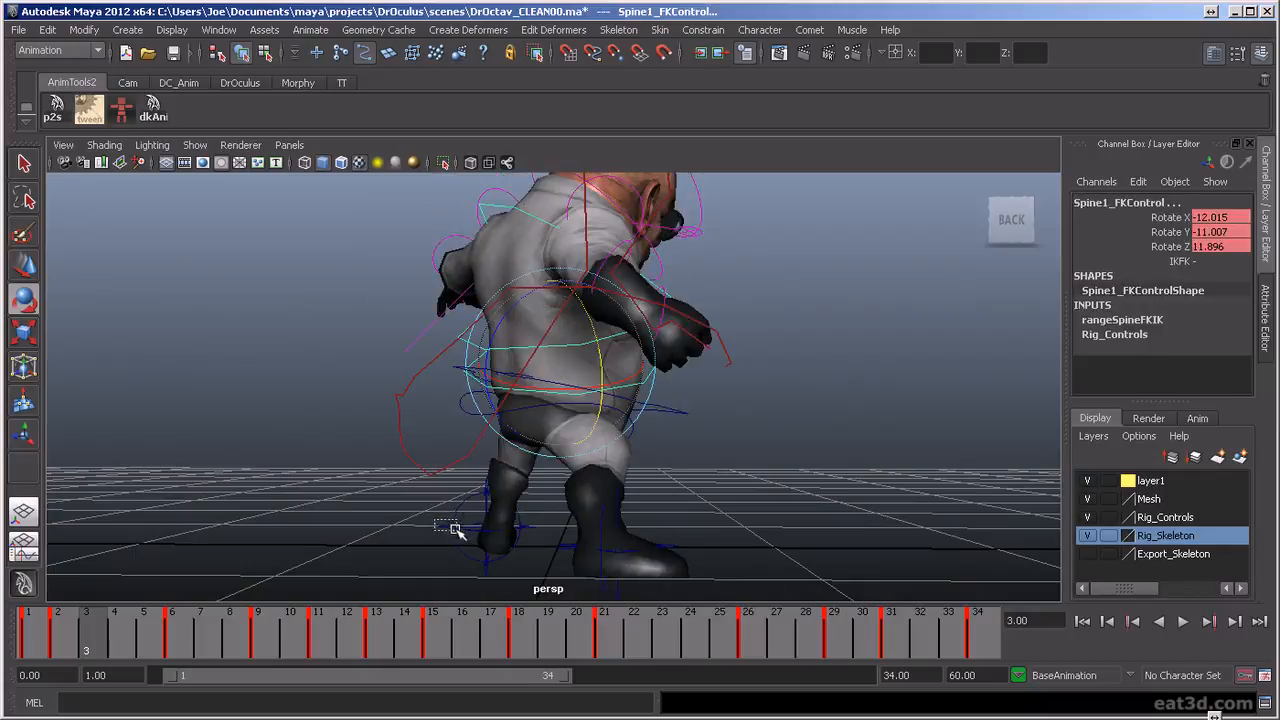
# Shift the left foot rotation control's frame 29 key to frame 30 and scrub through the ending
pyautogui.click(446, 528)
pyautogui.hotkey('alt', 'v')
pyautogui.moveTo(716, 668)
pyautogui.mouseDown()
pyautogui.moveTo(630, 666)
pyautogui.moveTo(692, 668)
pyautogui.moveTo(817, 704)
pyautogui.mouseUp()
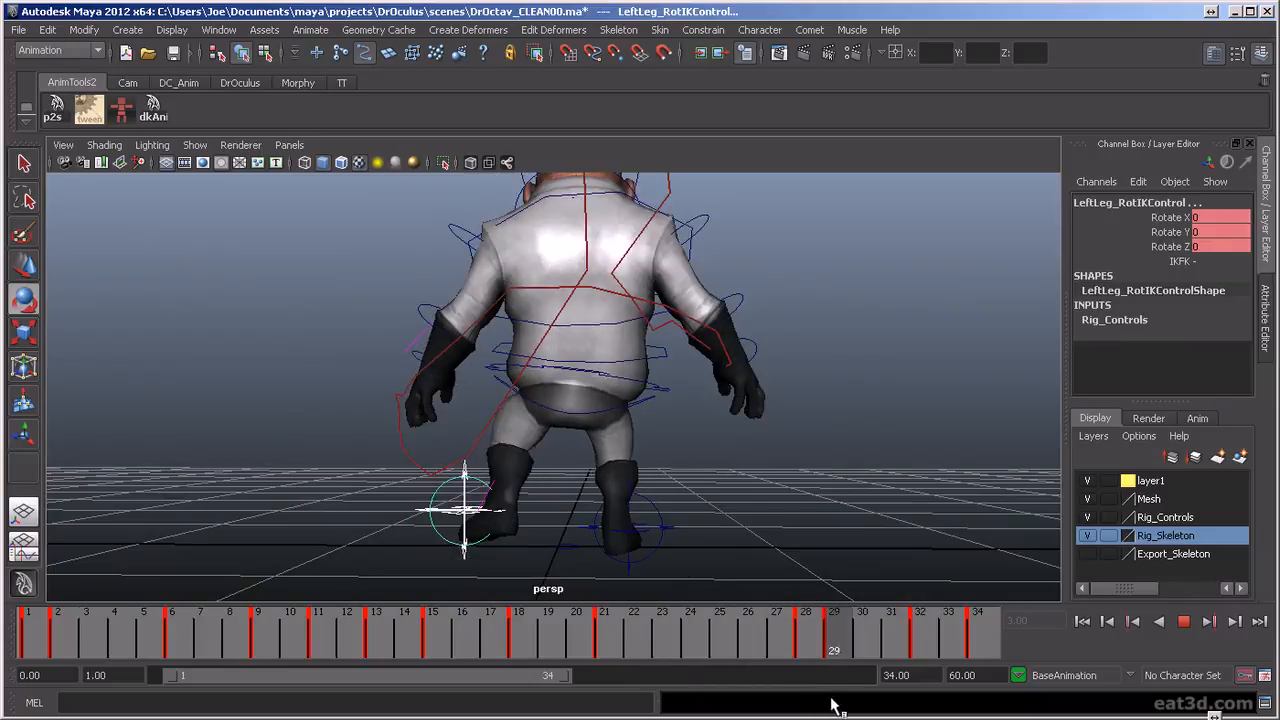
pyautogui.click(835, 653)
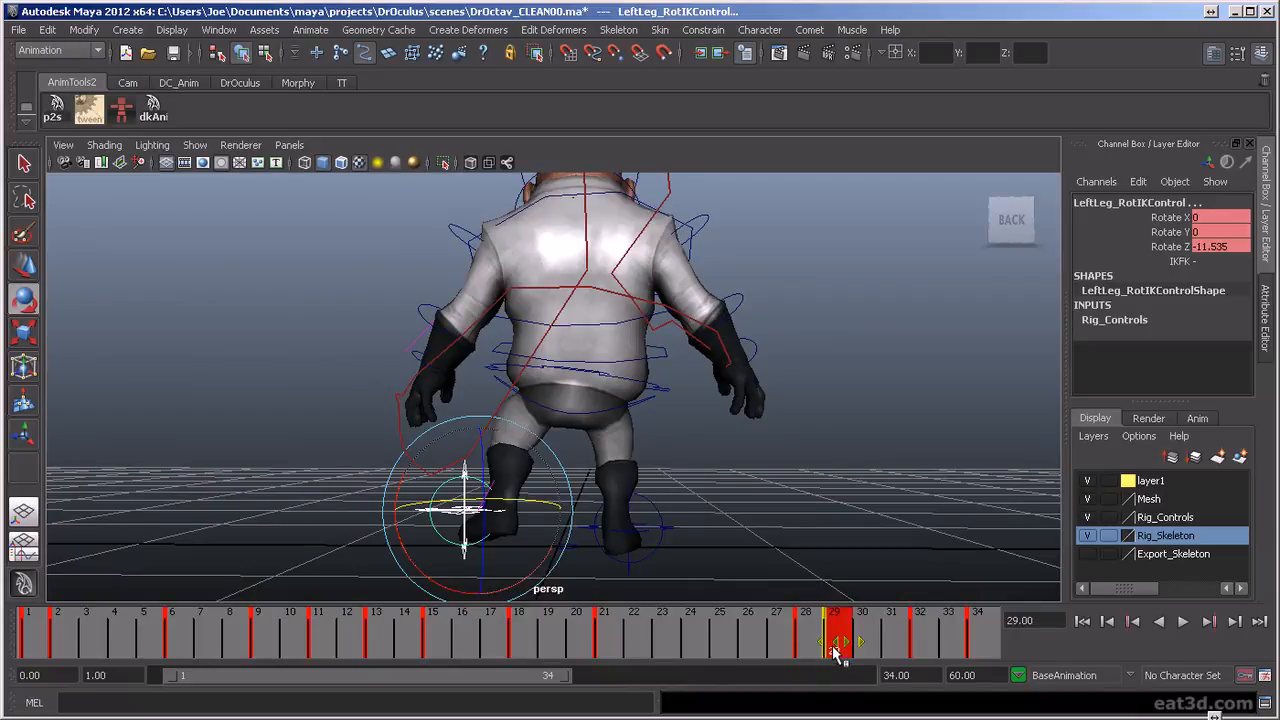
pyautogui.click(848, 653)
pyautogui.moveTo(816, 645); pyautogui.dragTo(982, 665)
pyautogui.hotkey('alt', 'v')
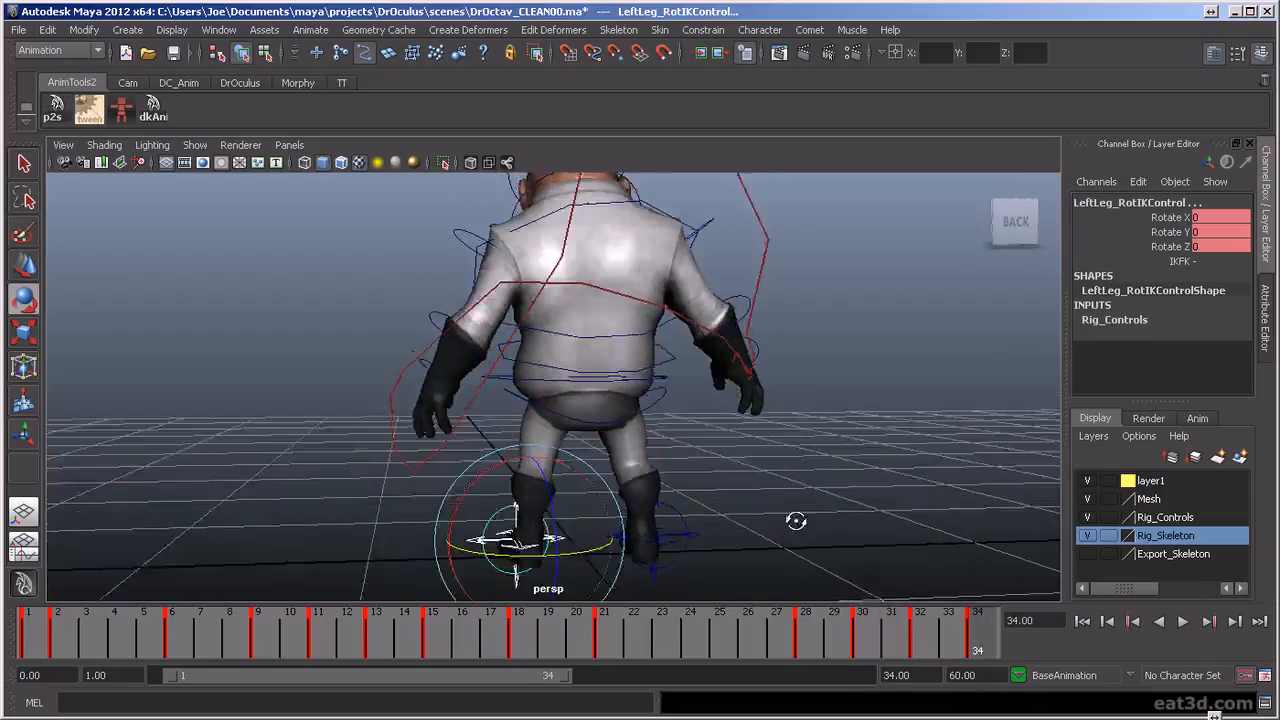
# At frame 30, lower the left leg IK control to Translate Y about 0.062 and set Toe Tap to 1
pyautogui.moveTo(898, 638); pyautogui.dragTo(866, 640)
pyautogui.keyDown('alt'); pyautogui.moveTo(690, 508); pyautogui.dragTo(808, 527); pyautogui.keyUp('alt')
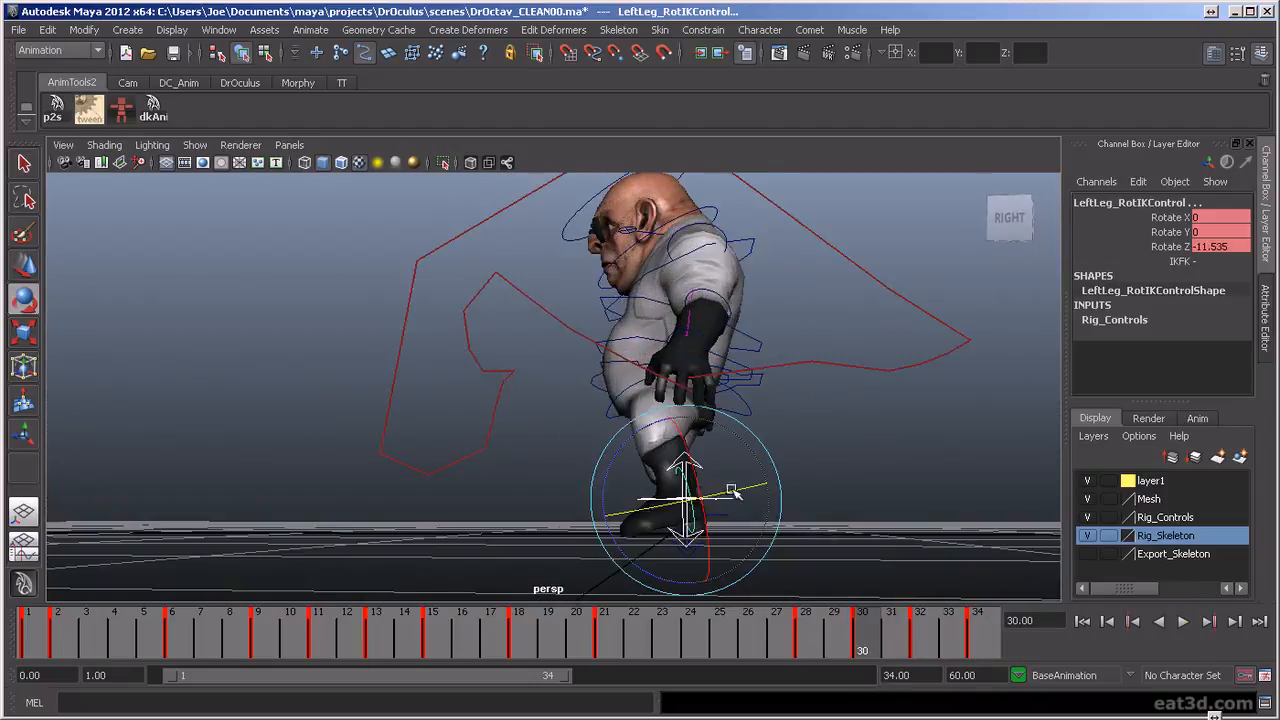
pyautogui.press('f')
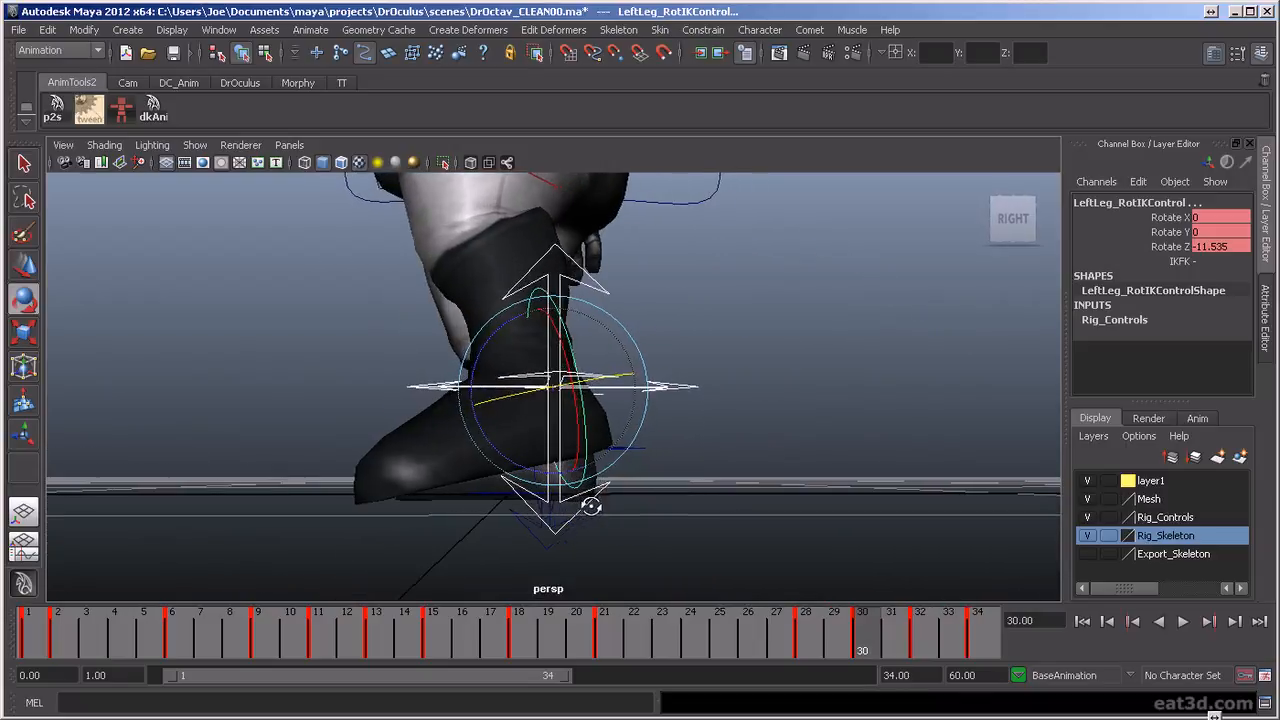
pyautogui.click(652, 522)
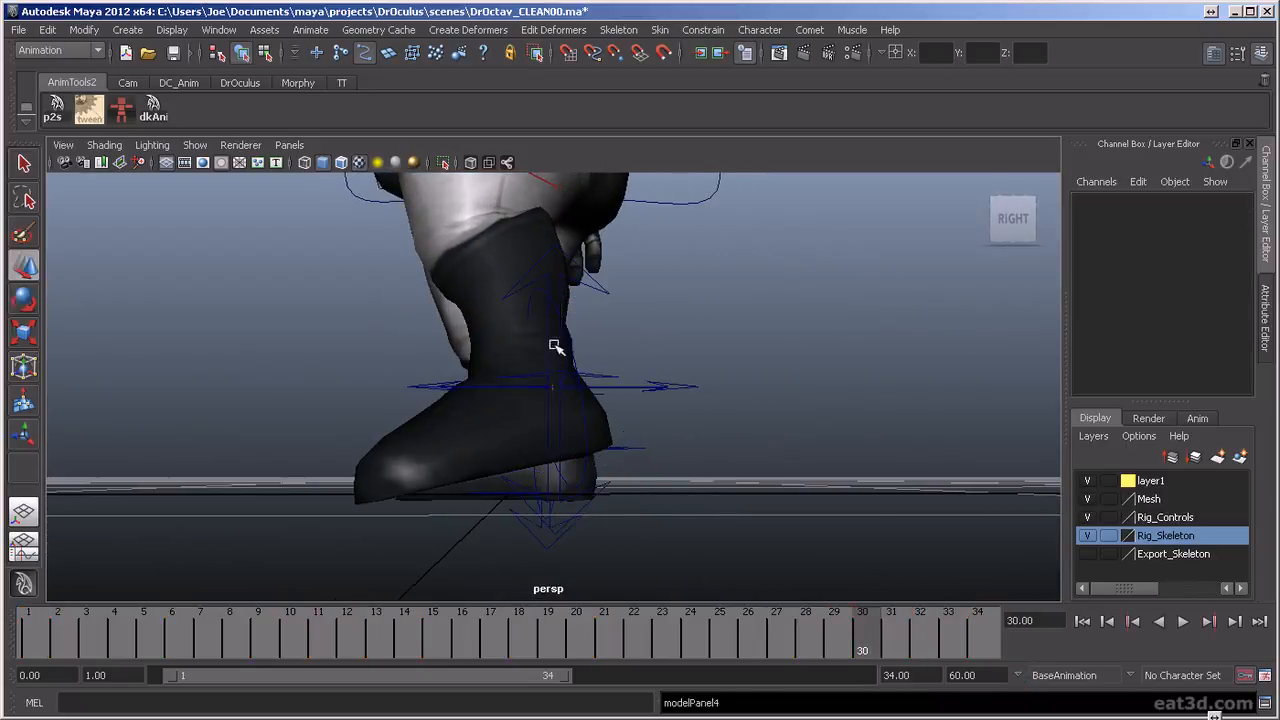
pyautogui.click(565, 286)
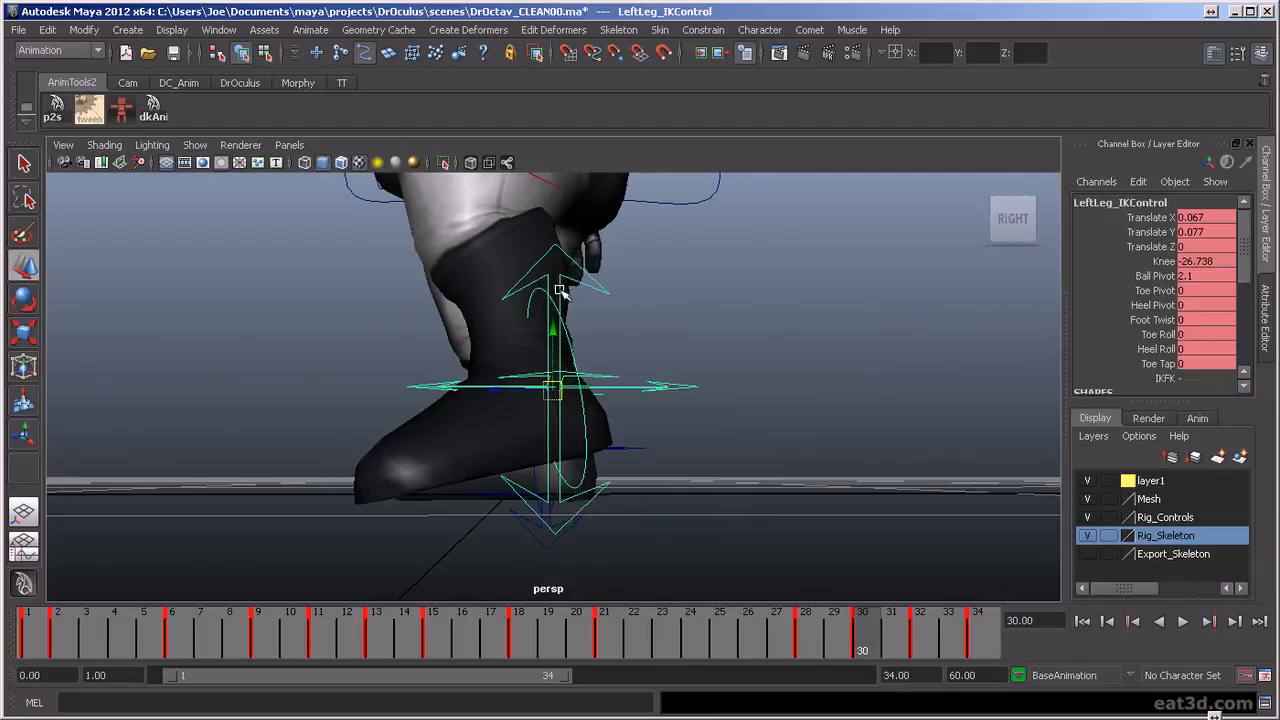
pyautogui.moveTo(558, 327); pyautogui.dragTo(560, 333)
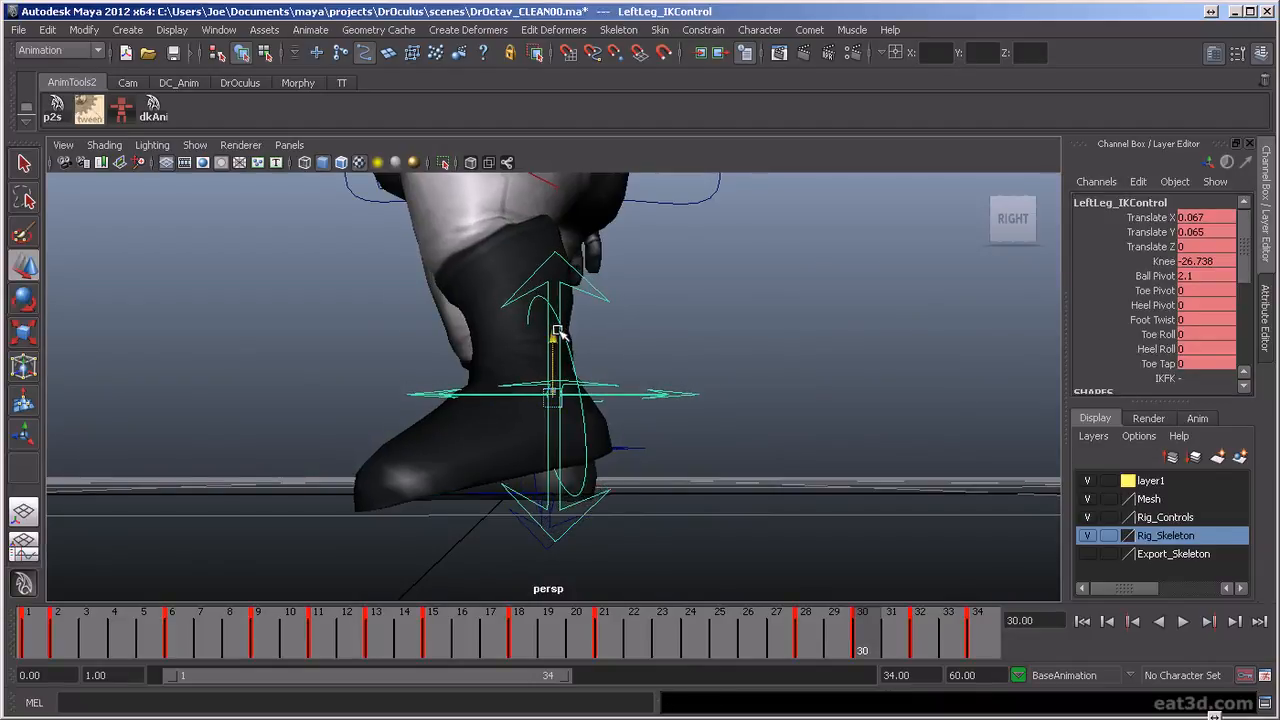
pyautogui.click(1168, 365)
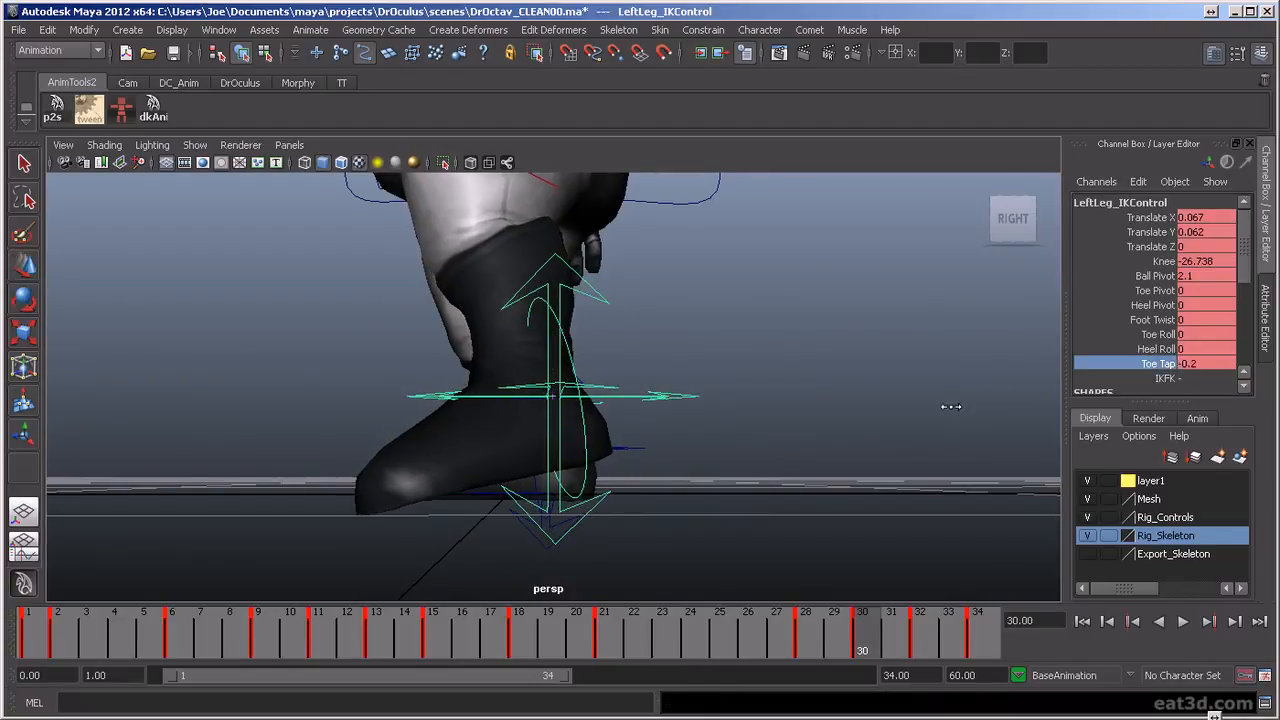
pyautogui.moveTo(848, 650); pyautogui.dragTo(853, 677)
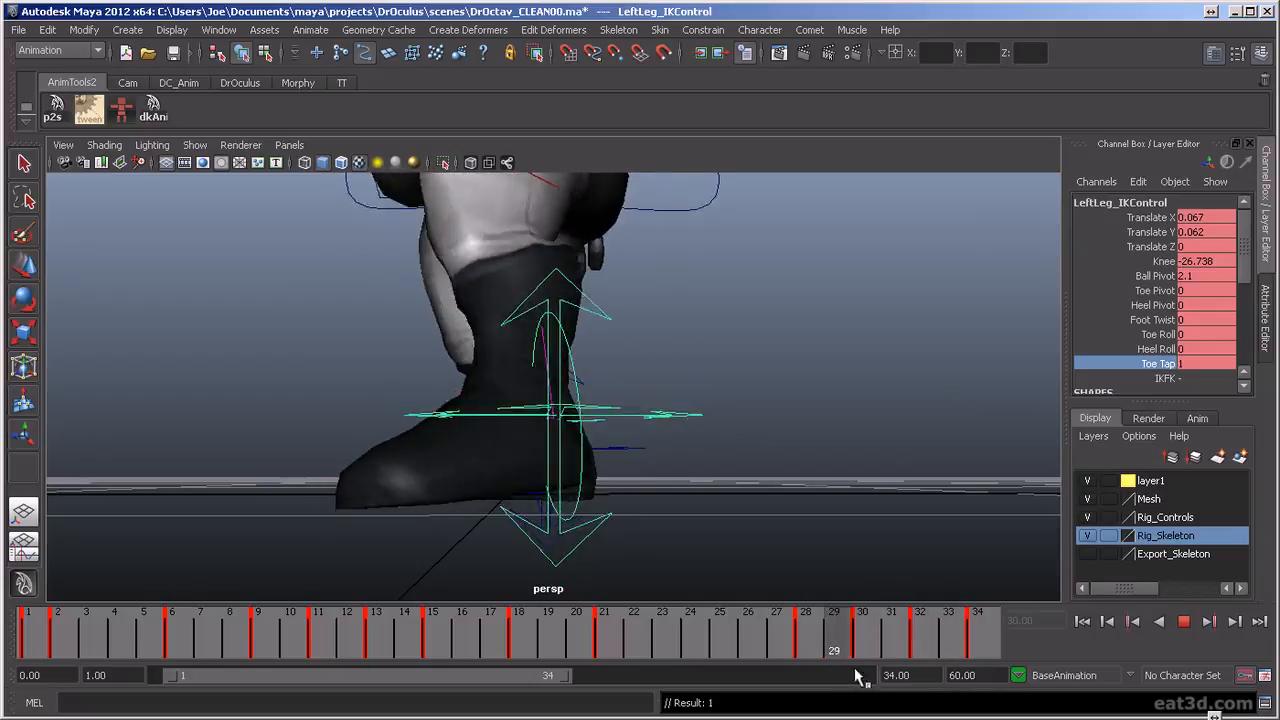
# Play the animation close to the feet and examine the left foot's ground contact from several angles
pyautogui.click(1186, 625)
pyautogui.scroll(-5, 788, 474)
pyautogui.keyDown('alt'); pyautogui.moveTo(766, 474); pyautogui.dragTo(748, 498, button='middle'); pyautogui.keyUp('alt')
pyautogui.keyDown('alt'); pyautogui.moveTo(748, 498); pyautogui.dragTo(634, 486); pyautogui.keyUp('alt')
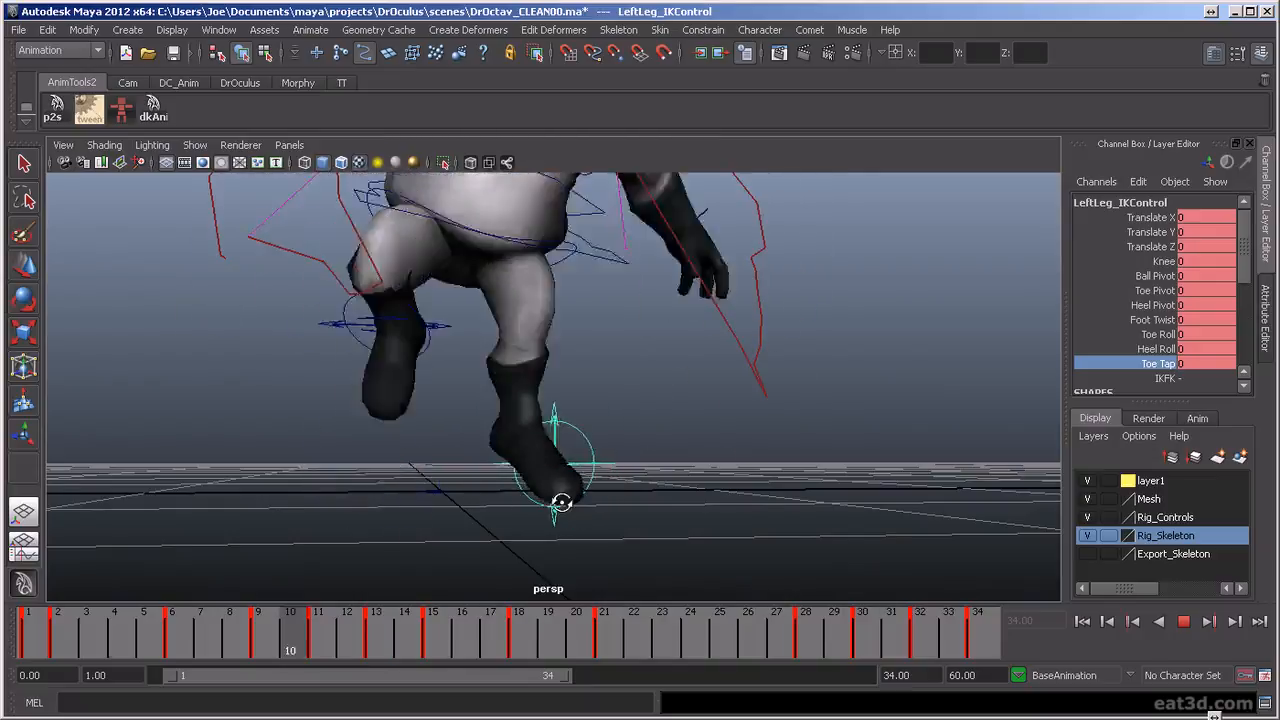
pyautogui.keyDown('alt'); pyautogui.moveTo(658, 513); pyautogui.dragTo(476, 477); pyautogui.keyUp('alt')
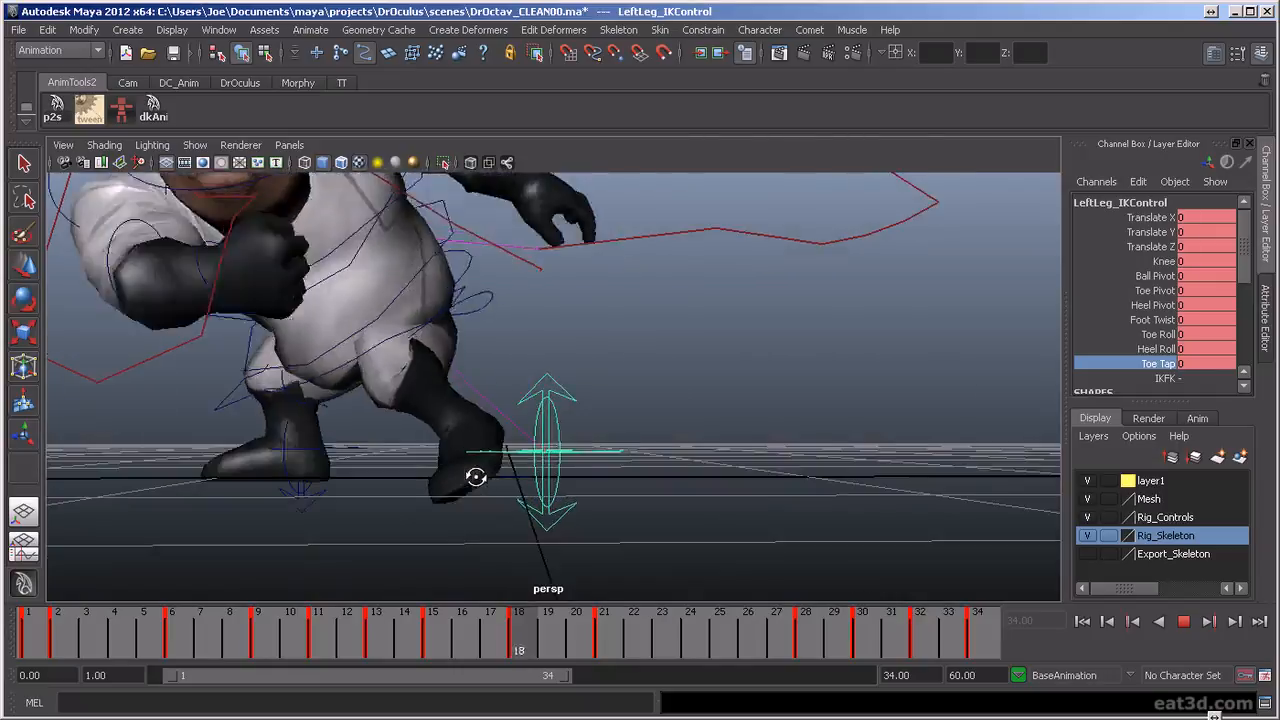
pyautogui.click(1184, 622)
# At frame 9, raise the left leg IK control in the side view to Translate Y about 0.012
pyautogui.moveTo(455, 623); pyautogui.dragTo(258, 686)
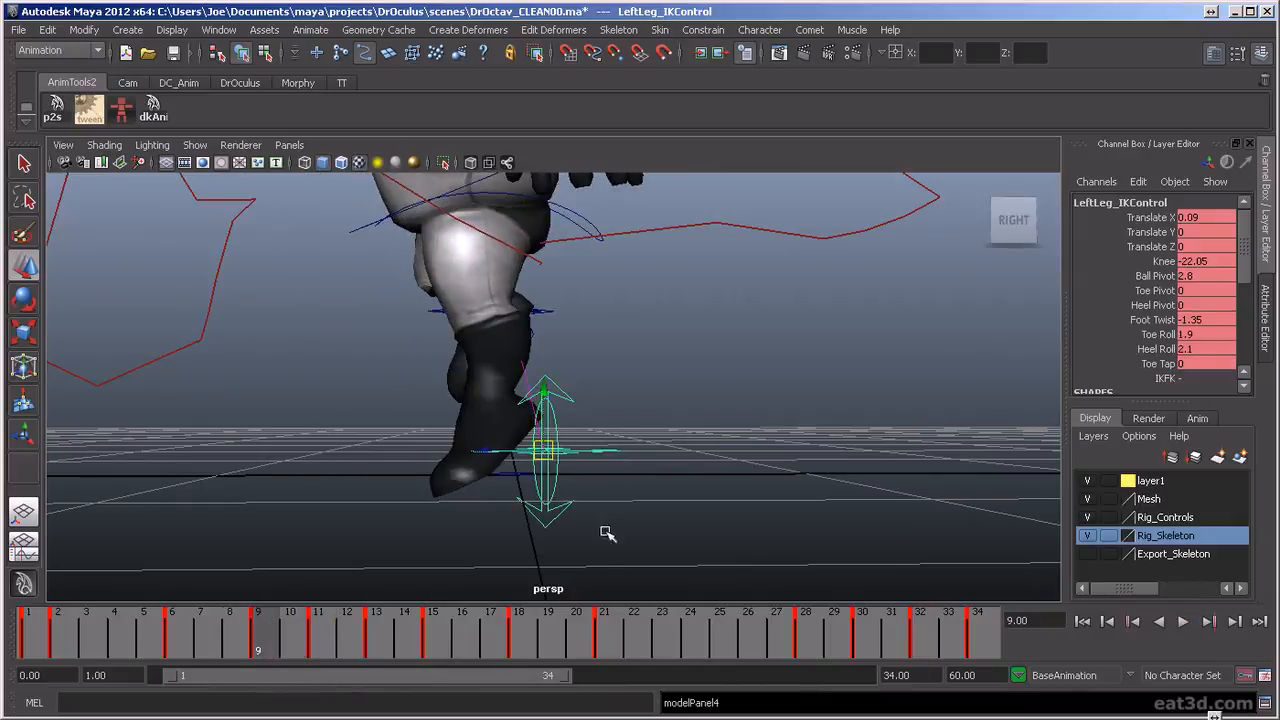
pyautogui.keyDown('alt'); pyautogui.moveTo(483, 488); pyautogui.dragTo(503, 489); pyautogui.keyUp('alt')
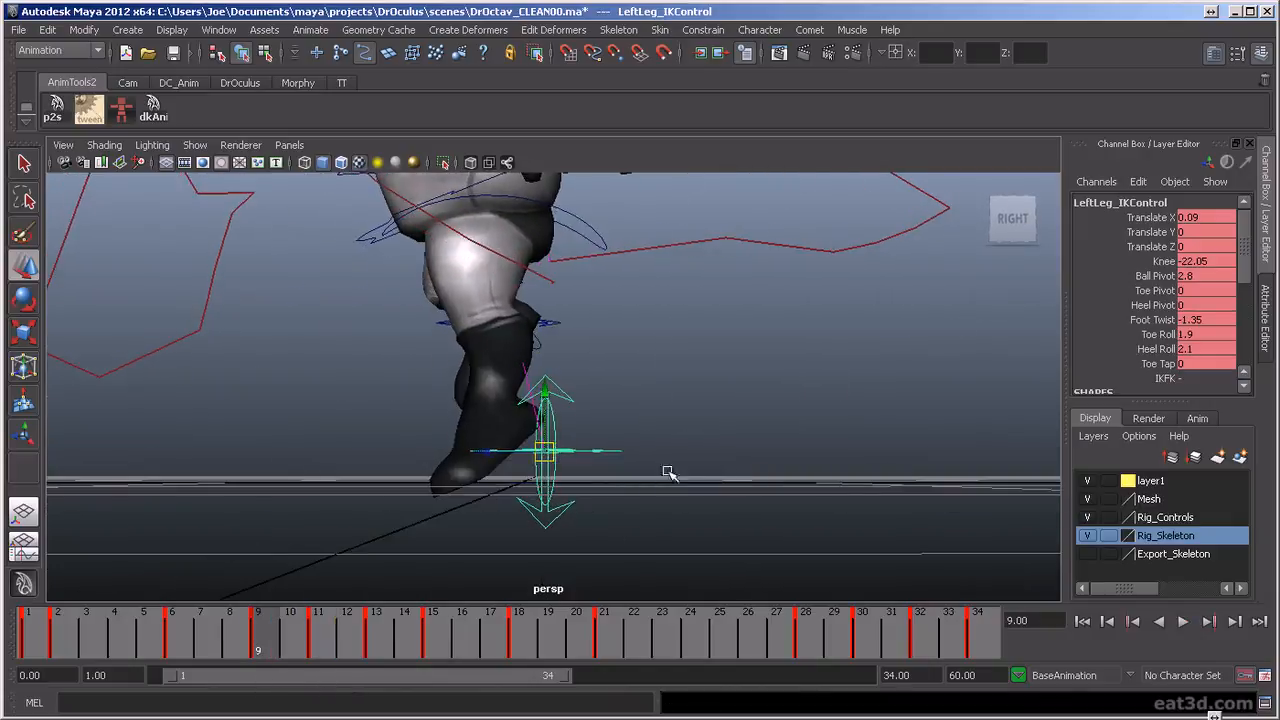
pyautogui.press('space')
pyautogui.moveTo(677, 455); pyautogui.dragTo(745, 449)
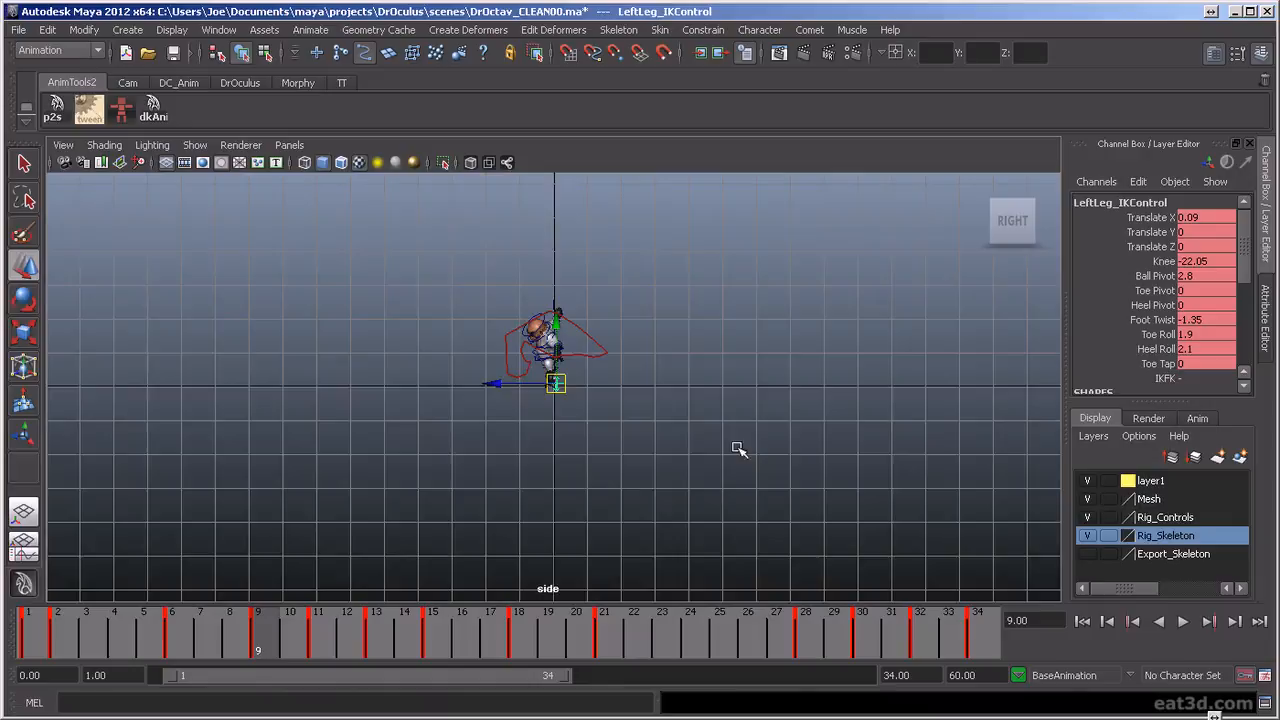
pyautogui.scroll(6, 618, 446)
pyautogui.click(617, 446)
pyautogui.scroll(8, 617, 446)
pyautogui.keyDown('alt'); pyautogui.moveTo(590, 345); pyautogui.dragTo(644, 401, button='middle'); pyautogui.keyUp('alt')
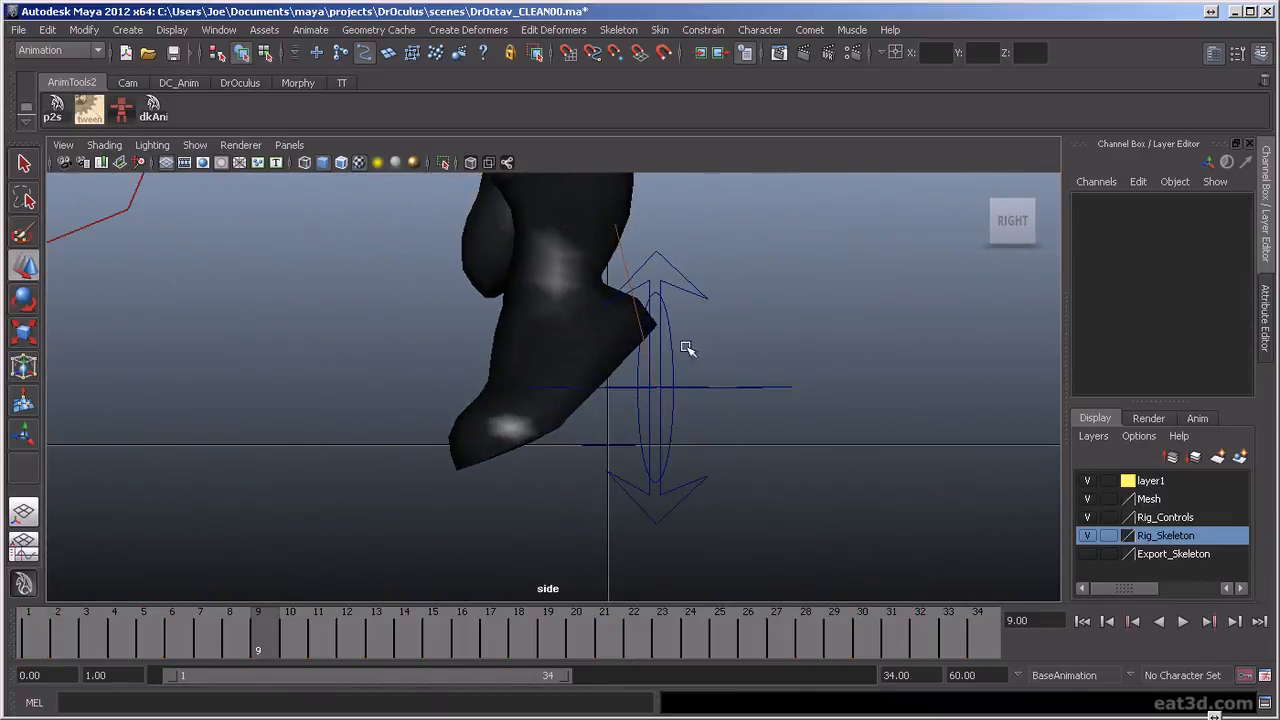
pyautogui.click(667, 284)
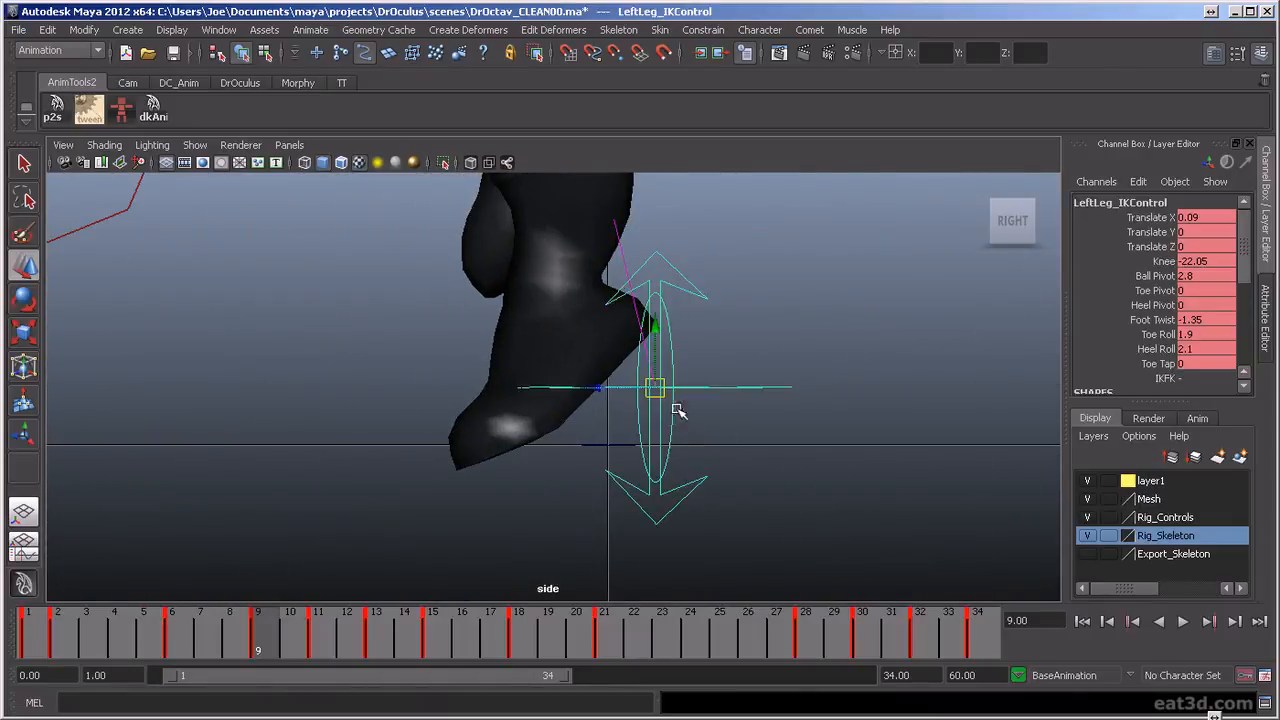
pyautogui.moveTo(646, 322); pyautogui.dragTo(651, 316)
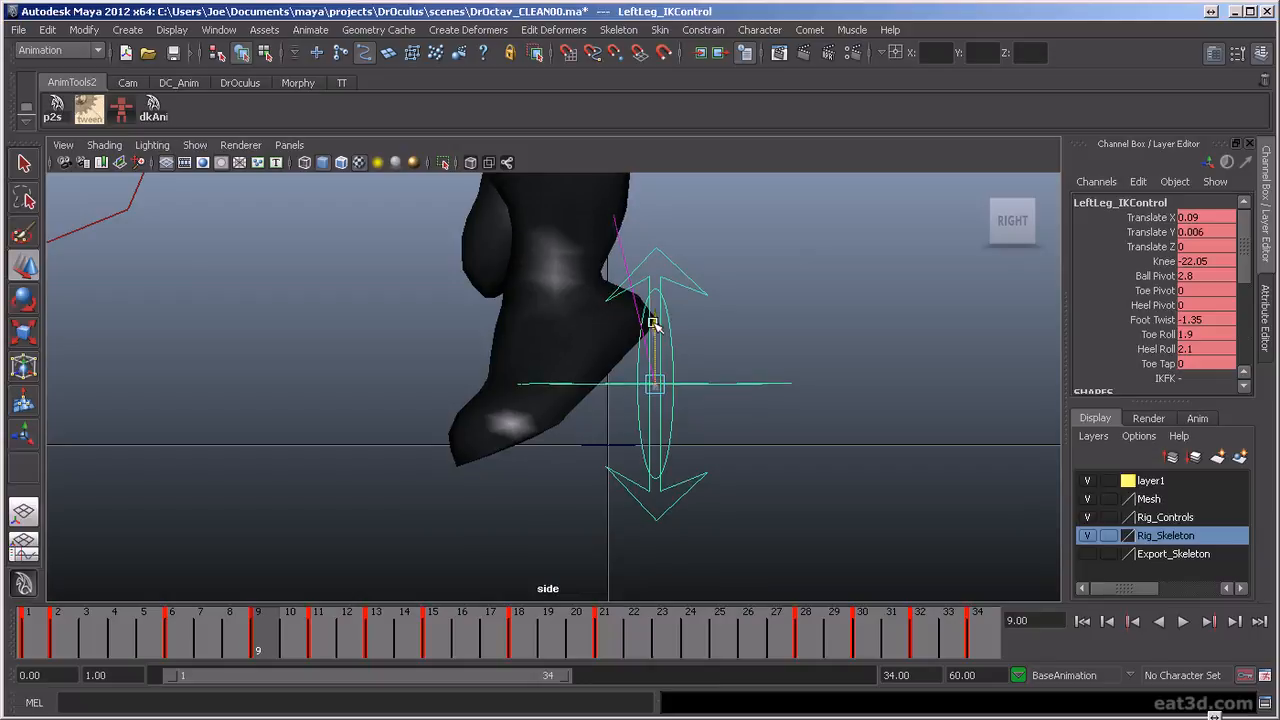
pyautogui.click(1159, 336)
pyautogui.moveTo(1003, 352); pyautogui.dragTo(1039, 366, button='middle')
pyautogui.hotkey('ctrl', 'z')
# Set the left leg's Toe Tap to 1.6 at frame 9 and scrub the neighbouring frames
pyautogui.click(1160, 365)
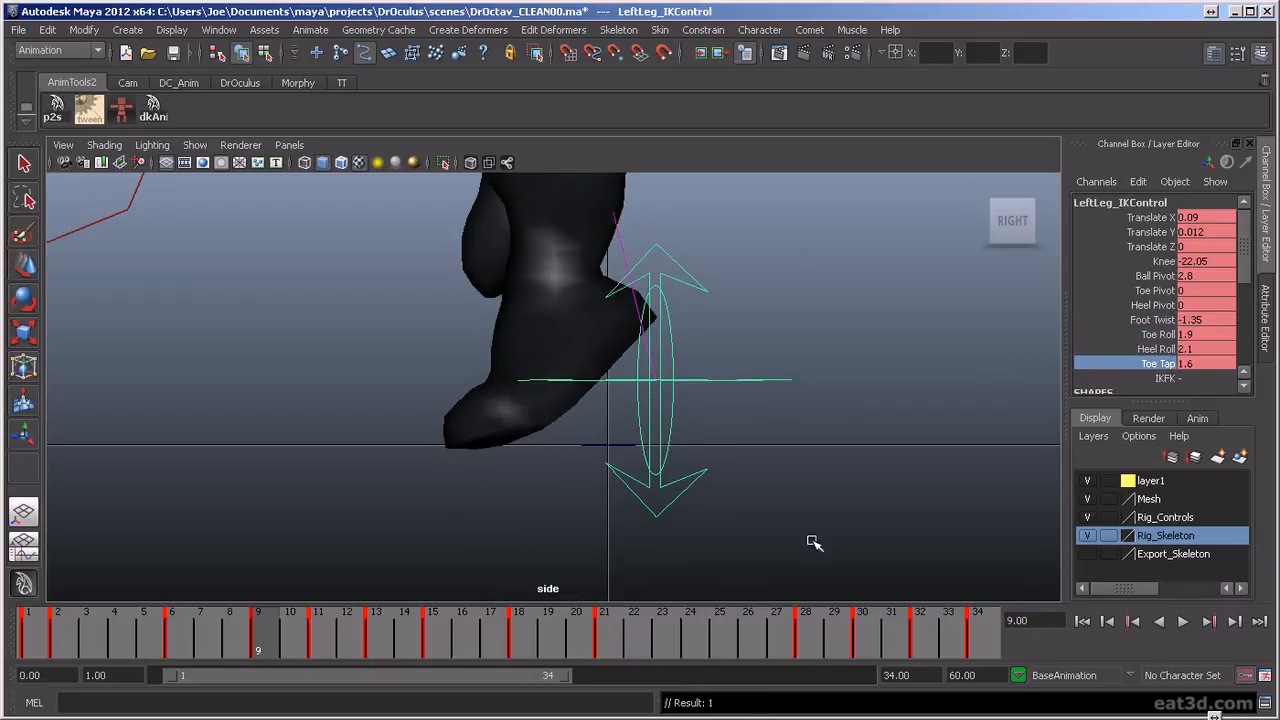
pyautogui.hotkey('alt', 'v')
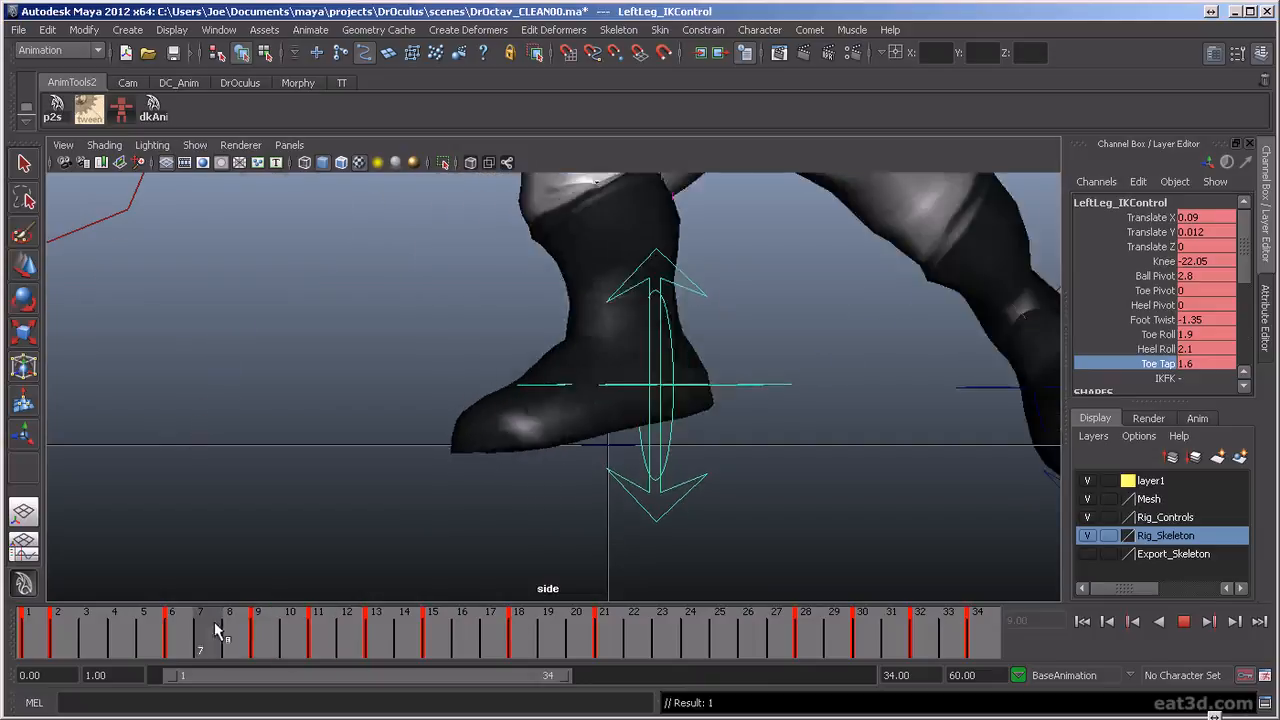
pyautogui.hotkey('alt', 'v')
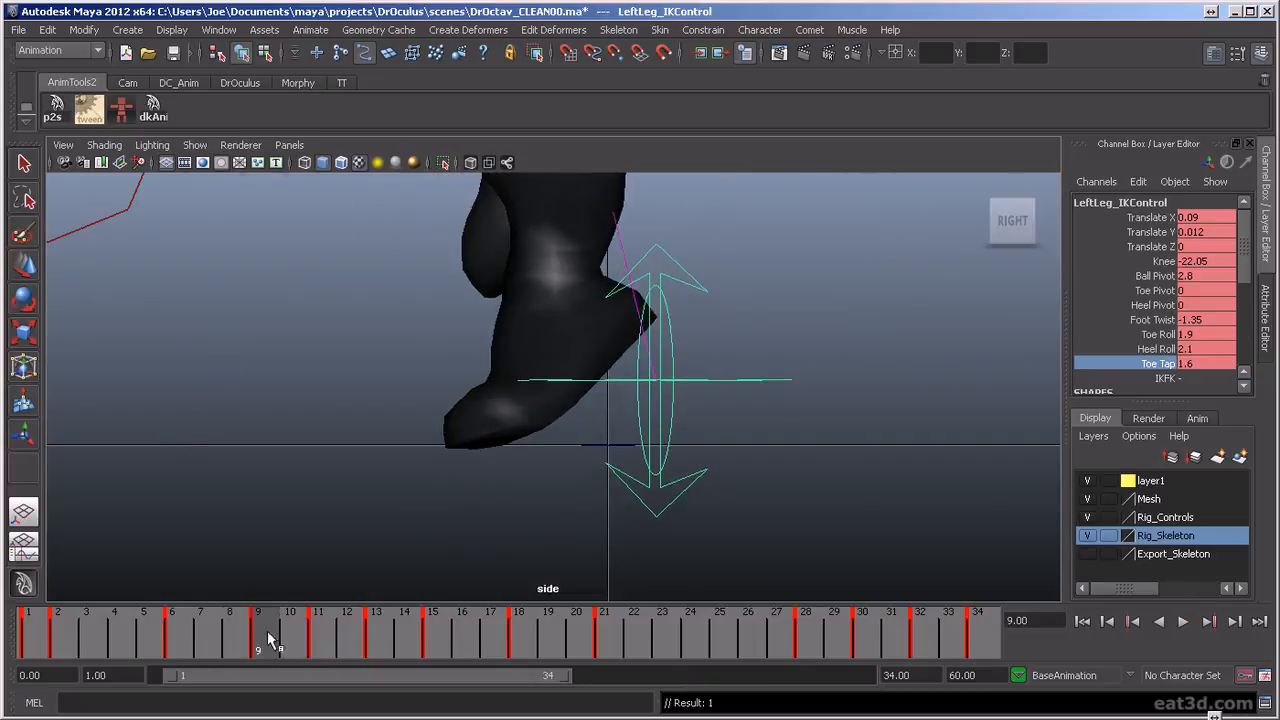
# Copy the left foot's frame 9 pose to frame 11 and set its Heel Roll there to about 2.7
pyautogui.hotkey('alt', 'v')
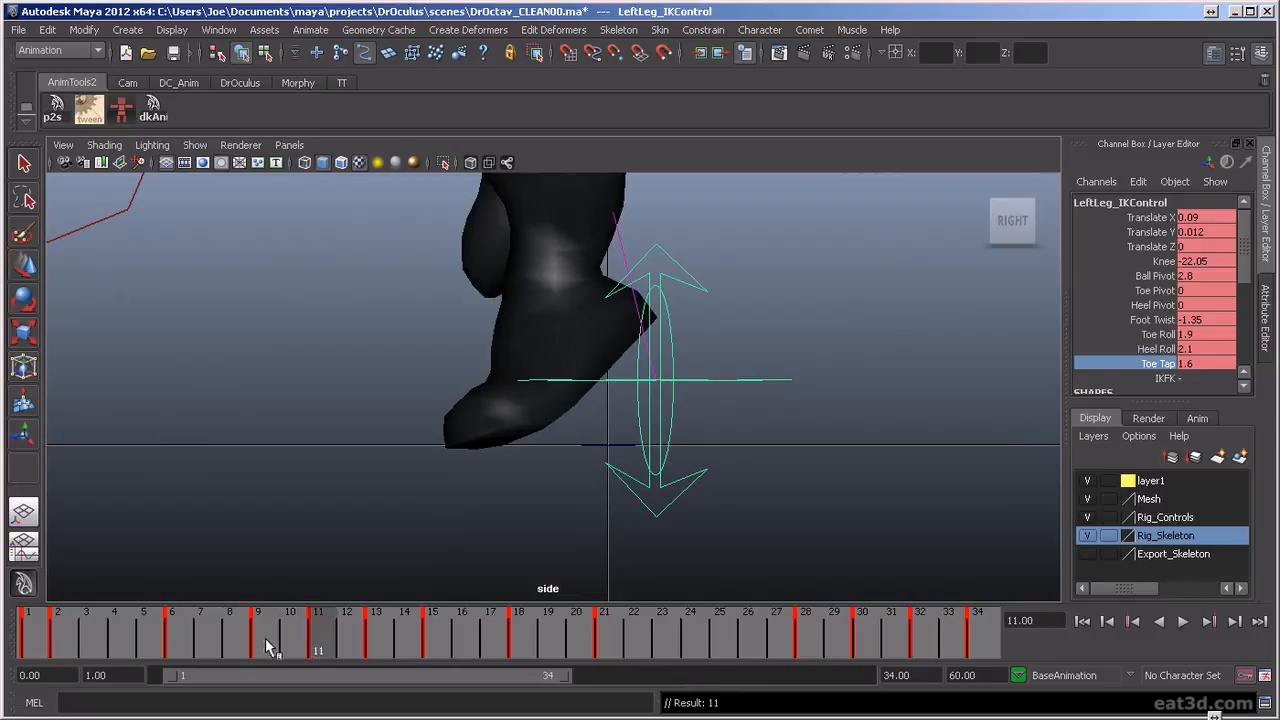
pyautogui.click(1140, 349)
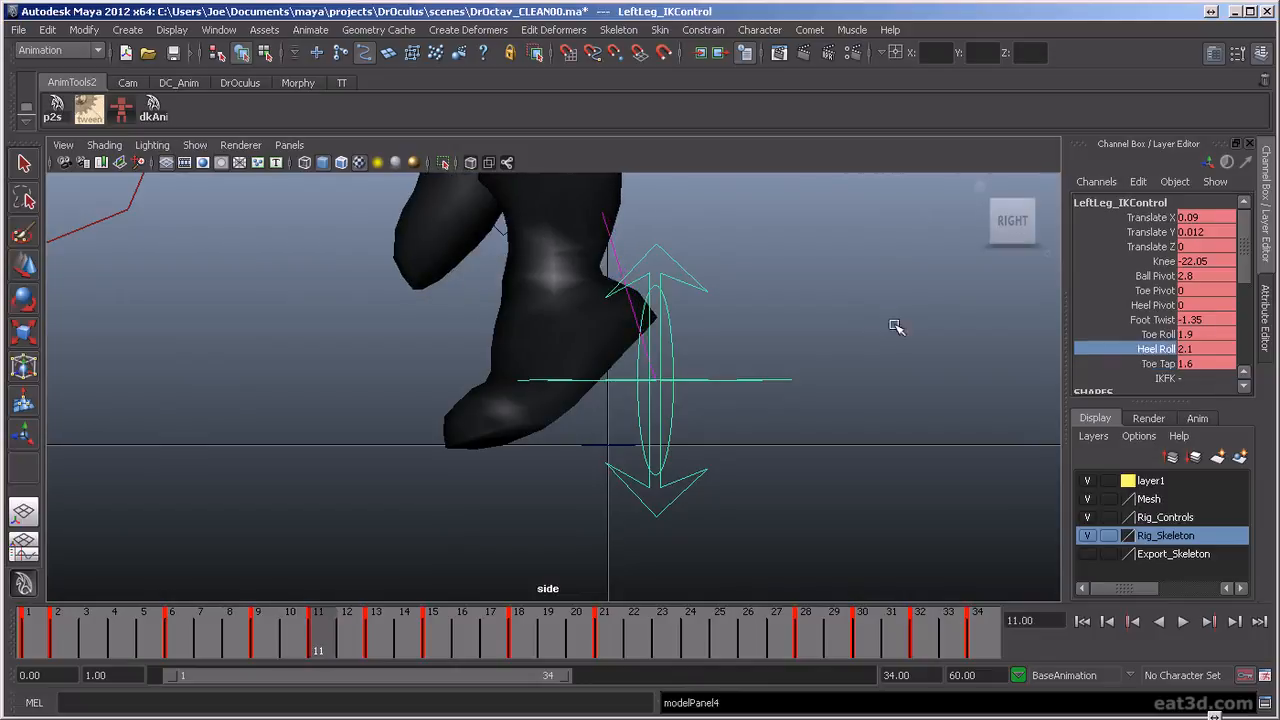
pyautogui.moveTo(893, 324); pyautogui.dragTo(898, 324, button='middle')
pyautogui.moveTo(330, 628)
pyautogui.mouseDown()
pyautogui.moveTo(251, 630)
pyautogui.moveTo(315, 636)
pyautogui.moveTo(254, 616)
pyautogui.moveTo(324, 632)
pyautogui.mouseUp()
pyautogui.keyDown('alt'); pyautogui.moveTo(900, 390); pyautogui.dragTo(784, 371, button='right'); pyautogui.keyUp('alt')
pyautogui.keyDown('alt'); pyautogui.moveTo(784, 371); pyautogui.dragTo(782, 403, button='middle'); pyautogui.keyUp('alt')
pyautogui.keyDown('alt'); pyautogui.moveTo(742, 392); pyautogui.dragTo(763, 391, button='right'); pyautogui.keyUp('alt')
pyautogui.scroll(4, 768, 400)
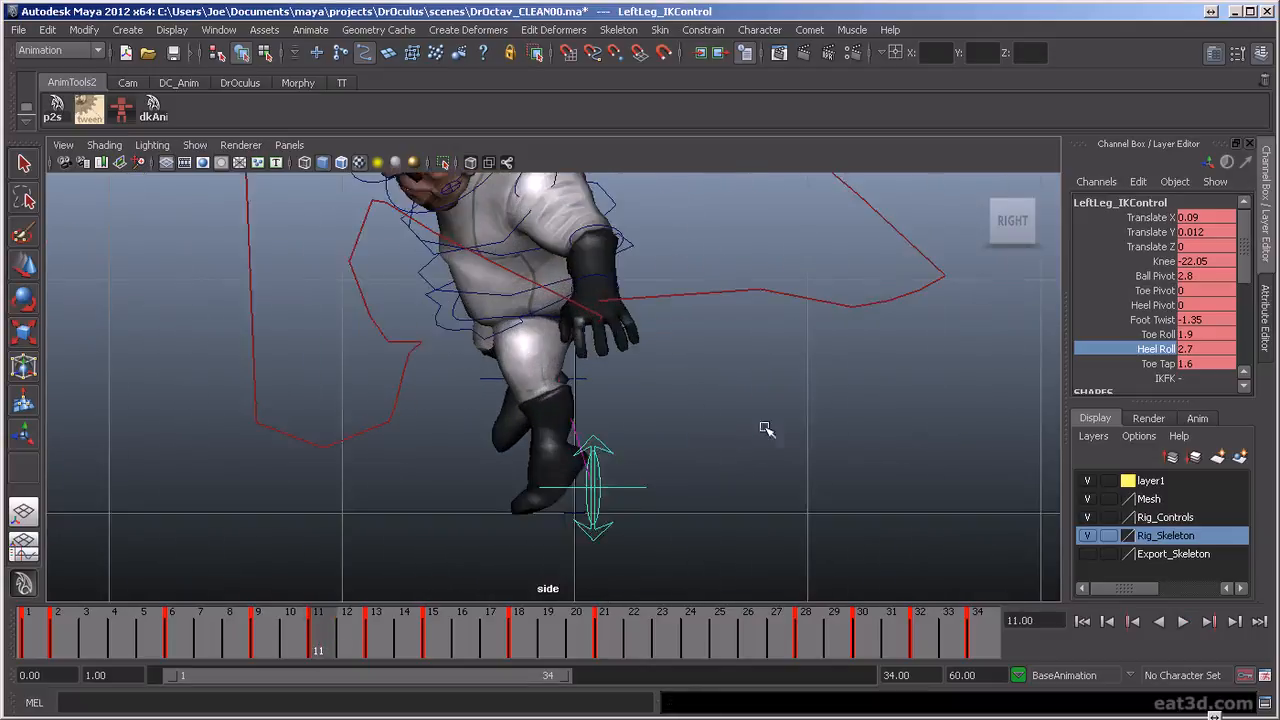
# At frame 14, raise the left leg IK control to Translate Y about 0.039, leaving Toe Tap at 0
pyautogui.moveTo(340, 640); pyautogui.dragTo(404, 646)
pyautogui.keyDown('alt'); pyautogui.moveTo(655, 586); pyautogui.dragTo(674, 495, button='middle'); pyautogui.keyUp('alt')
pyautogui.scroll(2, 674, 495)
pyautogui.press('w')
pyautogui.click(1178, 364)
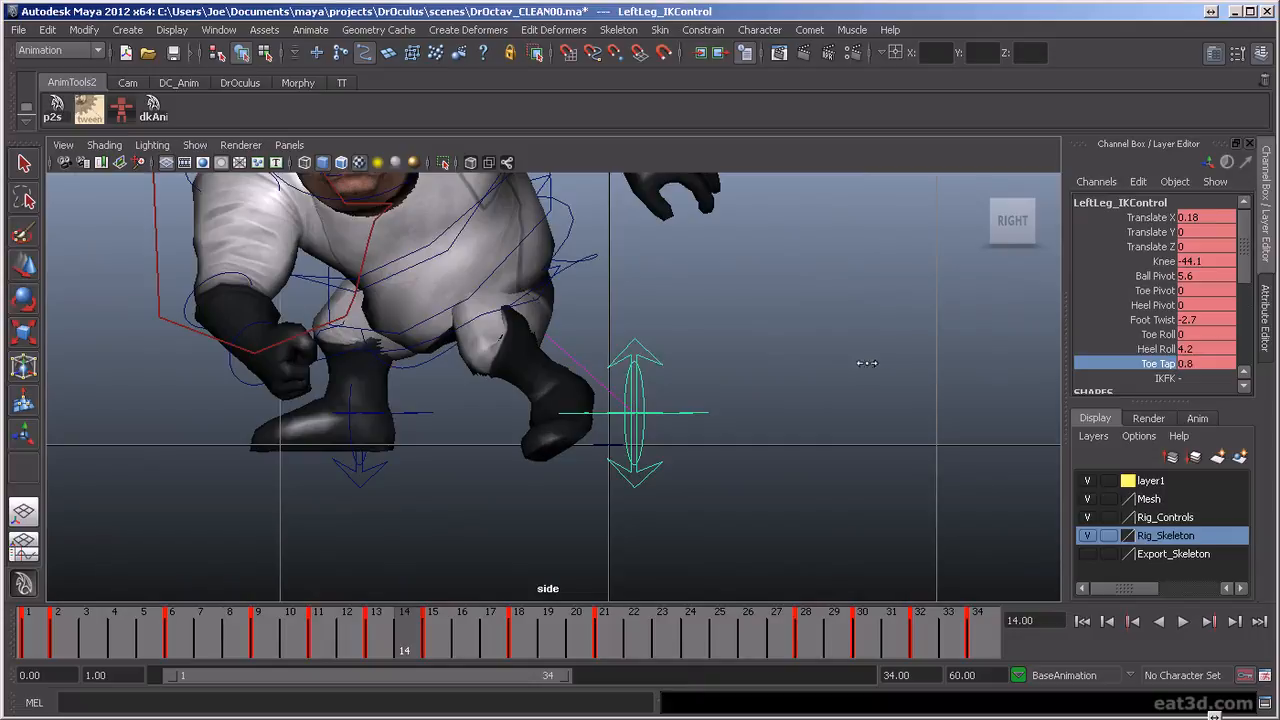
pyautogui.press('w')
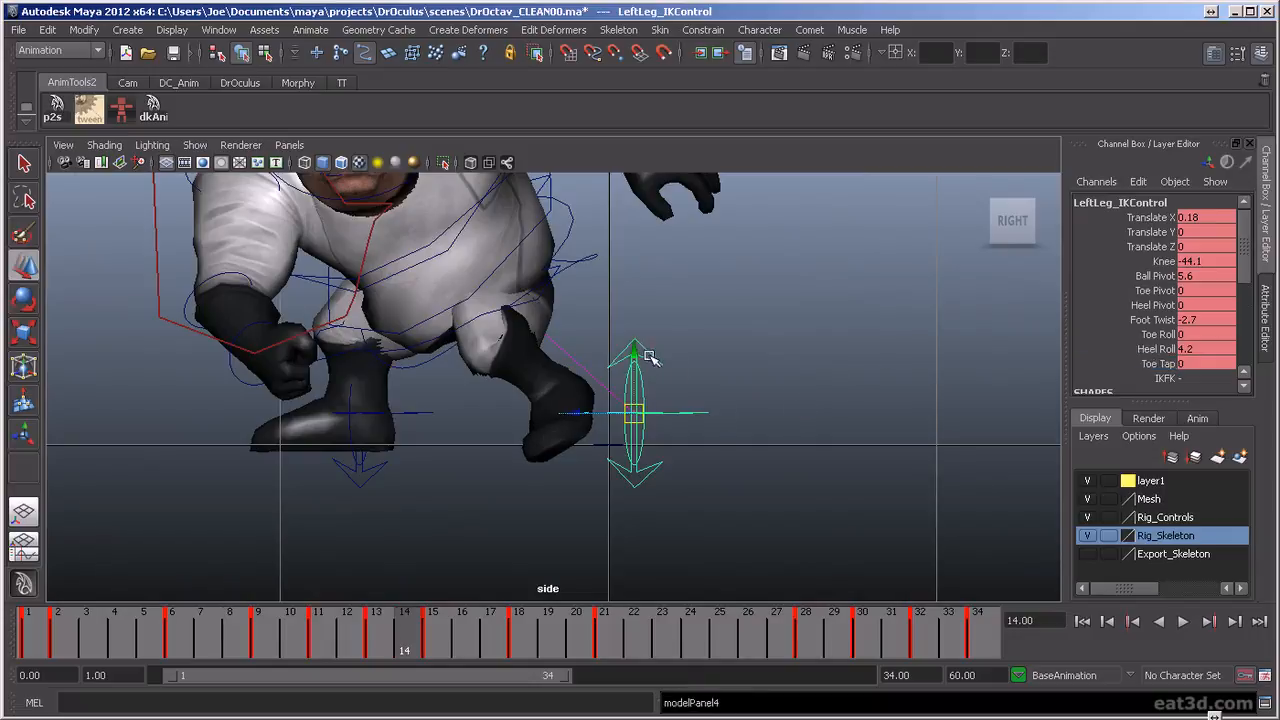
pyautogui.moveTo(635, 359); pyautogui.dragTo(636, 347)
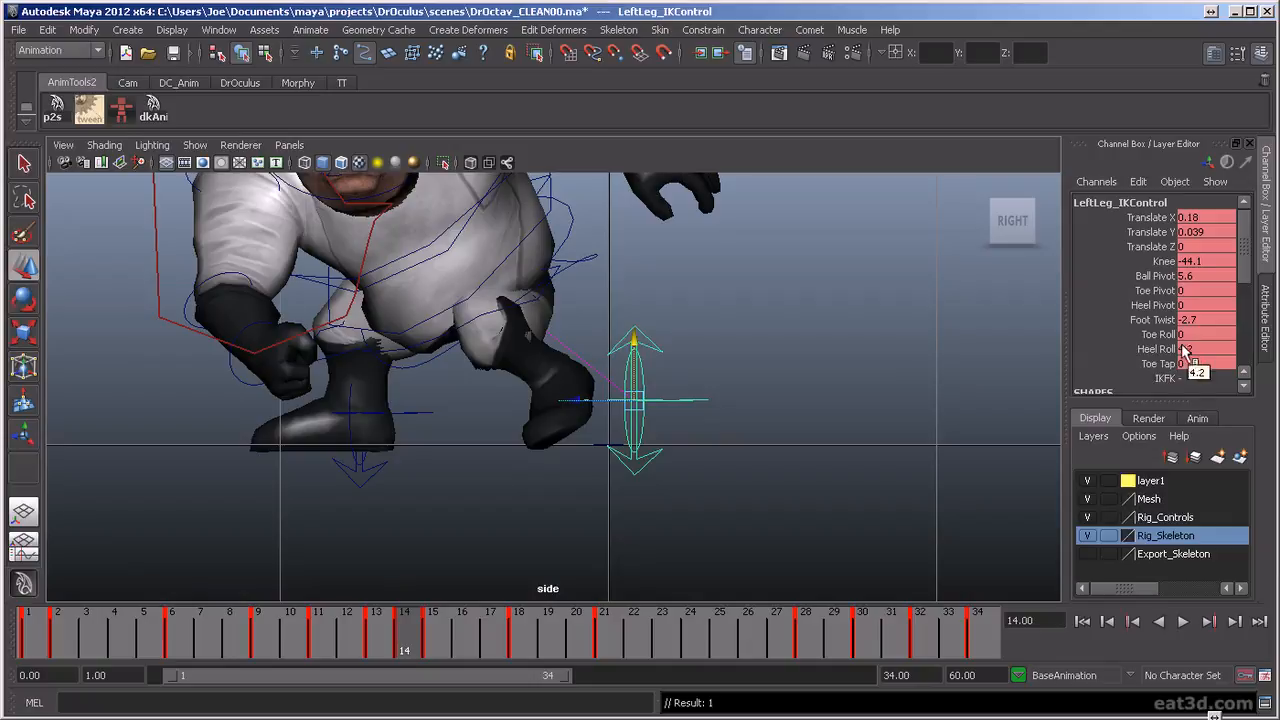
# Set the left leg's Foot Twist to -1.1 and Translate Y to about 0.022 at frame 14, and key the pose
pyautogui.click(1166, 335)
pyautogui.hotkey('ctrl', 'z')
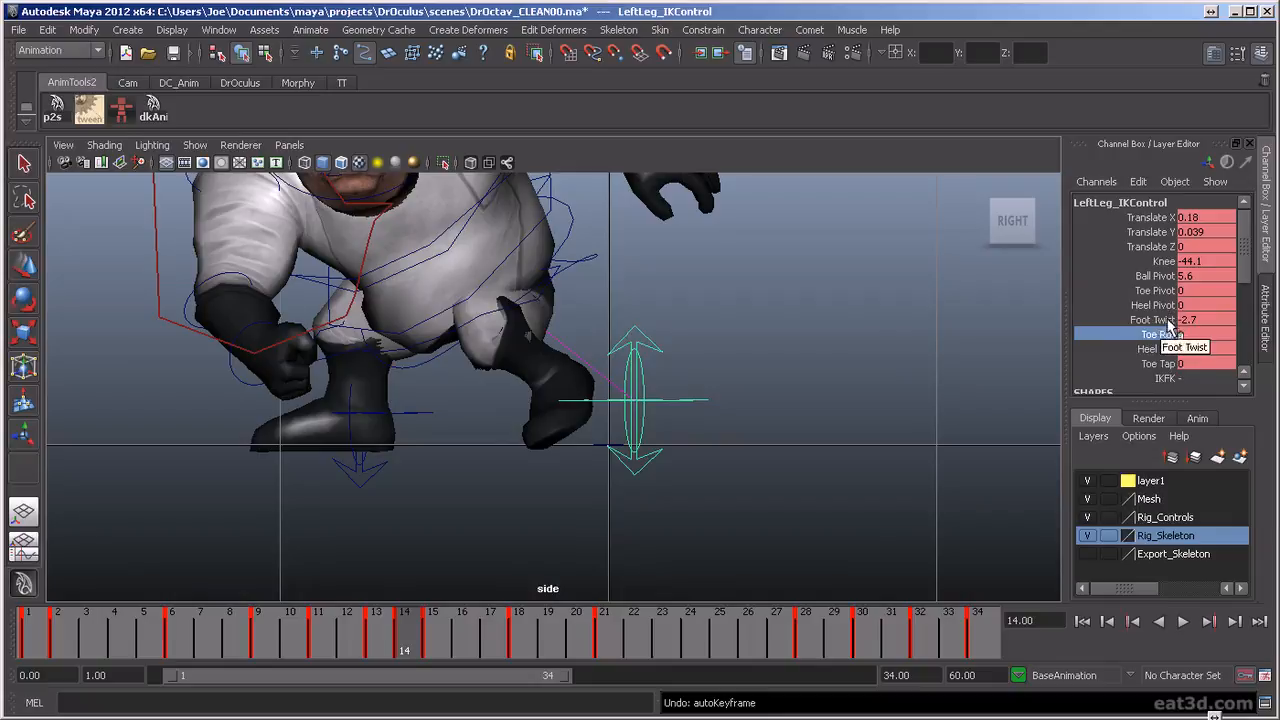
pyautogui.click(1167, 321)
pyautogui.moveTo(861, 372); pyautogui.dragTo(874, 371, button='middle')
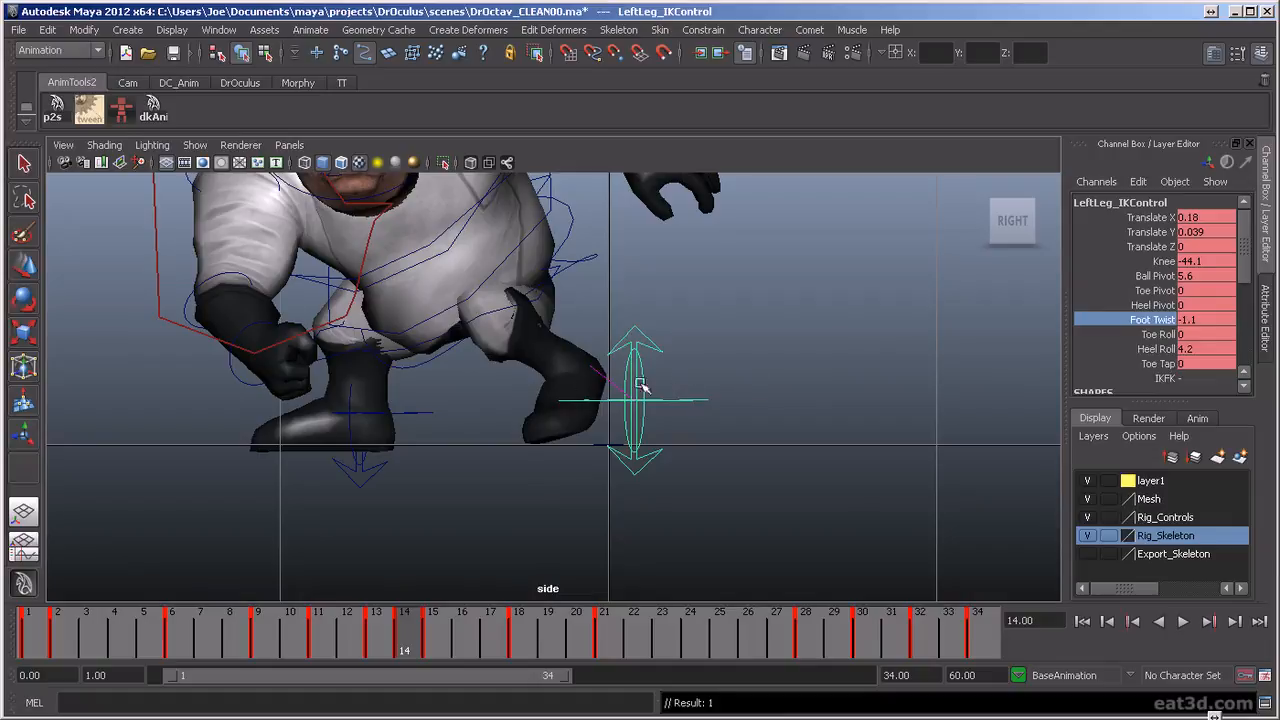
pyautogui.moveTo(636, 350); pyautogui.dragTo(633, 354)
pyautogui.moveTo(394, 619)
pyautogui.mouseDown()
pyautogui.moveTo(377, 624)
pyautogui.moveTo(401, 632)
pyautogui.moveTo(385, 637)
pyautogui.moveTo(400, 652)
pyautogui.moveTo(449, 663)
pyautogui.moveTo(337, 663)
pyautogui.moveTo(431, 677)
pyautogui.moveTo(405, 672)
pyautogui.moveTo(434, 642)
pyautogui.moveTo(417, 643)
pyautogui.moveTo(600, 671)
pyautogui.moveTo(464, 665)
pyautogui.moveTo(434, 648)
pyautogui.moveTo(608, 634)
pyautogui.moveTo(714, 646)
pyautogui.moveTo(668, 675)
pyautogui.moveTo(343, 674)
pyautogui.moveTo(491, 677)
pyautogui.moveTo(354, 694)
pyautogui.moveTo(409, 686)
pyautogui.mouseUp()
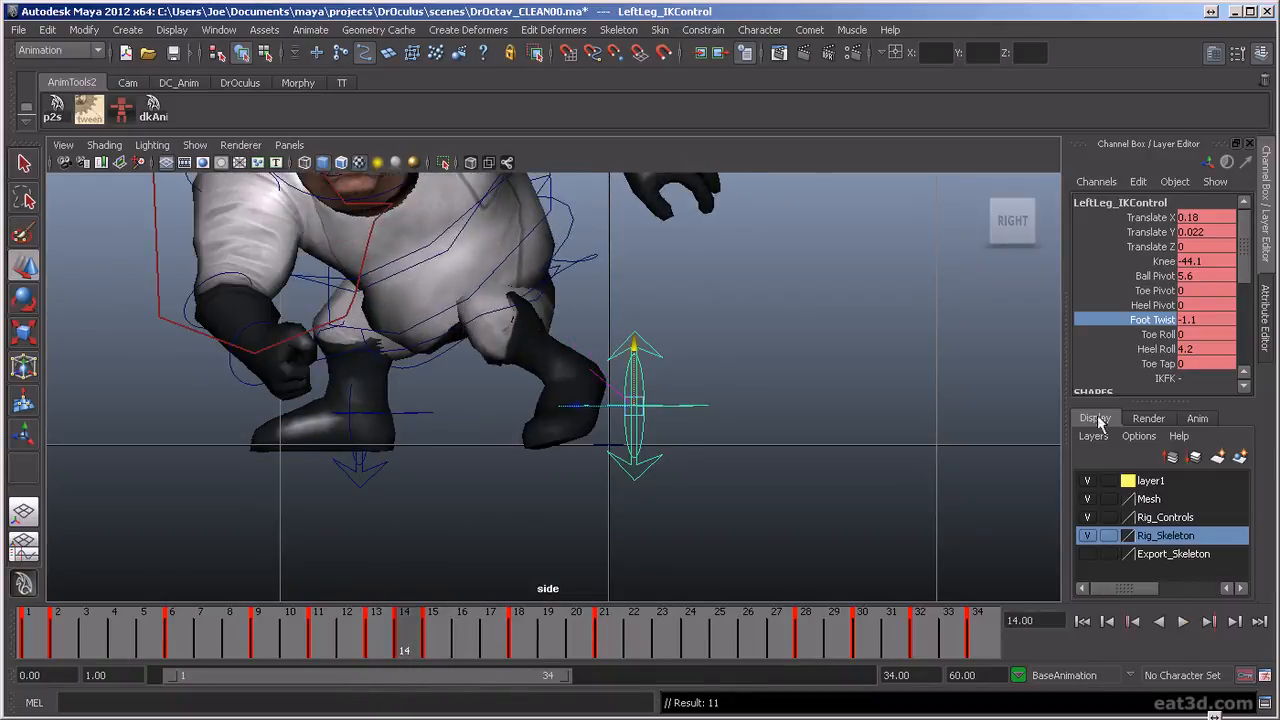
# Set the left leg's Heel Roll to 4.6 at frame 14 and compare the pose with frame 15
pyautogui.click(1162, 349)
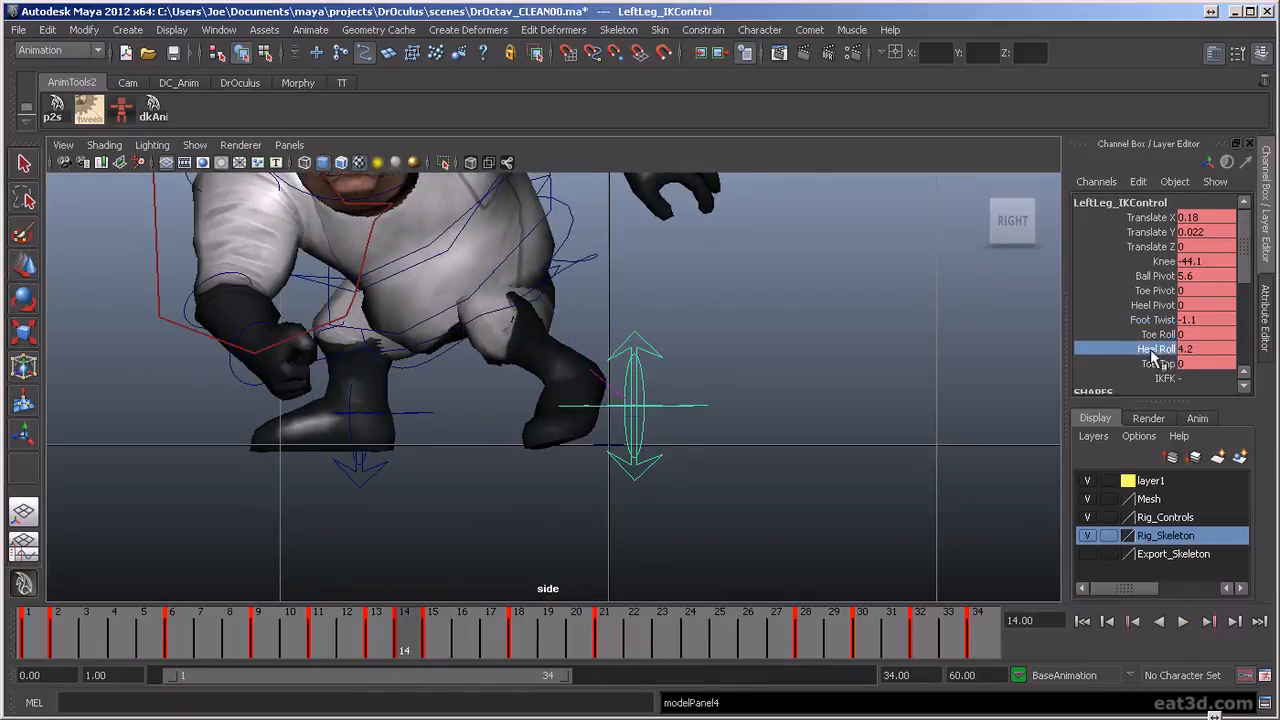
pyautogui.moveTo(938, 361); pyautogui.dragTo(946, 361, button='middle')
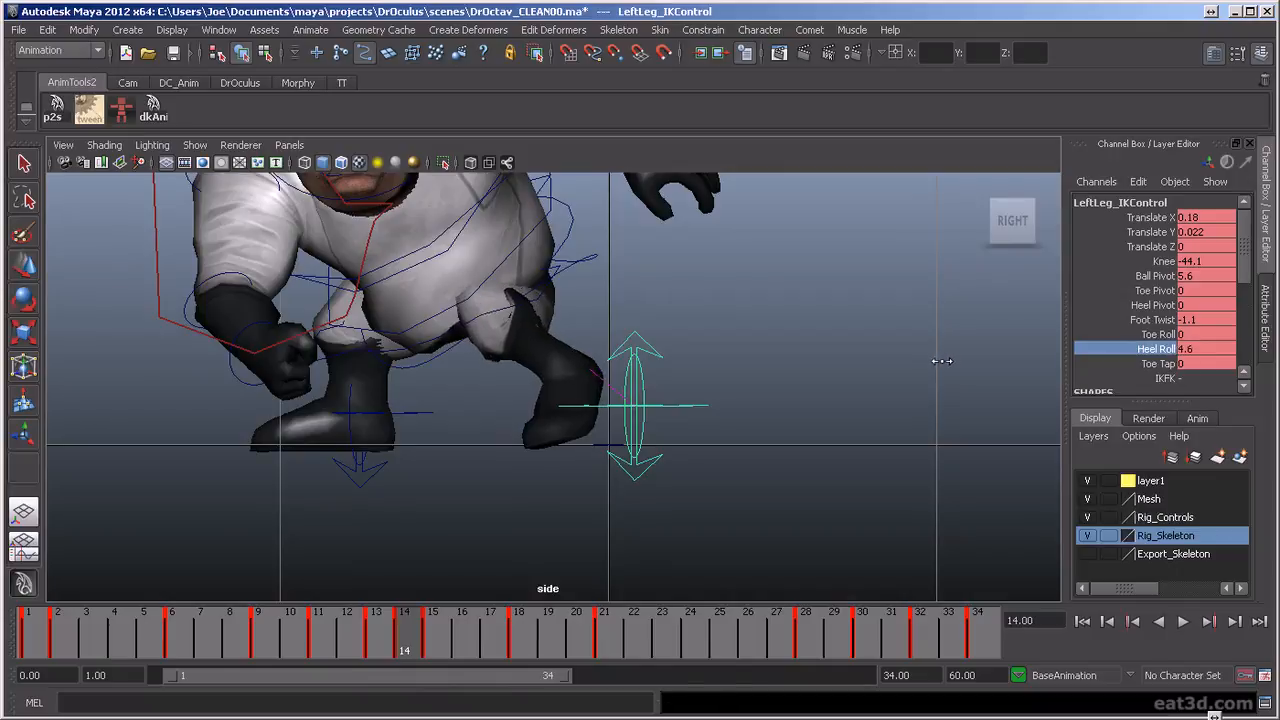
pyautogui.hotkey('alt', ',')
pyautogui.hotkey('alt', '.')
pyautogui.click(432, 650)
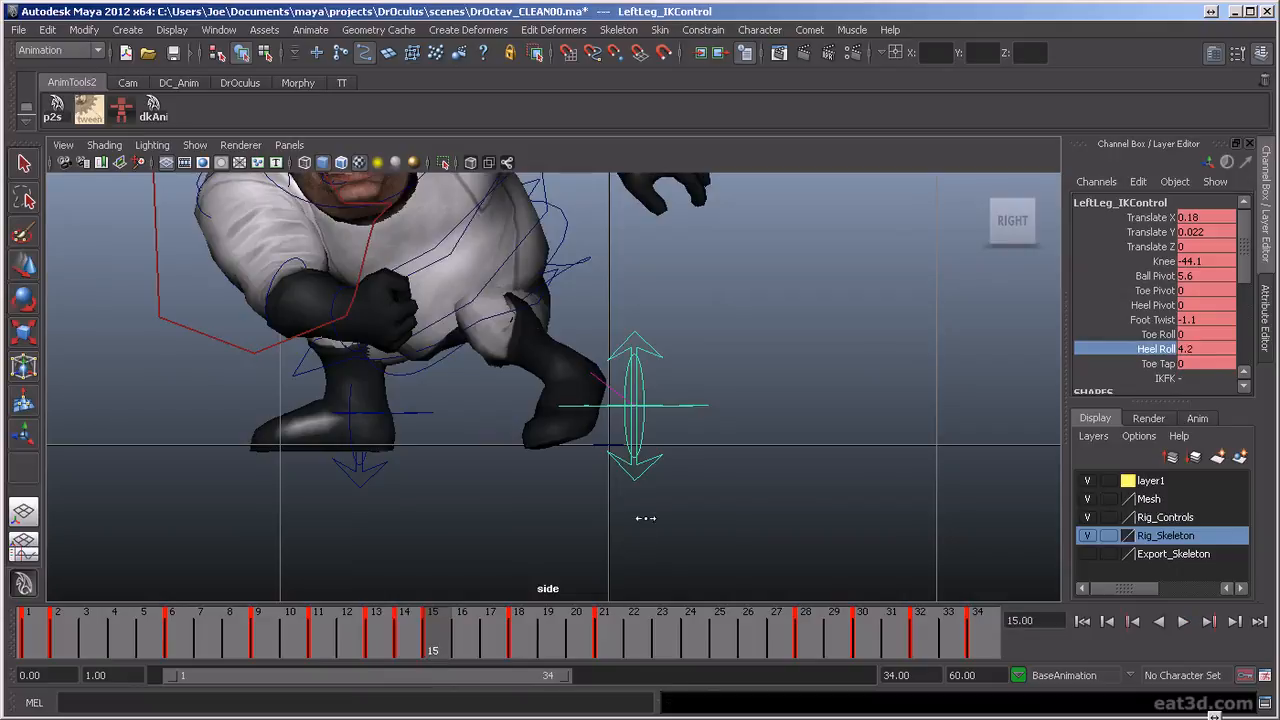
# Step back and forth through the key poses up to frame 28 to examine the left foot's ground contact
pyautogui.press(',')
pyautogui.press(',')
pyautogui.press(',')
pyautogui.press('.')
pyautogui.press('.')
pyautogui.press('.')
pyautogui.press('.')
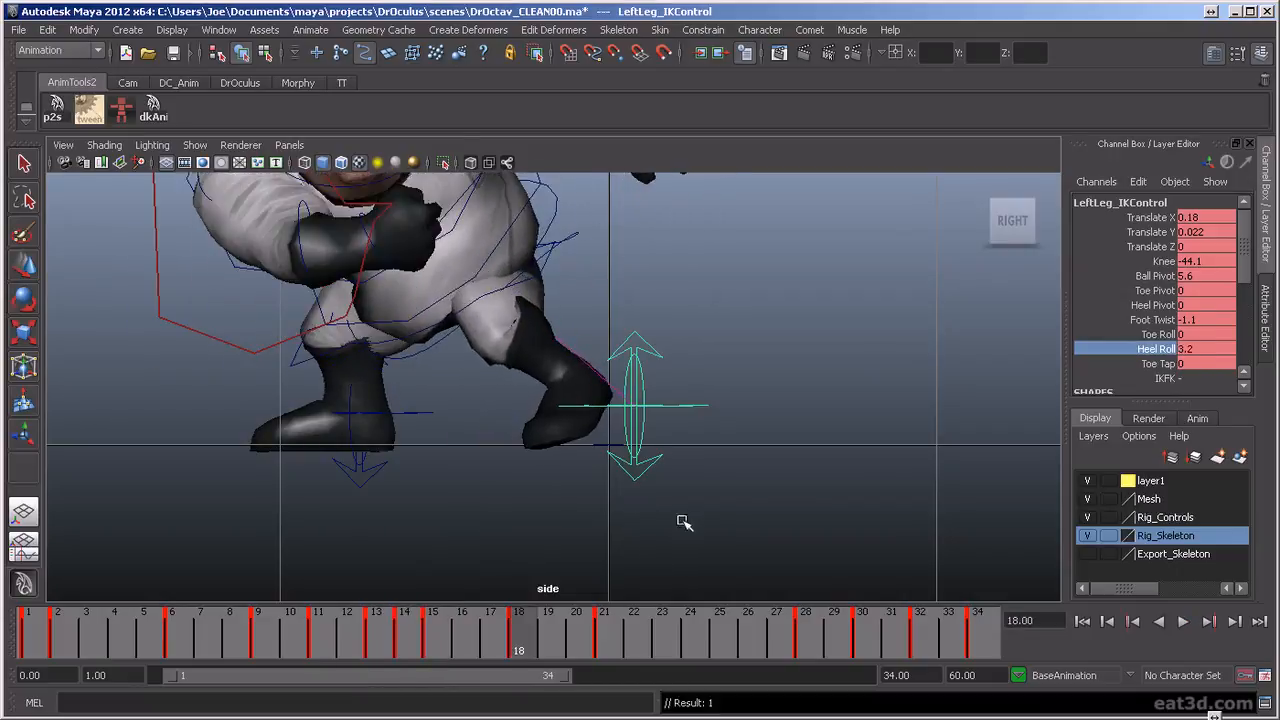
pyautogui.press(',')
pyautogui.press(',')
pyautogui.press('.')
pyautogui.press('.')
pyautogui.press('.')
pyautogui.press('.')
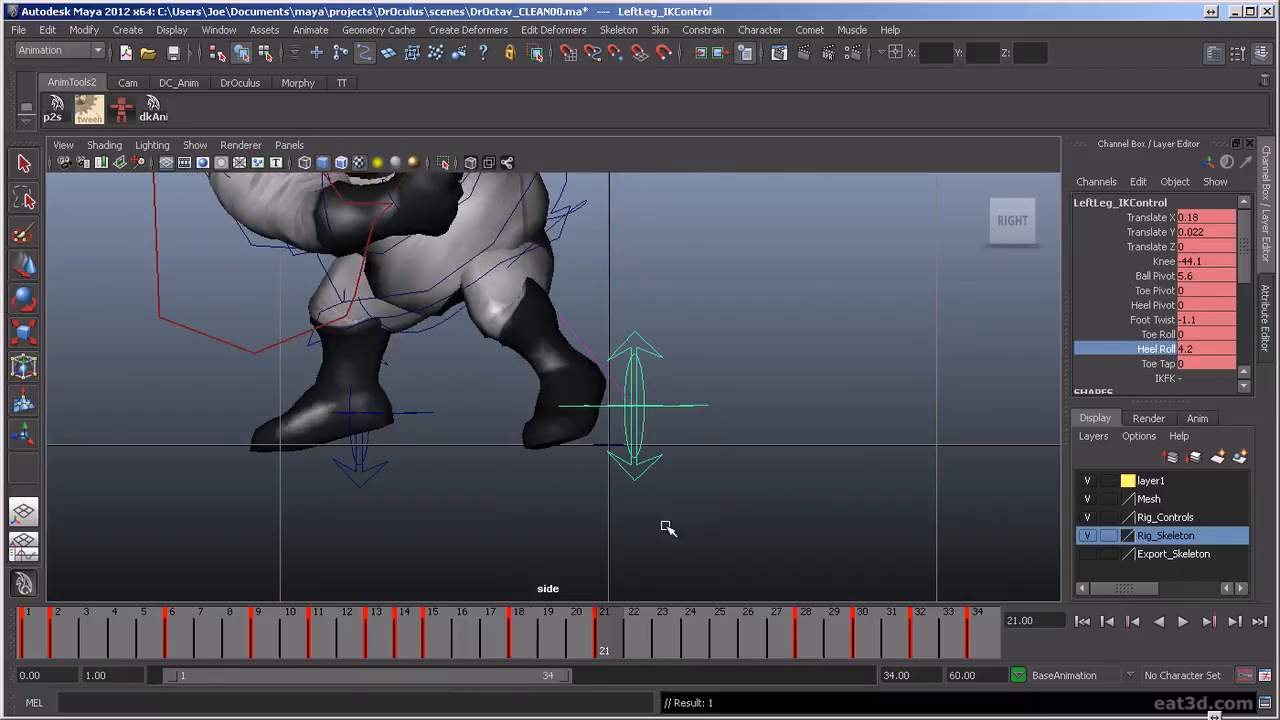
pyautogui.press(',')
pyautogui.press(',')
pyautogui.press(',')
pyautogui.press('.')
pyautogui.press('.')
pyautogui.press('.')
pyautogui.press('.')
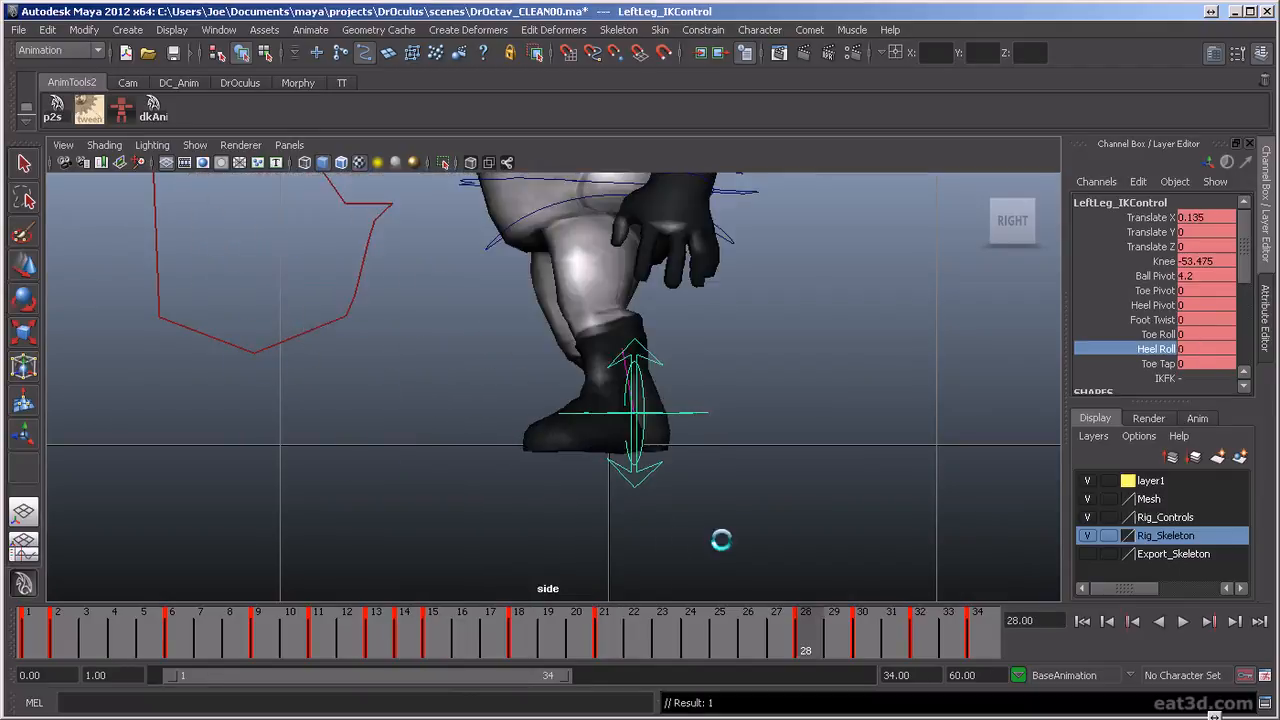
# Play back the punch in the side view and switch to the perspective view of the character
pyautogui.hotkey('alt', 'v')
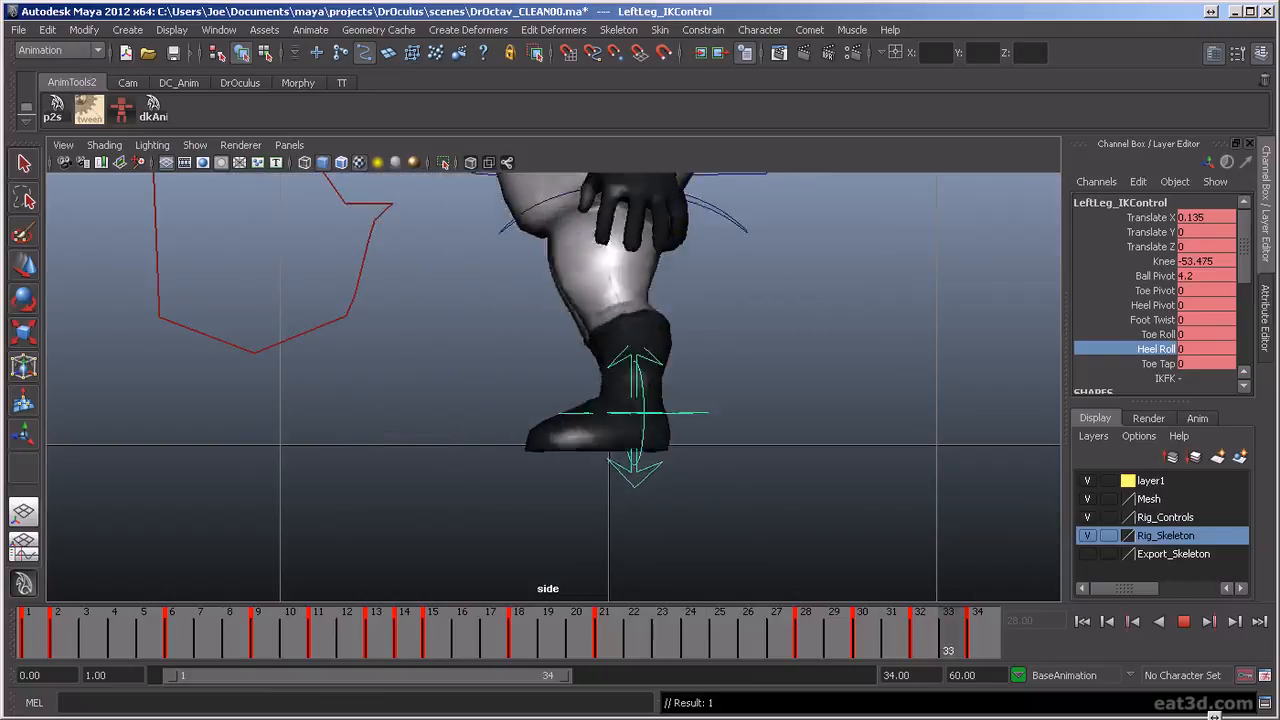
pyautogui.hotkey('alt', 'v')
pyautogui.scroll(-5, 572, 485)
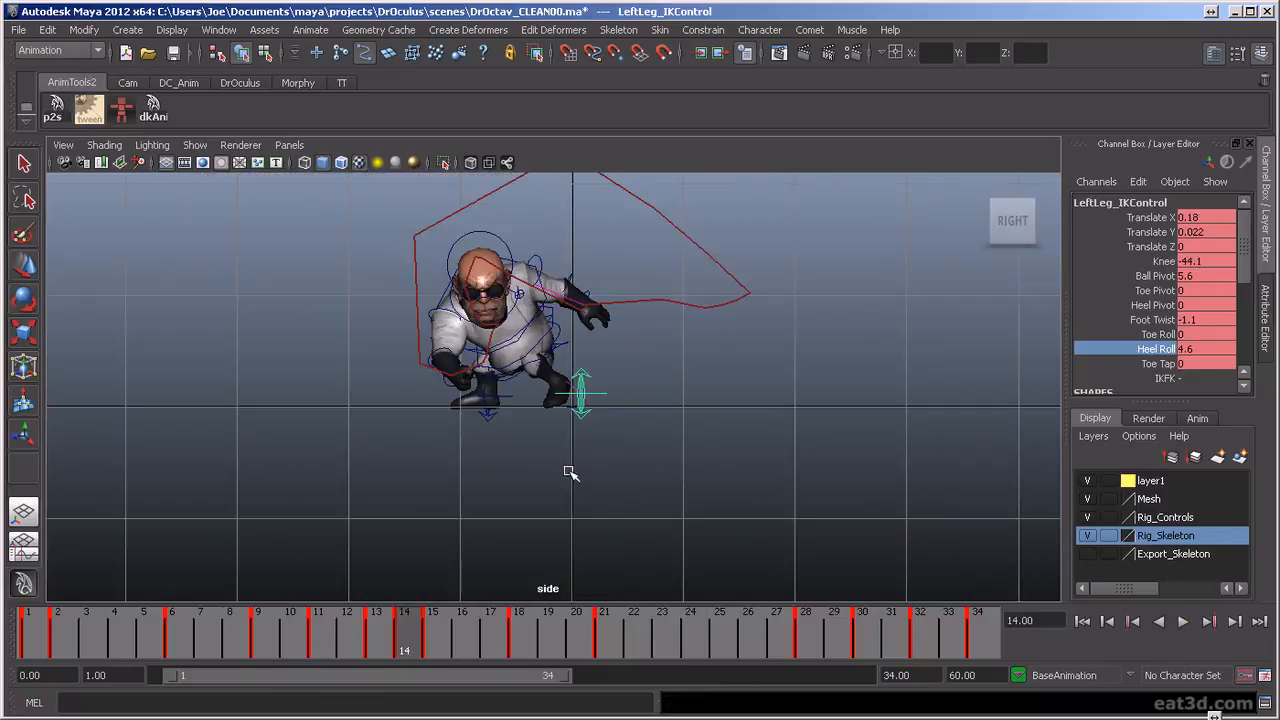
pyautogui.scroll(1, 567, 472)
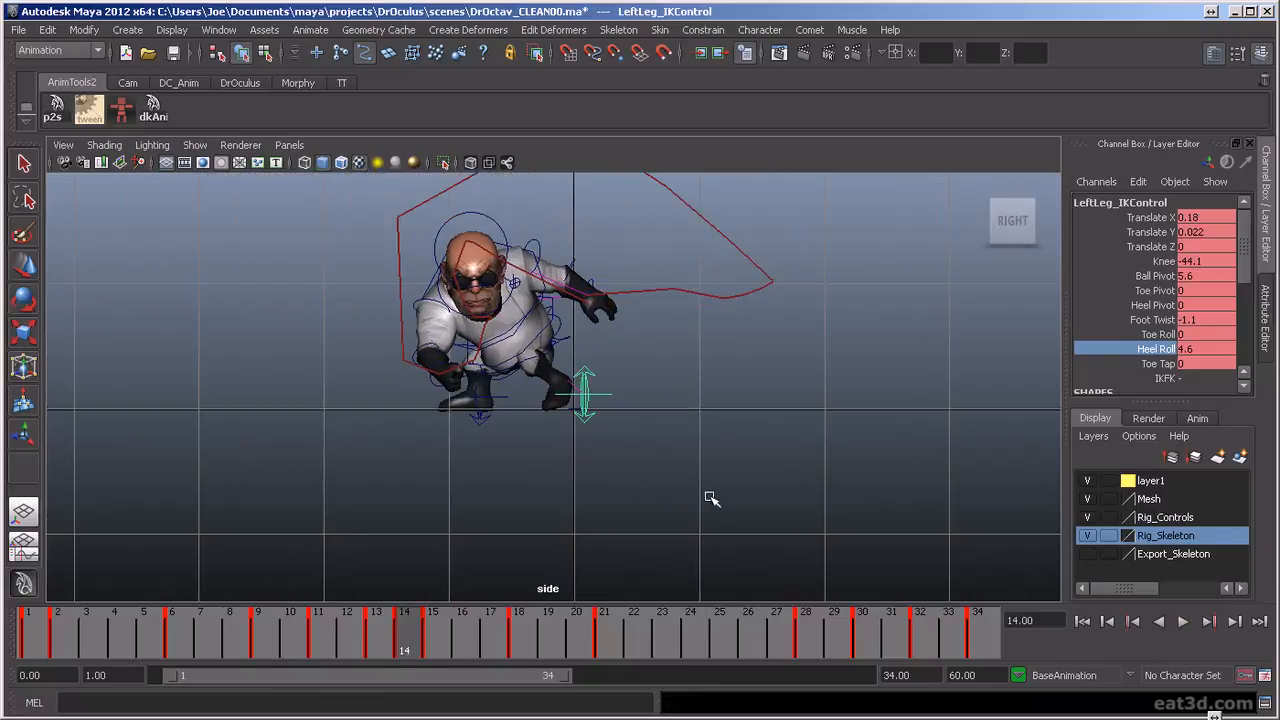
pyautogui.press('space')
pyautogui.moveTo(703, 508); pyautogui.dragTo(703, 470)
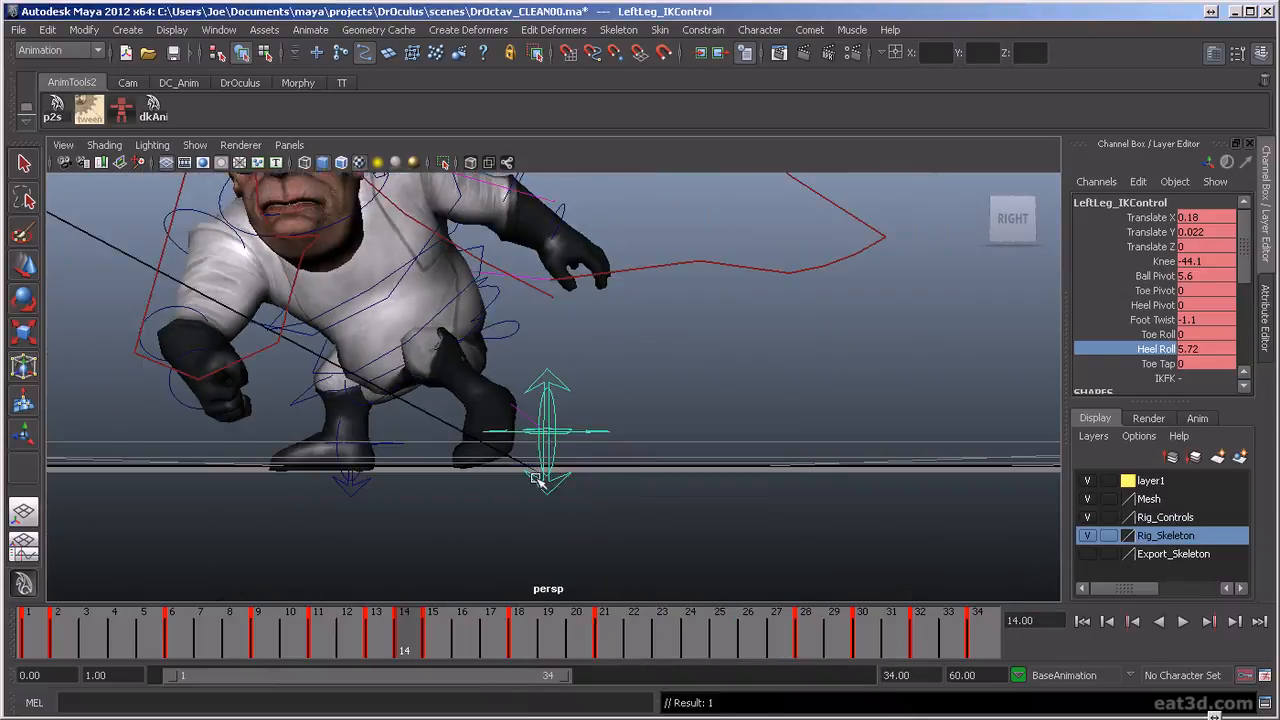
# Play the animation in the perspective view and inspect the footwork from several angles
pyautogui.keyDown('alt'); pyautogui.moveTo(597, 470); pyautogui.dragTo(640, 523, button='middle'); pyautogui.keyUp('alt')
pyautogui.keyDown('alt'); pyautogui.moveTo(640, 523); pyautogui.dragTo(727, 535); pyautogui.keyUp('alt')
pyautogui.scroll(-3, 646, 523)
pyautogui.click(1181, 621)
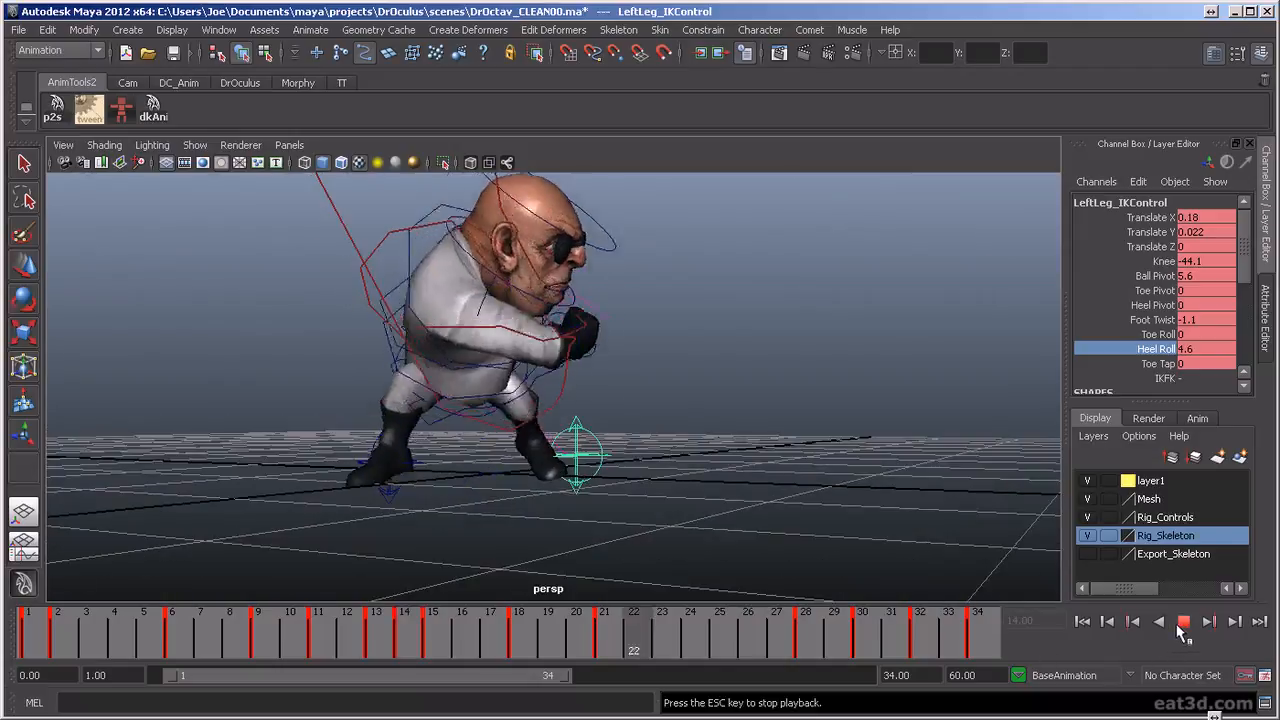
pyautogui.keyDown('alt'); pyautogui.moveTo(618, 484); pyautogui.dragTo(664, 491); pyautogui.keyUp('alt')
pyautogui.scroll(2, 657, 469)
pyautogui.keyDown('alt'); pyautogui.moveTo(657, 469); pyautogui.dragTo(695, 498, button='middle'); pyautogui.keyUp('alt')
pyautogui.scroll(-2, 671, 497)
pyautogui.scroll(-2, 697, 500)
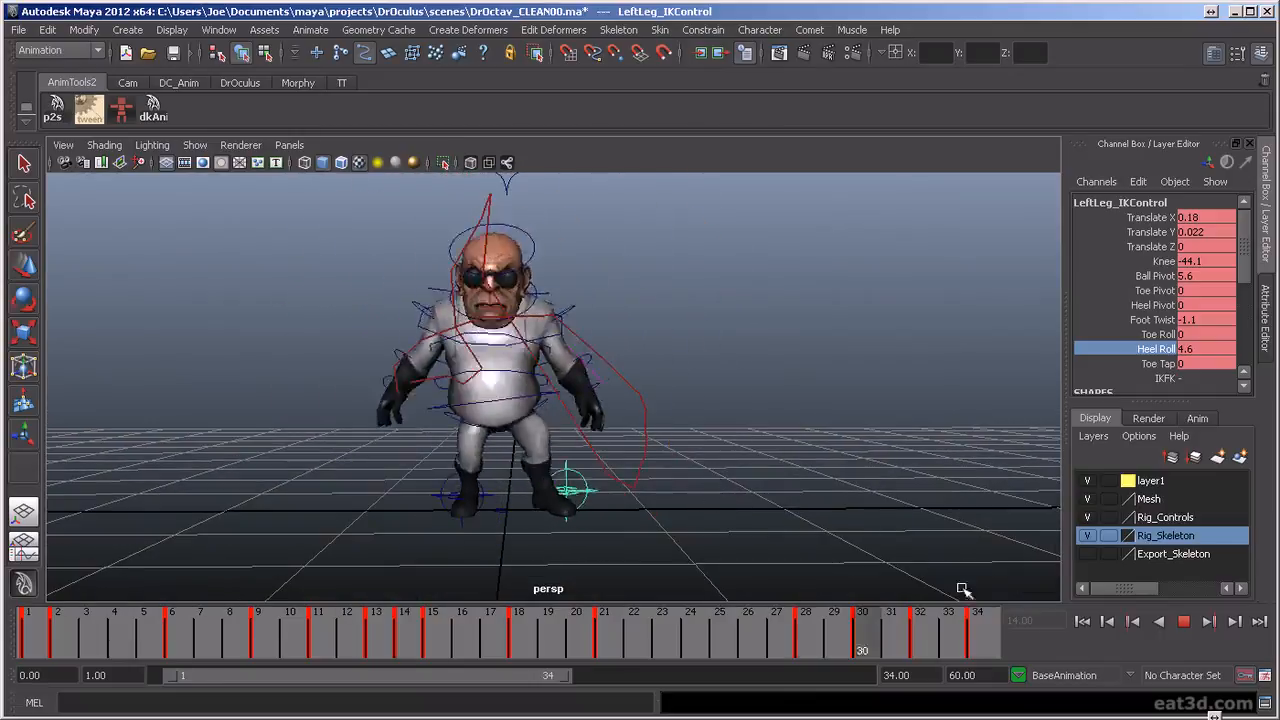
pyautogui.click(1186, 629)
pyautogui.hotkey('alt', 'v')
# Scrub the timeline and replay the full punch from the front to judge the overall motion
pyautogui.moveTo(373, 651)
pyautogui.mouseDown()
pyautogui.moveTo(429, 671)
pyautogui.moveTo(306, 677)
pyautogui.moveTo(518, 710)
pyautogui.mouseUp()
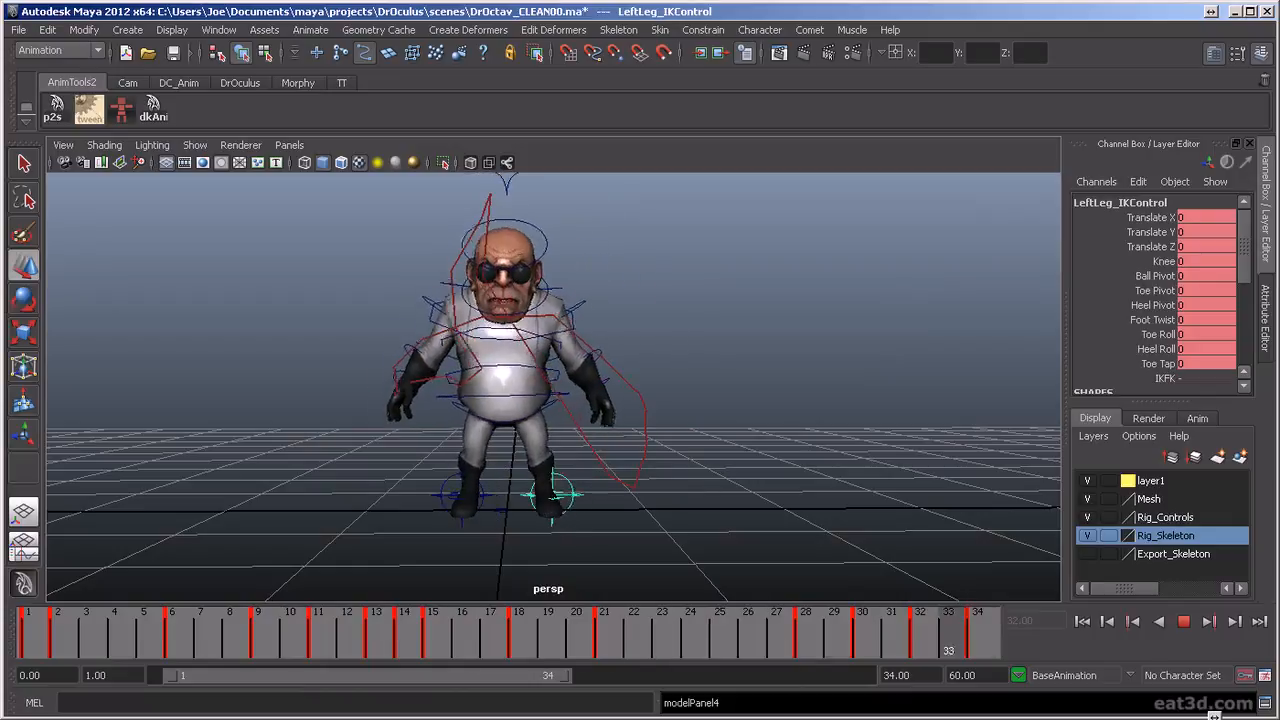
pyautogui.click(1184, 622)
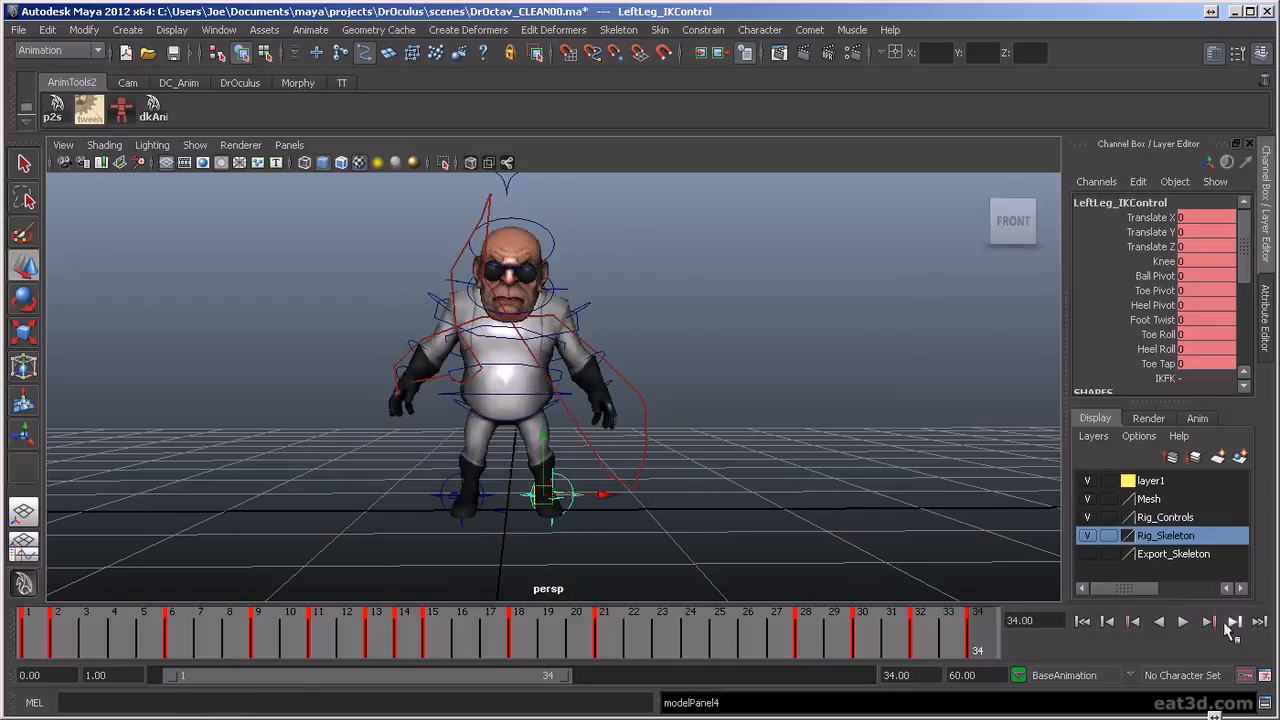
pyautogui.click(1184, 622)
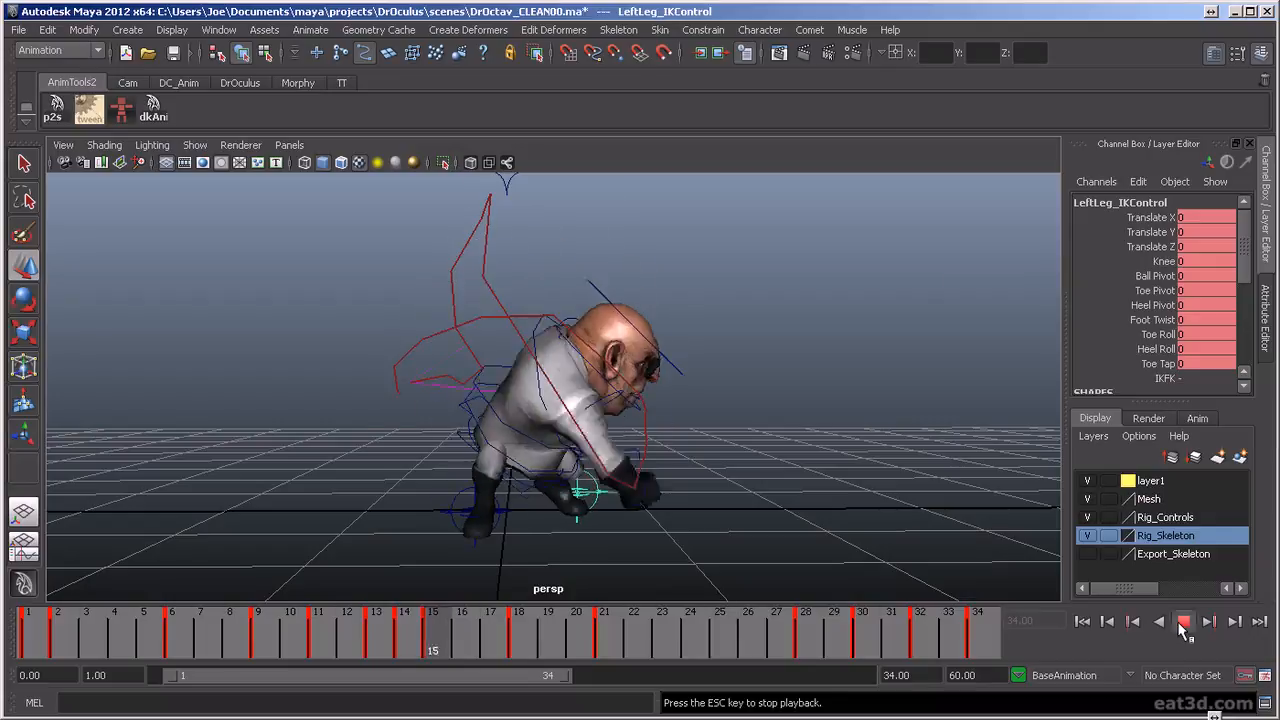
pyautogui.click(1184, 622)
pyautogui.click(171, 636)
pyautogui.hotkey('alt', 'v')
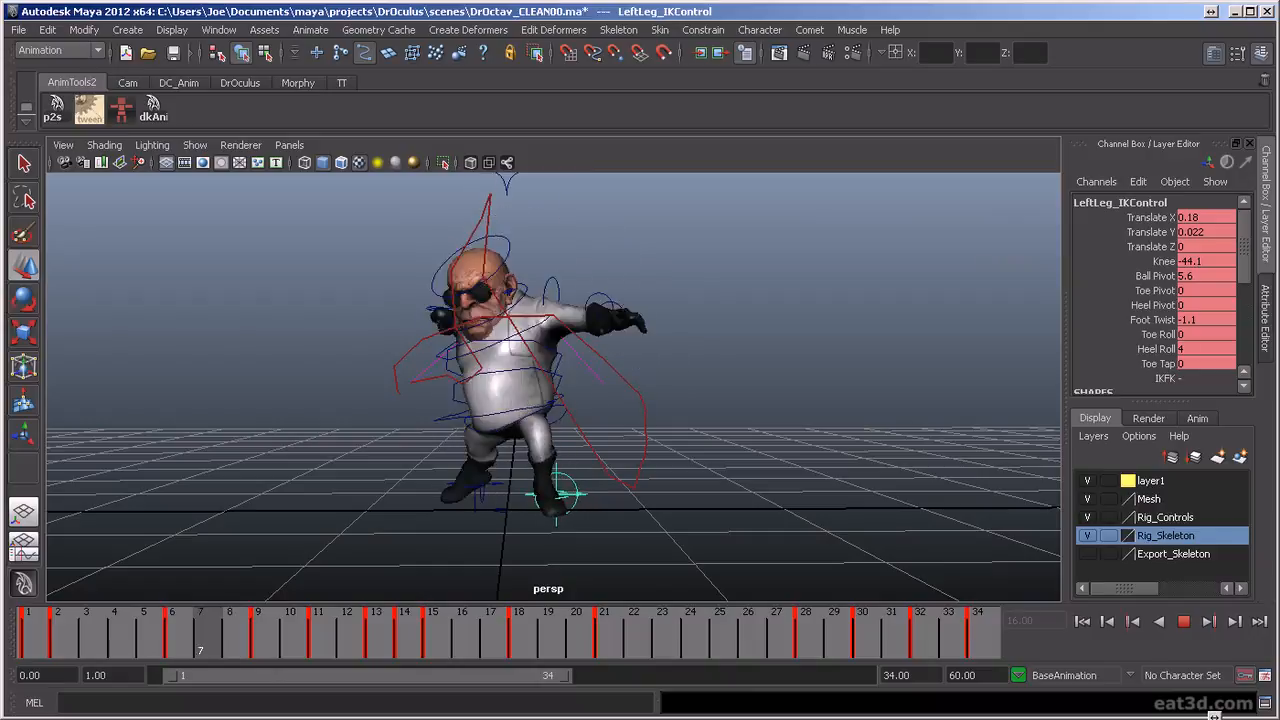
# Examine the left foot between frames 6 and 9 from the character's side by scrubbing and replaying
pyautogui.press('Escape')
pyautogui.moveTo(193, 651)
pyautogui.mouseDown()
pyautogui.moveTo(257, 653)
pyautogui.moveTo(229, 663)
pyautogui.moveTo(290, 652)
pyautogui.mouseUp()
pyautogui.click(260, 655)
pyautogui.keyDown('alt'); pyautogui.moveTo(487, 574); pyautogui.dragTo(330, 578); pyautogui.keyUp('alt')
pyautogui.click(262, 638)
pyautogui.keyDown('alt'); pyautogui.moveTo(430, 521); pyautogui.dragTo(357, 527); pyautogui.keyUp('alt')
pyautogui.hotkey('alt', 'v')
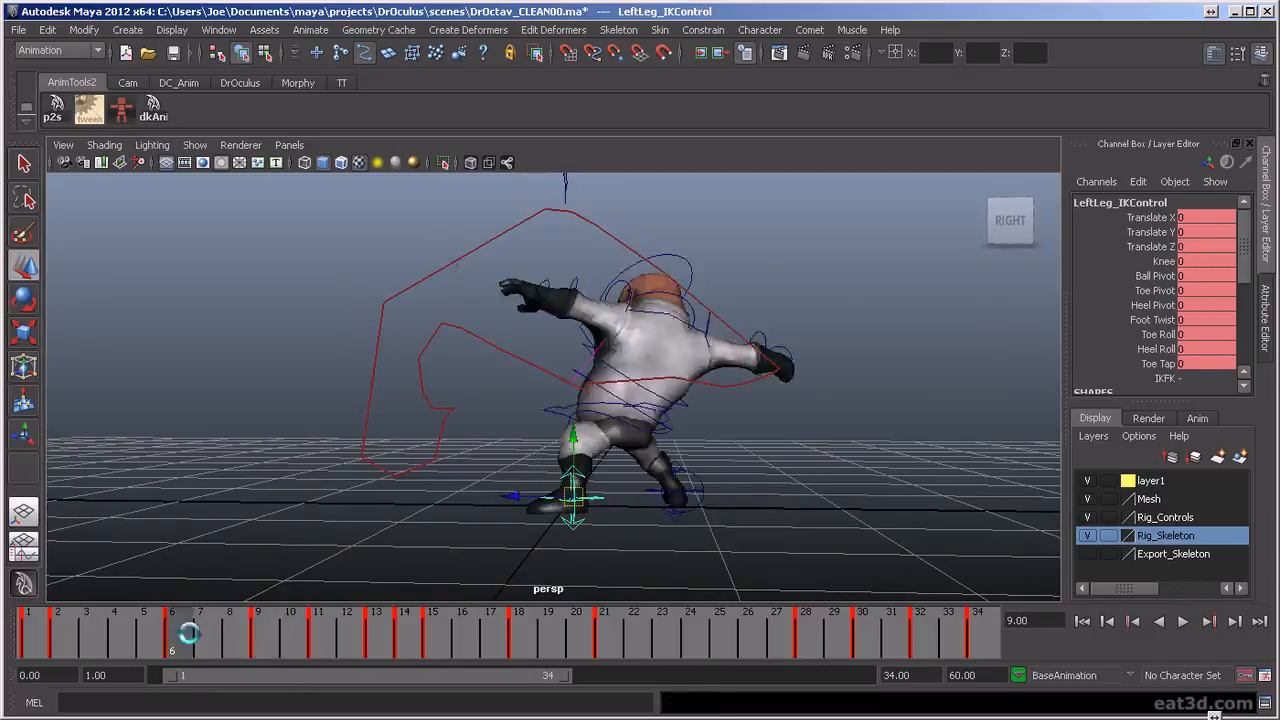
pyautogui.hotkey('alt', 'v')
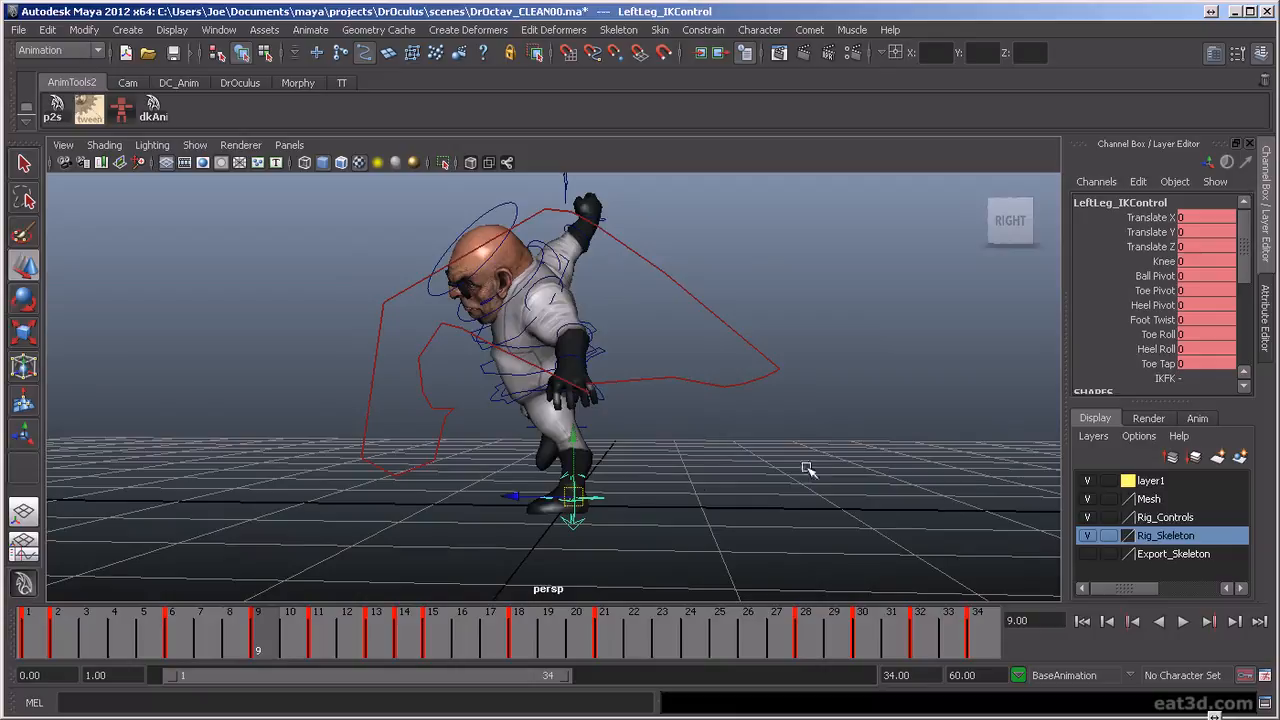
# Set the left leg's Heel Roll to 4.4 at frame 9 and scrub the neighbouring frames
pyautogui.click(1130, 350)
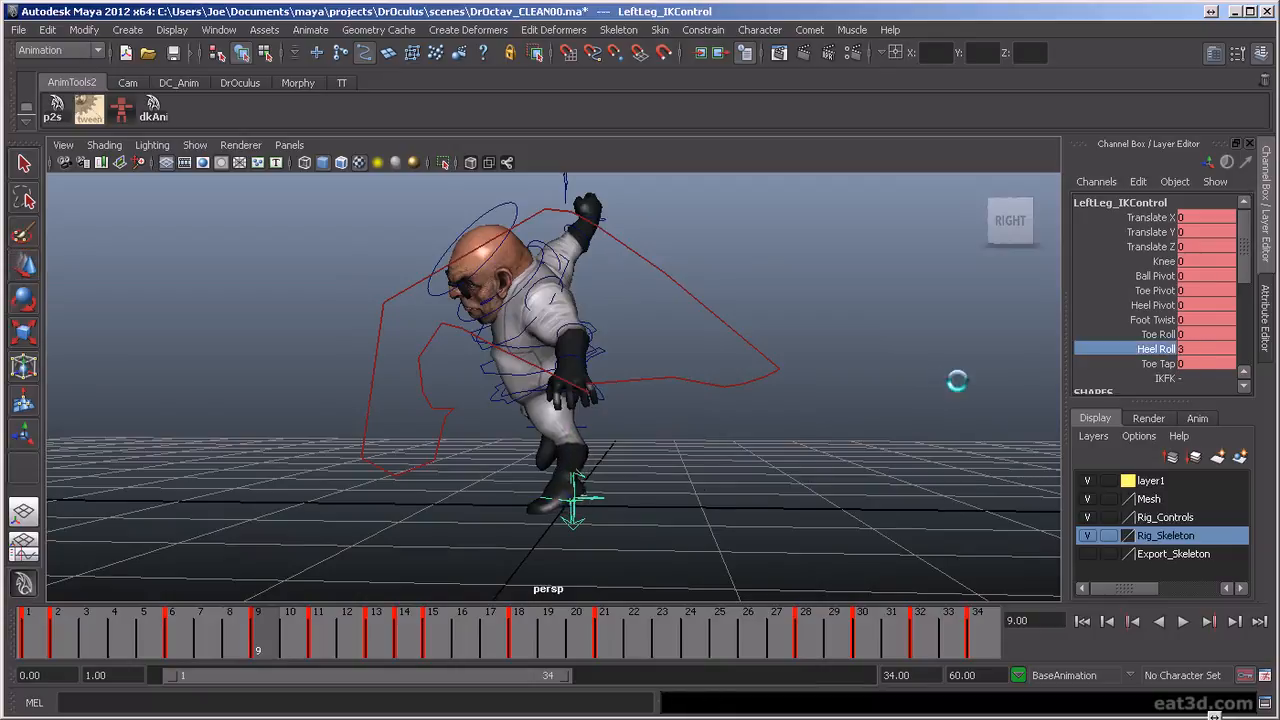
pyautogui.moveTo(958, 381); pyautogui.dragTo(965, 385, button='middle')
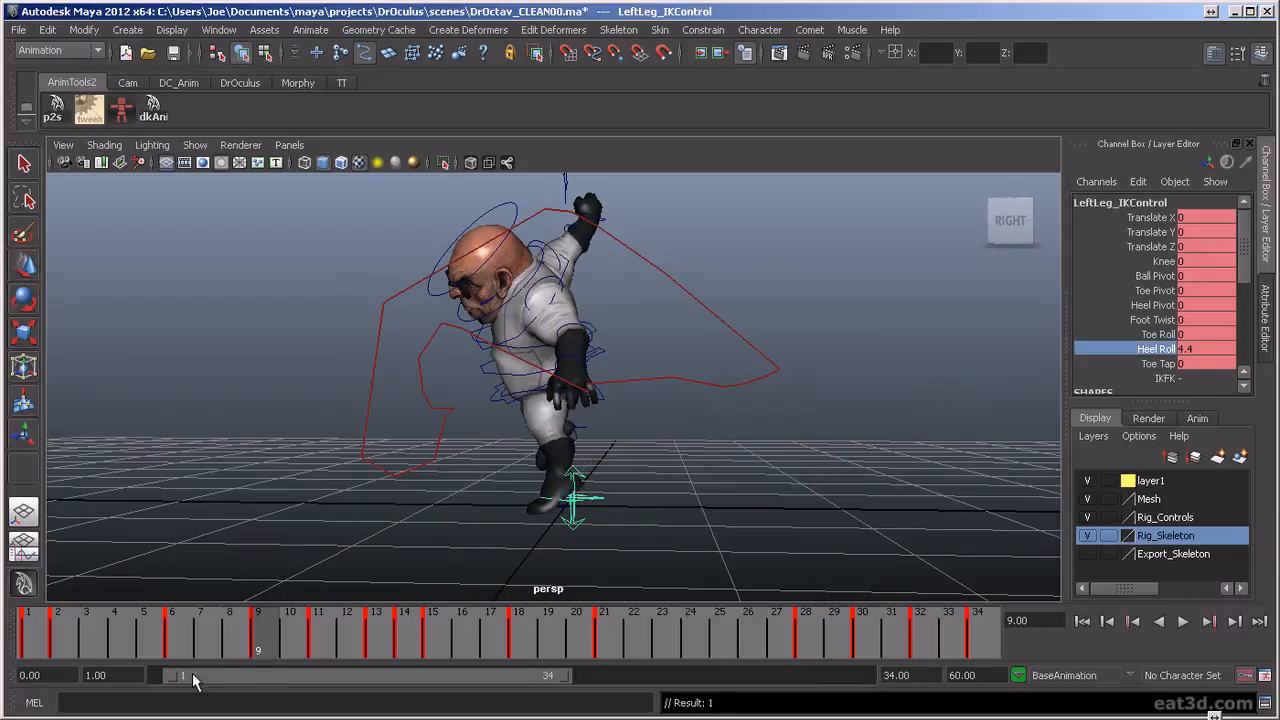
pyautogui.hotkey('alt', 'v')
# Set the left leg's Heel Roll to 5.8 at frame 11 and check the motion from the side and front
pyautogui.hotkey('alt', 'v')
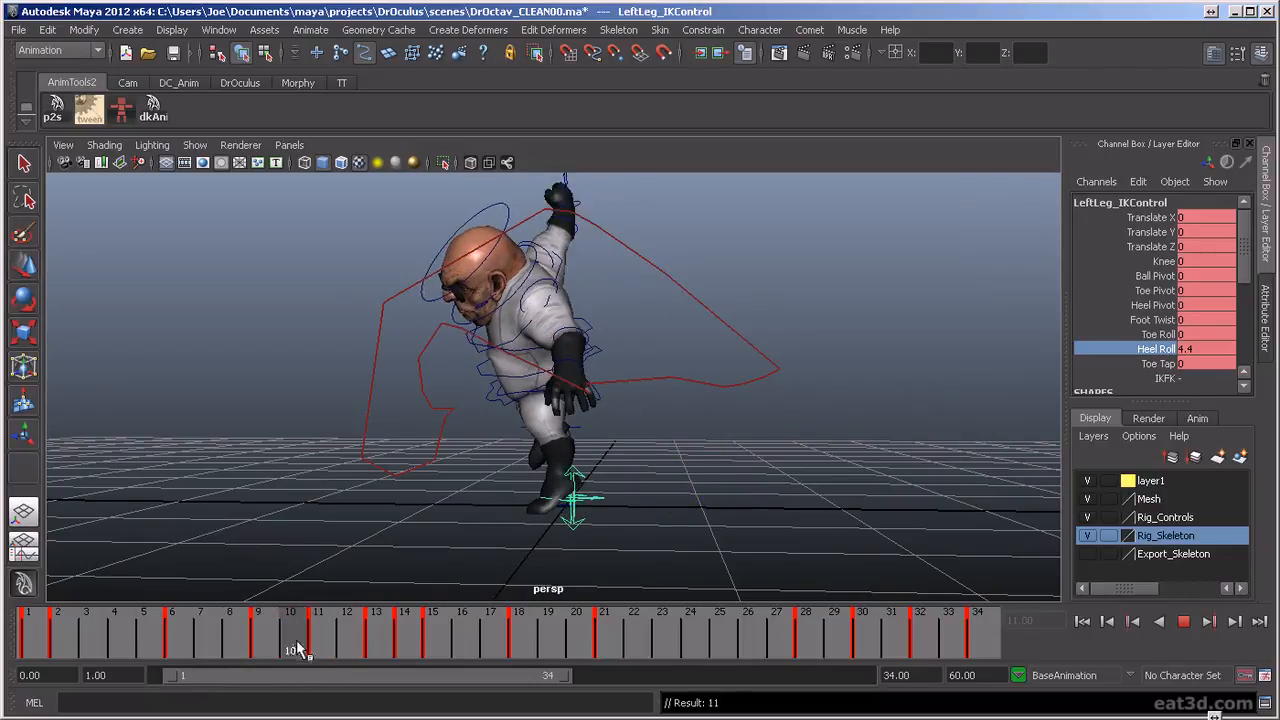
pyautogui.hotkey('alt', 'v')
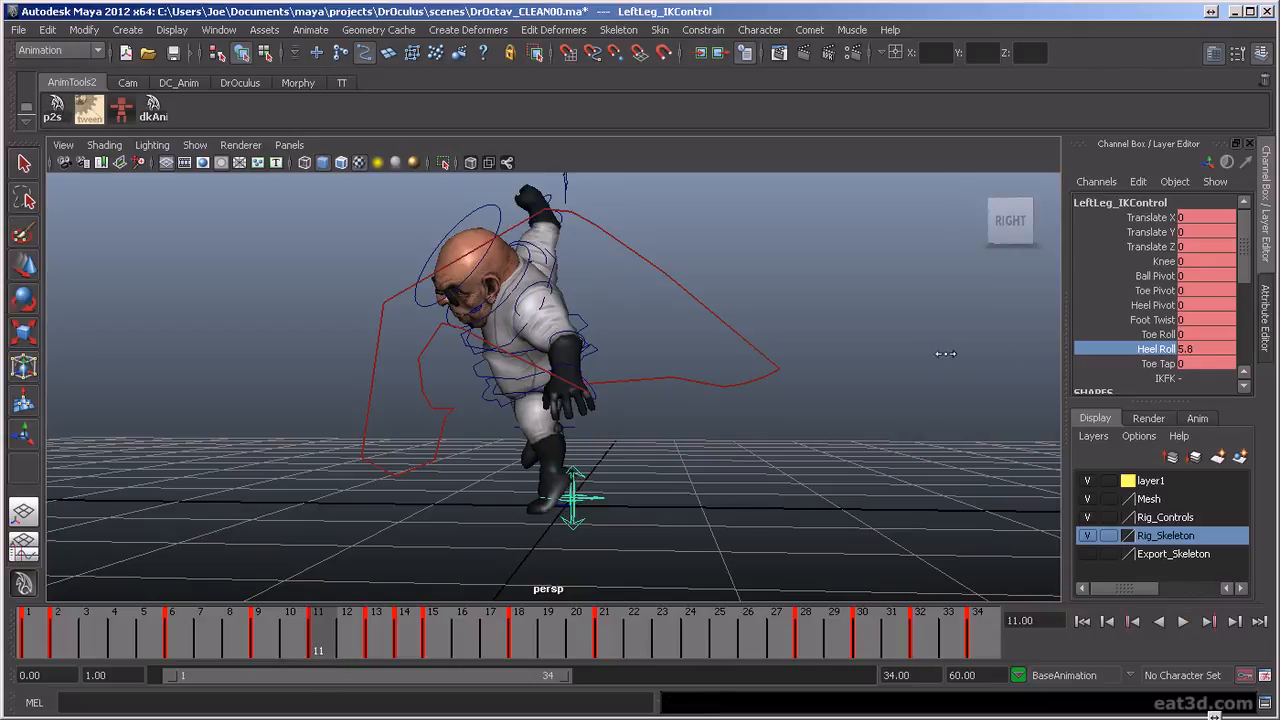
pyautogui.hotkey('alt', 'v')
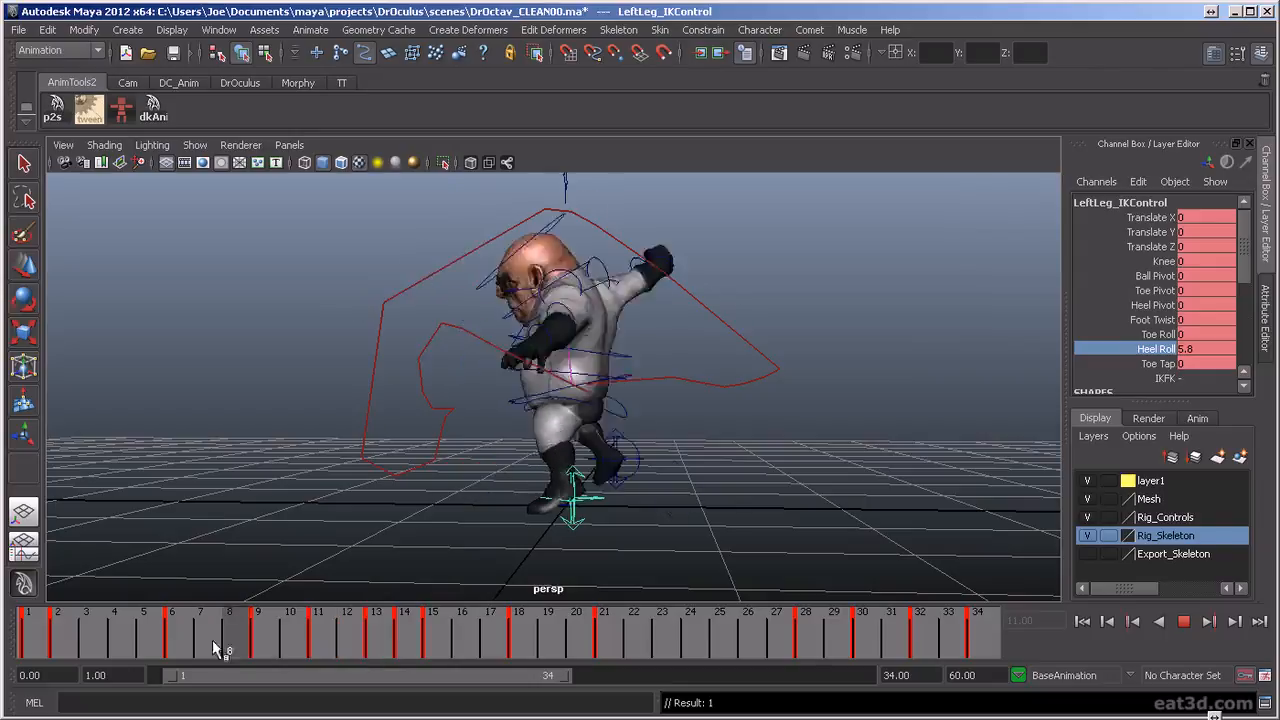
pyautogui.moveTo(306, 662)
pyautogui.mouseDown()
pyautogui.moveTo(137, 631)
pyautogui.moveTo(312, 648)
pyautogui.mouseUp()
pyautogui.keyDown('alt'); pyautogui.moveTo(520, 392); pyautogui.dragTo(581, 553); pyautogui.keyUp('alt')
pyautogui.hotkey('alt', 'v')
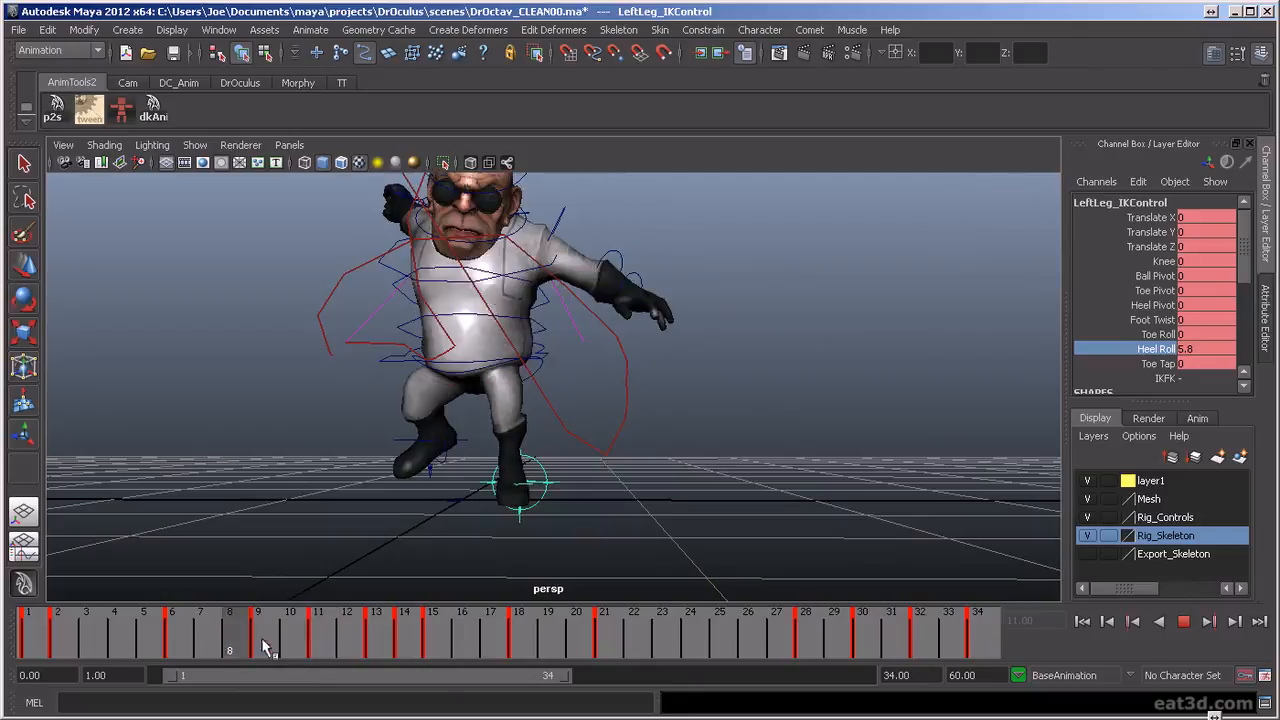
# At frame 13, set the left leg's Ball Pivot to 3.8 and check the foot against frame 12 from behind
pyautogui.moveTo(386, 655)
pyautogui.mouseDown()
pyautogui.moveTo(274, 649)
pyautogui.moveTo(369, 664)
pyautogui.moveTo(316, 672)
pyautogui.moveTo(394, 674)
pyautogui.moveTo(323, 671)
pyautogui.moveTo(329, 645)
pyautogui.moveTo(384, 653)
pyautogui.mouseUp()
pyautogui.keyDown('alt'); pyautogui.moveTo(463, 568); pyautogui.dragTo(269, 473); pyautogui.keyUp('alt')
pyautogui.hotkey('alt', 'v')
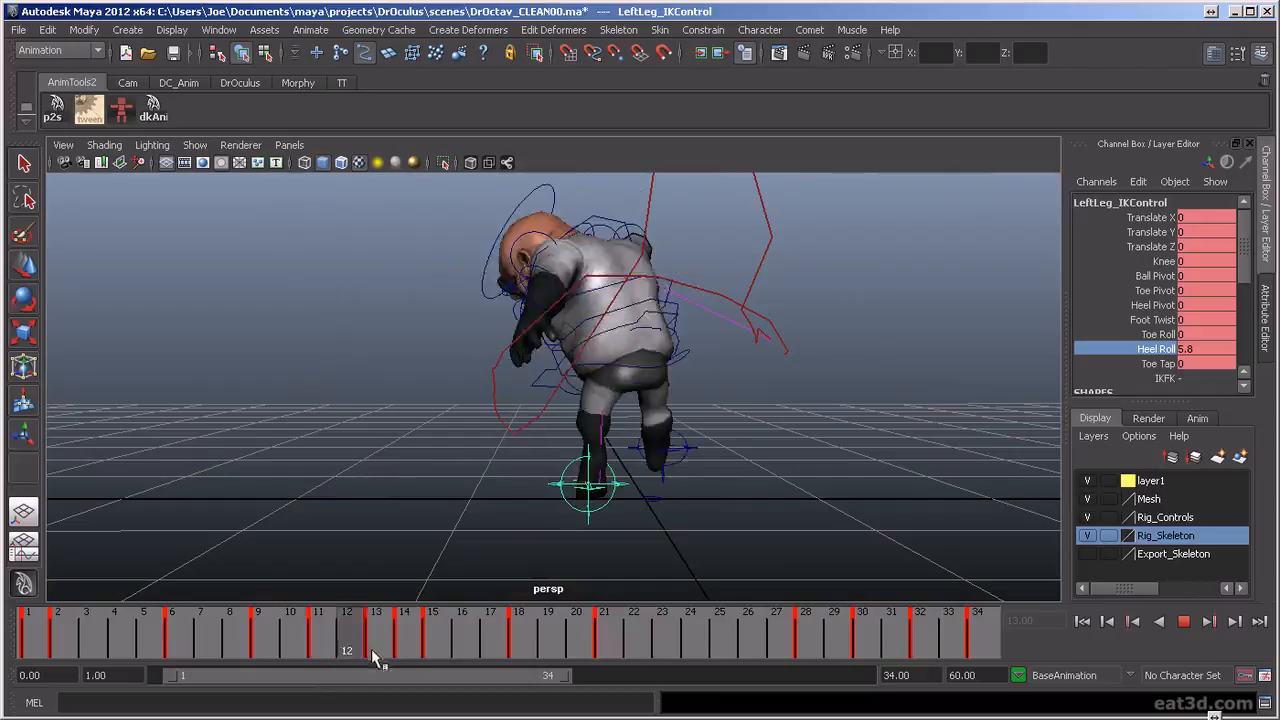
pyautogui.hotkey('alt', 'v')
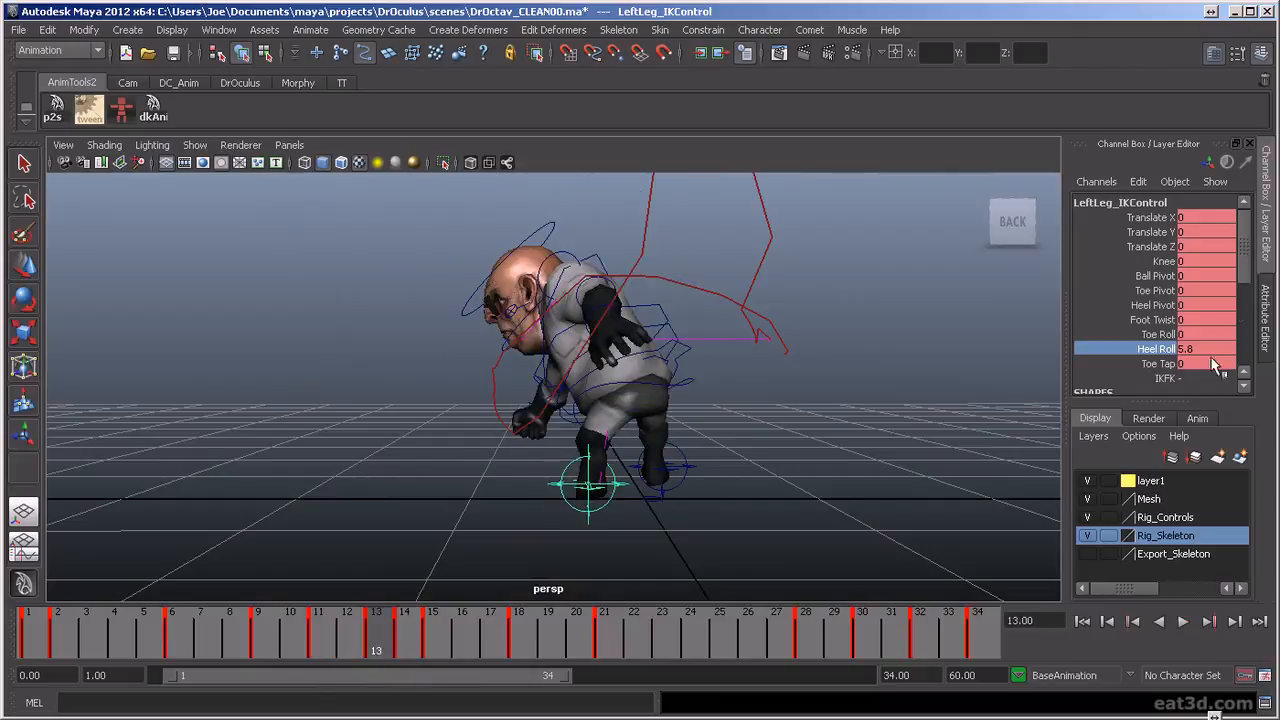
pyautogui.click(1155, 276)
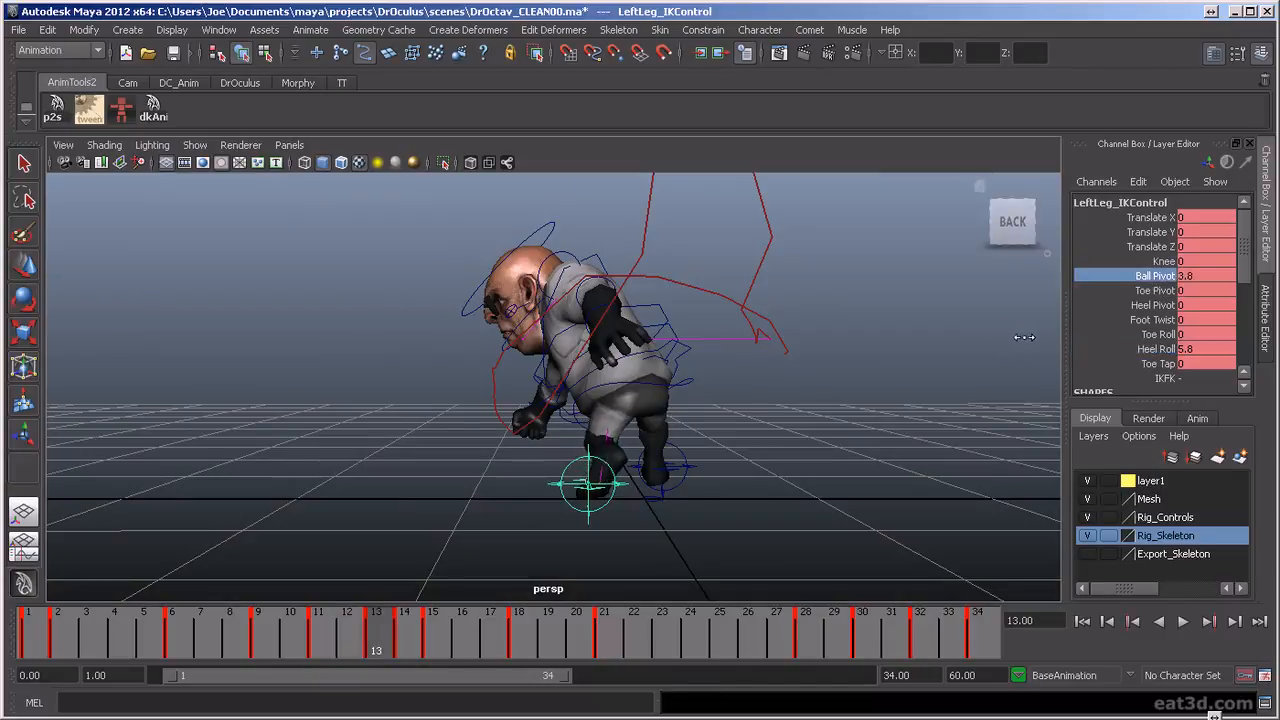
pyautogui.hotkey('alt', 'v')
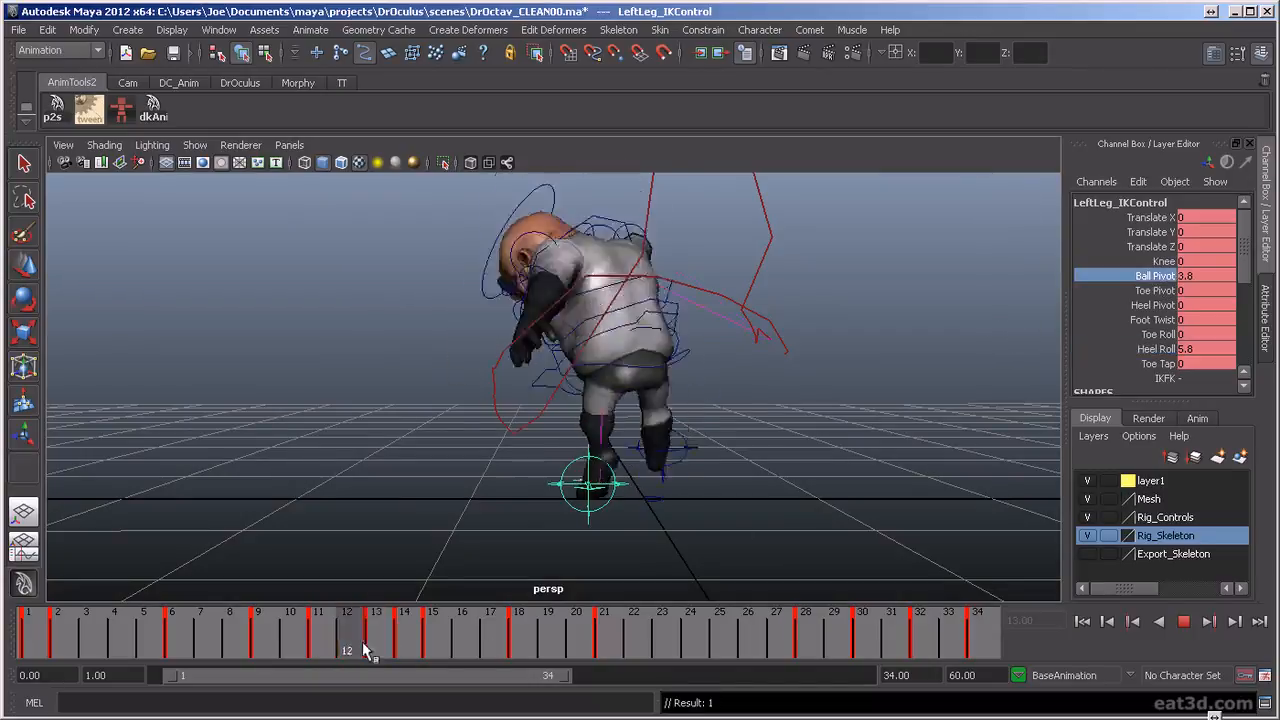
# Set the left leg's Knee value to -42 at frame 13, checking the leg from the front and back
pyautogui.click(380, 658)
pyautogui.keyDown('alt'); pyautogui.moveTo(640, 440); pyautogui.dragTo(1015, 431); pyautogui.keyUp('alt')
pyautogui.keyDown('alt'); pyautogui.moveTo(500, 487); pyautogui.dragTo(620, 488); pyautogui.keyUp('alt')
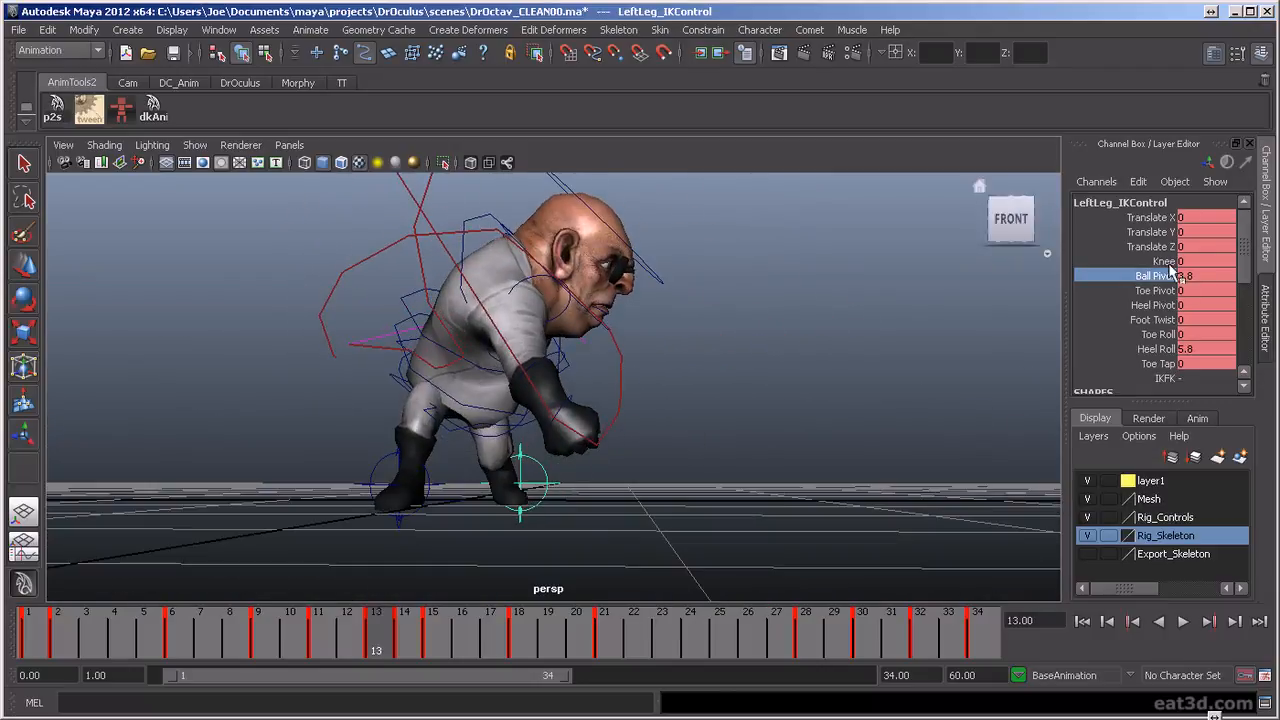
pyautogui.click(1166, 262)
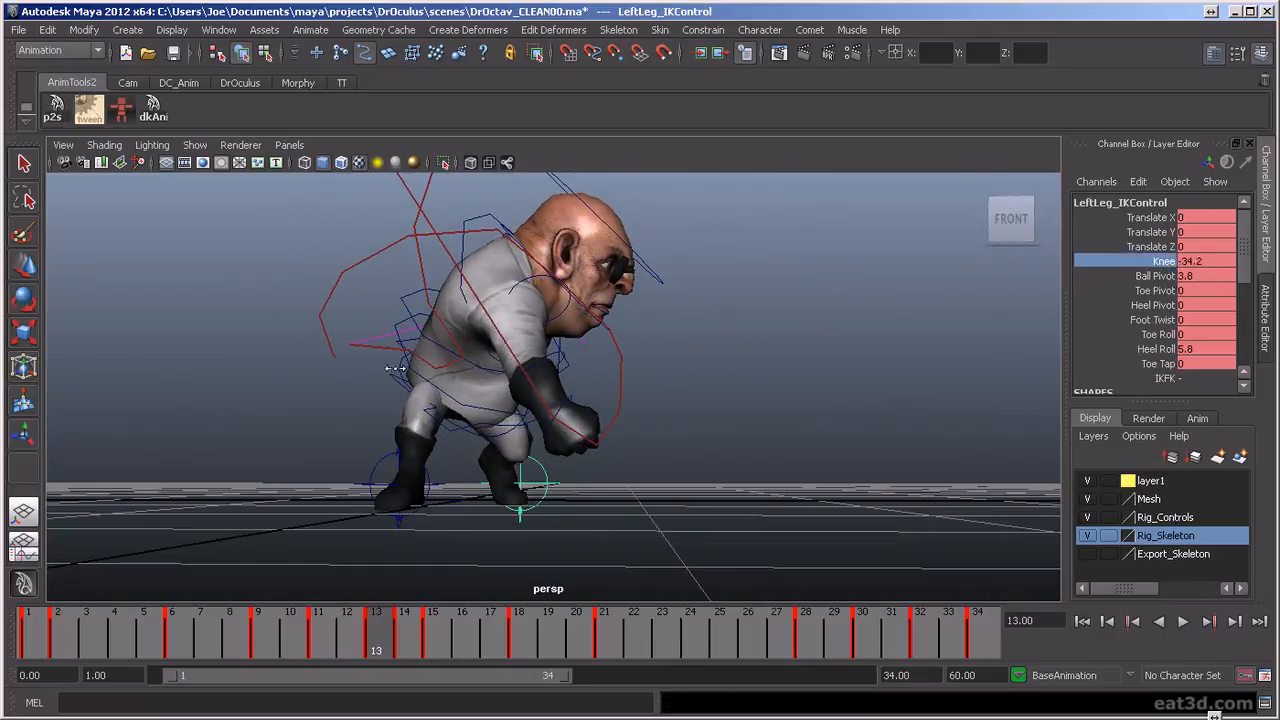
pyautogui.keyDown('alt'); pyautogui.moveTo(803, 394); pyautogui.dragTo(474, 422); pyautogui.keyUp('alt')
pyautogui.keyDown('alt'); pyautogui.moveTo(780, 437); pyautogui.dragTo(766, 461); pyautogui.keyUp('alt')
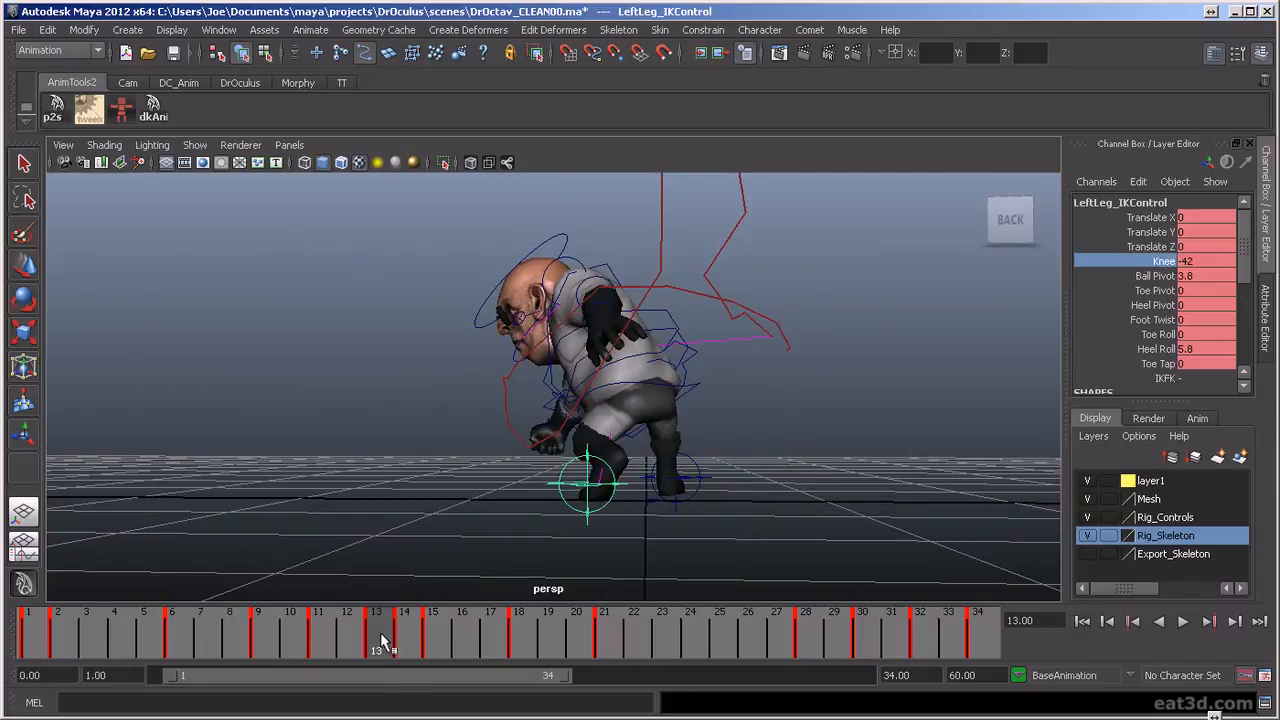
# Scrub frames 12 to 20 from behind to review how the left knee and foot move through the punch
pyautogui.hotkey('alt', 'v')
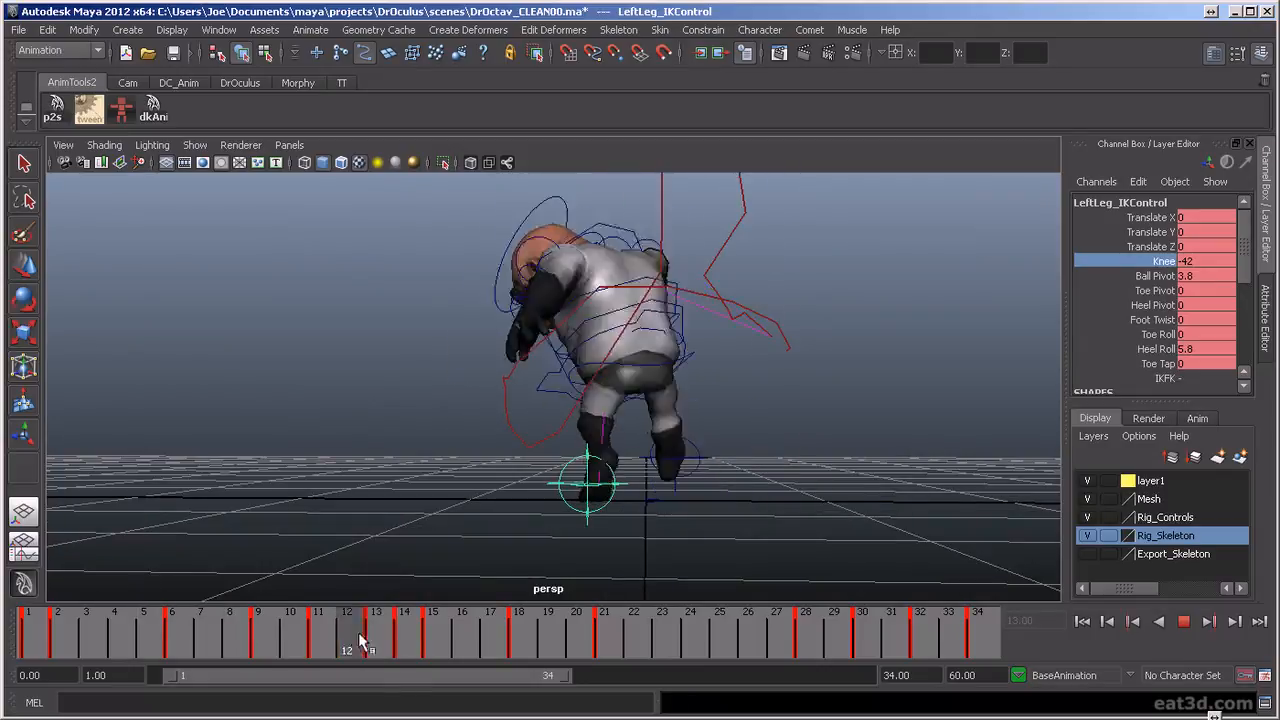
pyautogui.moveTo(472, 651); pyautogui.dragTo(445, 672)
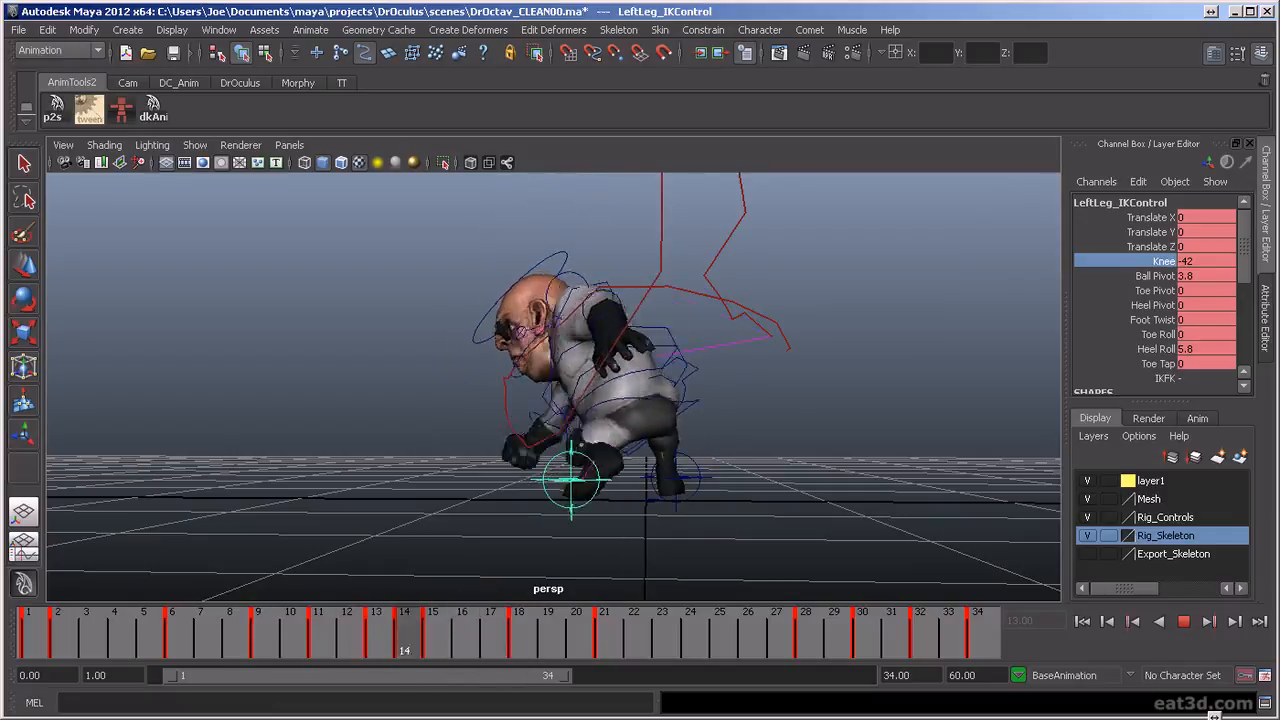
pyautogui.hotkey('alt', 'v')
pyautogui.moveTo(769, 509)
pyautogui.keyDown('alt'); pyautogui.mouseDown()
pyautogui.moveTo(1157, 511)
pyautogui.moveTo(746, 509)
pyautogui.moveTo(765, 503)
pyautogui.mouseUp(); pyautogui.keyUp('alt')
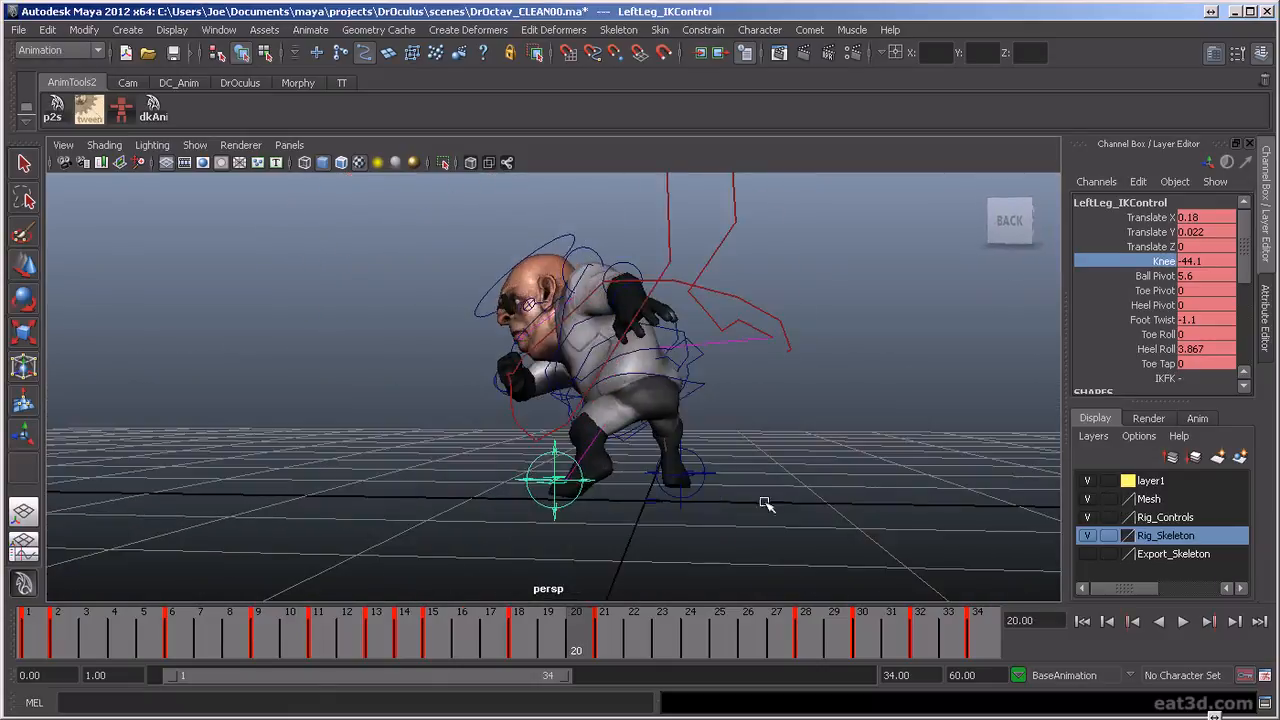
pyautogui.hotkey('alt', 'v')
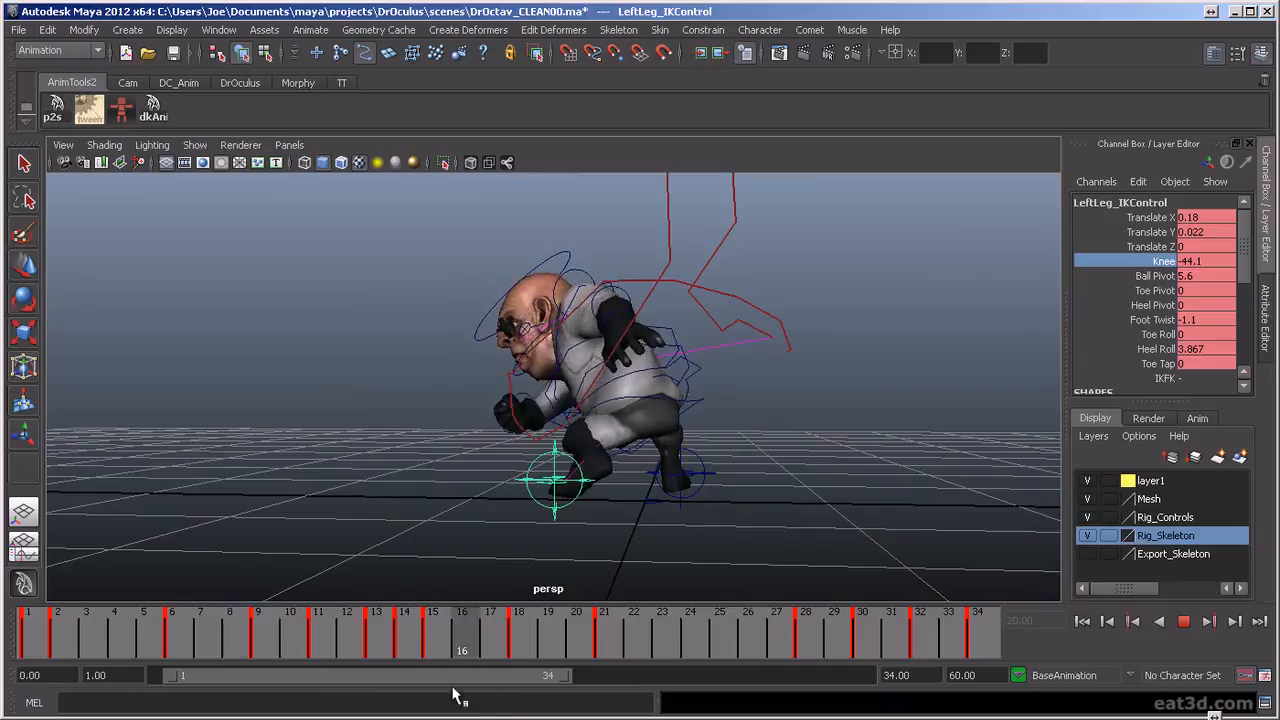
# Play the punch from behind and scrub around frames 13 to 17 to check the left leg's motion
pyautogui.hotkey('alt', 'v')
pyautogui.keyDown('alt'); pyautogui.moveTo(700, 508); pyautogui.dragTo(742, 514); pyautogui.keyUp('alt')
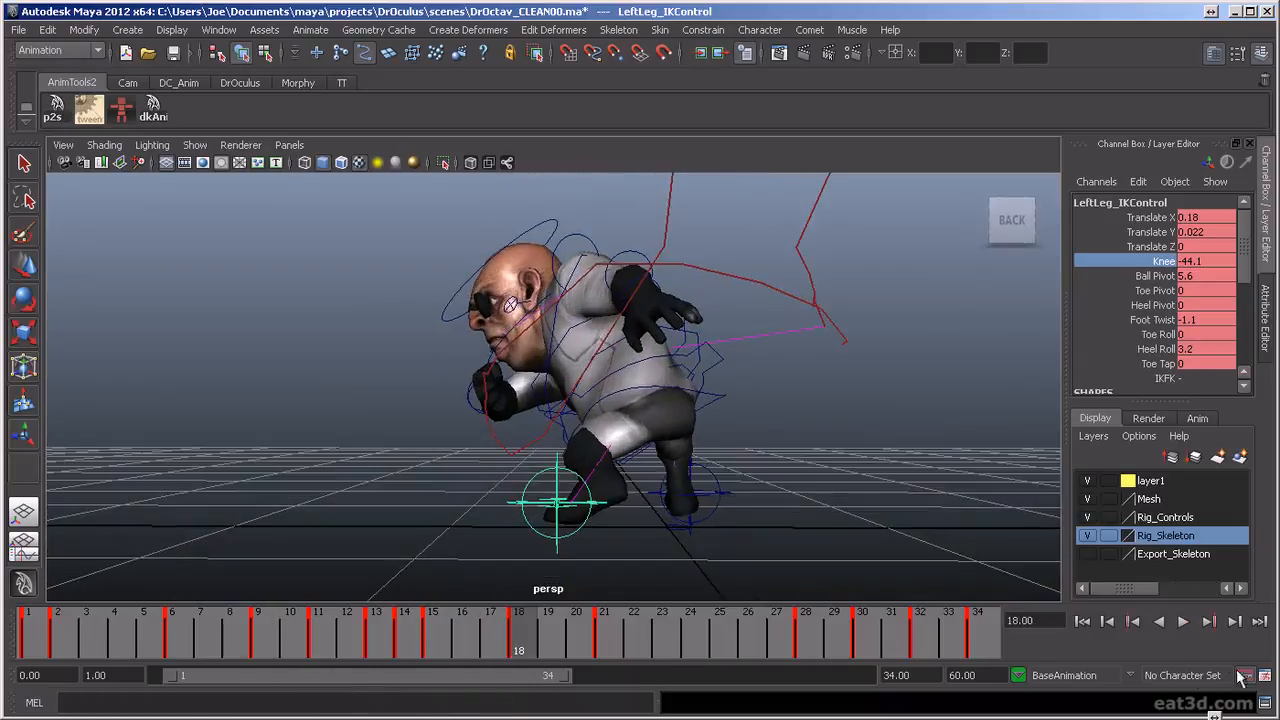
pyautogui.click(1184, 622)
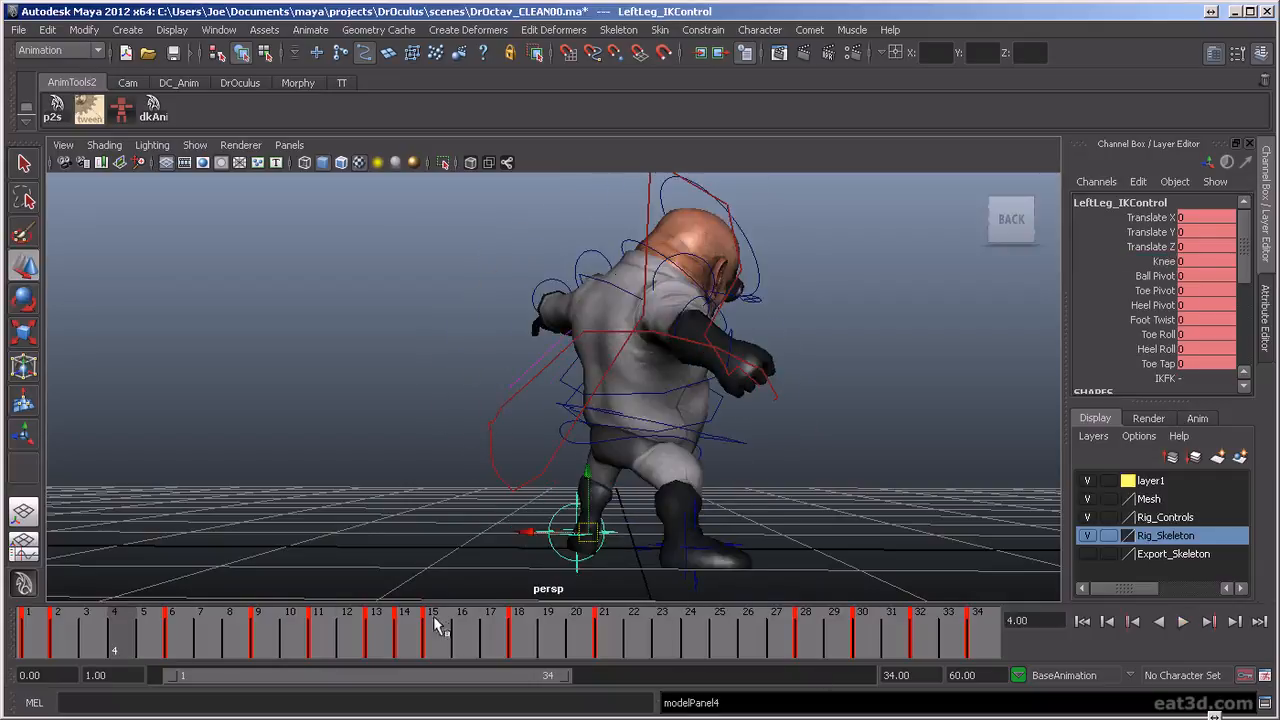
pyautogui.click(390, 655)
pyautogui.hotkey('alt', 'v')
pyautogui.moveTo(376, 658); pyautogui.dragTo(489, 660)
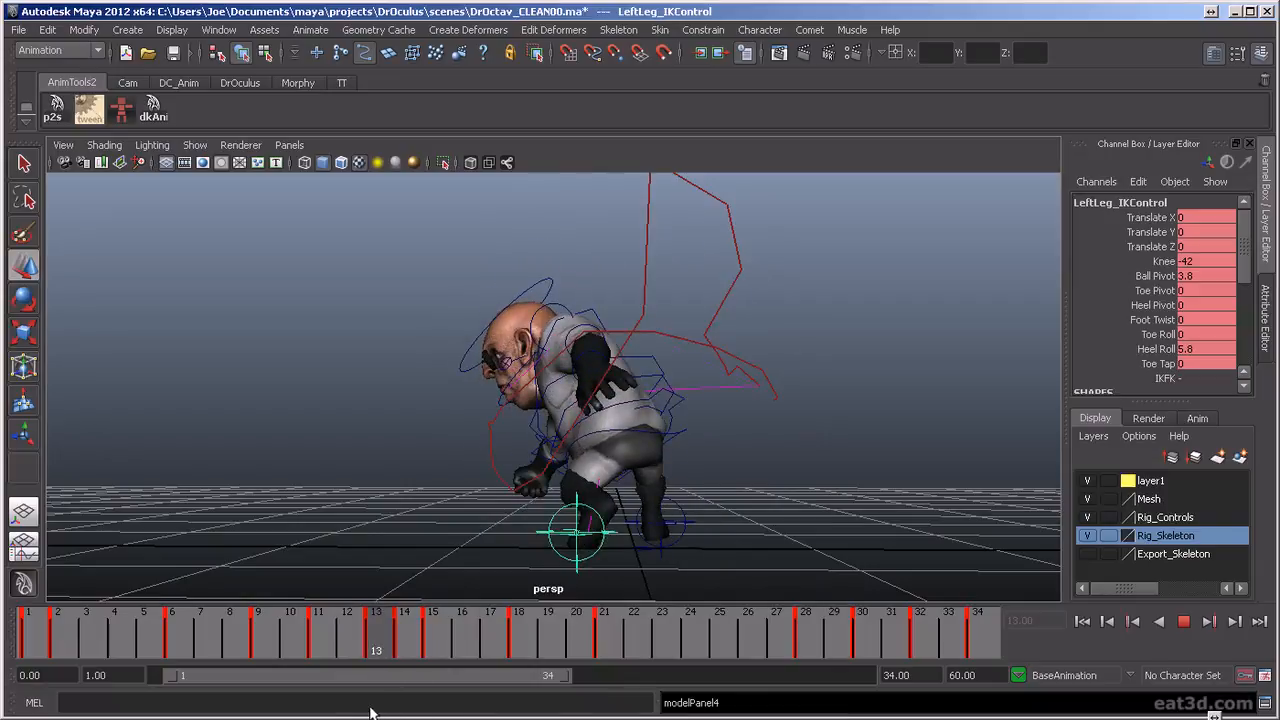
# Delete the left leg control's keys from frame 14 through frame 21
pyautogui.hotkey('alt', 'v')
pyautogui.keyDown('shift'); pyautogui.moveTo(415, 645); pyautogui.dragTo(620, 663); pyautogui.keyUp('shift')
pyautogui.rightClick(600, 645)
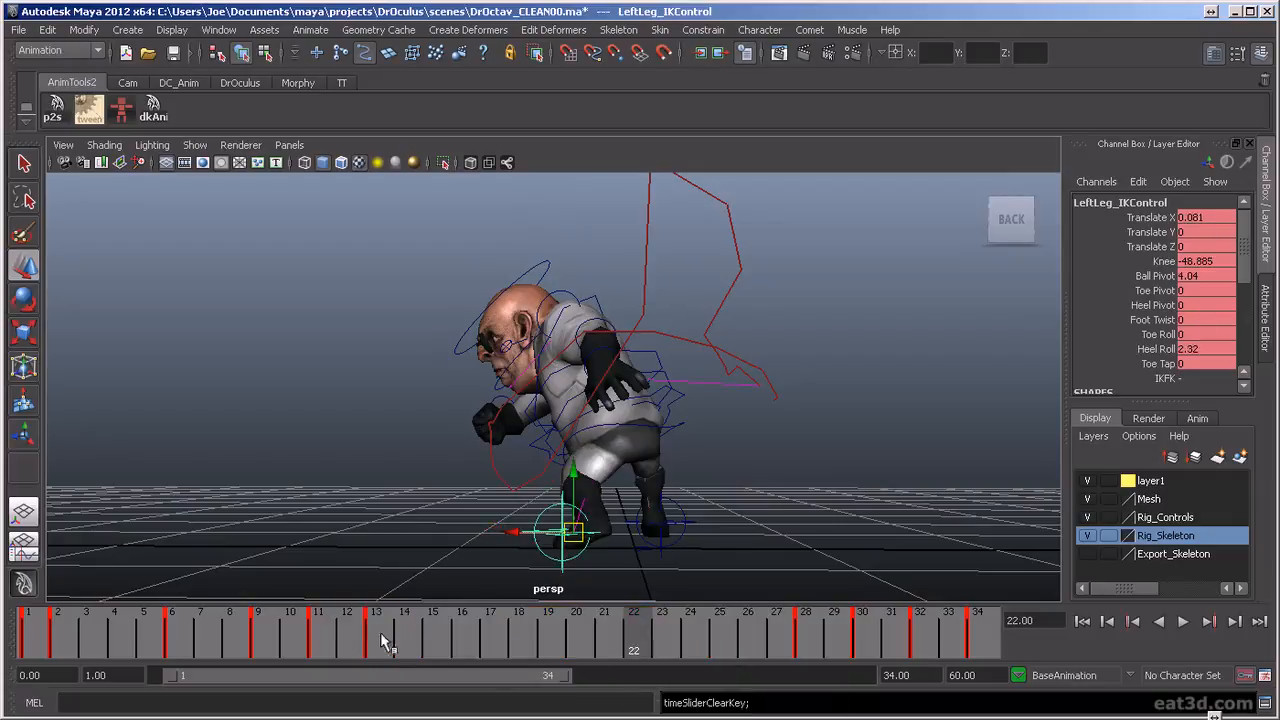
# Copy the left leg's frame 13 pose to frame 21 as a key and scrub on to frame 34
pyautogui.moveTo(385, 650); pyautogui.dragTo(604, 642)
pyautogui.moveTo(750, 660)
pyautogui.mouseDown()
pyautogui.moveTo(660, 655)
pyautogui.moveTo(799, 654)
pyautogui.moveTo(780, 654)
pyautogui.mouseUp()
pyautogui.moveTo(615, 643)
pyautogui.mouseDown()
pyautogui.moveTo(792, 656)
pyautogui.moveTo(458, 640)
pyautogui.moveTo(746, 654)
pyautogui.moveTo(900, 690)
pyautogui.moveTo(985, 652)
pyautogui.mouseUp()
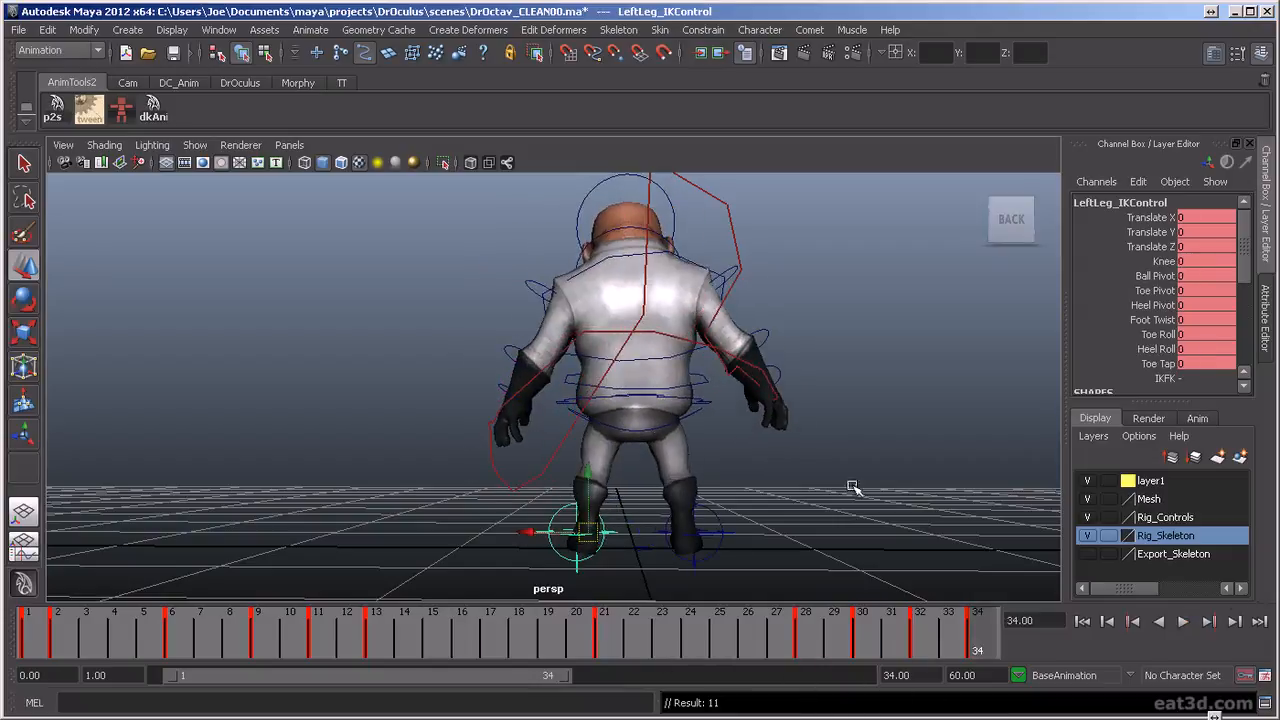
# Play the animation while turning to the front, and scrub the frames up to 11 to review the stomp
pyautogui.click(1190, 620)
pyautogui.keyDown('alt'); pyautogui.moveTo(640, 470); pyautogui.dragTo(735, 522); pyautogui.keyUp('alt')
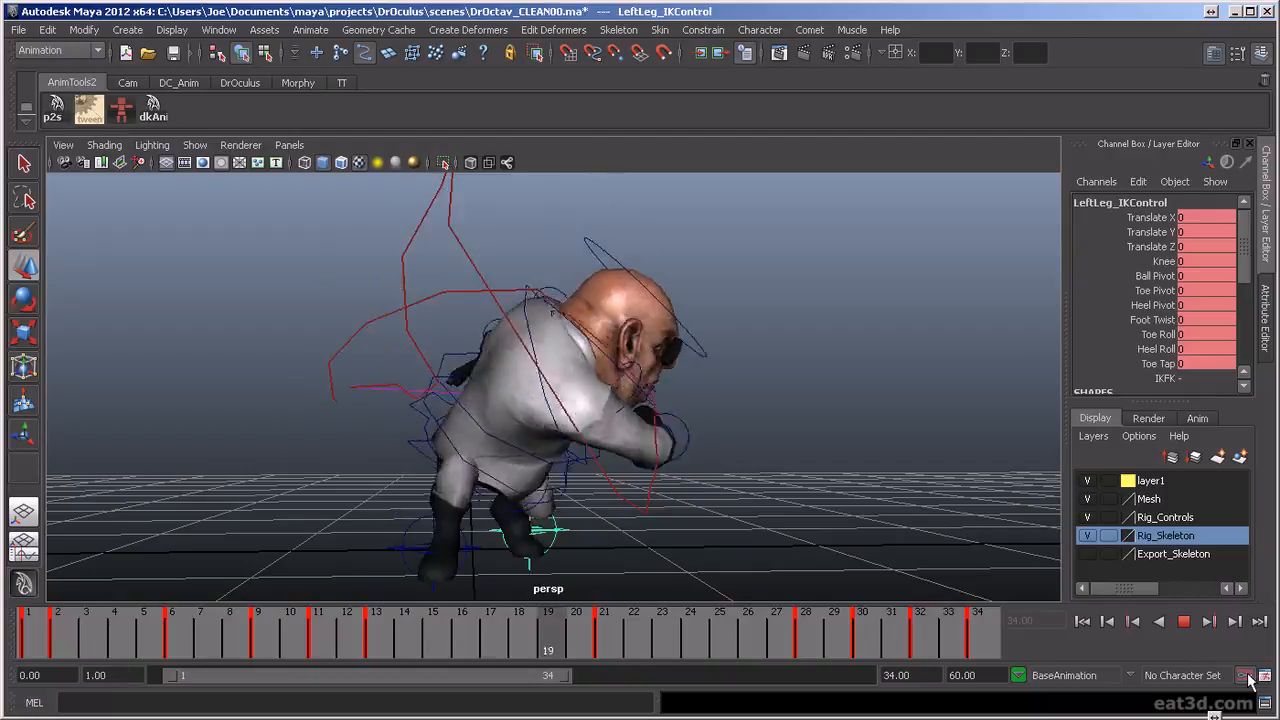
pyautogui.click(1182, 626)
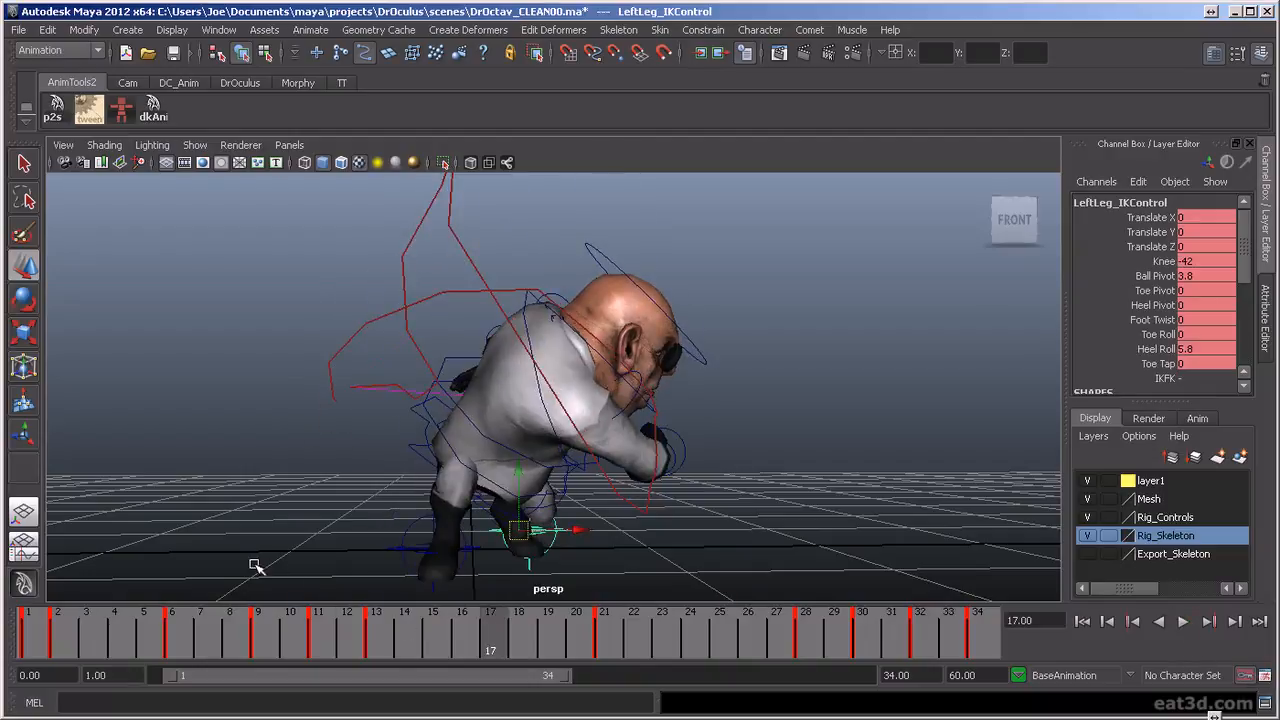
pyautogui.moveTo(40, 660); pyautogui.dragTo(322, 655)
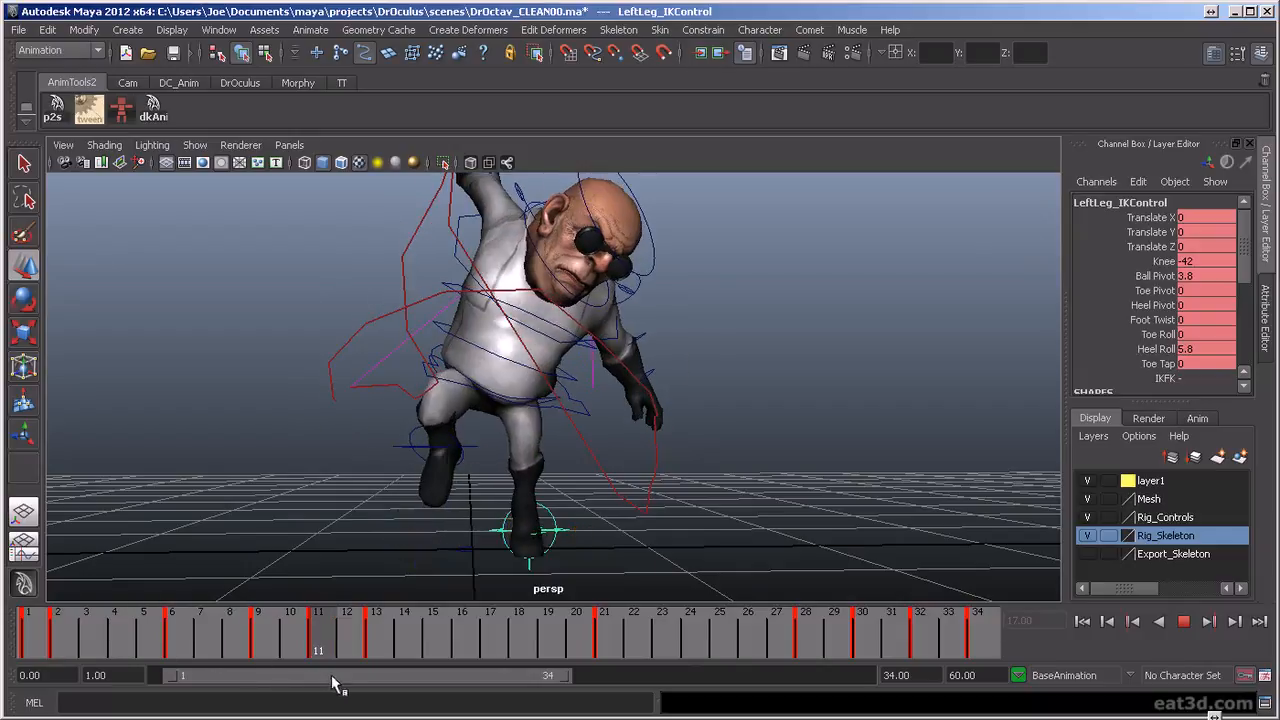
# Select the right leg IK and torso controls and frame their Translate X curves in the Graph Editor
pyautogui.click(402, 448)
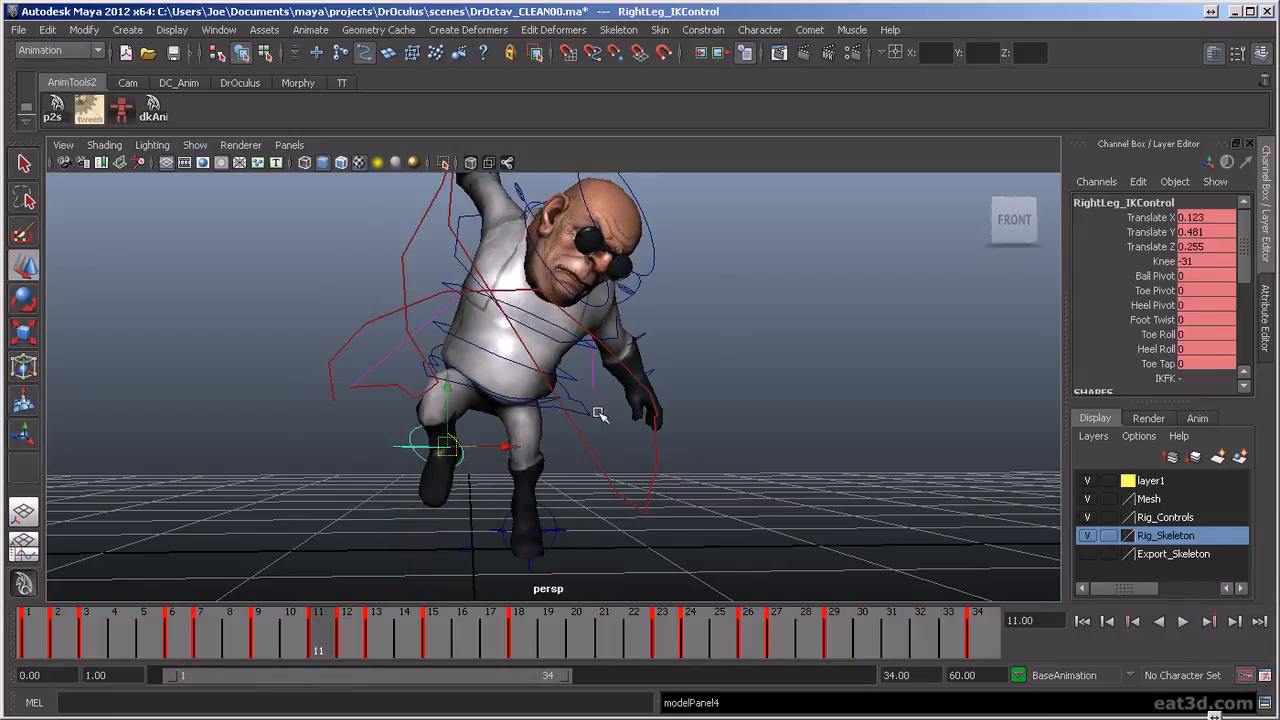
pyautogui.click(589, 413)
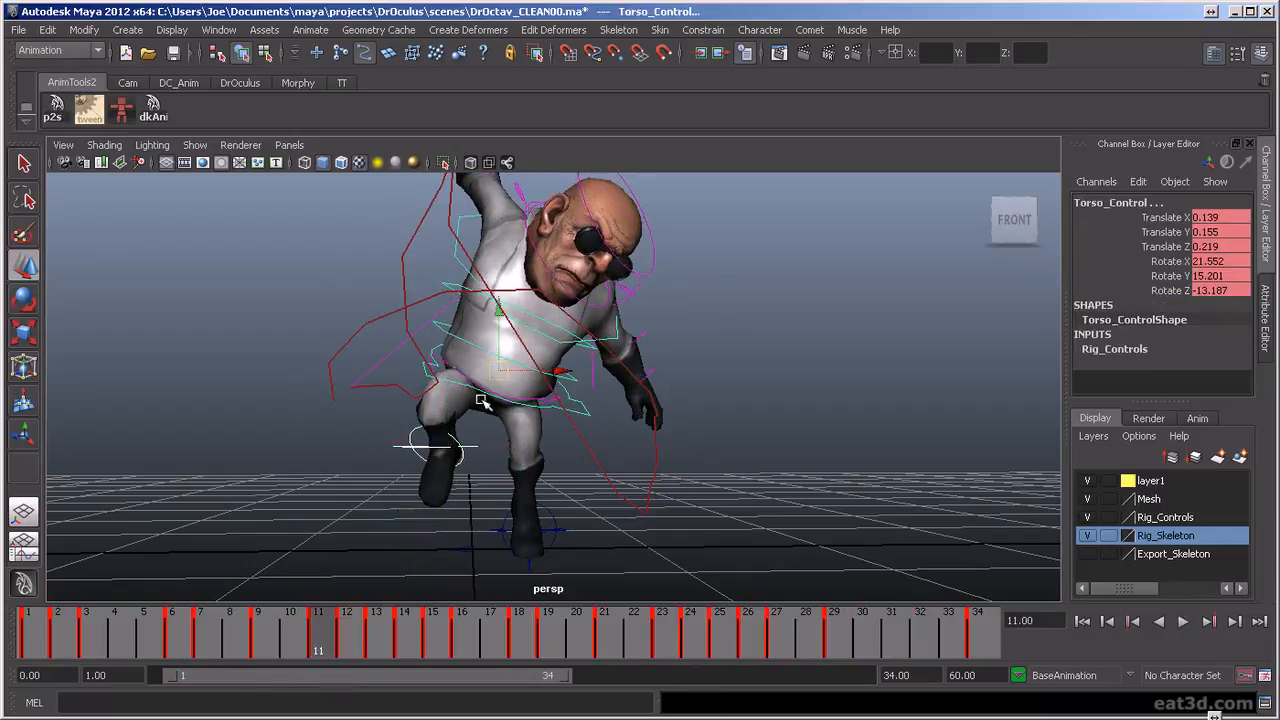
pyautogui.moveTo(62, 645); pyautogui.dragTo(373, 657)
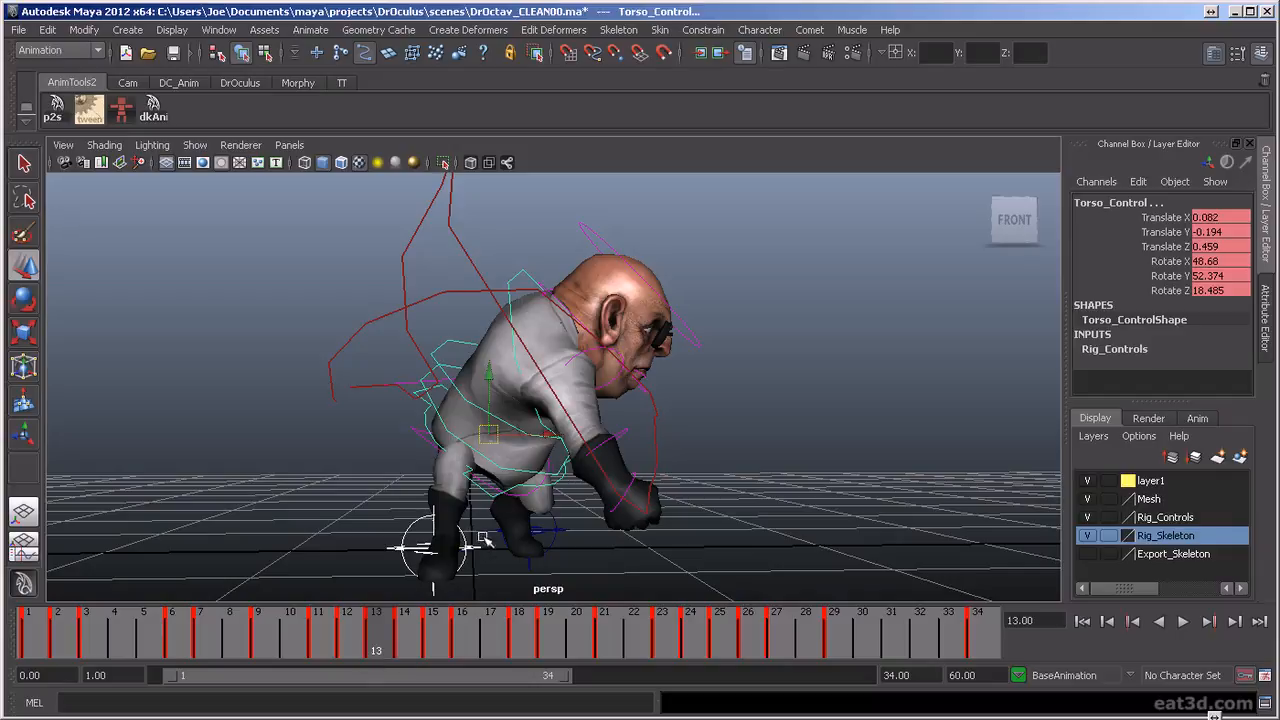
pyautogui.click(24, 552)
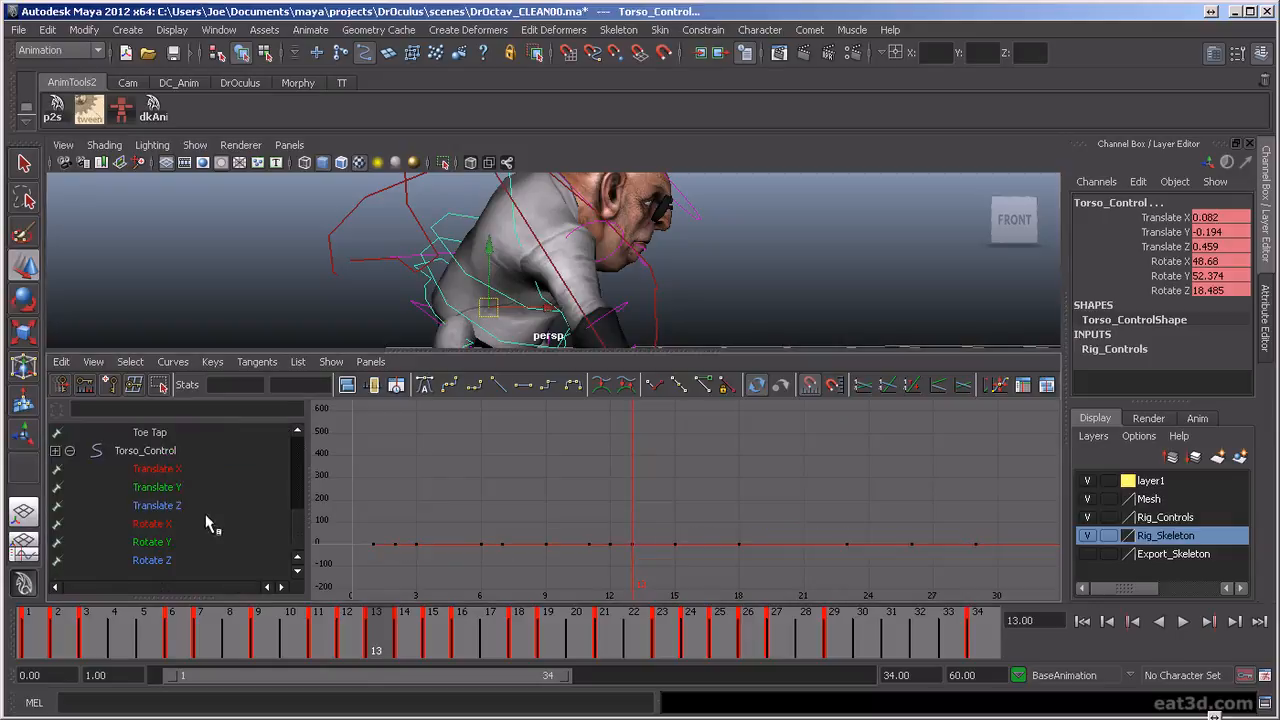
pyautogui.click(183, 470)
pyautogui.press('f')
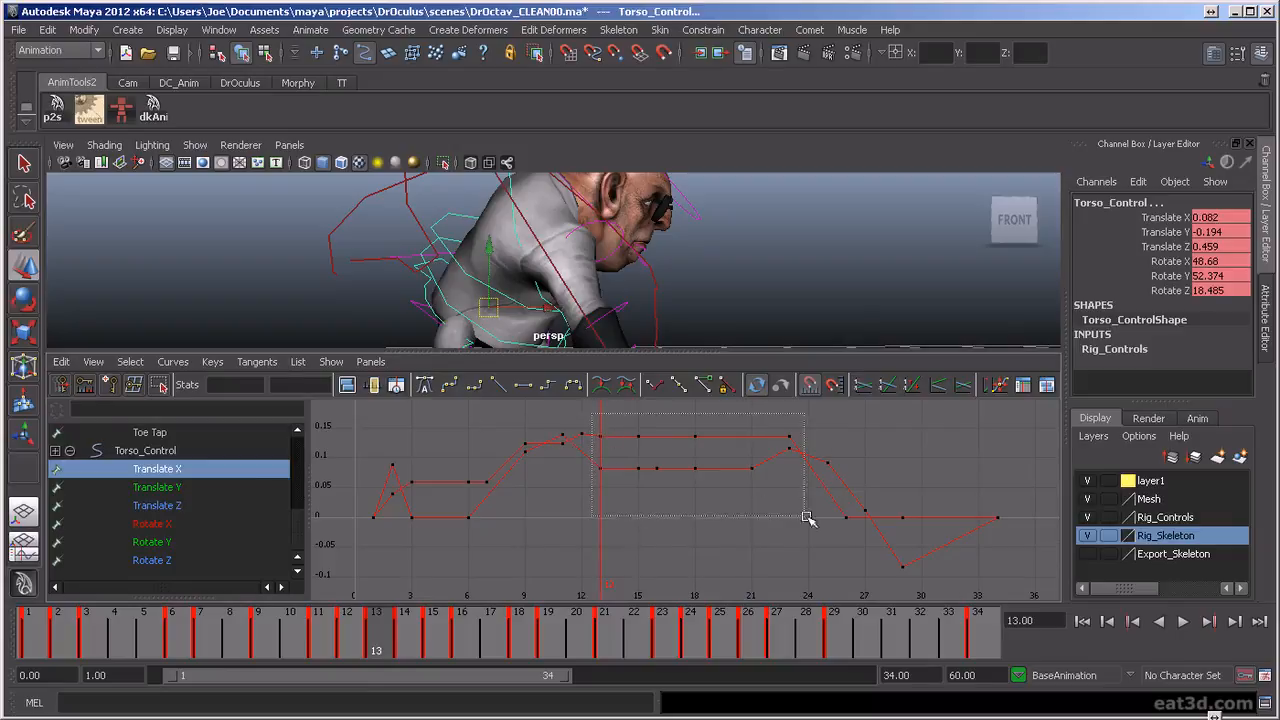
# Lower both controls' Translate X keys from frame 13 through 29 by about 0.134, checking the pose in the viewport
pyautogui.moveTo(955, 590); pyautogui.dragTo(955, 590)
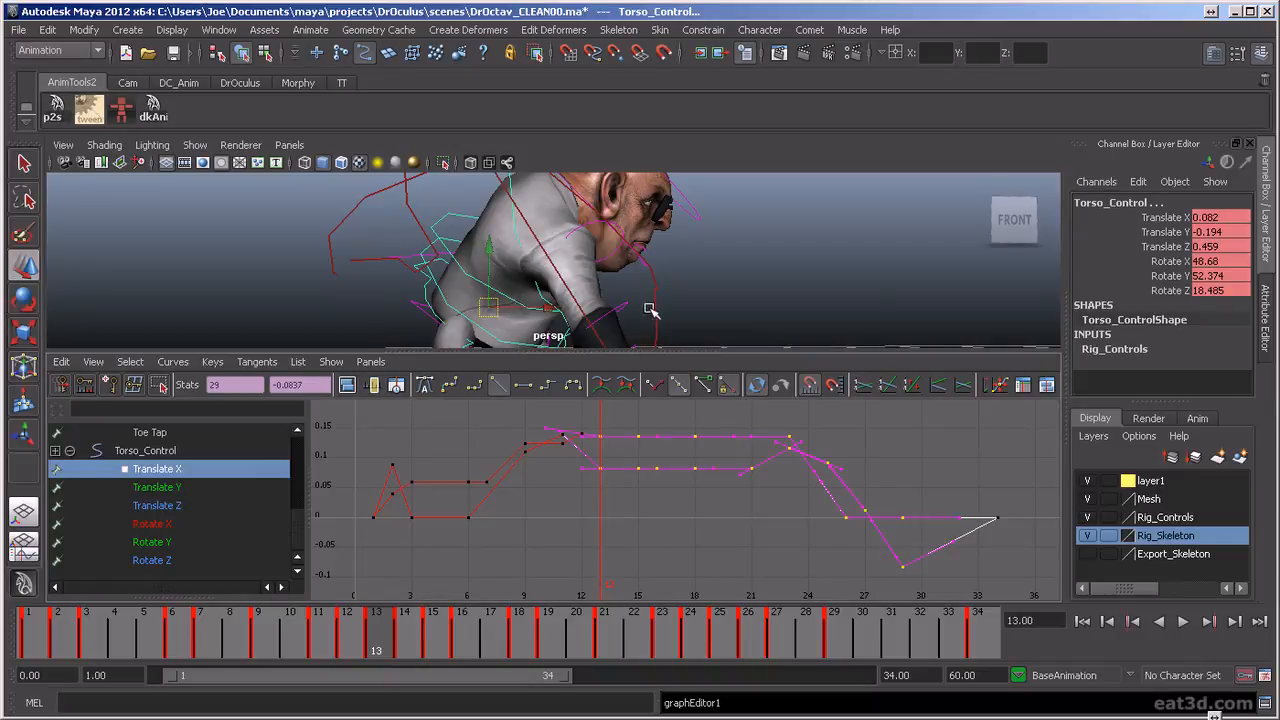
pyautogui.keyDown('alt'); pyautogui.moveTo(660, 307); pyautogui.dragTo(698, 291); pyautogui.keyUp('alt')
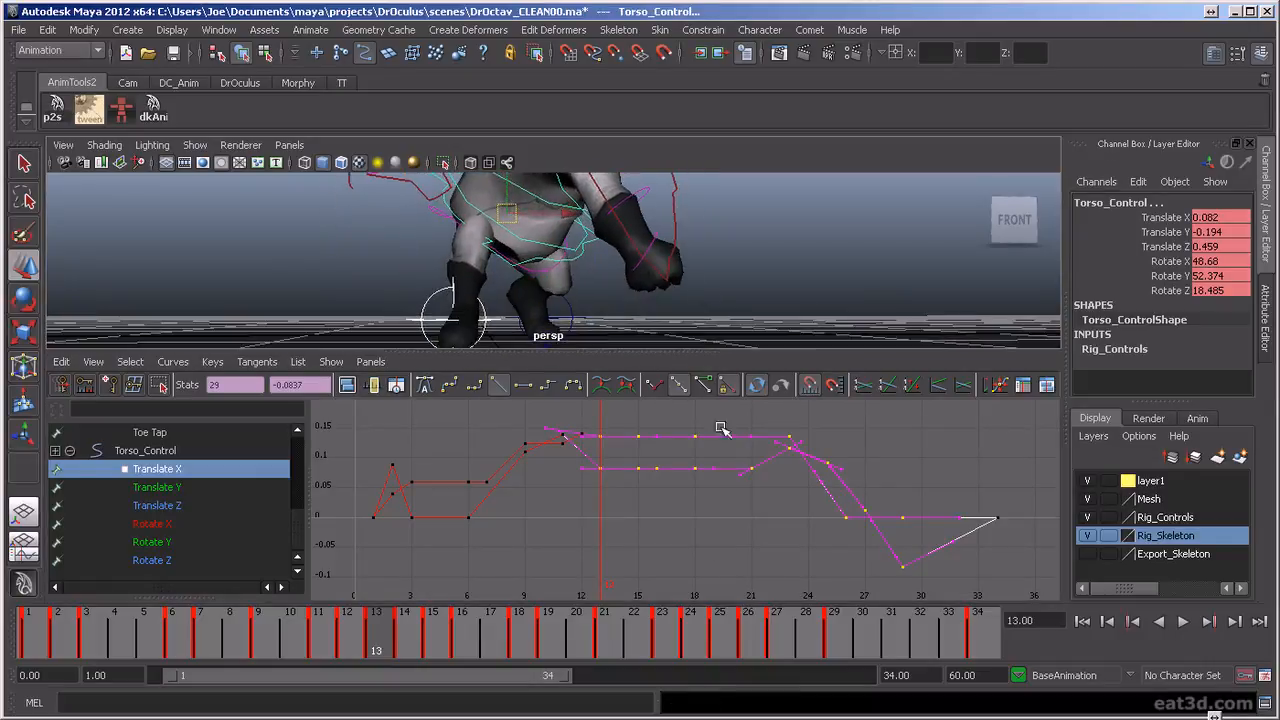
pyautogui.moveTo(697, 541); pyautogui.dragTo(679, 637, button='middle')
pyautogui.scroll(-1, 700, 305)
pyautogui.moveTo(758, 290)
pyautogui.keyDown('alt'); pyautogui.mouseDown()
pyautogui.moveTo(754, 314)
pyautogui.moveTo(735, 288)
pyautogui.mouseUp(); pyautogui.keyUp('alt')
pyautogui.scroll(-3, 754, 314)
pyautogui.keyDown('alt'); pyautogui.moveTo(735, 288); pyautogui.dragTo(757, 306, button='middle'); pyautogui.keyUp('alt')
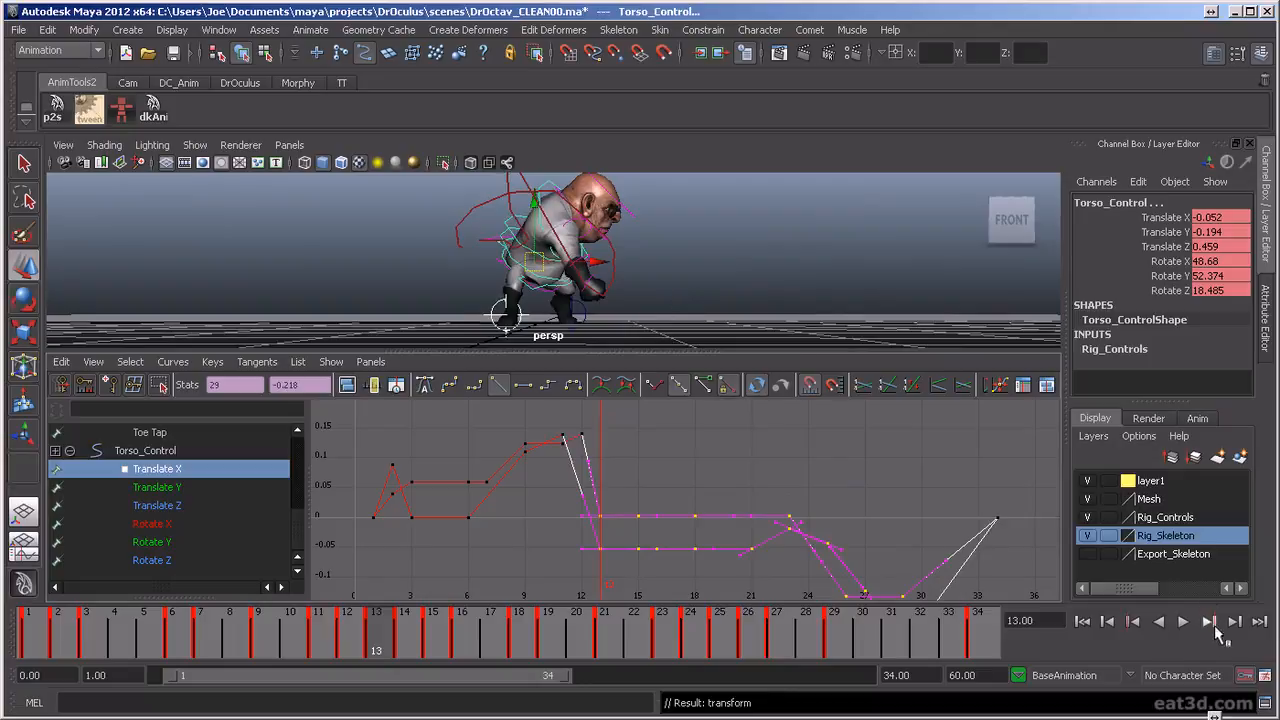
# Play the animation in the full-size perspective view and review the shifted body from the front and back
pyautogui.click(1183, 622)
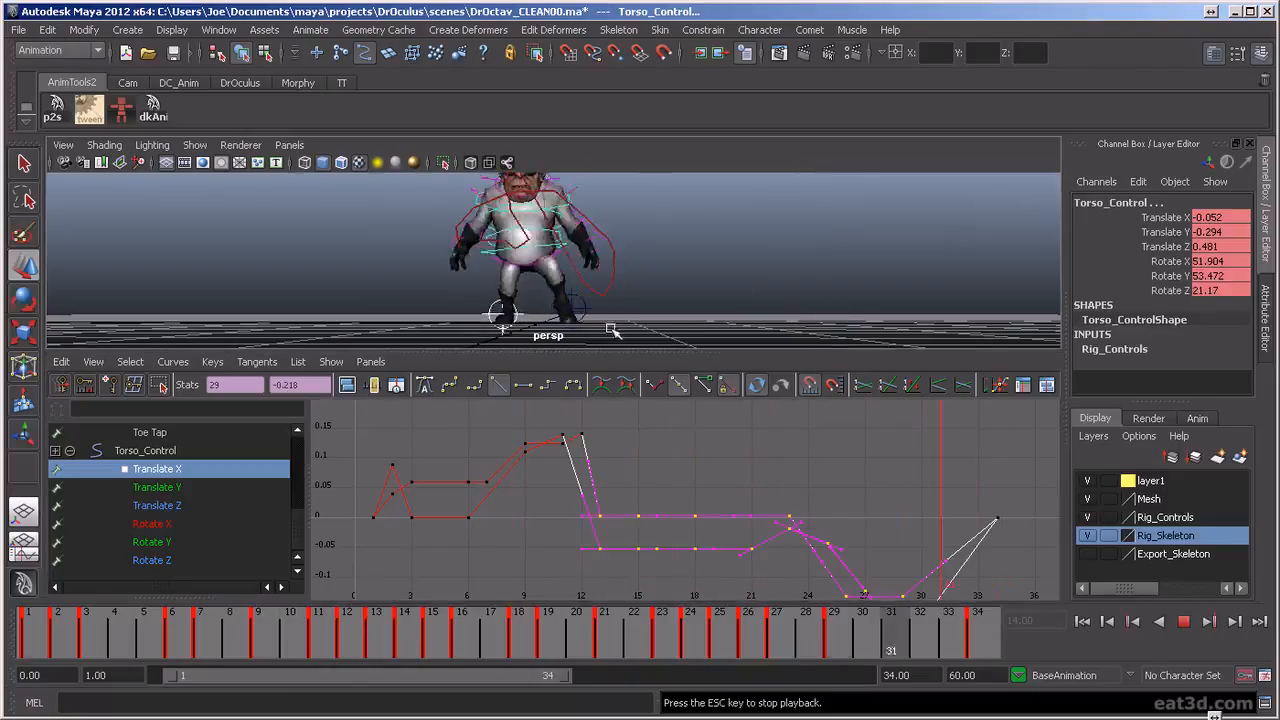
pyautogui.moveTo(609, 351); pyautogui.dragTo(613, 394)
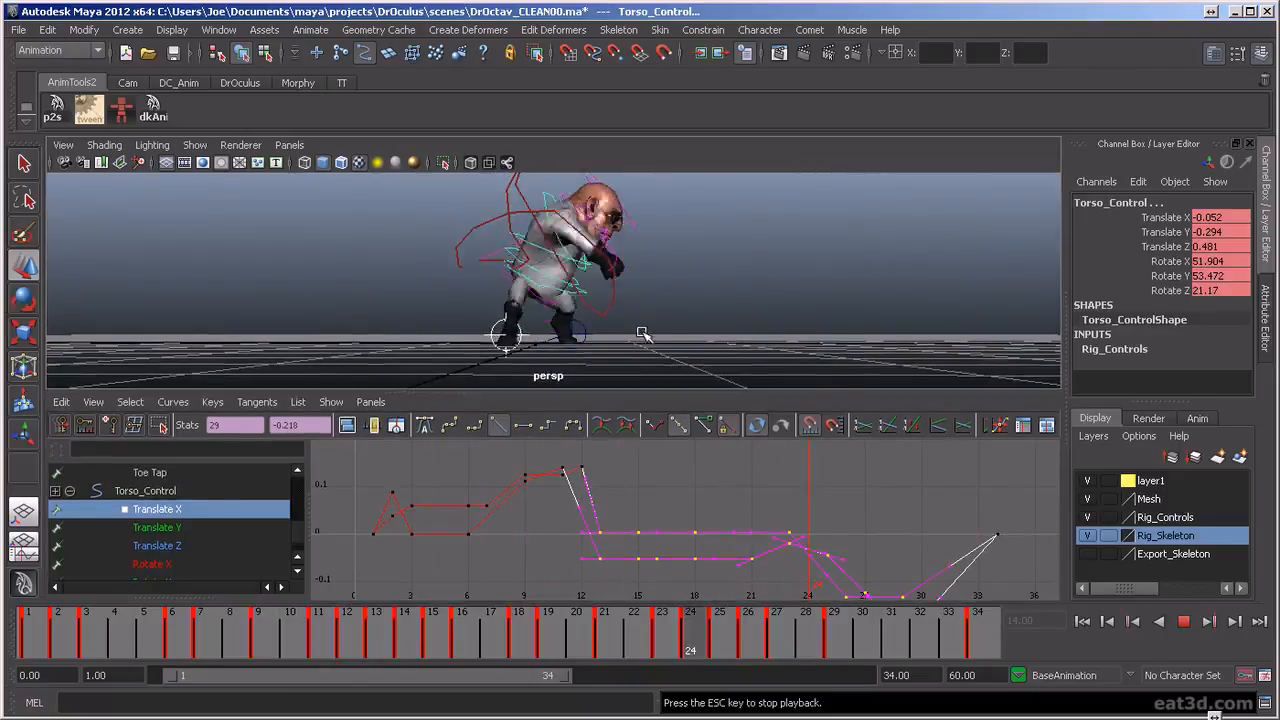
pyautogui.press('space')
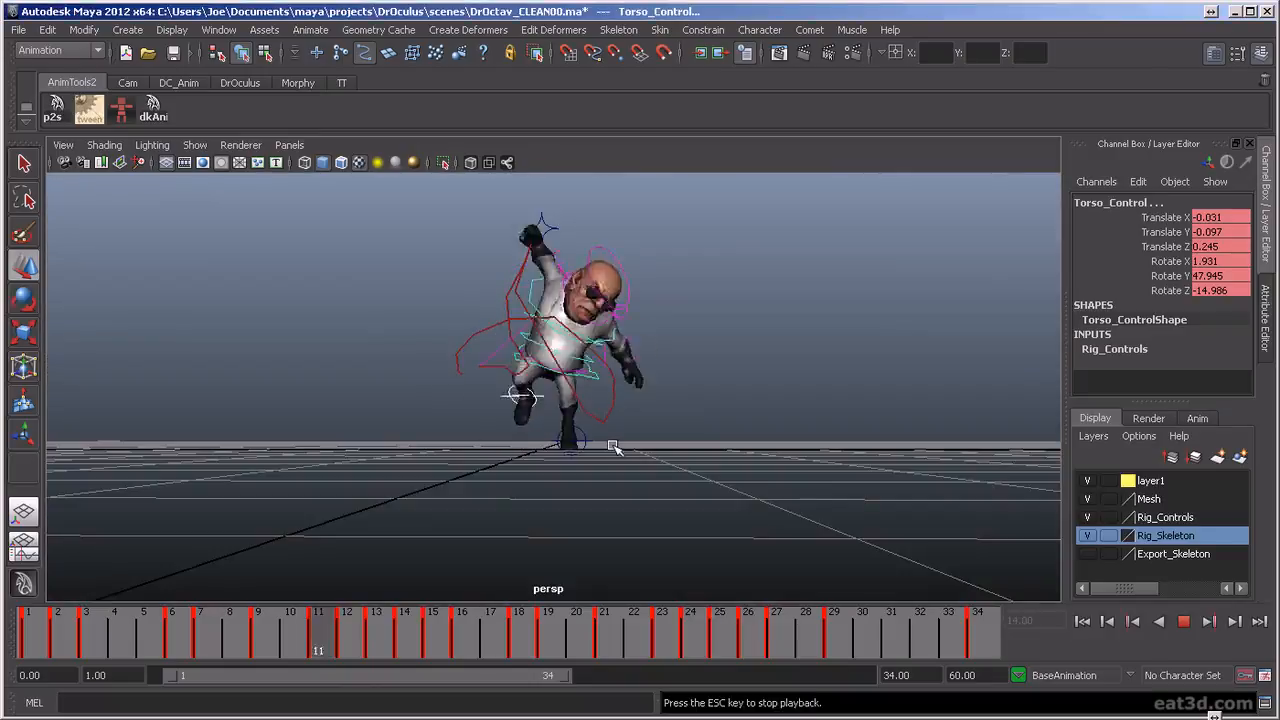
pyautogui.keyDown('alt'); pyautogui.moveTo(522, 437); pyautogui.dragTo(749, 457); pyautogui.keyUp('alt')
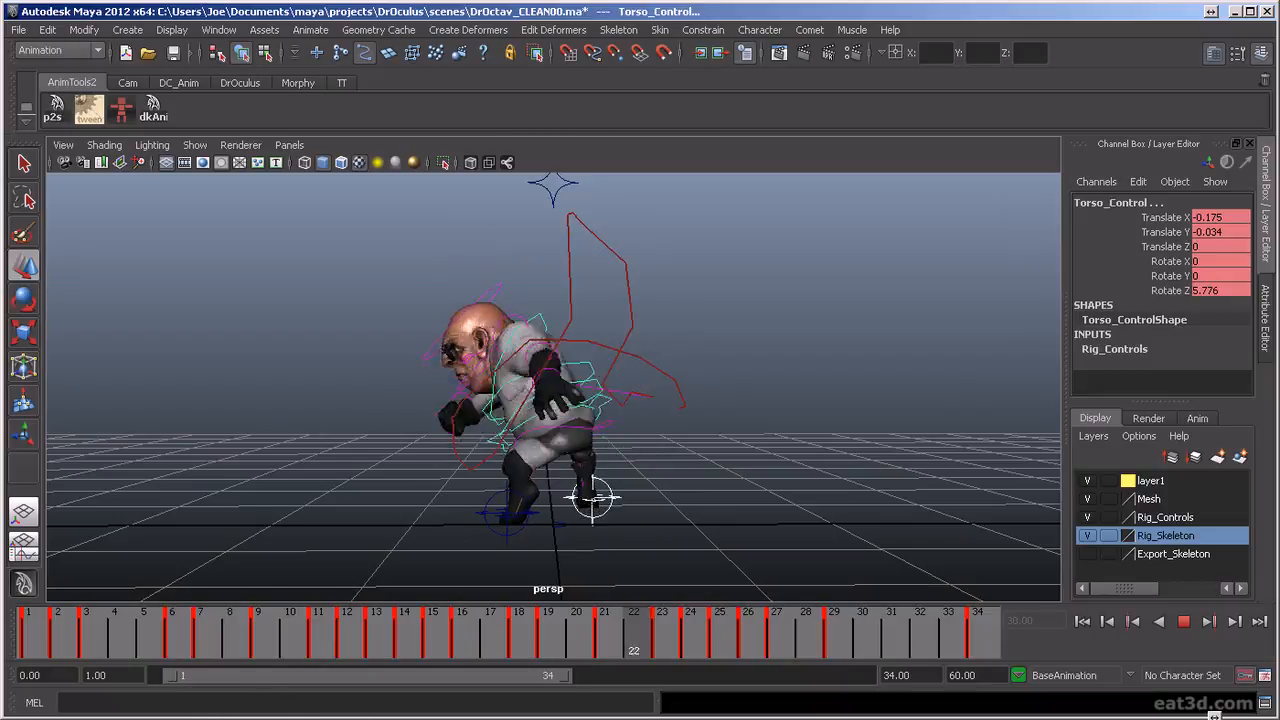
pyautogui.hotkey('alt', 'v')
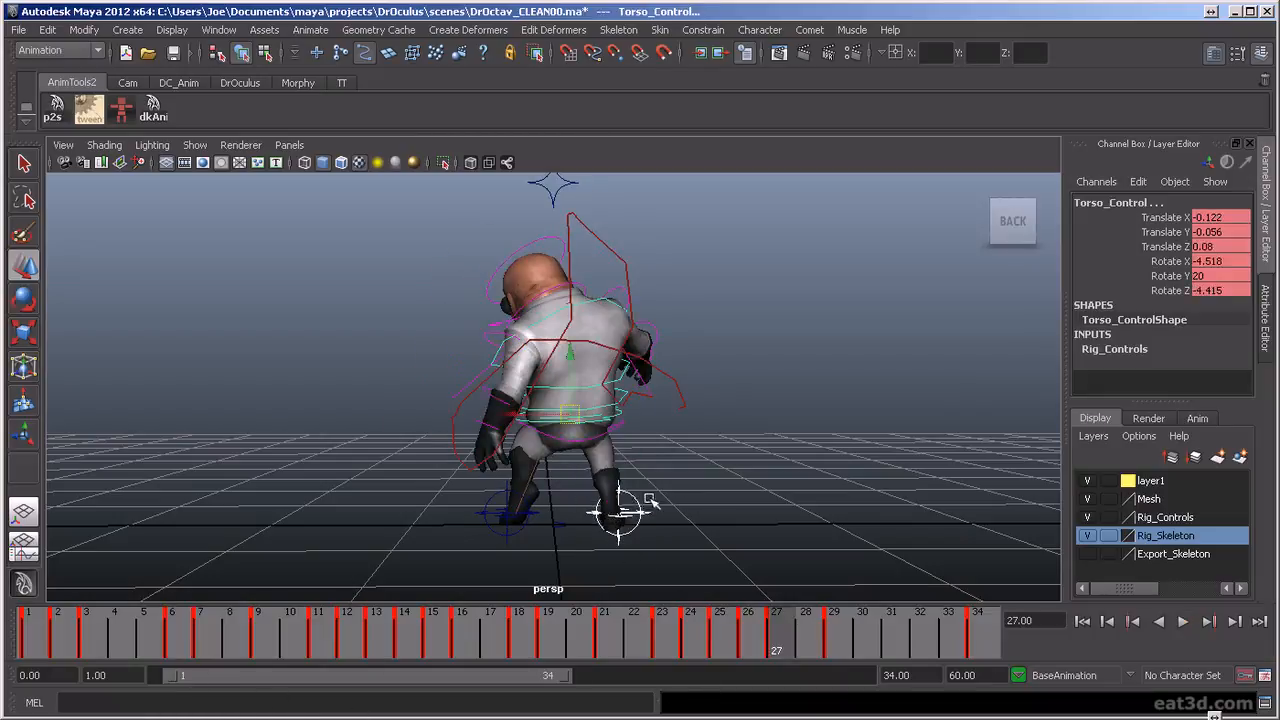
# Select only the right foot's controls and scrub frames 23 to 34 to examine how the foot returns to rest
pyautogui.click(643, 500)
pyautogui.moveTo(660, 529); pyautogui.dragTo(664, 533)
pyautogui.click(861, 556)
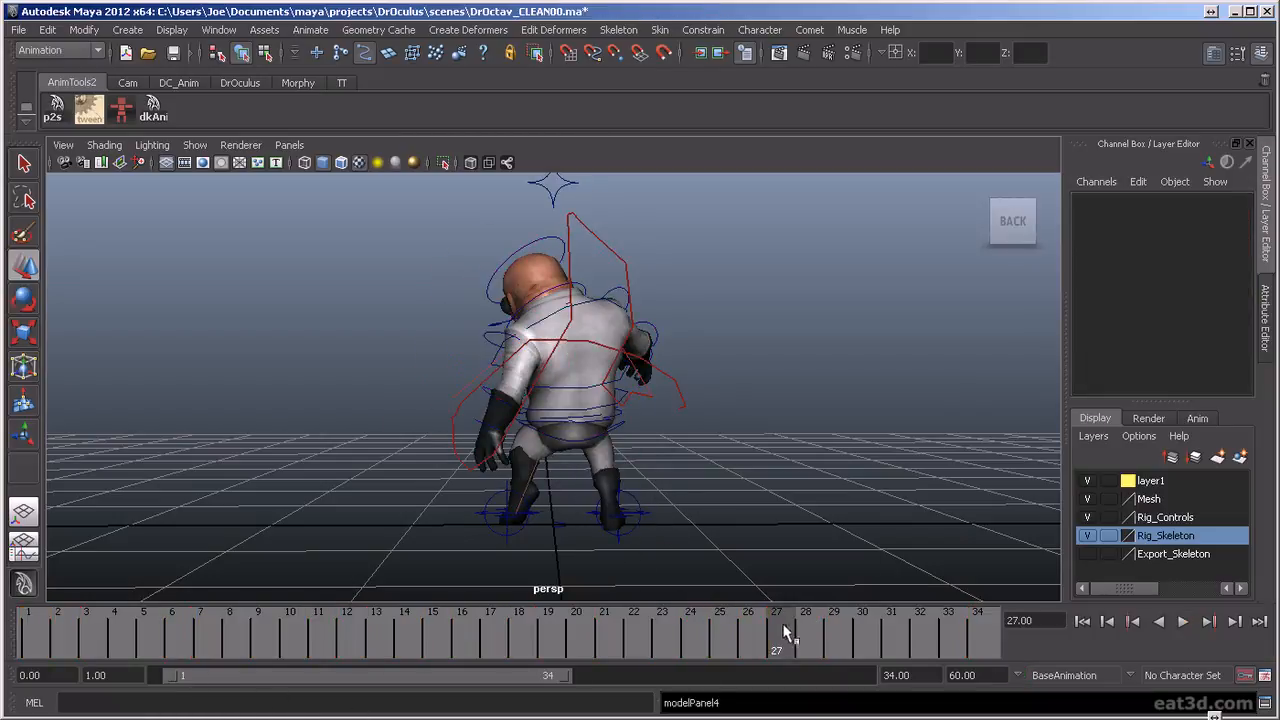
pyautogui.click(632, 518)
pyautogui.hotkey('alt', 'v')
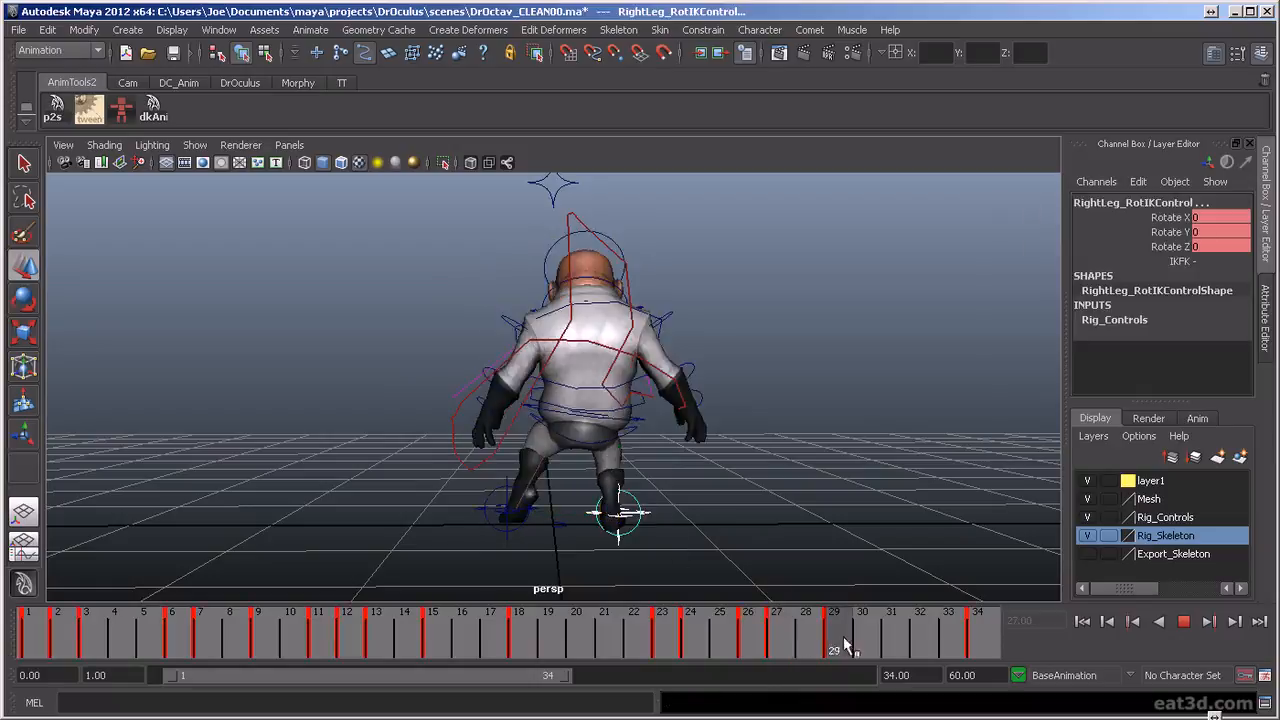
pyautogui.moveTo(888, 652)
pyautogui.mouseDown()
pyautogui.moveTo(689, 652)
pyautogui.moveTo(777, 651)
pyautogui.moveTo(748, 650)
pyautogui.mouseUp()
pyautogui.click(970, 631)
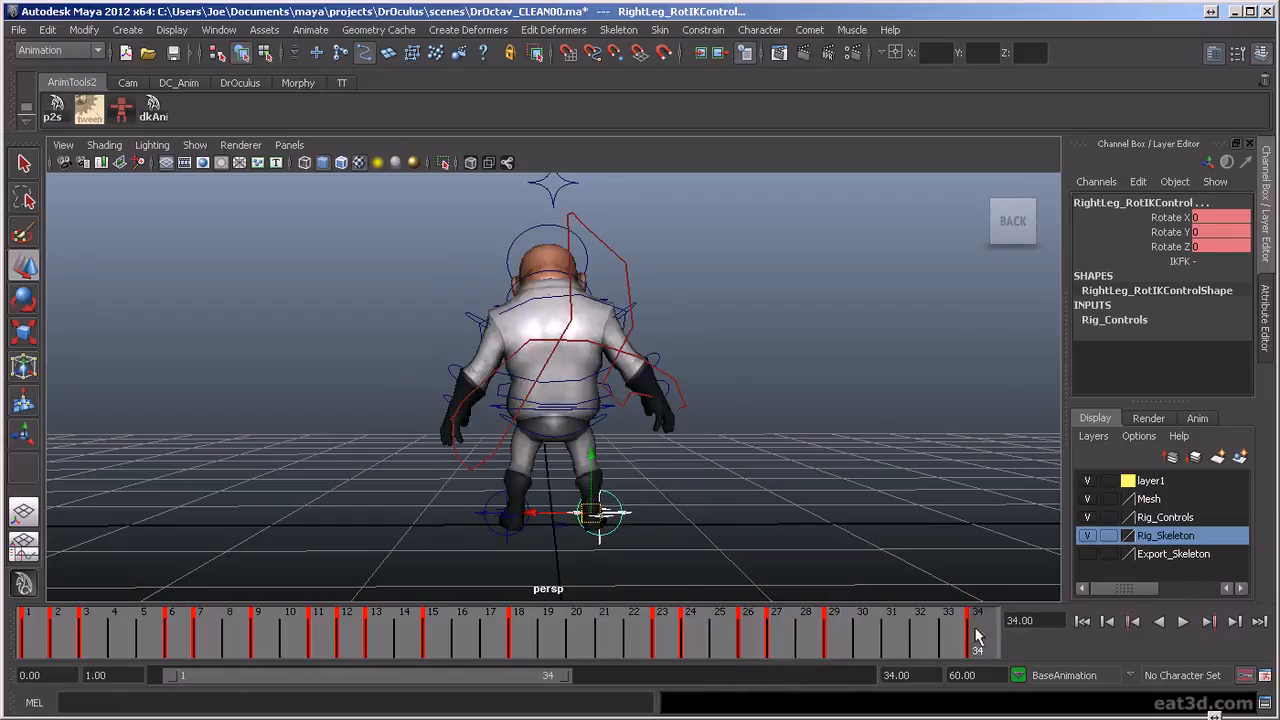
pyautogui.moveTo(975, 640); pyautogui.dragTo(727, 651)
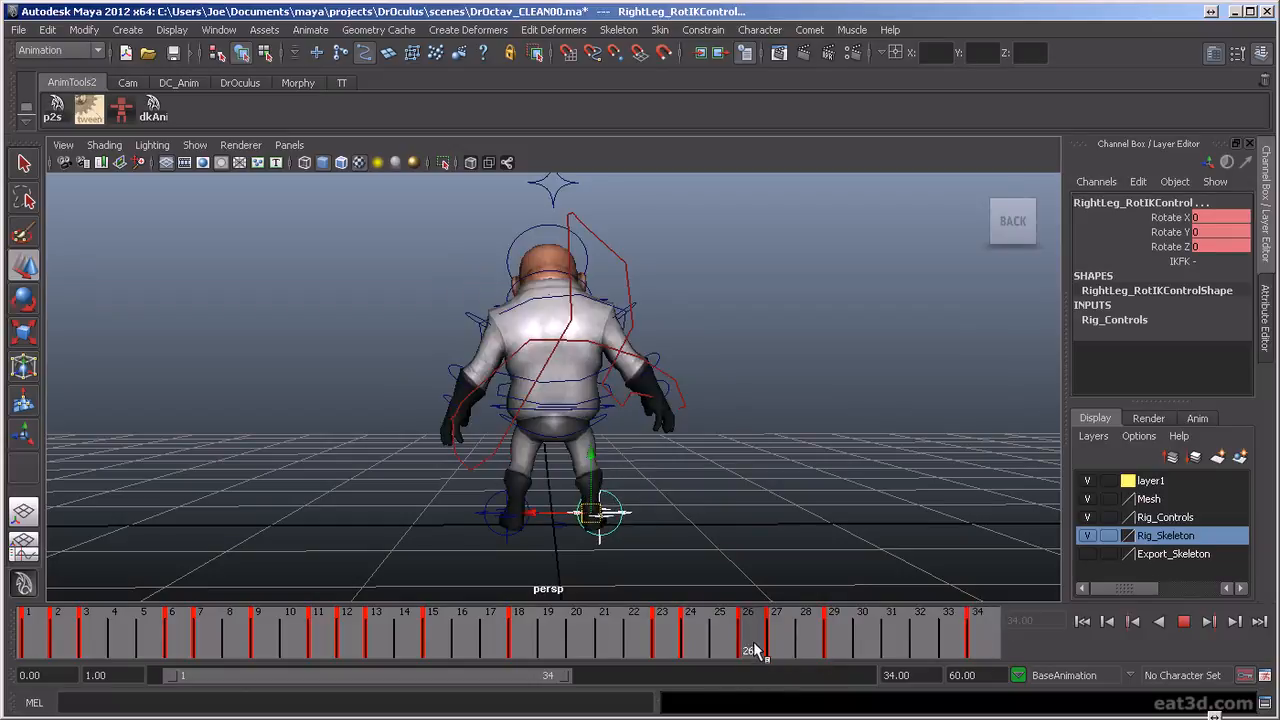
pyautogui.hotkey('alt', 'v')
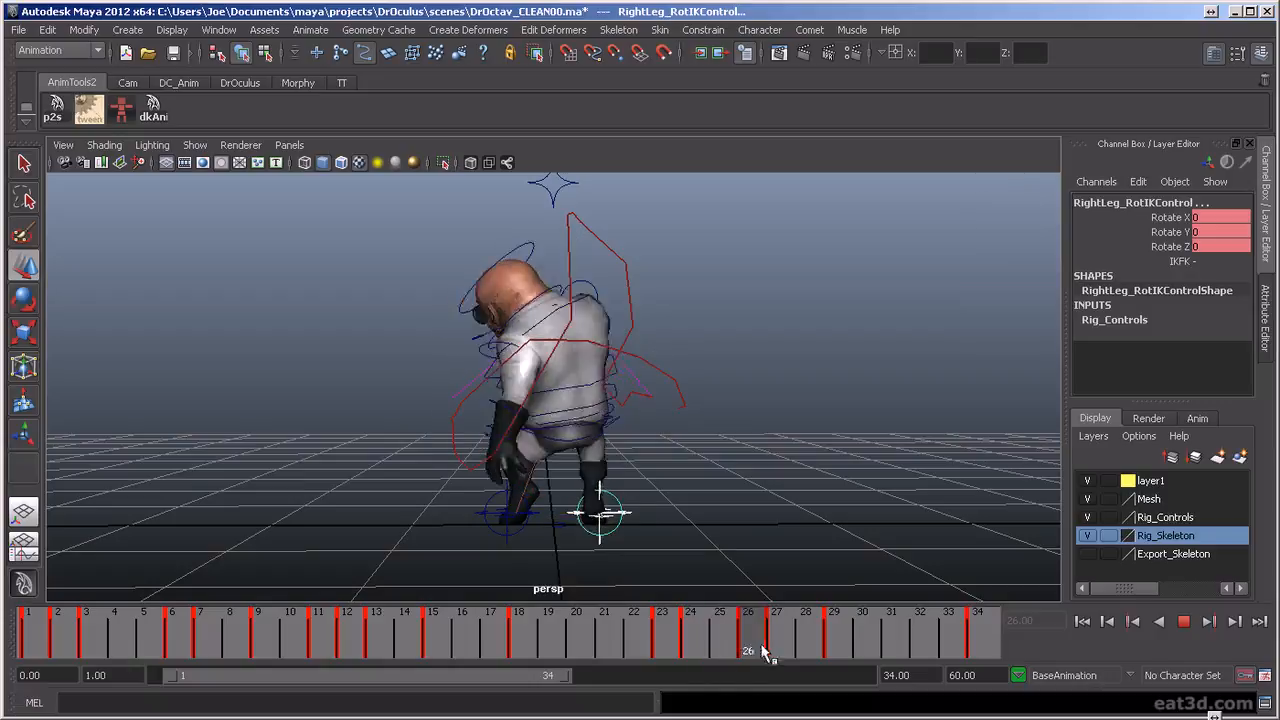
pyautogui.moveTo(680, 668)
pyautogui.mouseDown()
pyautogui.moveTo(783, 671)
pyautogui.moveTo(660, 672)
pyautogui.moveTo(751, 674)
pyautogui.moveTo(660, 686)
pyautogui.moveTo(609, 644)
pyautogui.moveTo(691, 641)
pyautogui.moveTo(771, 663)
pyautogui.moveTo(695, 668)
pyautogui.moveTo(829, 686)
pyautogui.moveTo(755, 695)
pyautogui.mouseUp()
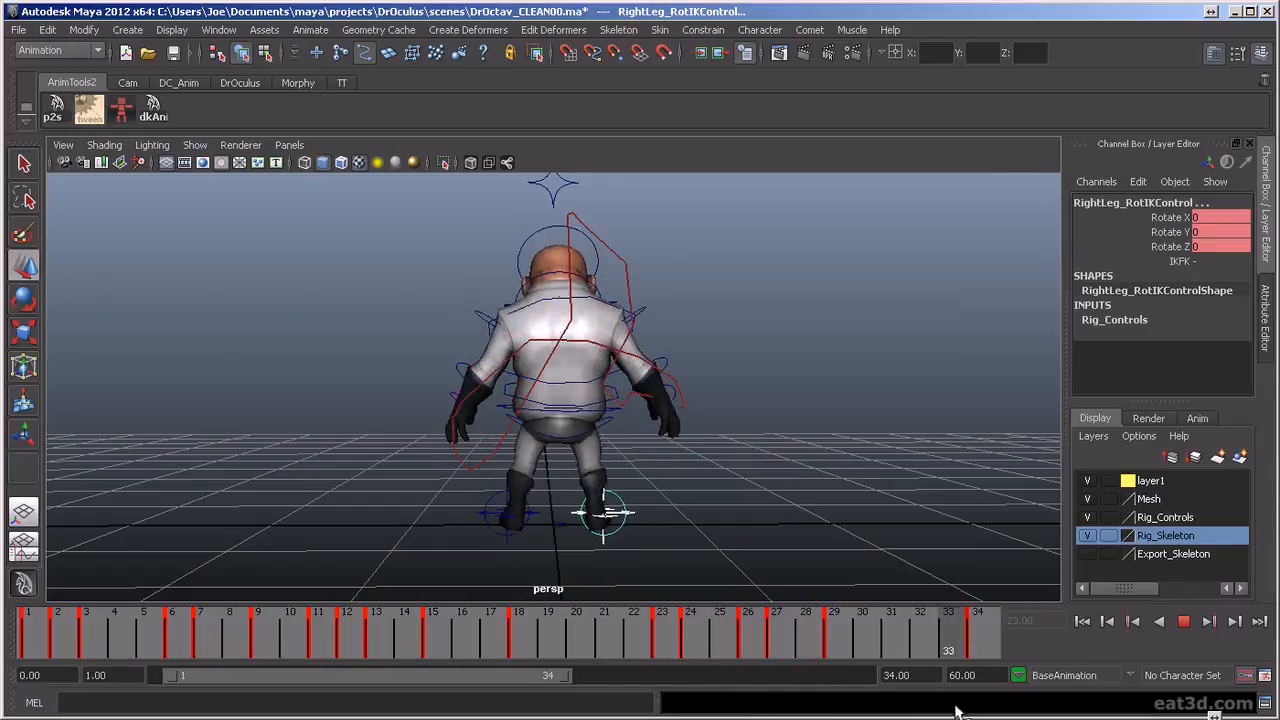
# Show the right leg IK control's Translate X, Y and Z curves in the Graph Editor
pyautogui.press('space')
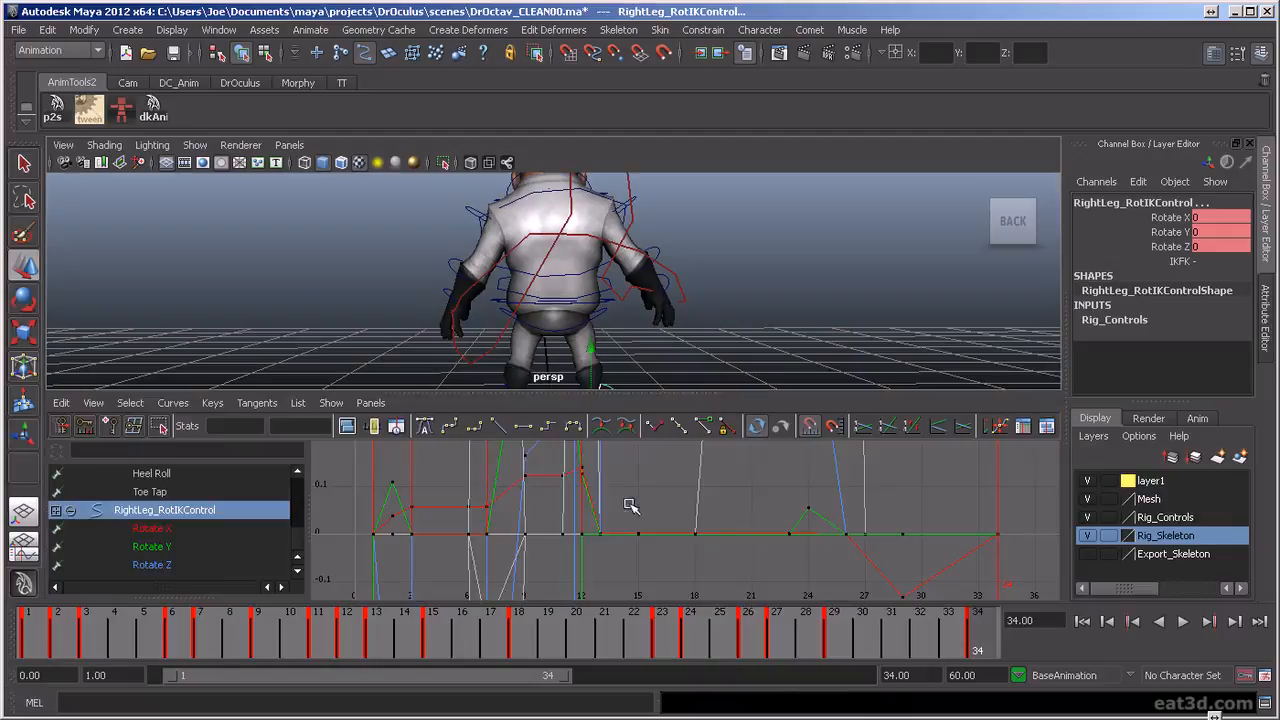
pyautogui.press('a')
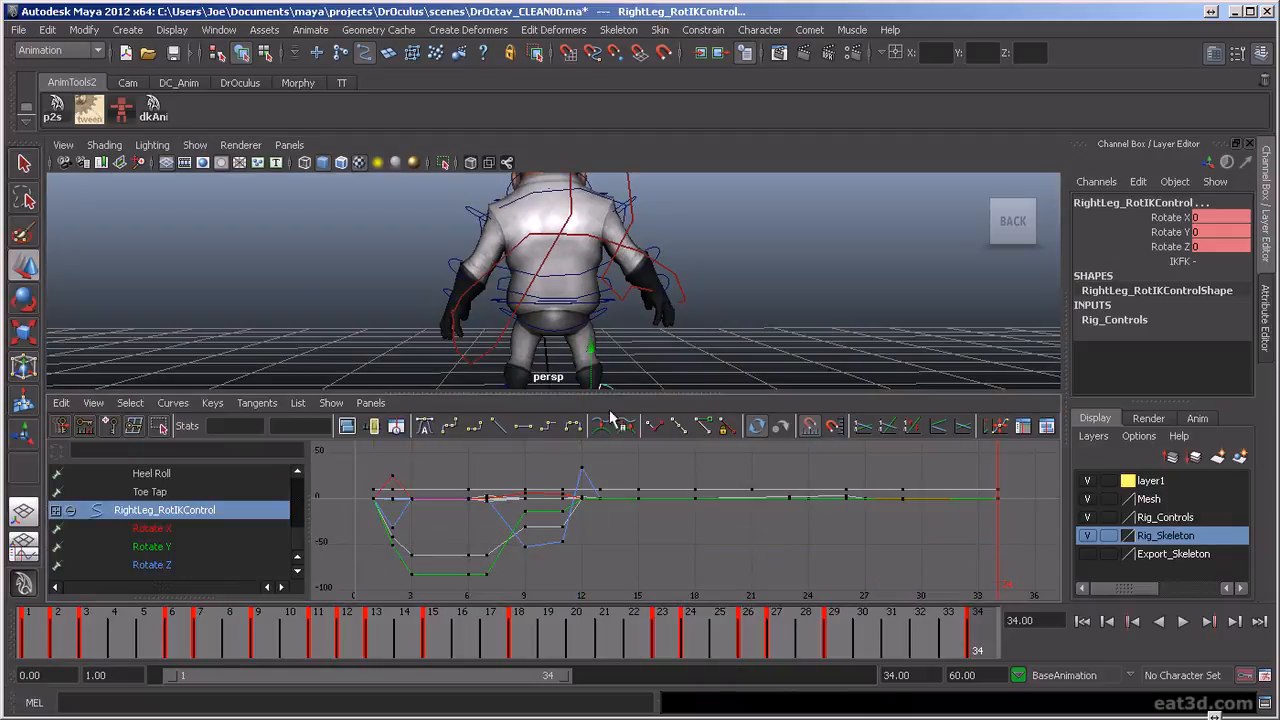
pyautogui.scroll(5, 190, 533)
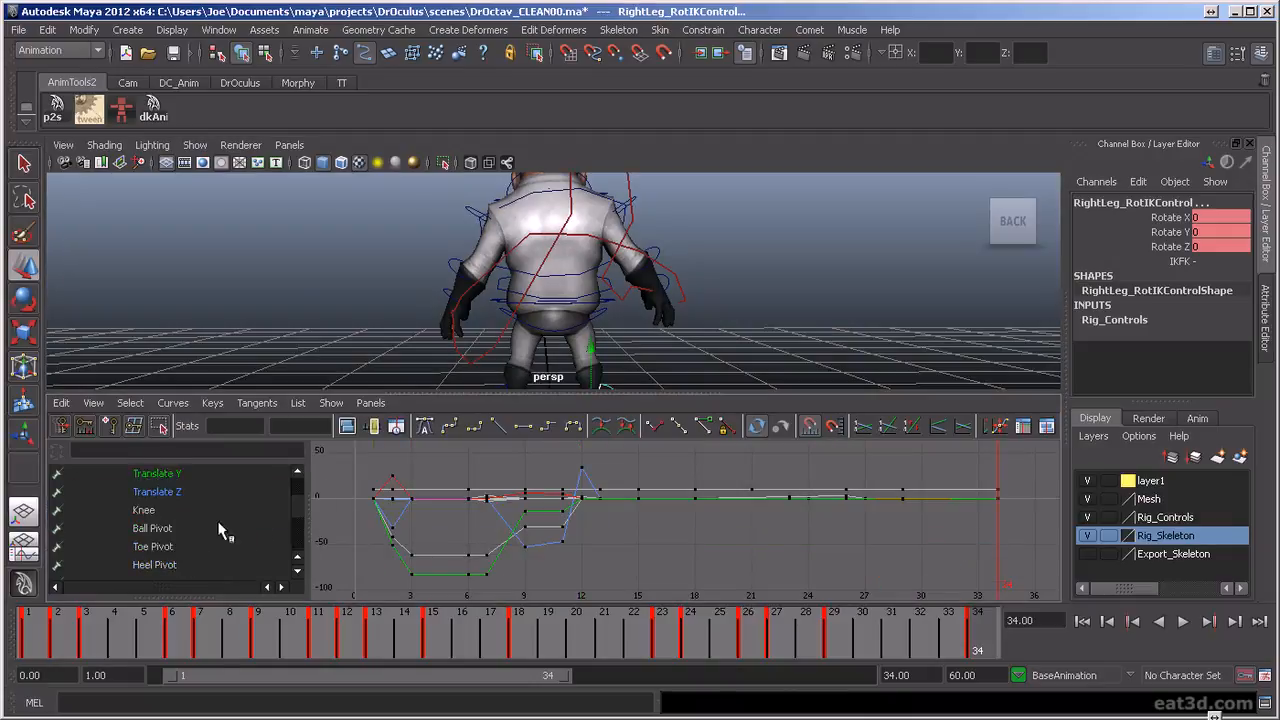
pyautogui.moveTo(187, 533); pyautogui.dragTo(190, 566)
pyautogui.press('f')
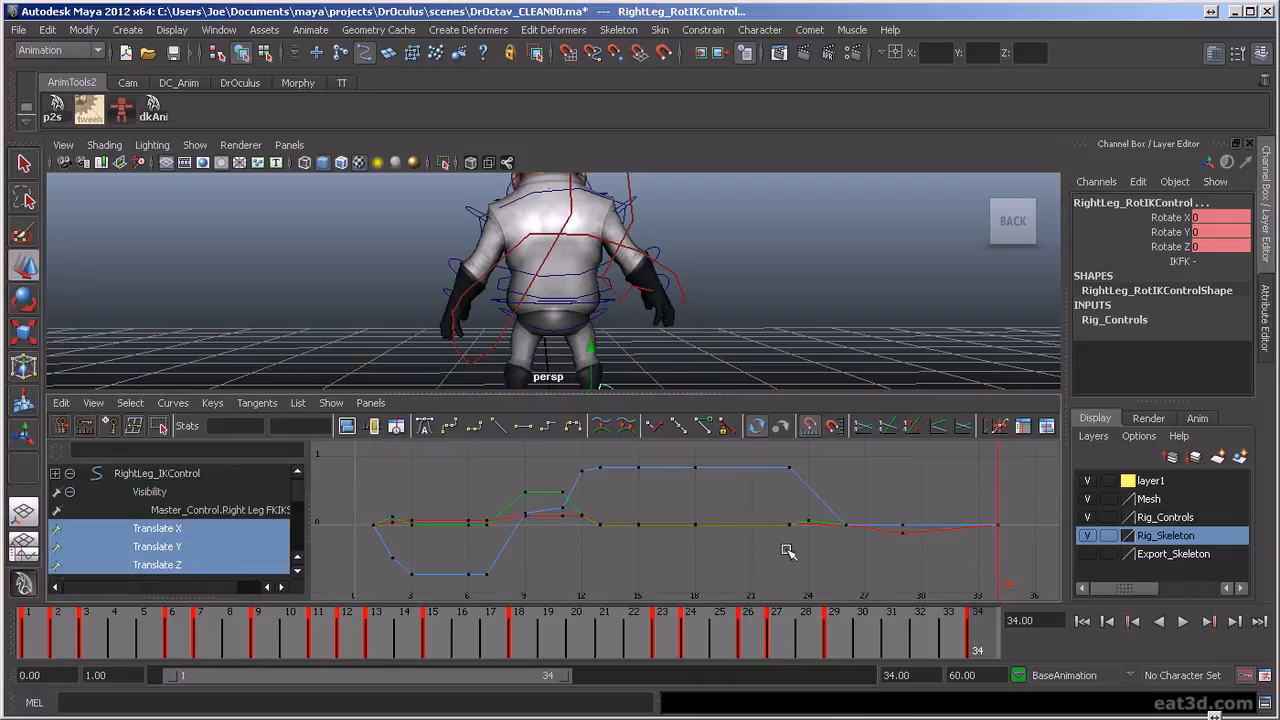
pyautogui.rightClick(980, 630)
pyautogui.moveTo(1036, 680)
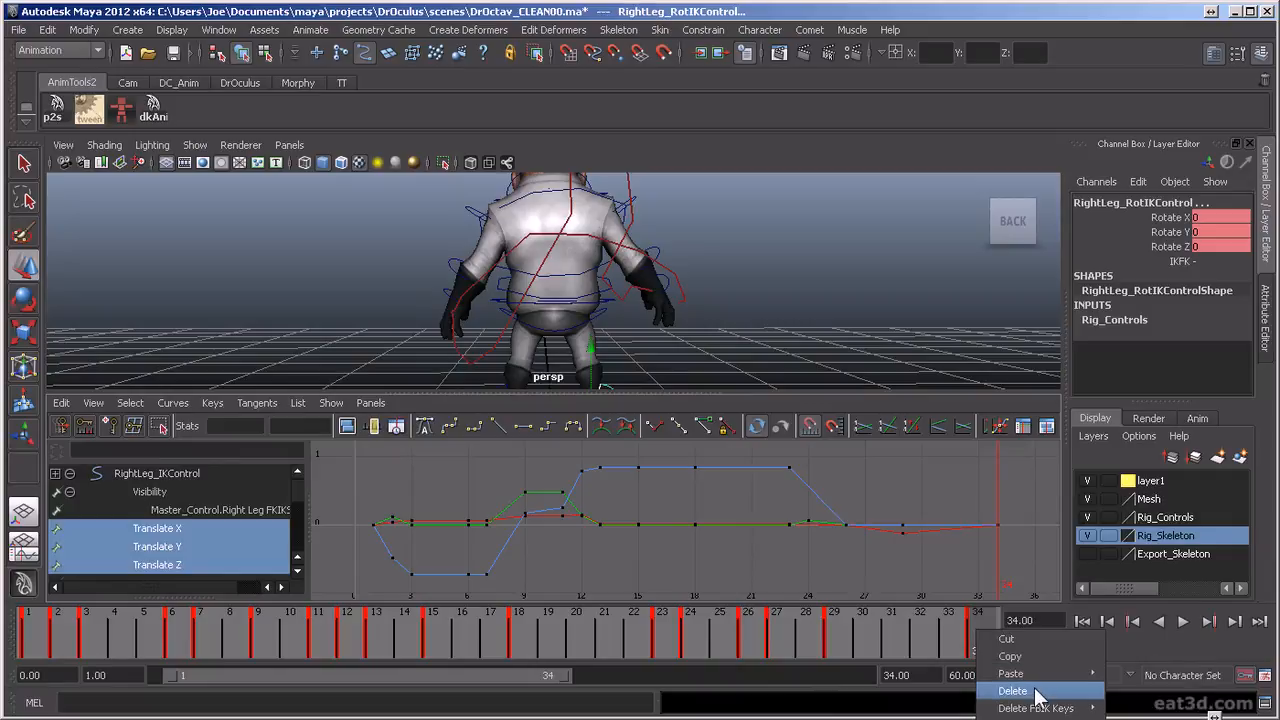
pyautogui.click(1036, 690)
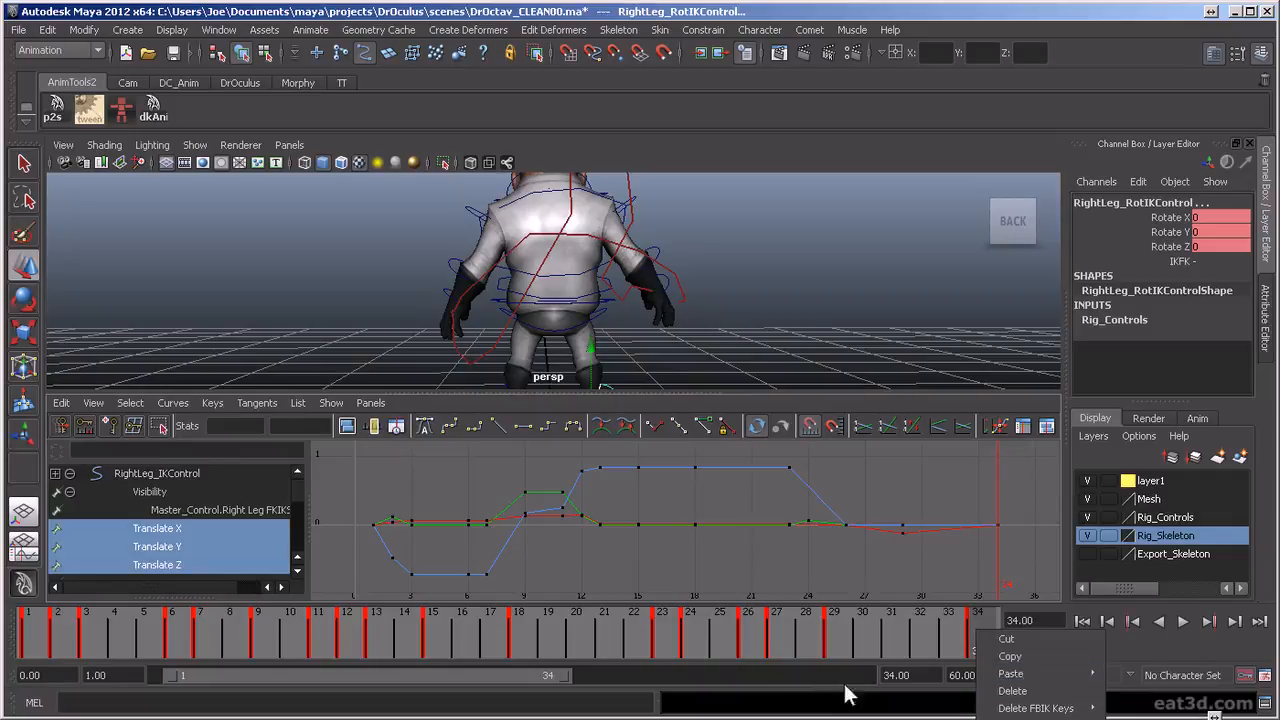
# Play the animation in the full-size perspective view from behind to review the final frames
pyautogui.hotkey('alt', 'v')
pyautogui.hotkey('alt', 'v')
pyautogui.press('space')
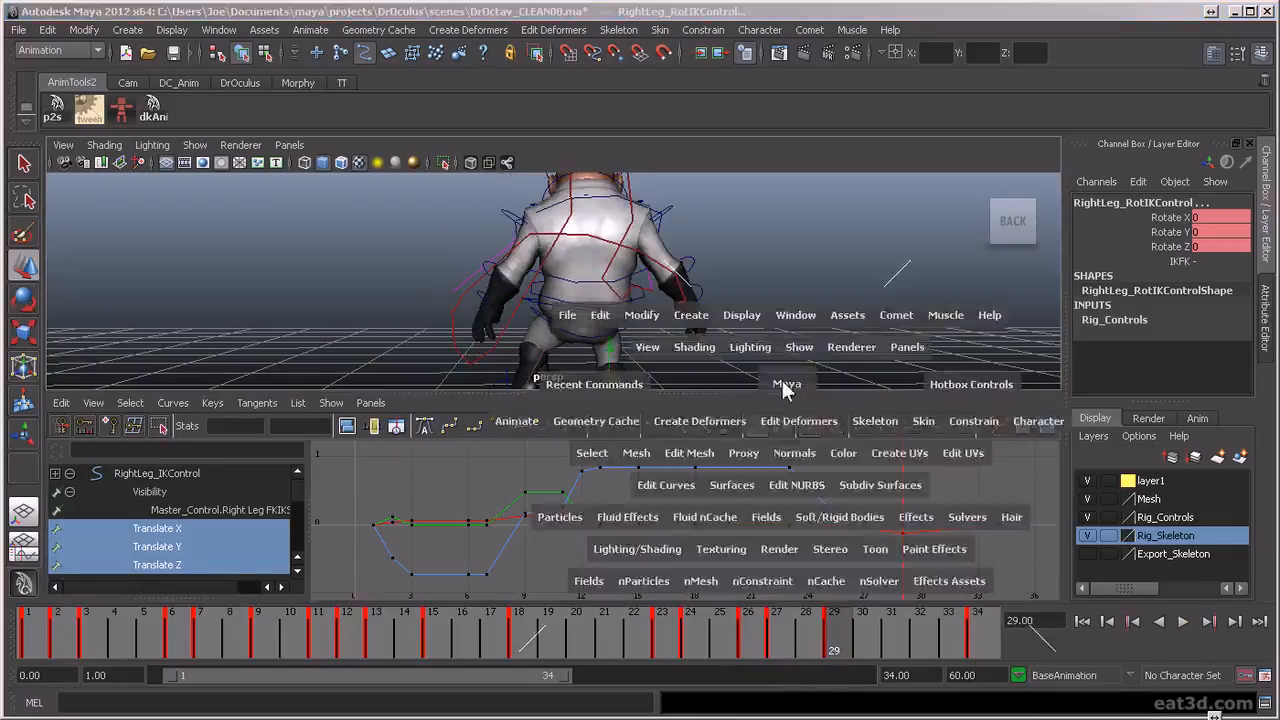
pyautogui.hotkey('alt', 'v')
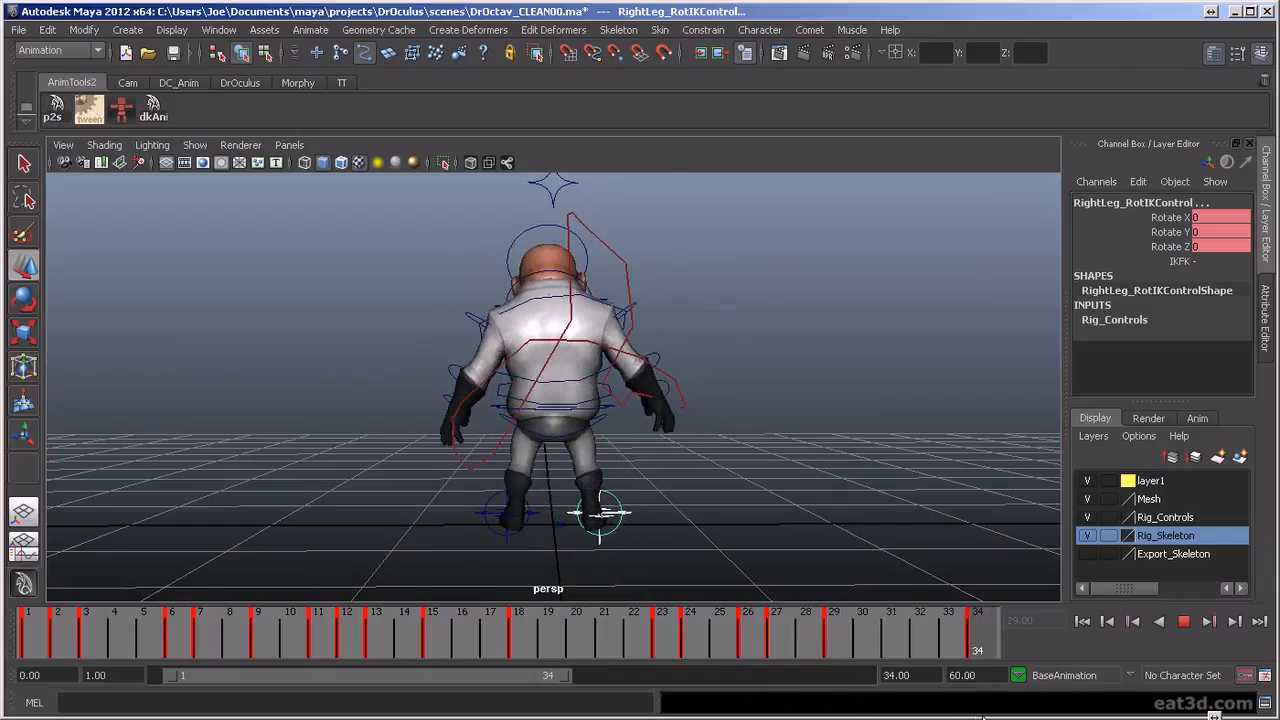
# Play and scrub frames 23 to 29 from behind to examine how the right foot slides back to rest
pyautogui.click(829, 648)
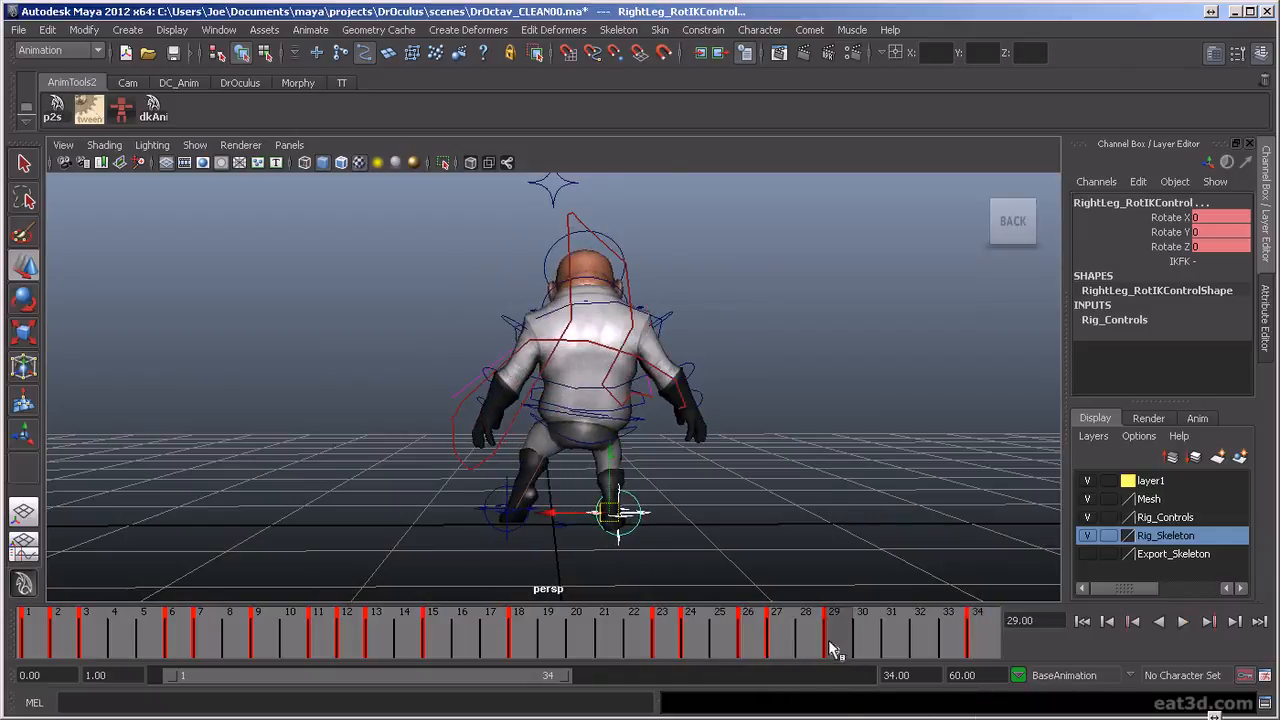
pyautogui.hotkey('alt', 'v')
pyautogui.moveTo(655, 668)
pyautogui.mouseDown()
pyautogui.moveTo(777, 675)
pyautogui.moveTo(758, 677)
pyautogui.mouseUp()
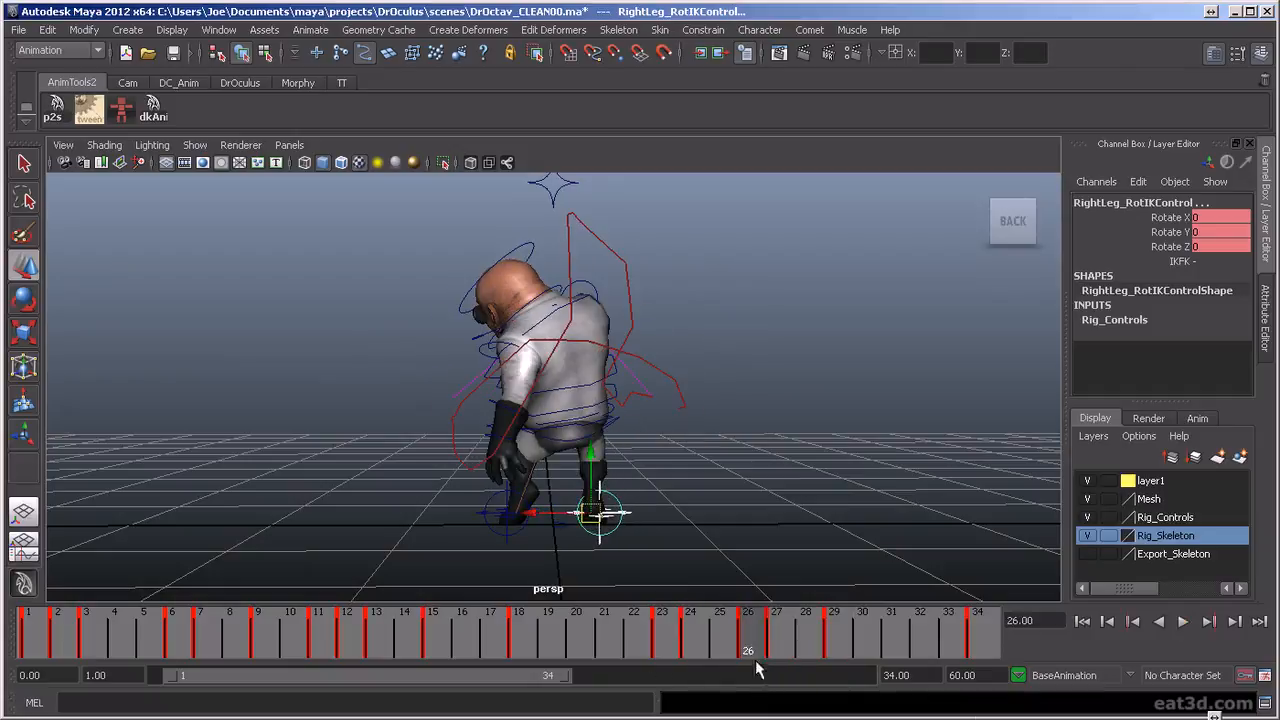
pyautogui.hotkey('alt', 'v')
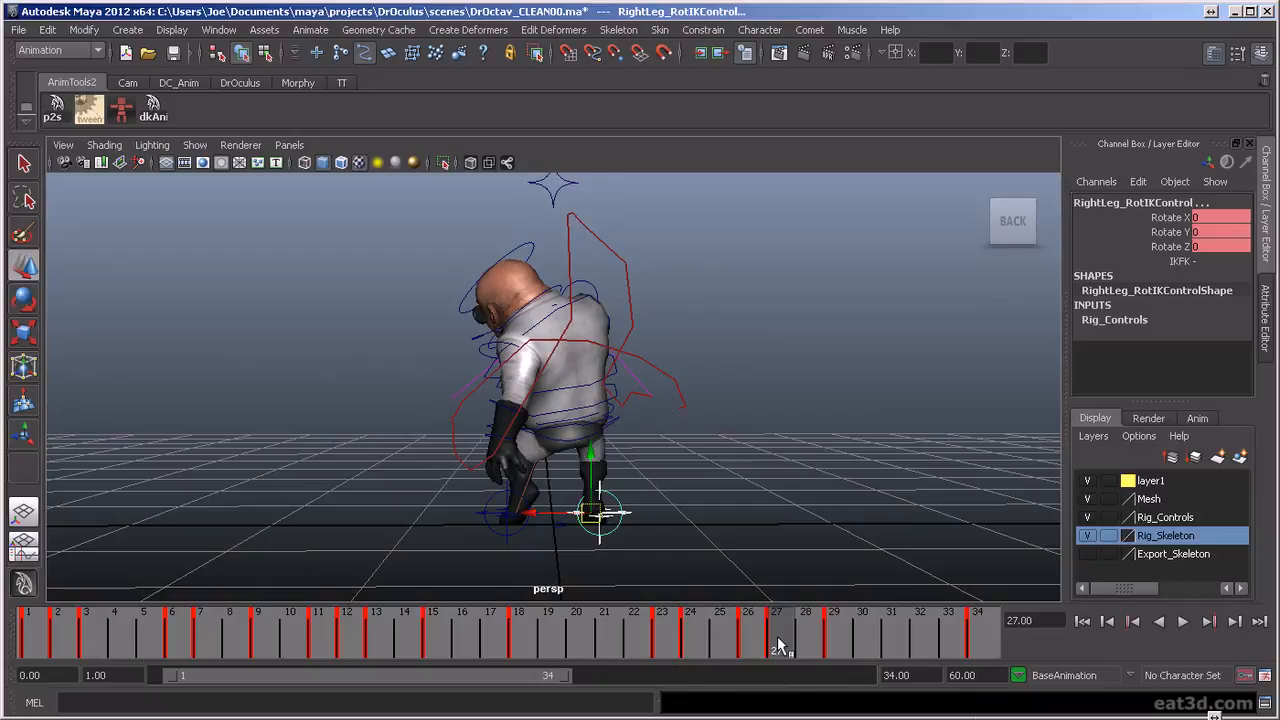
pyautogui.hotkey('alt', 'v')
pyautogui.hotkey('alt', 'v')
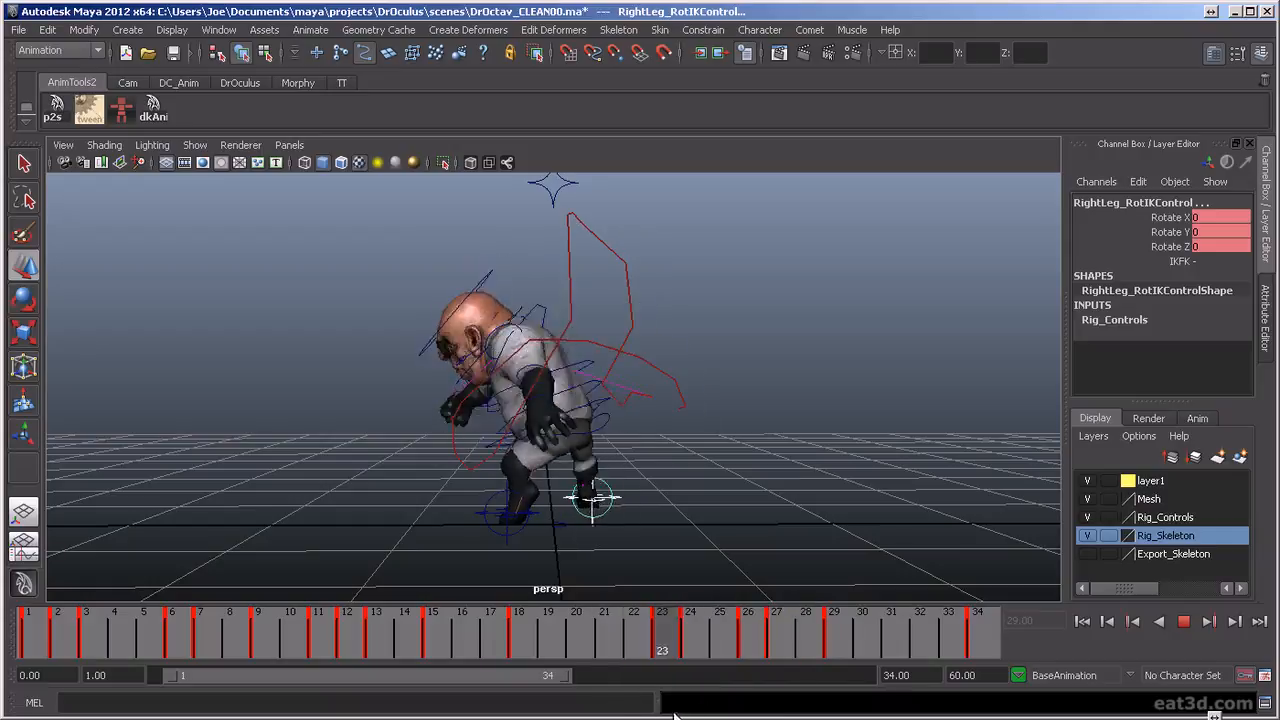
pyautogui.hotkey('alt', 'v')
pyautogui.keyDown('alt'); pyautogui.moveTo(682, 590); pyautogui.dragTo(661, 553); pyautogui.keyUp('alt')
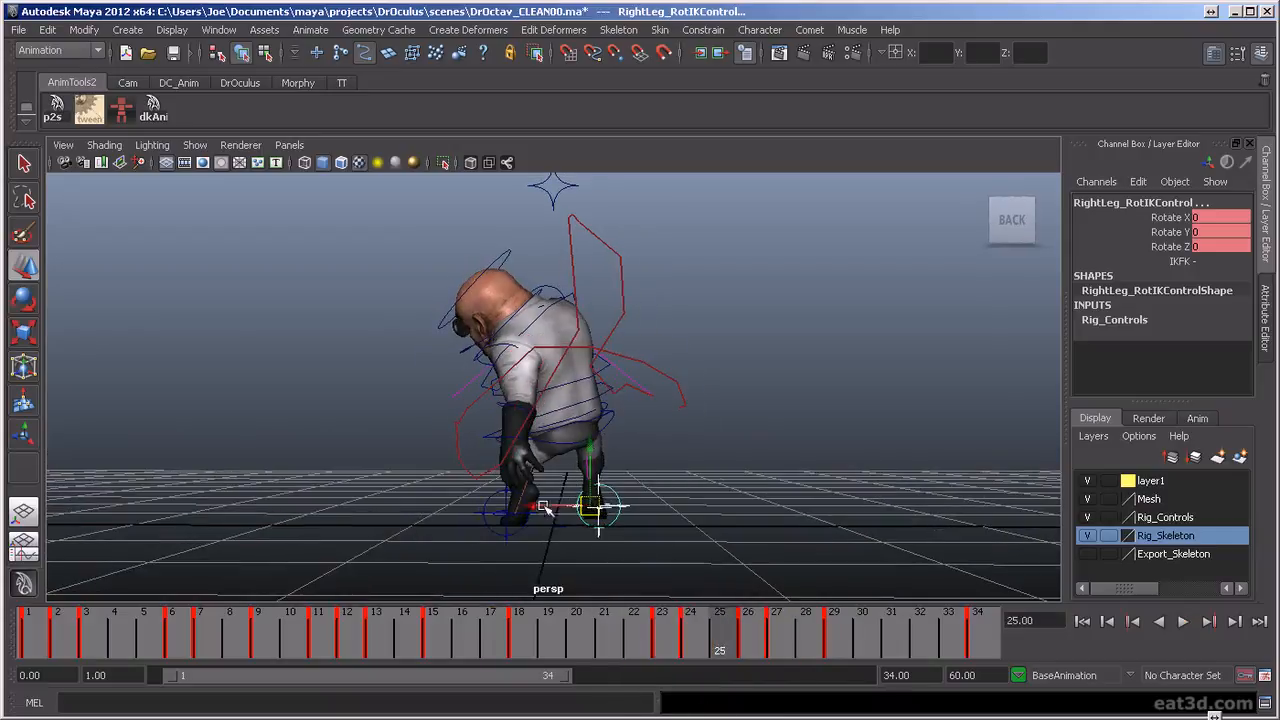
# Shift the right leg IK control sideways, keying Translate X at -0.052 on frame 25 and -0.026 on frame 26
pyautogui.click(740, 645)
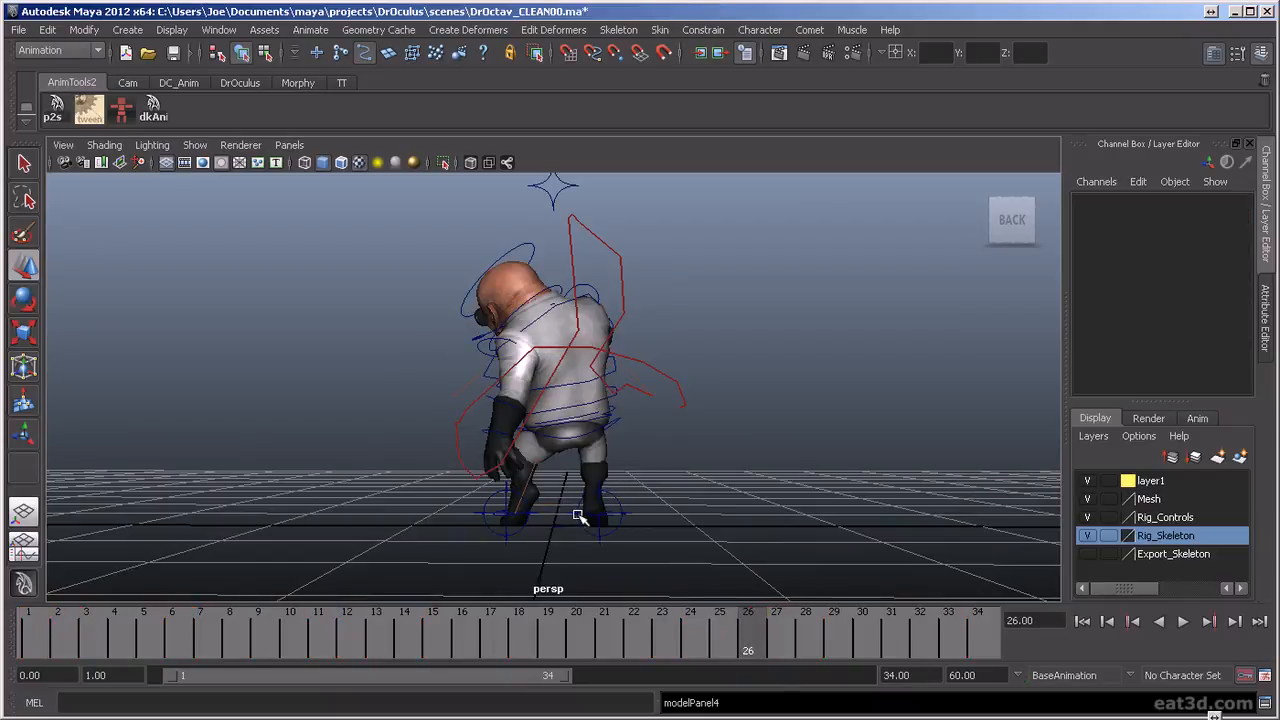
pyautogui.click(579, 517)
pyautogui.hotkey('alt', 'v')
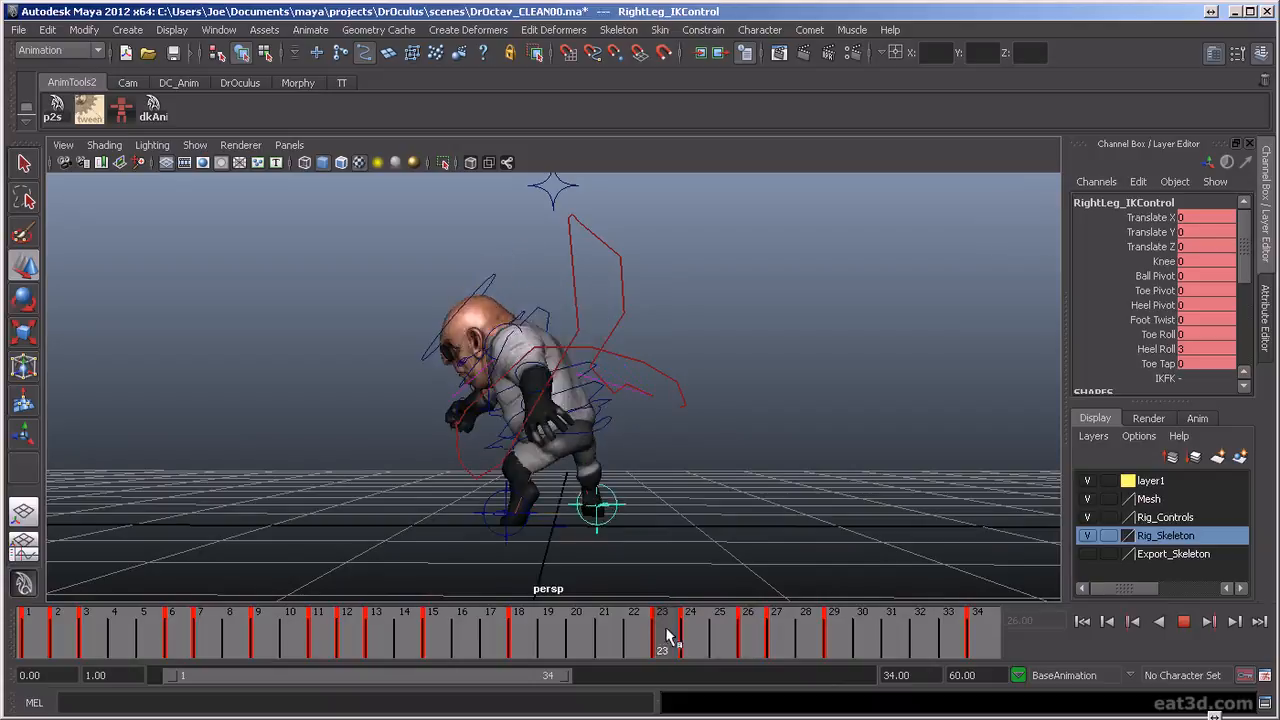
pyautogui.click(712, 637)
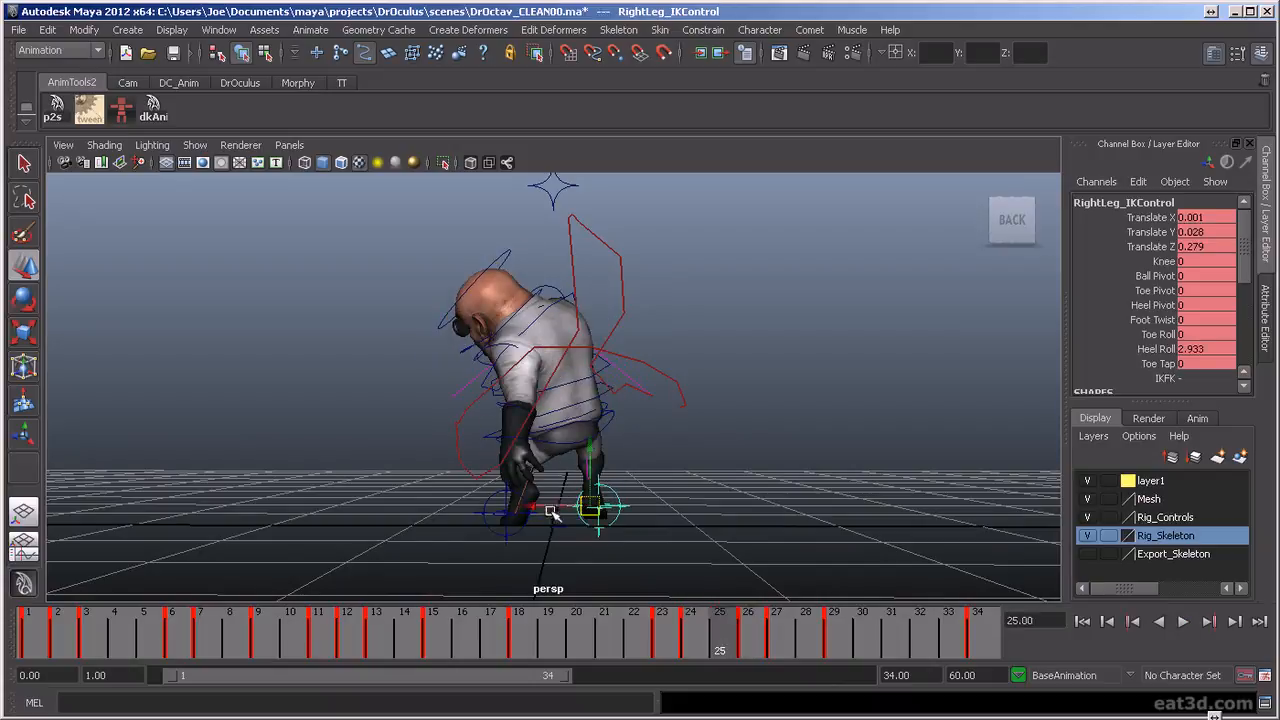
pyautogui.hotkey('alt', 'v')
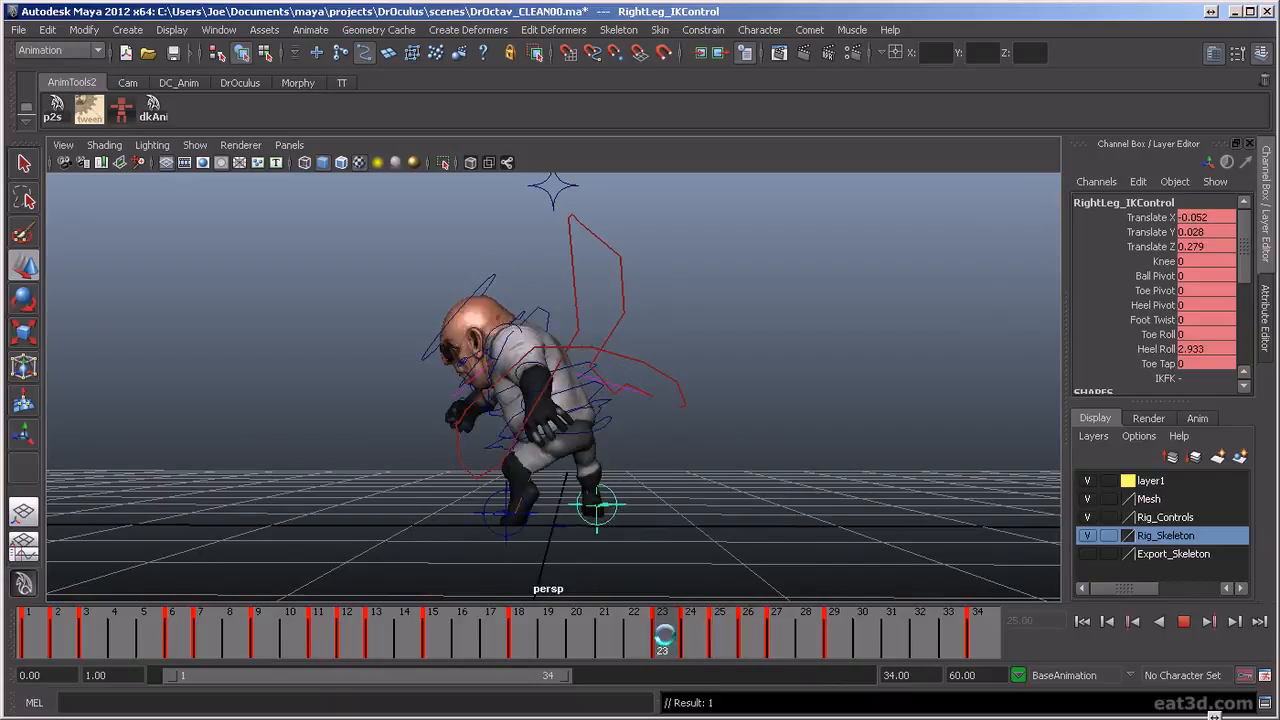
pyautogui.moveTo(775, 662)
pyautogui.mouseDown()
pyautogui.moveTo(677, 663)
pyautogui.moveTo(777, 680)
pyautogui.moveTo(748, 678)
pyautogui.mouseUp()
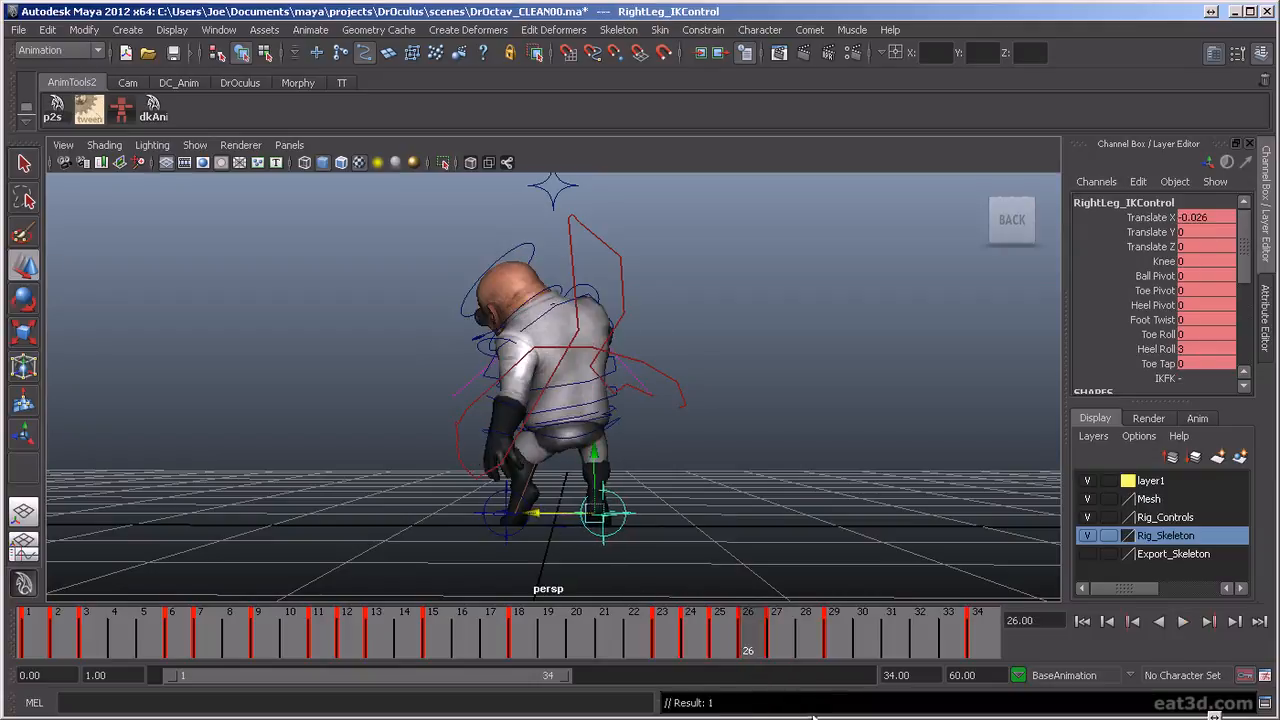
# Play the animation from behind to review the right foot's adjusted sideways return
pyautogui.moveTo(768, 641)
pyautogui.mouseDown()
pyautogui.moveTo(718, 654)
pyautogui.moveTo(892, 702)
pyautogui.mouseUp()
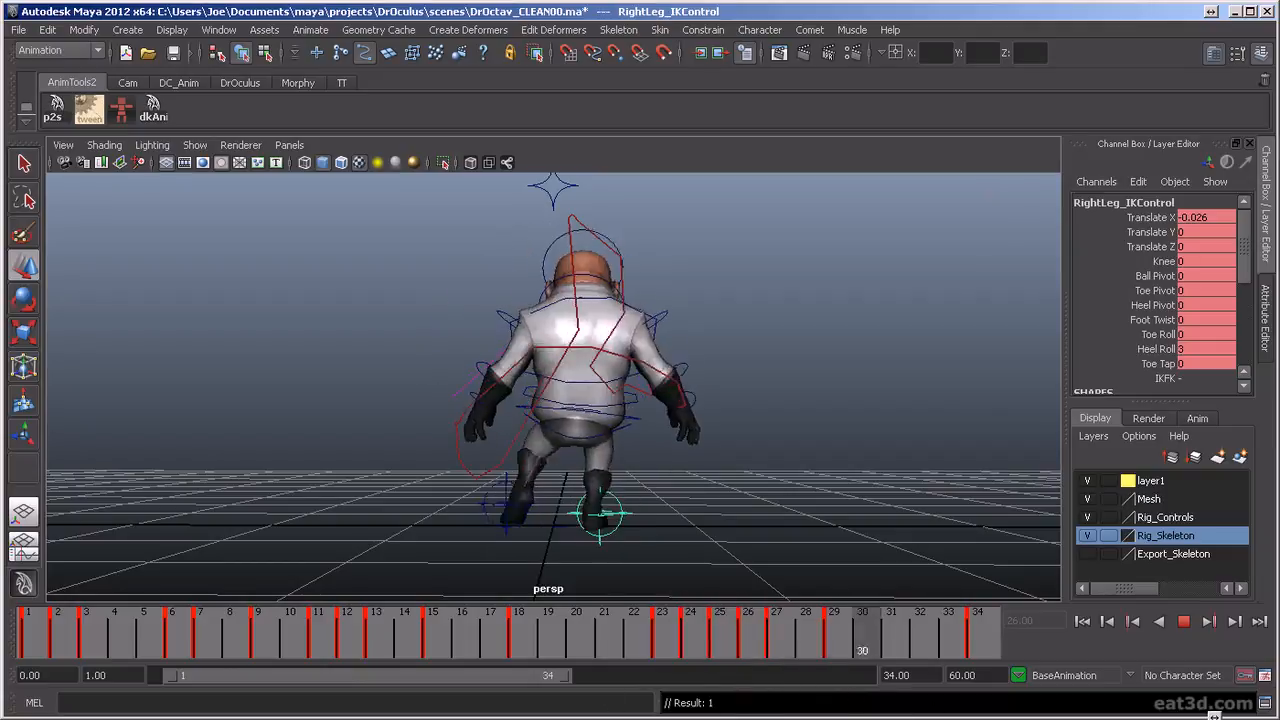
pyautogui.click(1183, 622)
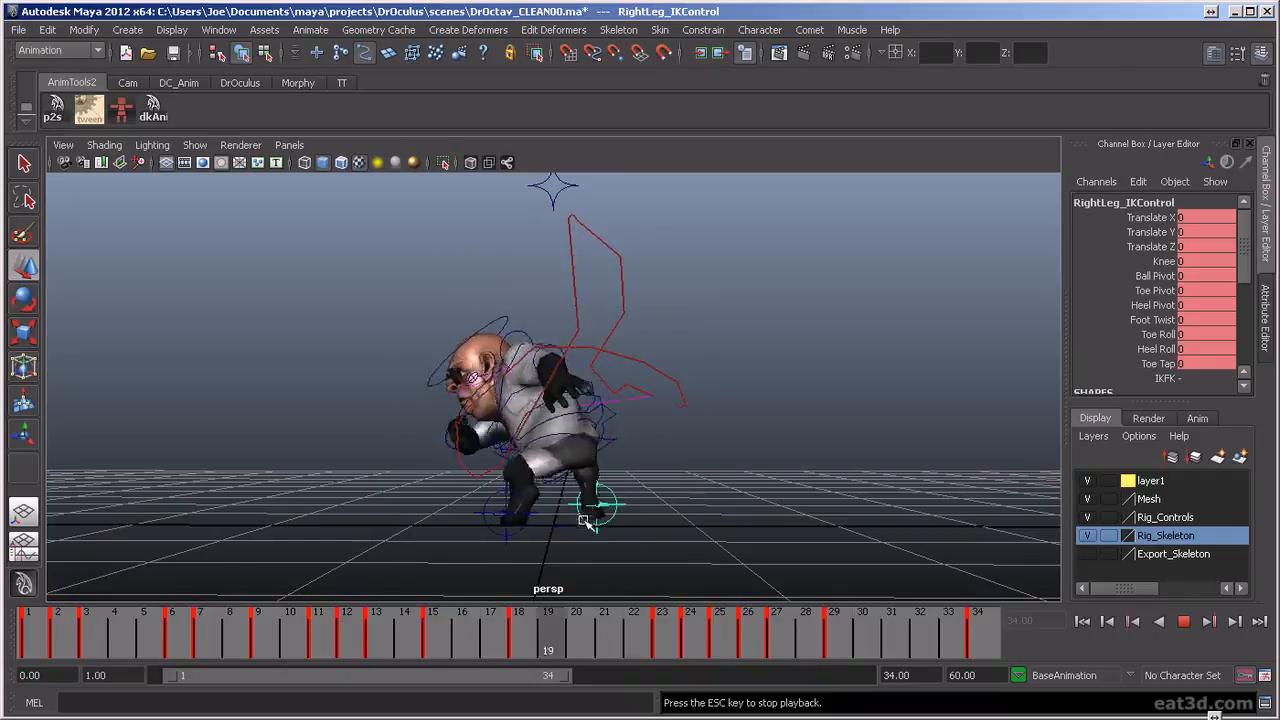
pyautogui.click(1181, 622)
# Reduce the dip in the right leg IK control's Translate X curve in the Graph Editor, bringing the frame 26 key to -0.00542
pyautogui.moveTo(707, 643)
pyautogui.mouseDown()
pyautogui.moveTo(722, 648)
pyautogui.moveTo(662, 652)
pyautogui.moveTo(690, 652)
pyautogui.mouseUp()
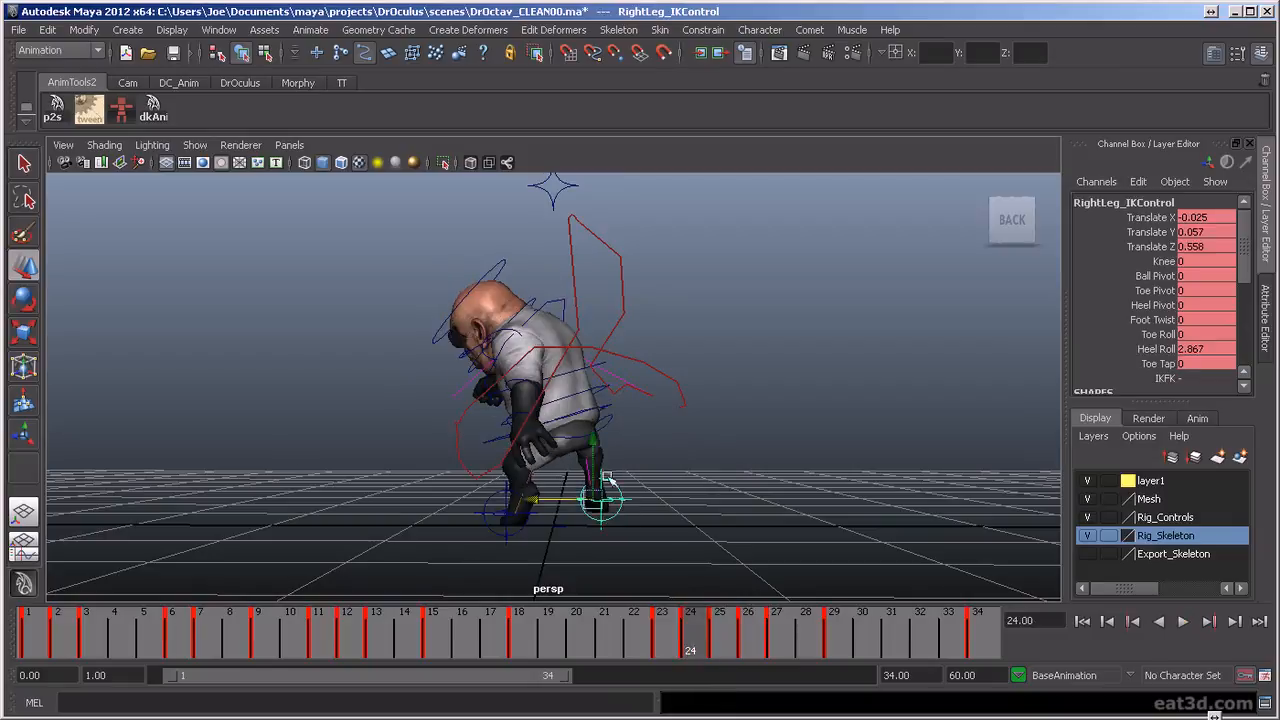
pyautogui.click(38, 549)
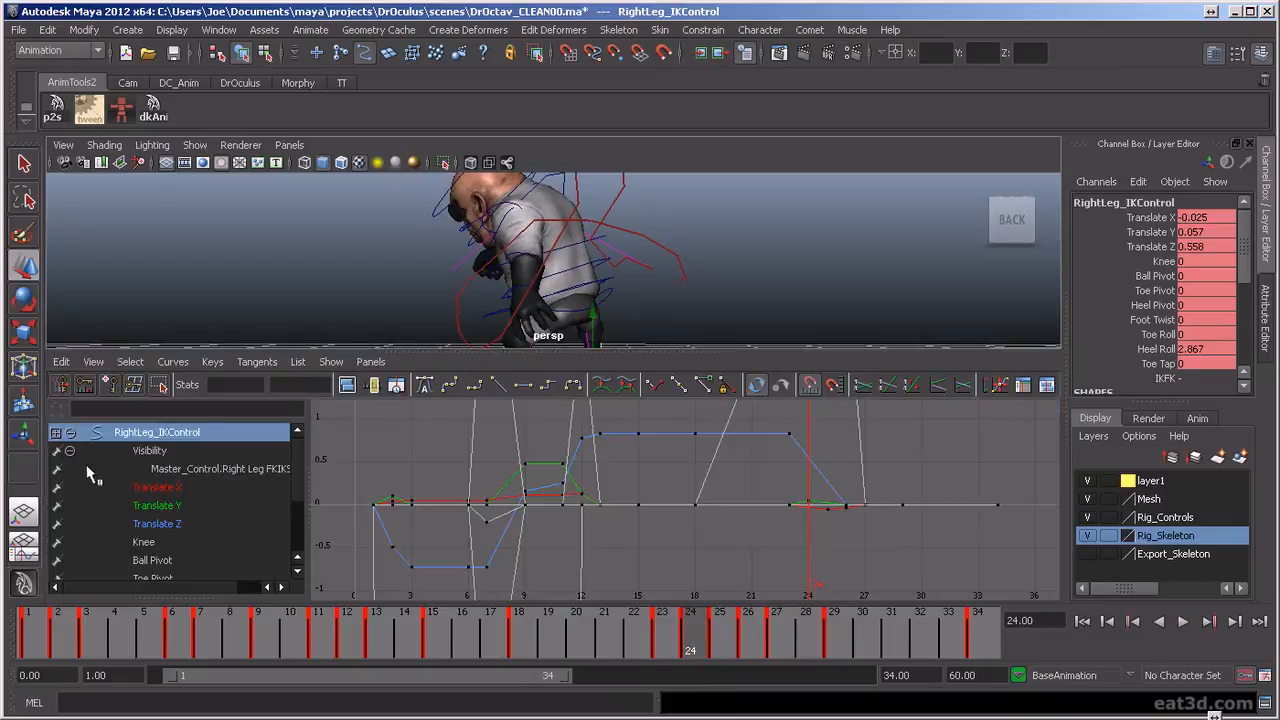
pyautogui.click(156, 488)
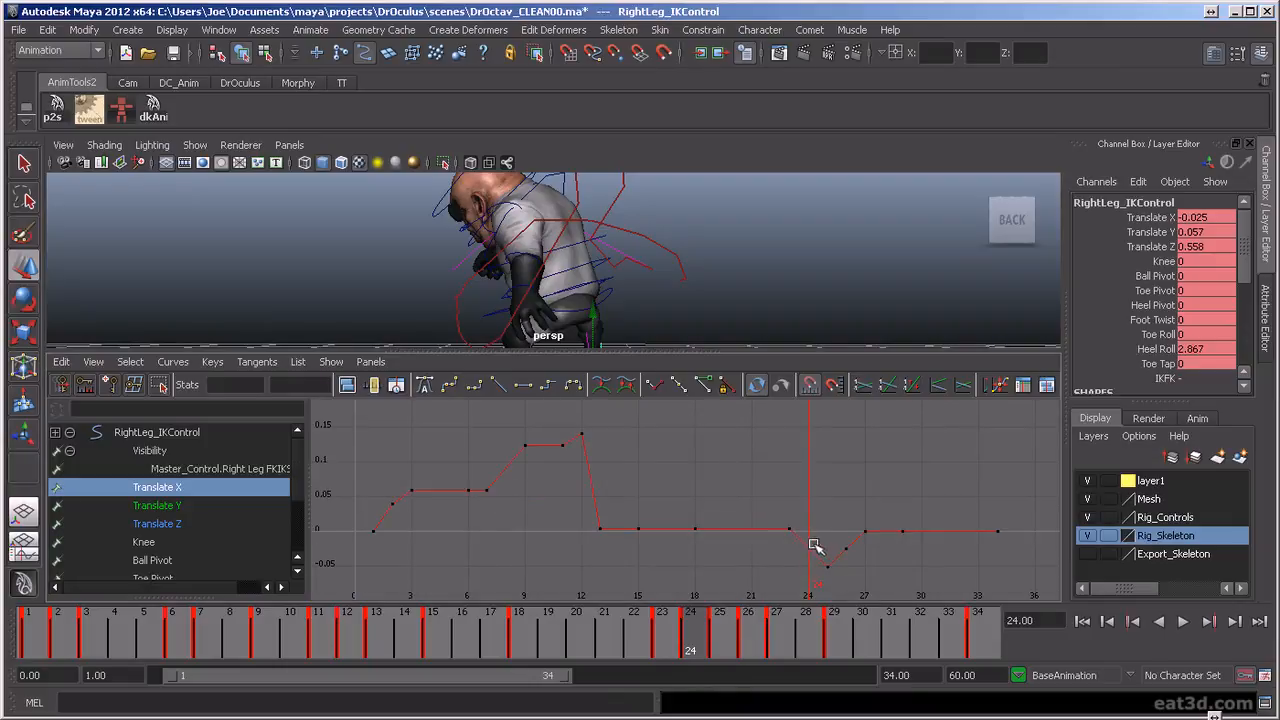
pyautogui.moveTo(866, 592); pyautogui.dragTo(866, 592)
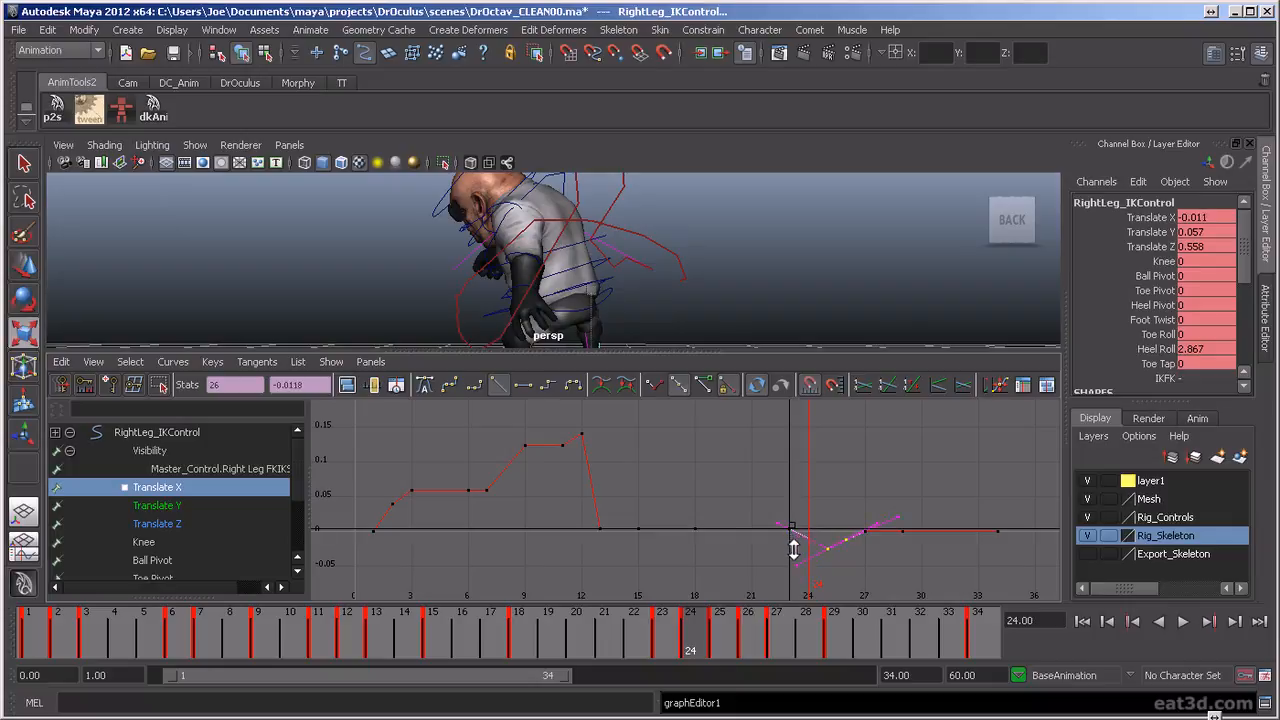
pyautogui.click(867, 555)
pyautogui.press('w')
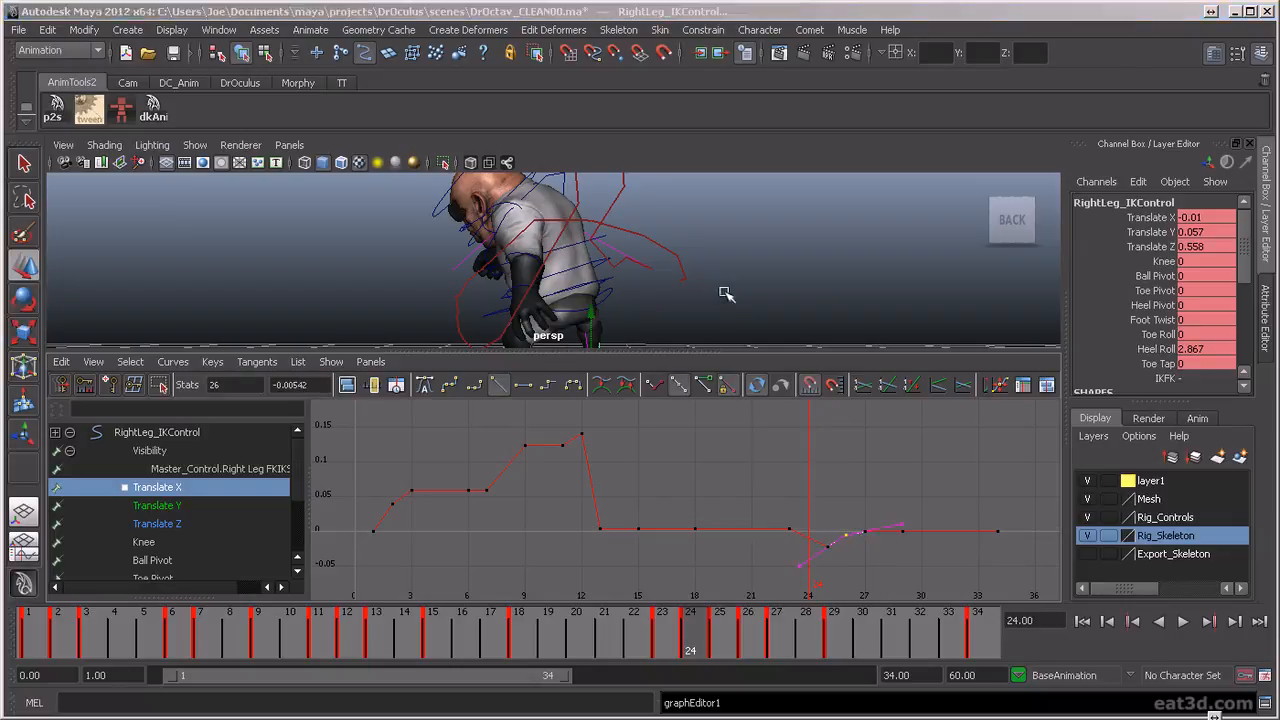
# Play the animation in the full-size perspective view from behind to review the smoothed right foot motion
pyautogui.press('space')
pyautogui.click(1182, 622)
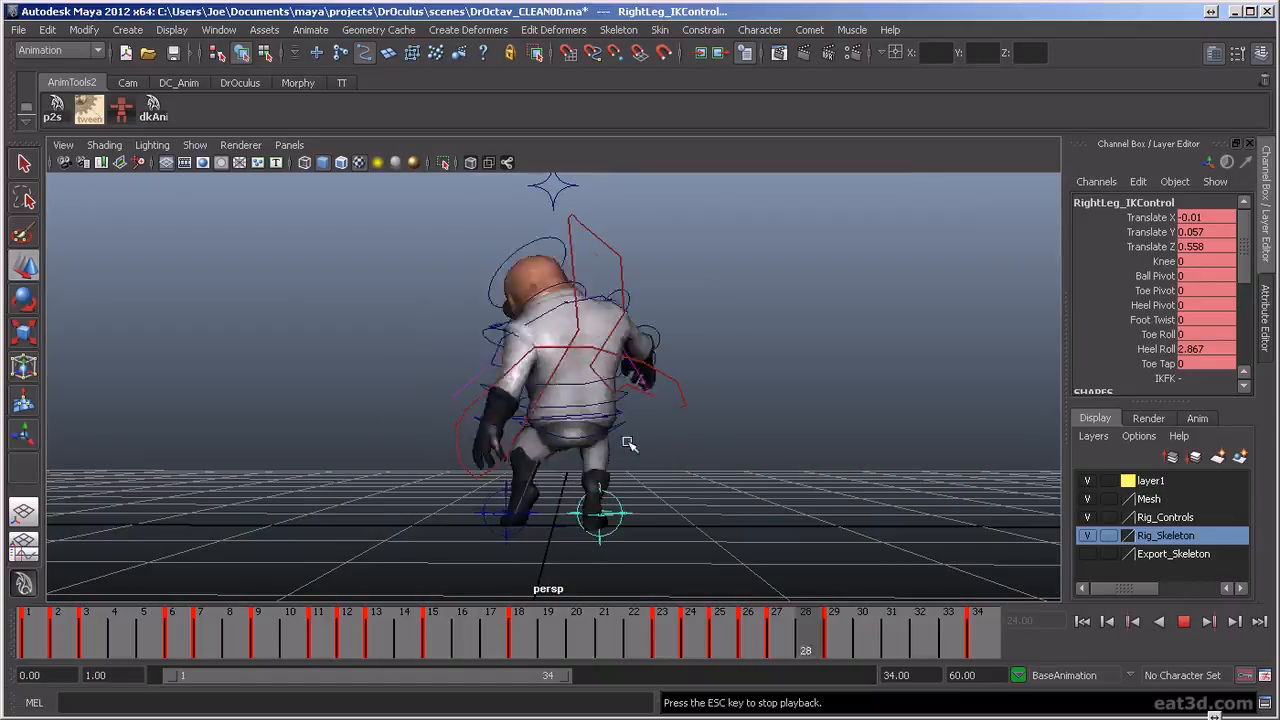
pyautogui.keyDown('alt'); pyautogui.moveTo(534, 477); pyautogui.dragTo(507, 295); pyautogui.keyUp('alt')
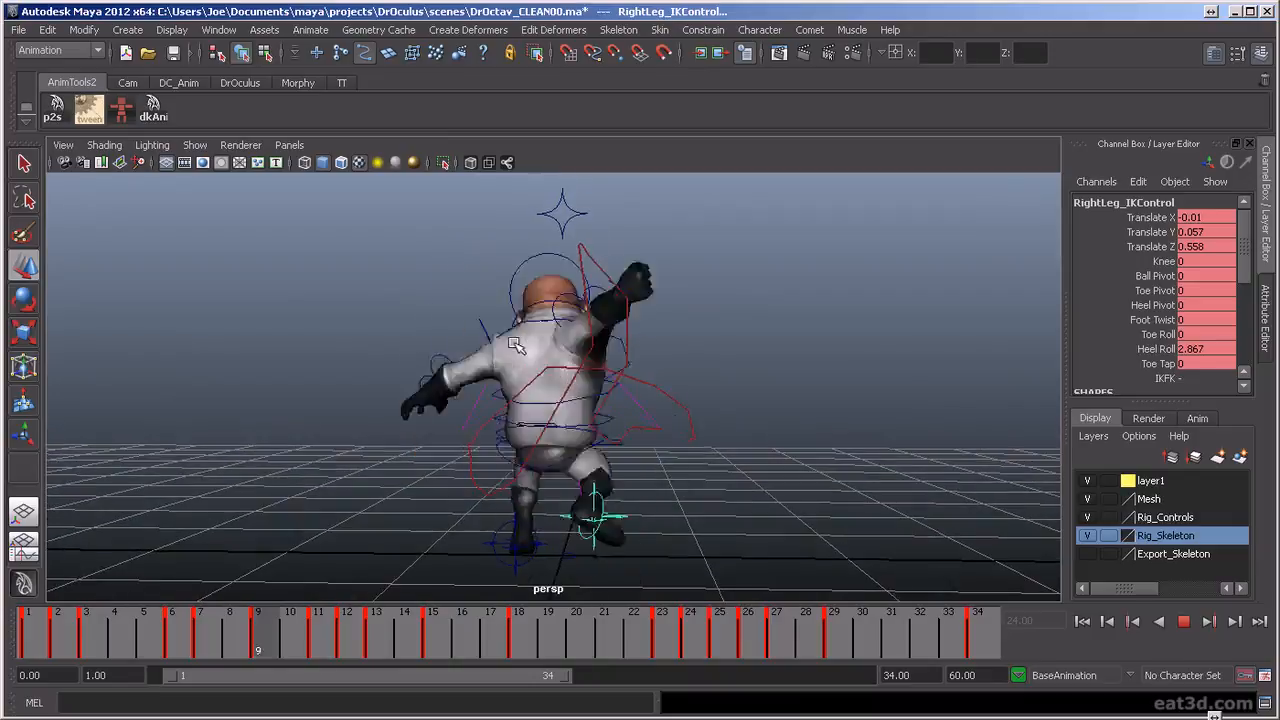
pyautogui.click(1188, 622)
pyautogui.hotkey('alt', 'v')
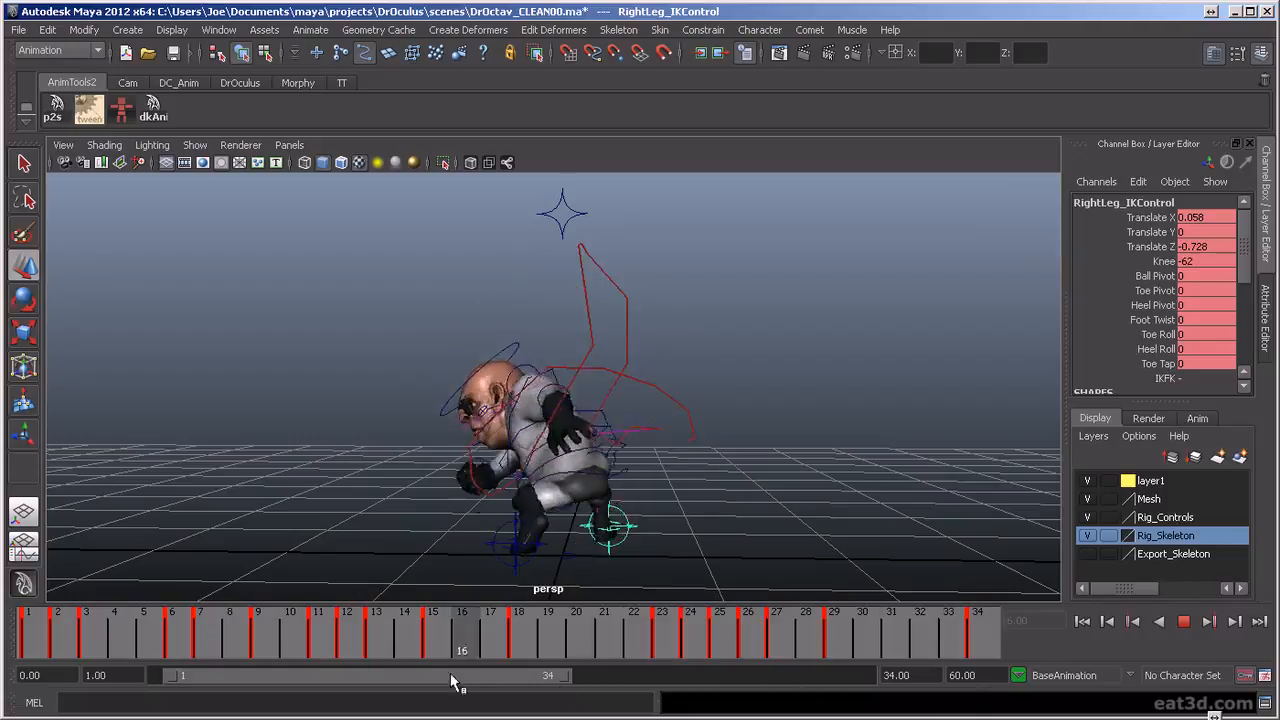
pyautogui.hotkey('alt', 'v')
pyautogui.click(1183, 623)
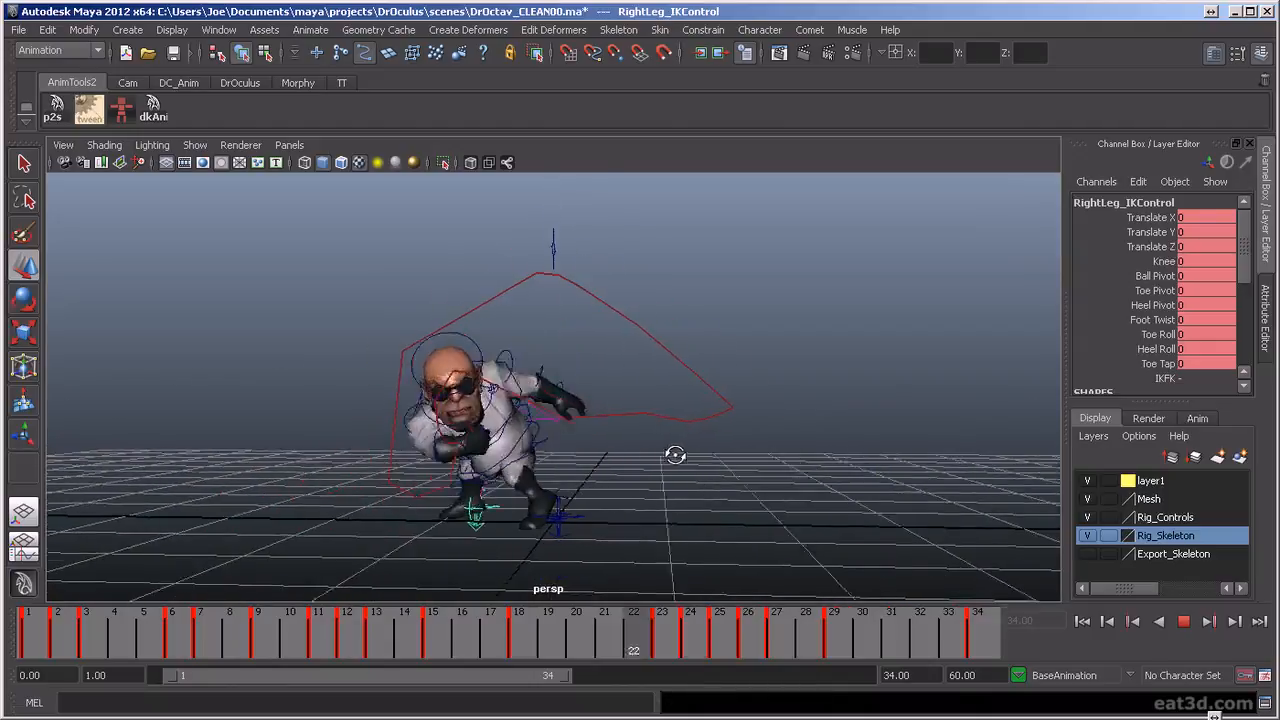
# Orbit to the character's front during playback and examine the legs and feet up close
pyautogui.keyDown('alt'); pyautogui.moveTo(695, 453); pyautogui.dragTo(693, 440); pyautogui.keyUp('alt')
pyautogui.scroll(2, 691, 511)
pyautogui.keyDown('alt'); pyautogui.moveTo(691, 515); pyautogui.dragTo(657, 457, button='middle'); pyautogui.keyUp('alt')
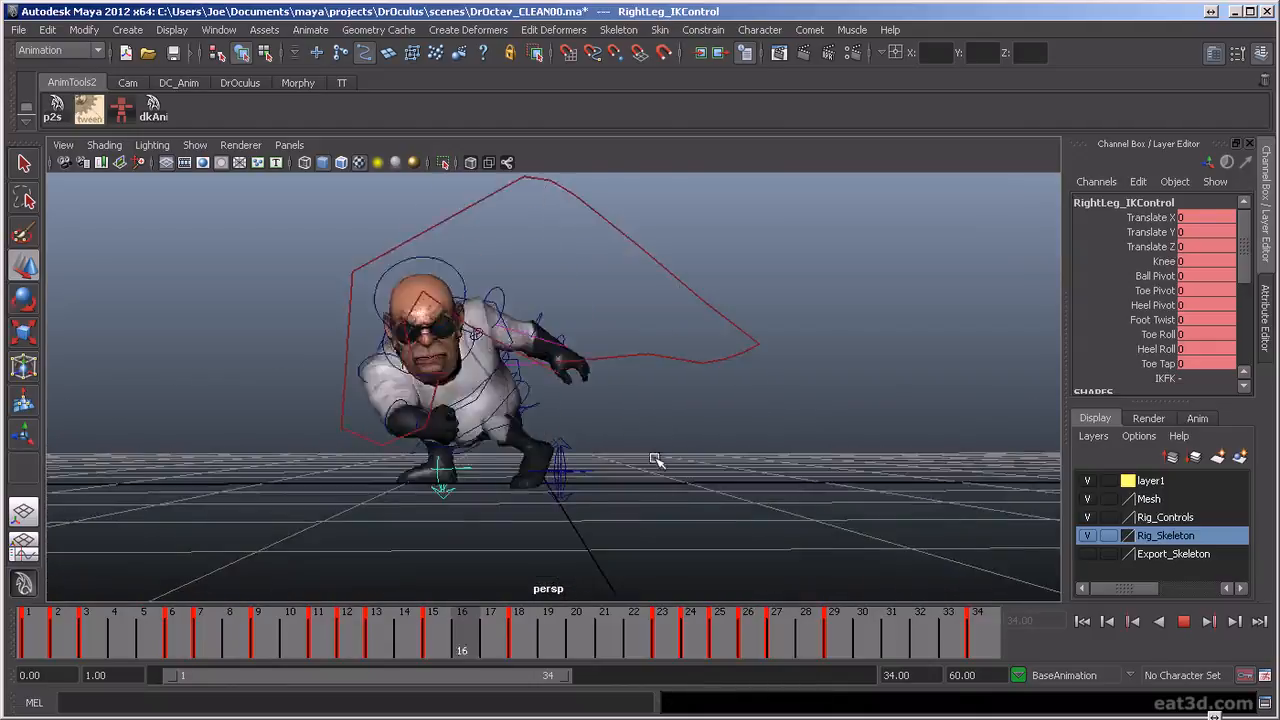
pyautogui.scroll(4, 655, 459)
pyautogui.keyDown('alt'); pyautogui.moveTo(637, 474); pyautogui.dragTo(650, 488); pyautogui.keyUp('alt')
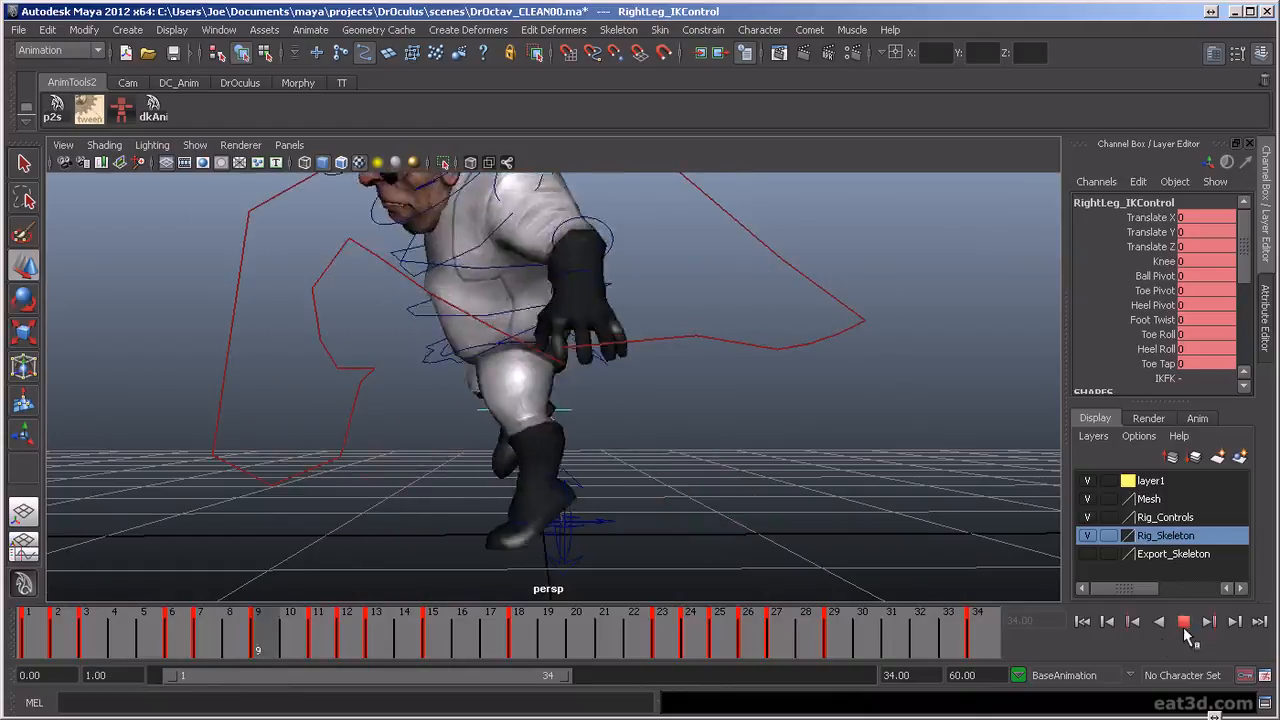
pyautogui.click(1183, 621)
# Select the left leg IK control and set Heel Roll to 4 on frame 13 and 5.25 on frame 15
pyautogui.click(570, 482)
pyautogui.hotkey('alt', 'v')
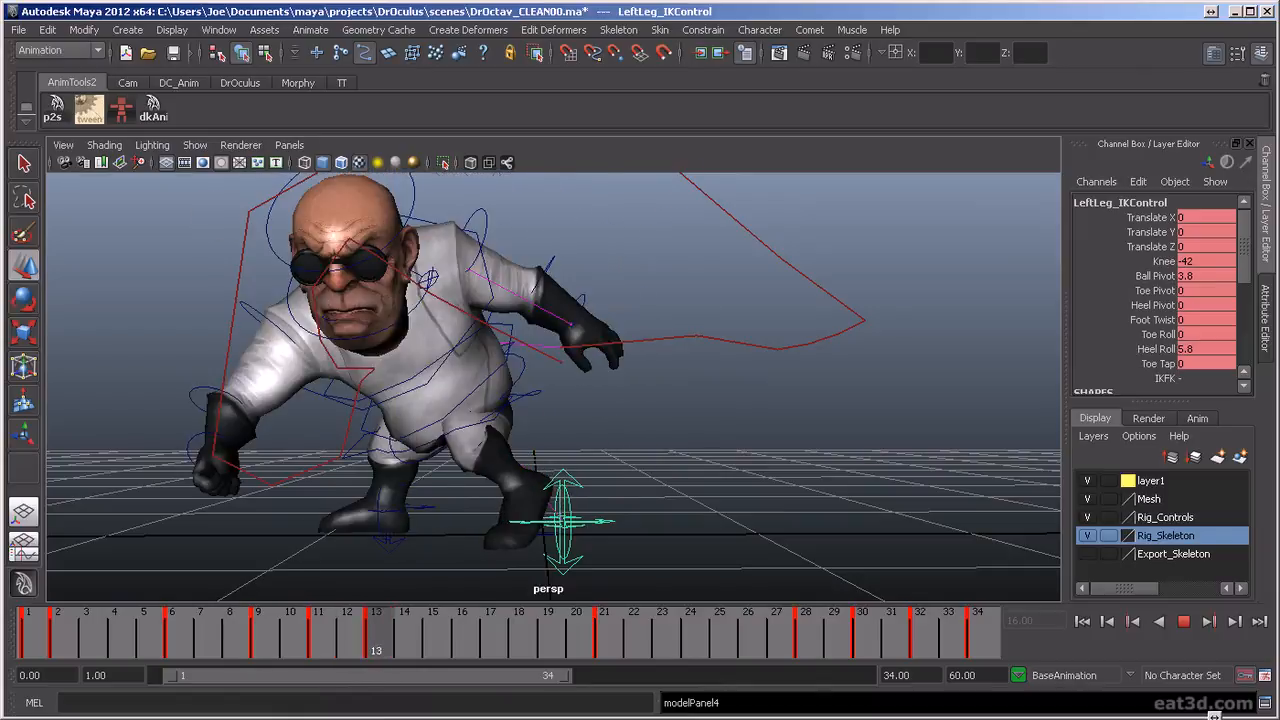
pyautogui.press('Escape')
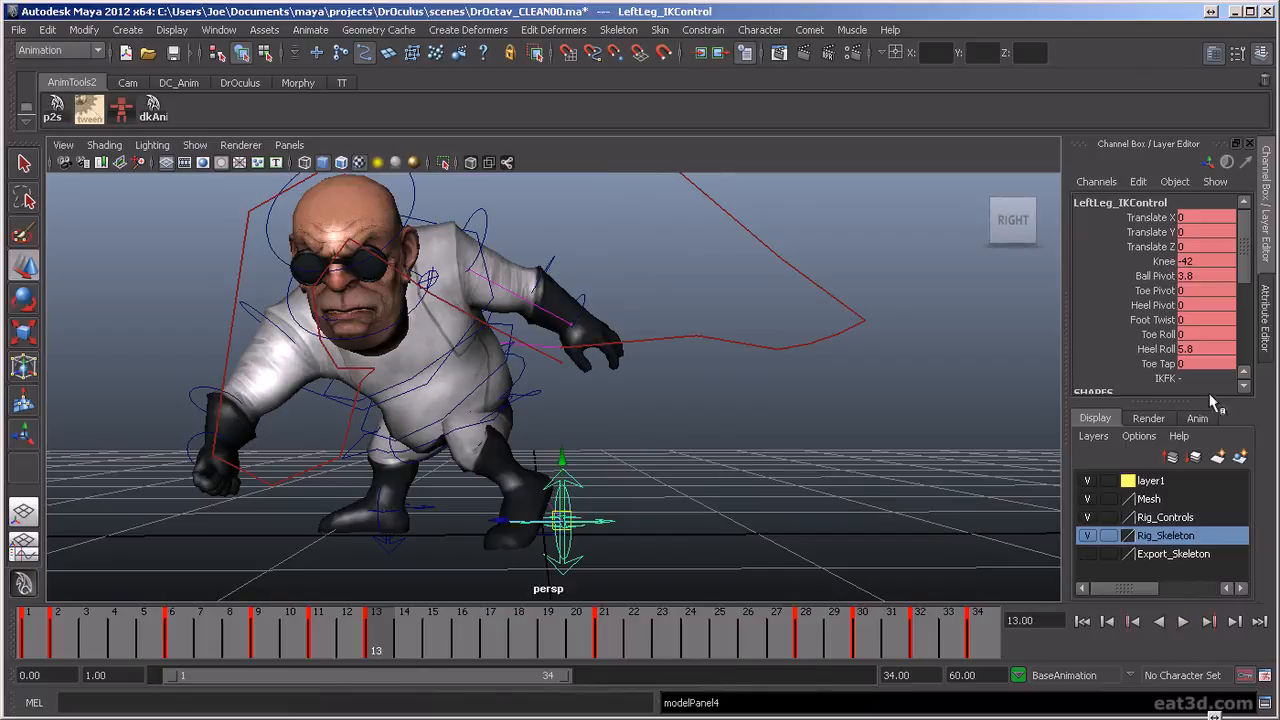
pyautogui.click(1165, 349)
pyautogui.moveTo(846, 357); pyautogui.dragTo(822, 357, button='middle')
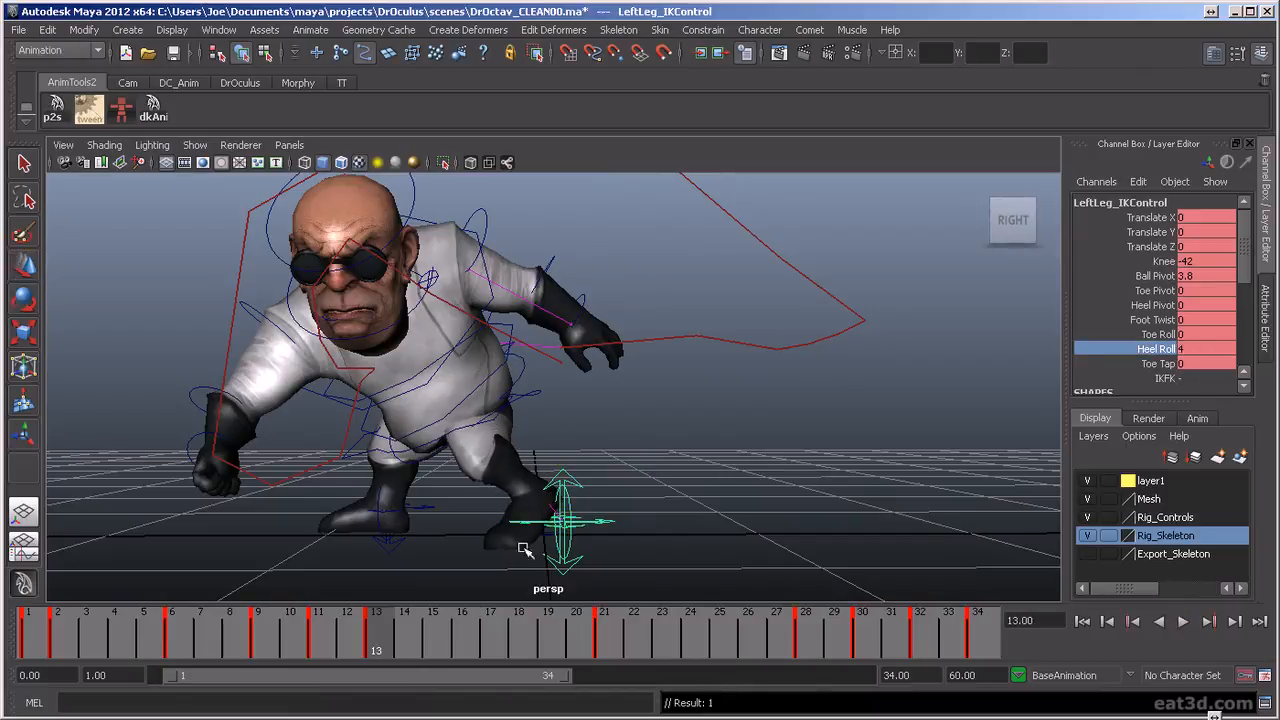
pyautogui.moveTo(398, 640); pyautogui.dragTo(461, 648)
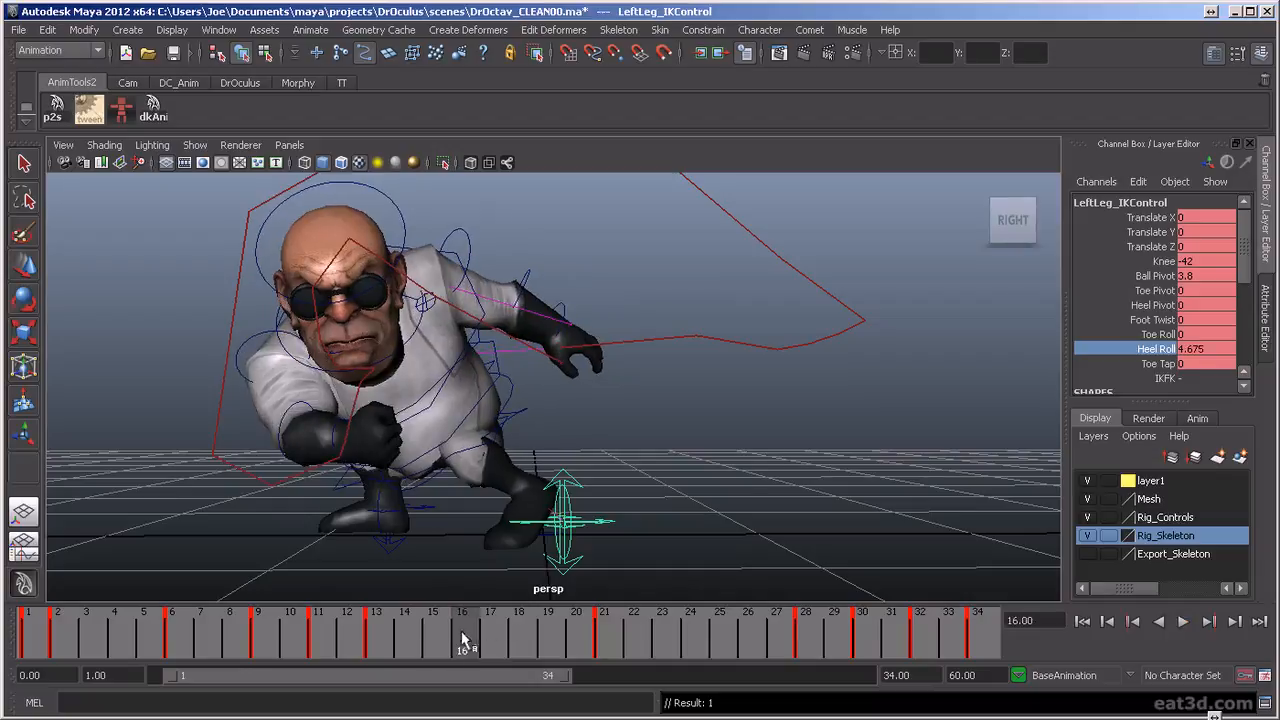
pyautogui.hotkey('alt', ',')
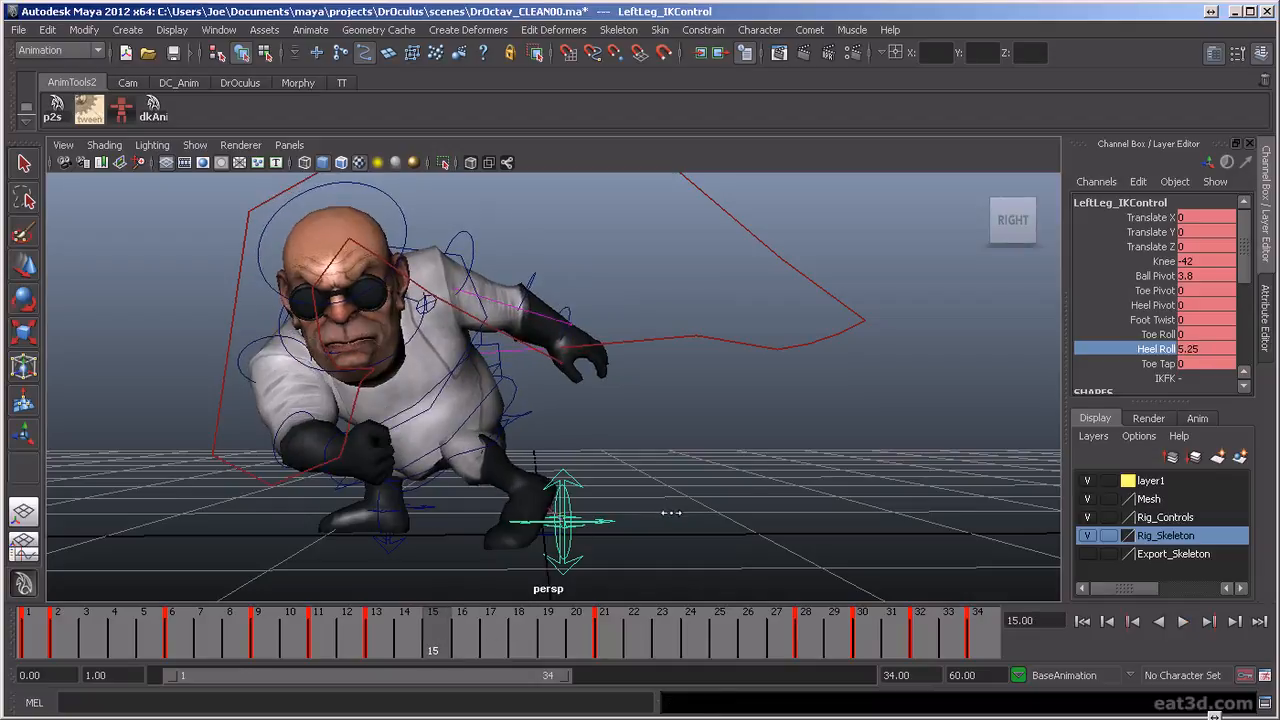
# Set the left leg IK control's Heel Roll to 4 on frame 21
pyautogui.moveTo(443, 647); pyautogui.dragTo(608, 671)
pyautogui.moveTo(677, 514); pyautogui.dragTo(662, 516, button='middle')
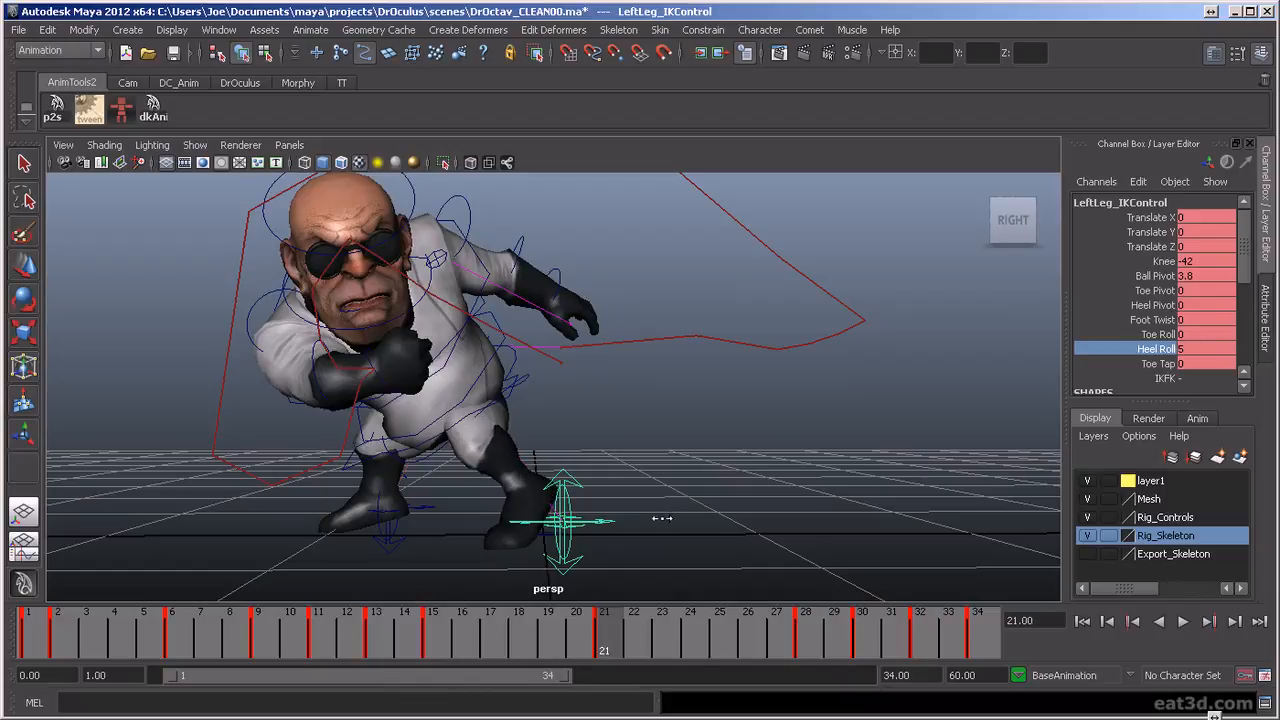
pyautogui.hotkey('alt', 'v')
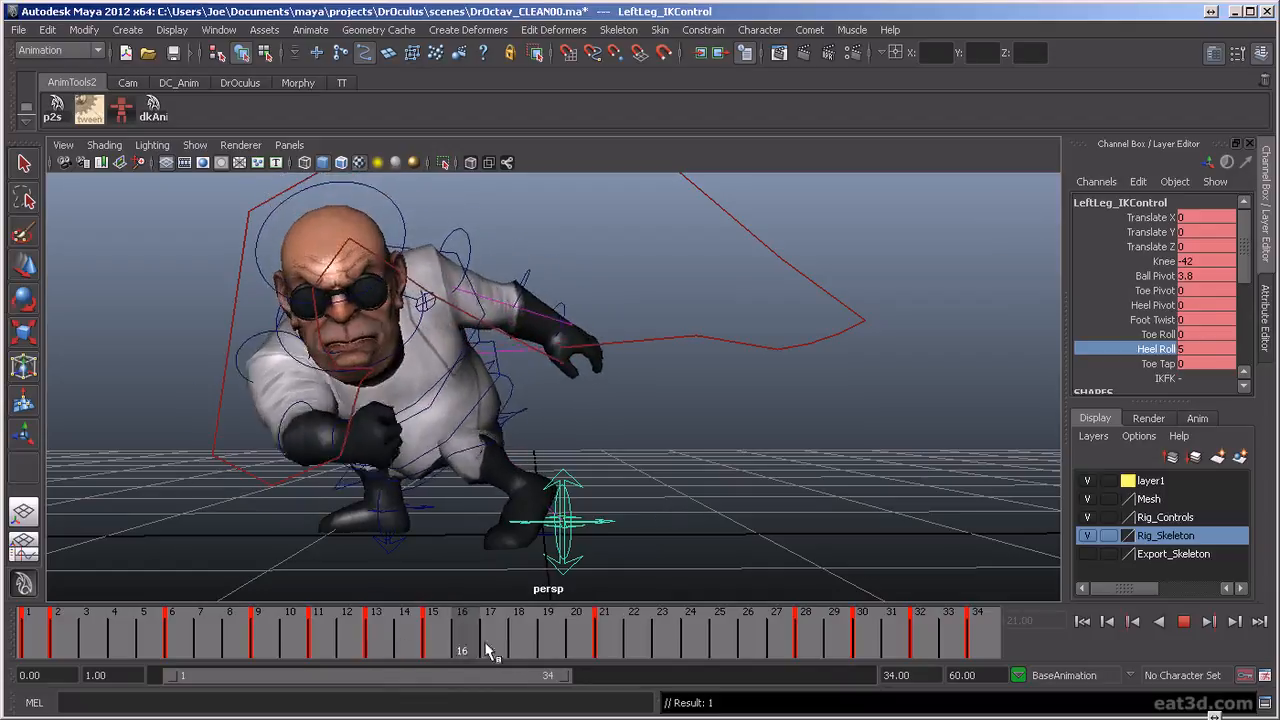
pyautogui.moveTo(575, 646); pyautogui.dragTo(596, 648)
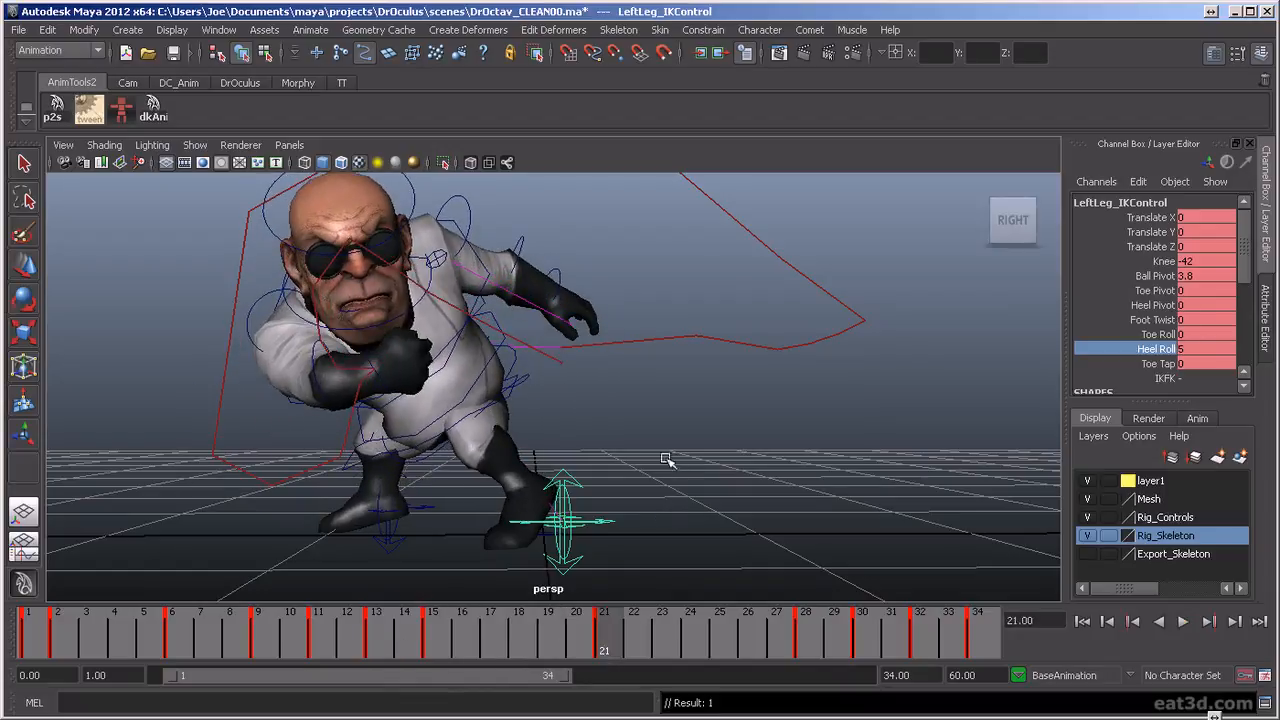
pyautogui.moveTo(666, 457); pyautogui.dragTo(656, 459, button='middle')
# Adjust and key the left leg IK control's Heel Roll on frames 17, 24 and 28
pyautogui.hotkey('alt', 'v')
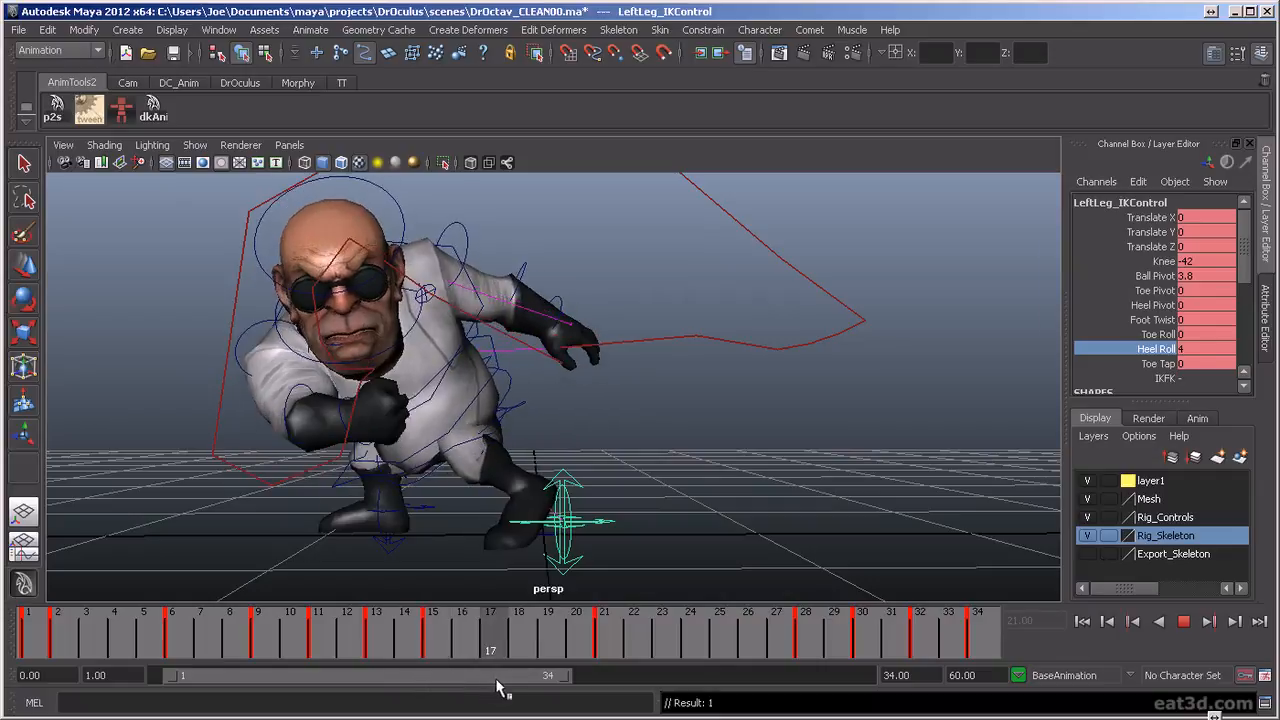
pyautogui.press('Escape')
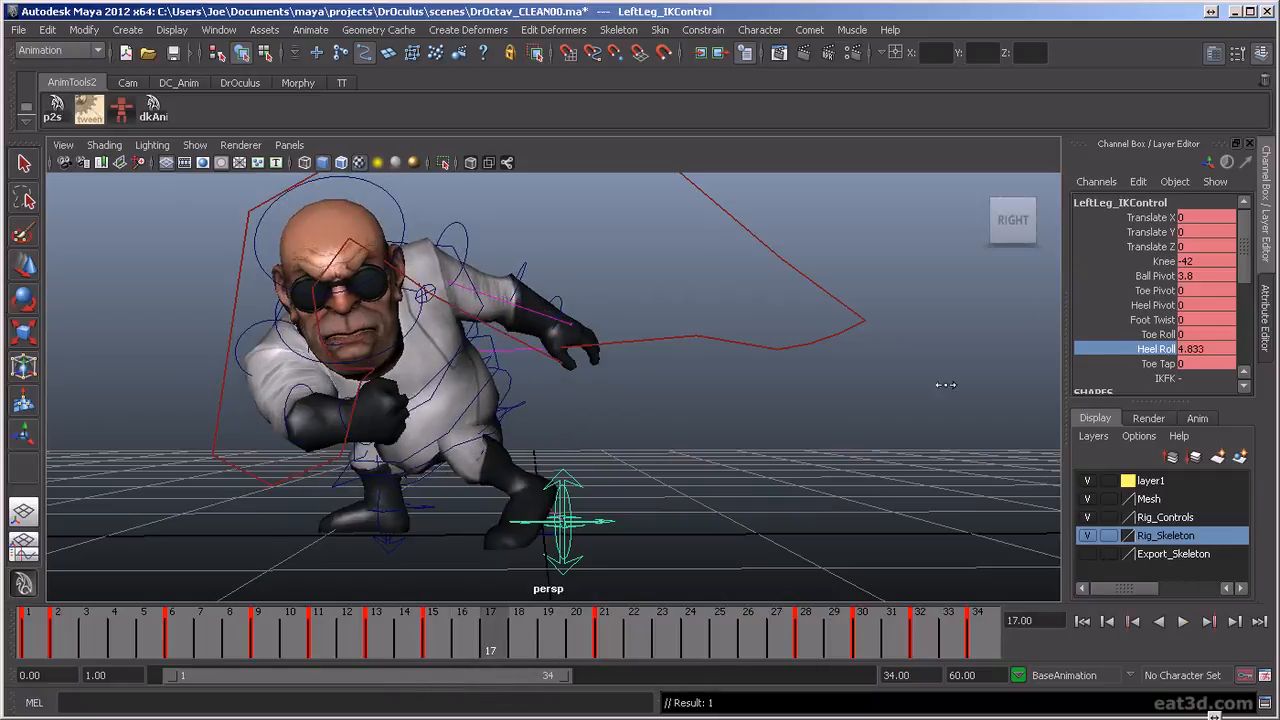
pyautogui.moveTo(493, 636); pyautogui.dragTo(690, 700)
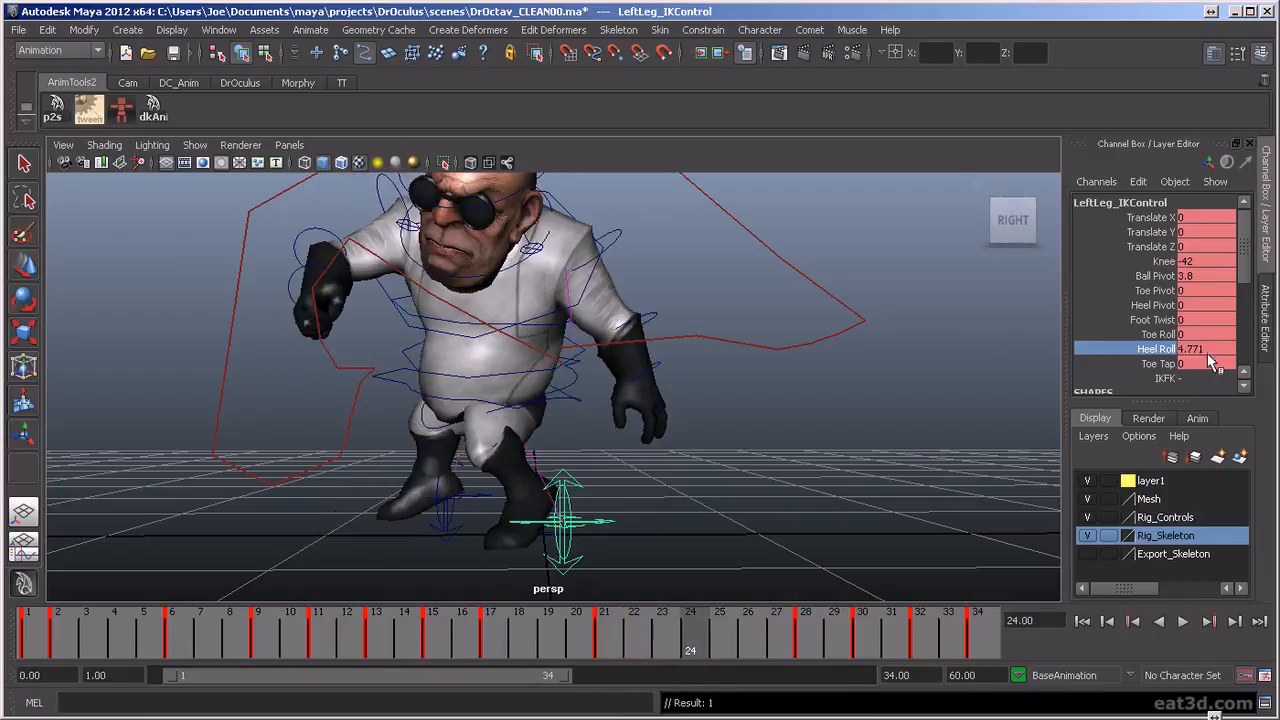
pyautogui.moveTo(658, 673); pyautogui.dragTo(810, 676)
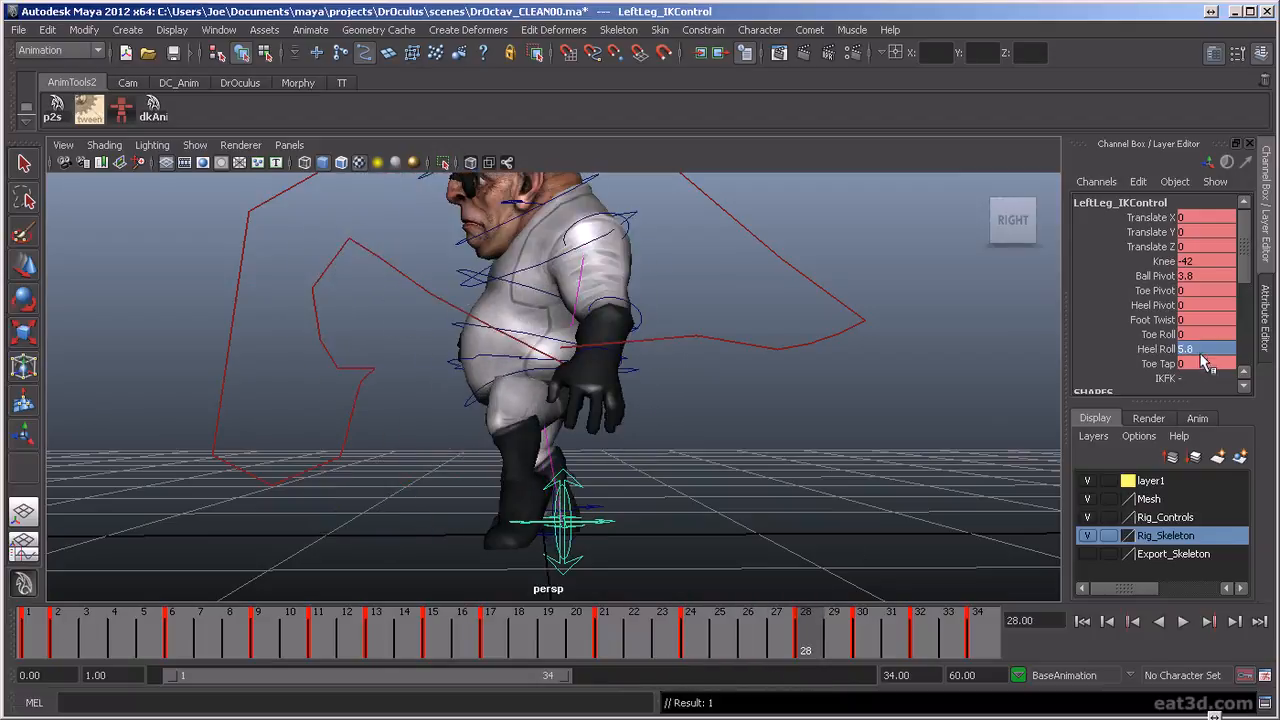
pyautogui.press('Return')
# Set the left leg IK control's Heel Roll to 0.8 on frame 32 and check the motion through the final frame
pyautogui.moveTo(725, 636); pyautogui.dragTo(926, 697)
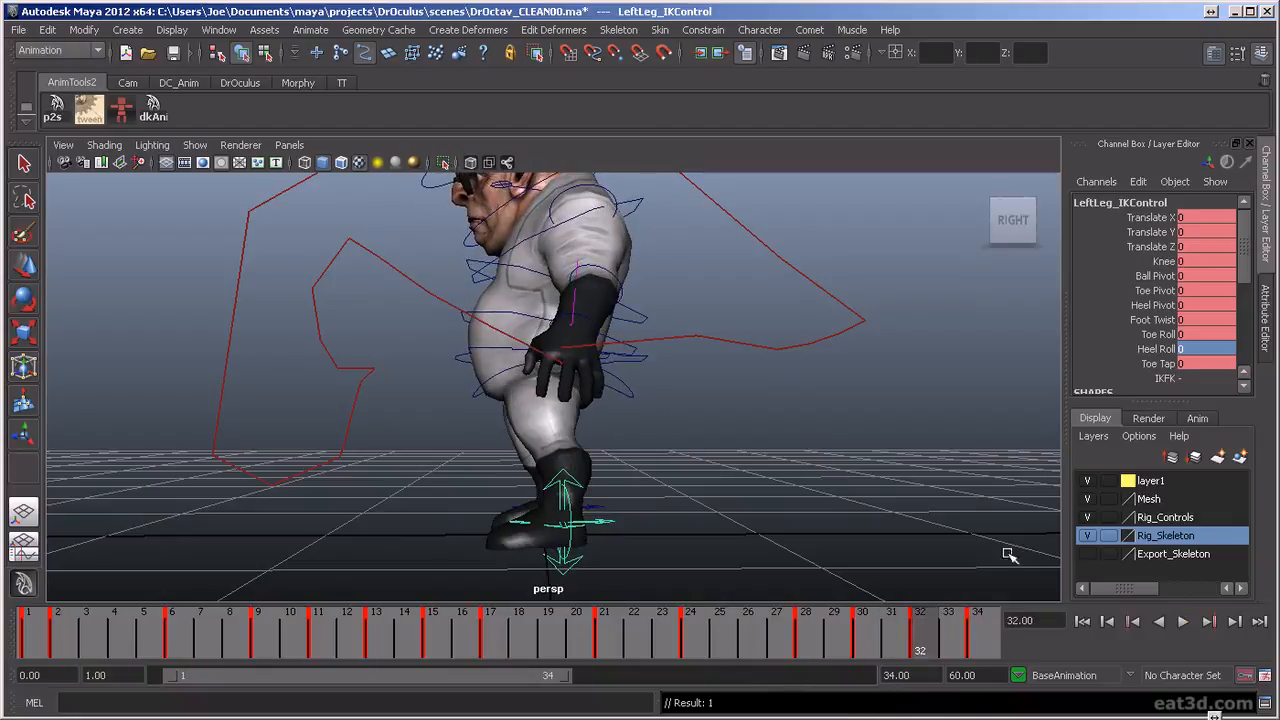
pyautogui.click(1150, 348)
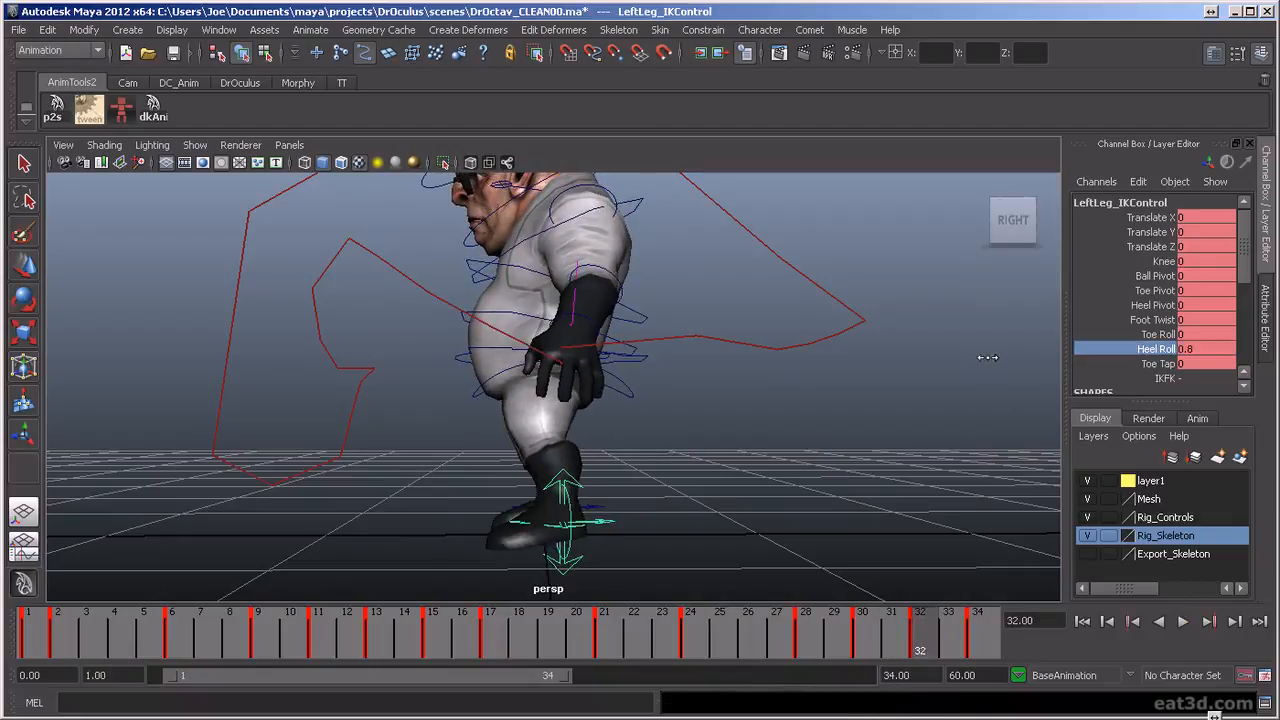
pyautogui.moveTo(912, 638); pyautogui.dragTo(984, 660)
# Play the animation and examine the full body from the front and both sides to review the left foot's heel roll
pyautogui.keyDown('alt'); pyautogui.moveTo(602, 358); pyautogui.dragTo(852, 420); pyautogui.keyUp('alt')
pyautogui.click(1183, 622)
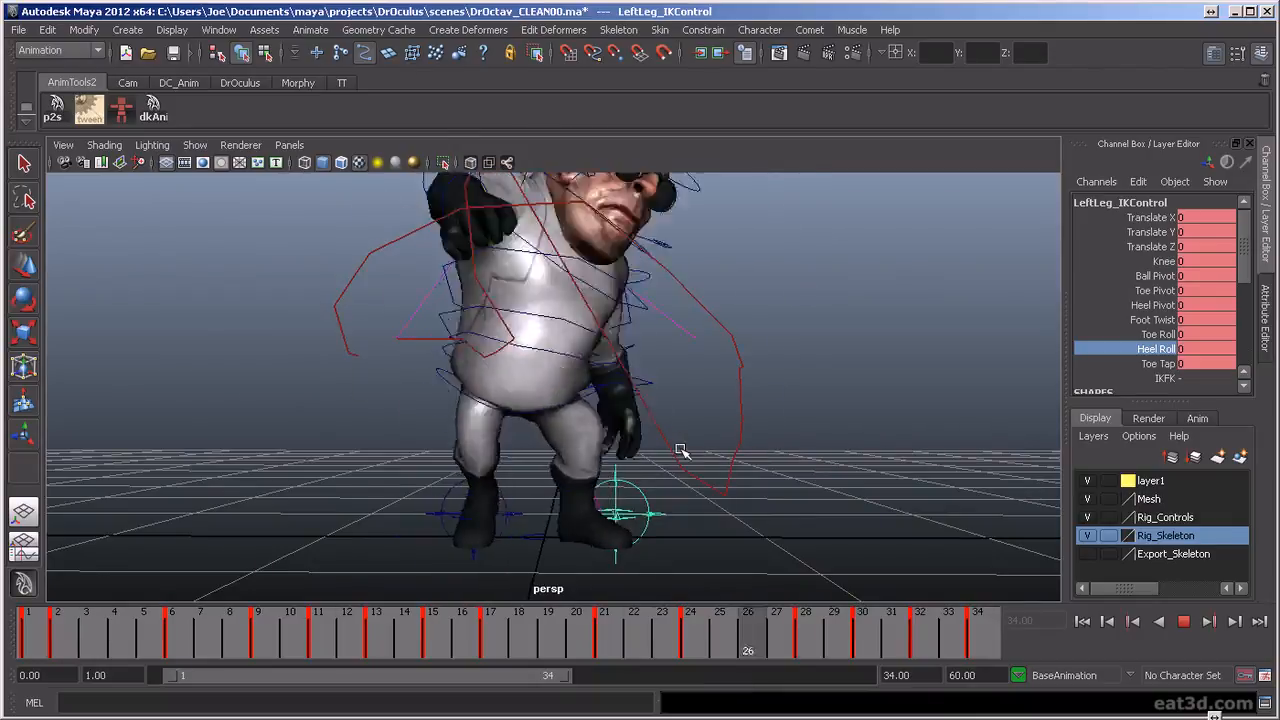
pyautogui.scroll(-2, 673, 448)
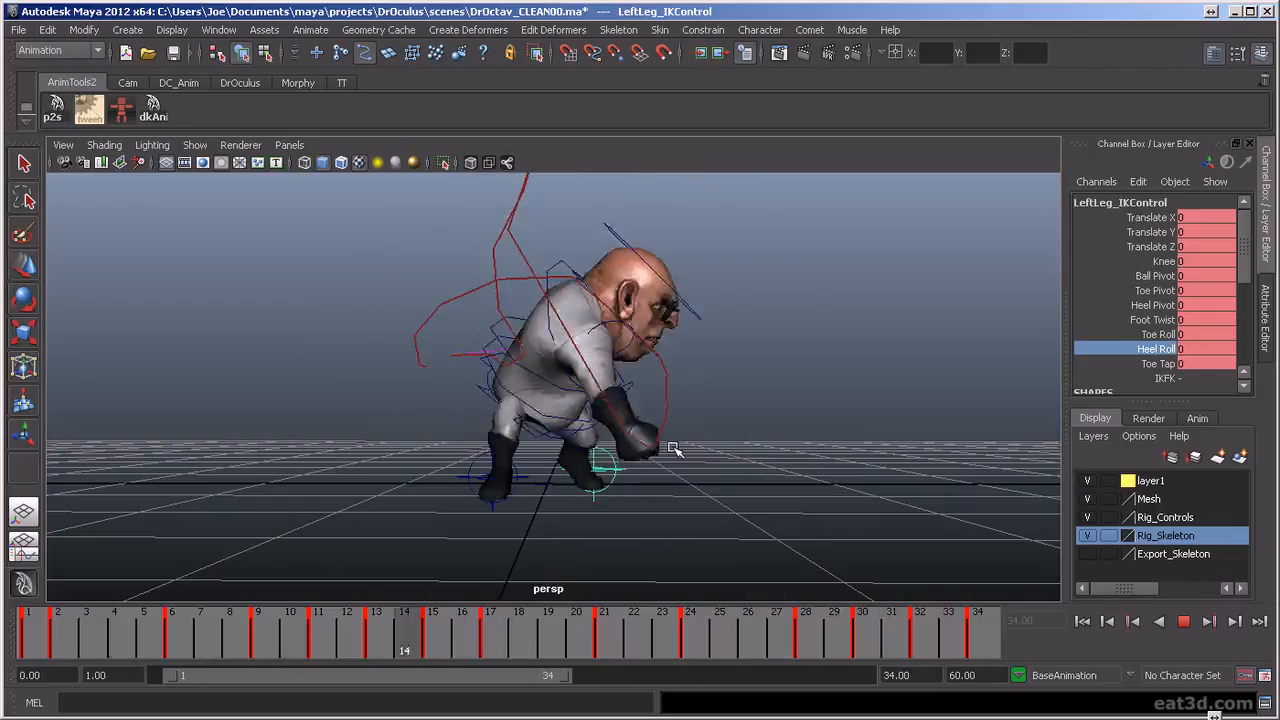
pyautogui.keyDown('alt'); pyautogui.moveTo(674, 449); pyautogui.dragTo(763, 486); pyautogui.keyUp('alt')
pyautogui.keyDown('alt'); pyautogui.moveTo(660, 491); pyautogui.dragTo(711, 460); pyautogui.keyUp('alt')
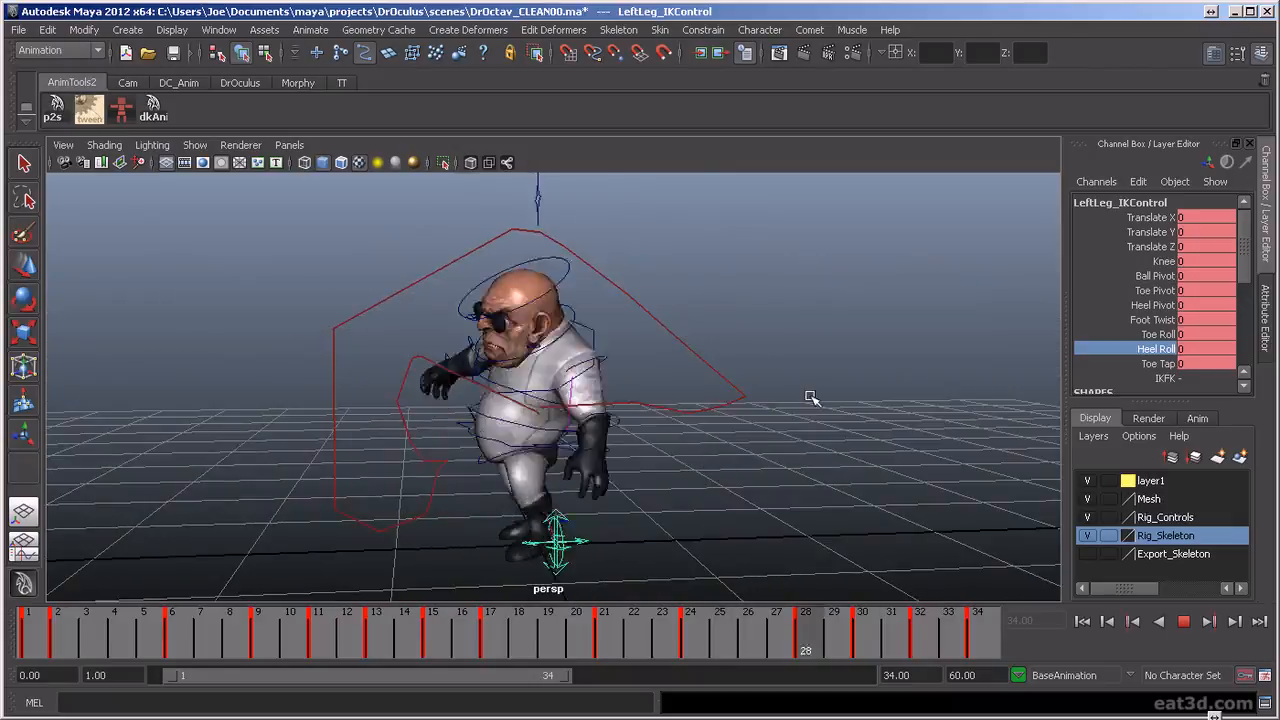
pyautogui.keyDown('alt'); pyautogui.moveTo(834, 449); pyautogui.dragTo(598, 455); pyautogui.keyUp('alt')
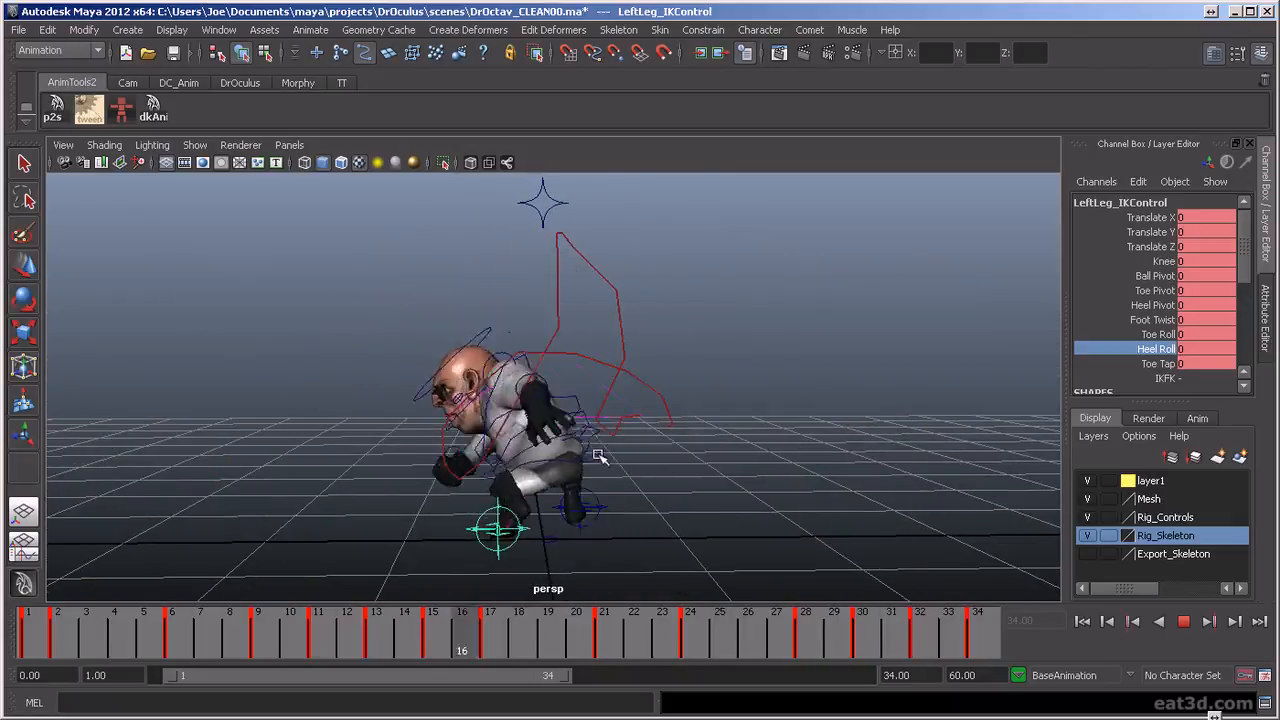